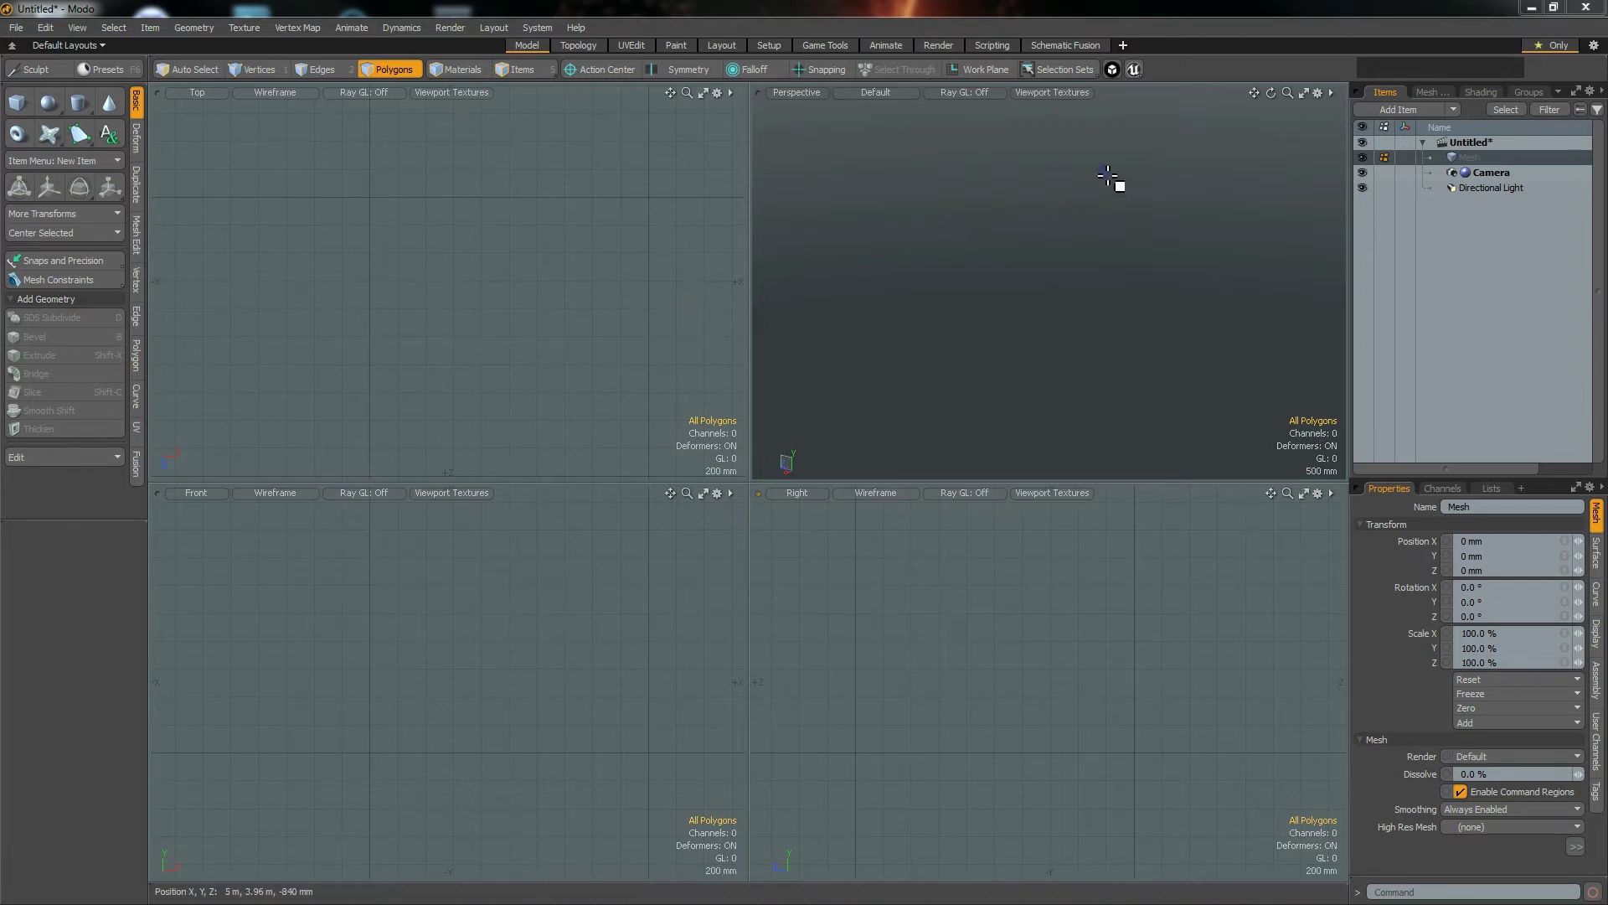
left_click(1383, 73)
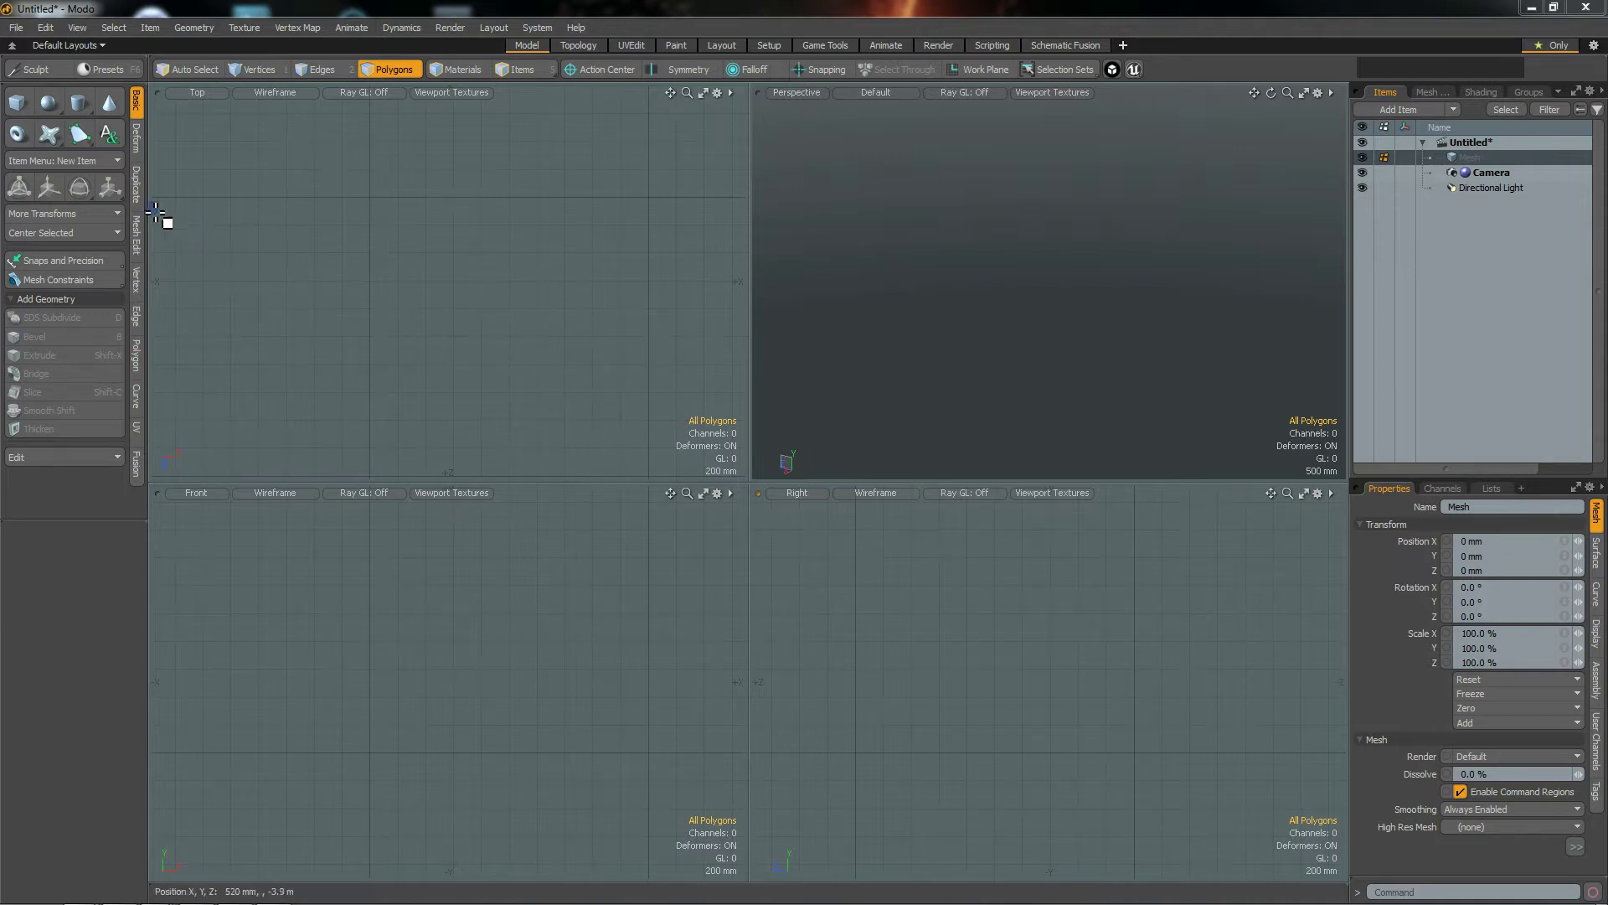
Step: Create a cube primitive for the column, 400 mm in X, 2500 mm in Y and 400 mm in Z
left_click(18, 102)
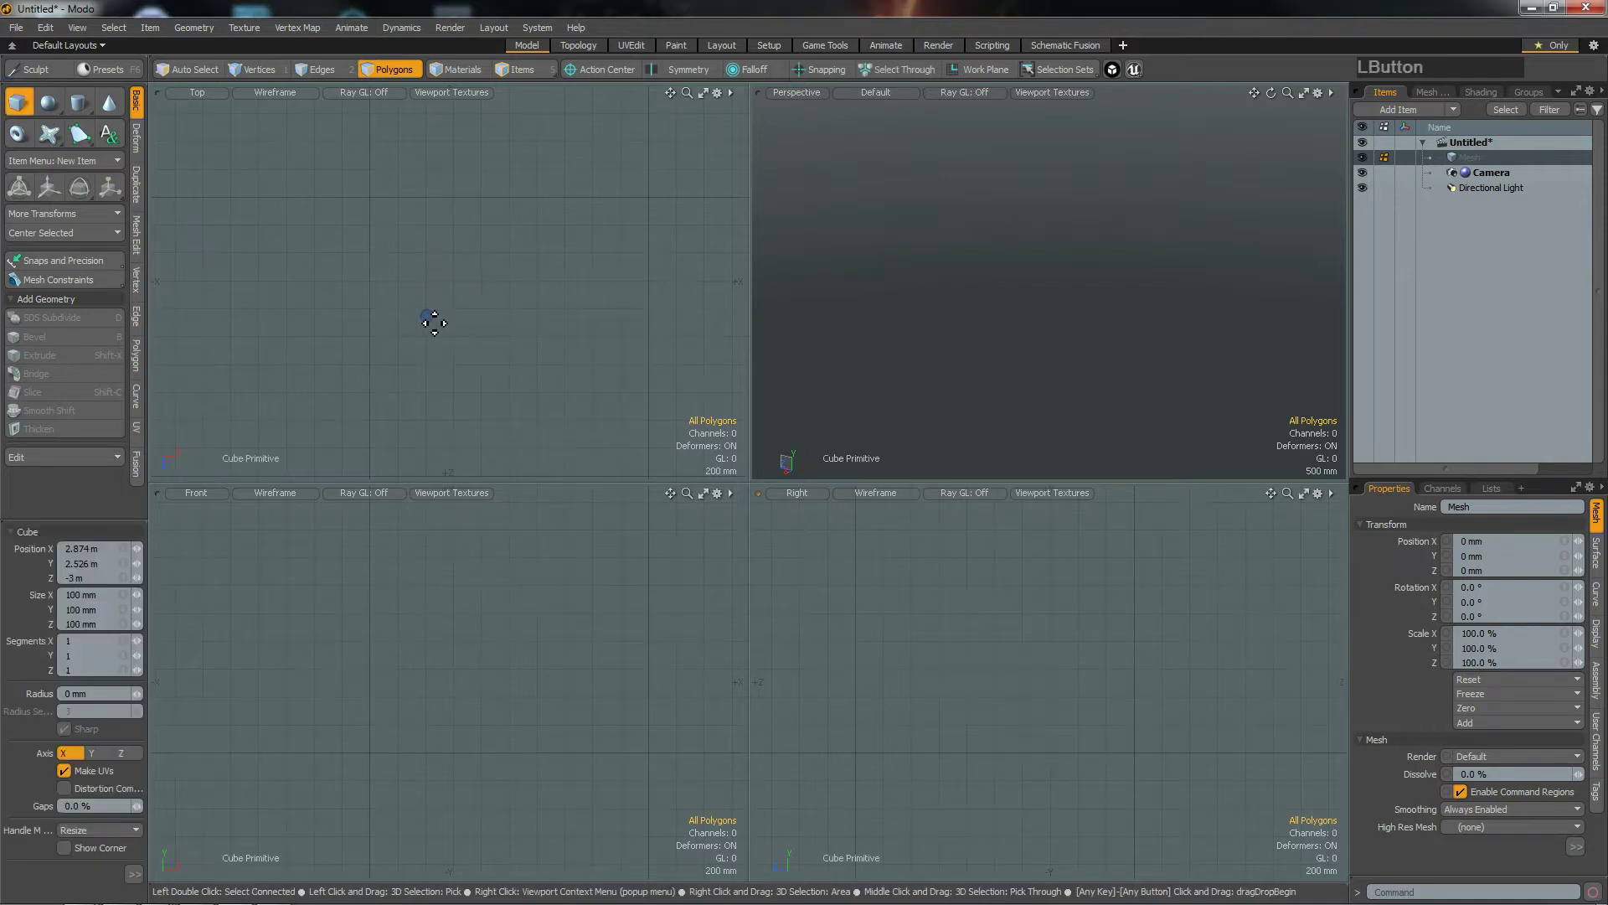
mouse_move(450, 286)
left_mouse_down()
mouse_move(434, 258)
mouse_move(475, 310)
left_mouse_up()
left_click(100, 594)
type("400")
key("Tab")
key("Tab")
type("40")
key("shift+Tab")
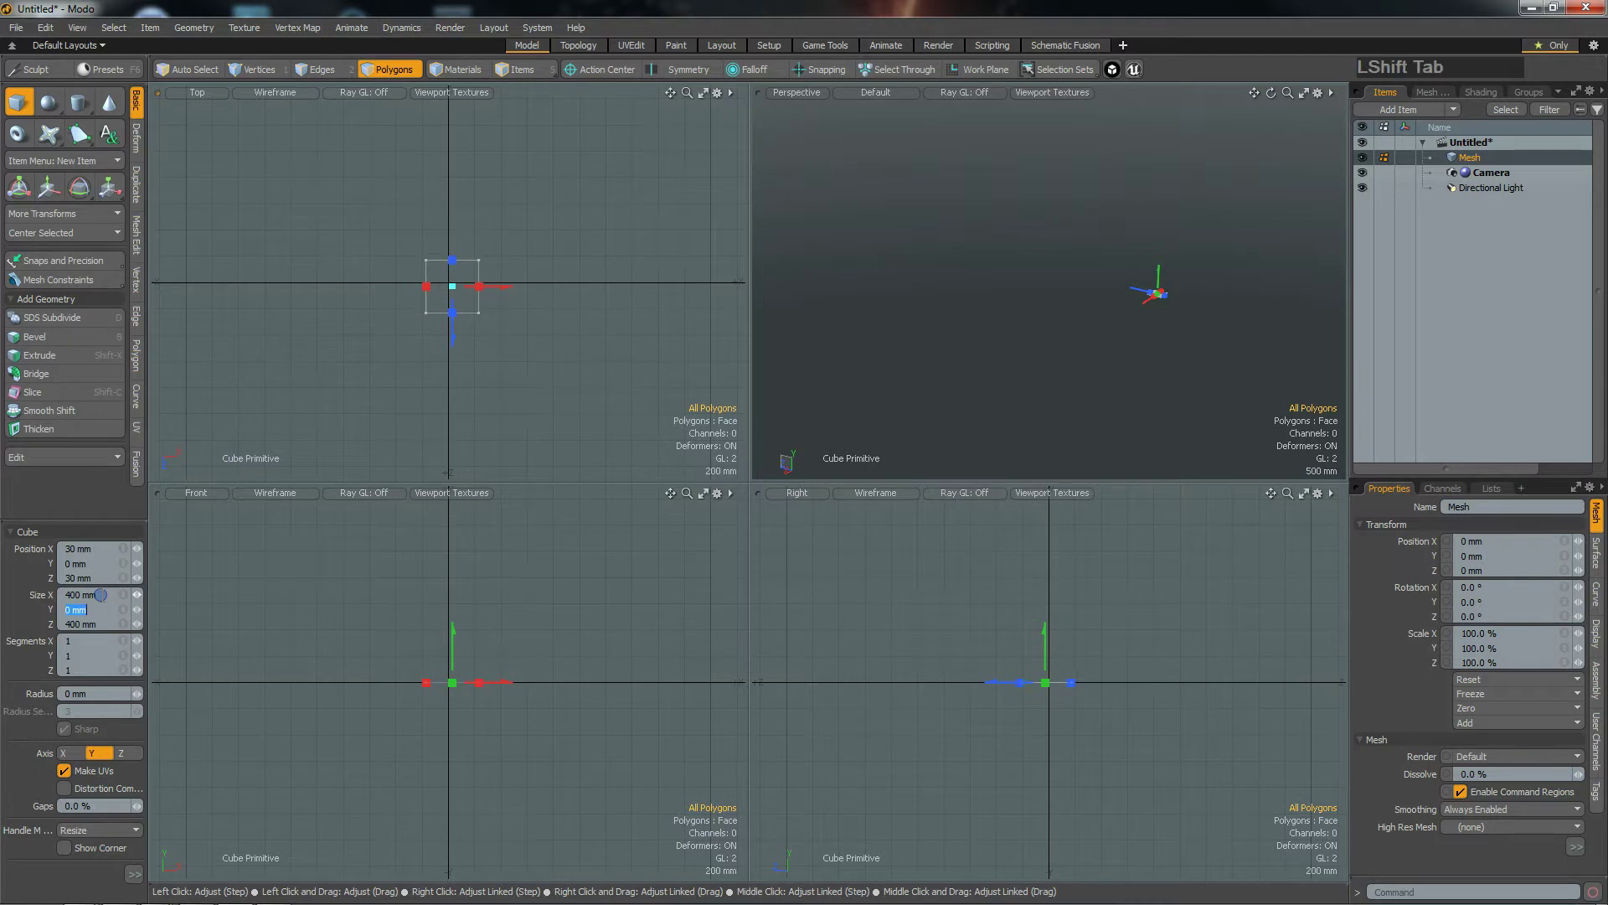
type("2500")
key("Tab")
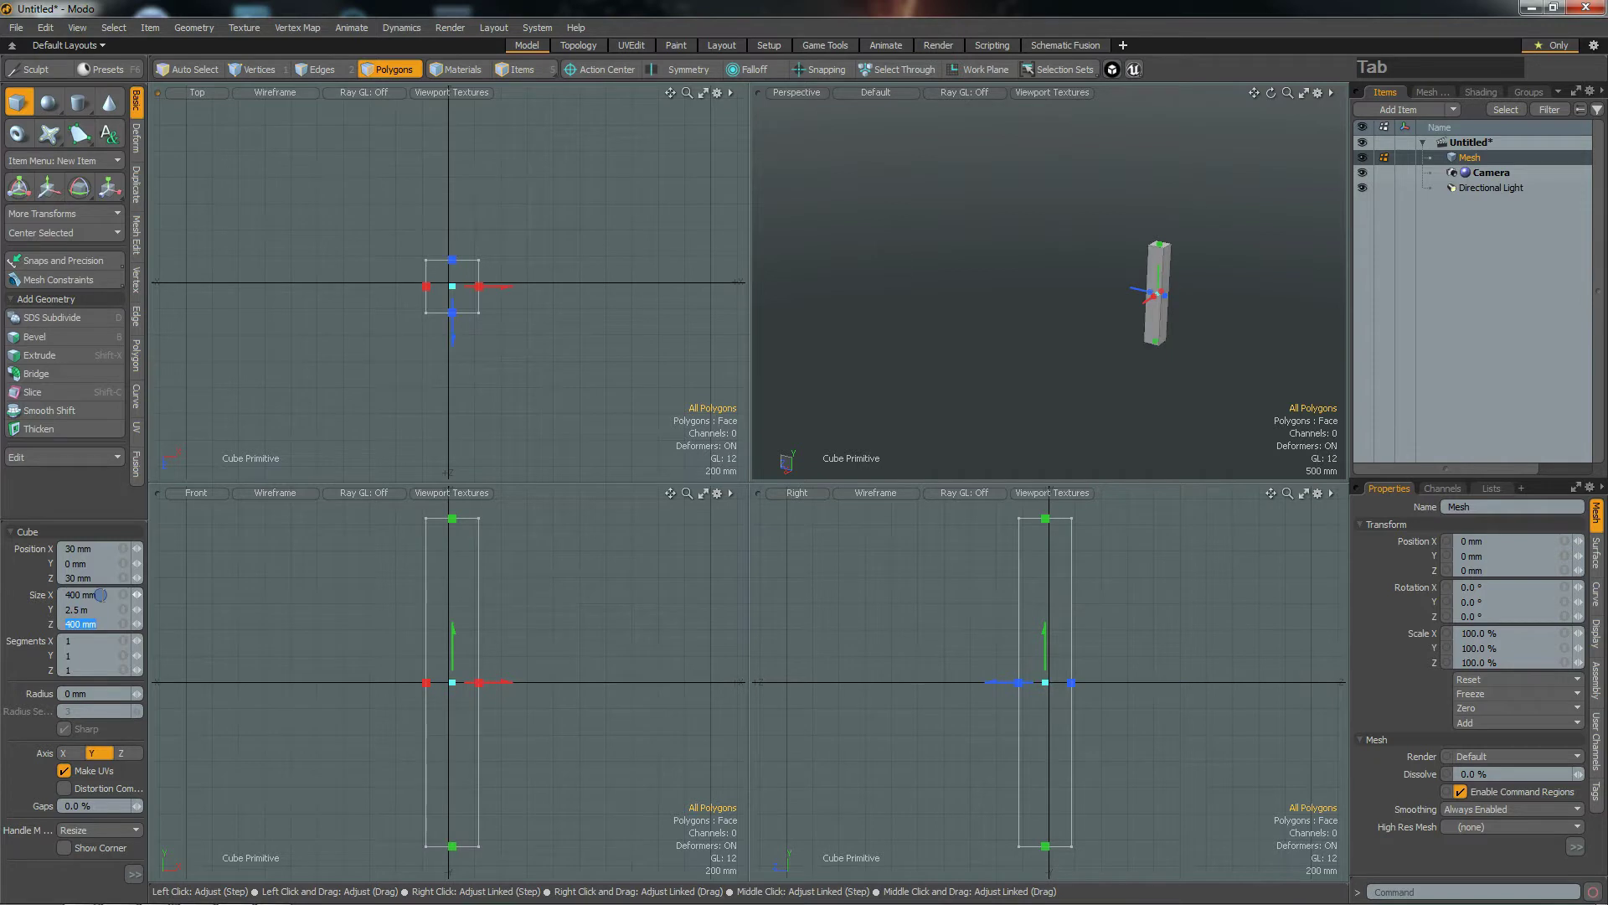
Step: Set the column's position to X 0, Y 1.25 m and Z 0 so it stands on the ground plane at the origin
left_click_drag(1214, 302, 1168, 261, "alt")
left_click_drag(553, 607, 544, 658, "alt")
left_click(87, 552)
type("0")
key("Tab")
key("Tab")
type("0")
key("shift+Tab")
type("1.25")
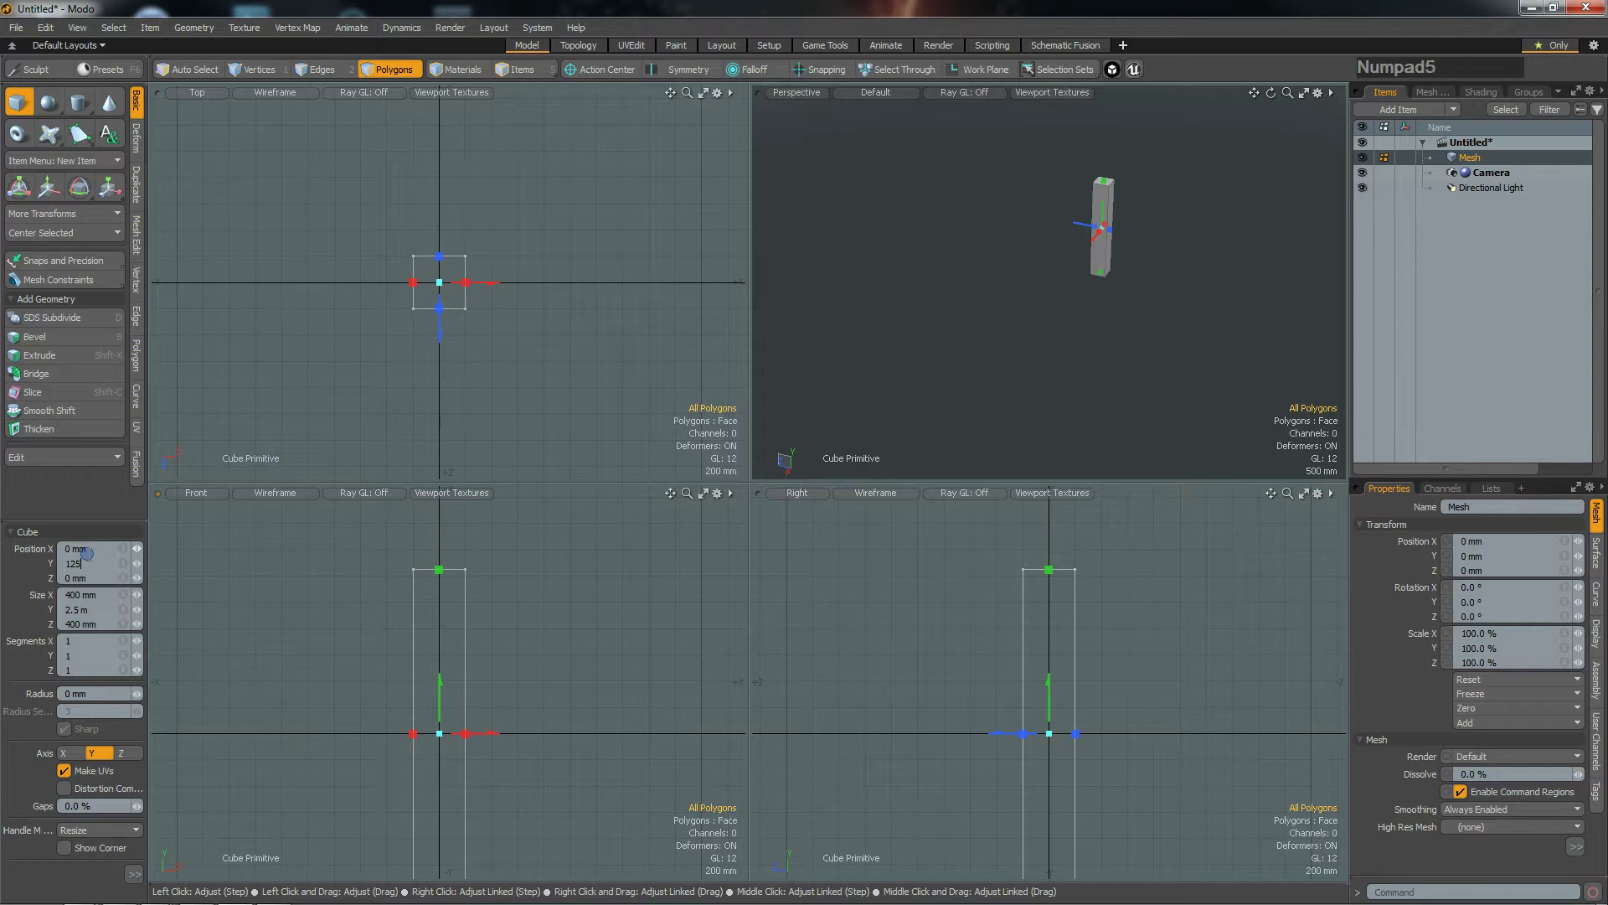
key("Tab")
Step: Drop the cube tool and delete the column's bottom polygon
left_click_drag(584, 663, 515, 784, "alt")
left_click_drag(908, 289, 1095, 208, "alt")
scroll(1059, 149, "up", 6)
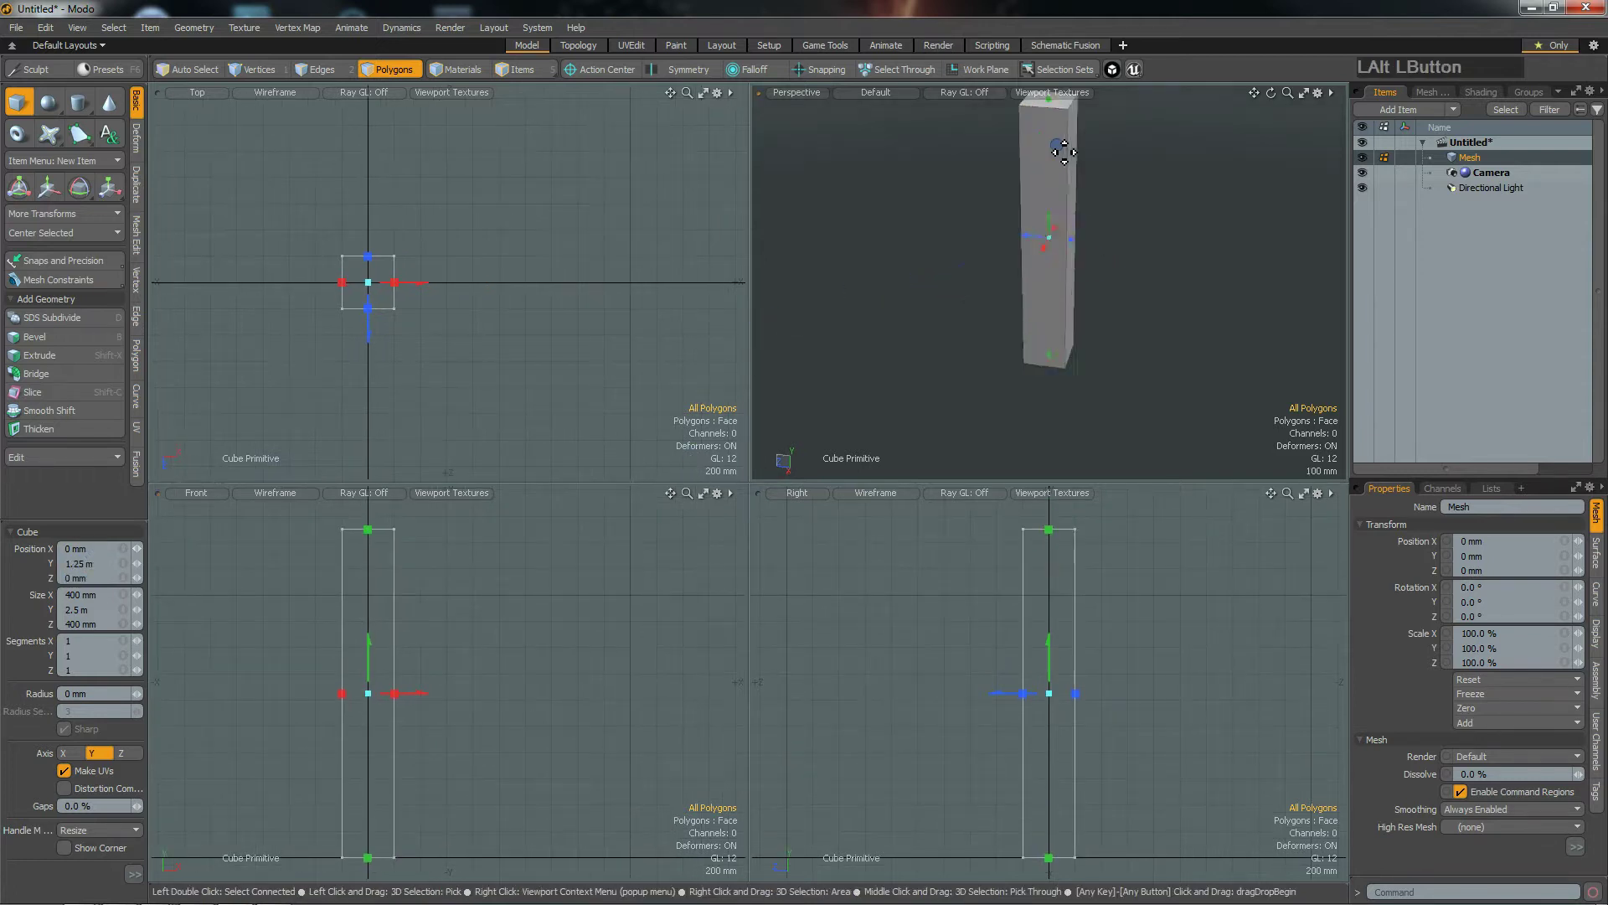
left_click_drag(1099, 265, 984, 217, "alt")
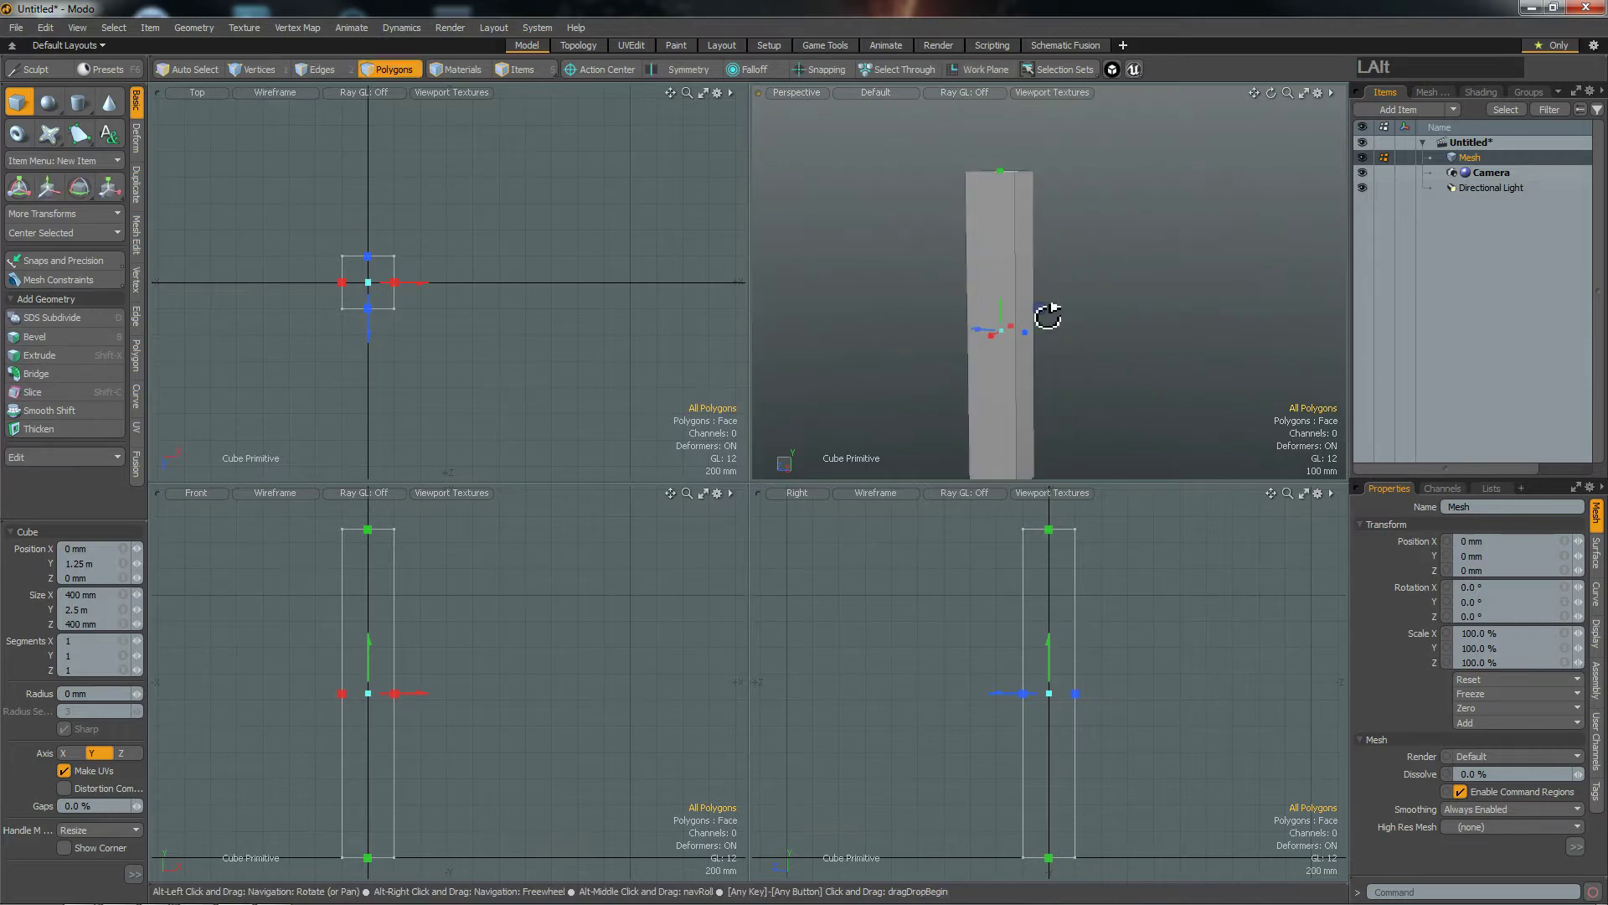
left_click_drag(1048, 316, 1123, 420, "alt")
left_click_drag(522, 746, 534, 686, "alt+shift")
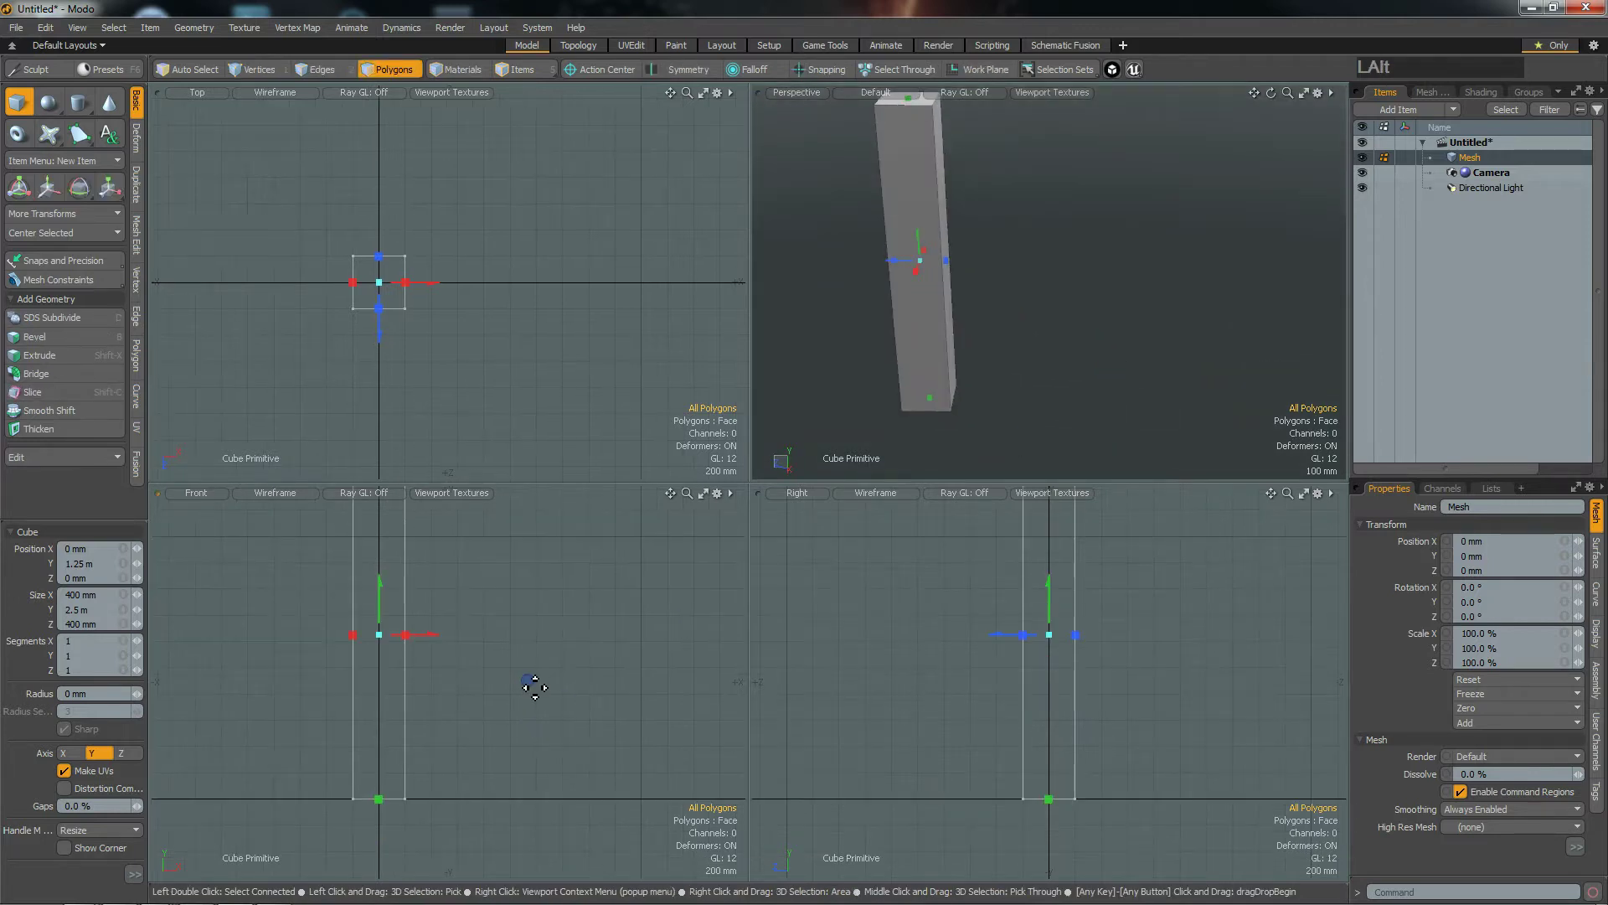
key("q")
right_click_drag(311, 779, 446, 839)
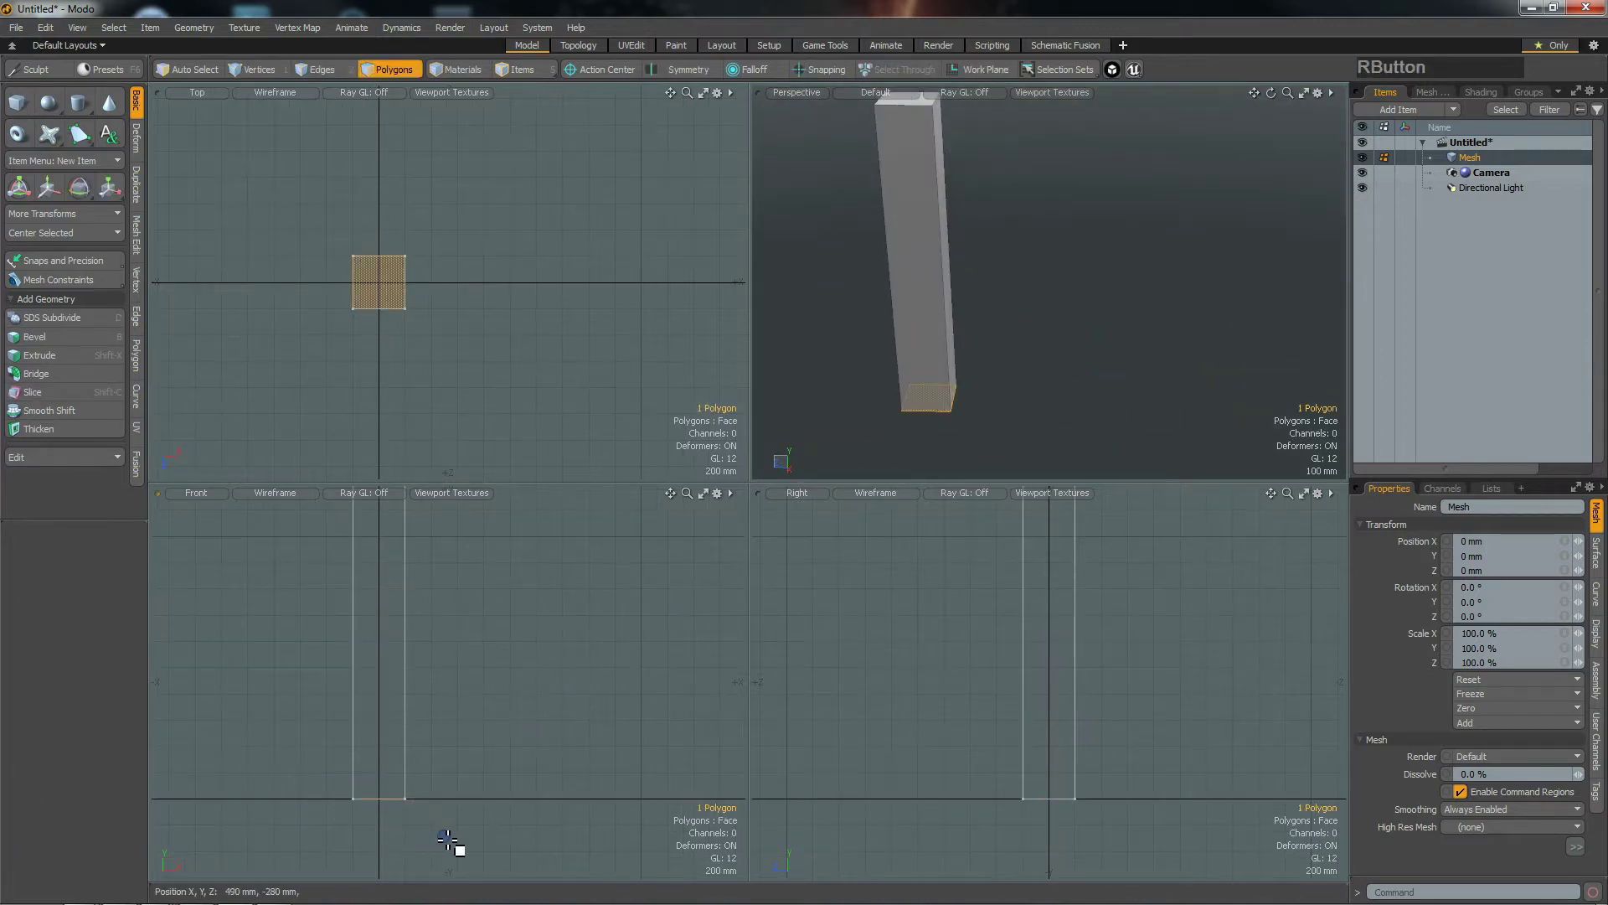
key("Delete")
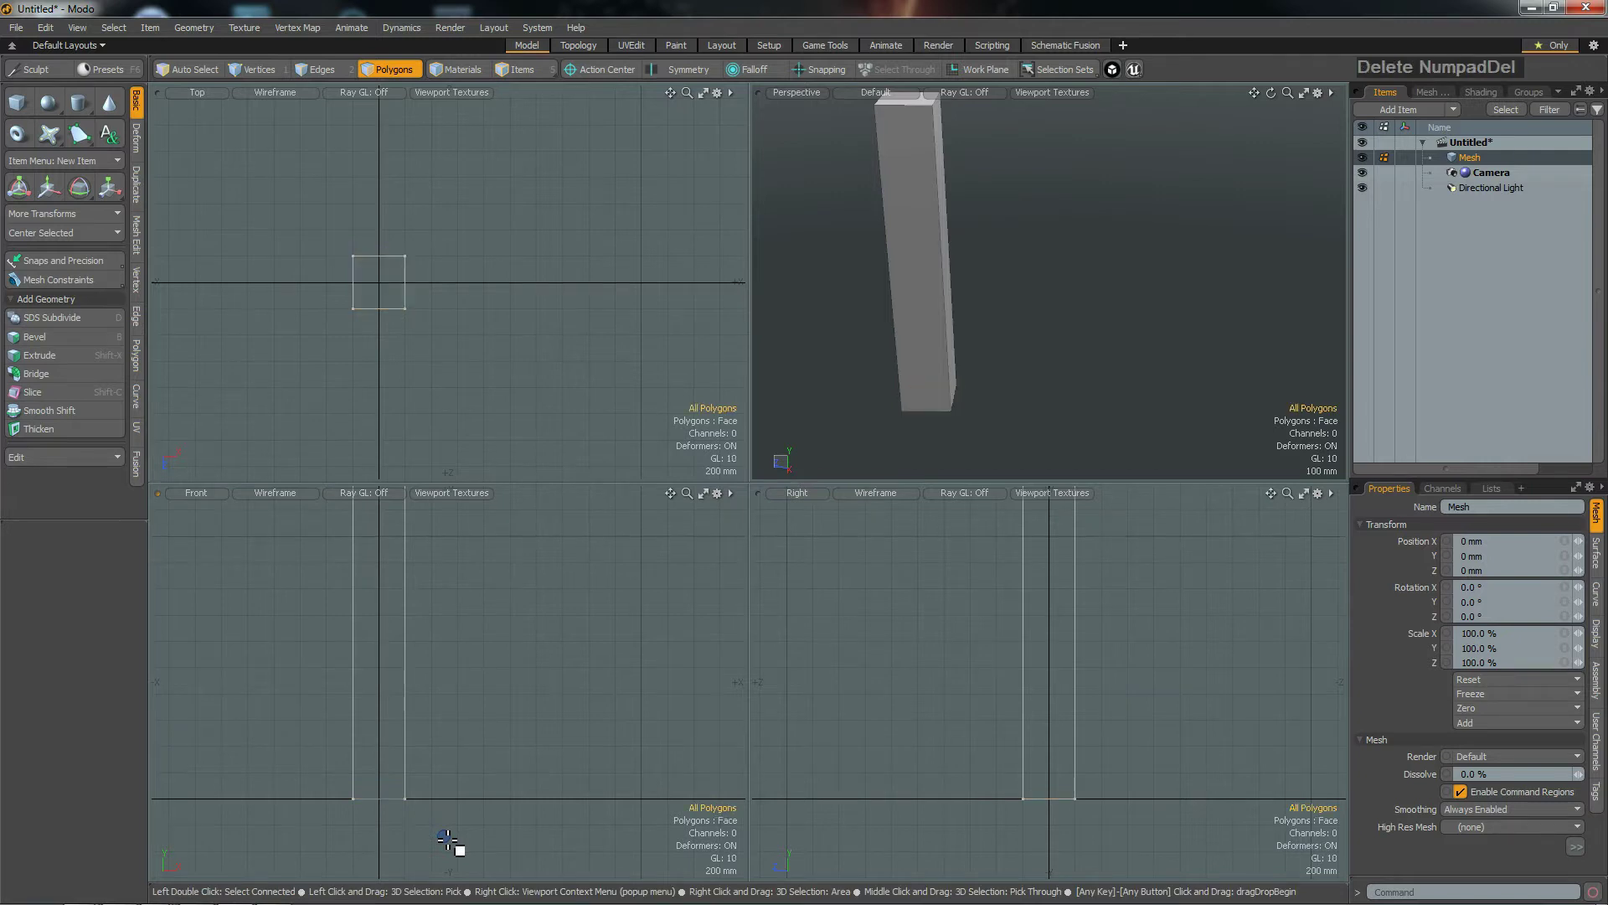
Step: Array the column with a count of 3 in X and 2 in Z, spaced about 2.7 m in X and 2.4 m in Z
left_click_drag(918, 279, 793, 360, "alt+shift")
left_click_drag(544, 353, 441, 248, "alt+shift")
scroll(456, 337, "down", 6)
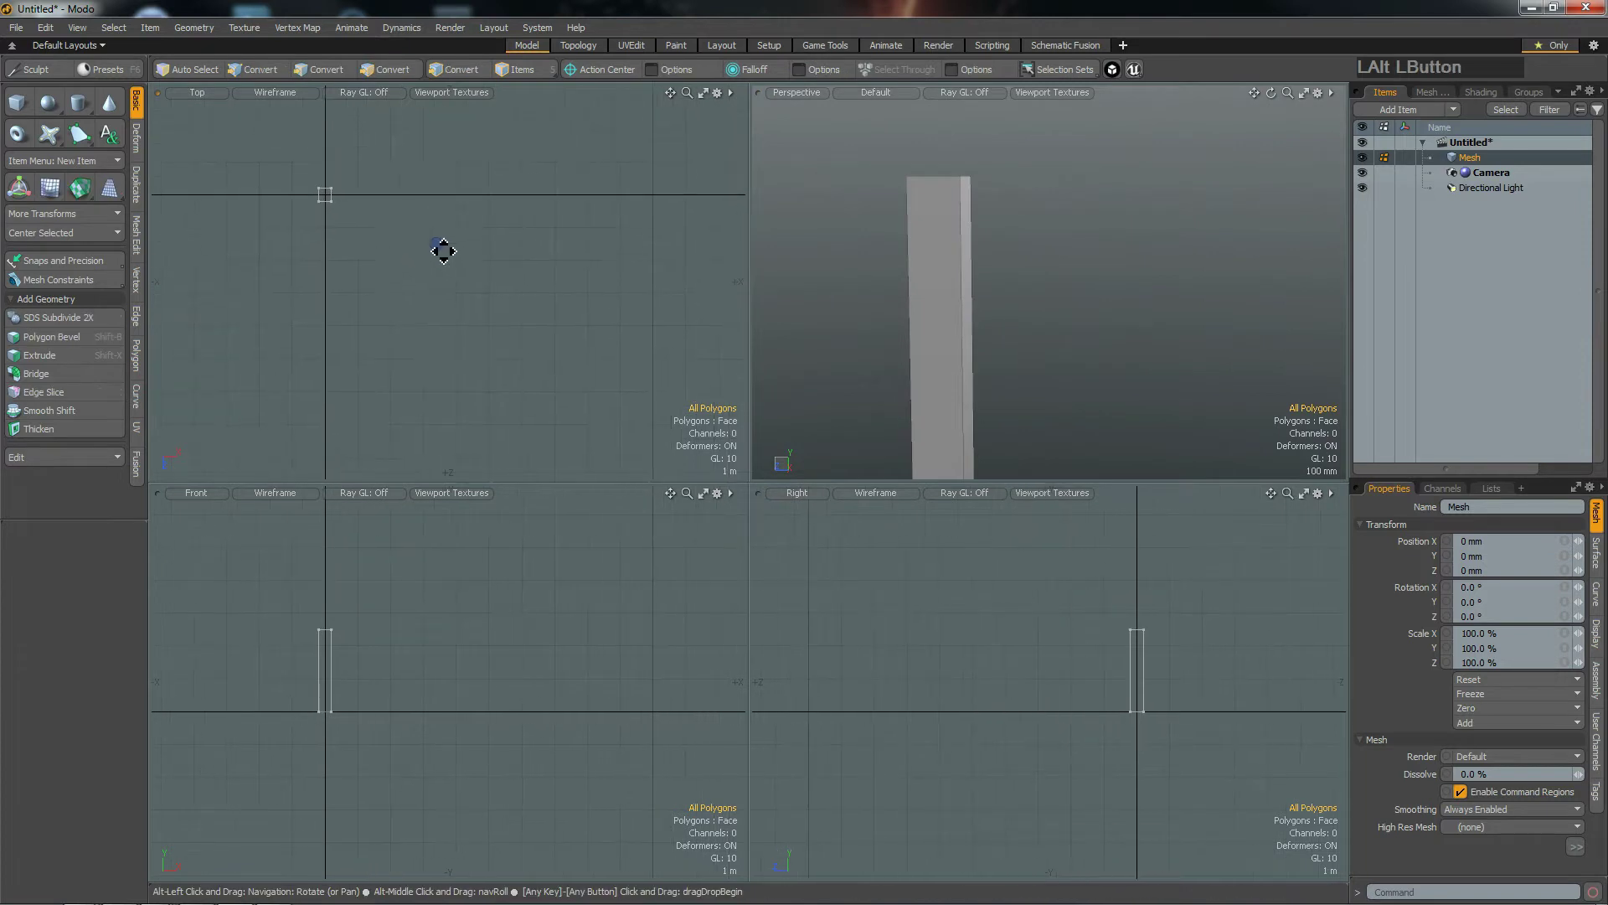
left_click(139, 196)
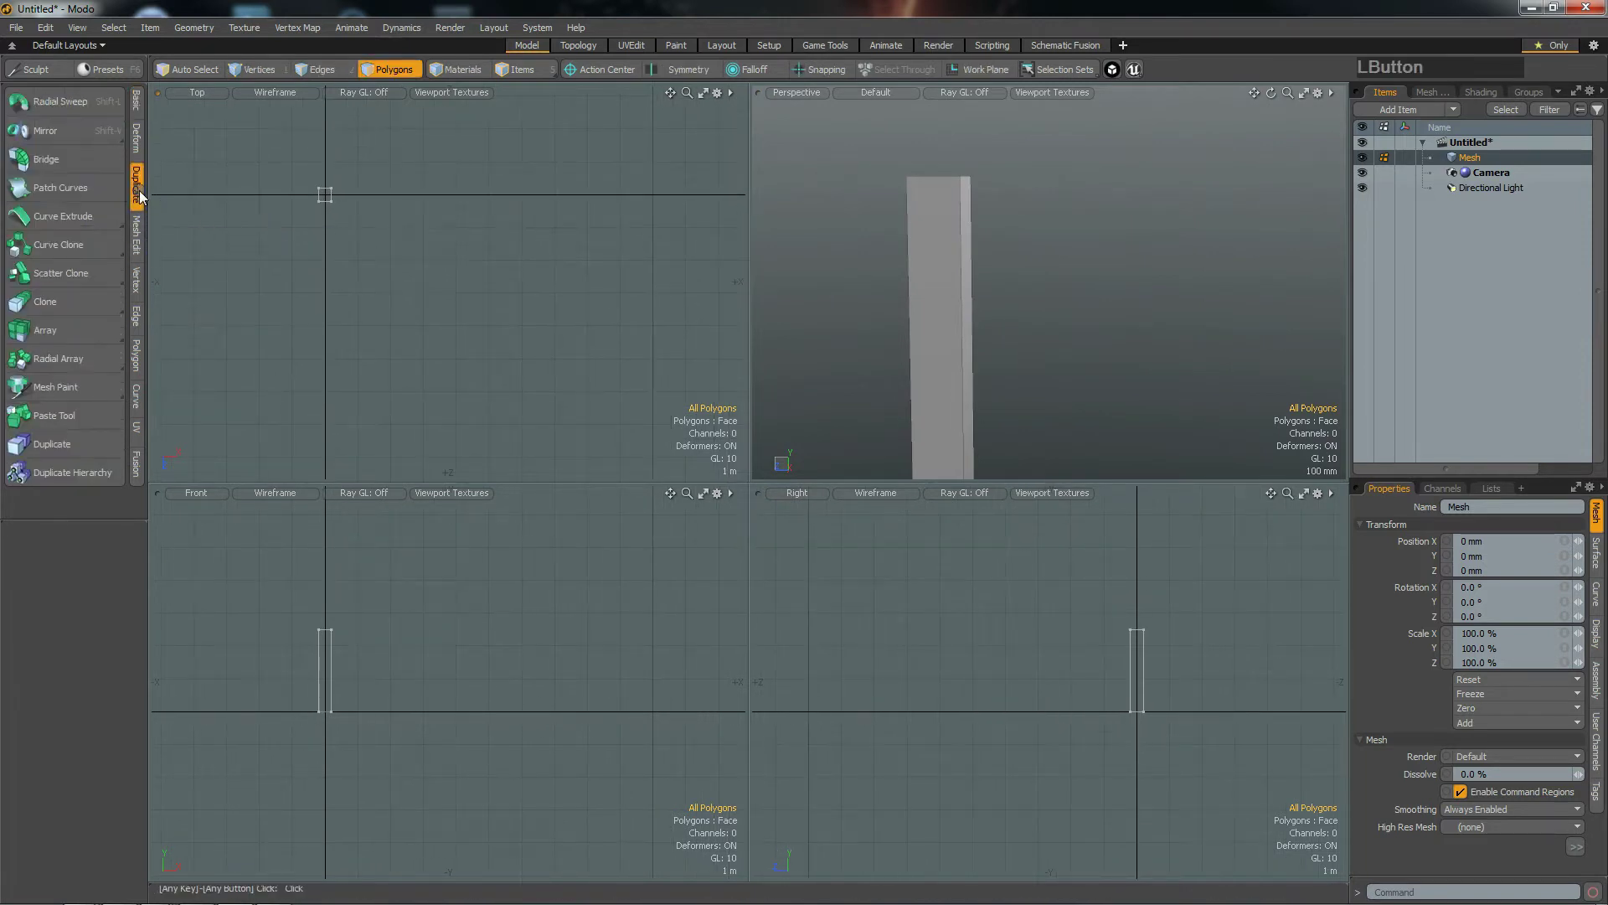
left_click(66, 331)
left_click(330, 294)
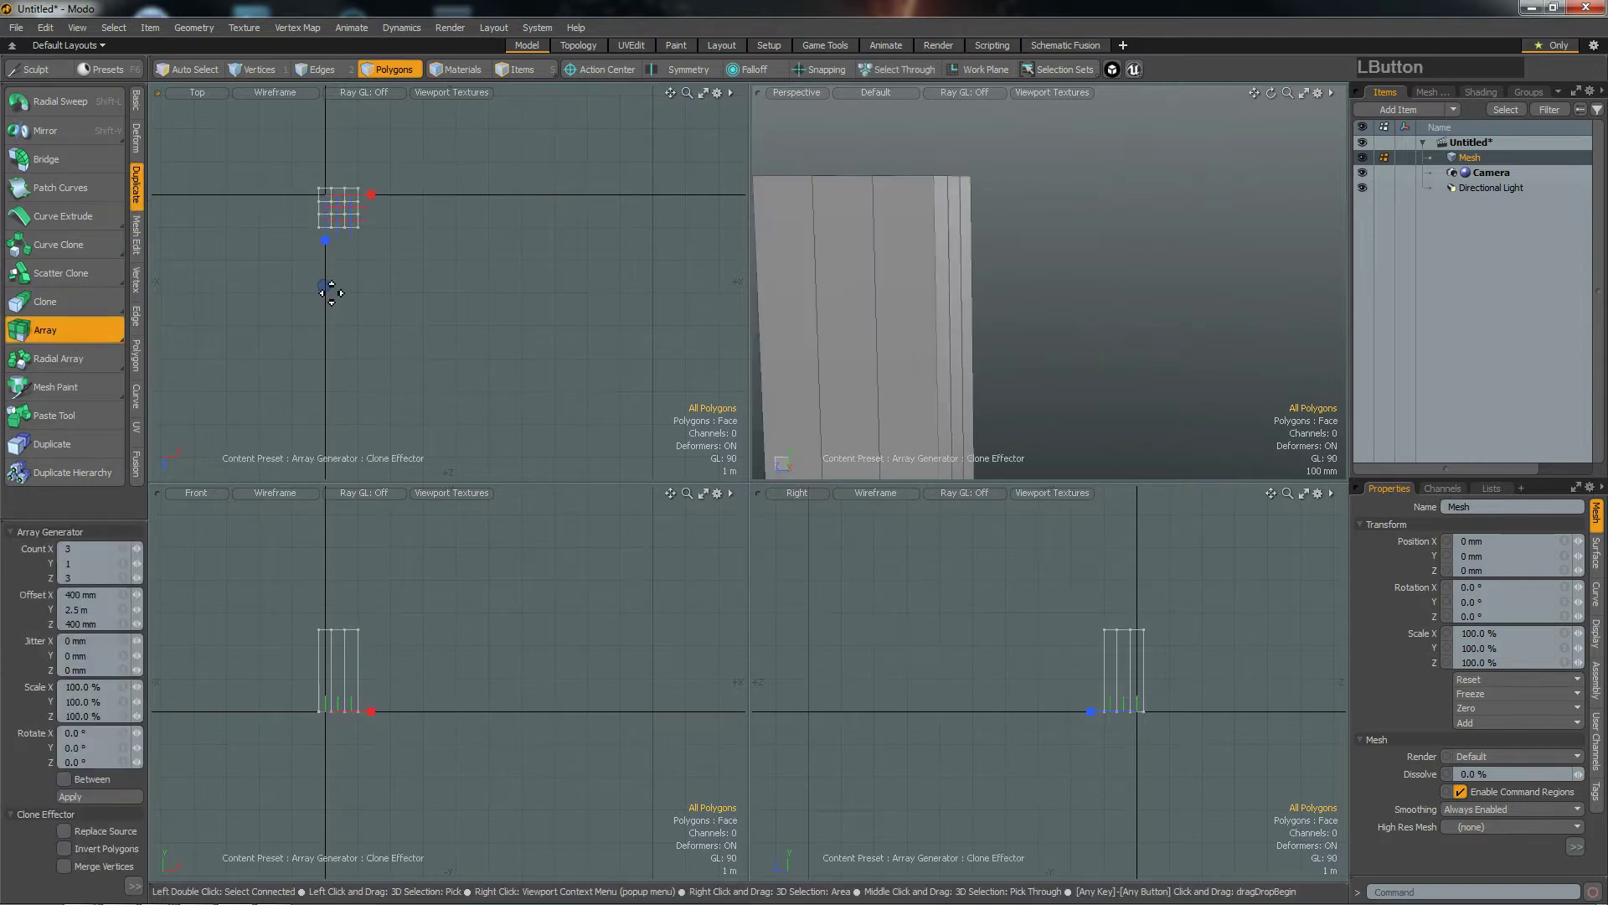
left_click_drag(372, 196, 447, 196)
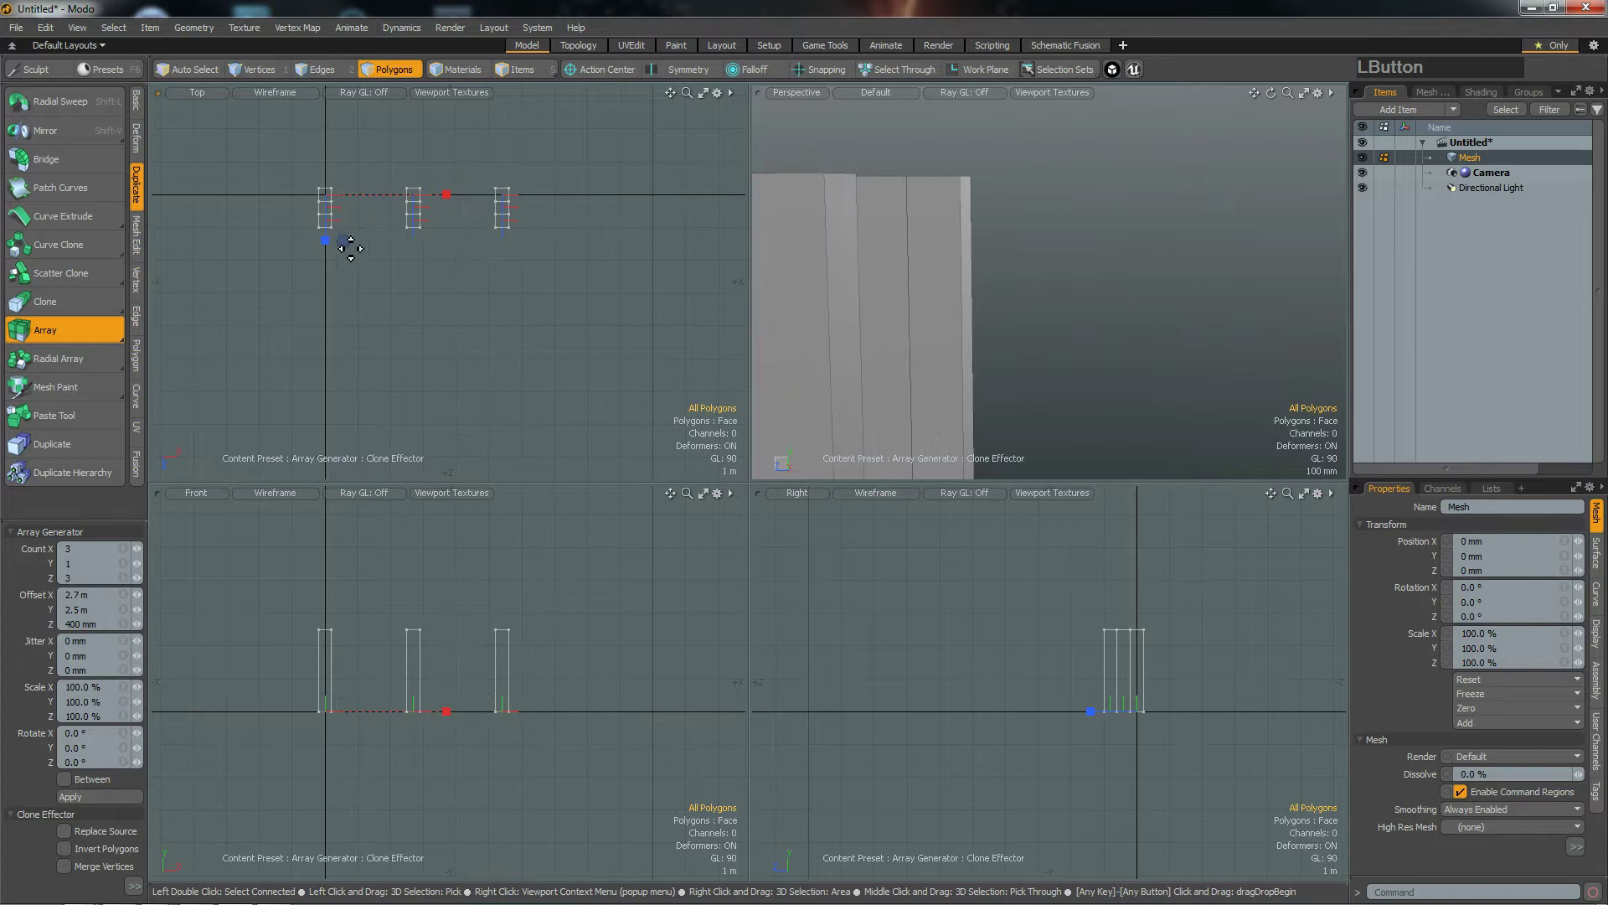
left_click_drag(329, 246, 326, 306)
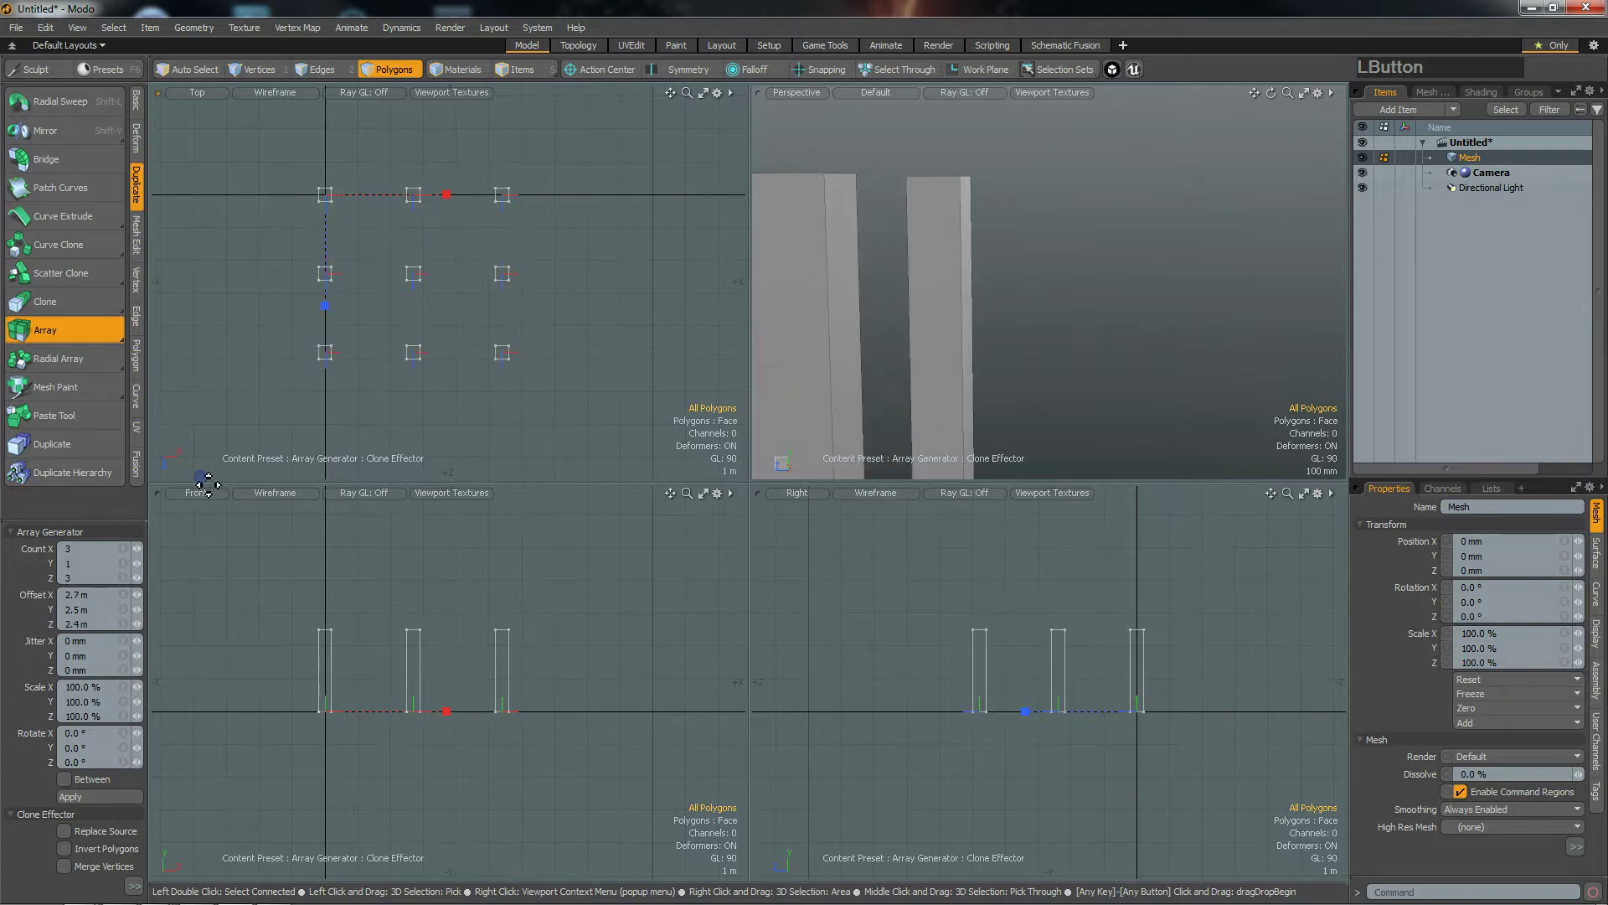
left_click(136, 578)
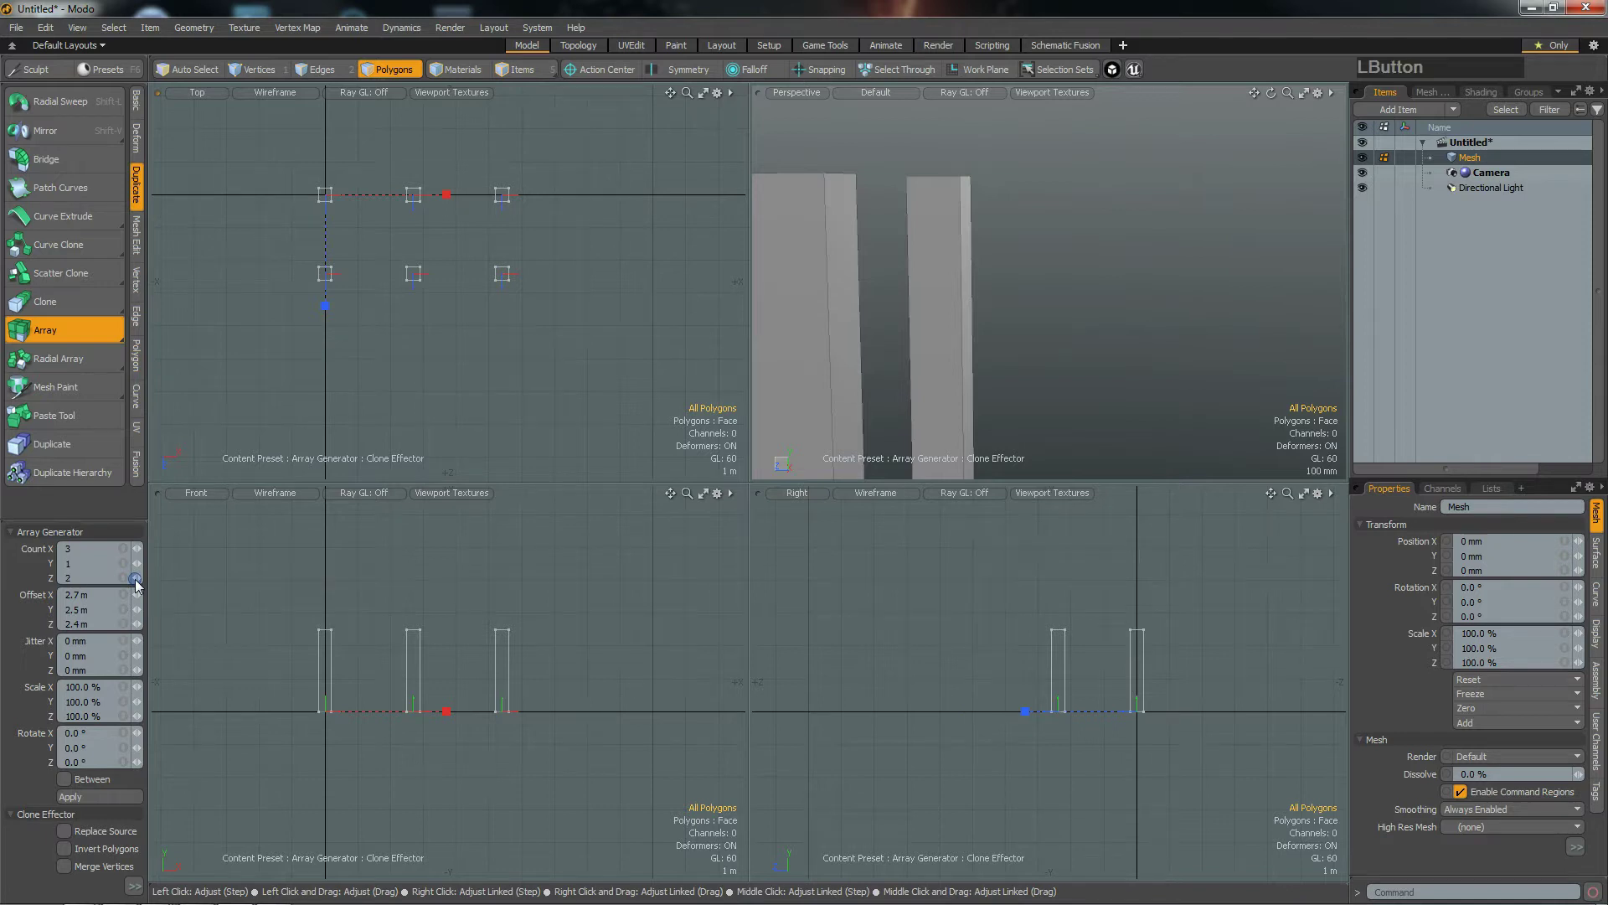
Step: Set the array offset to 3 m in X and 4 m in Z, and finish the array
left_click_drag(380, 351, 416, 377, "alt")
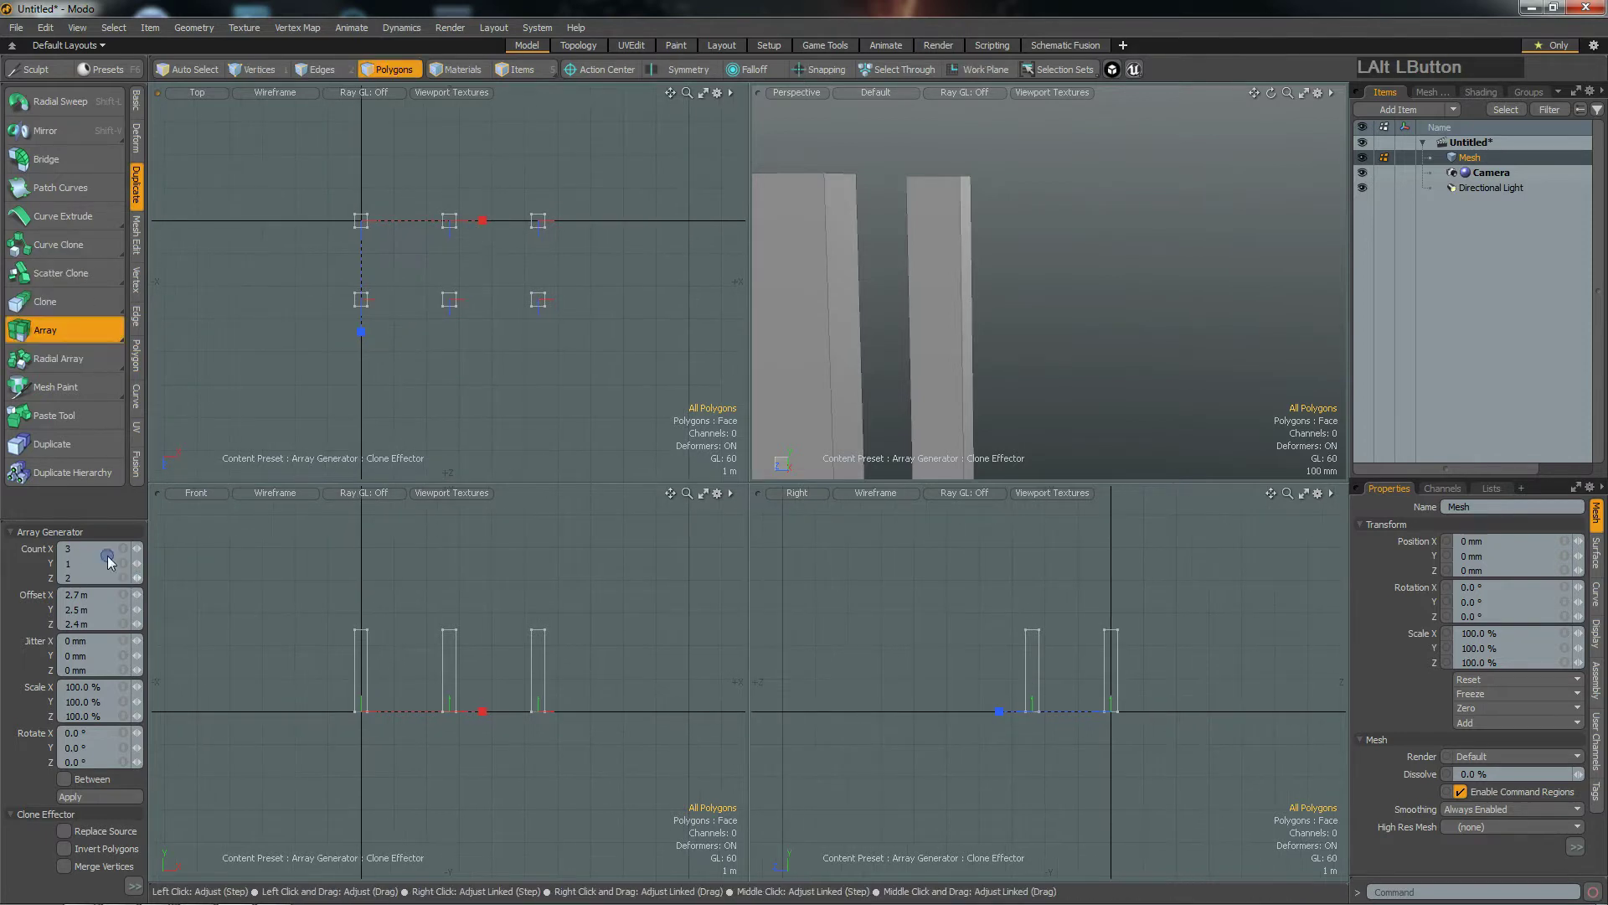
mouse_move(485, 334)
left_mouse_down("ctrl+alt")
mouse_move(481, 373)
mouse_move(513, 318)
left_mouse_up("ctrl+alt")
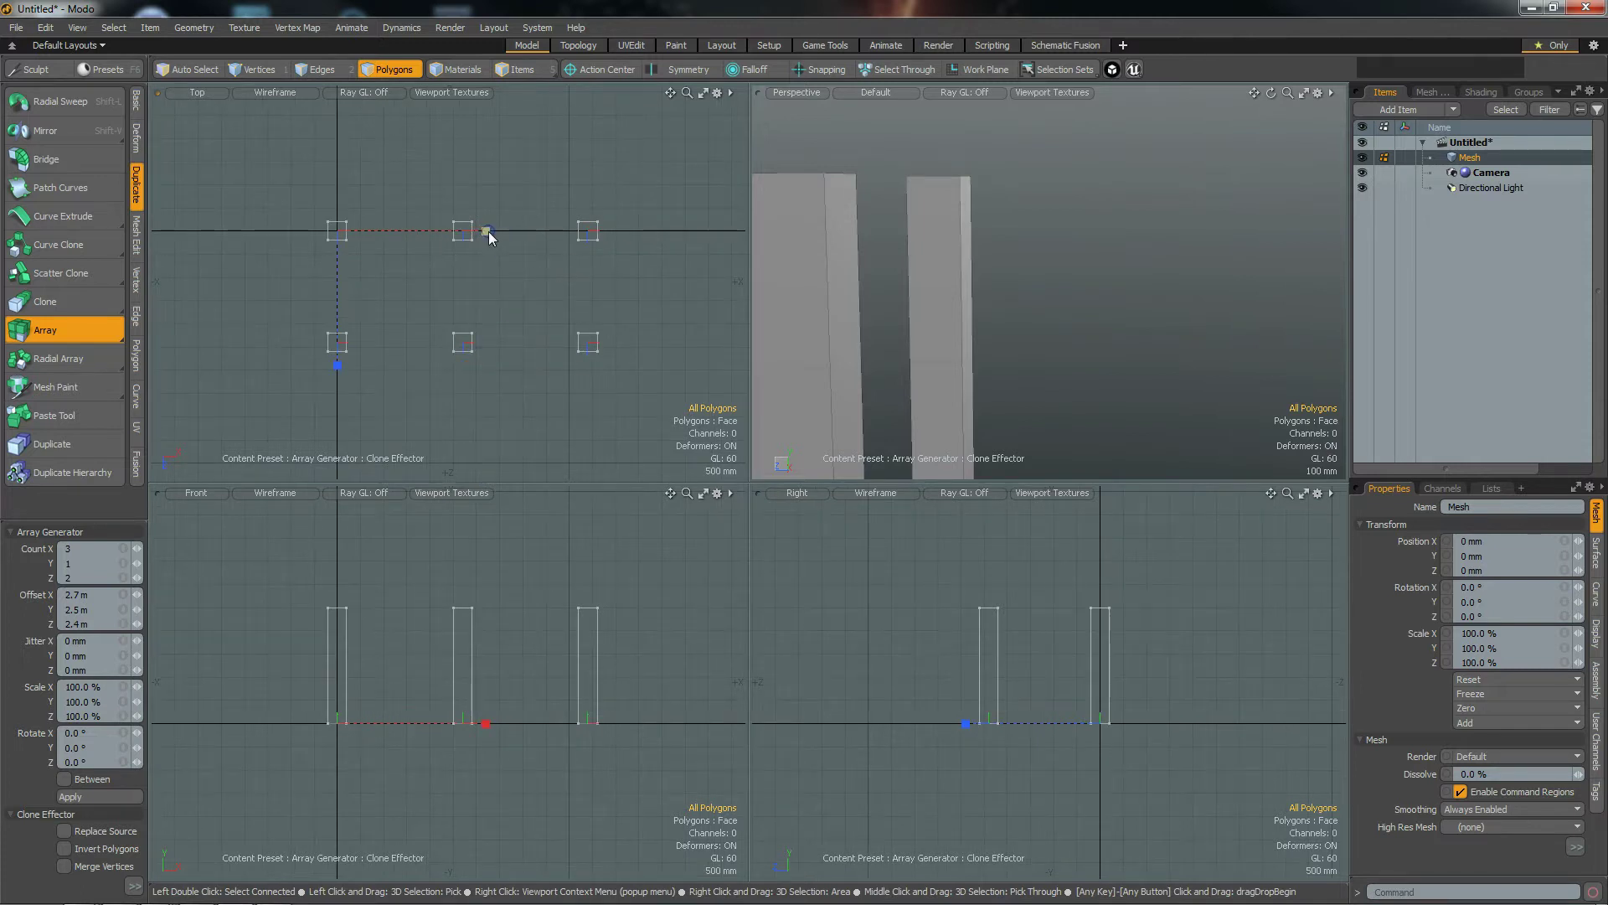
left_click(90, 593)
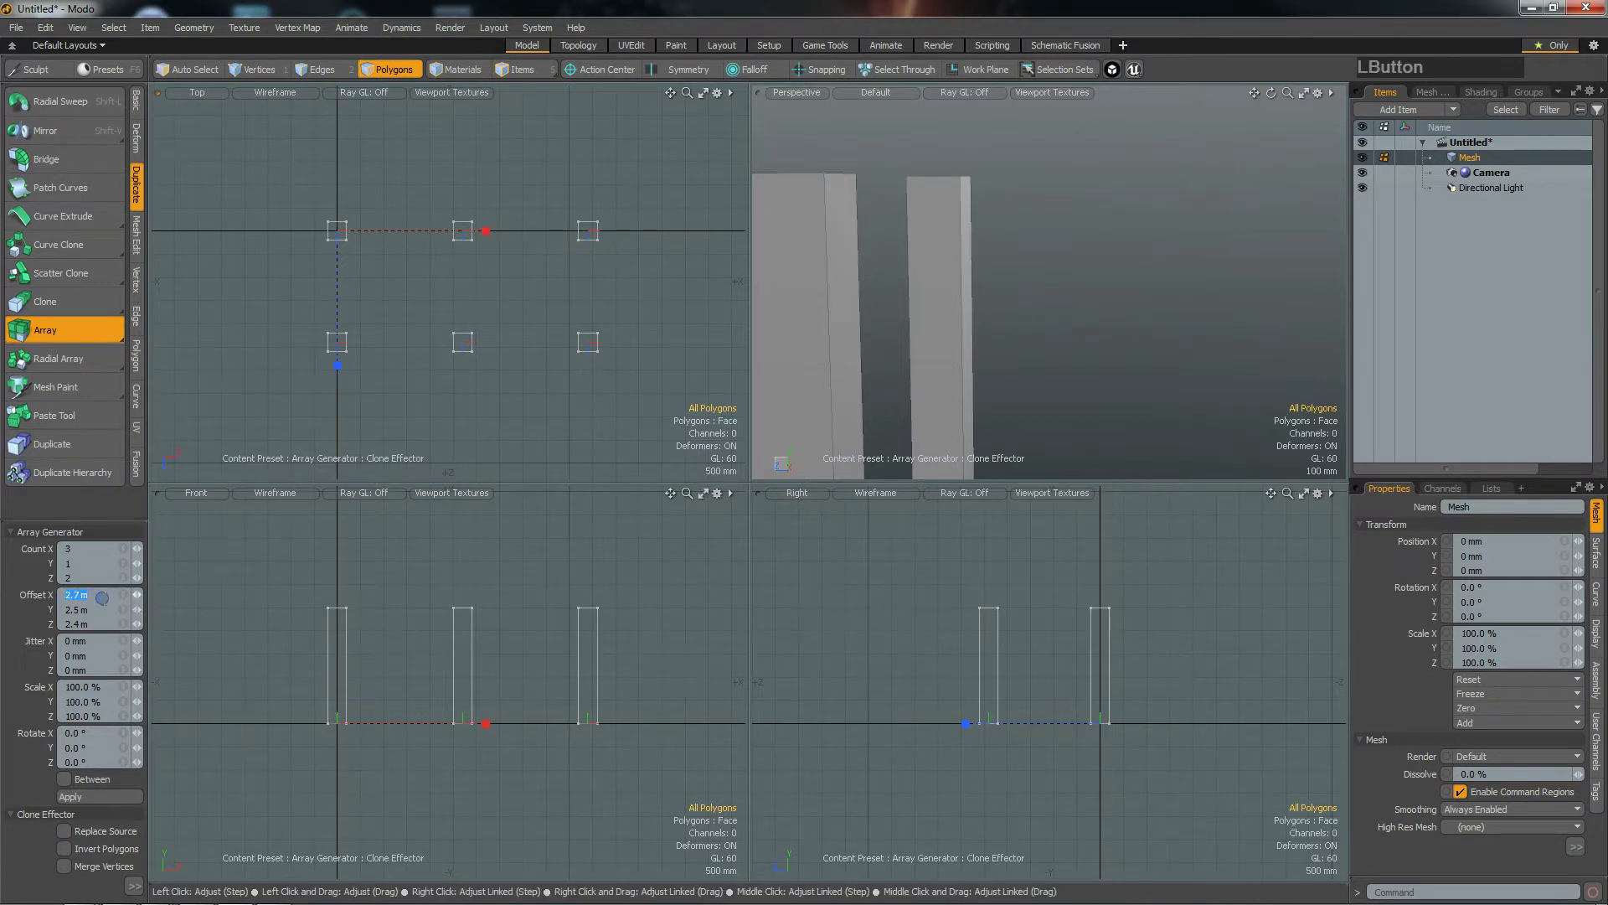
type("3m")
key("Tab")
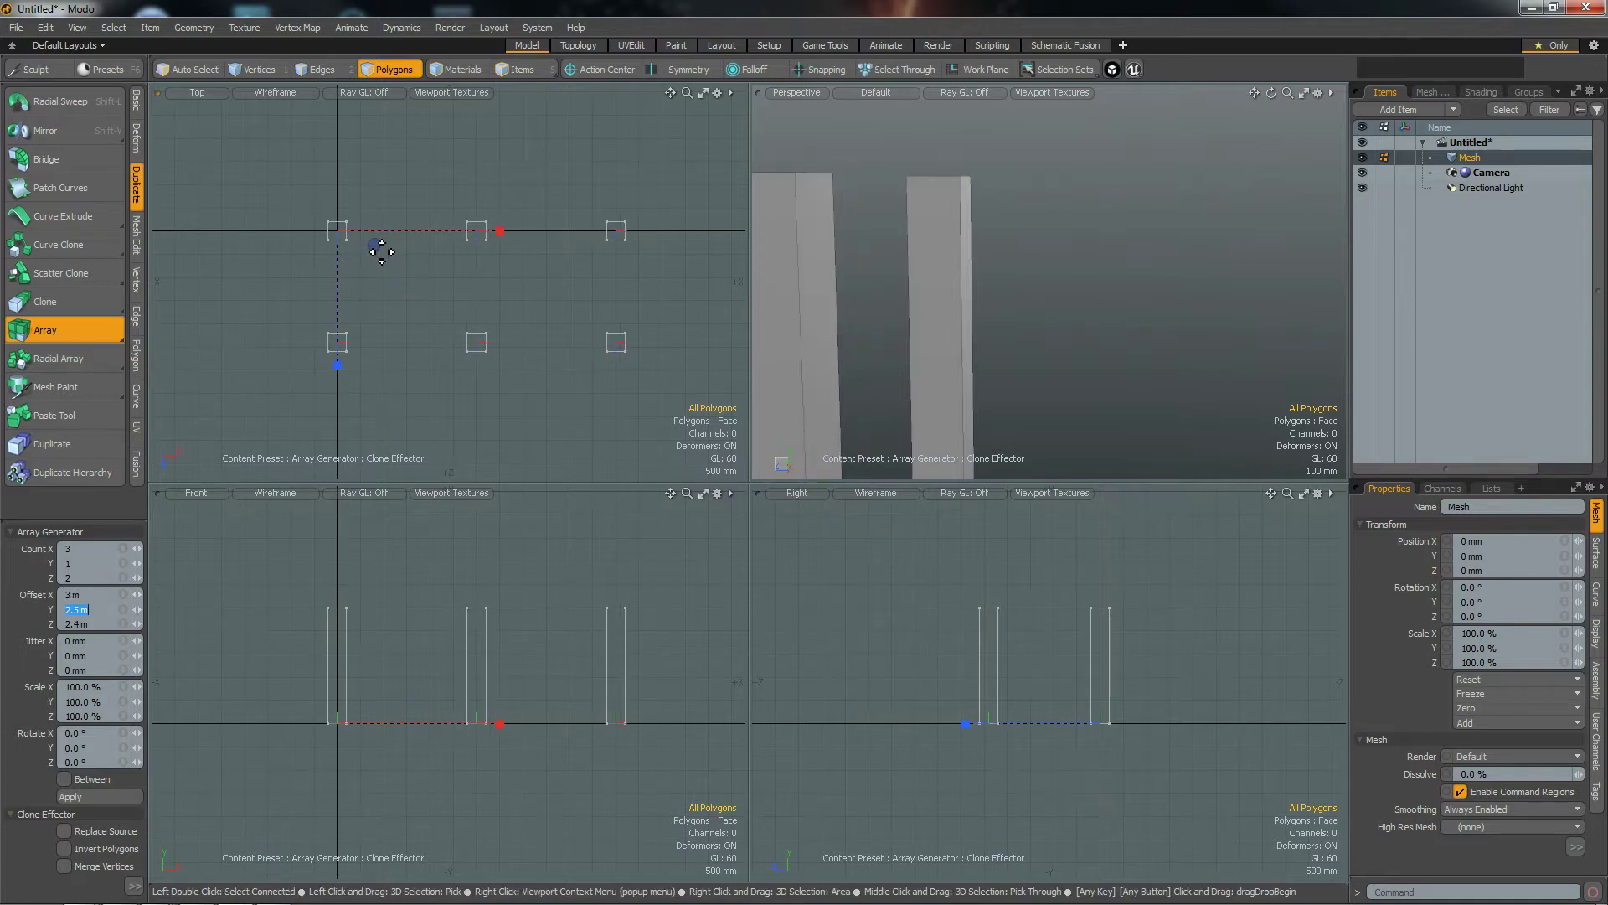
left_click(94, 622)
type("4m")
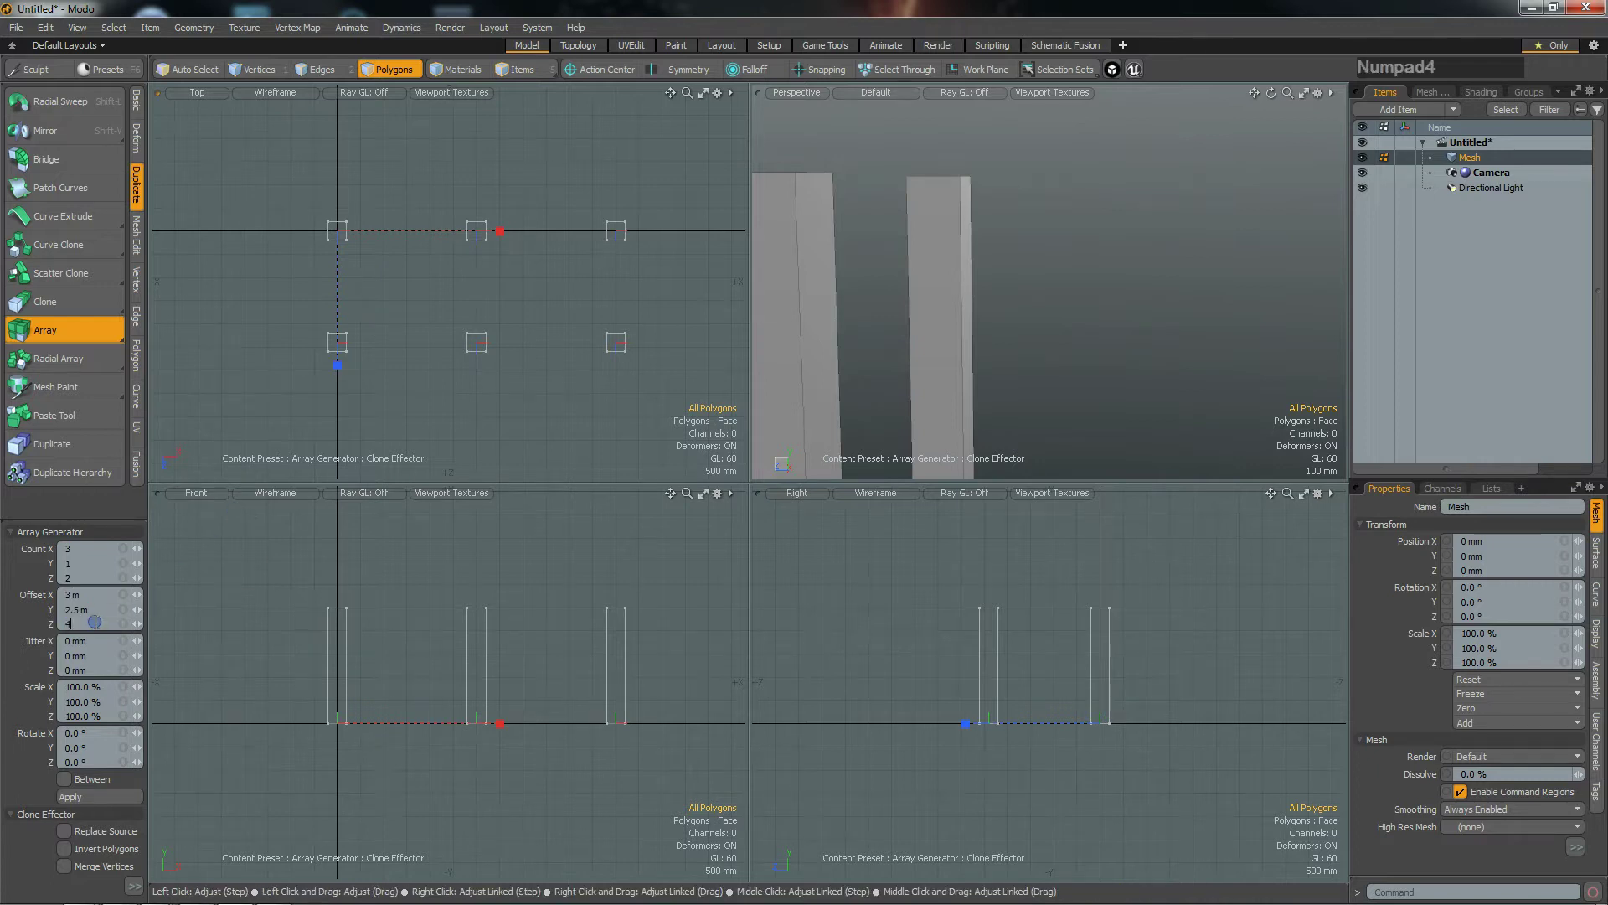
key("Tab")
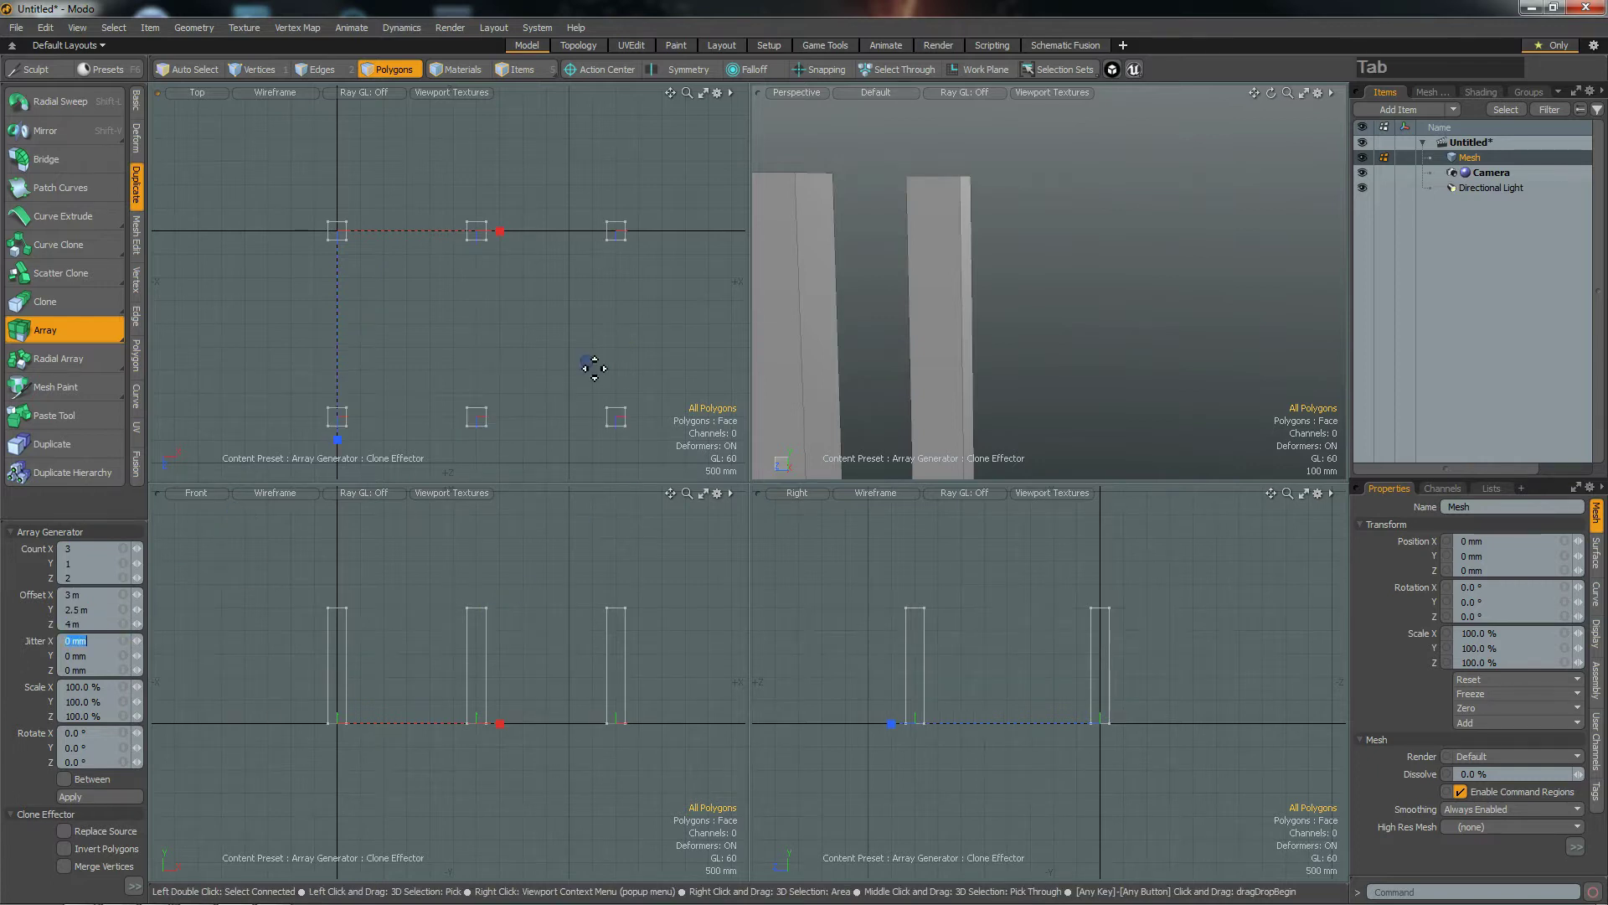
left_click_drag(904, 349, 980, 344, "alt")
scroll(1145, 310, "down", 5)
scroll(1022, 291, "up", 4)
scroll(1018, 294, "down", 2)
scroll(1011, 293, "down", 2)
scroll(1027, 297, "down", 3)
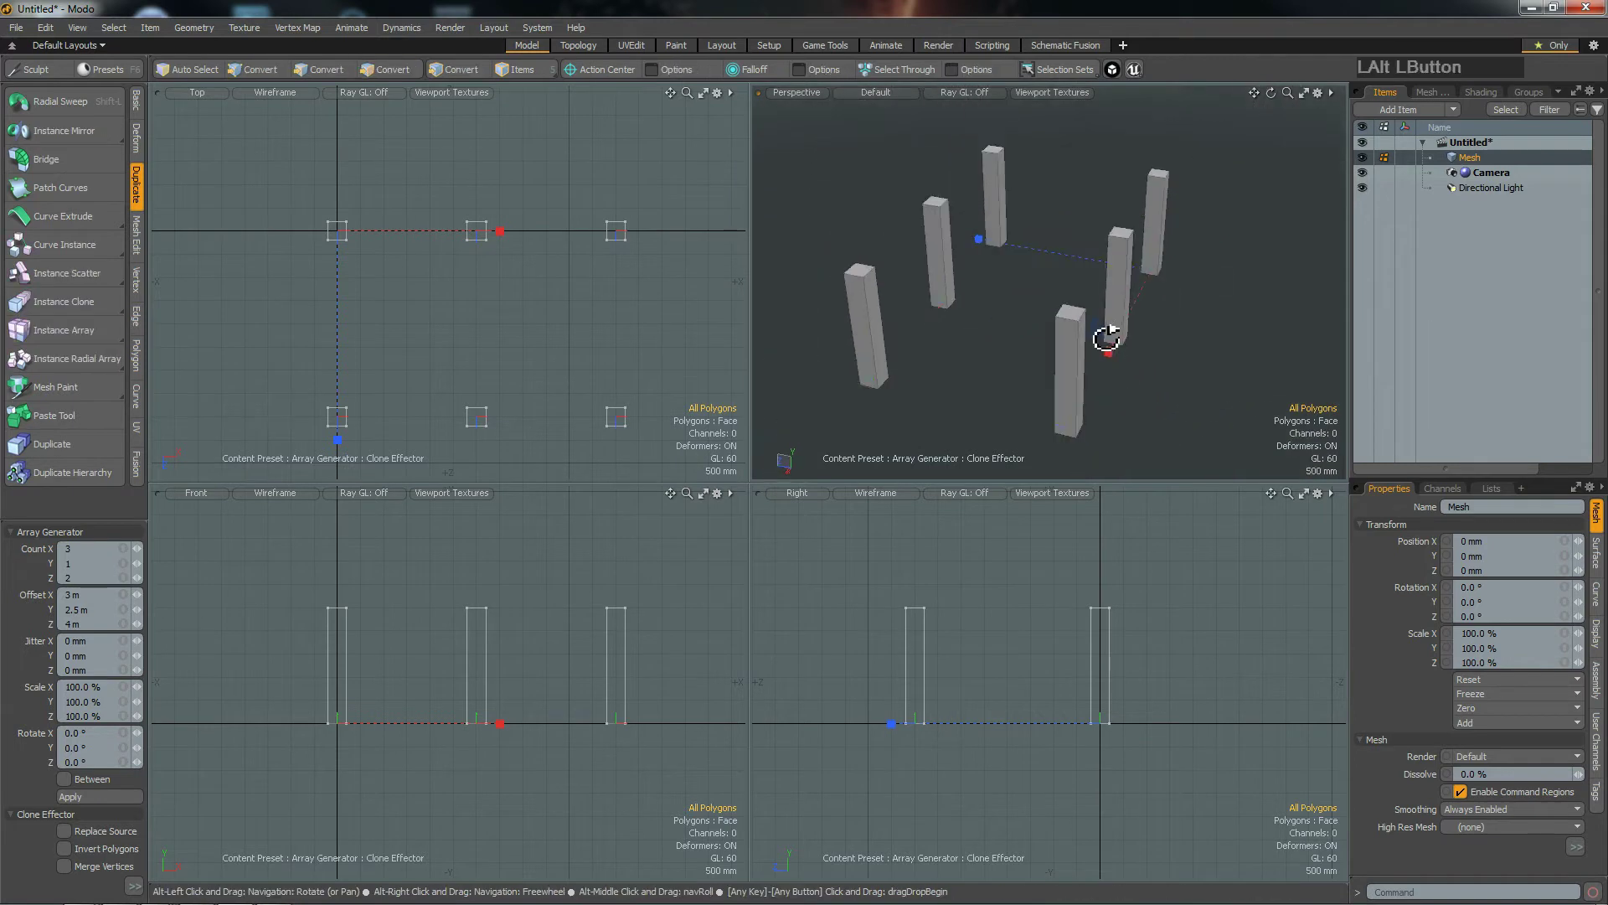
left_click_drag(1105, 334, 1038, 359, "alt")
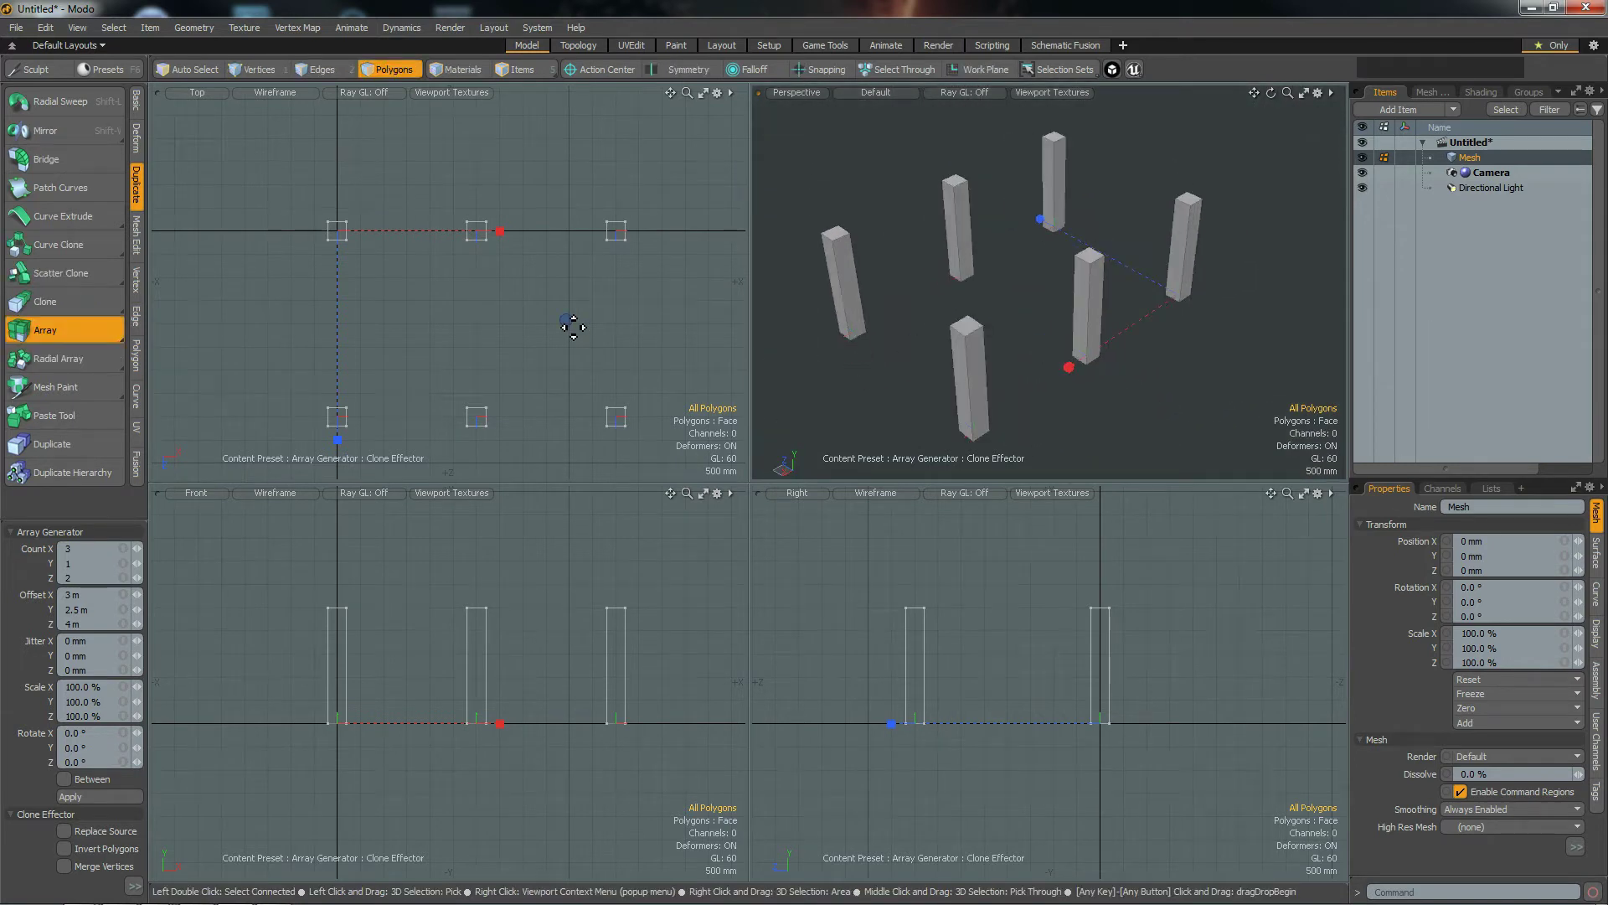
key("space")
Step: Highlight the column at the origin, clear the selection and examine the column layout from several angles
left_click_drag(409, 298, 421, 309, "alt")
right_click_drag(290, 212, 373, 310)
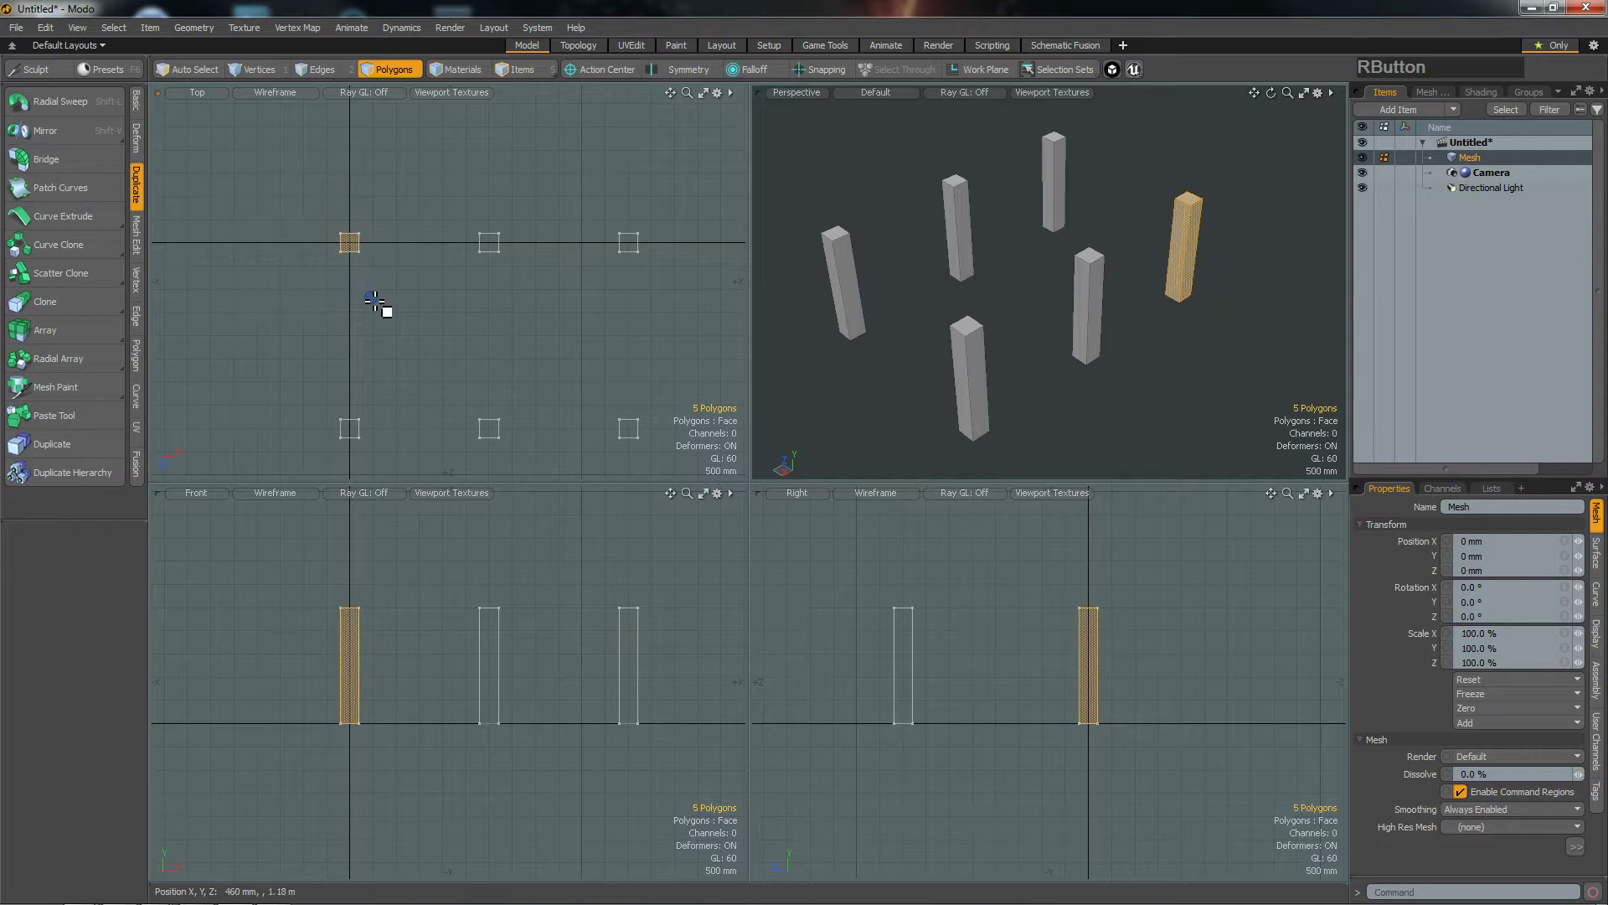
left_click_drag(1185, 268, 810, 308, "alt")
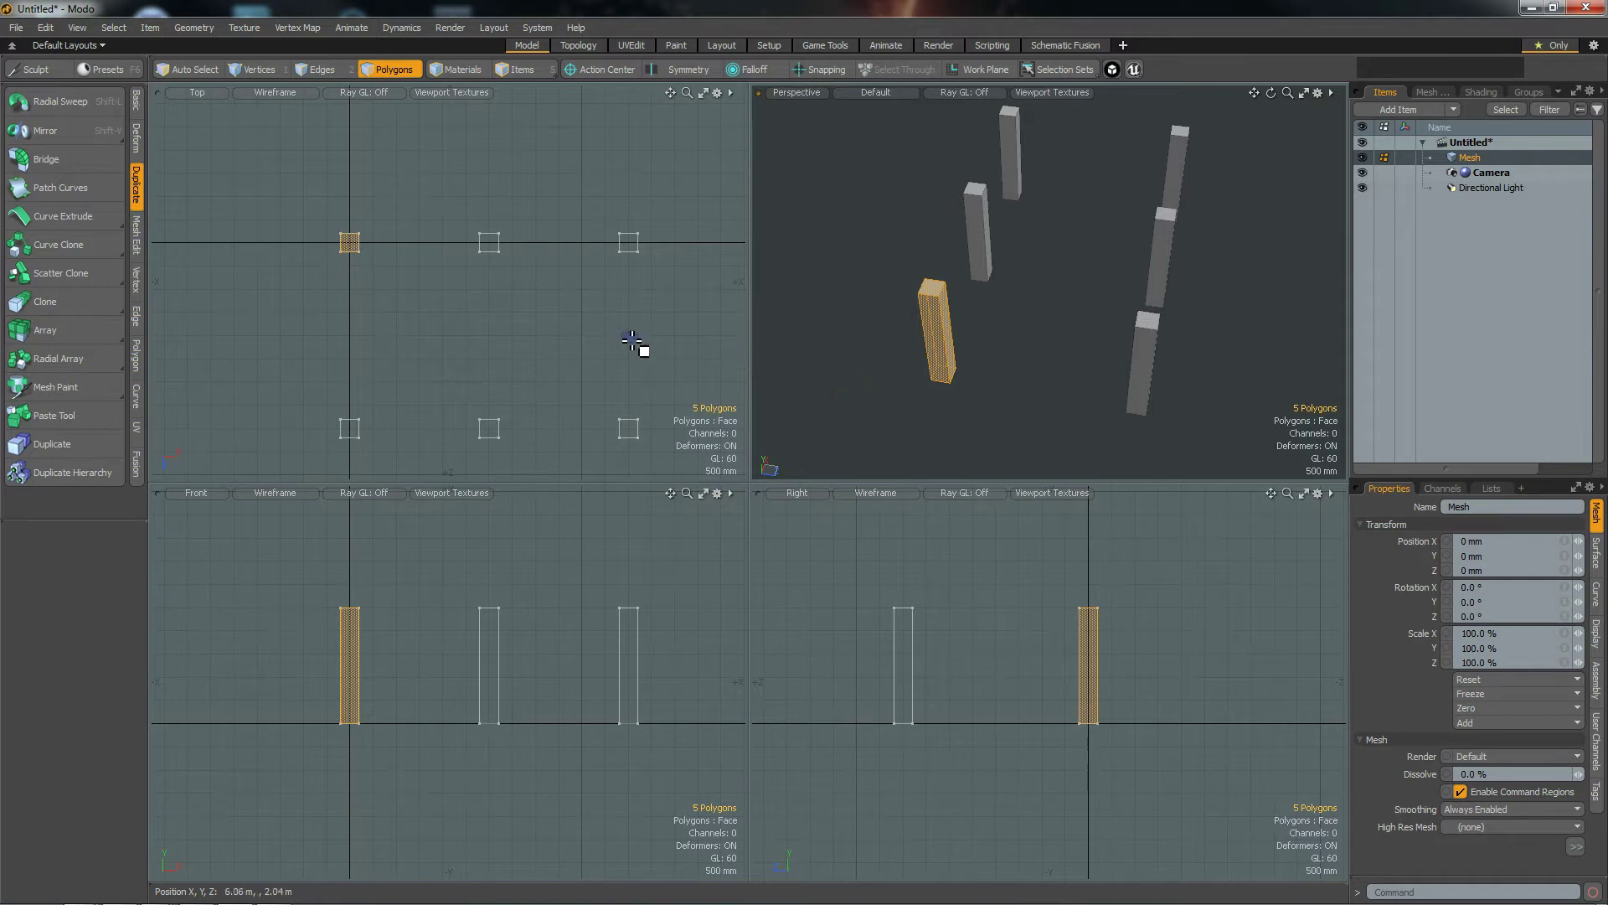
left_click(1022, 382)
left_click_drag(1066, 316, 1117, 215, "alt")
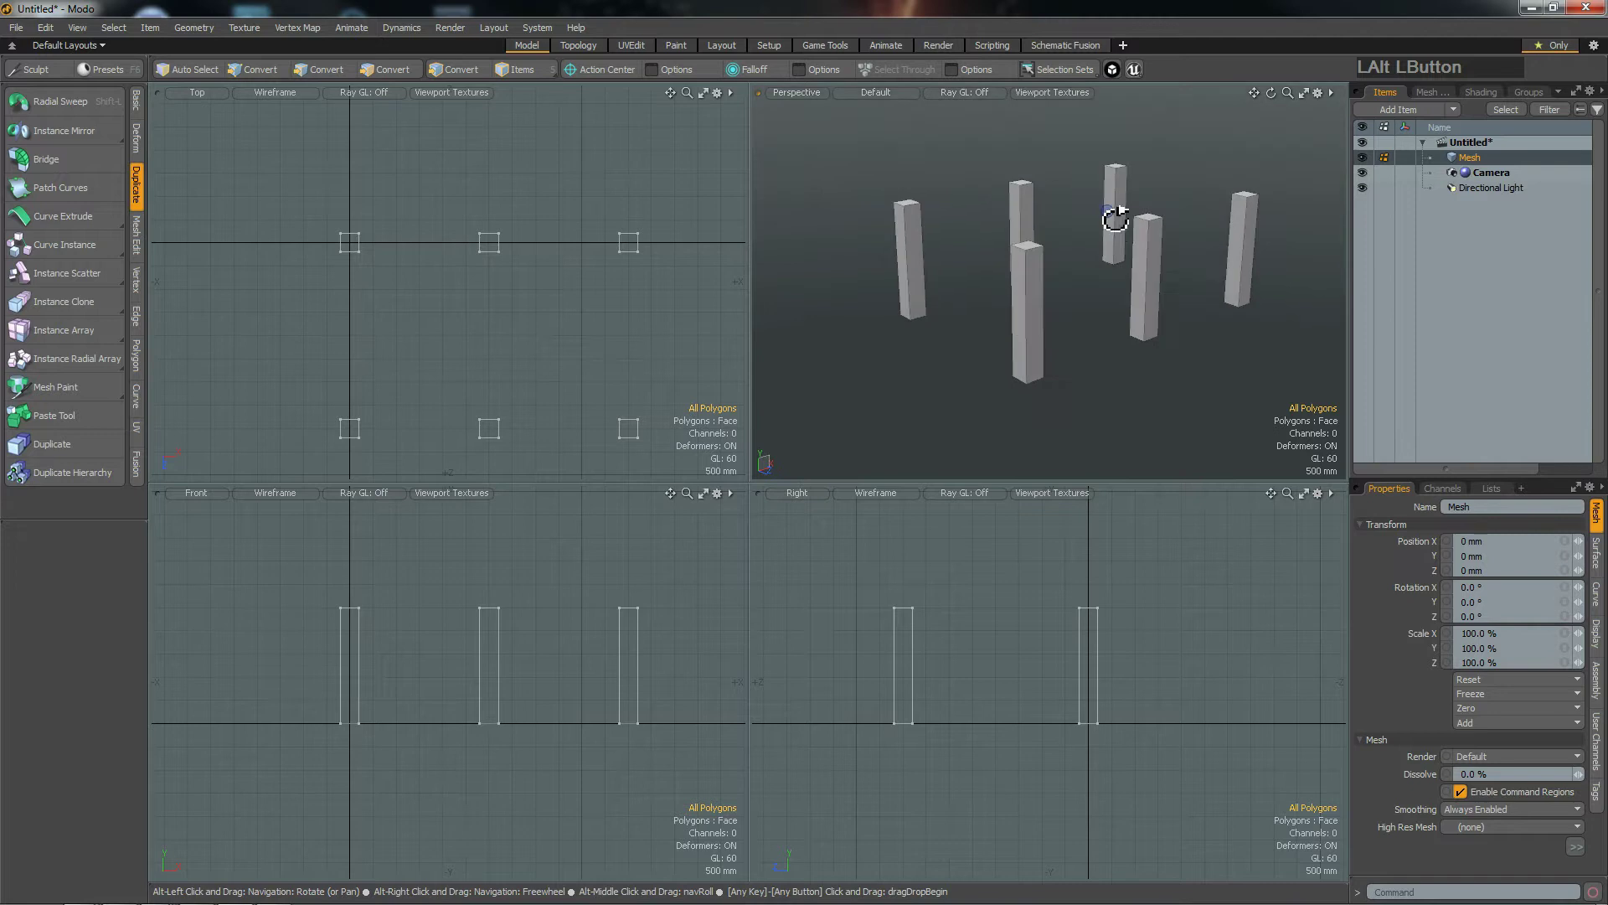
left_click_drag(933, 373, 987, 341, "alt")
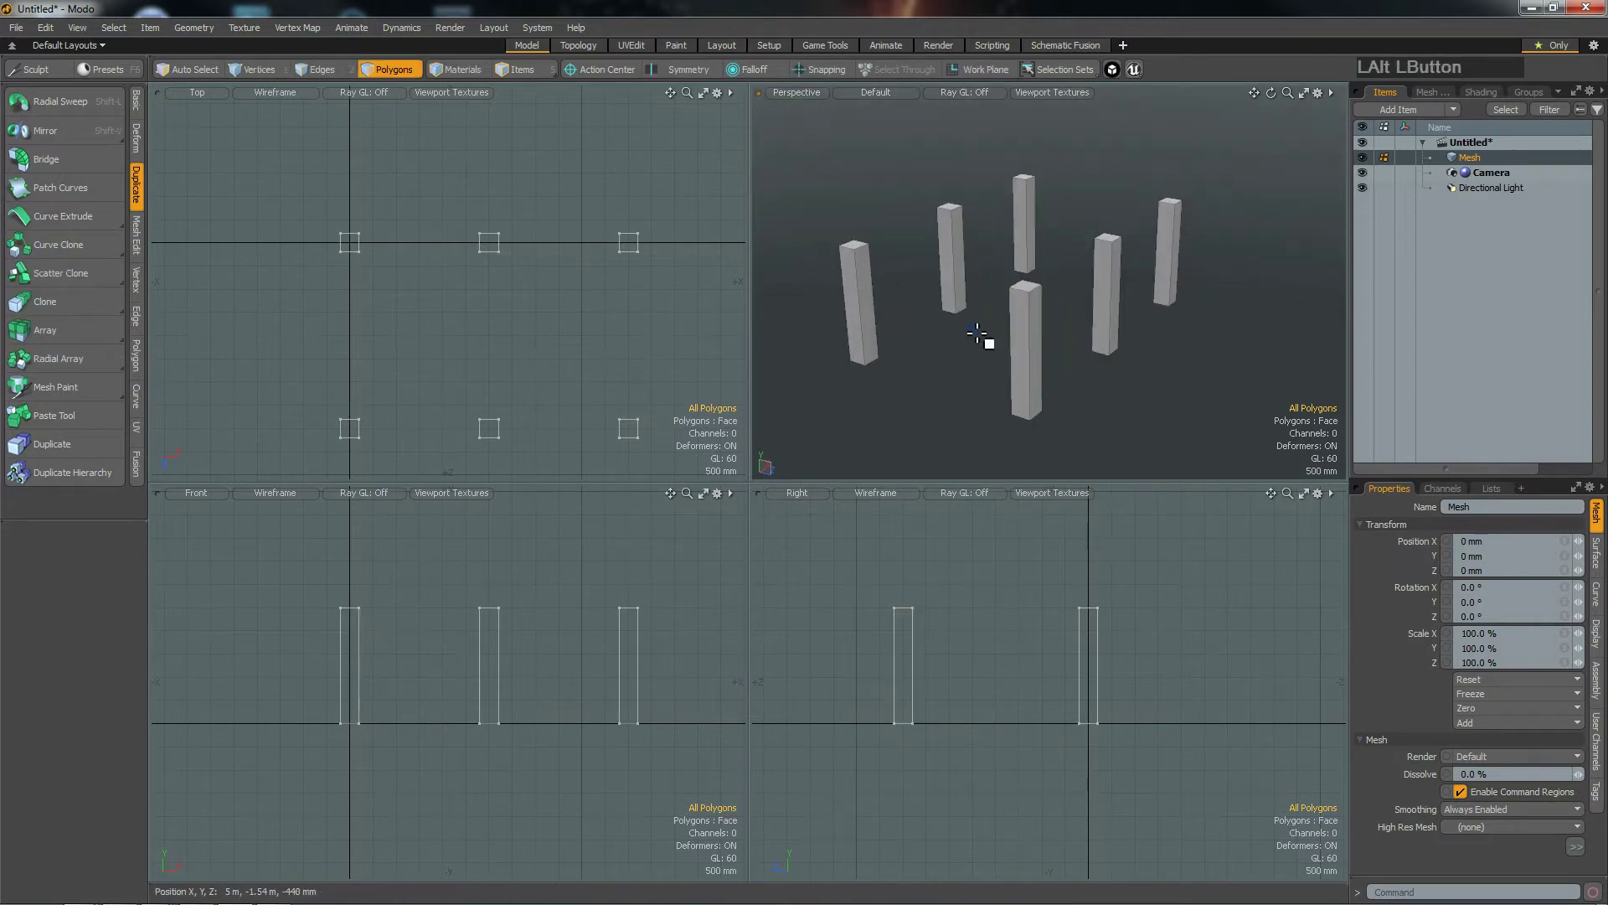
scroll(930, 345, "up", 3)
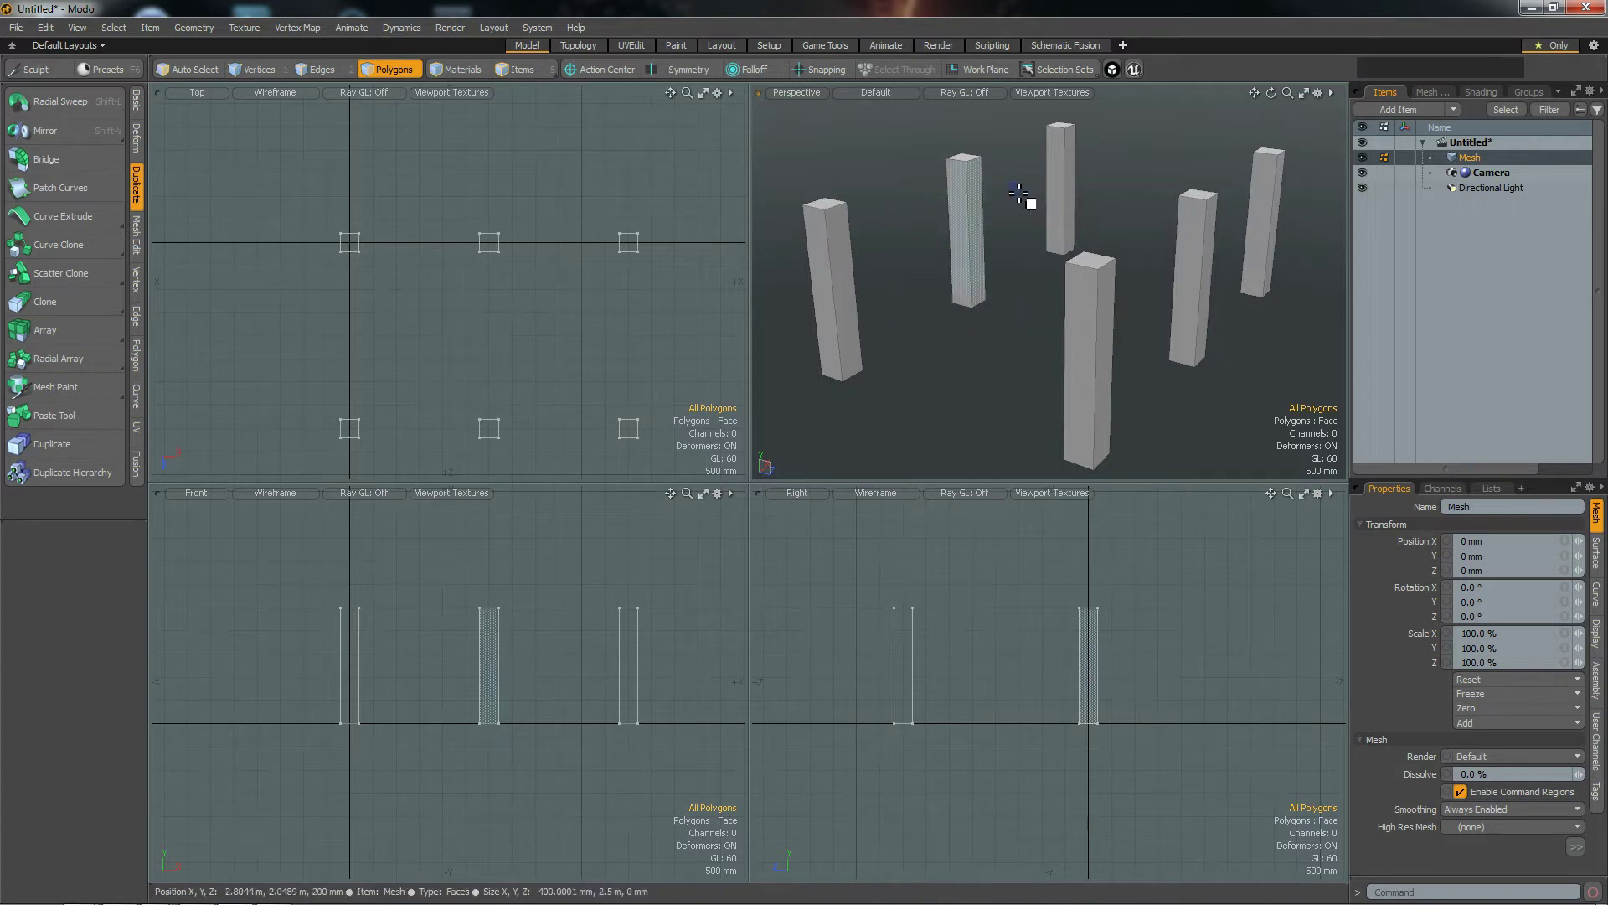
left_click_drag(997, 377, 1072, 290, "alt")
left_click(893, 261)
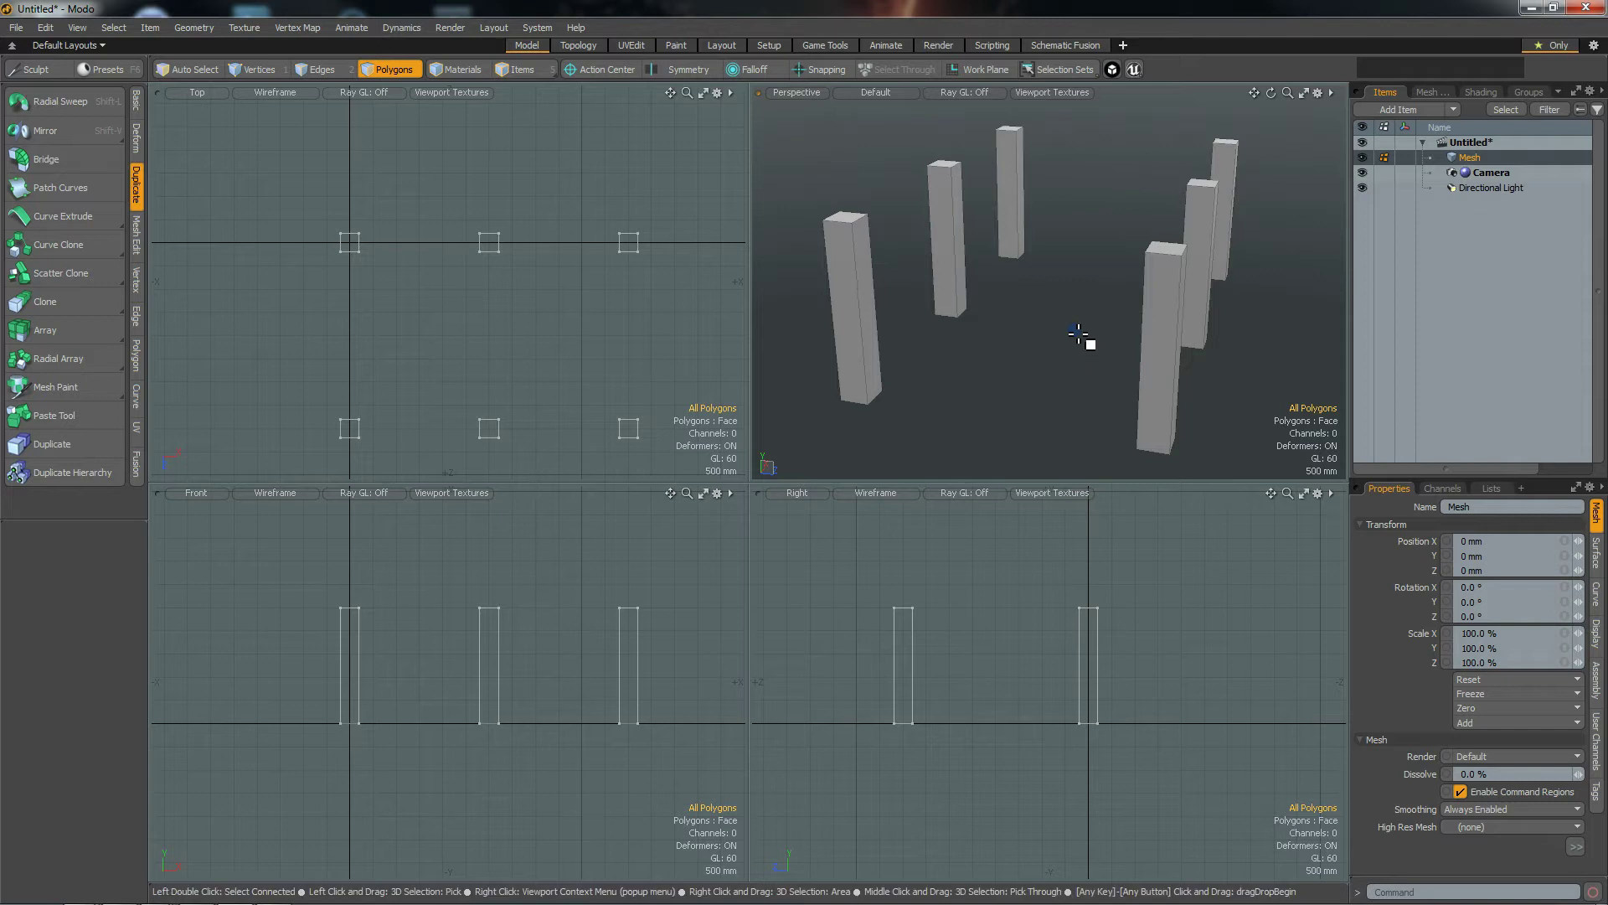
Step: Add a new empty mesh item to hold geometry separate from the columns
left_click_drag(1080, 601, 936, 629, "alt")
scroll(951, 638, "up", 5)
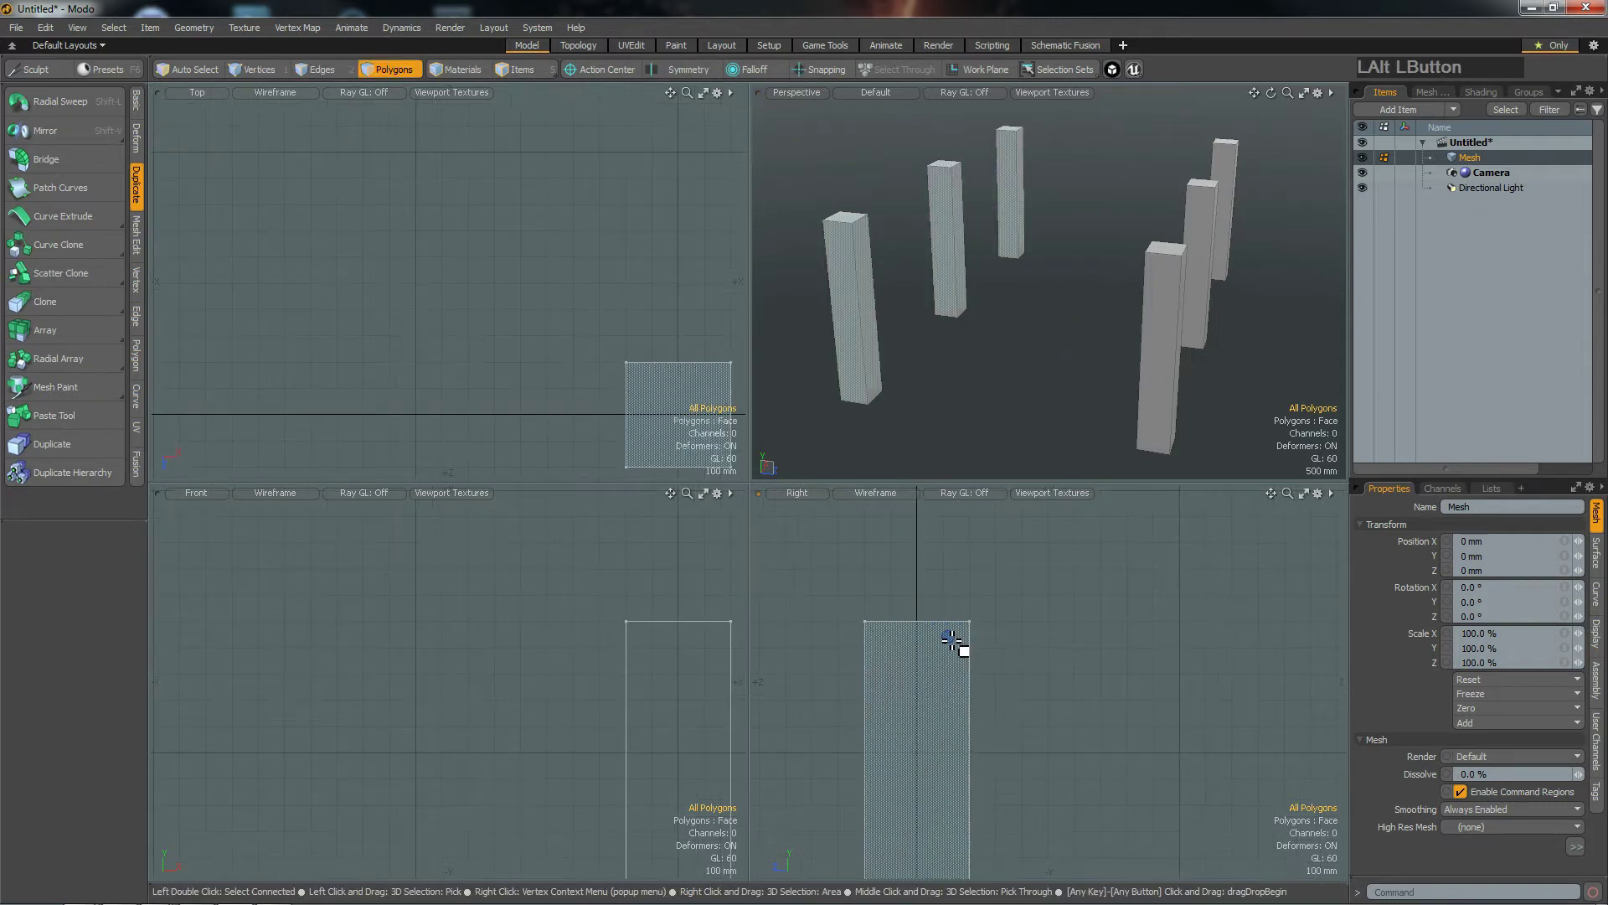
key("n")
Step: Draw a cube about 450 mm on each side in the new mesh, at column-top height and in line with the column row at Z 0
scroll(968, 628, "down", 8)
scroll(964, 637, "up", 4)
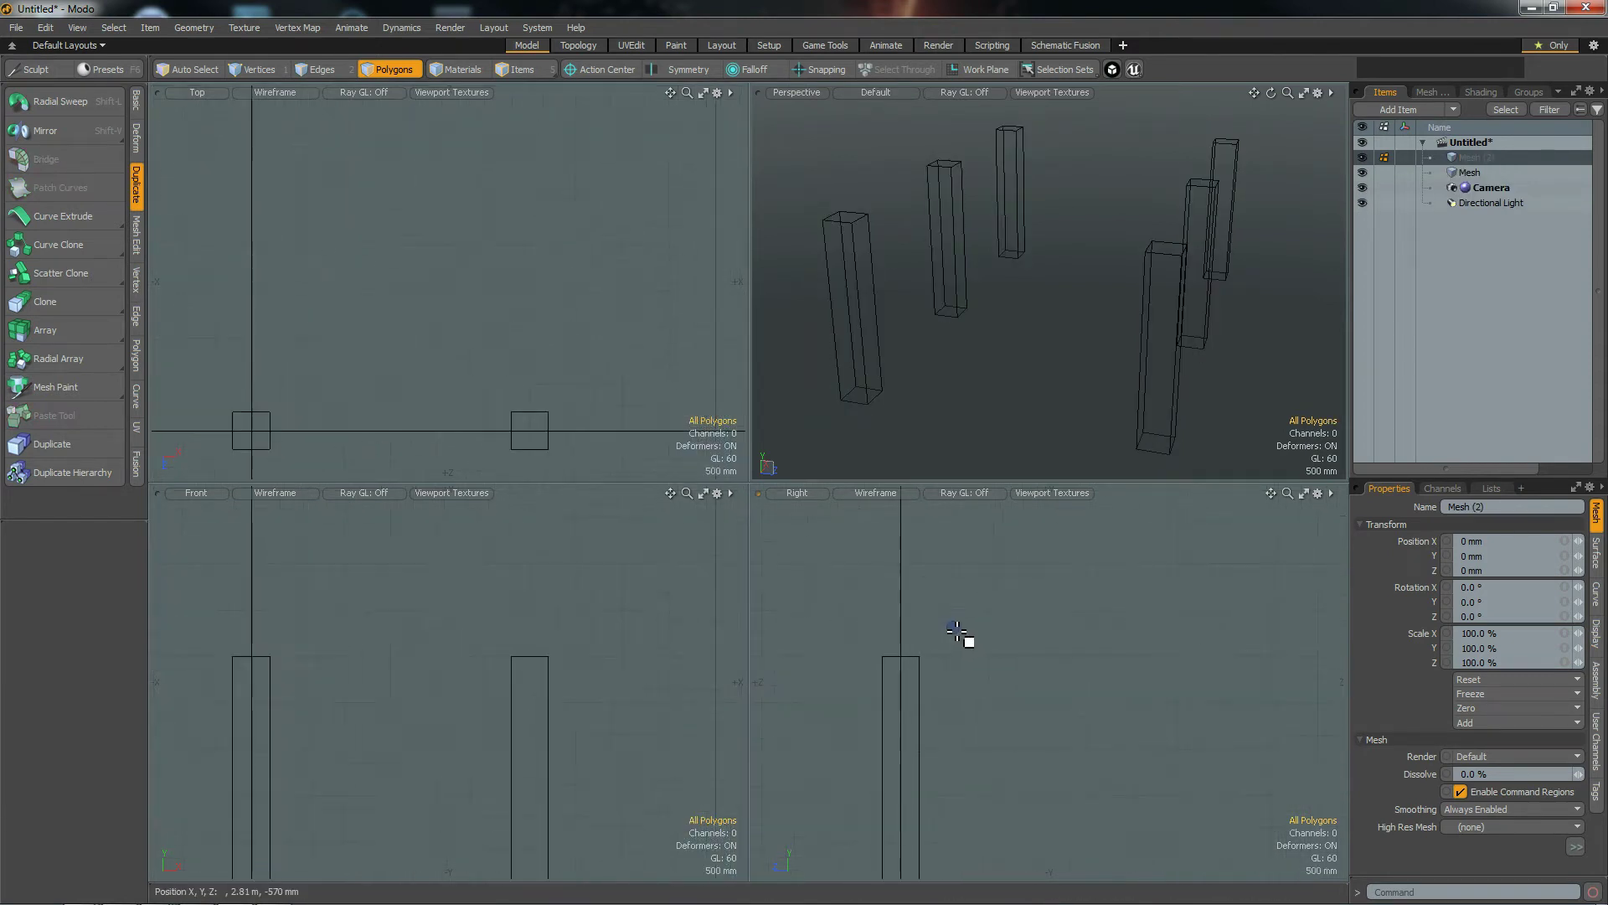
left_click(136, 101)
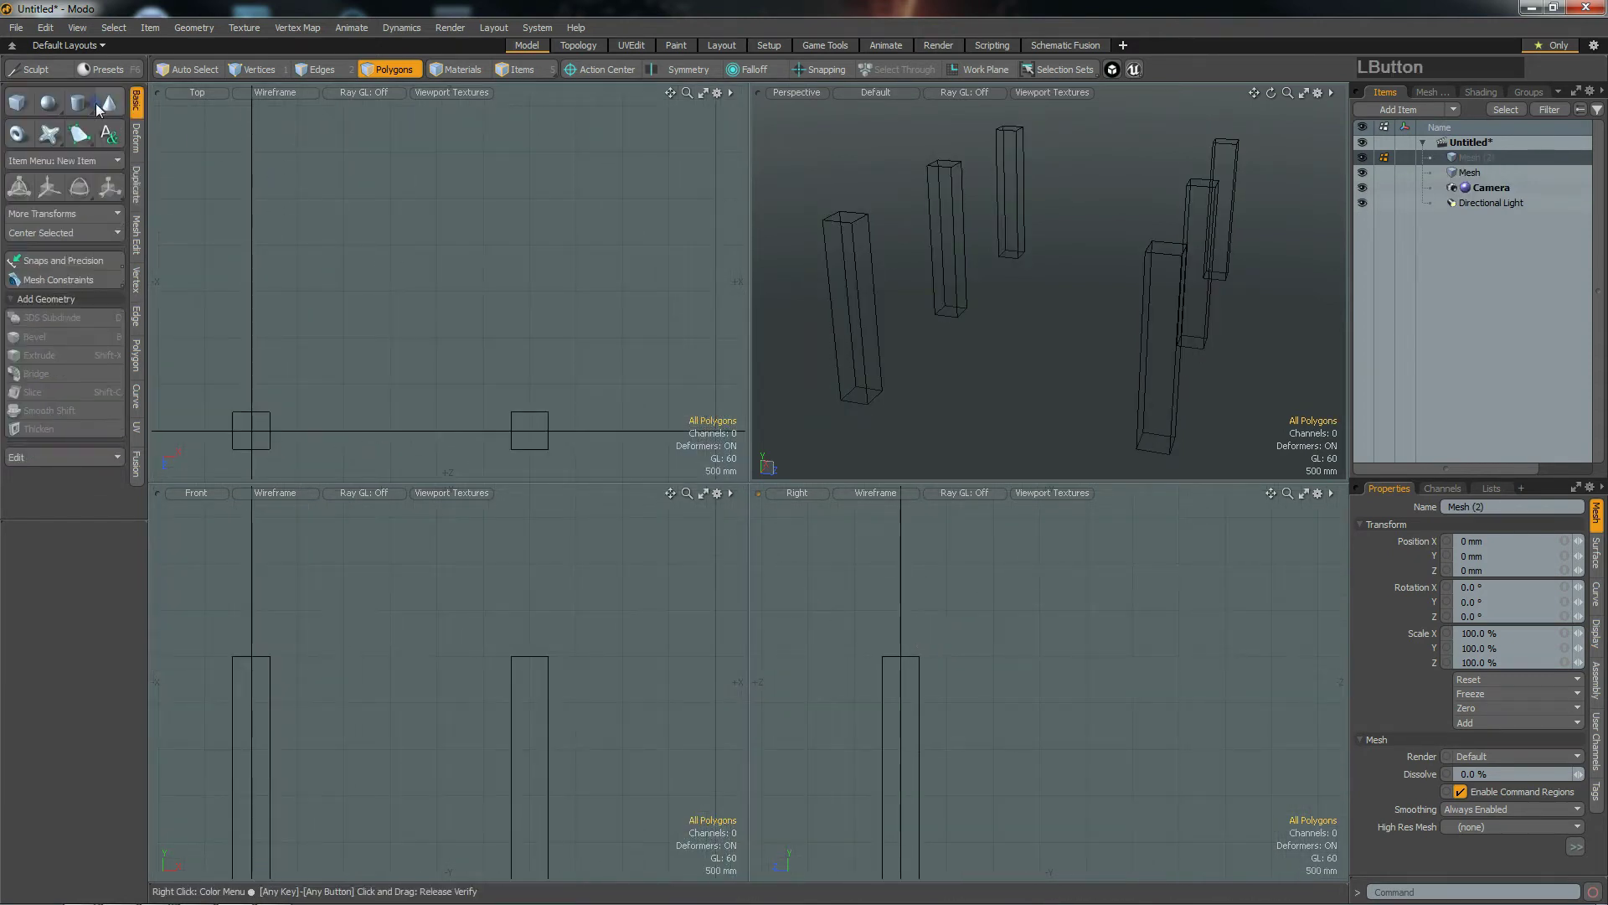
left_click(18, 102)
scroll(917, 637, "up", 1)
scroll(913, 634, "up", 1)
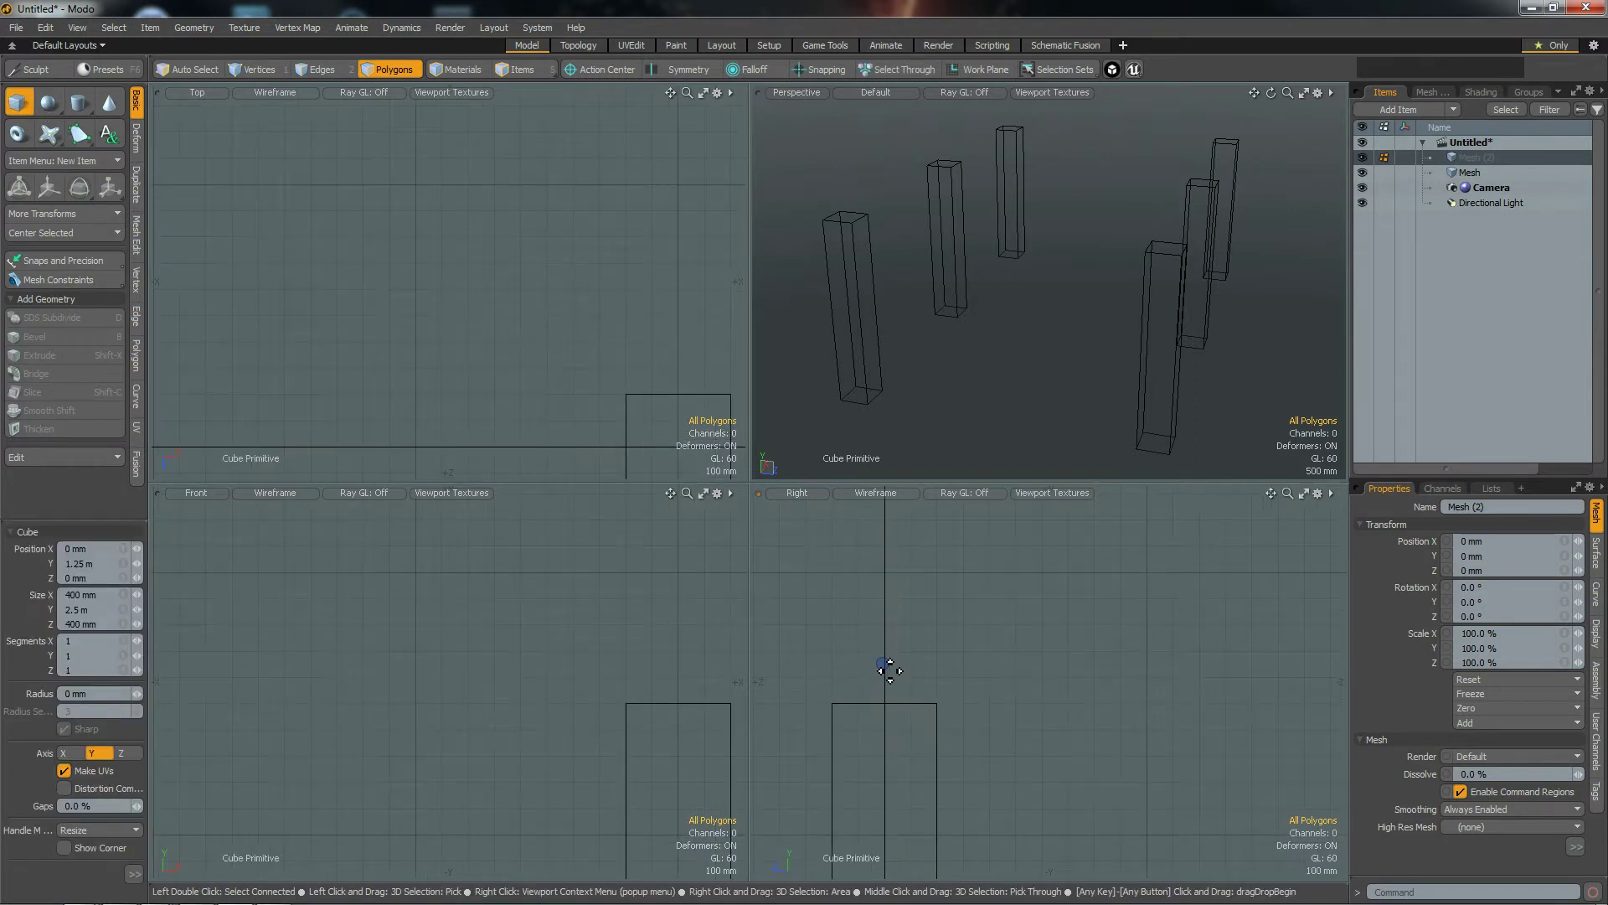
key("ctrl")
left_click_drag(889, 670, 943, 722, "ctrl")
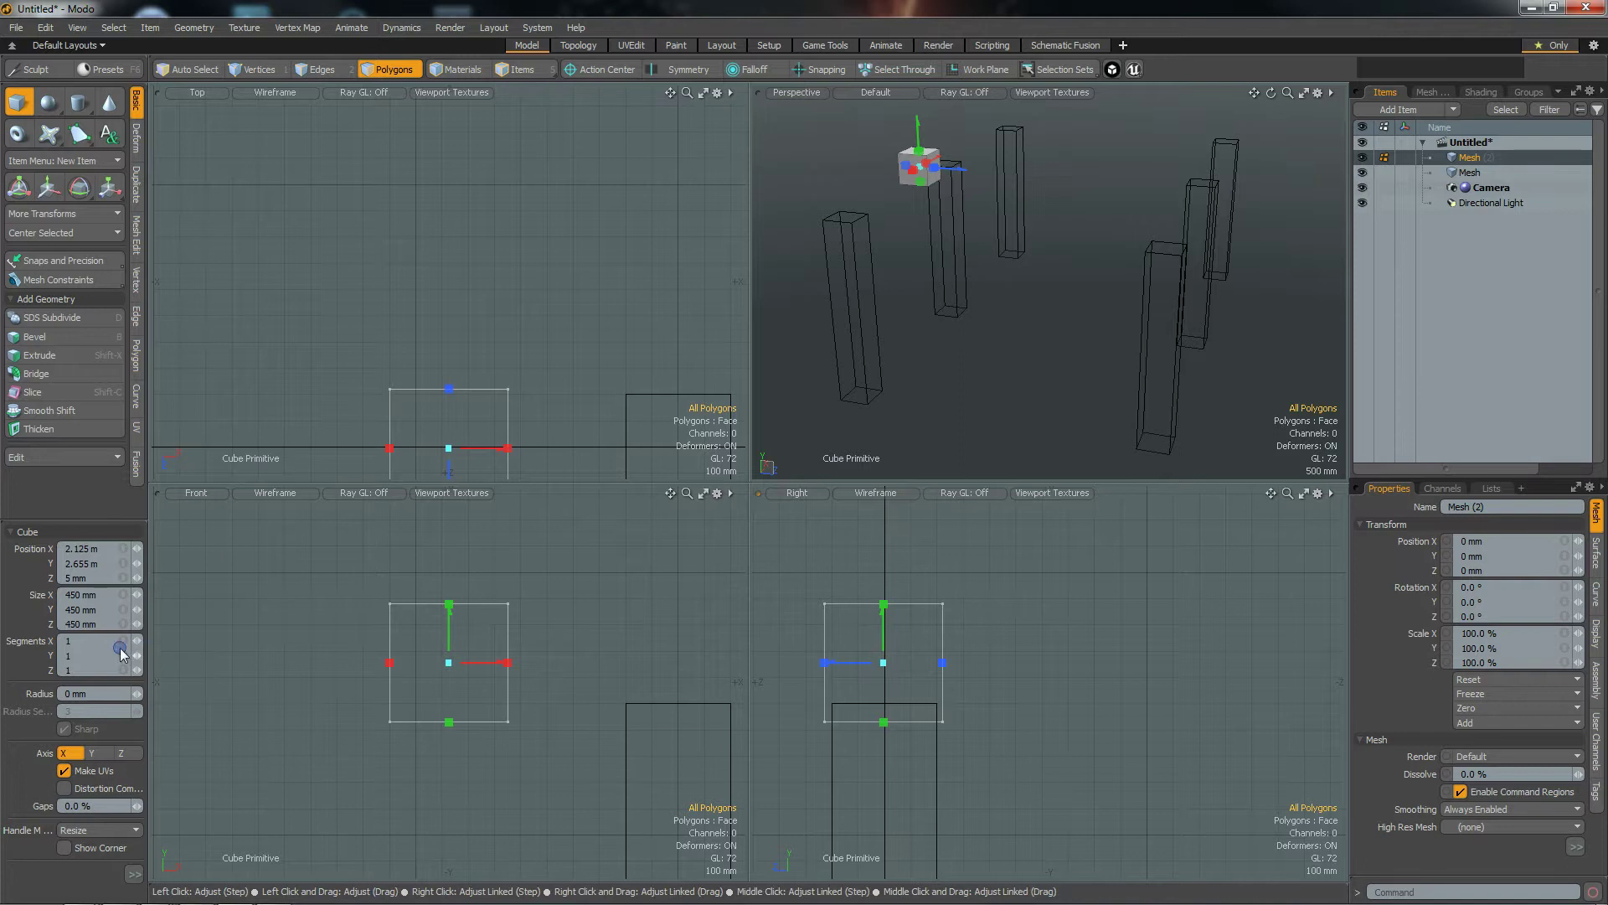
Step: Set the cube's size to 500 mm in X, Y and Z
left_click(100, 590)
type("500")
key("Tab")
type("500")
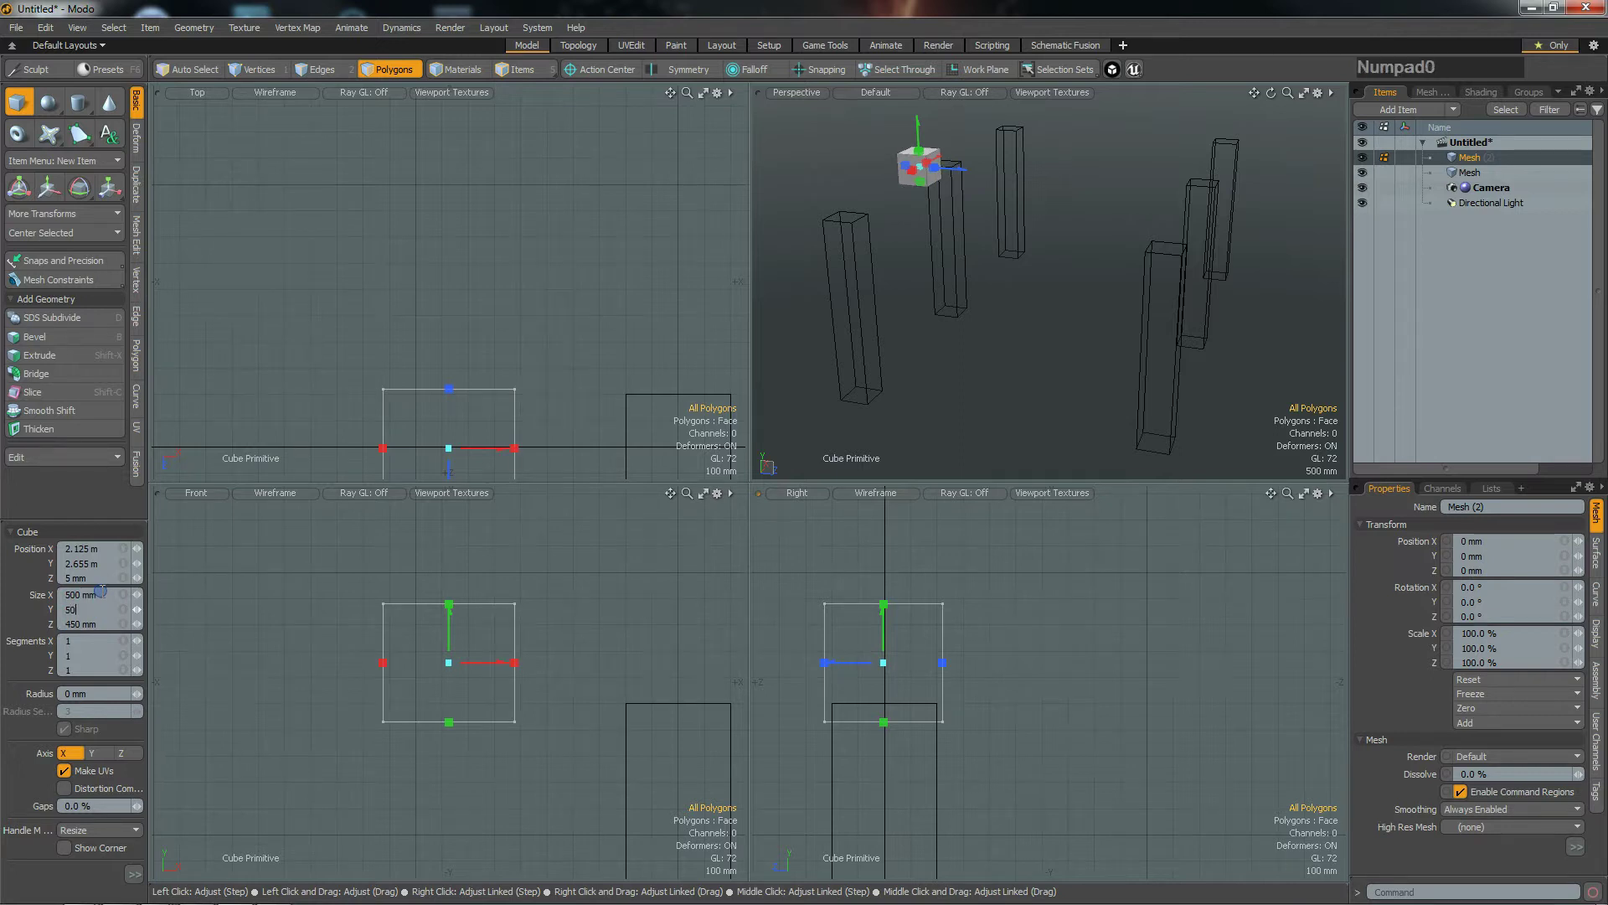
key("Tab")
Step: Stretch the cube along X over the three columns at Z 0 to form a beam about 6.78 m long
left_click_drag(977, 259, 411, 336, "alt")
scroll(414, 342, "down", 4)
mouse_move(493, 401)
left_mouse_down("alt")
mouse_move(542, 438)
mouse_move(481, 399)
left_mouse_up("alt")
scroll(543, 439, "down", 1)
left_click_drag(393, 366, 263, 359)
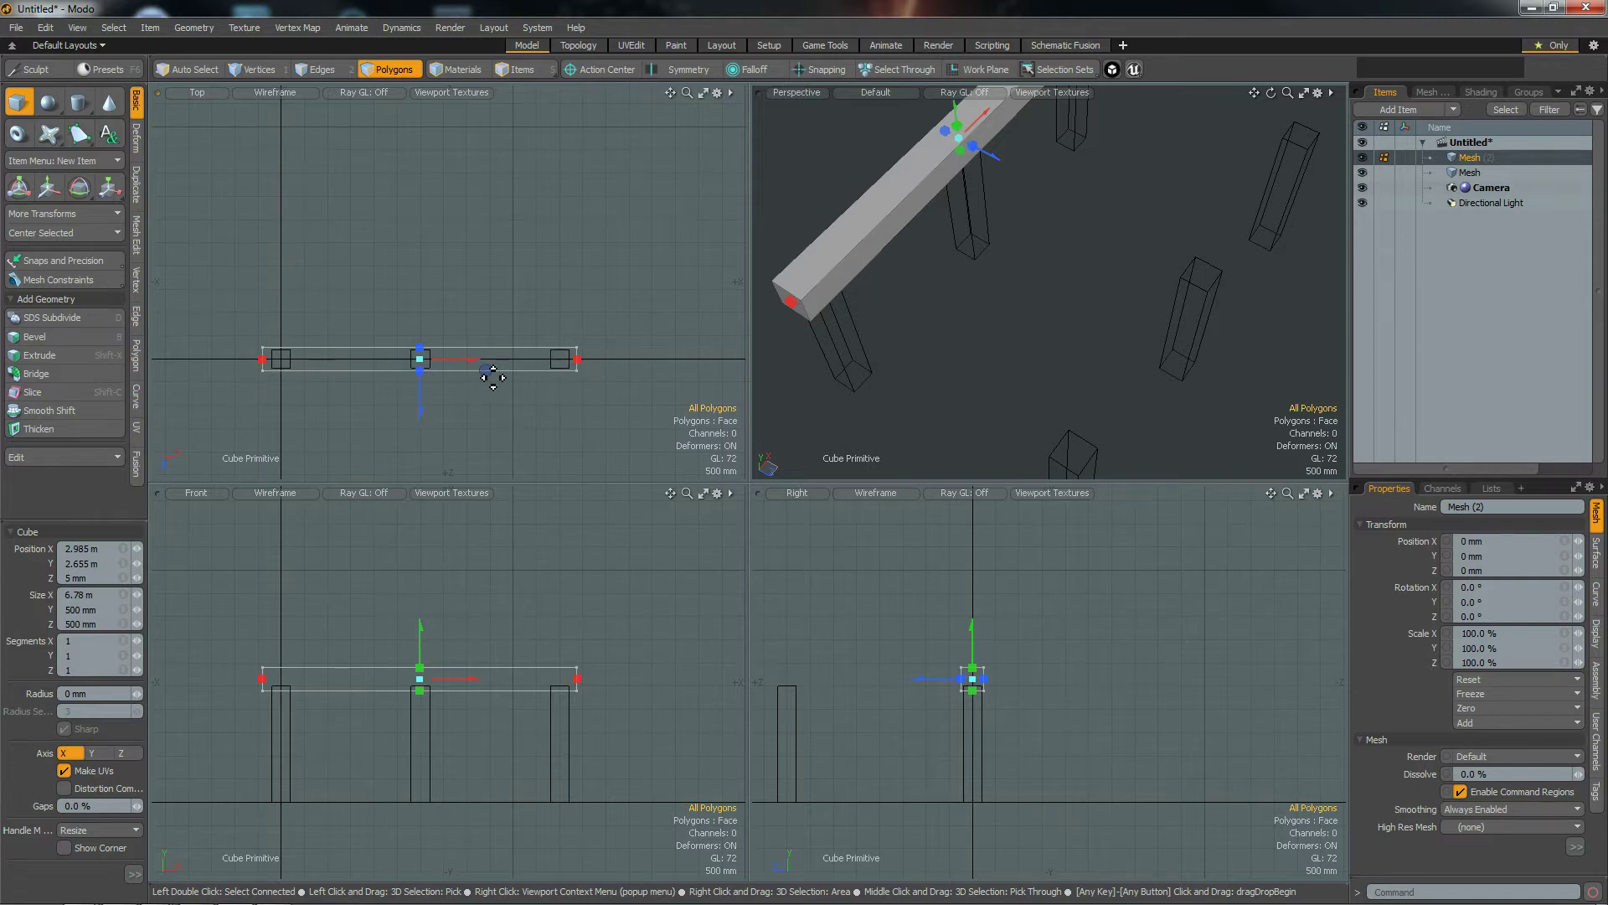
Step: Examine the beam's end and underside where it meets the column tops from several angles
mouse_move(1030, 326)
left_mouse_down("alt")
mouse_move(1080, 294)
mouse_move(1145, 187)
mouse_move(1071, 264)
mouse_move(1078, 377)
mouse_move(1013, 377)
mouse_move(1024, 385)
mouse_move(1002, 338)
left_mouse_up("alt")
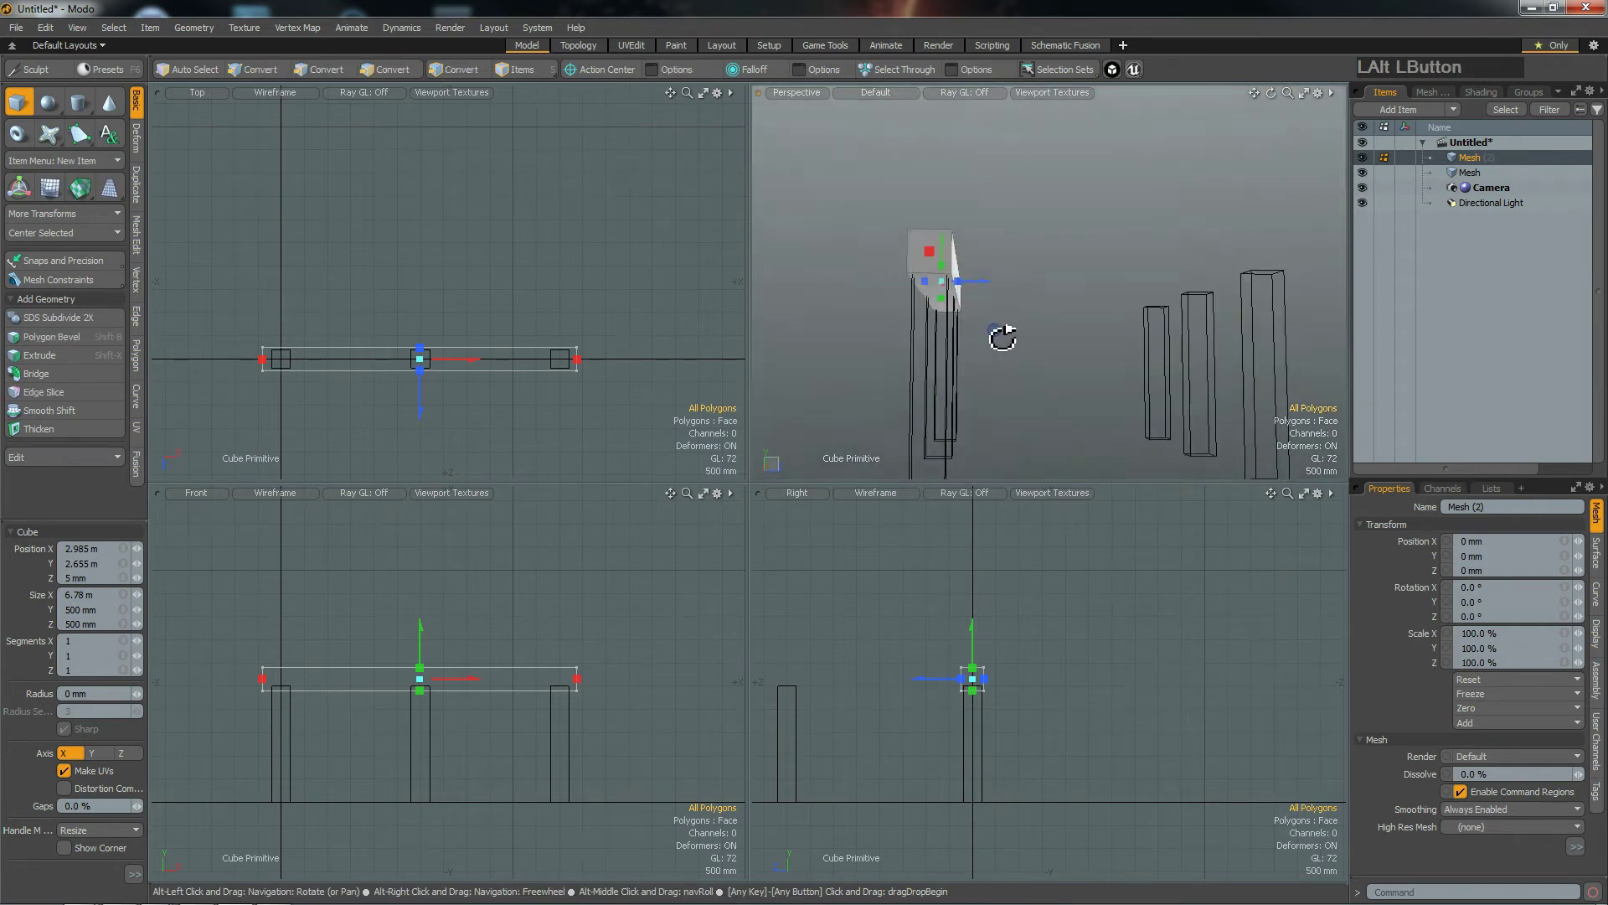
scroll(962, 691, "up", 4)
scroll(962, 691, "up", 2)
left_click_drag(1009, 323, 965, 251, "alt")
scroll(922, 278, "up", 4)
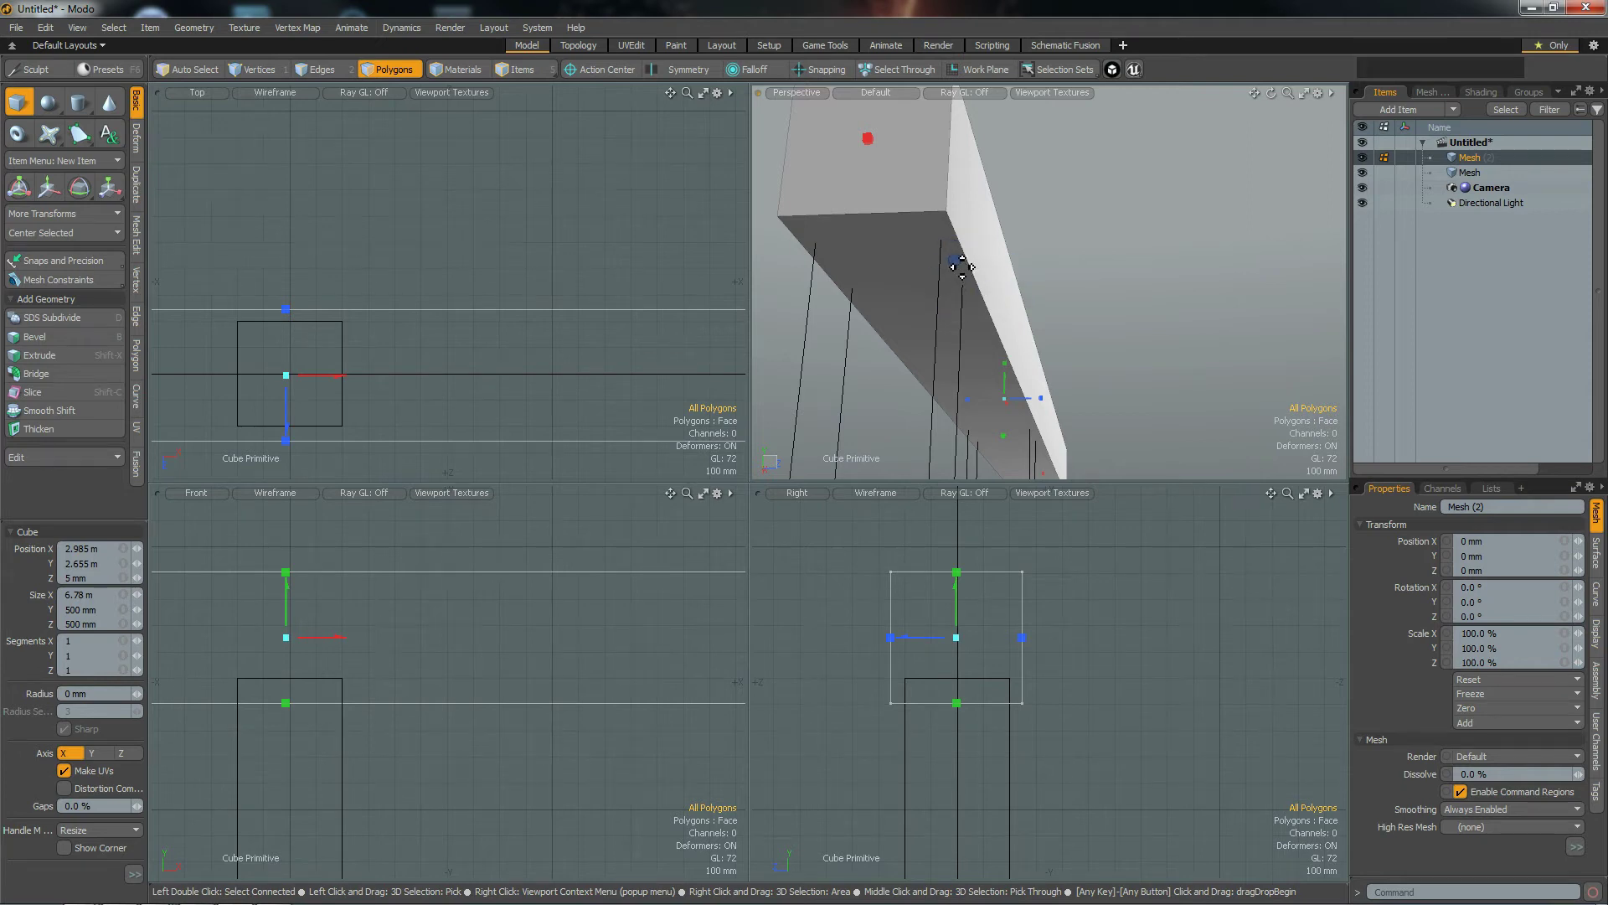
left_click_drag(997, 258, 947, 293, "alt")
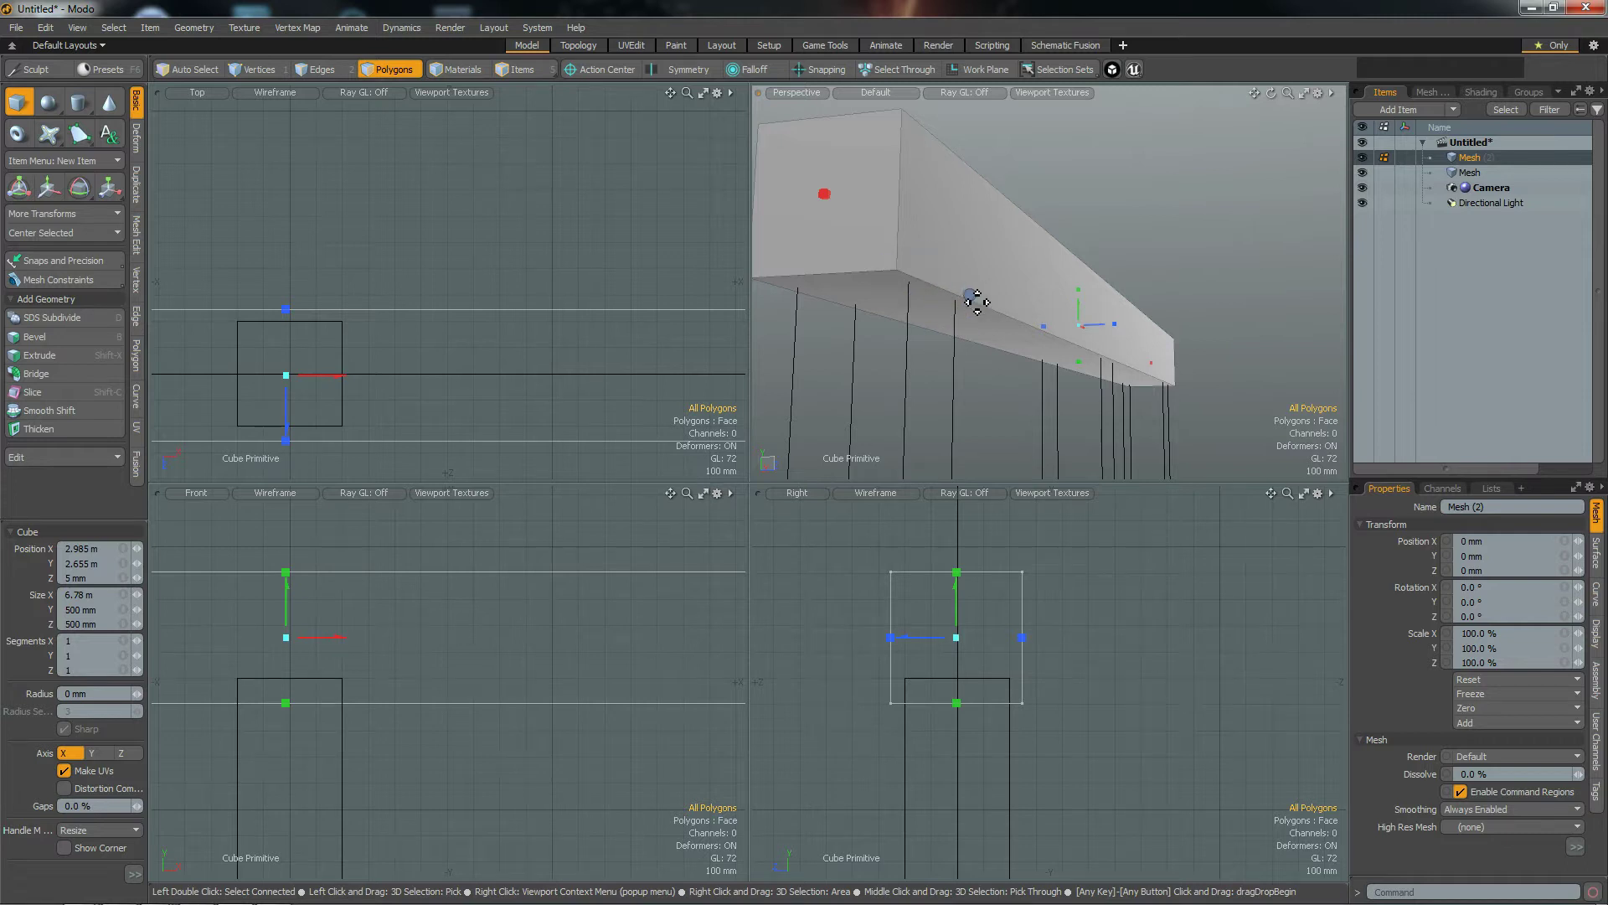
mouse_move(1032, 367)
left_mouse_down("alt")
mouse_move(1052, 398)
mouse_move(1002, 402)
mouse_move(955, 373)
mouse_move(1001, 352)
mouse_move(1058, 380)
left_mouse_up("alt")
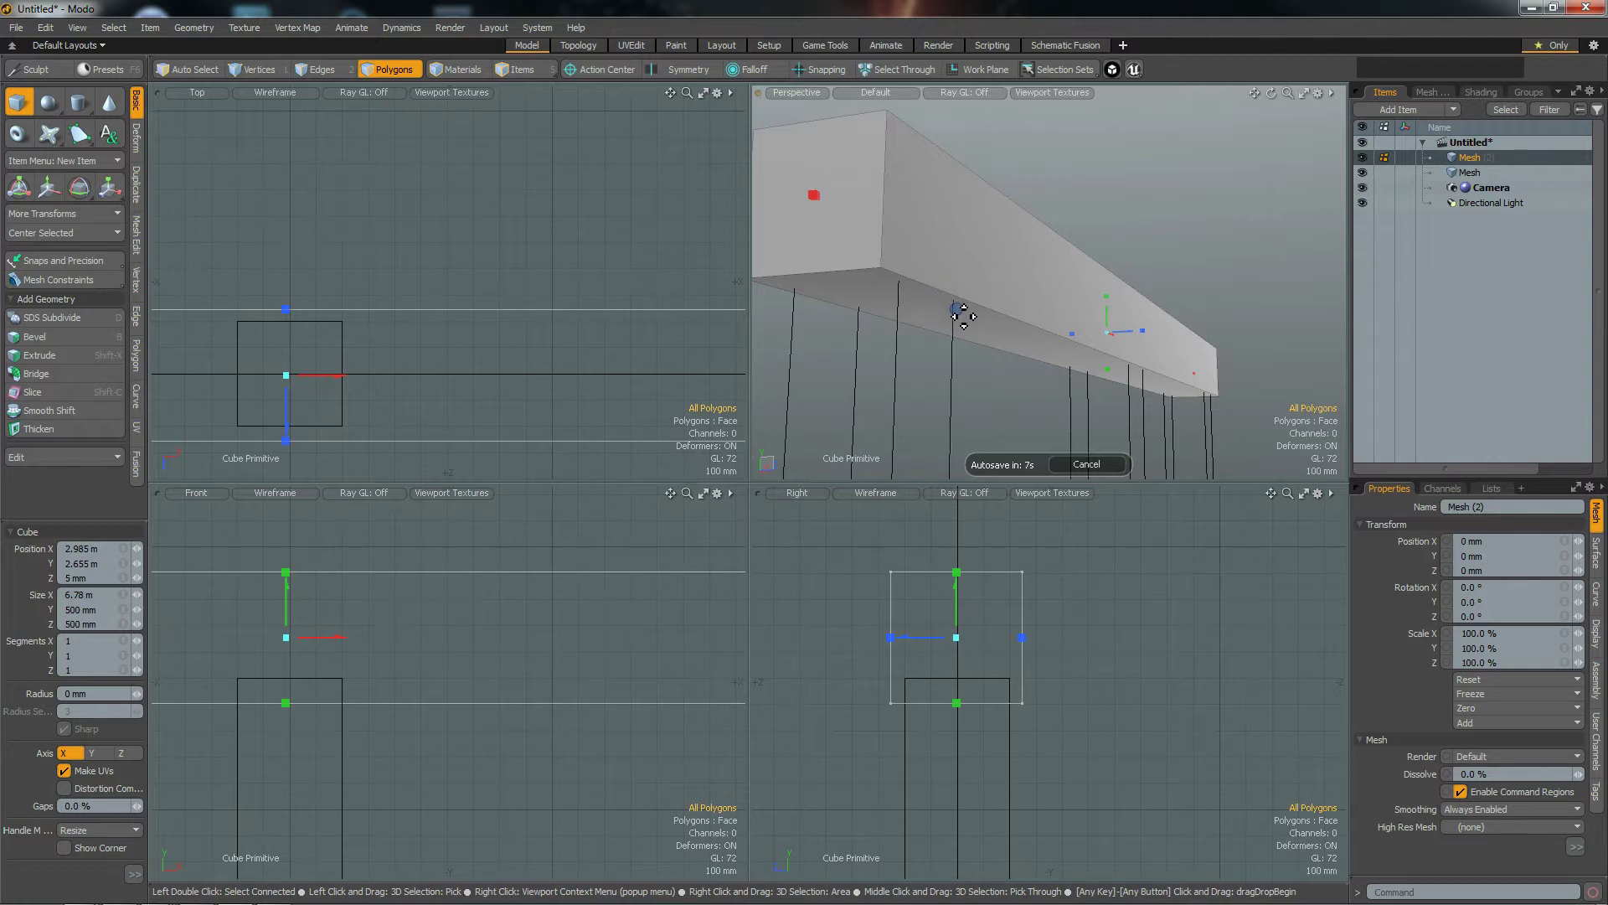
left_click_drag(1039, 294, 992, 233, "alt")
left_click_drag(944, 305, 1094, 327, "alt")
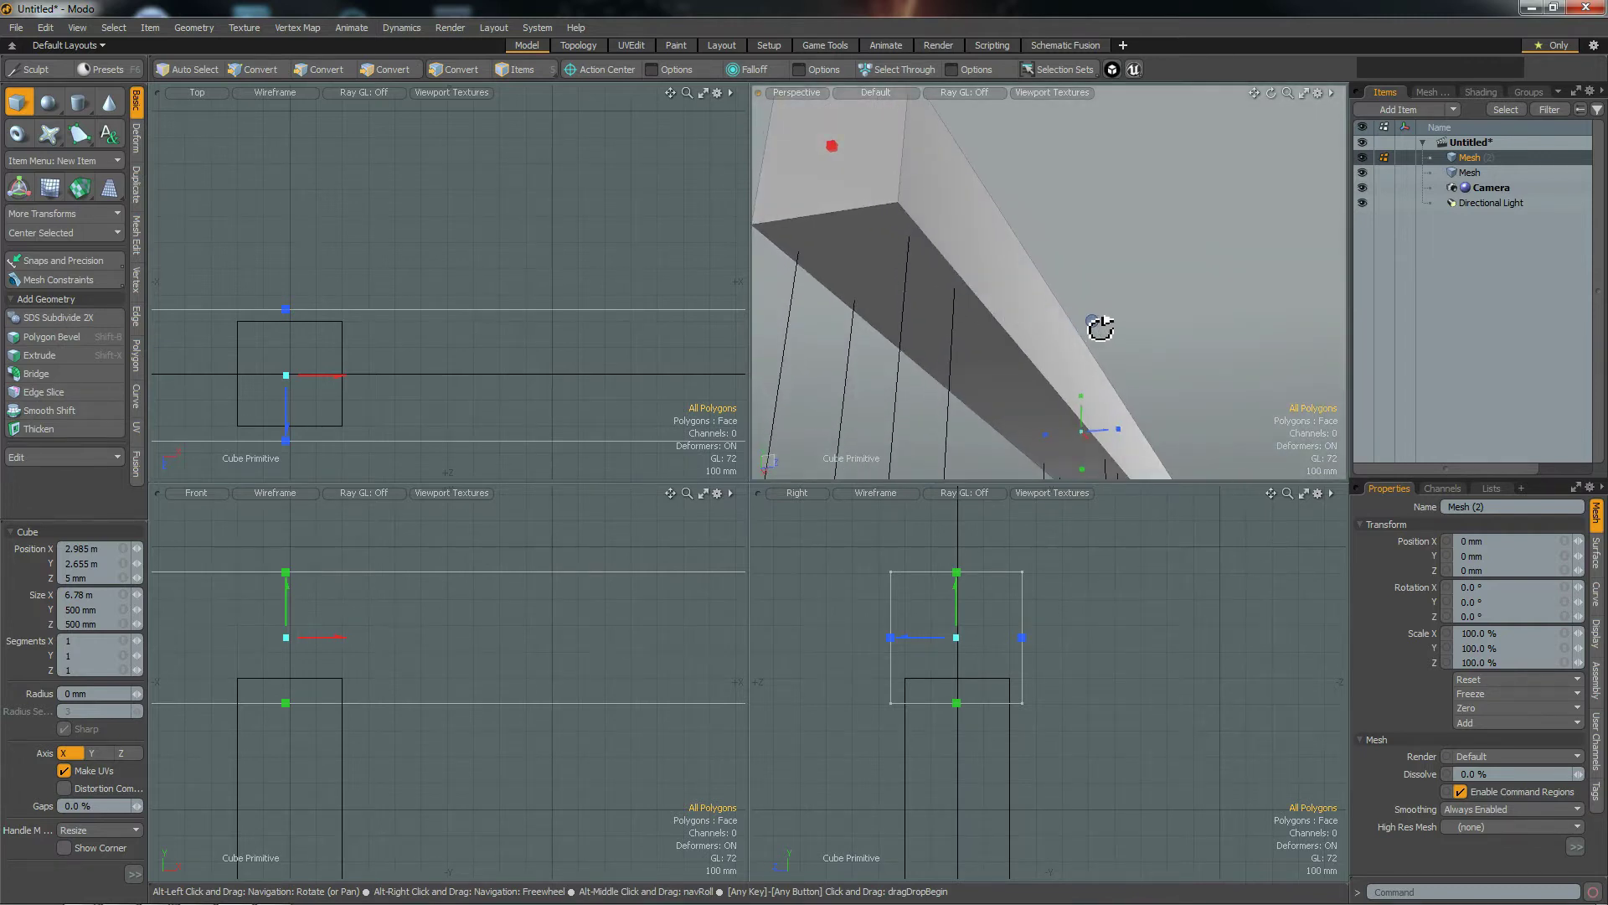
left_click_drag(938, 247, 1047, 297, "alt")
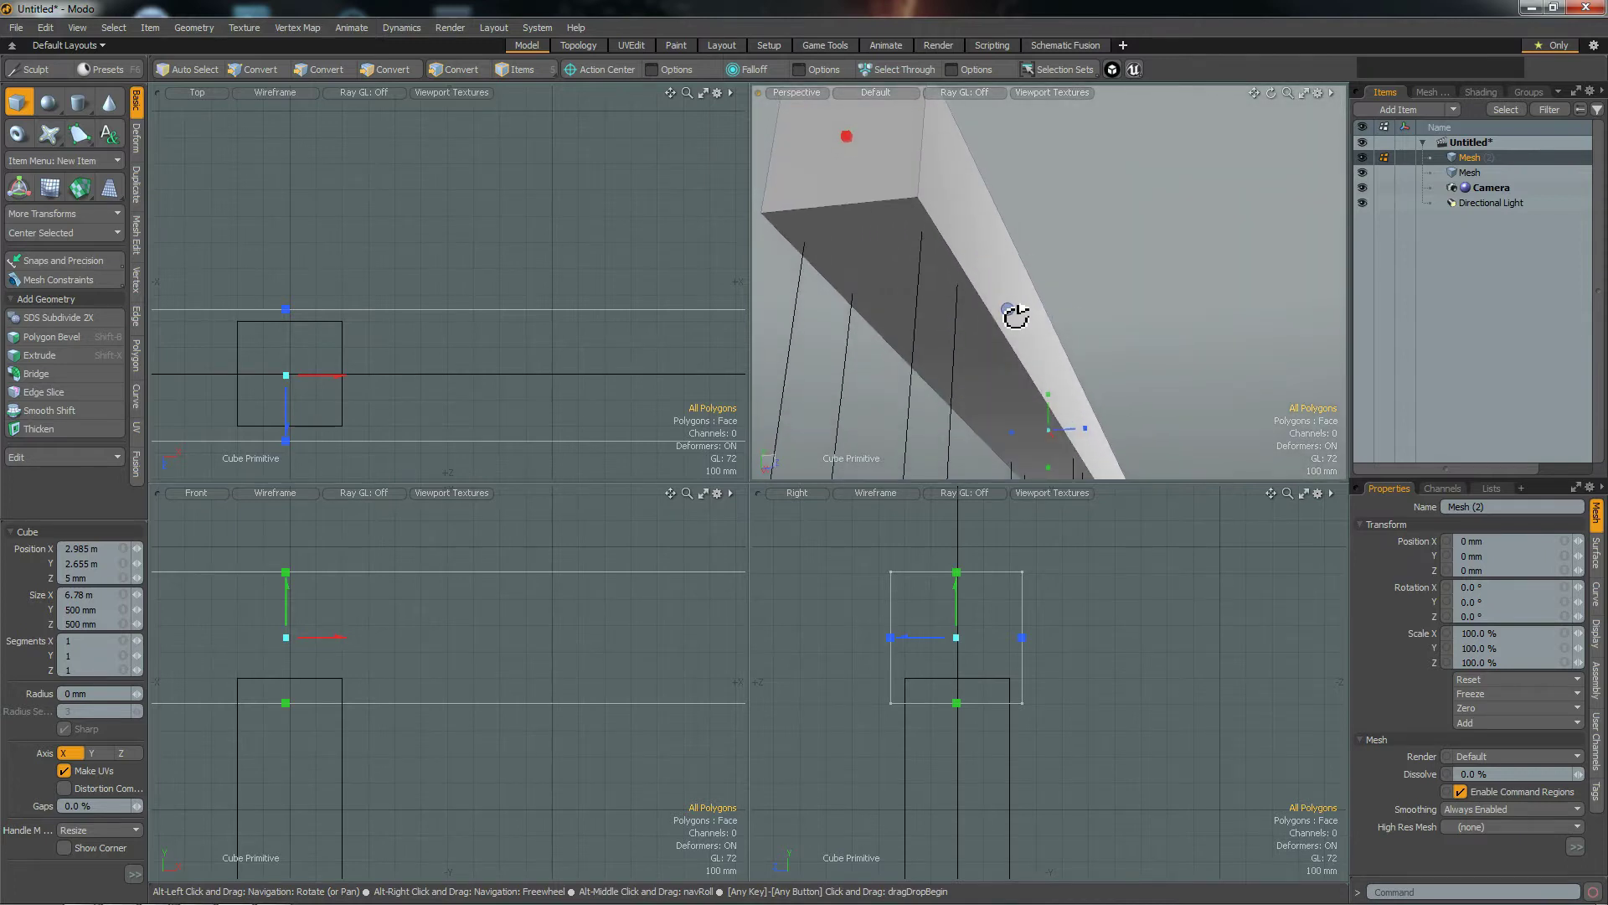
Step: Finish the beam and select the column mesh along with it to examine how the two meet
key("space")
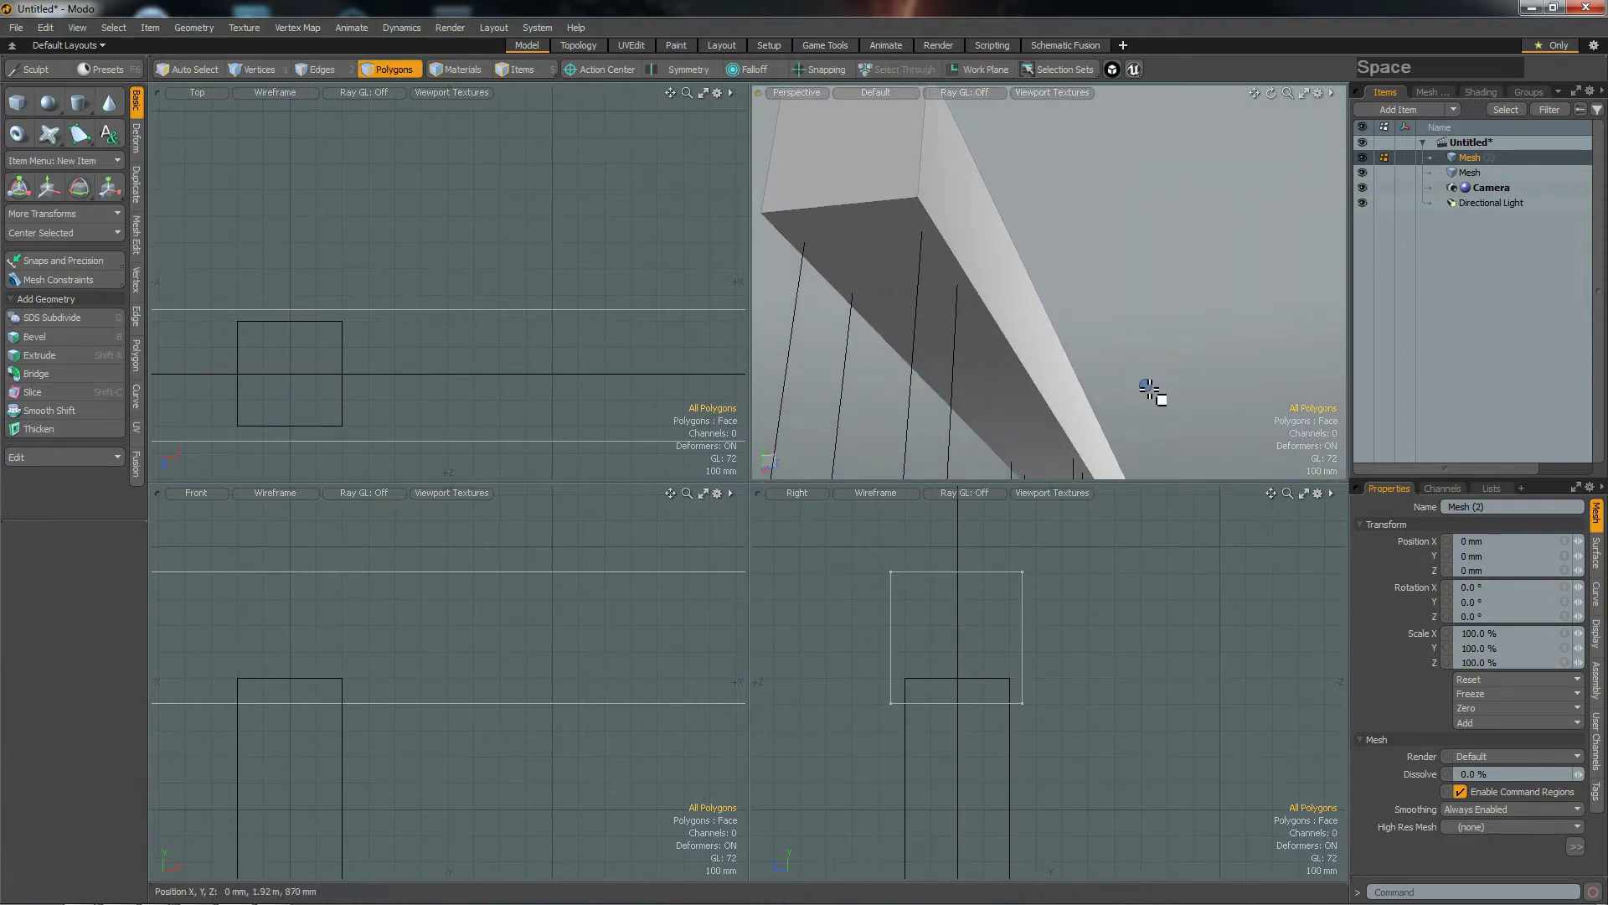
left_click(1461, 172, "shift")
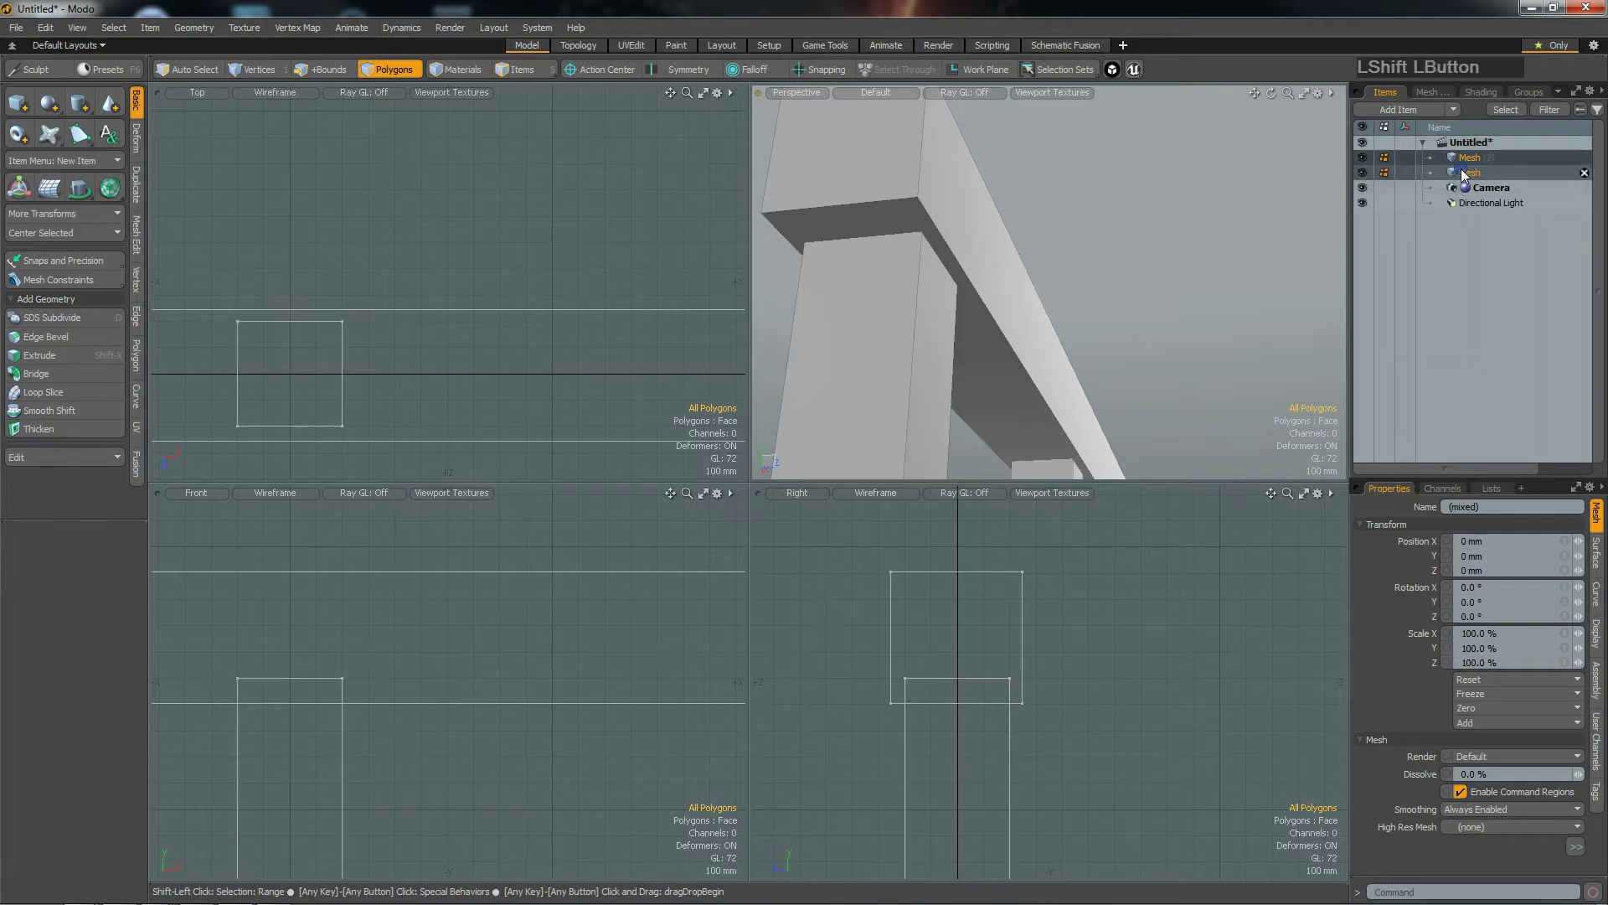
left_click_drag(987, 298, 1001, 369, "alt")
Step: Make only the beam mesh active and rotate the beam about -17° around X
left_click(1461, 173, "ctrl")
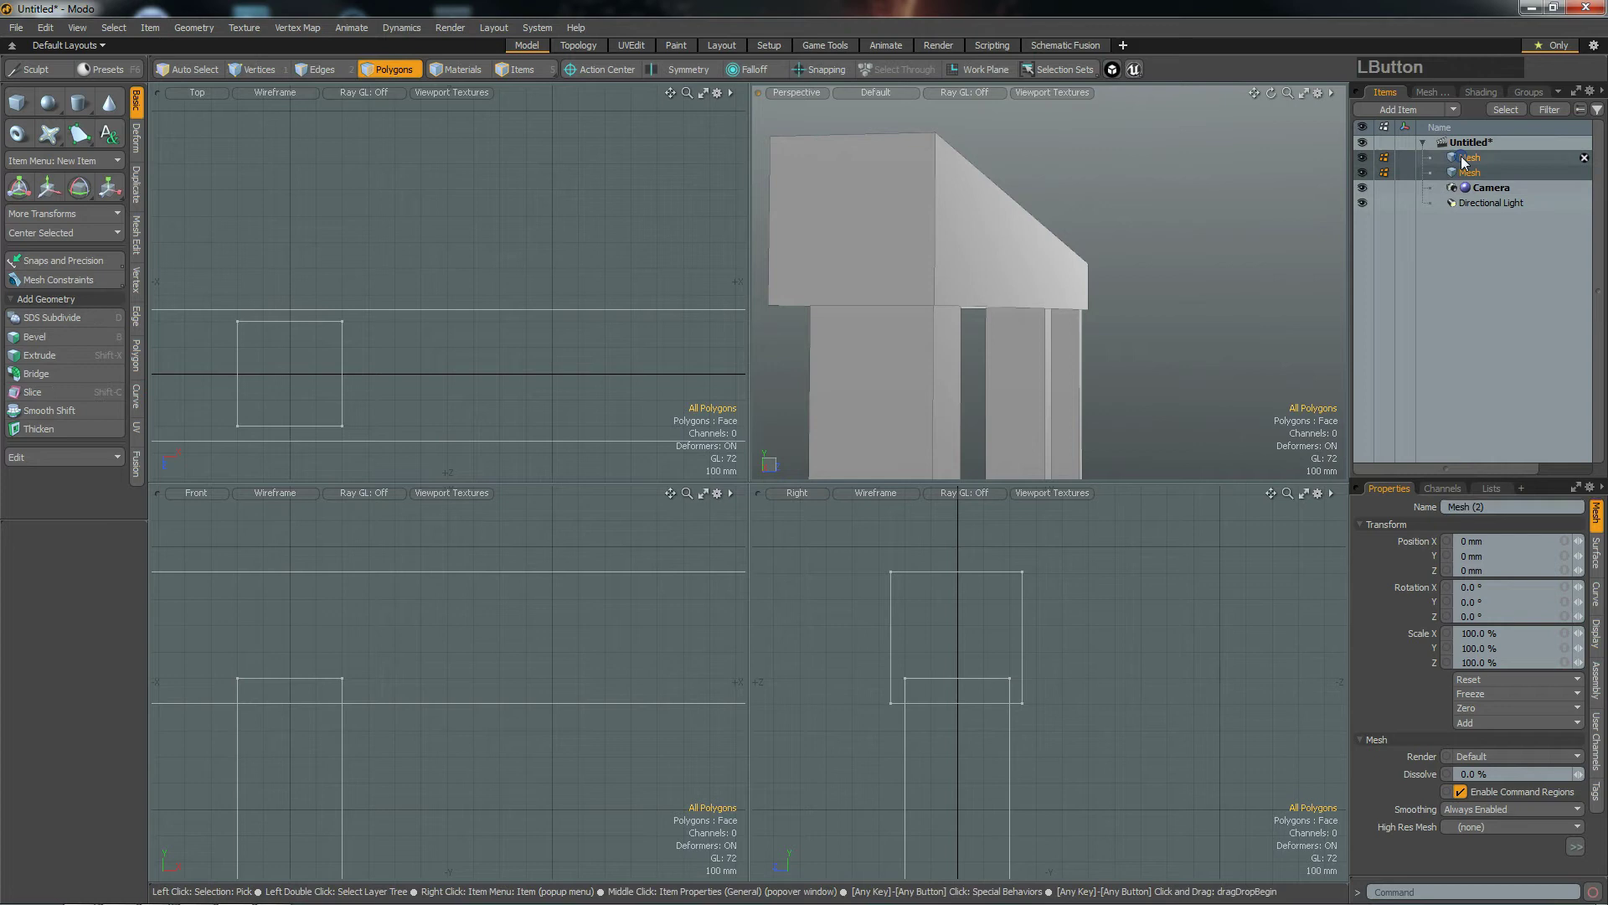
left_click_drag(1080, 640, 1135, 655, "alt")
scroll(1080, 660, "down", 5)
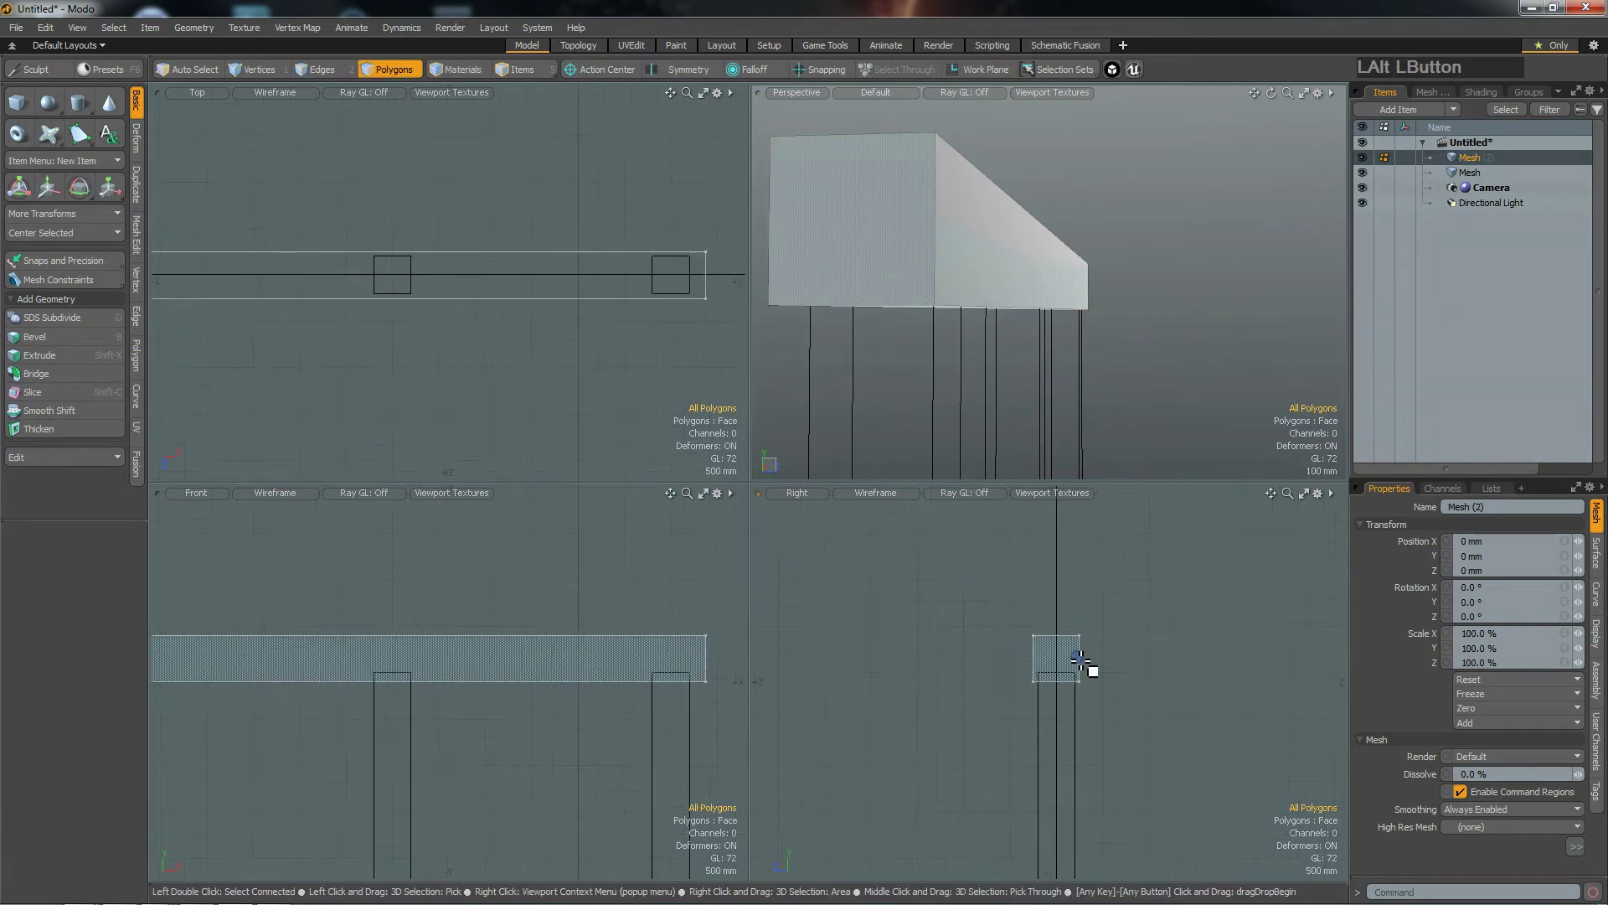
scroll(1080, 660, "up", 3)
scroll(1080, 660, "up", 2)
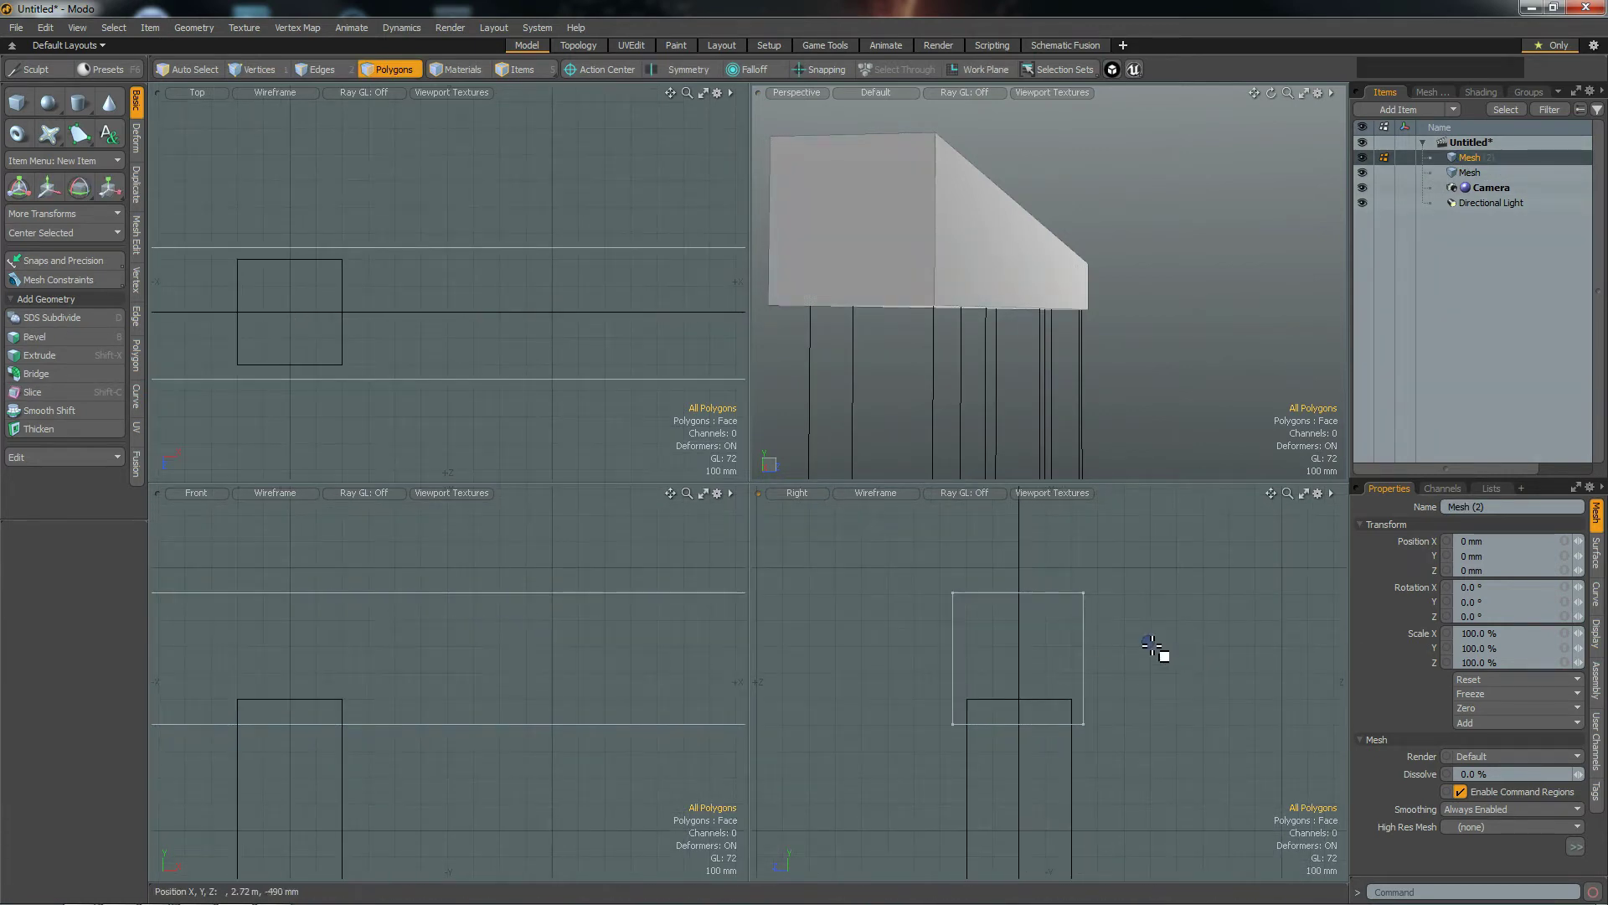
key("e")
left_click_drag(1086, 589, 1121, 604)
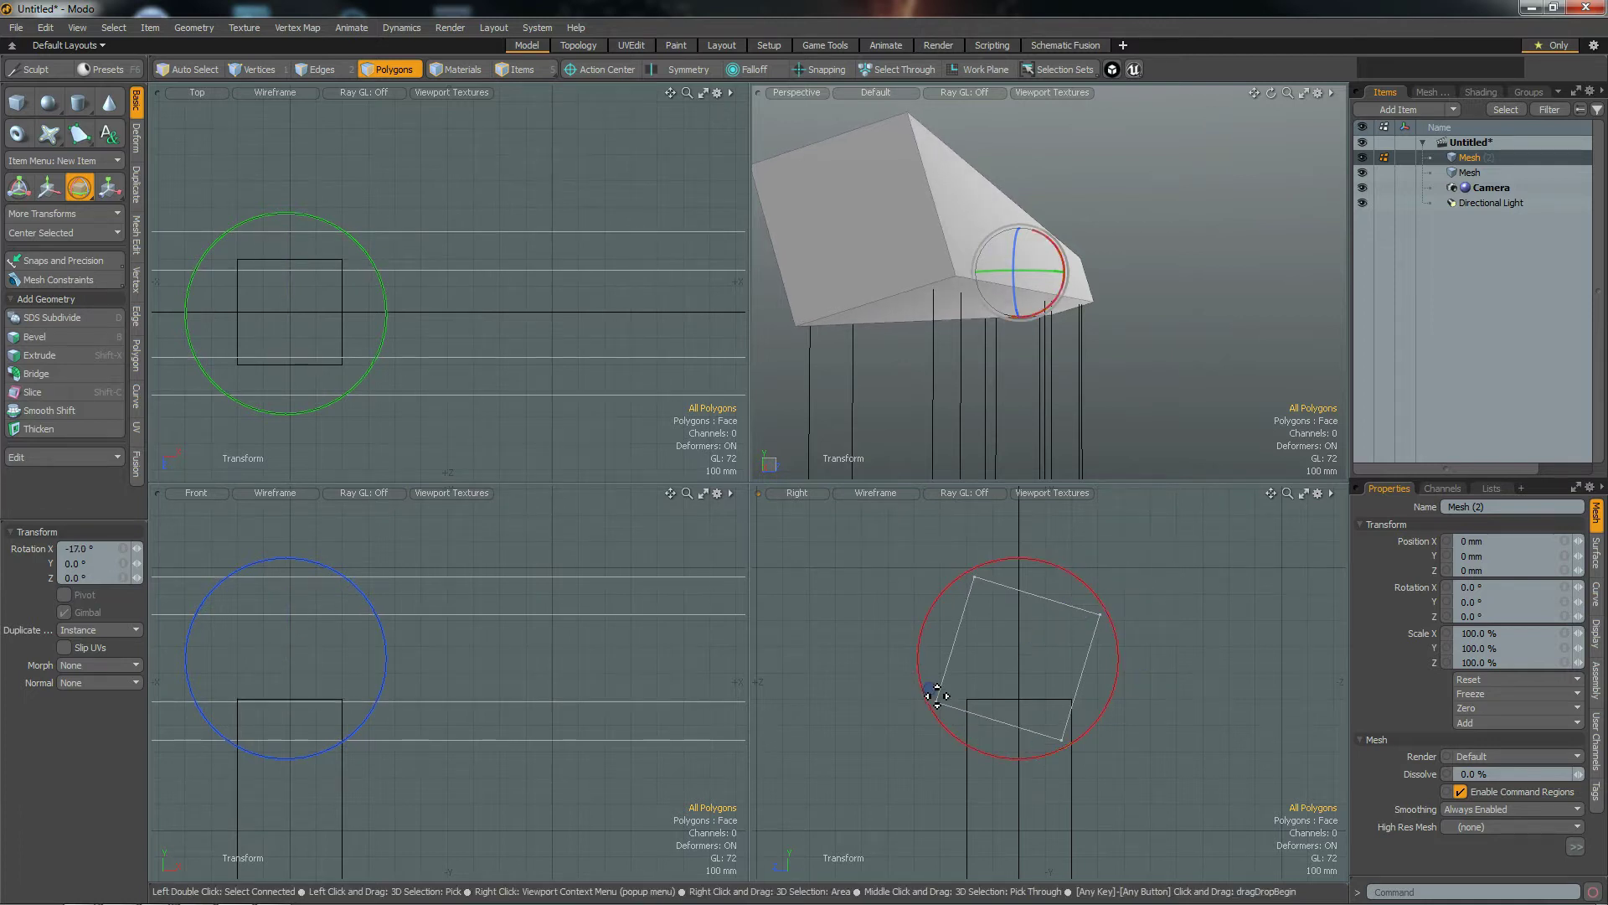
left_click_drag(882, 625, 926, 611, "alt")
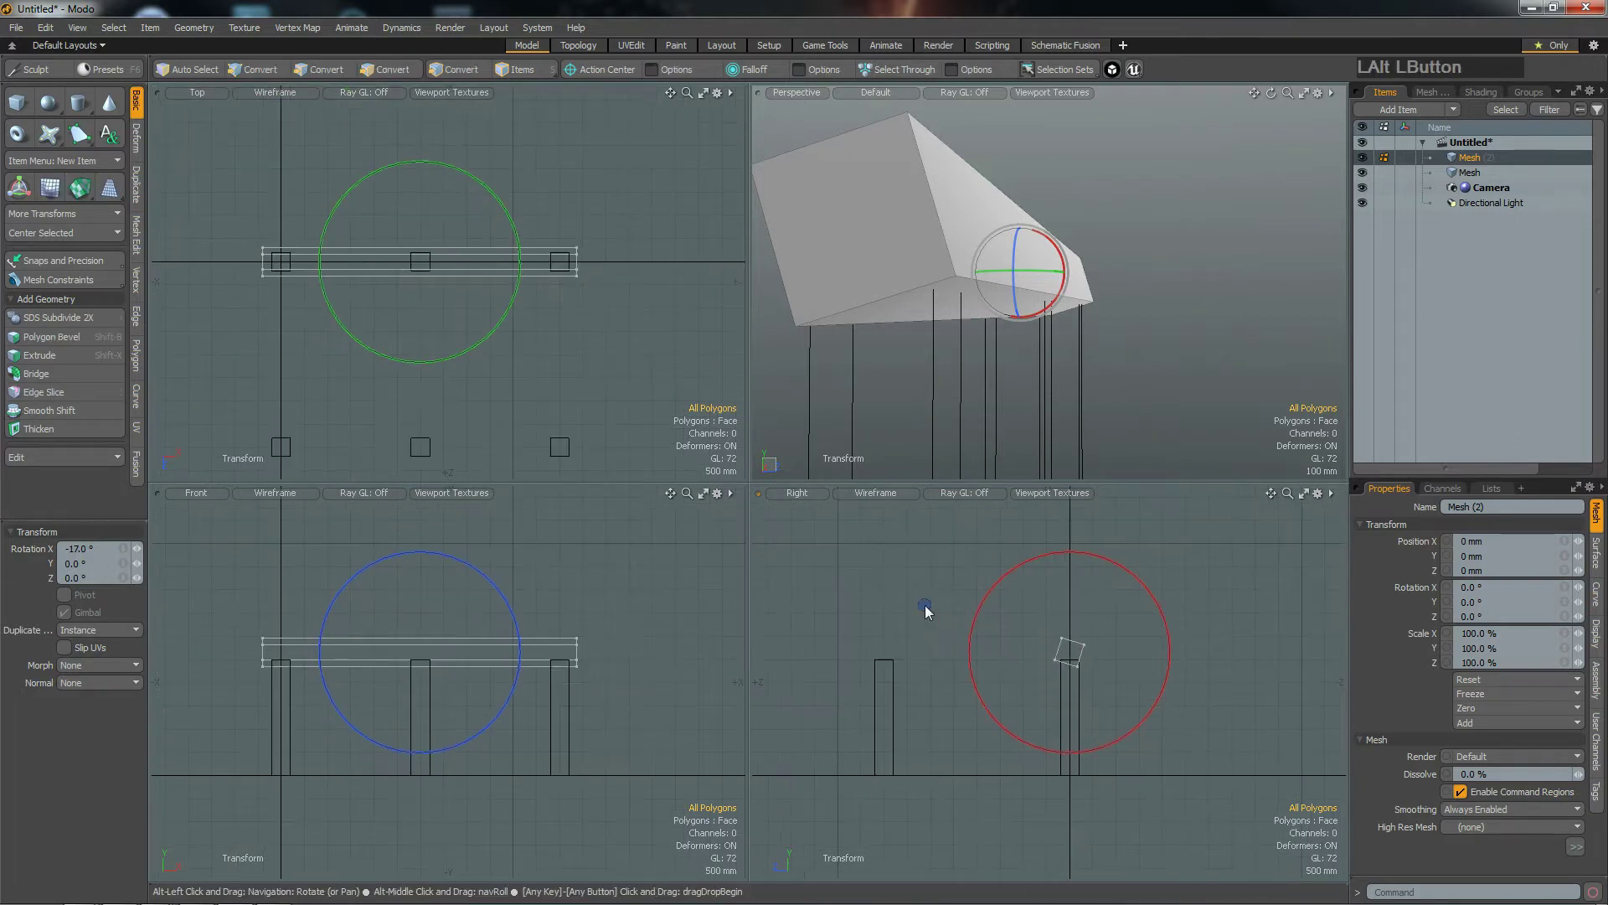
scroll(1040, 627, "up", 2)
scroll(1041, 627, "up", 2)
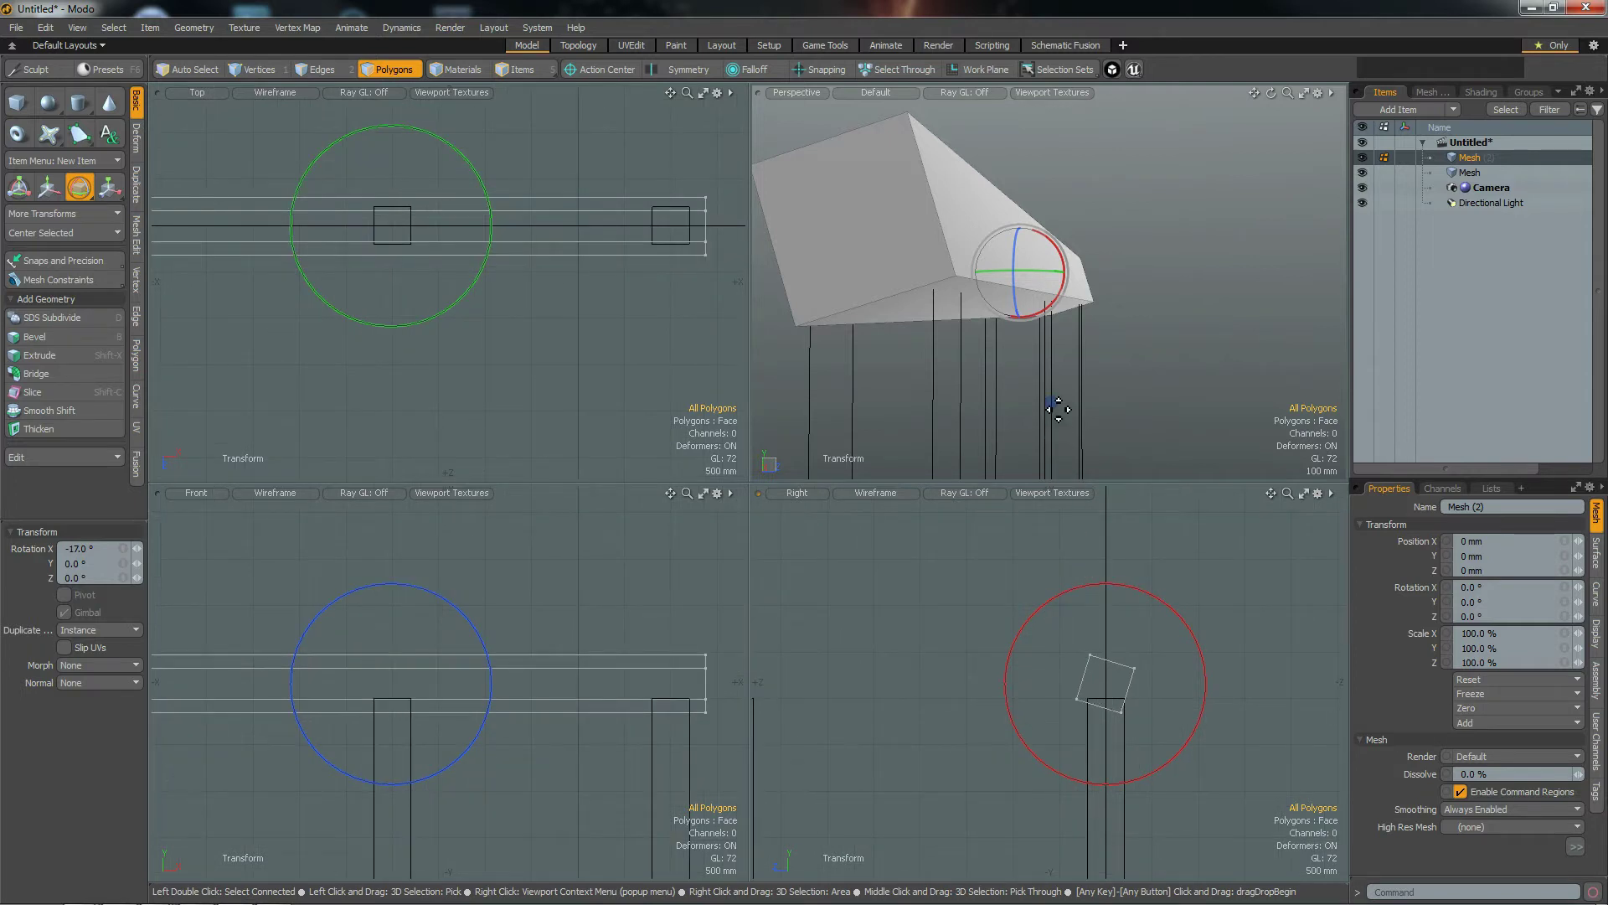
left_click_drag(980, 366, 1055, 378, "alt")
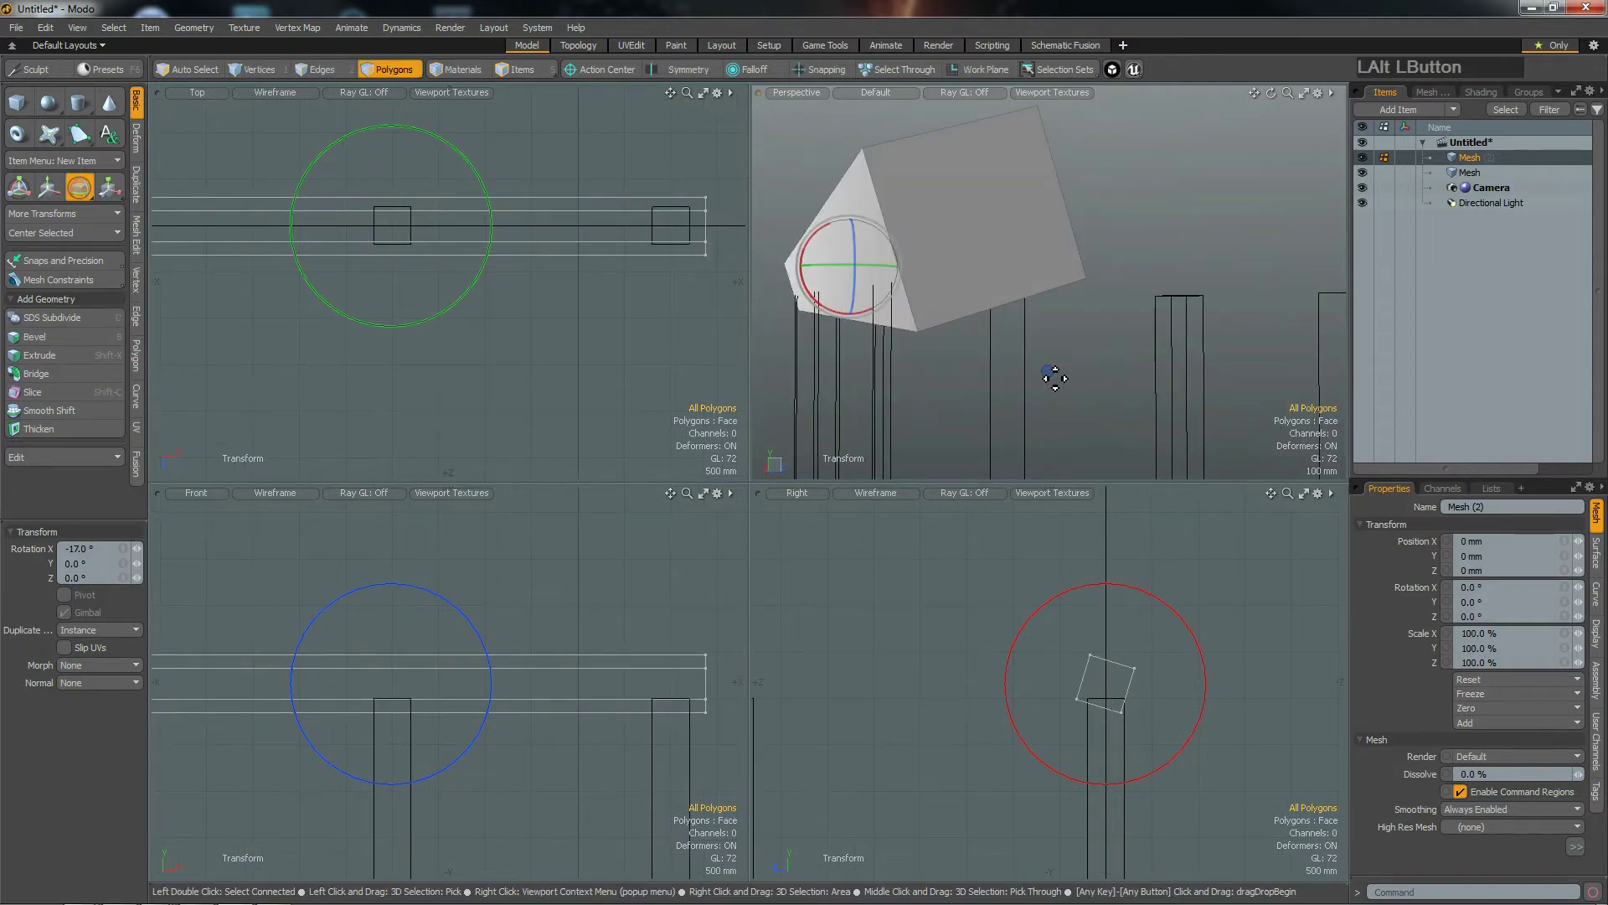
key("space")
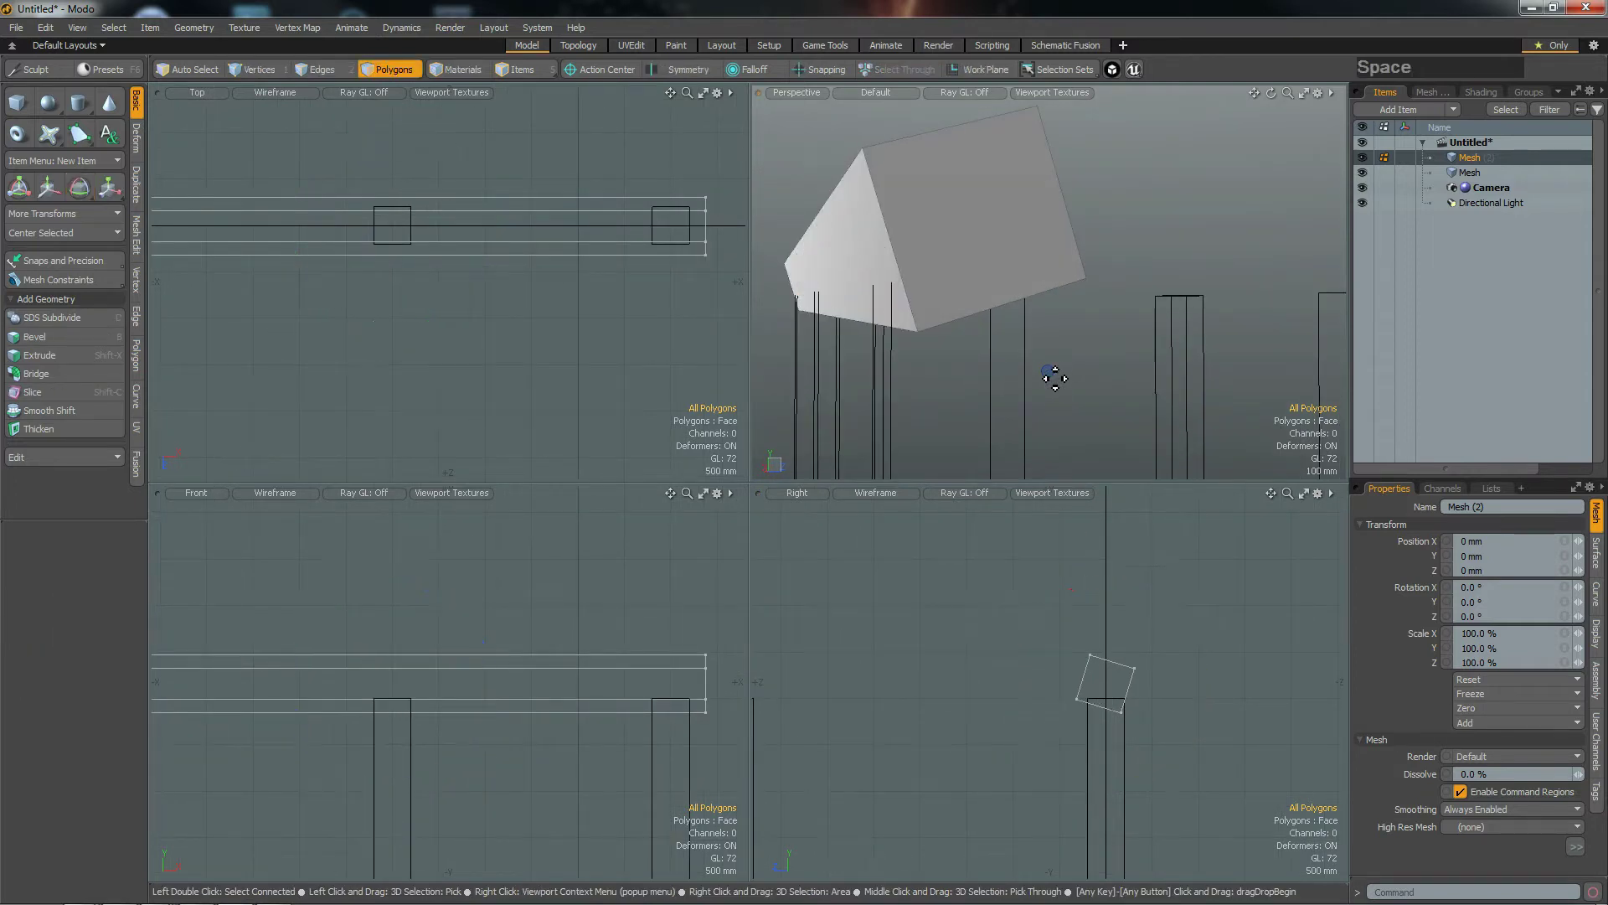
Step: Select both meshes and examine how the tilted beam sits on the columns compared with the opposite column row
left_click(1476, 174, "shift")
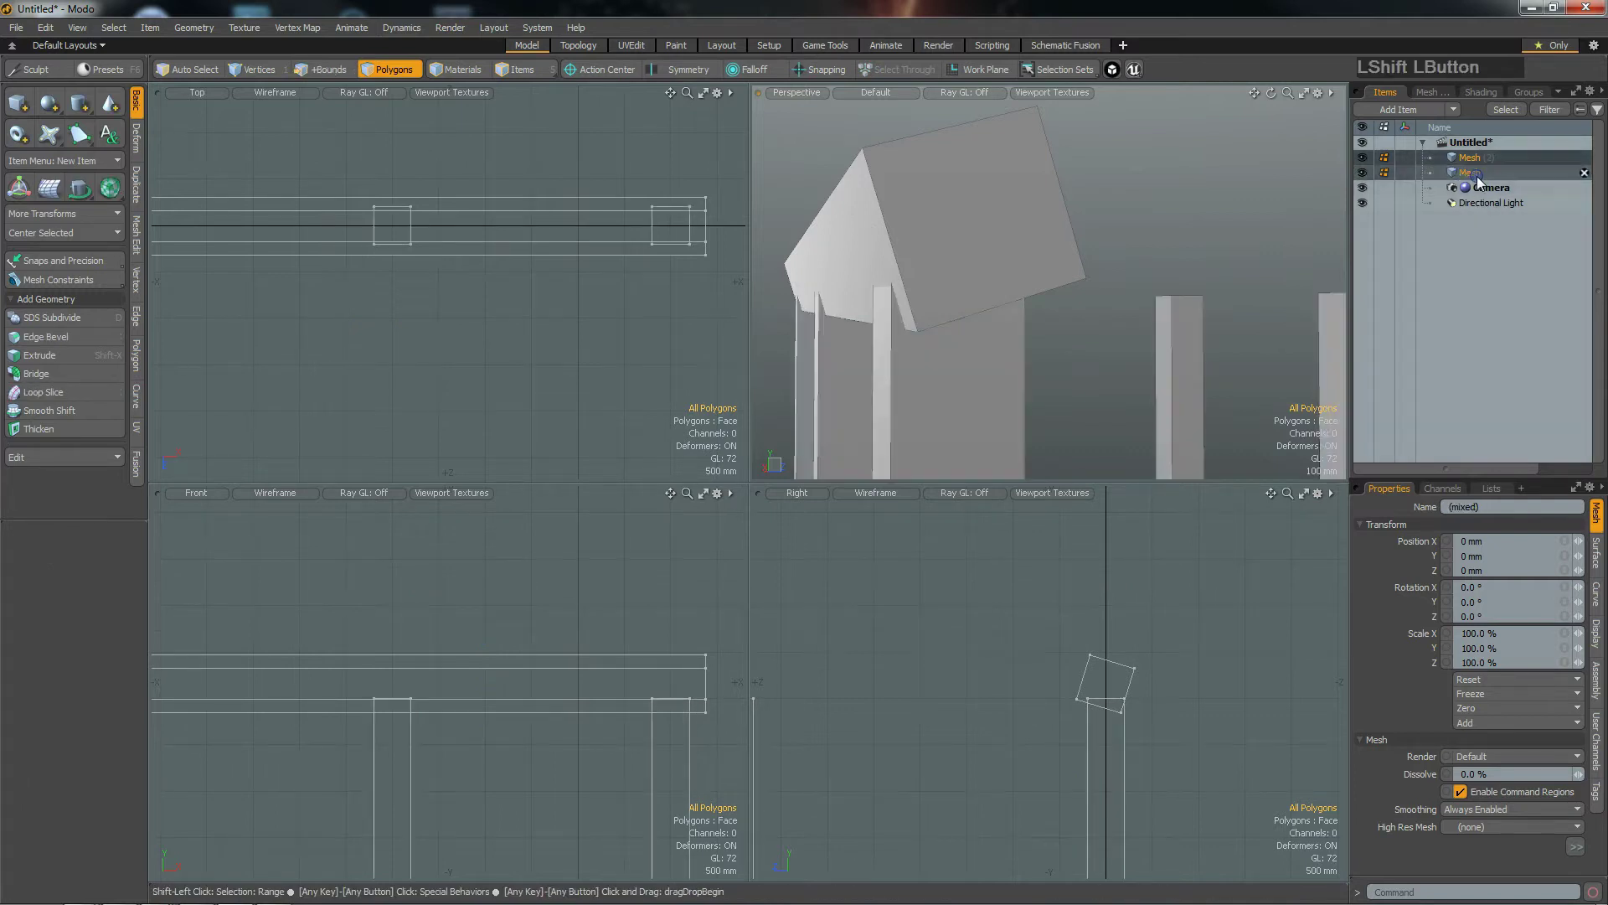
left_click_drag(1013, 406, 1063, 394, "alt")
left_click(963, 281)
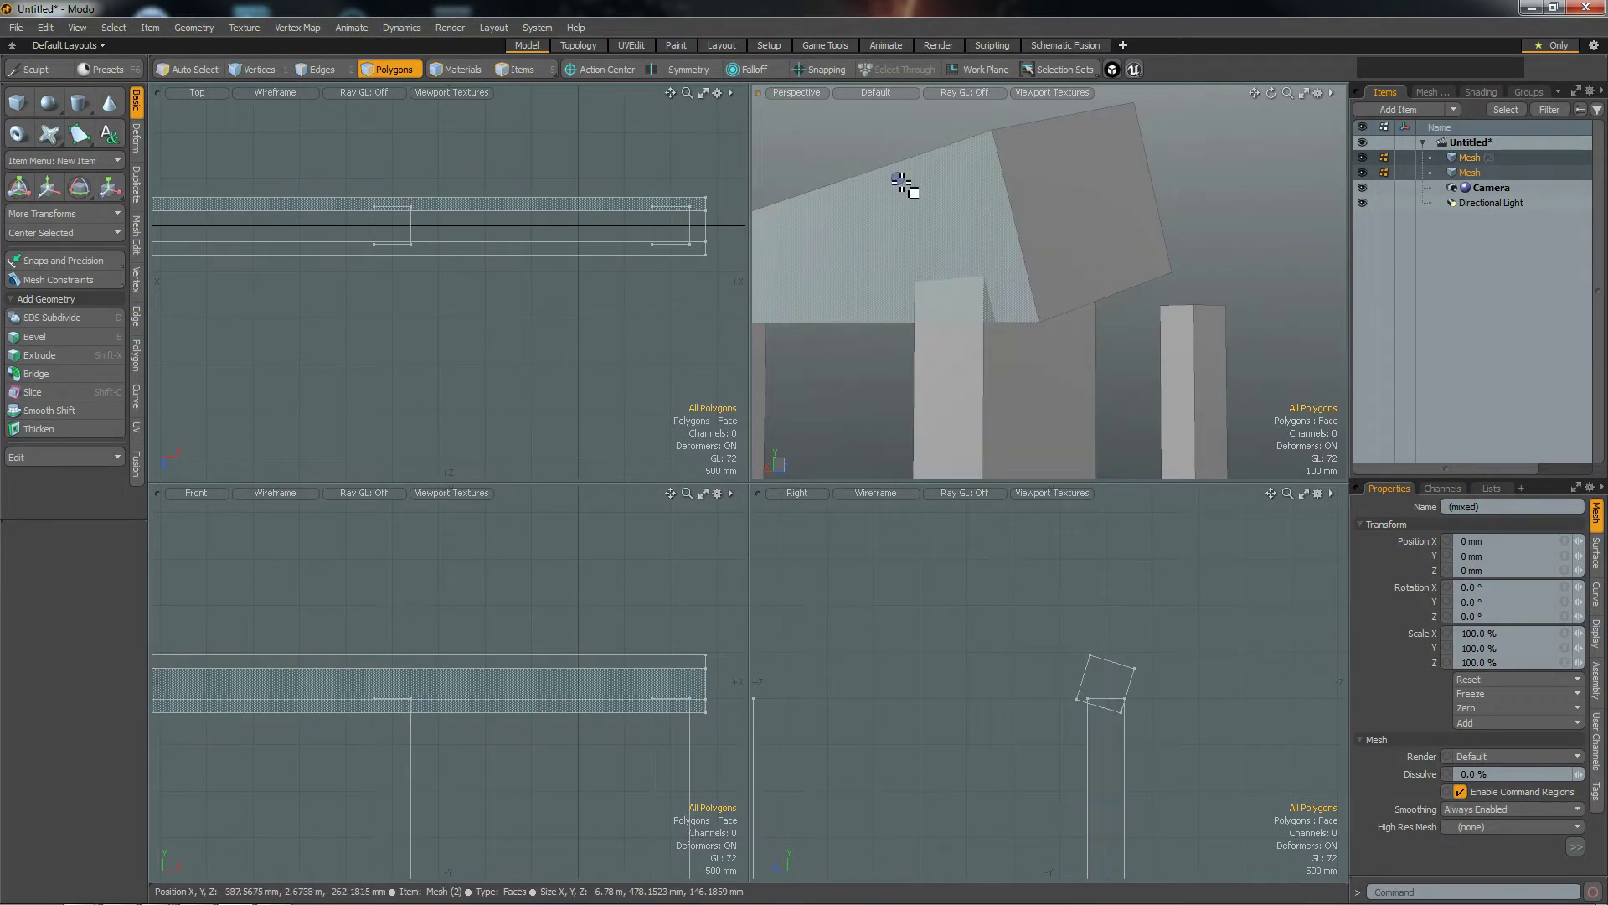
left_click_drag(1141, 310, 1139, 342, "alt")
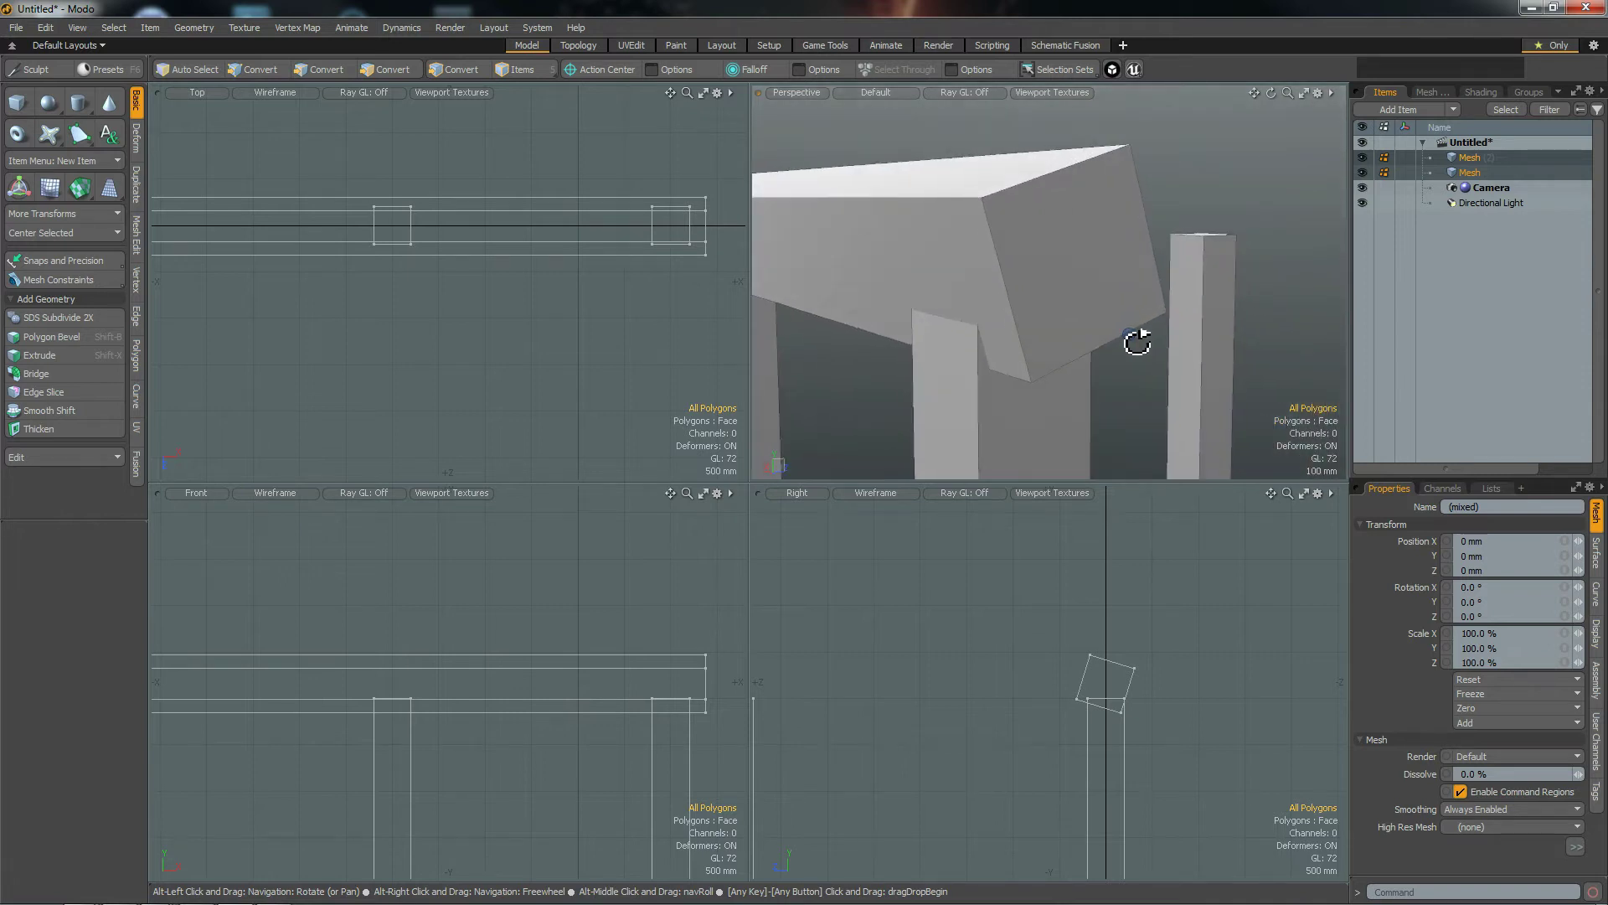
key("3")
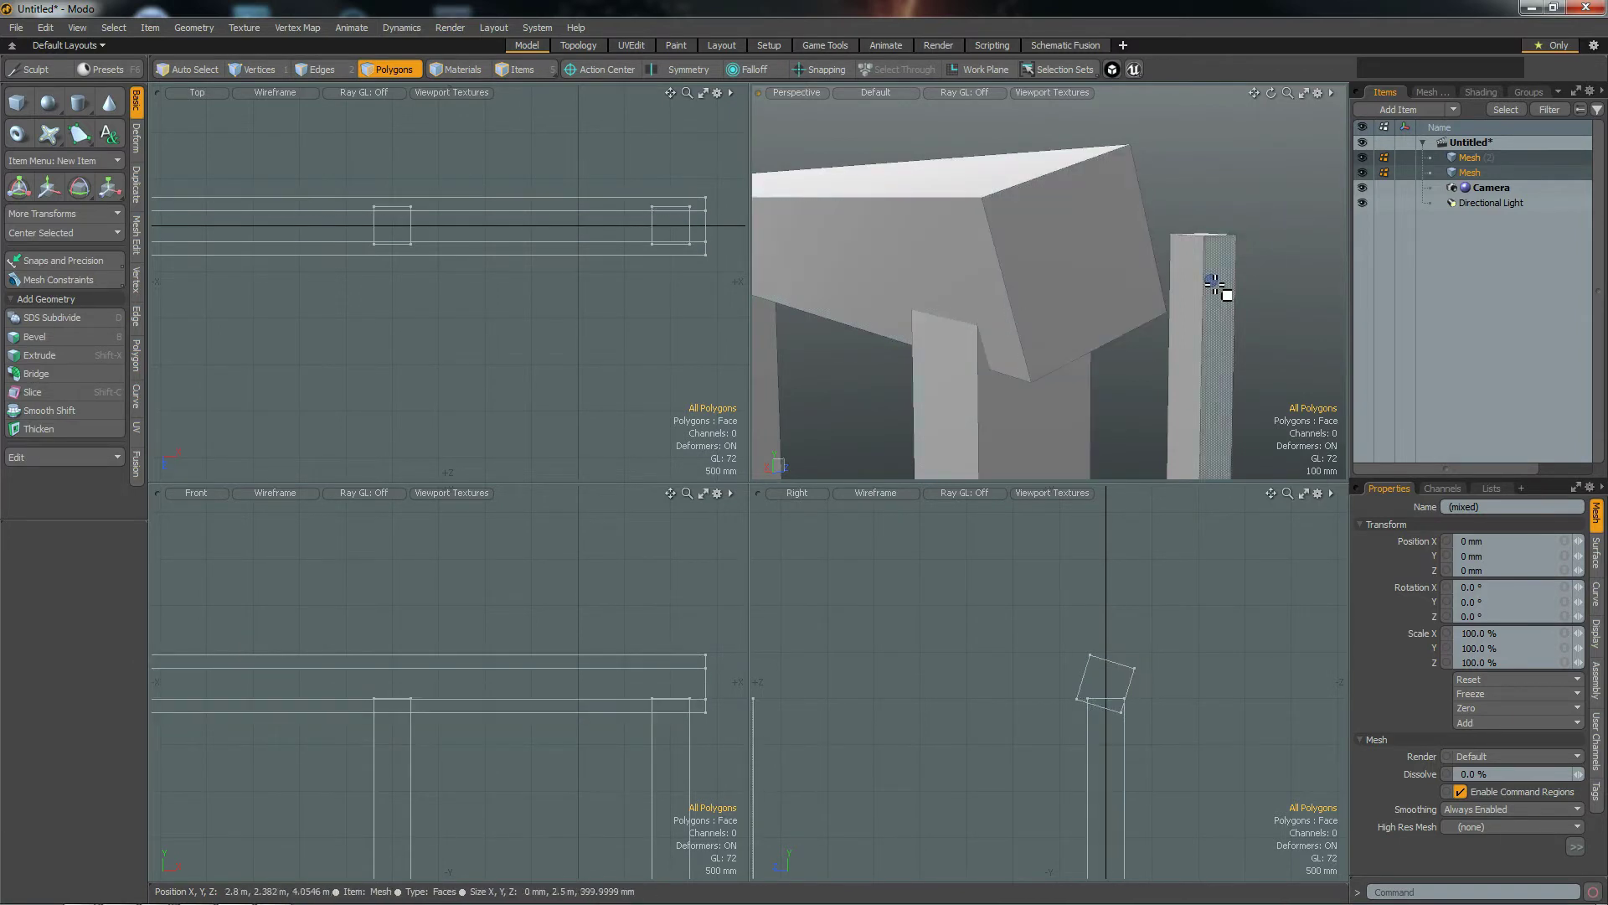
left_click_drag(1131, 370, 1206, 382, "alt")
left_click_drag(937, 672, 994, 677, "alt+shift")
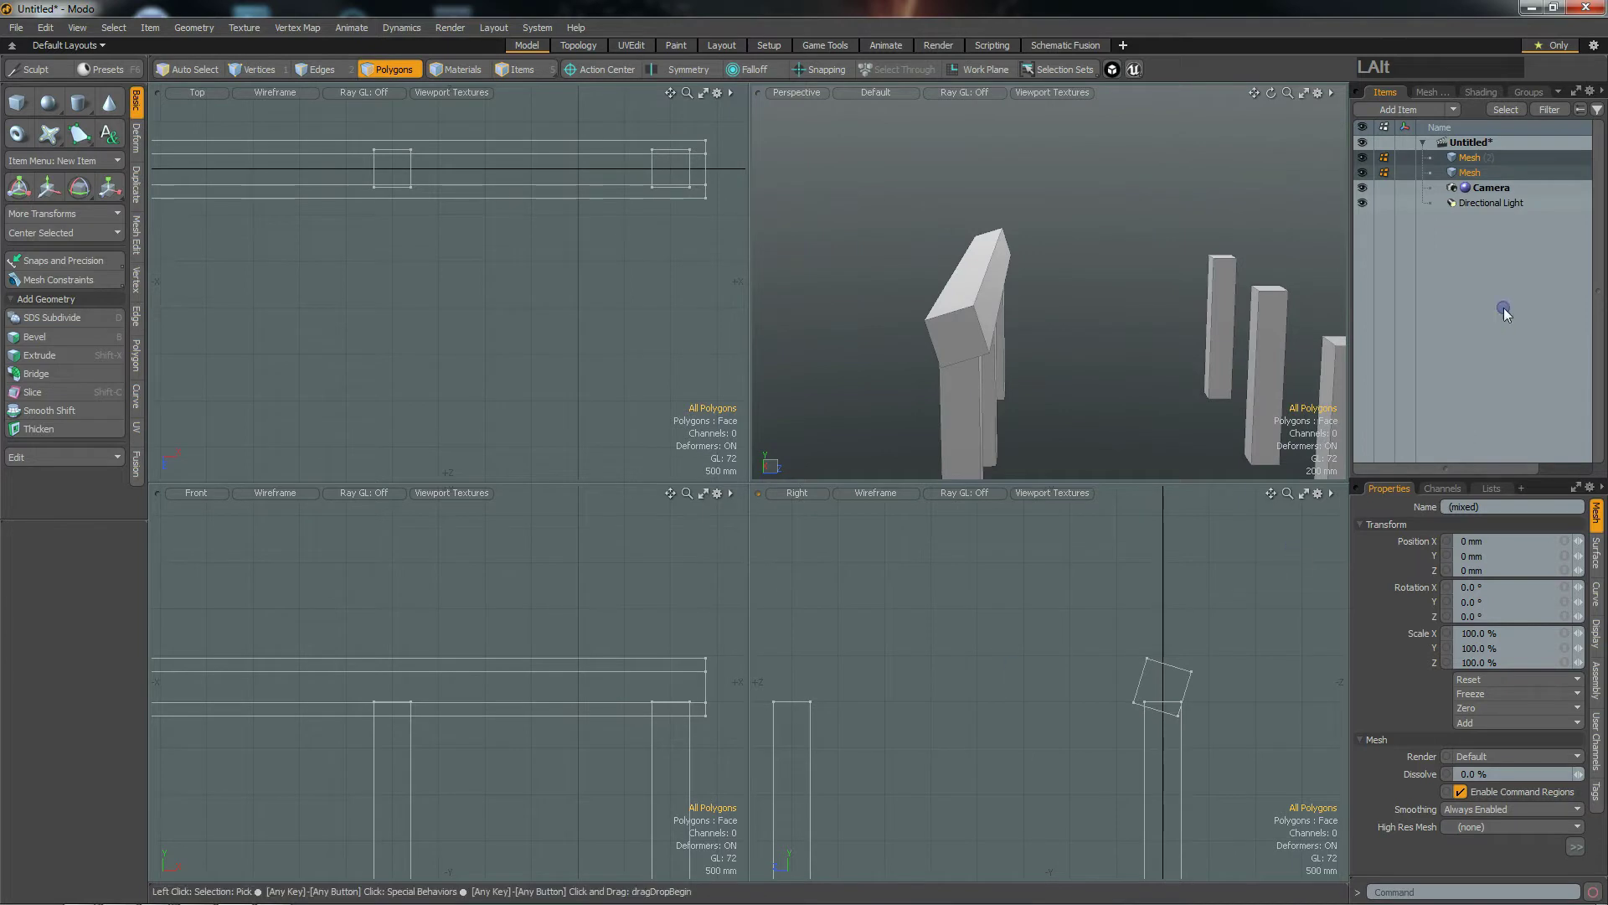
Step: Mirror the tilted beam across the Z axis, placing the mirror centre about midway between the two column rows
left_click(1475, 157)
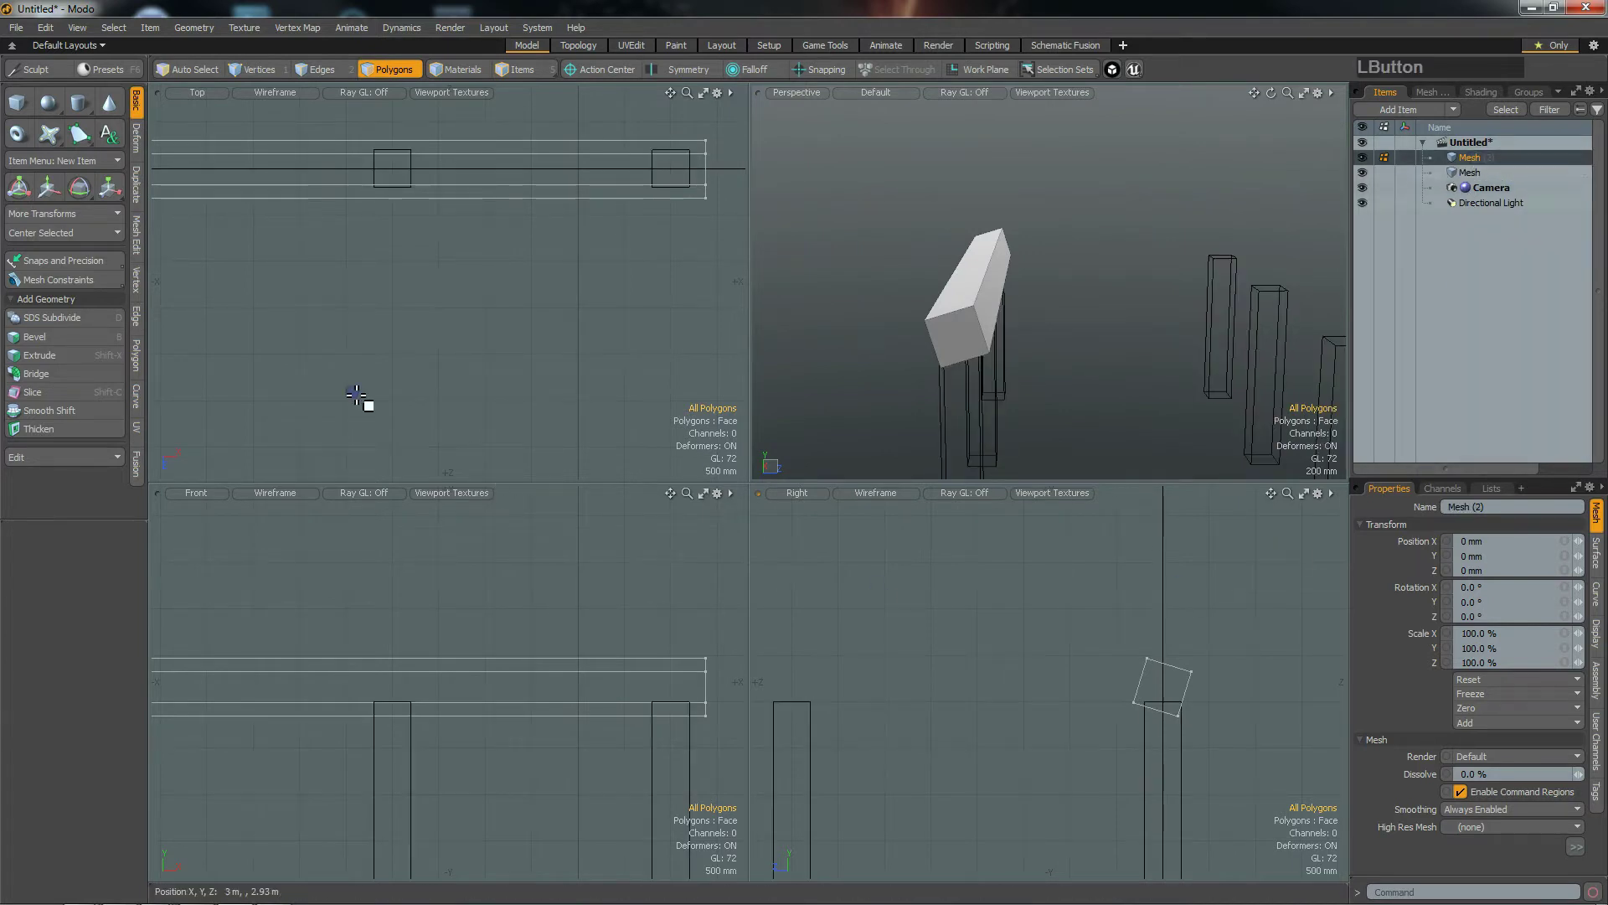
scroll(978, 675, "down", 3)
left_click_drag(1020, 724, 967, 669, "alt")
scroll(978, 675, "down", 3)
scroll(967, 669, "up", 3)
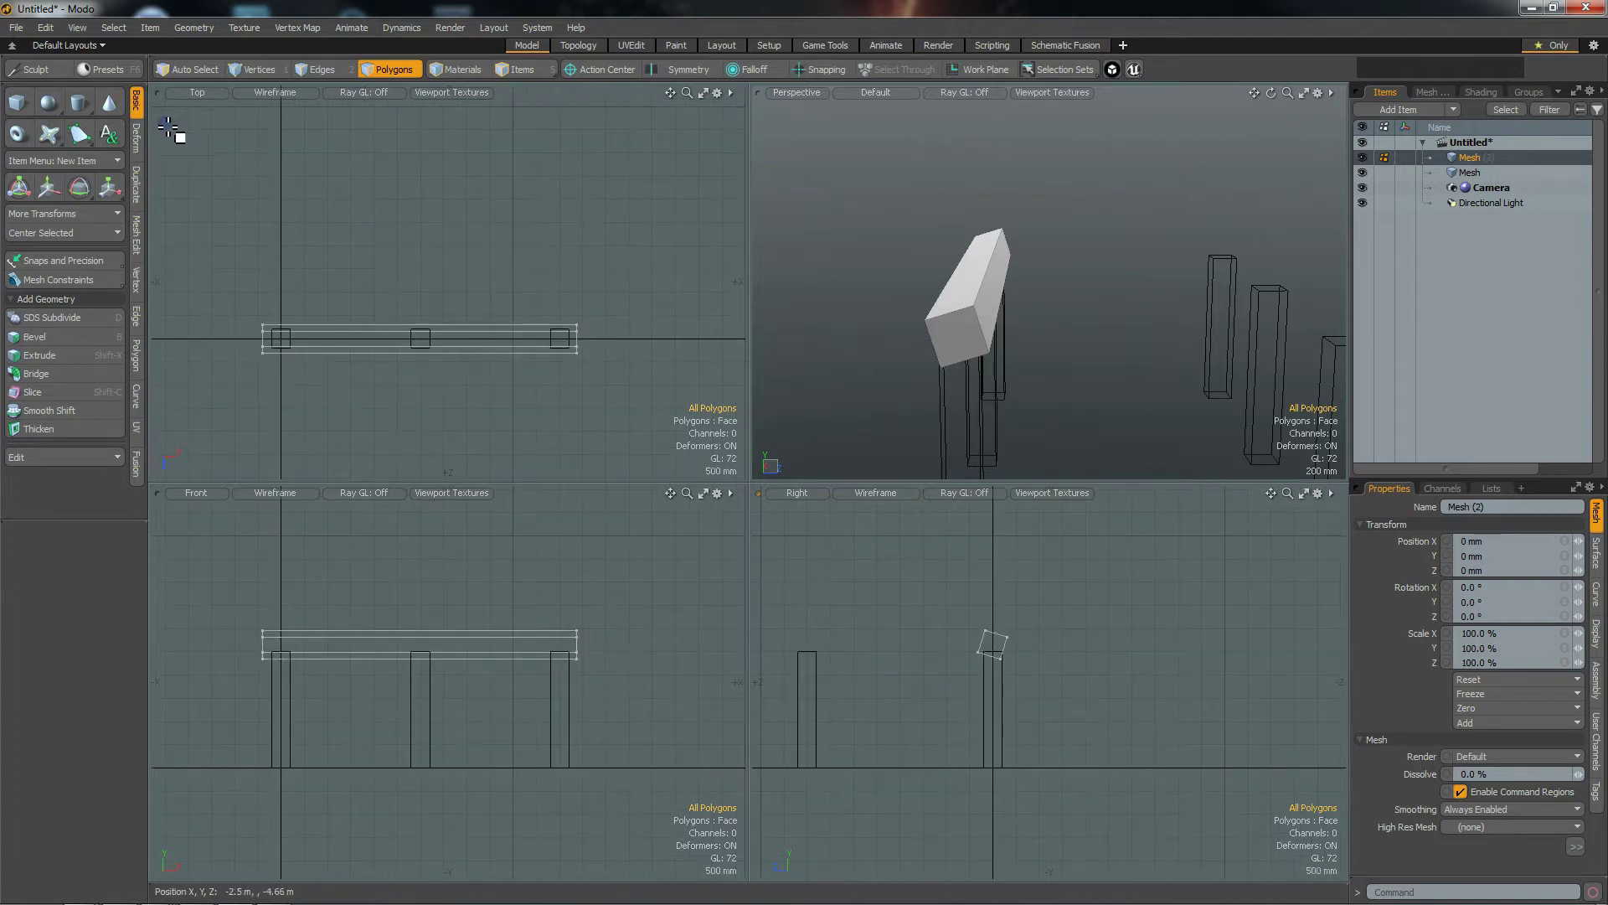
left_click(136, 185)
left_click(46, 130)
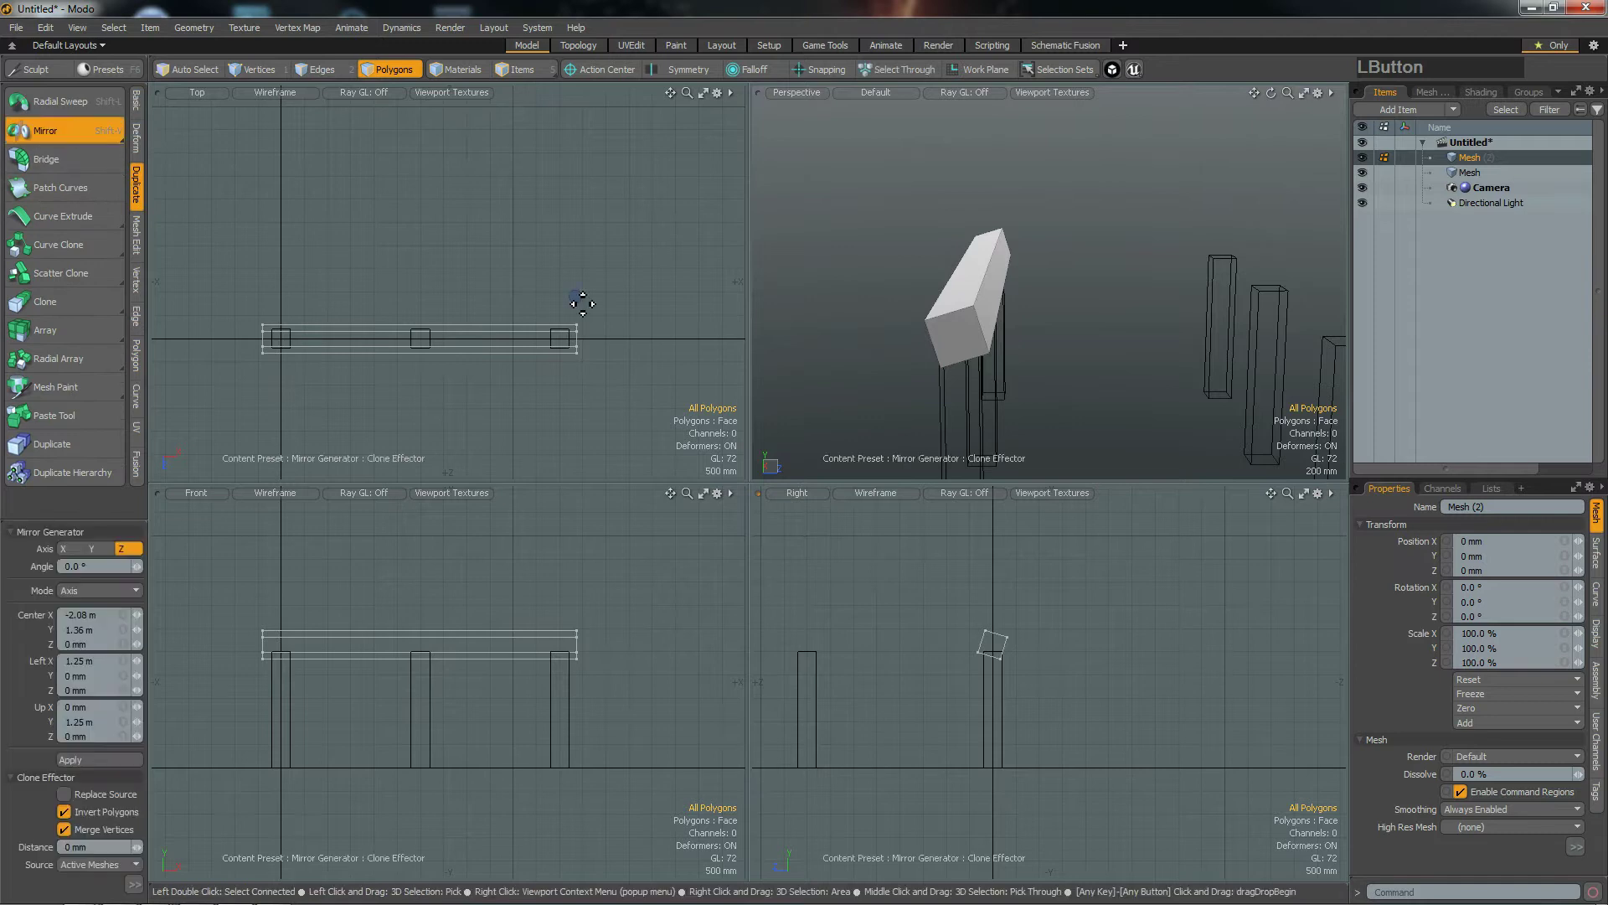
left_click(899, 630)
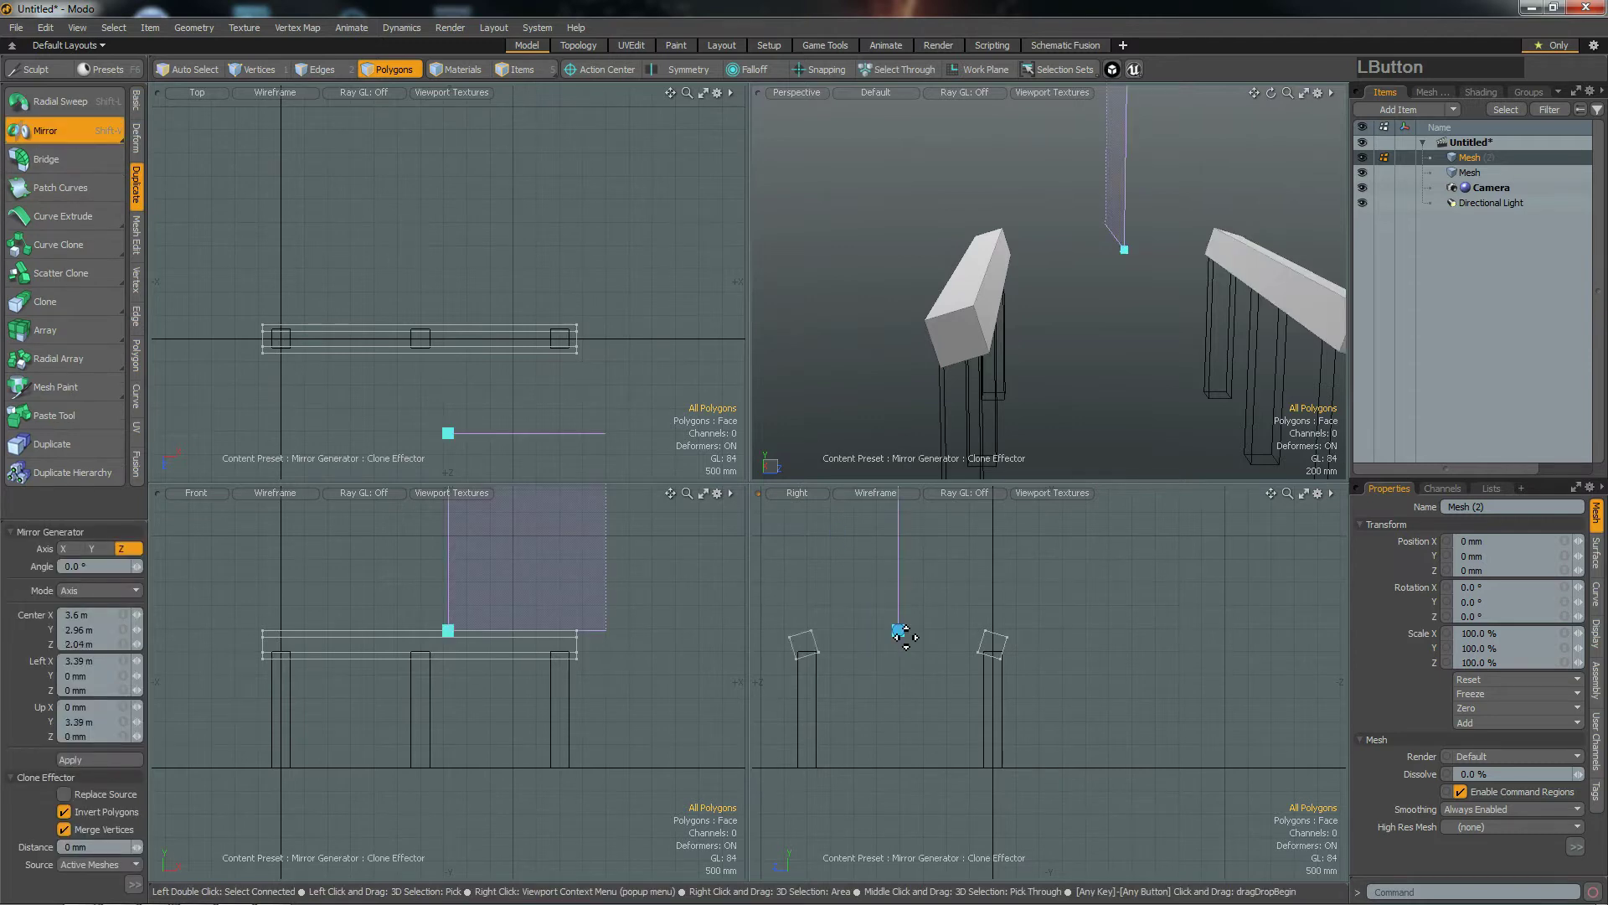
scroll(898, 634, "up", 3)
left_click_drag(898, 633, 900, 642)
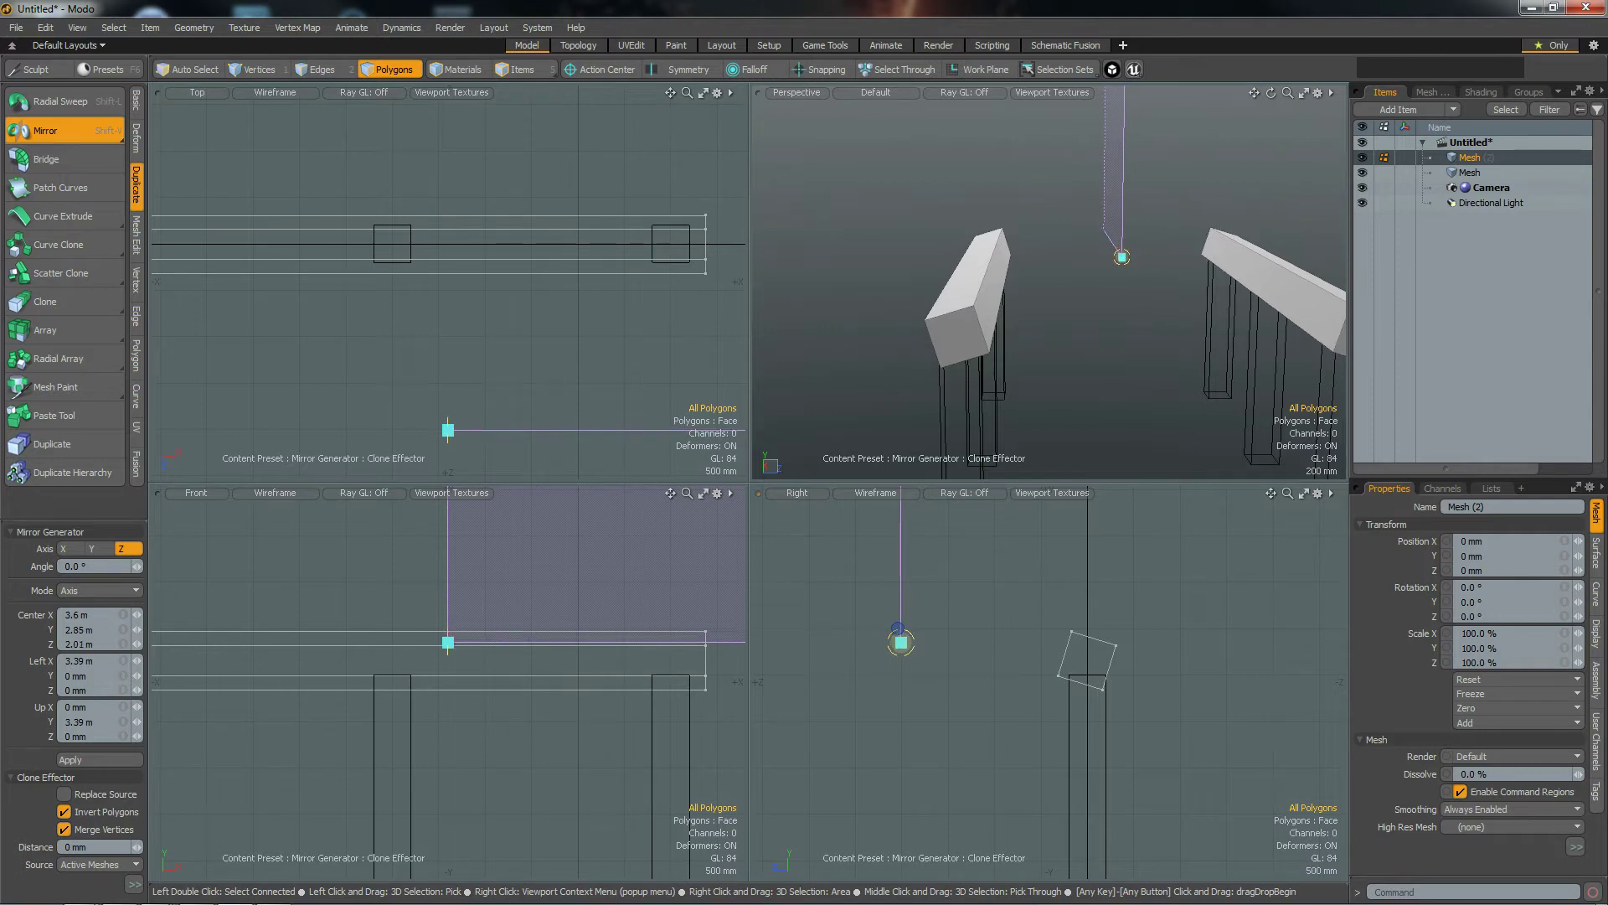
Step: Set the mirror centre's Z to 2 m, finish the mirror and examine both beams
left_click_drag(786, 725, 929, 685, "alt")
left_click(80, 644)
key("Tab")
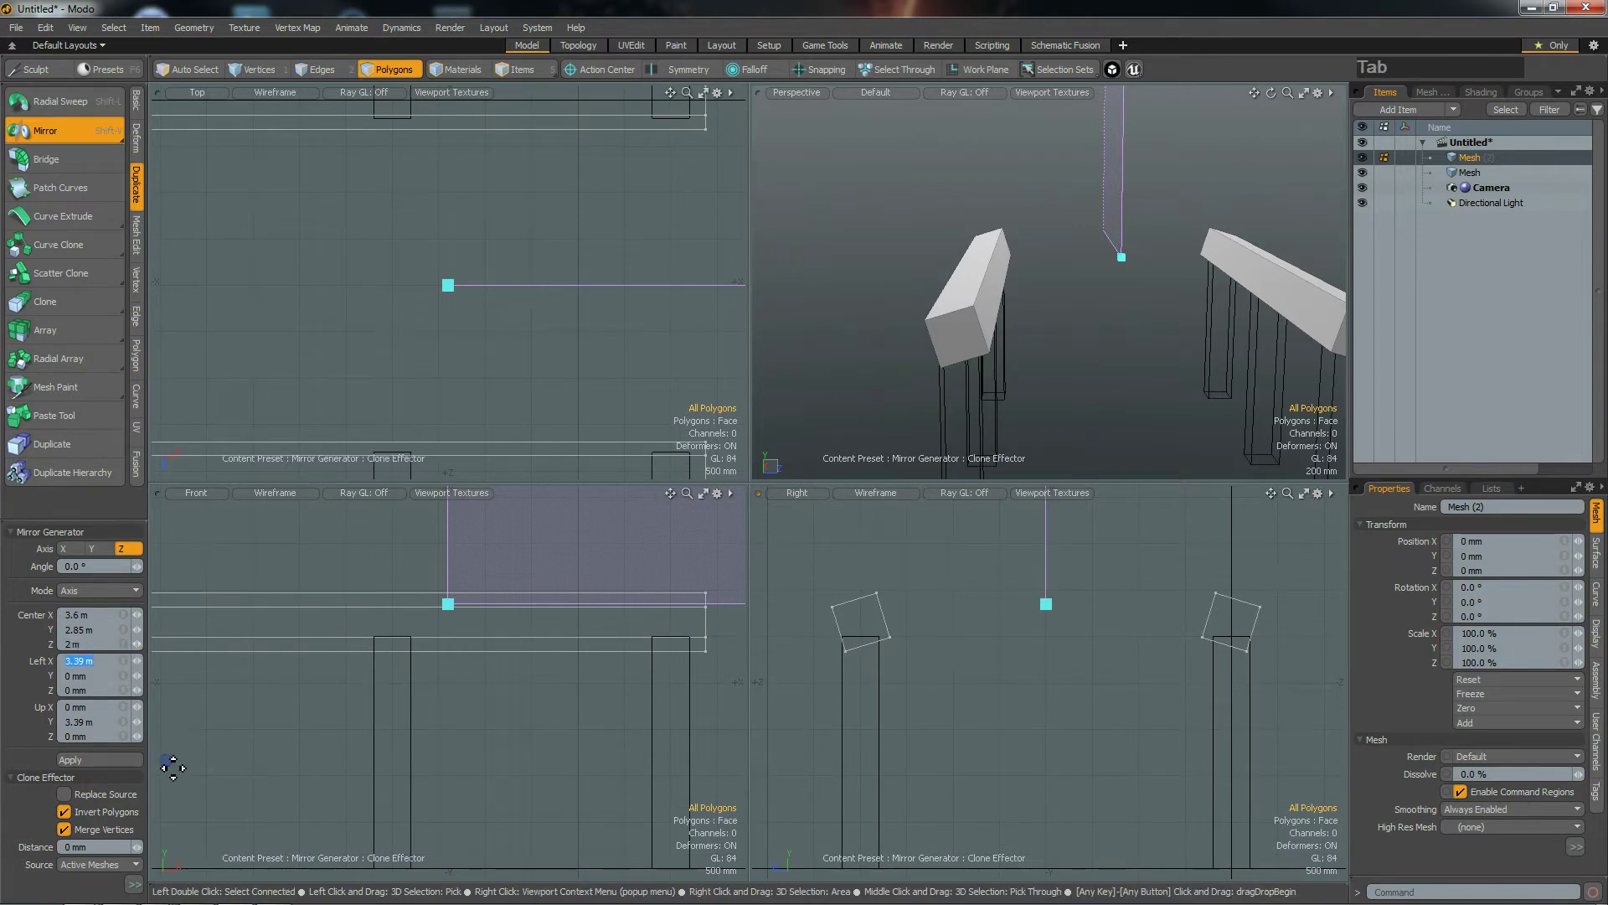
left_click_drag(1235, 693, 1173, 692, "alt")
left_click_drag(1167, 323, 984, 492, "alt")
key("space")
left_click_drag(1220, 341, 1165, 372, "alt")
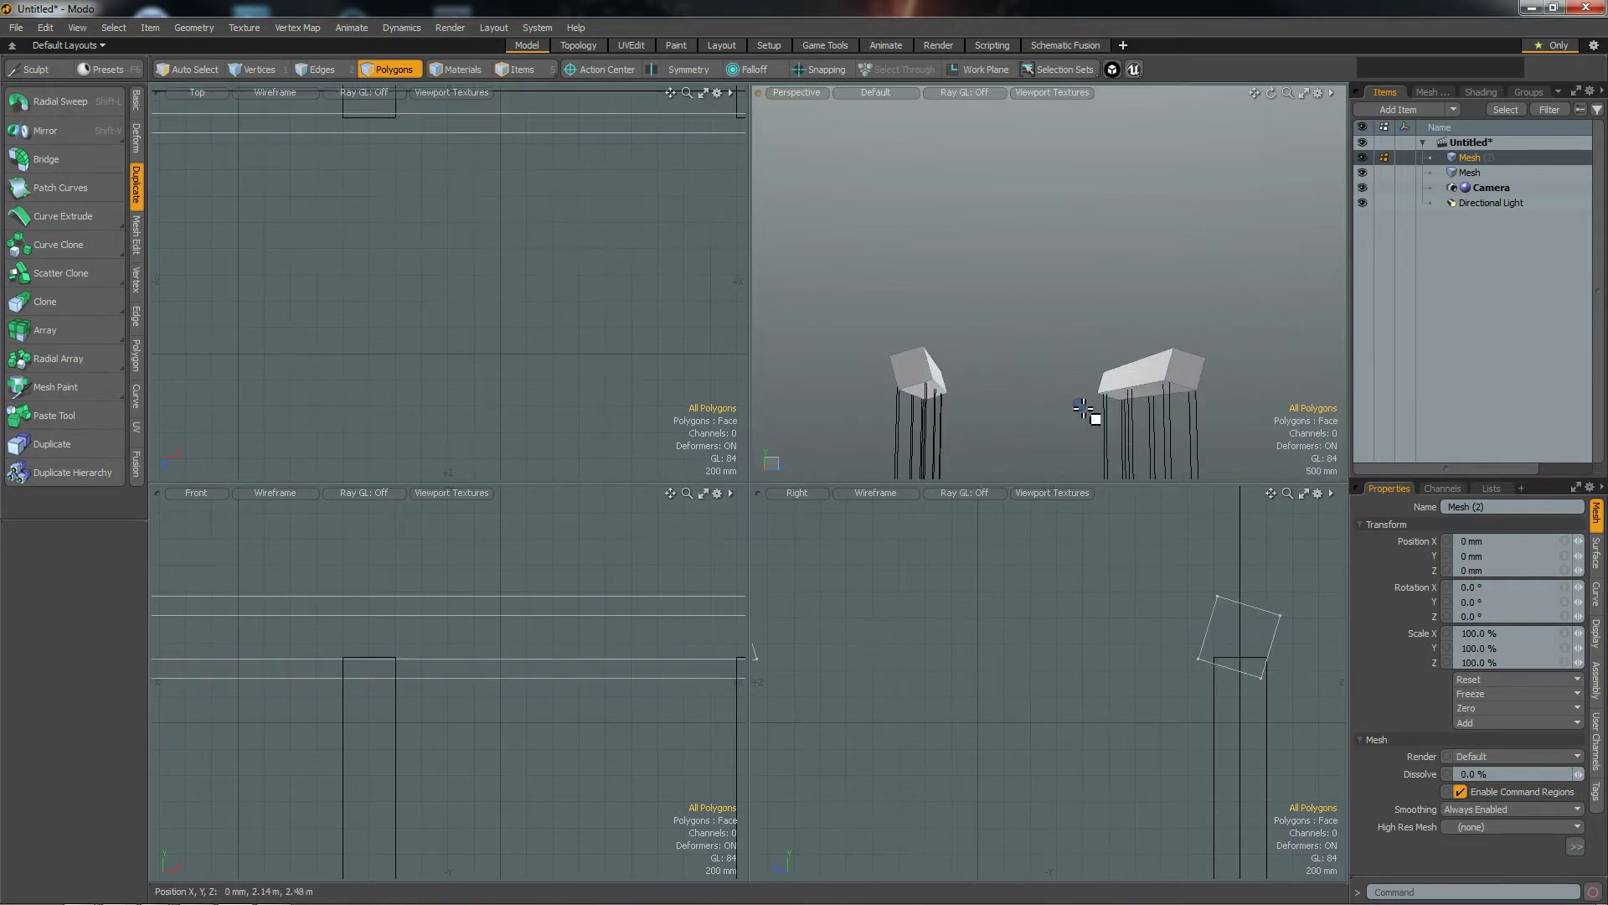
left_click_drag(1077, 388, 1038, 420, "alt")
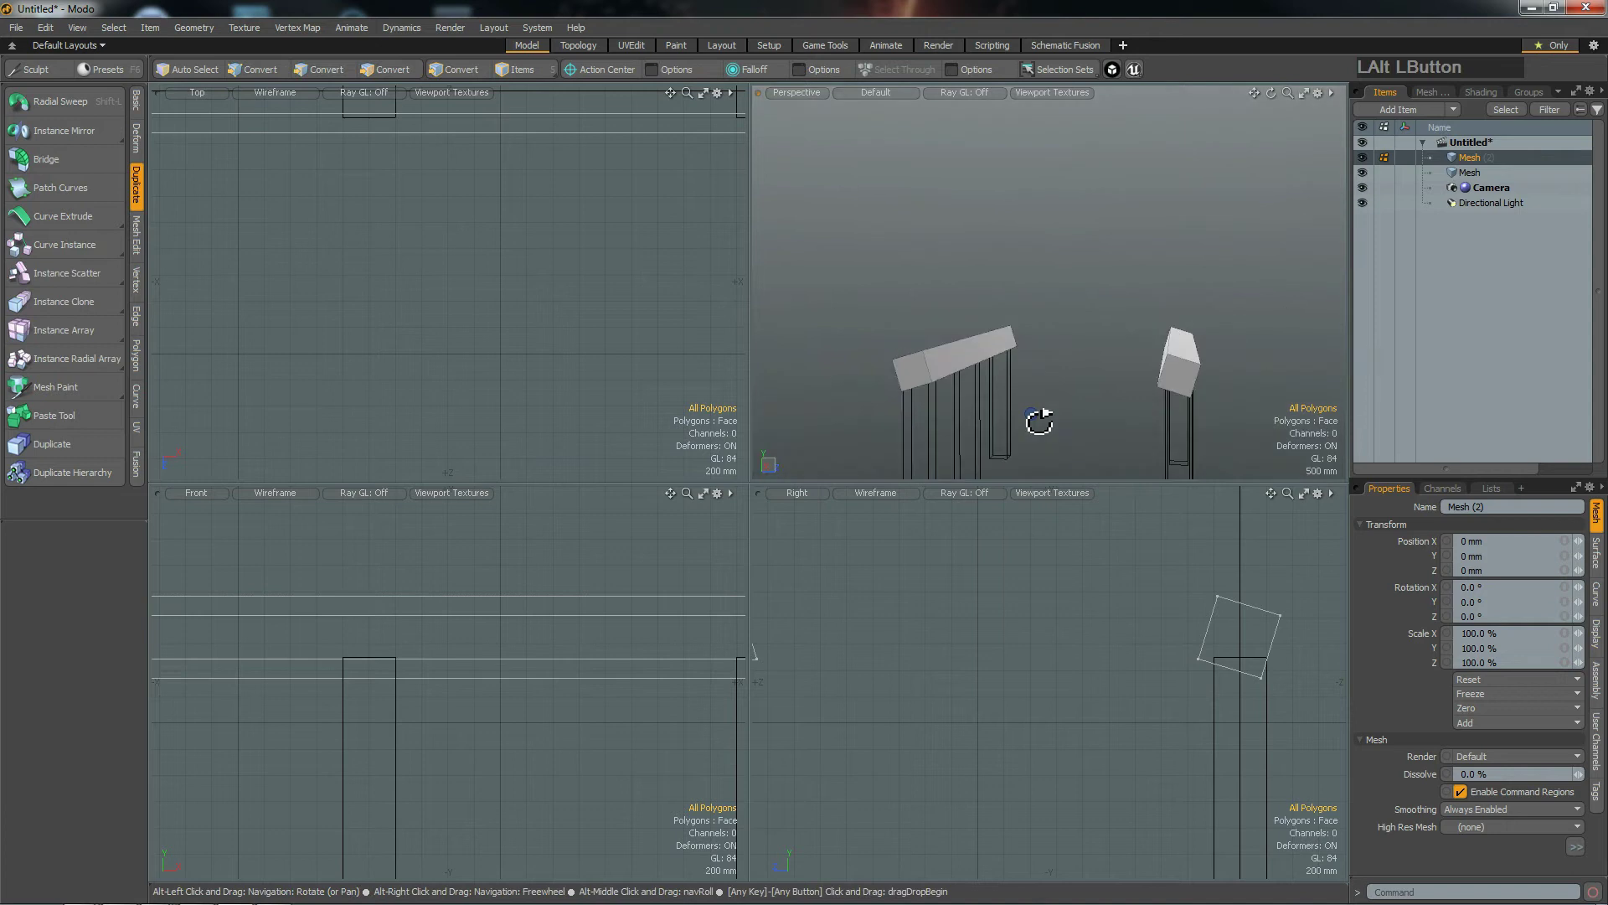
Step: Select the three Z 0 columns in the column mesh, and the beam above them in the beam mesh
left_click(1486, 175)
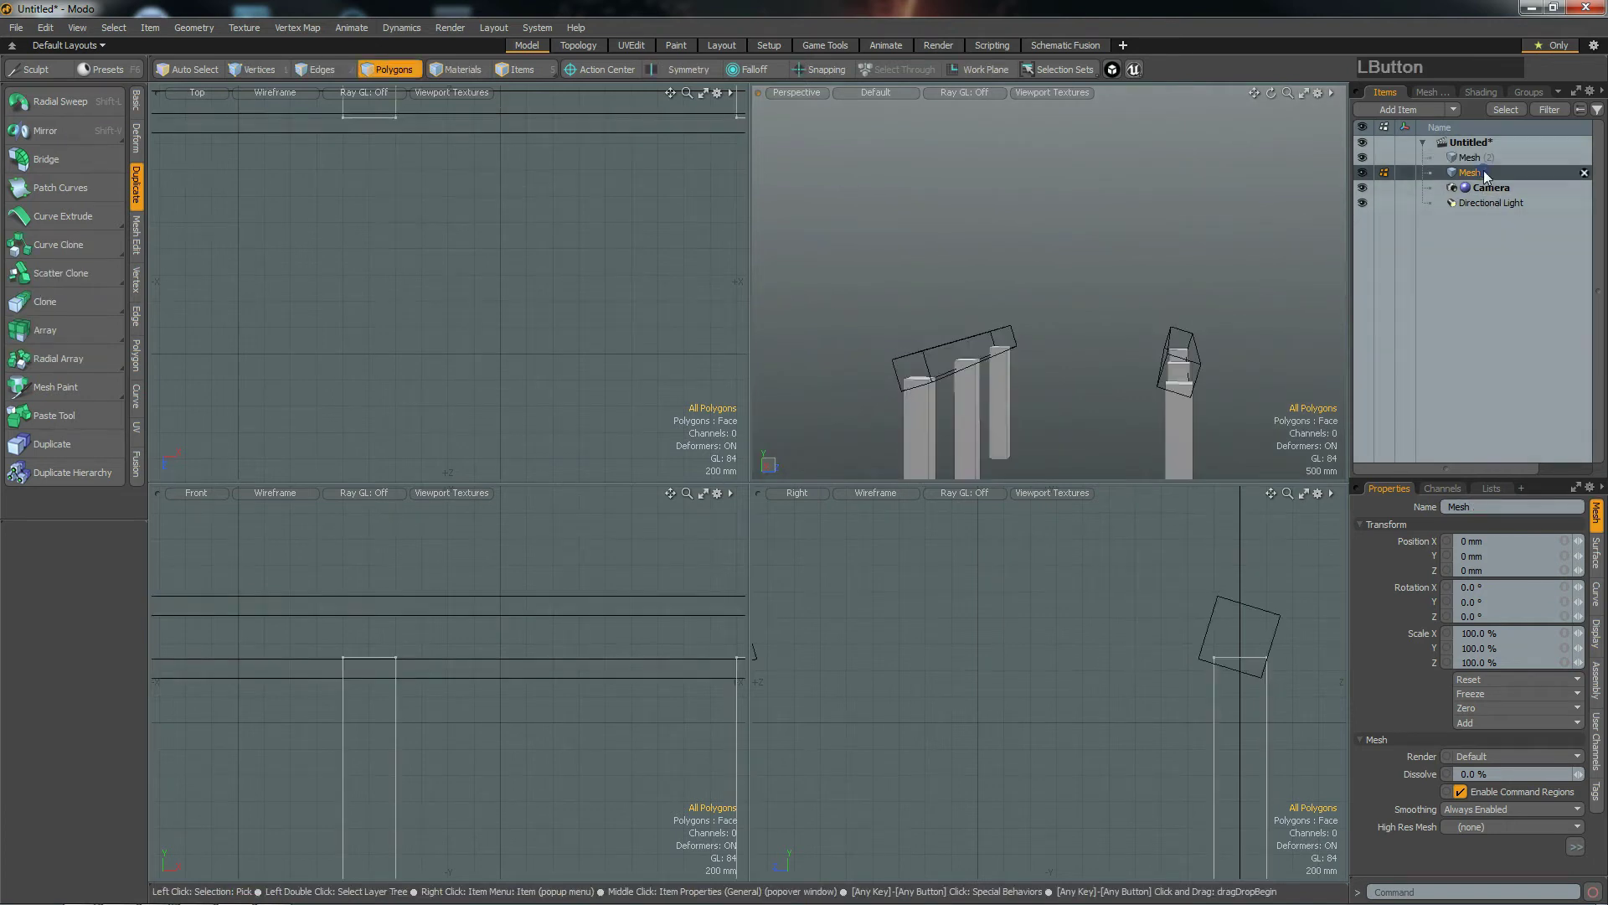
left_click_drag(1073, 423, 1108, 373, "alt")
key("shift+a")
mouse_move(1063, 581)
right_mouse_down()
mouse_move(1066, 564)
mouse_move(1107, 680)
right_mouse_up()
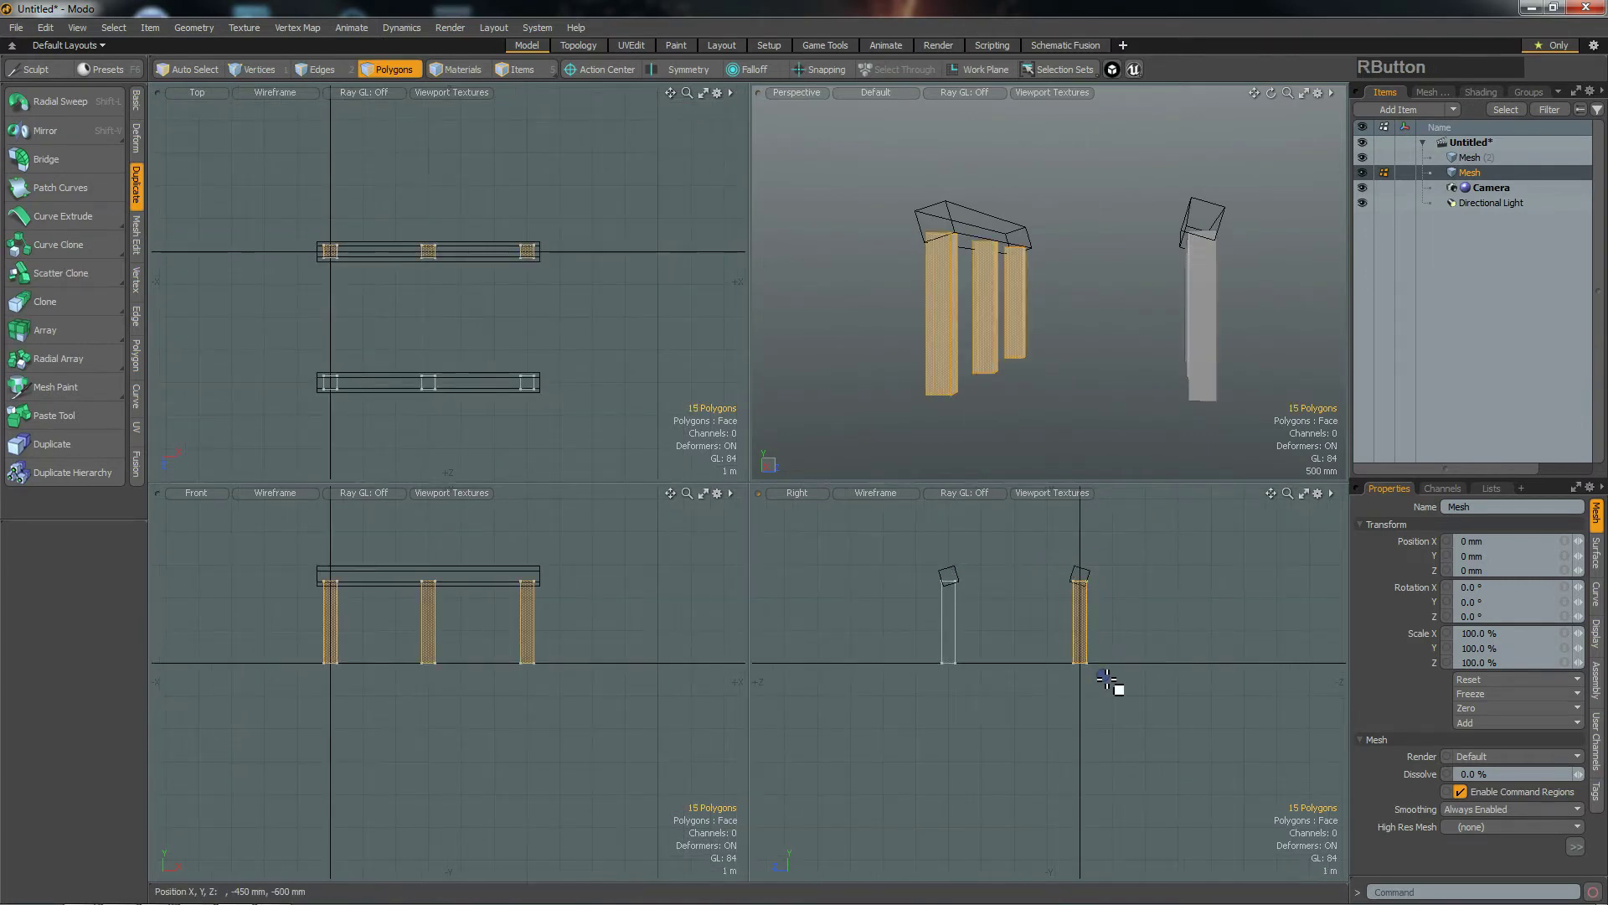
left_click(1474, 159)
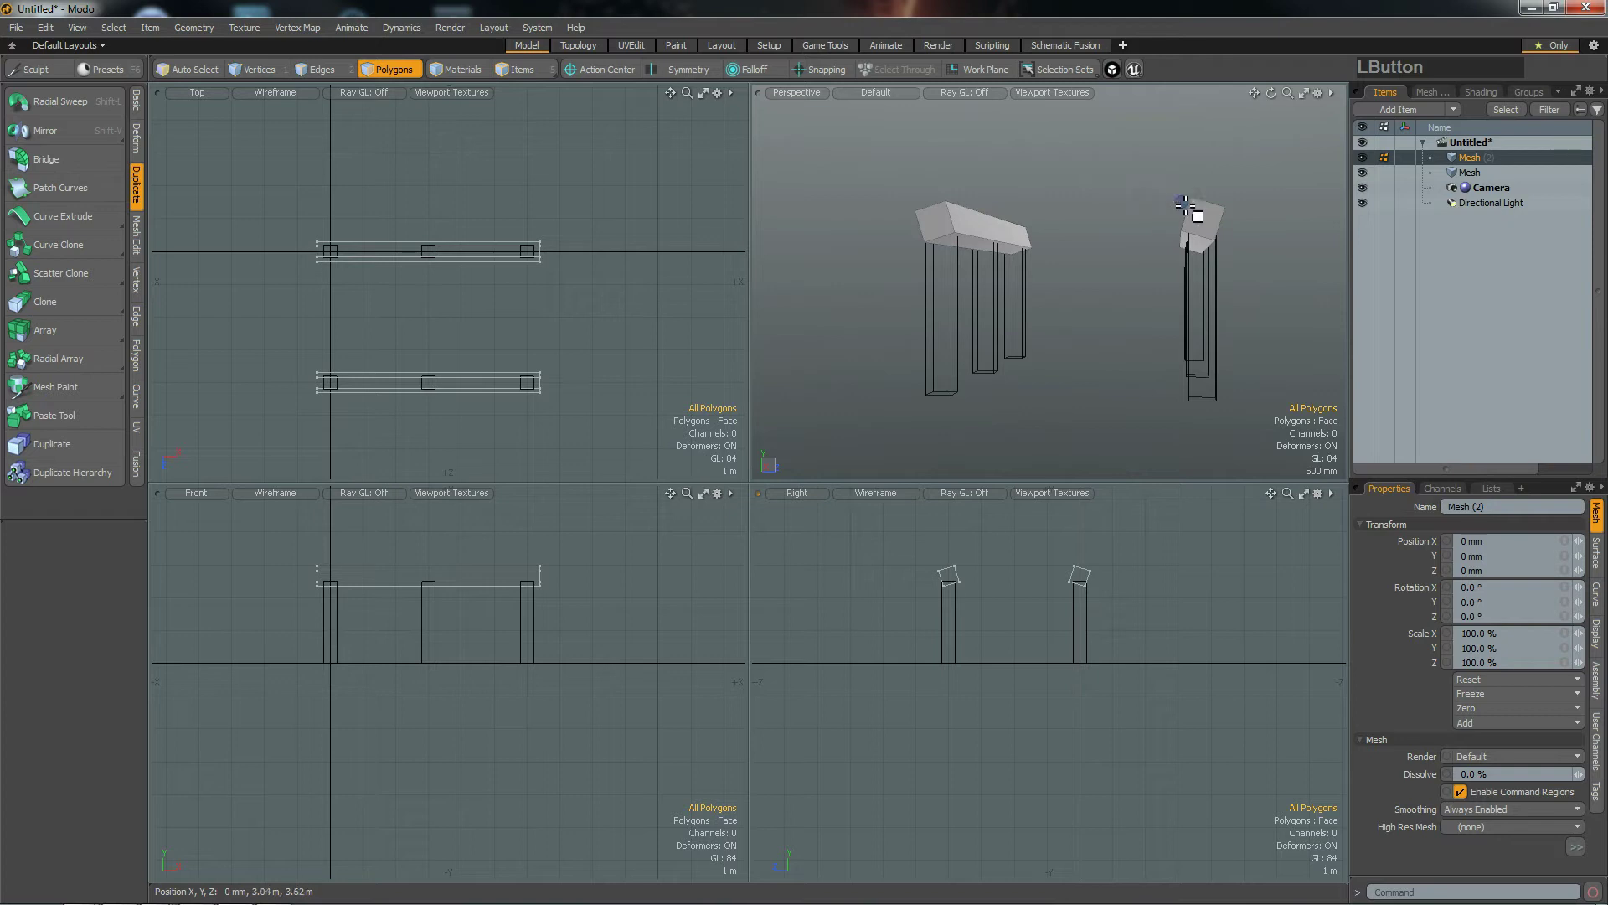
right_click_drag(1053, 547, 1108, 616)
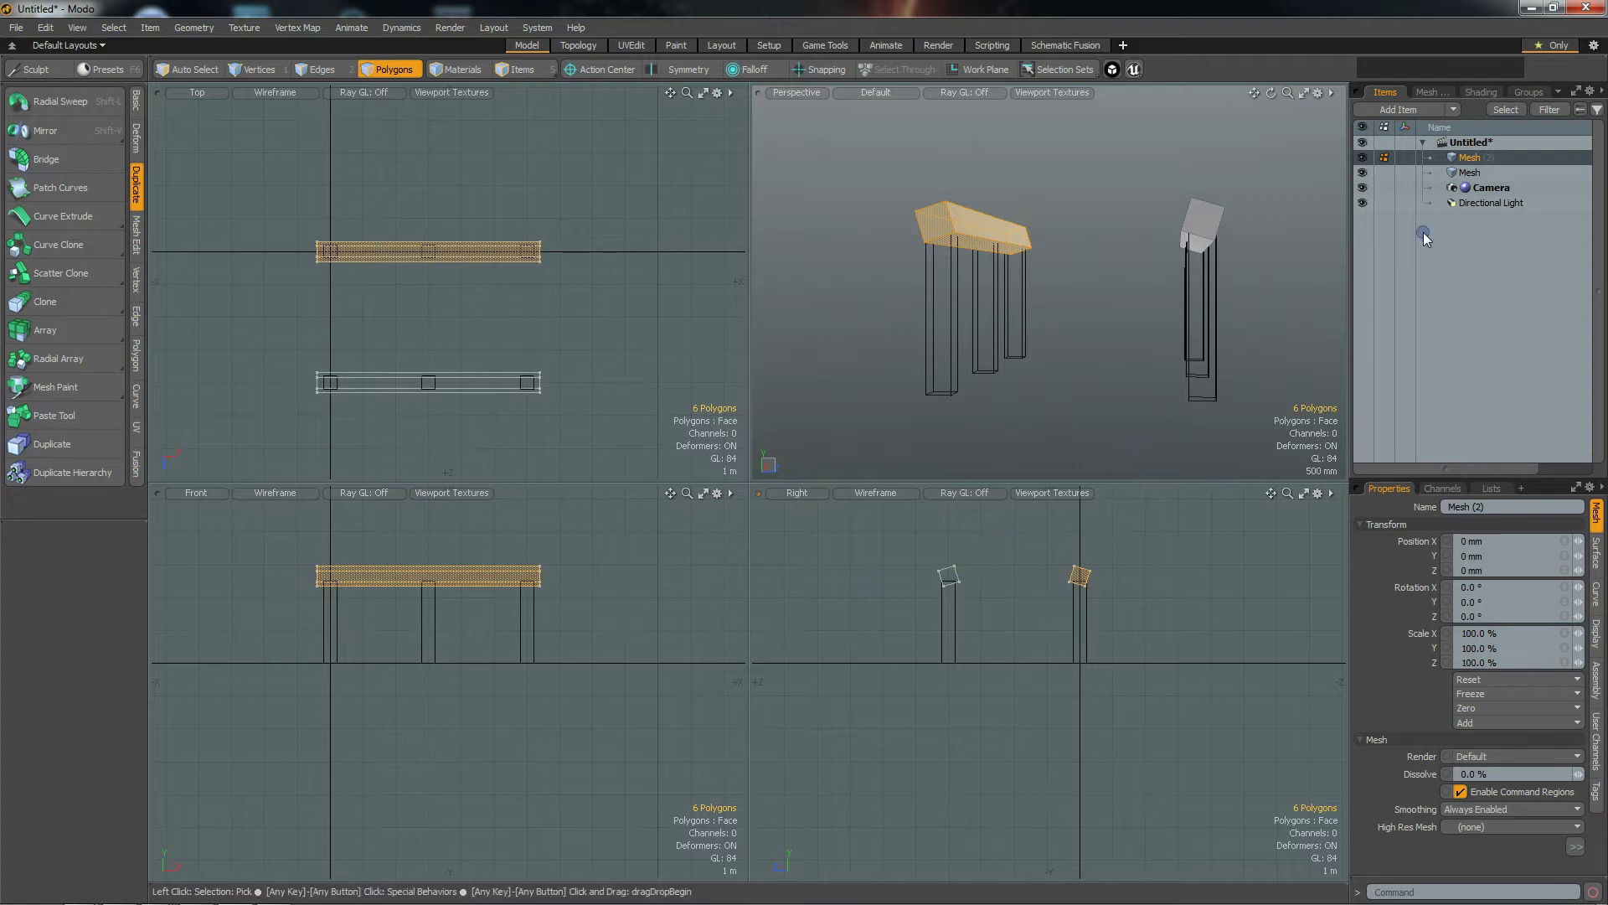
Step: Clear the polygon selection and select the four end edges on the inward-facing sides of both beams
left_click(1075, 329)
left_click_drag(1075, 329, 1083, 227, "alt")
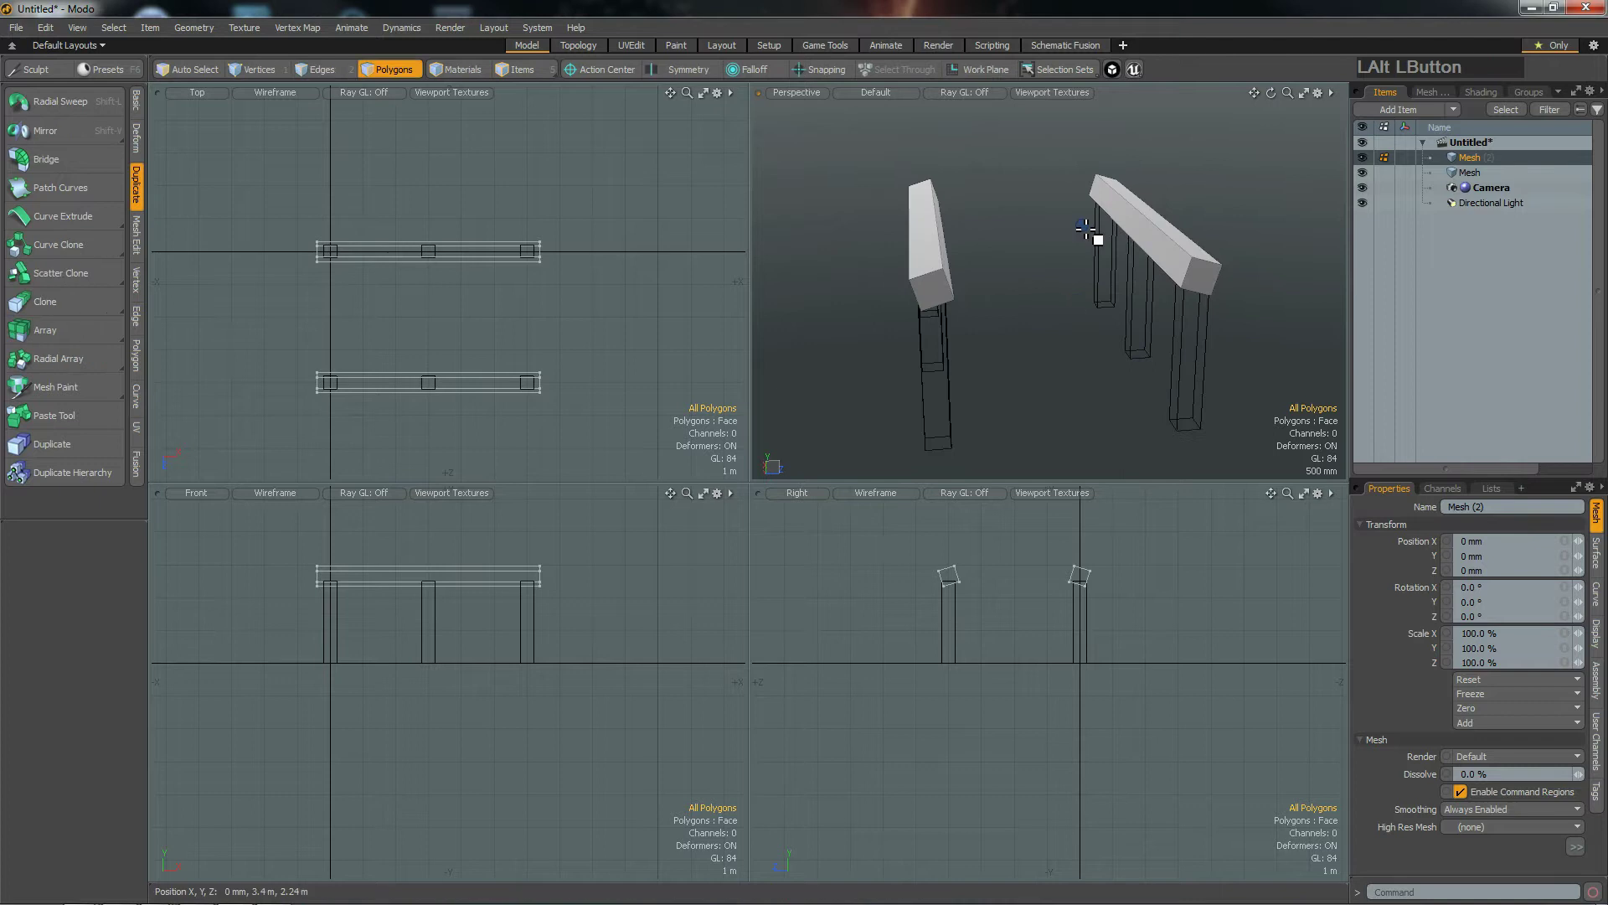
scroll(1098, 242, "up", 3)
left_click_drag(1142, 315, 1044, 351, "alt")
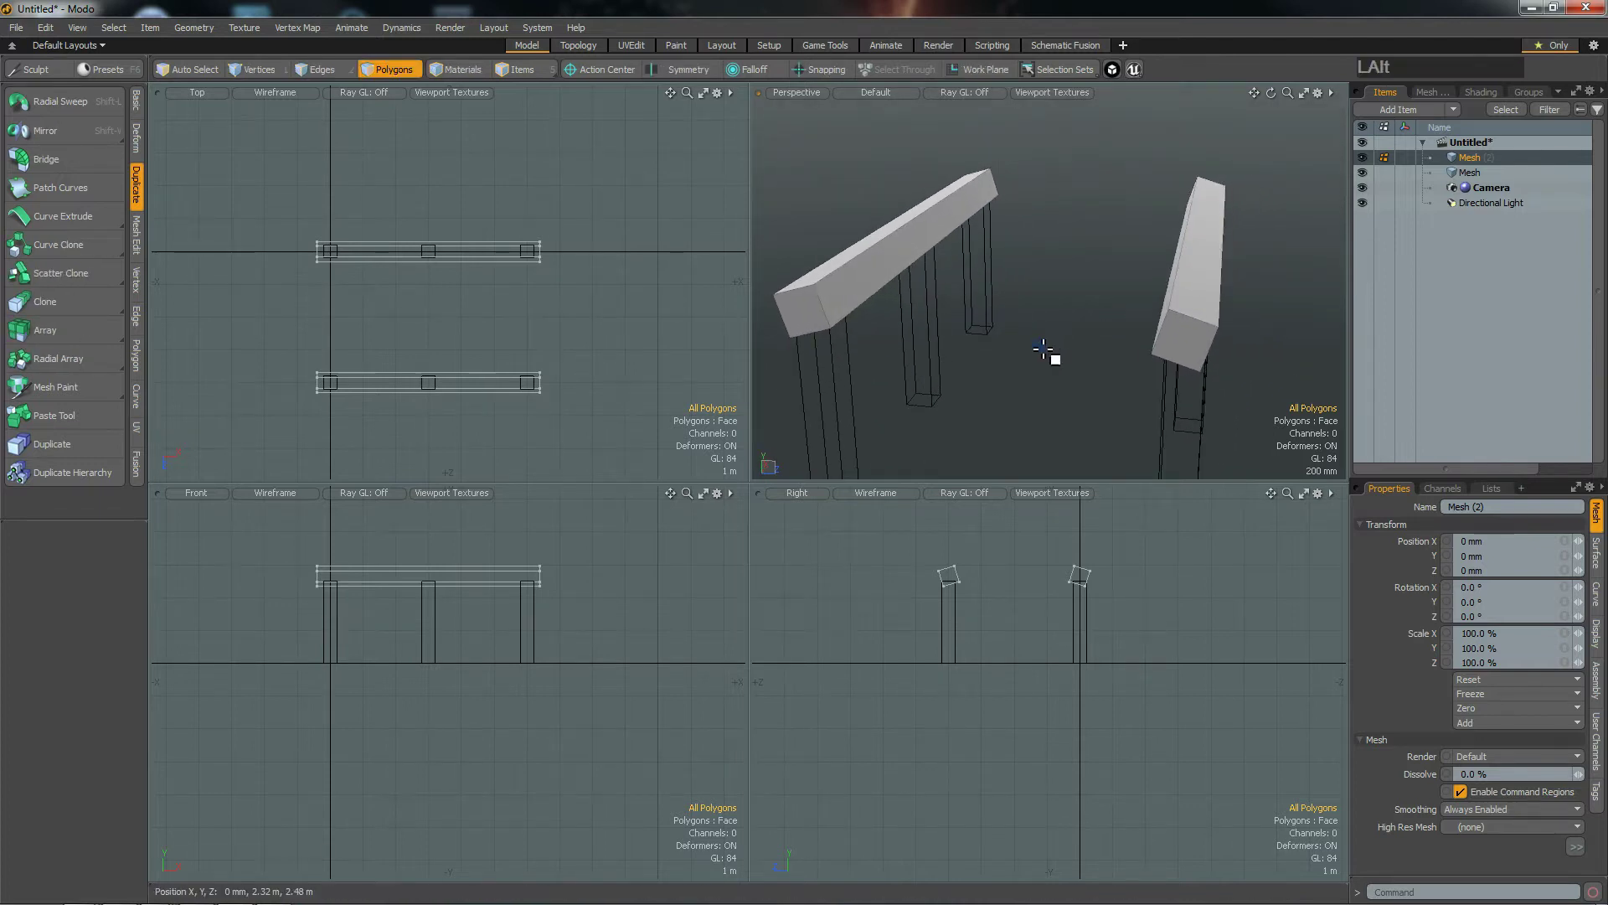
key("2")
scroll(977, 578, "up", 3)
mouse_move(969, 566)
left_mouse_down()
mouse_move(945, 569)
mouse_move(1127, 557)
mouse_move(1281, 574)
left_mouse_up()
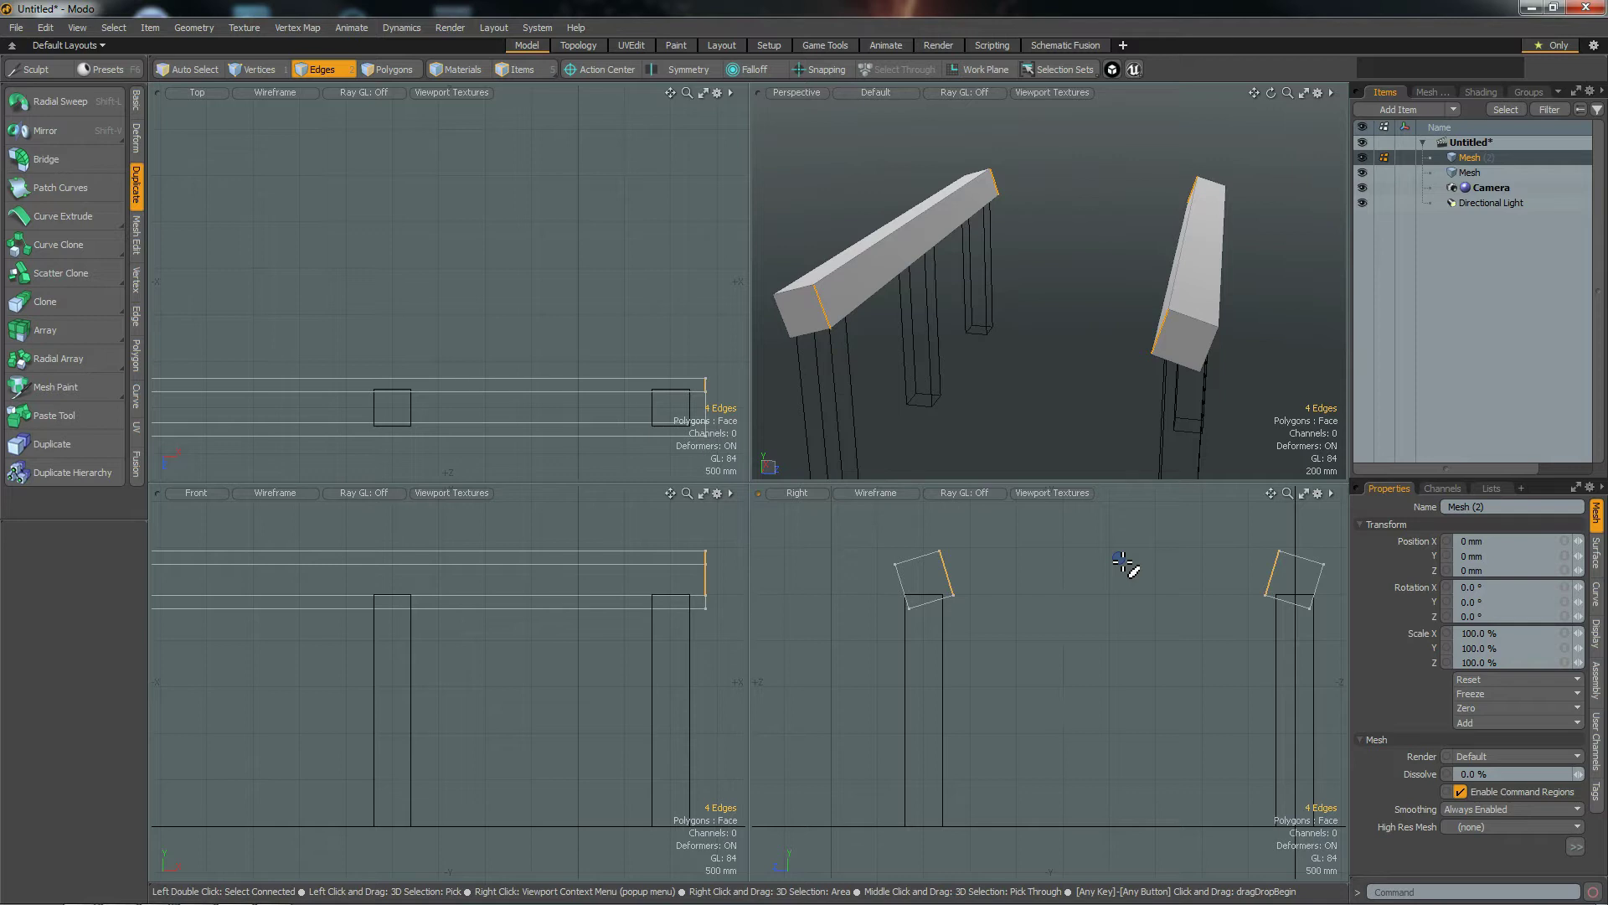
left_click_drag(1020, 324, 1069, 324, "alt")
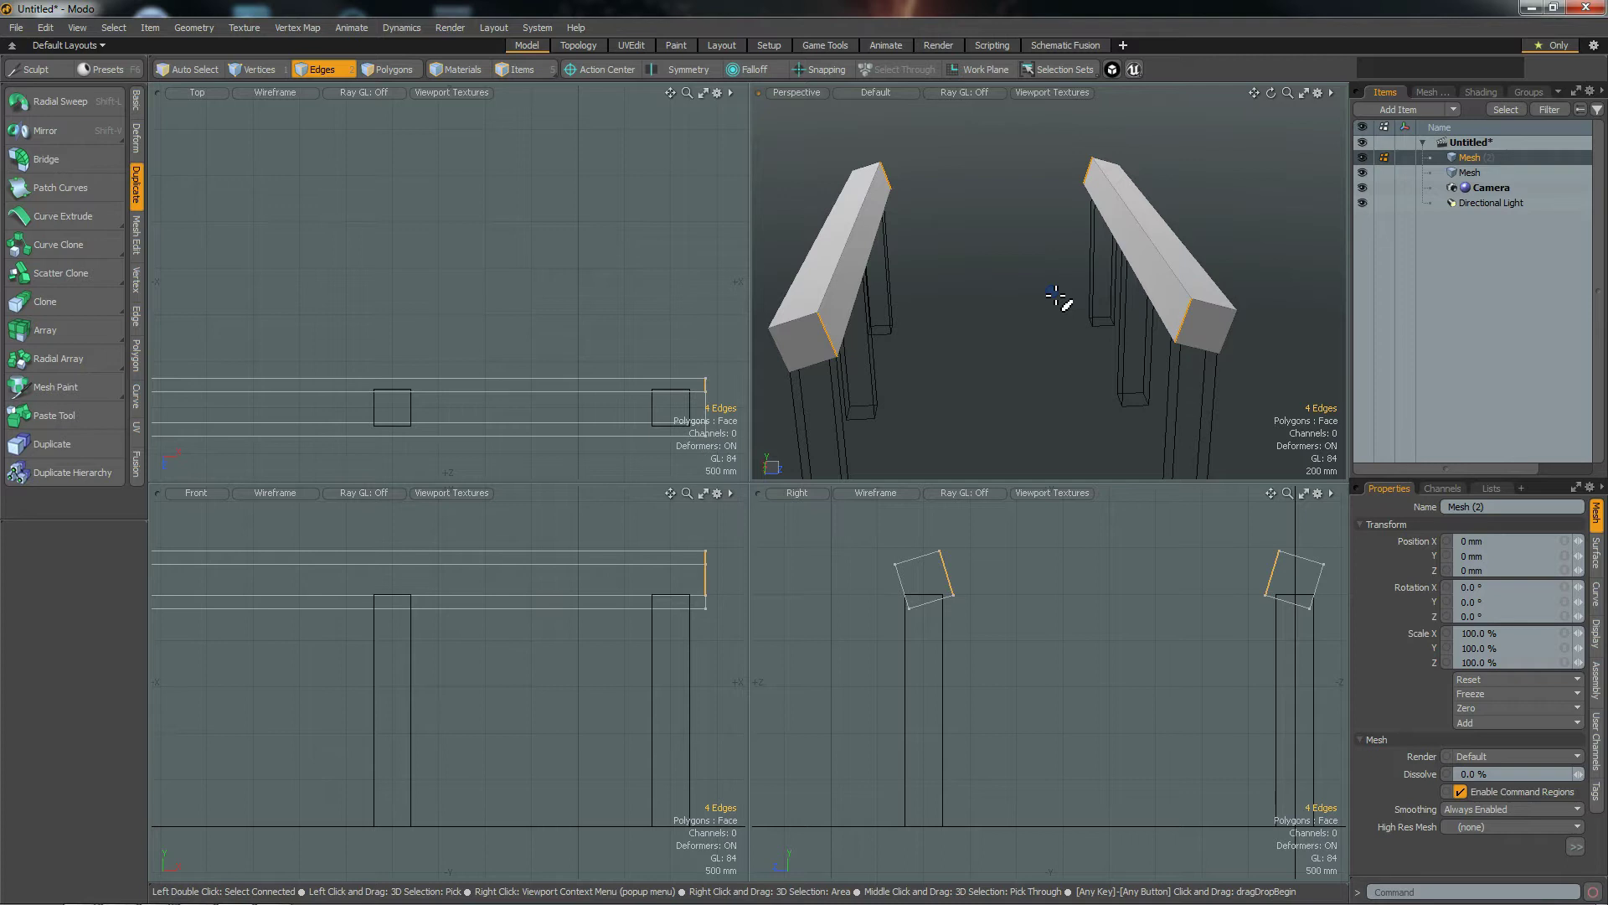
key("alt")
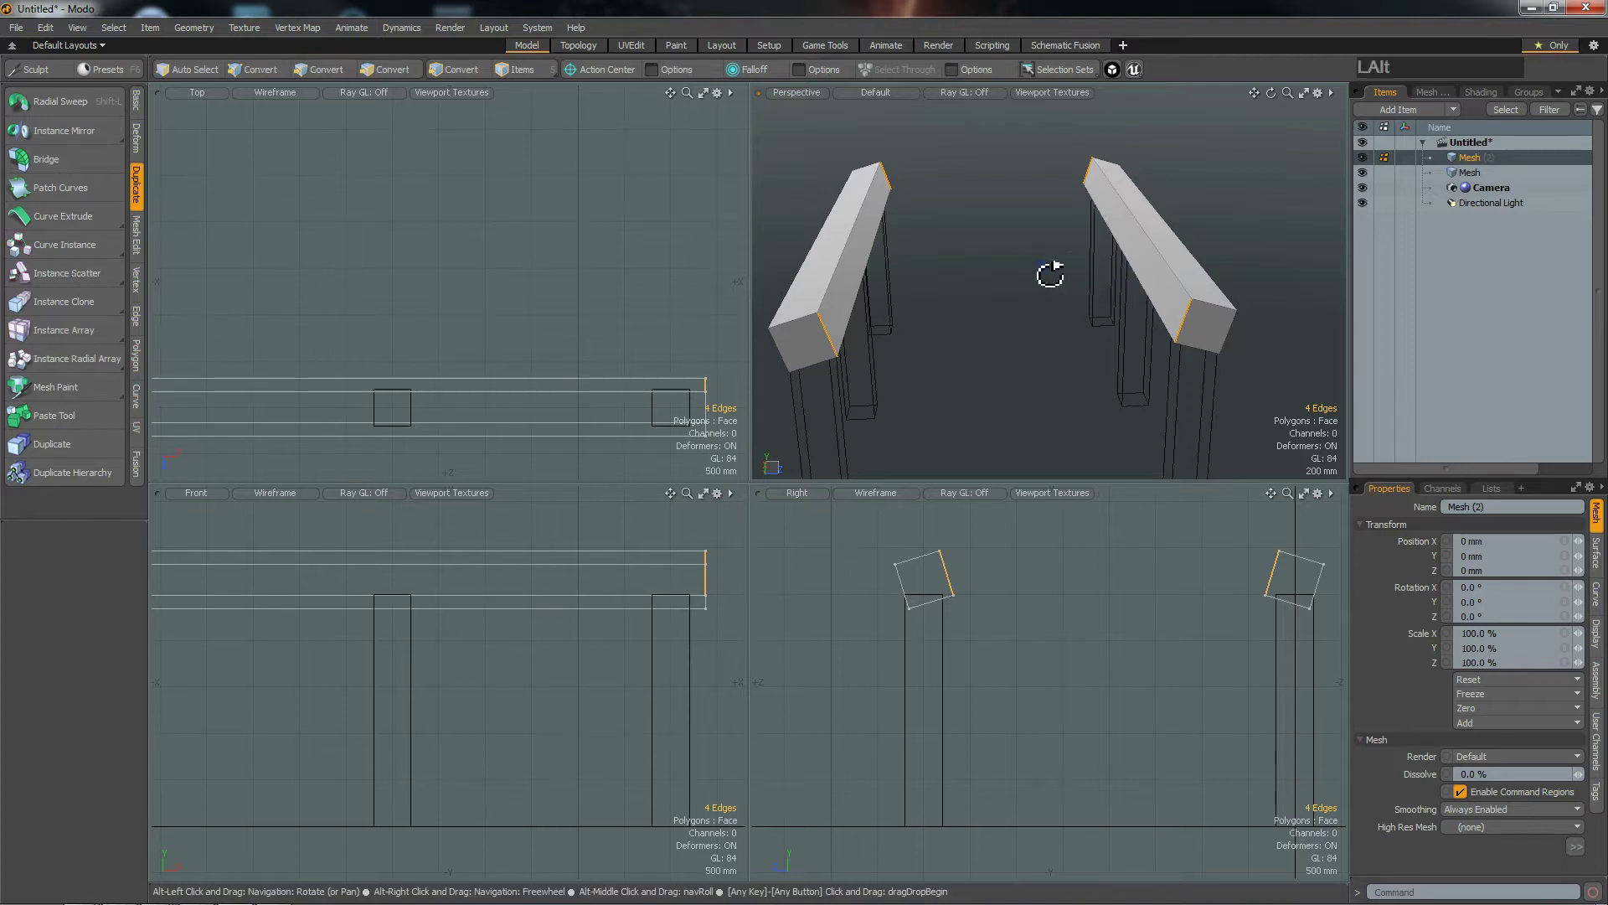
mouse_move(1097, 603)
left_mouse_down("alt")
mouse_move(1037, 657)
mouse_move(1072, 610)
left_mouse_up("alt")
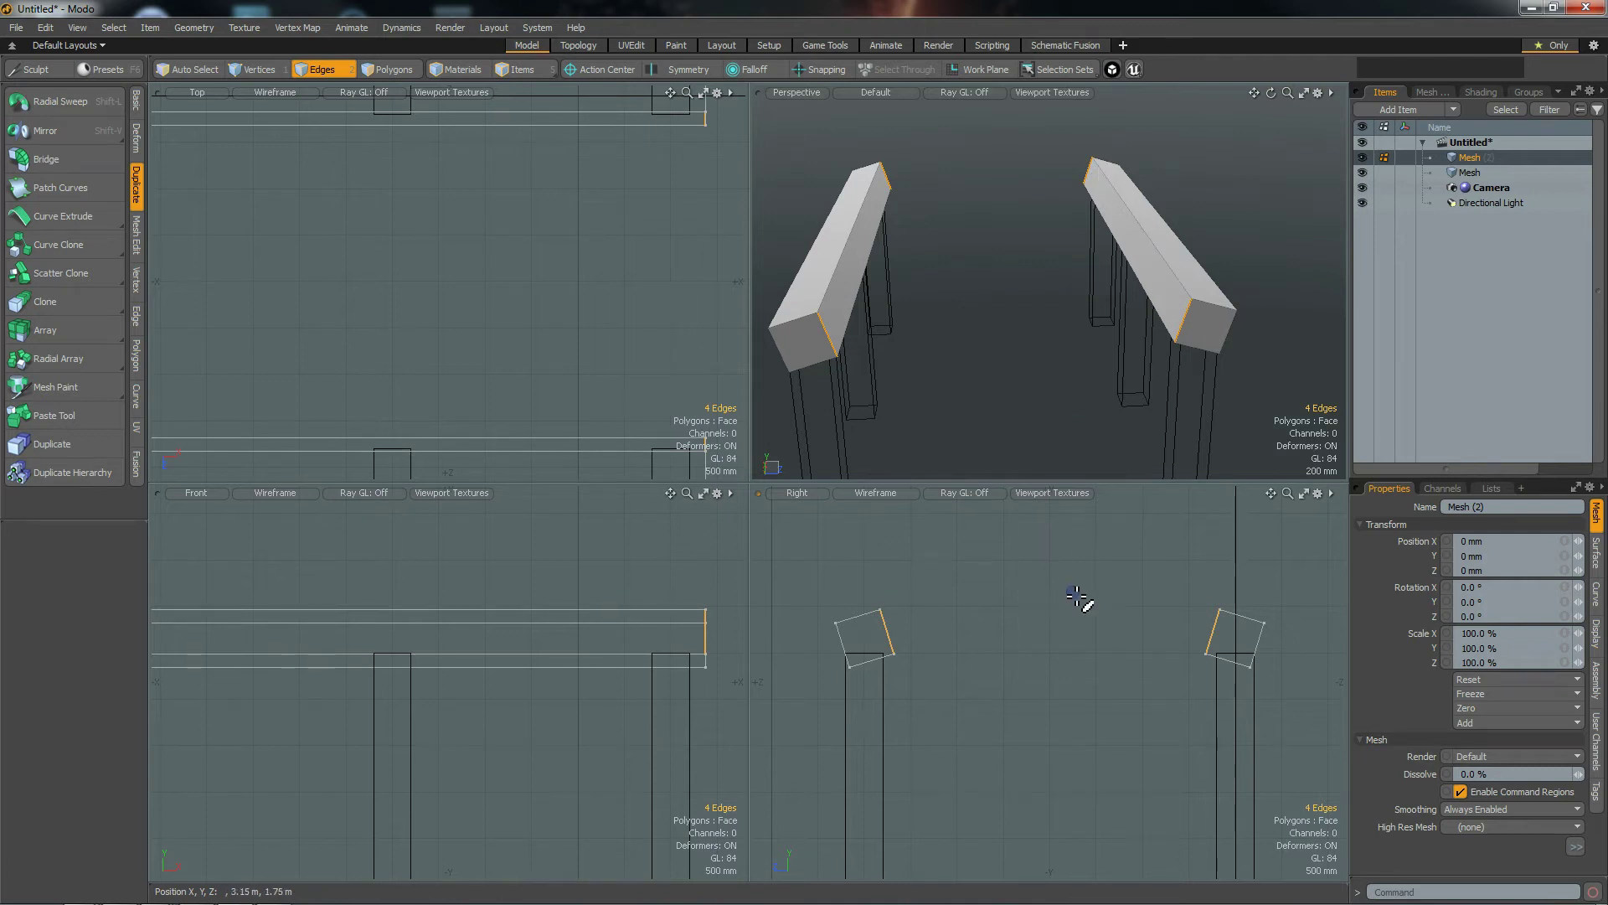
Step: Loop Slice the inward-facing sides of both beams, limited to the selected edges, with a count of 2 uniformly spaced slices
key("alt+c")
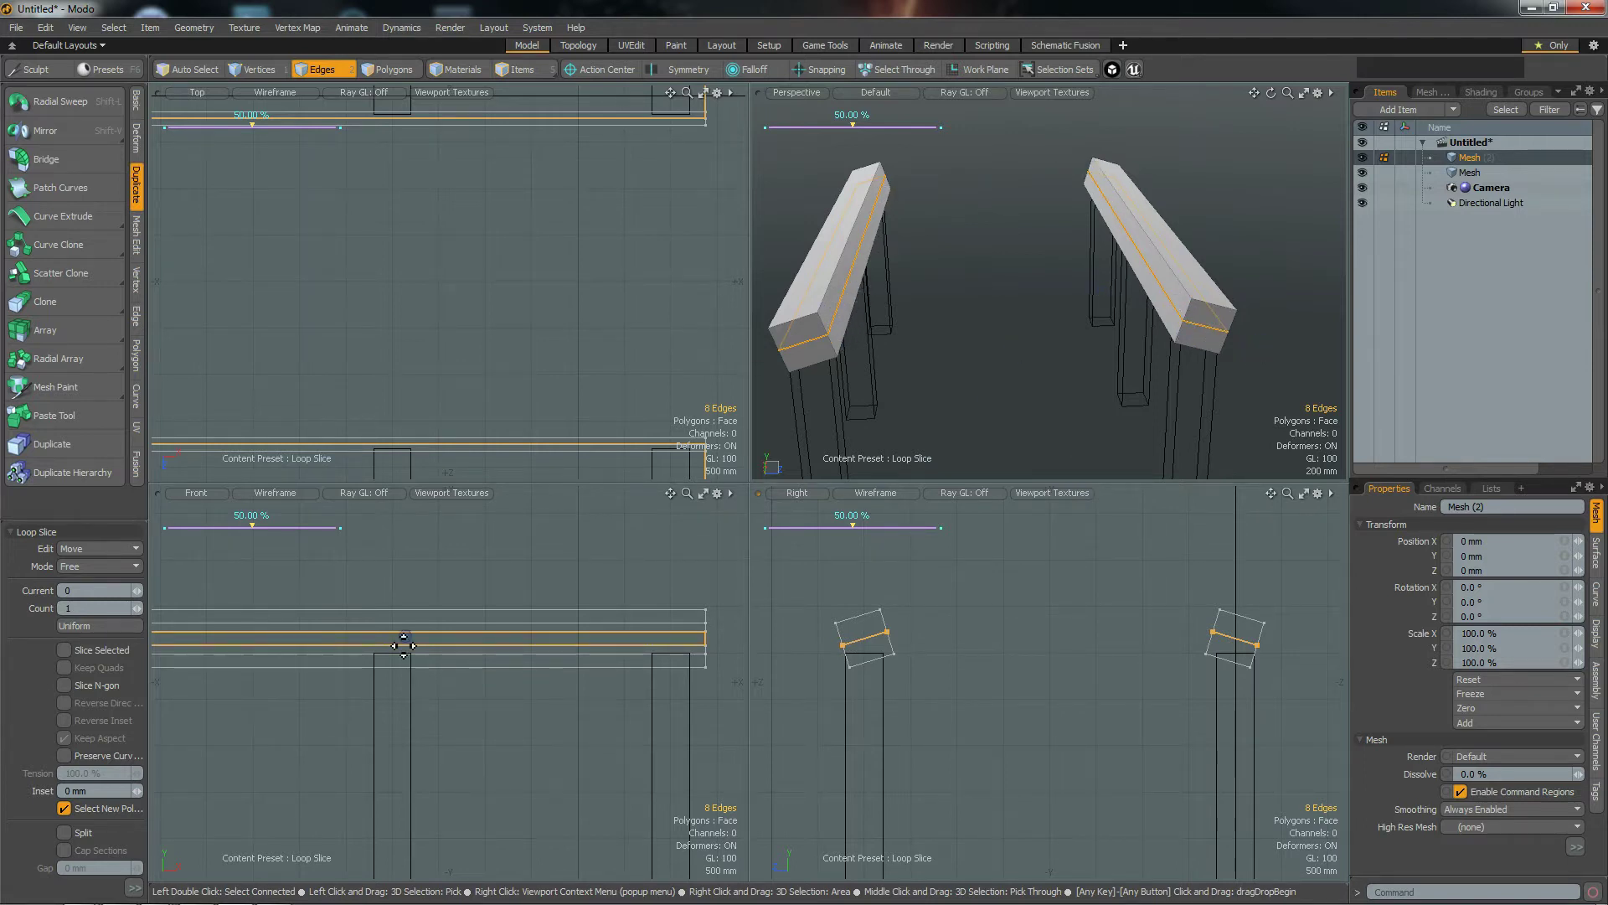
left_click(64, 650)
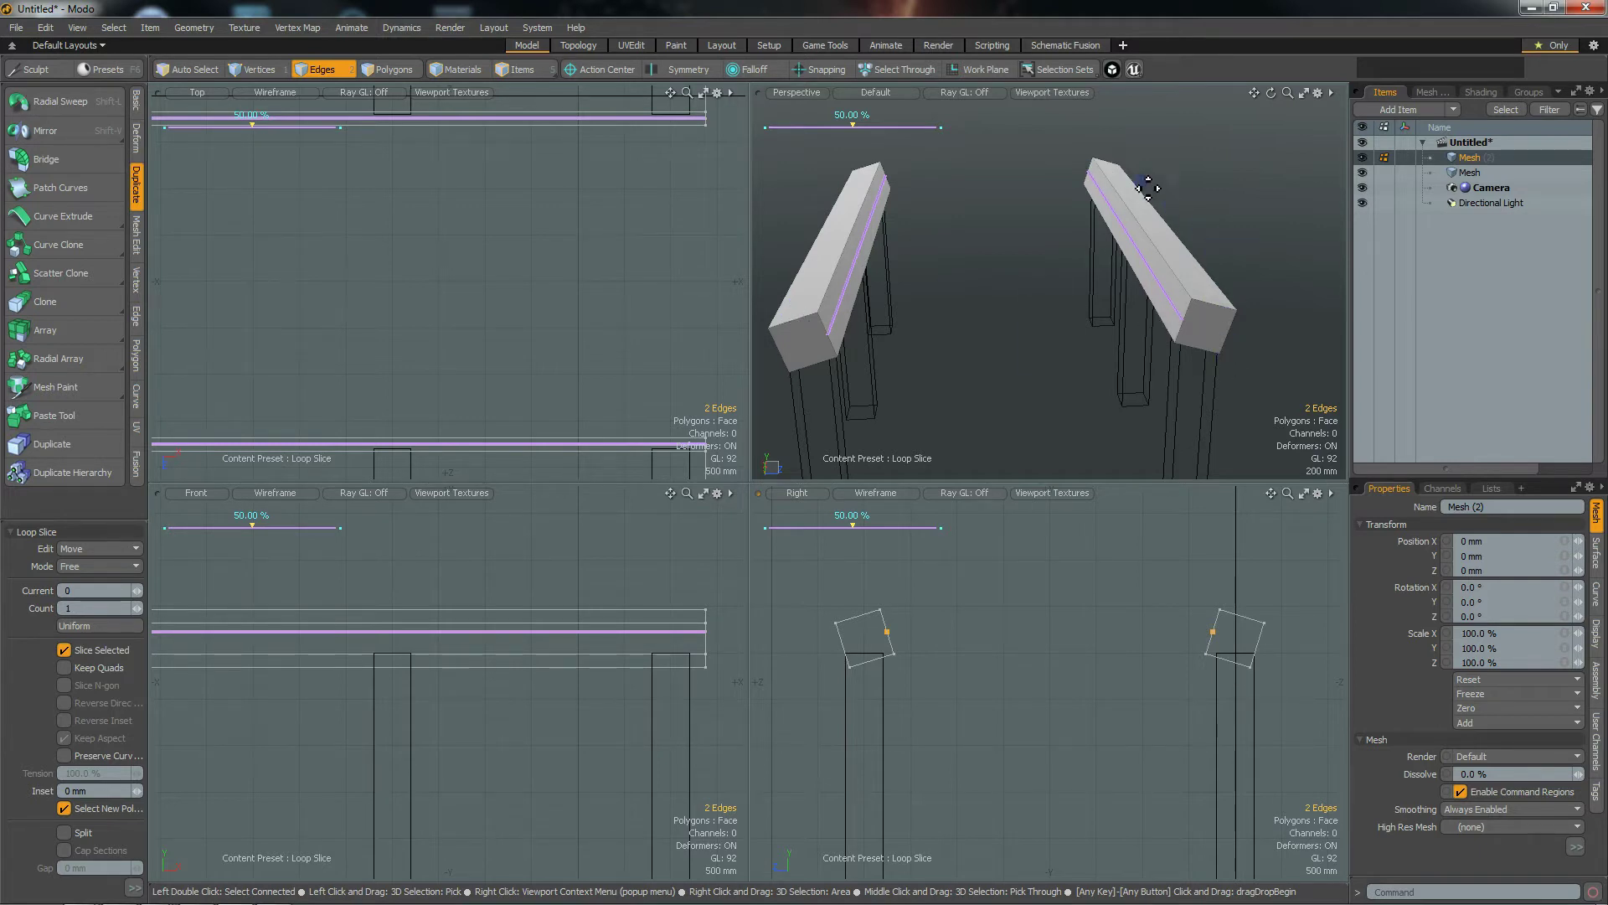
scroll(1169, 285, "up", 2)
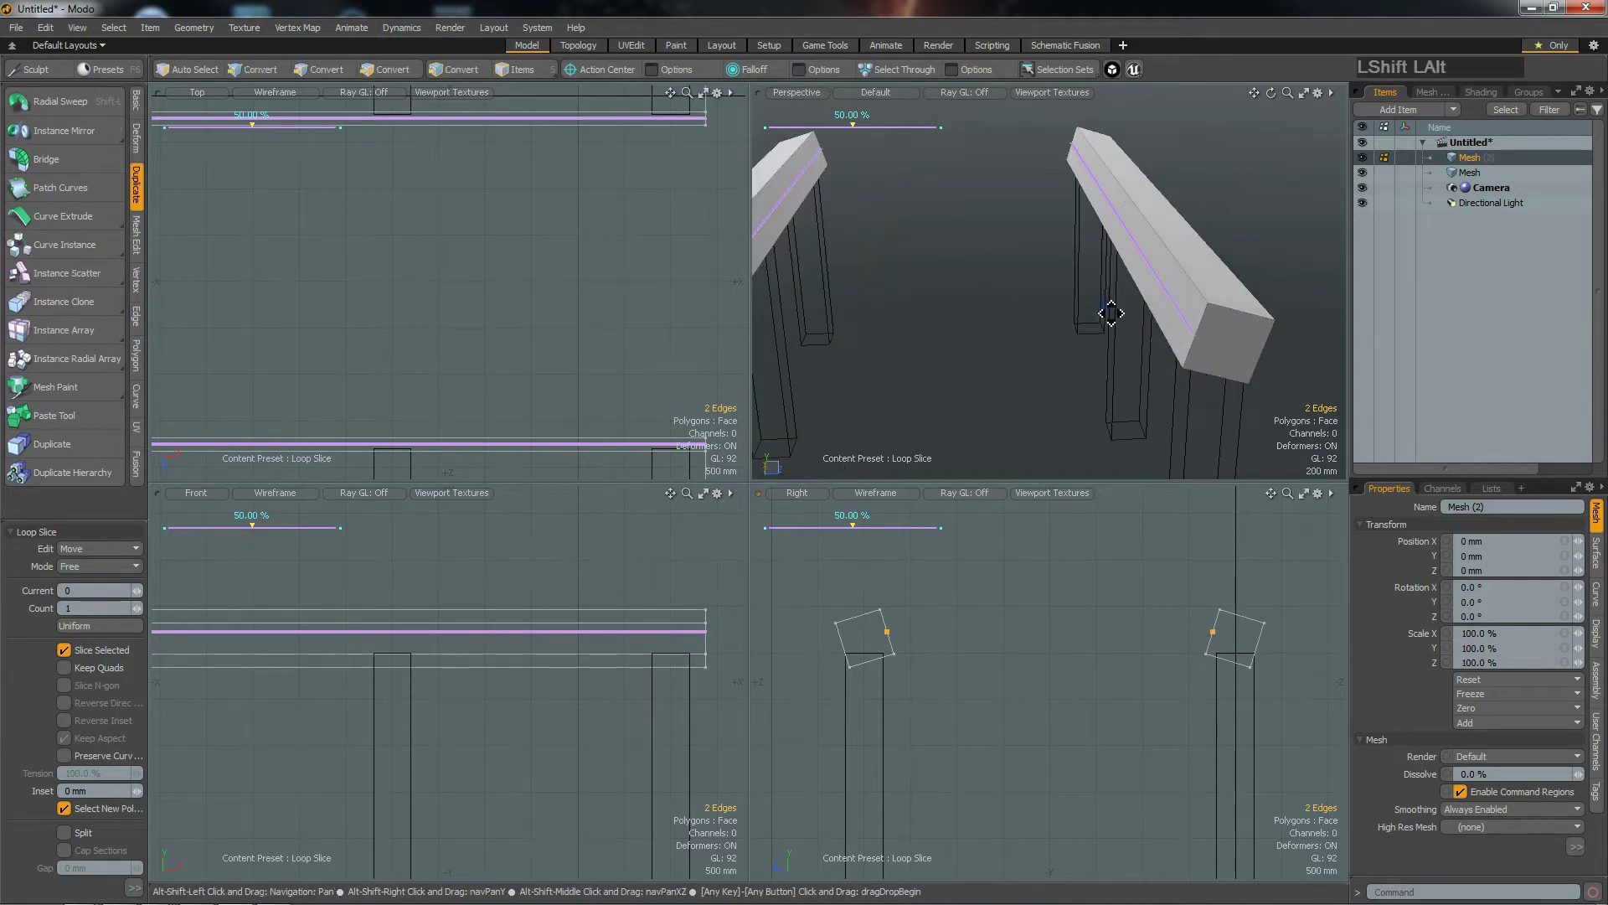
left_click_drag(1112, 313, 1132, 320, "alt+shift")
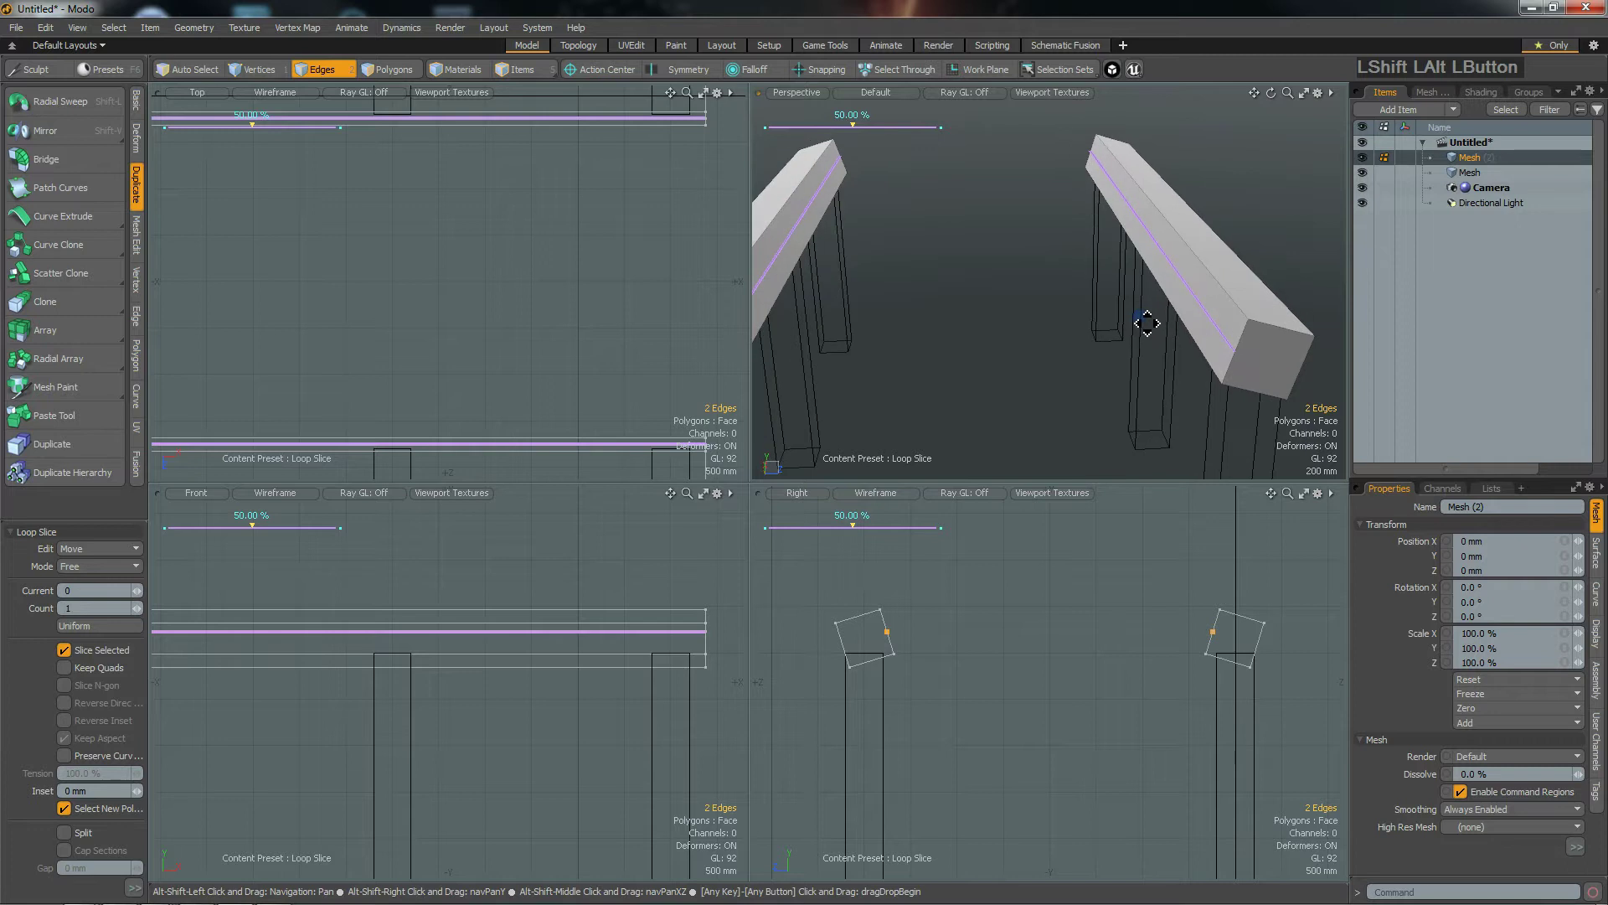
left_click(141, 614)
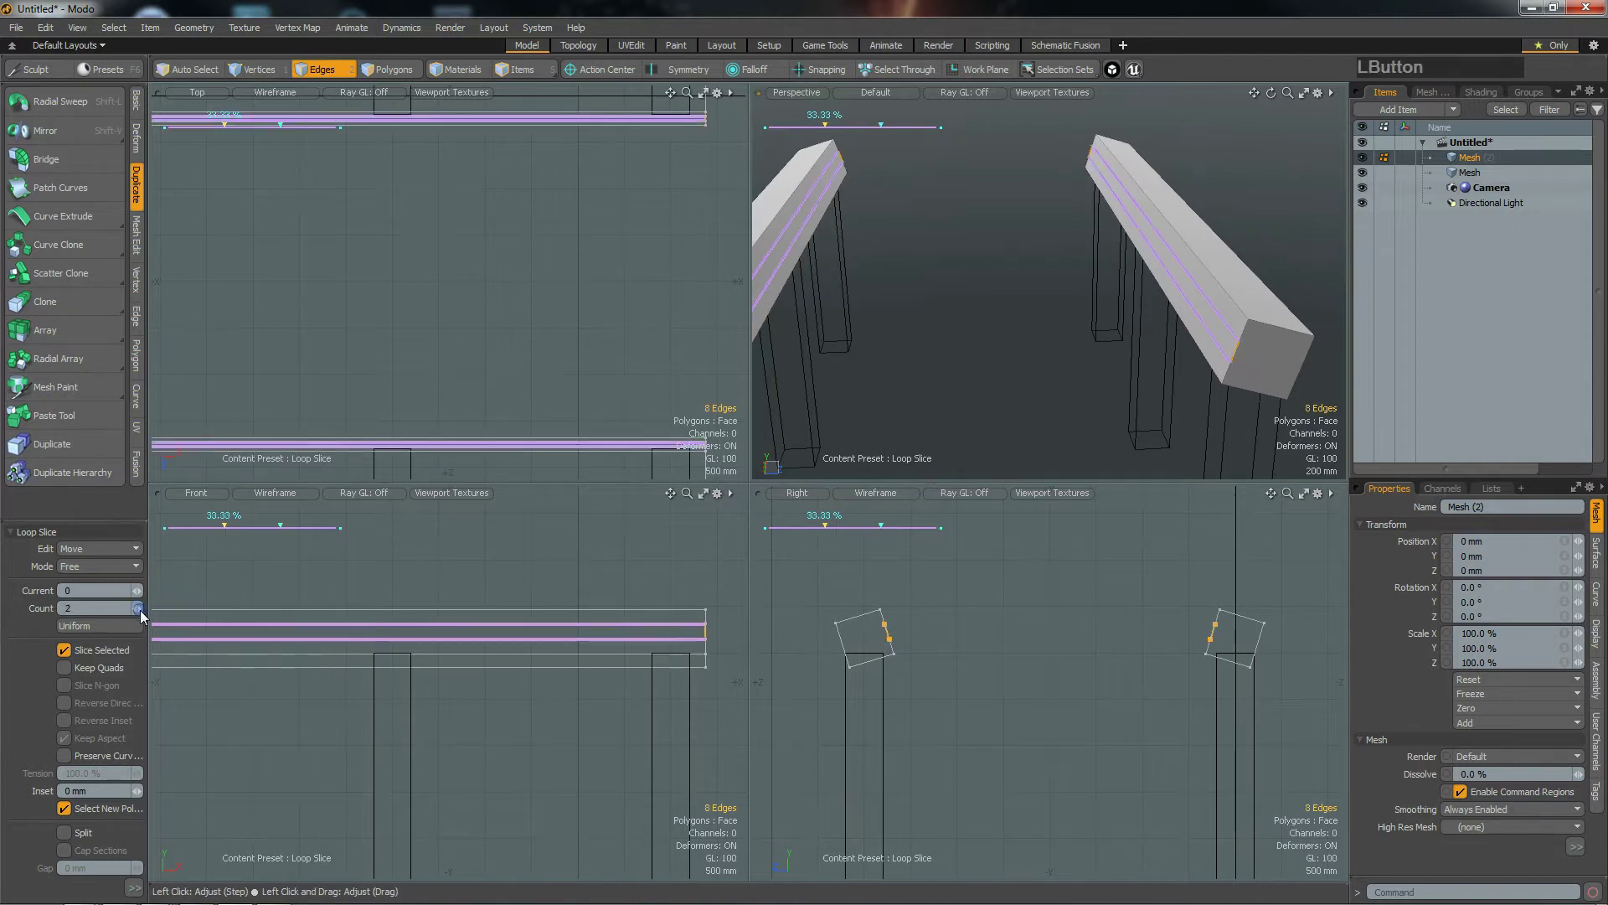
left_click_drag(1148, 319, 1189, 319, "alt")
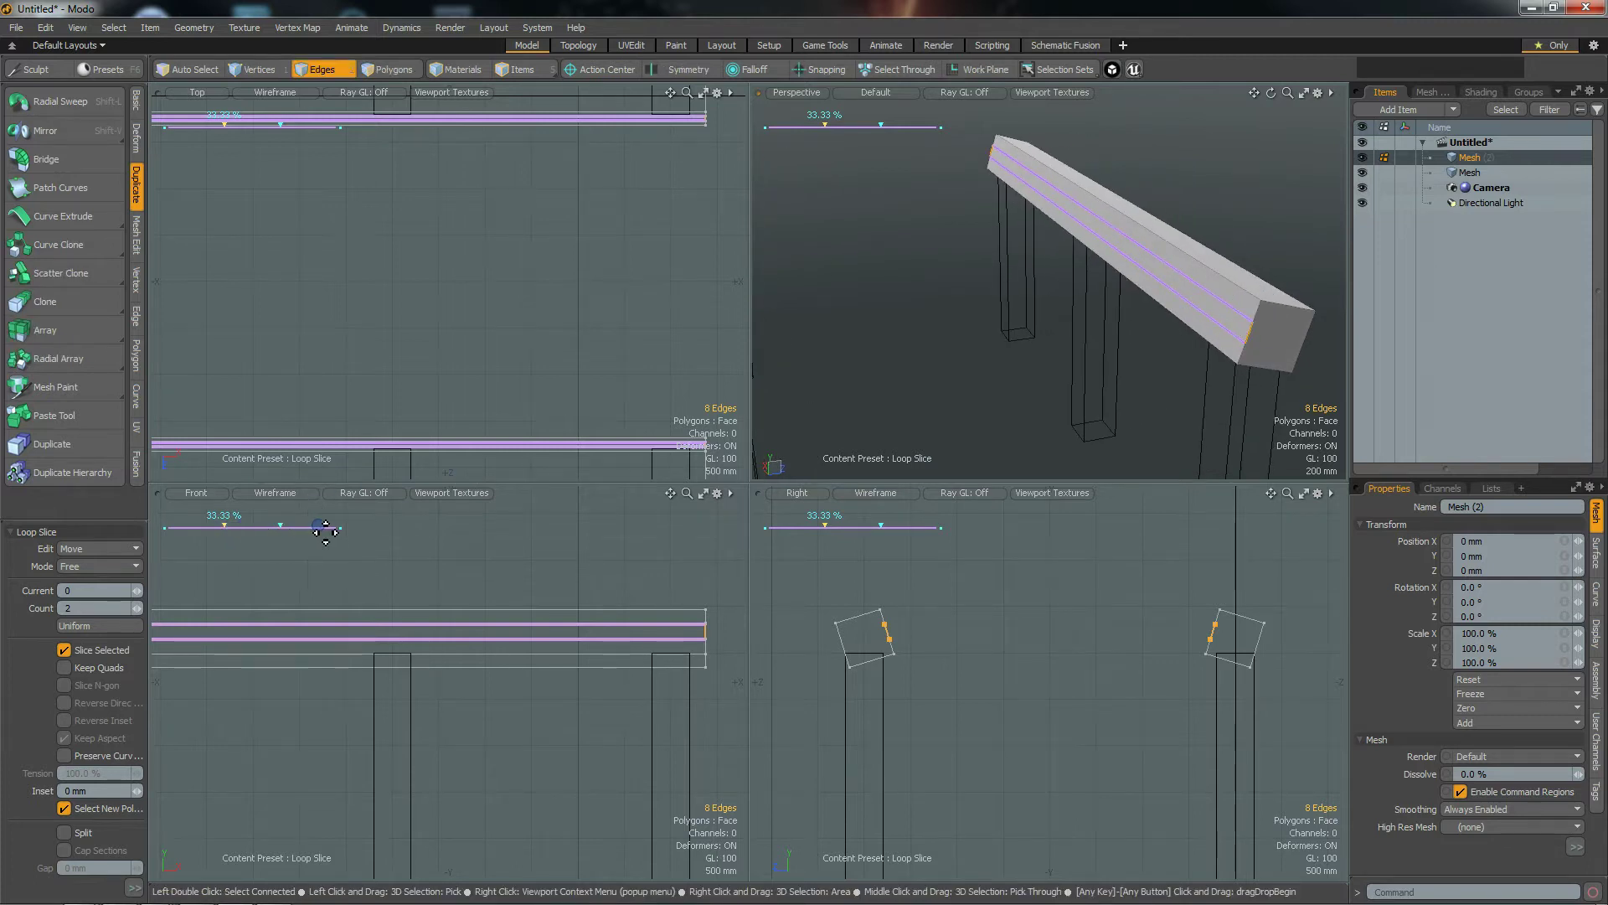
left_click(119, 626)
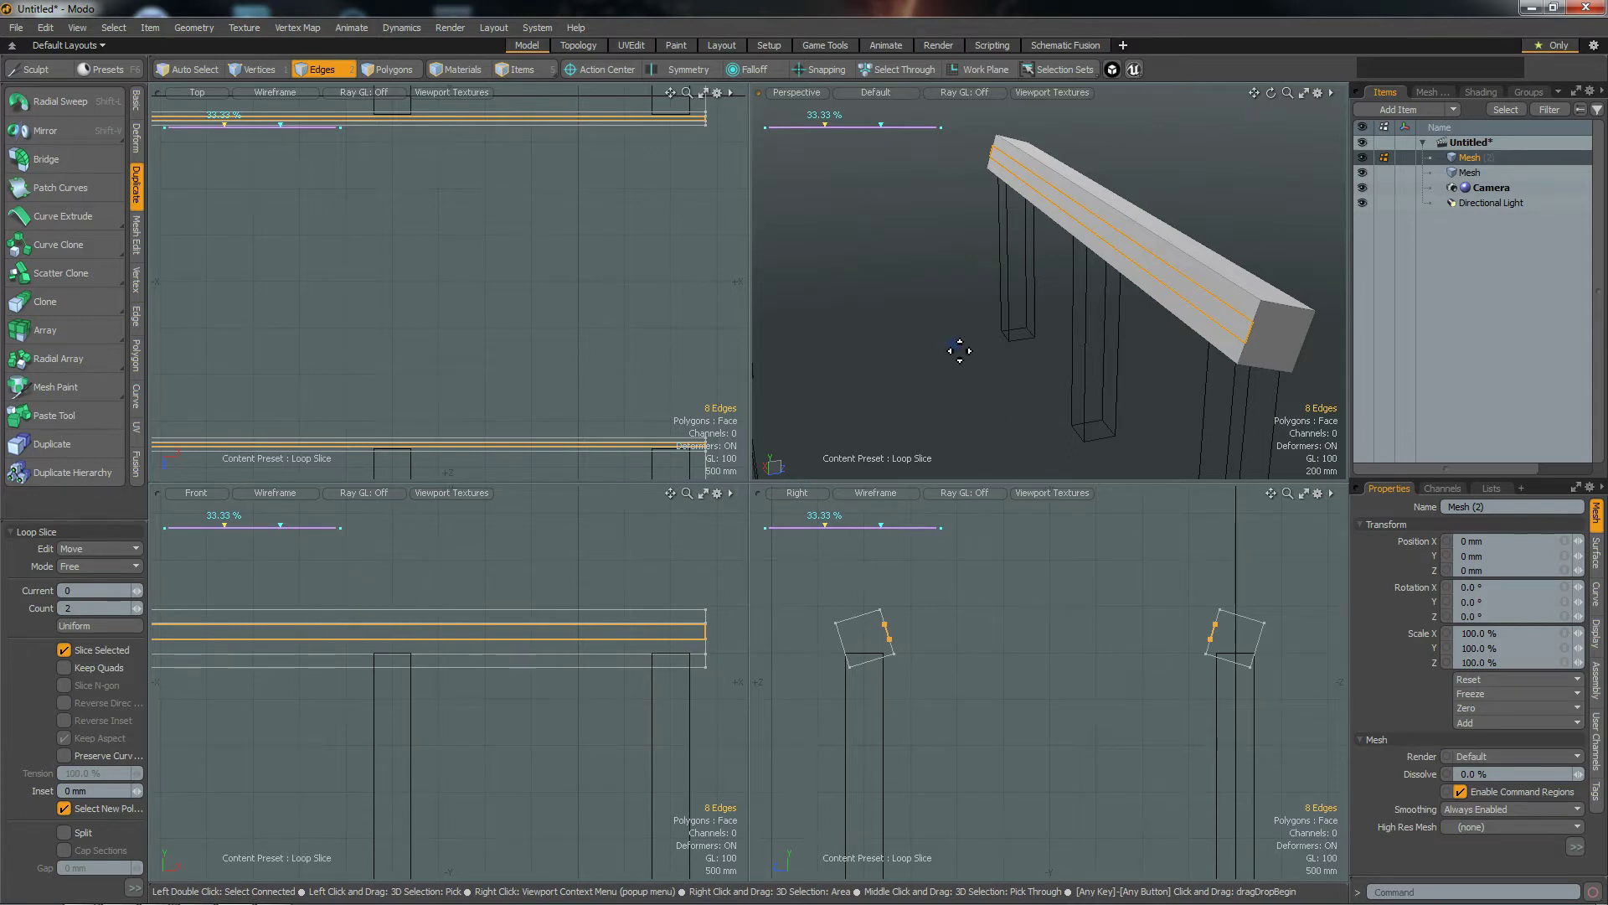
Step: Move the first slice to 15.5% and the second to 44%, and finish the loop slice
left_click_drag(1045, 309, 980, 273, "alt")
left_click_drag(1002, 348, 861, 359, "alt")
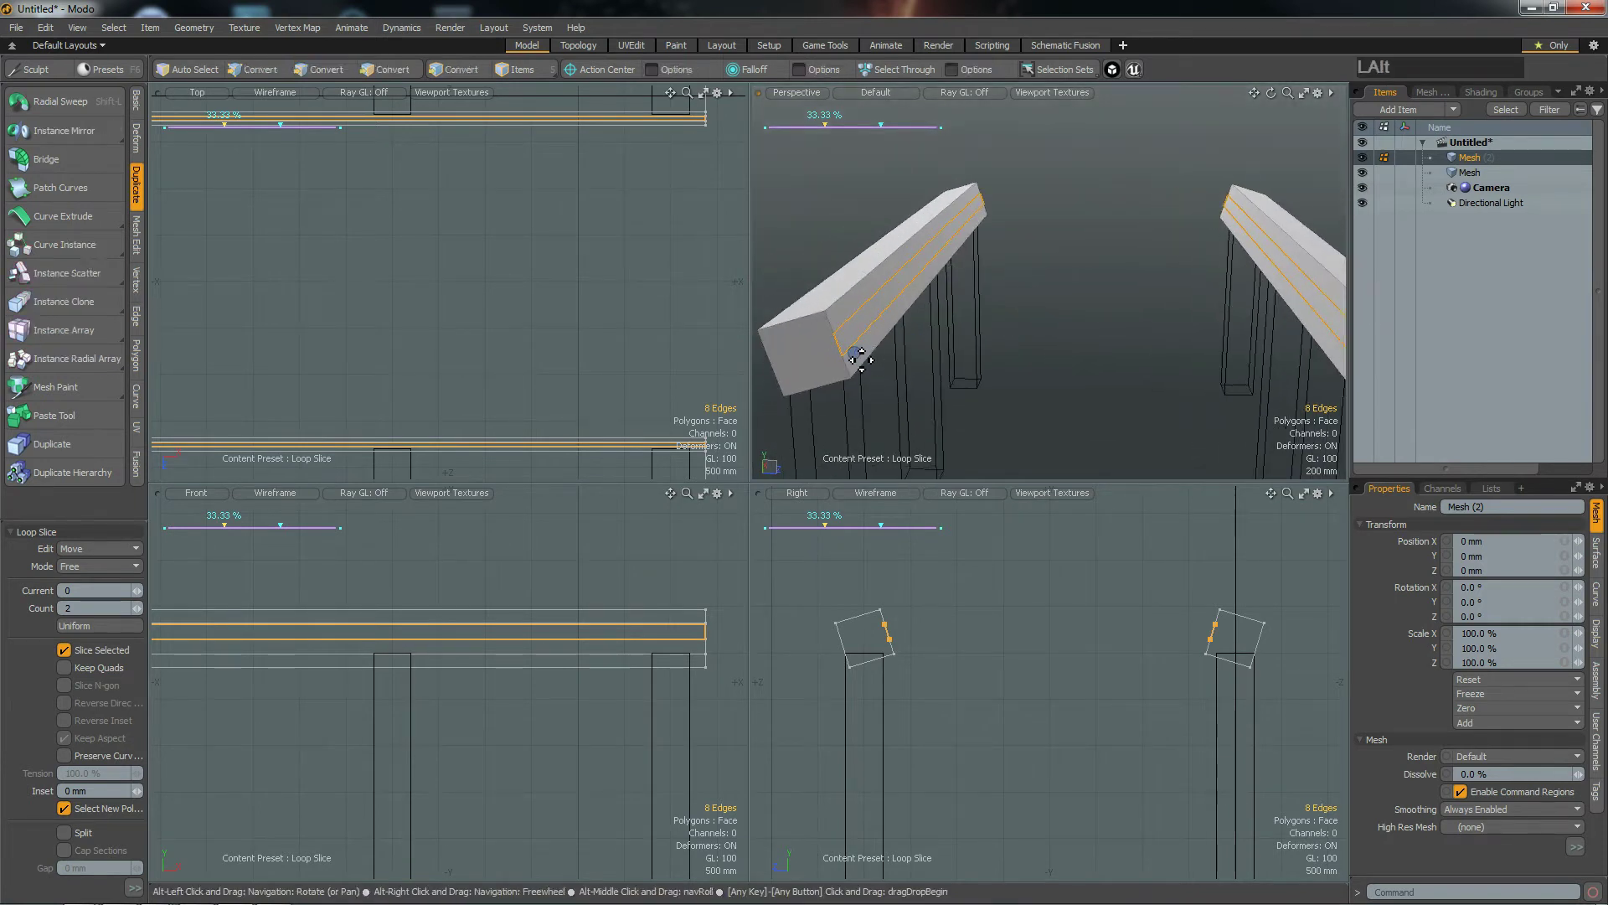
scroll(860, 358, "up", 4)
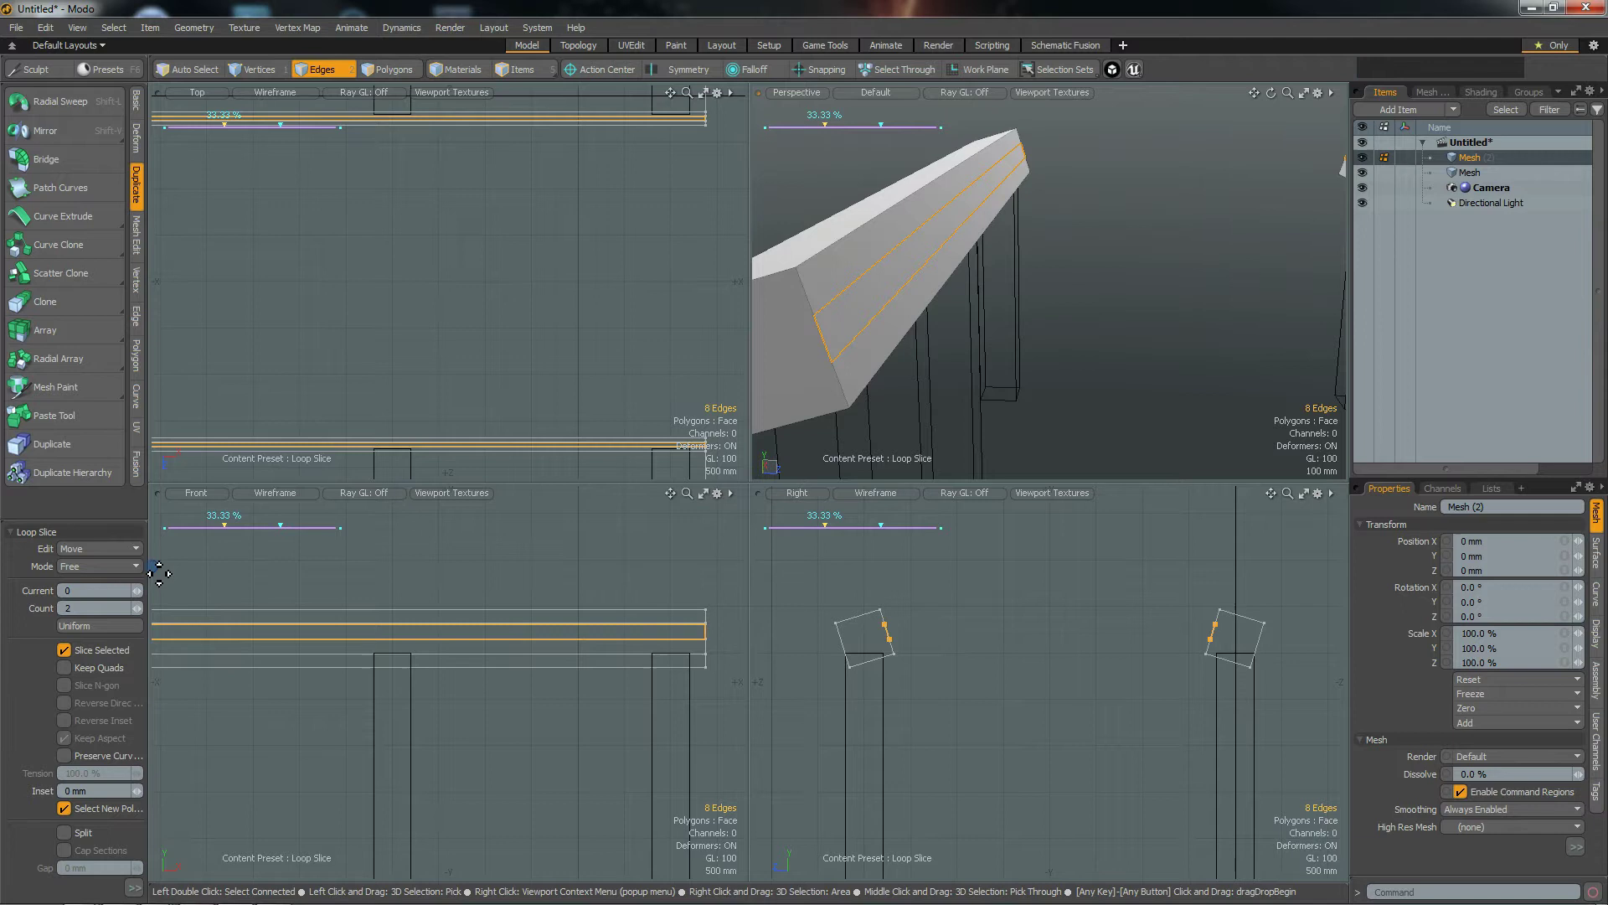
left_click_drag(229, 529, 225, 524)
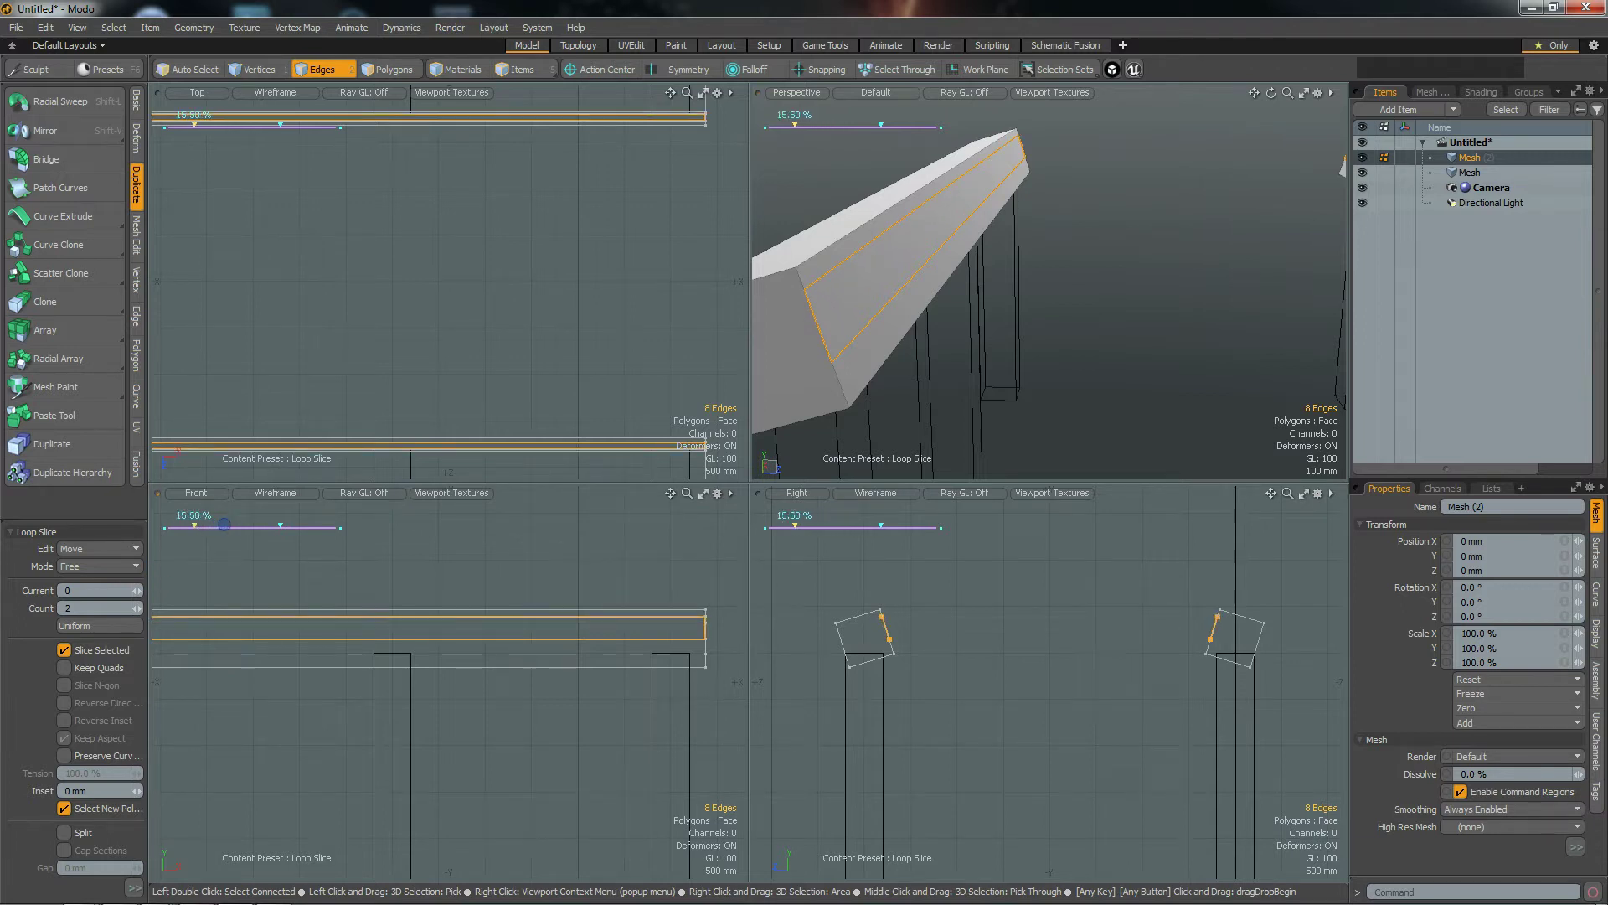
mouse_move(281, 528)
left_mouse_down()
mouse_move(252, 526)
mouse_move(280, 523)
left_mouse_up()
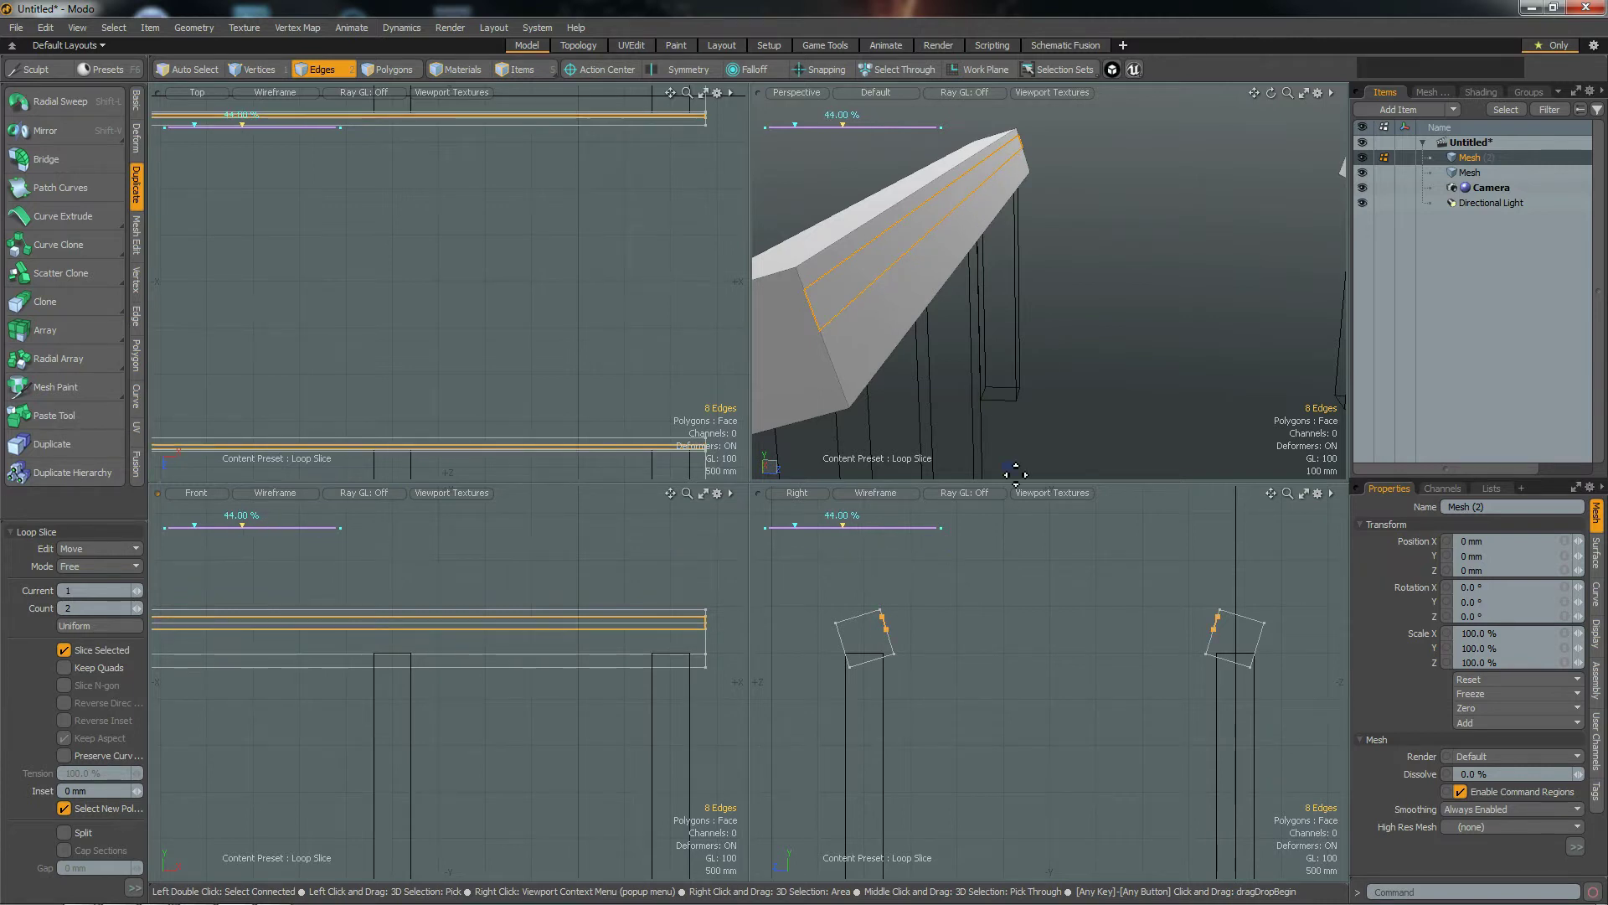
key("space")
Step: Convert the sliced edges to a polygon selection and bridge the two inner strips to form a slab between the beams
left_click_drag(1008, 352, 1077, 362, "alt+shift")
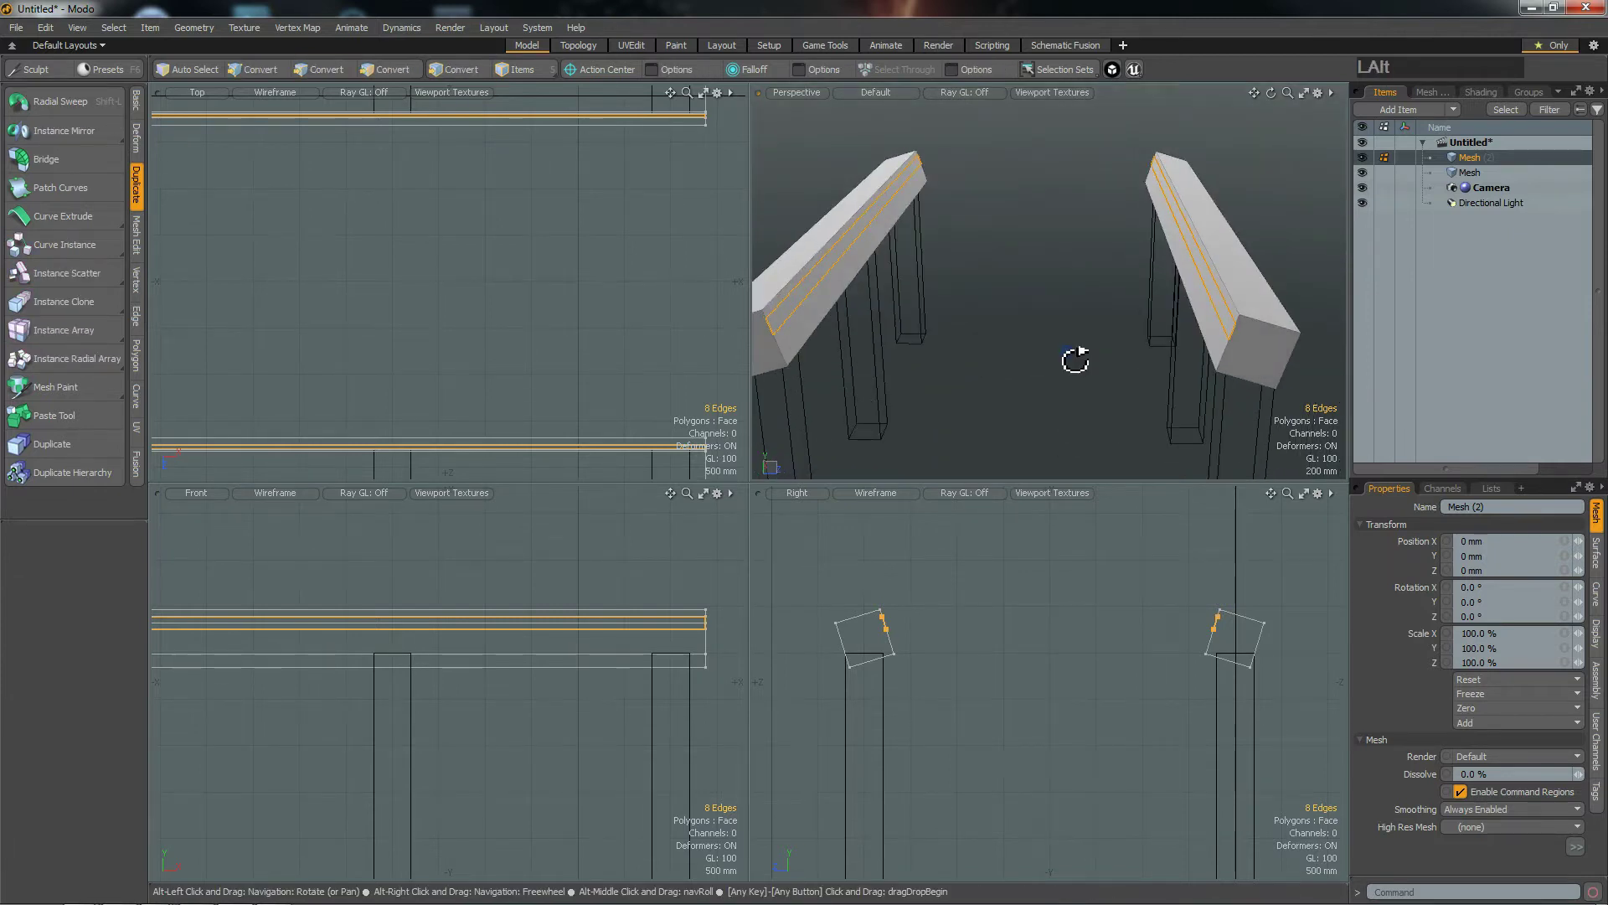
key("alt+3")
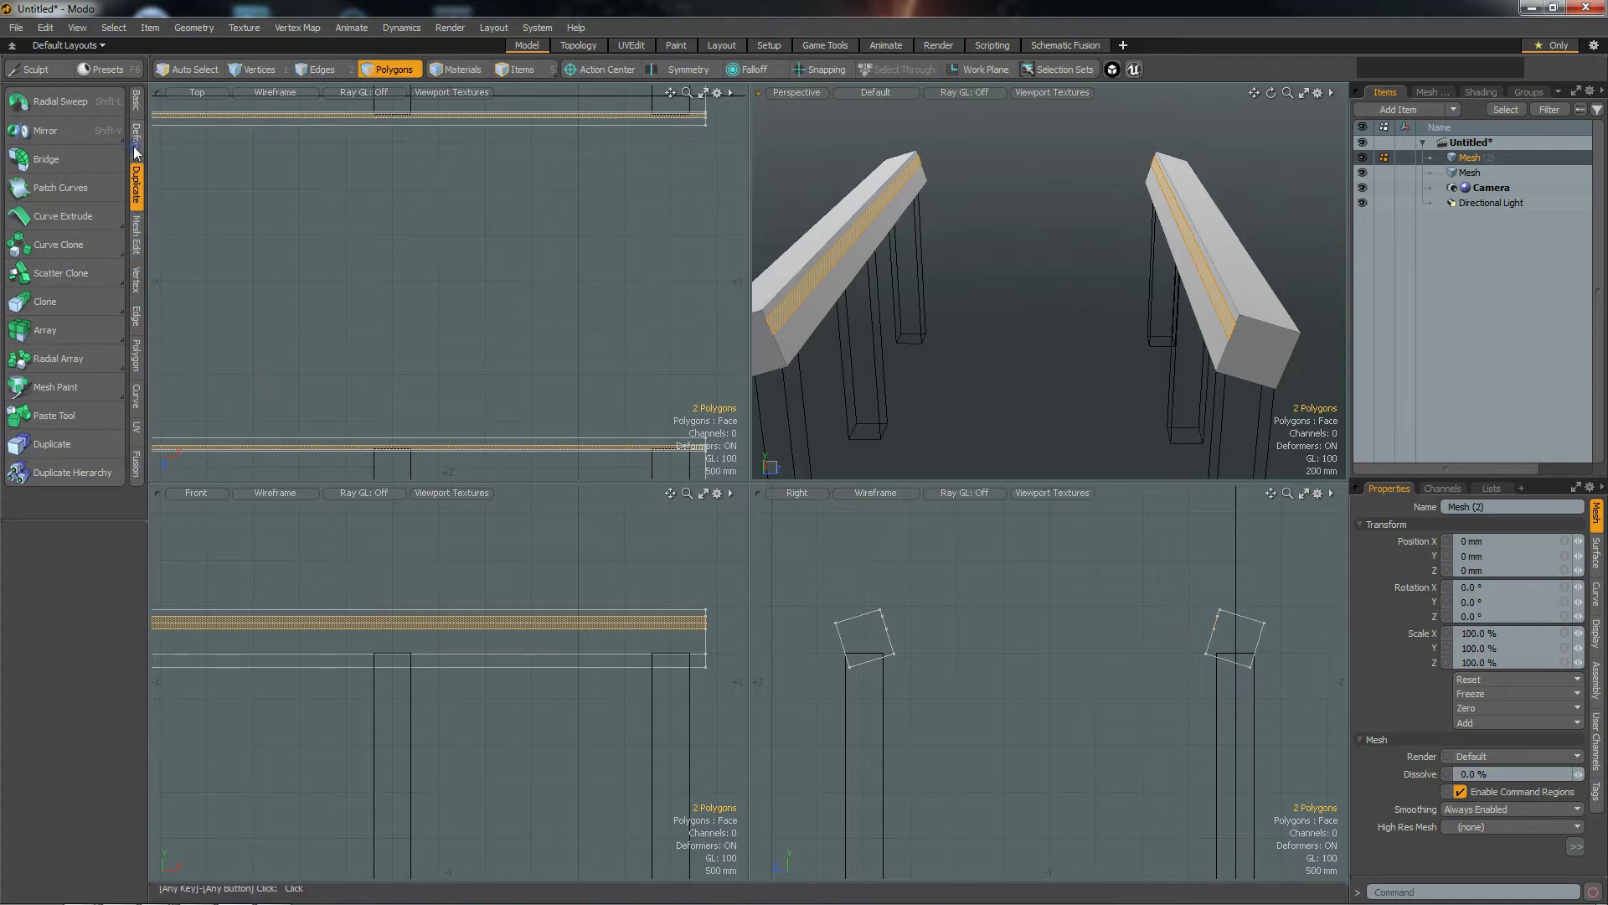
left_click(135, 105)
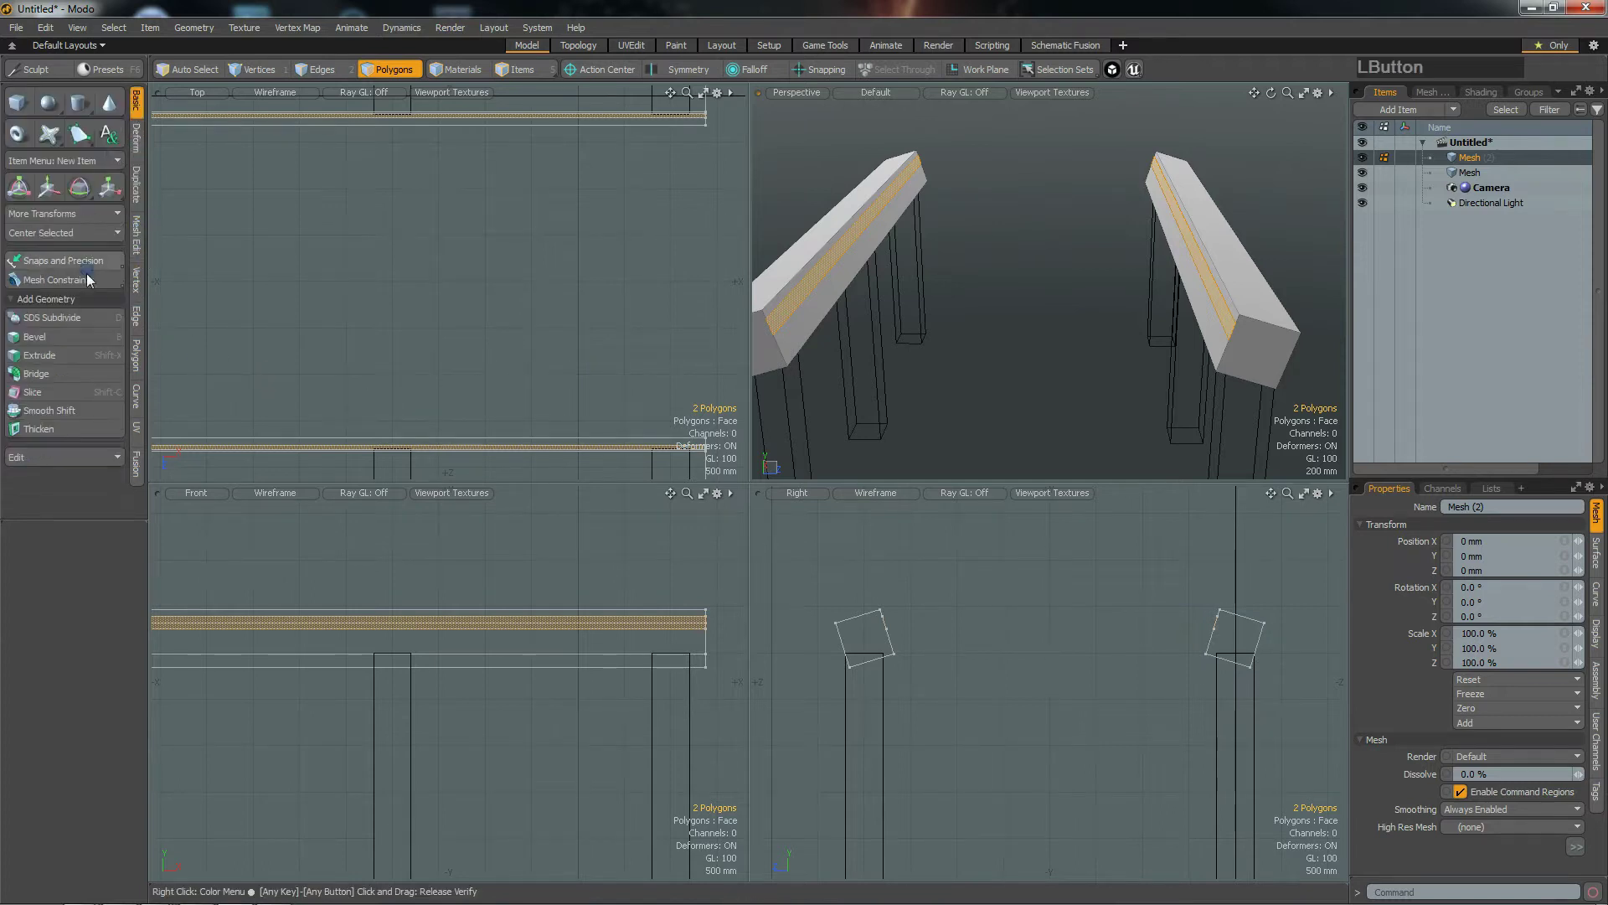
left_click(51, 373)
left_click(1007, 603)
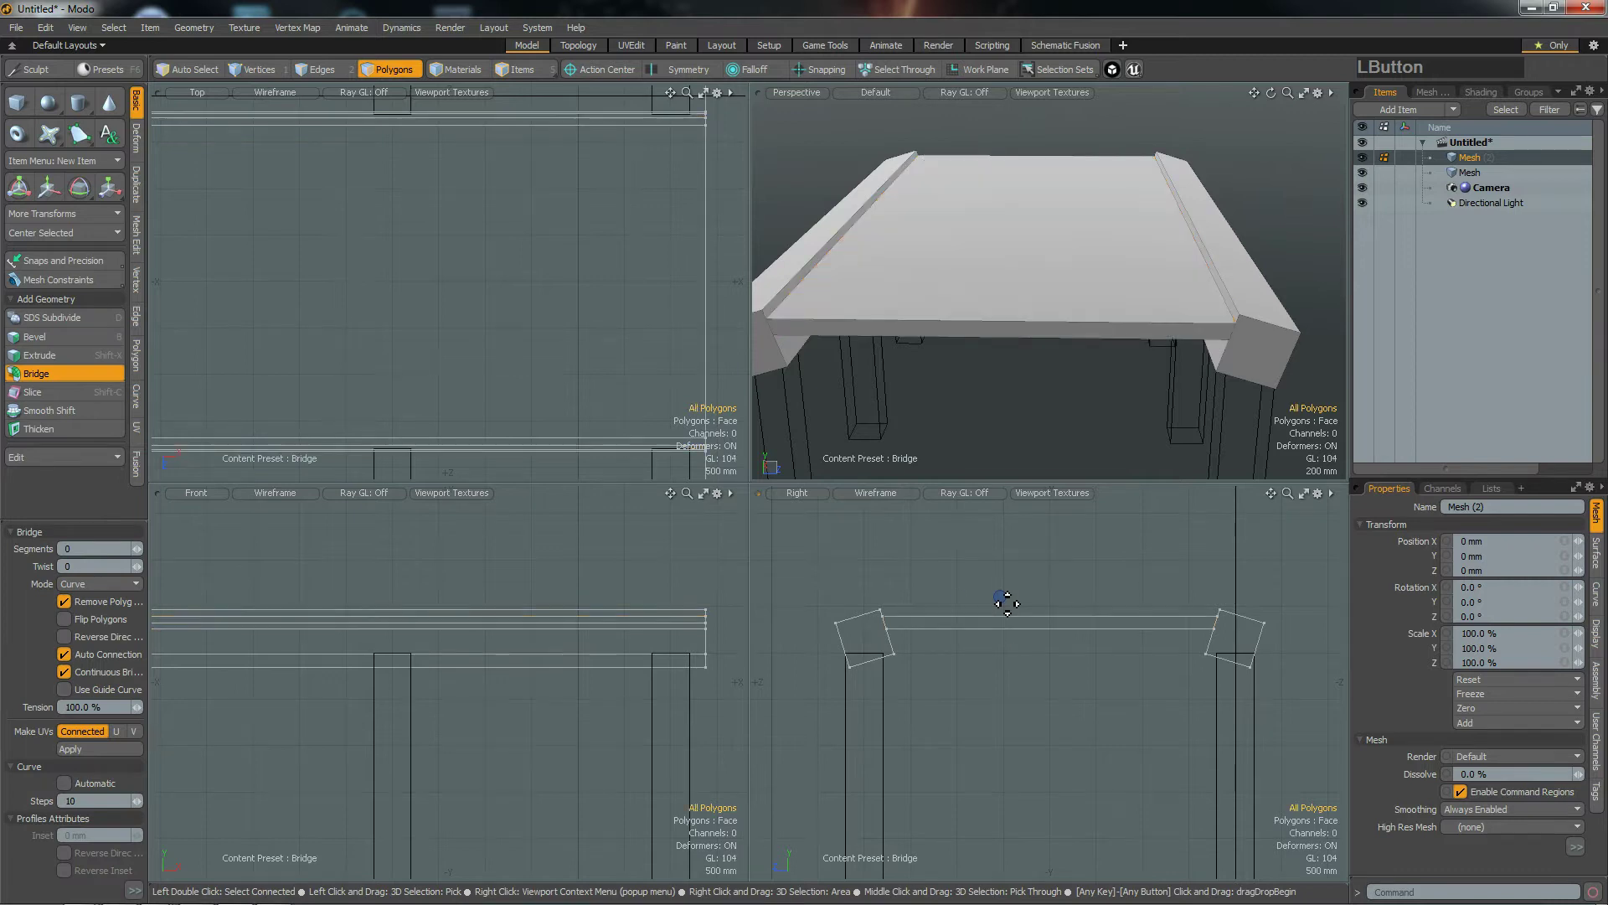
left_click_drag(1059, 374, 1091, 359, "alt")
left_click_drag(504, 566, 226, 604, "alt")
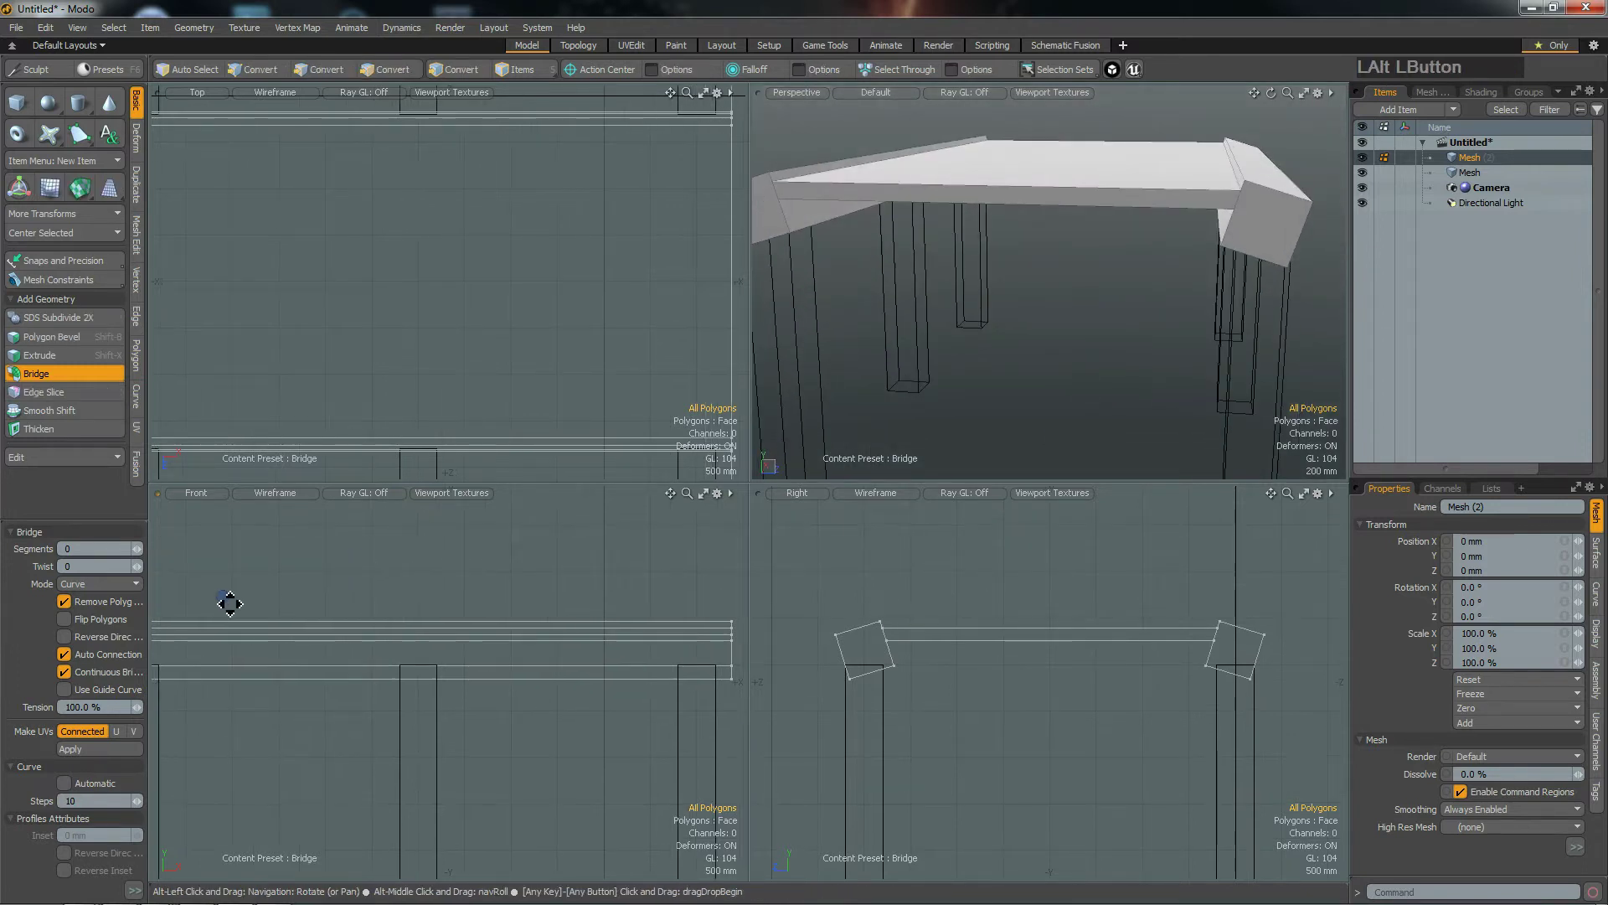
Step: Raise the bridge's segments to 2 and on to 17, and examine the arched slab
left_click(138, 549)
left_click(138, 549)
left_click(138, 550)
left_click(138, 554)
left_click(138, 554)
mouse_move(1051, 253)
left_mouse_down("alt")
mouse_move(1116, 228)
mouse_move(1068, 187)
mouse_move(1038, 247)
left_mouse_up("alt")
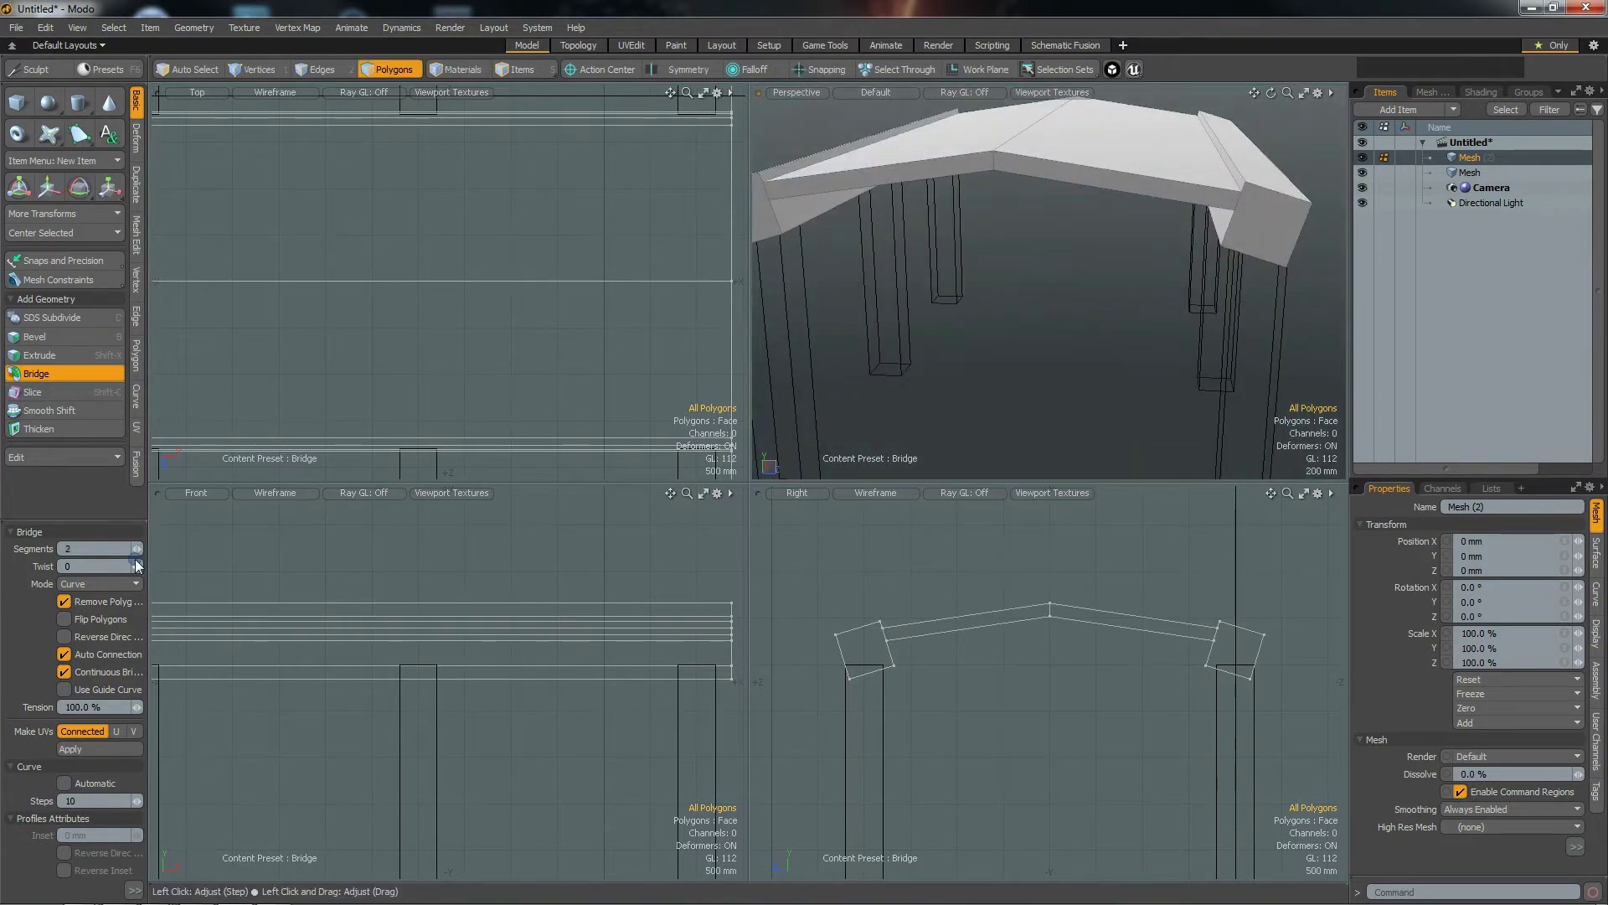
mouse_move(138, 553)
left_mouse_down()
mouse_move(167, 553)
mouse_move(141, 567)
left_mouse_up()
left_click_drag(1078, 259, 931, 259, "alt")
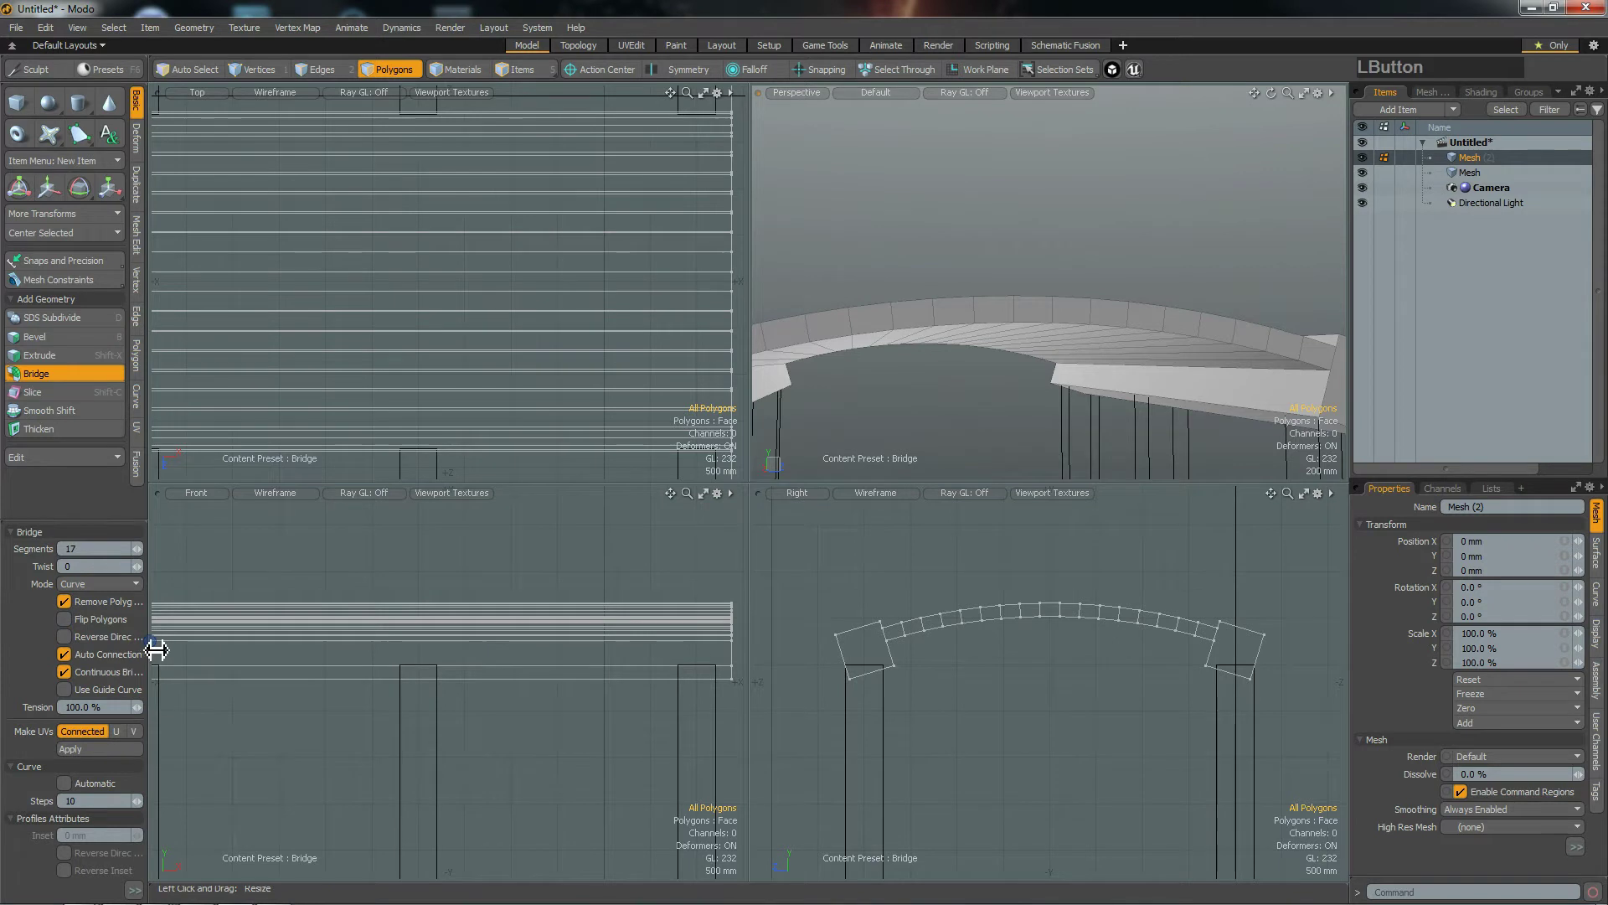
Step: Widen the tool options and try Flip Polygons and Reverse Direction on the bridge, switching each off again
left_click_drag(156, 650, 163, 649)
left_click_drag(951, 298, 1010, 341, "alt")
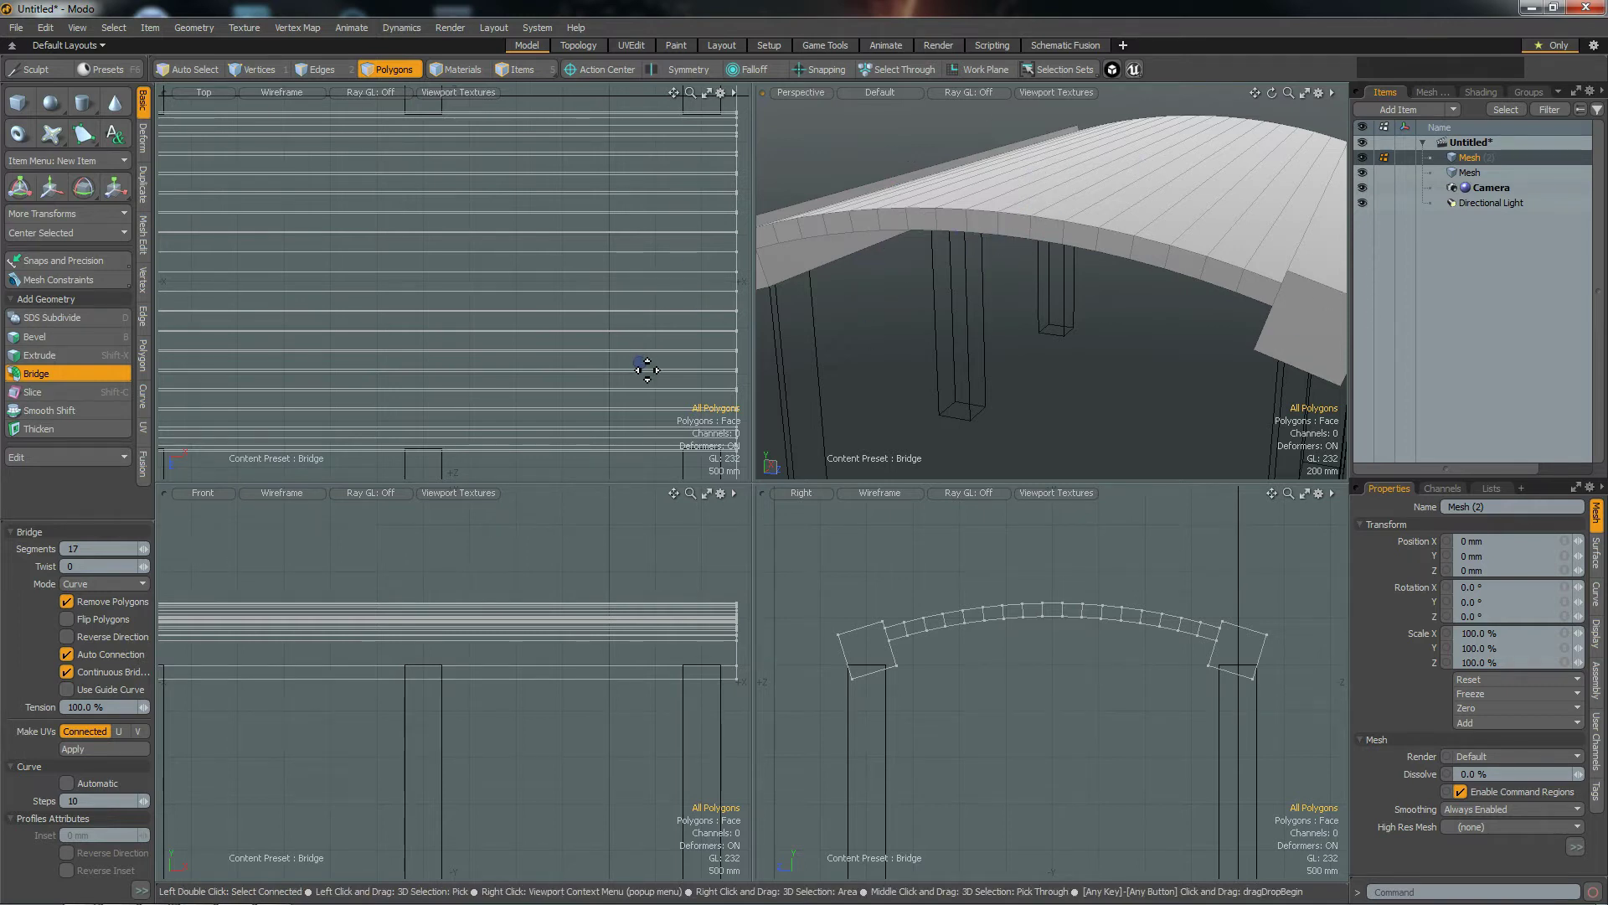
left_click(67, 619)
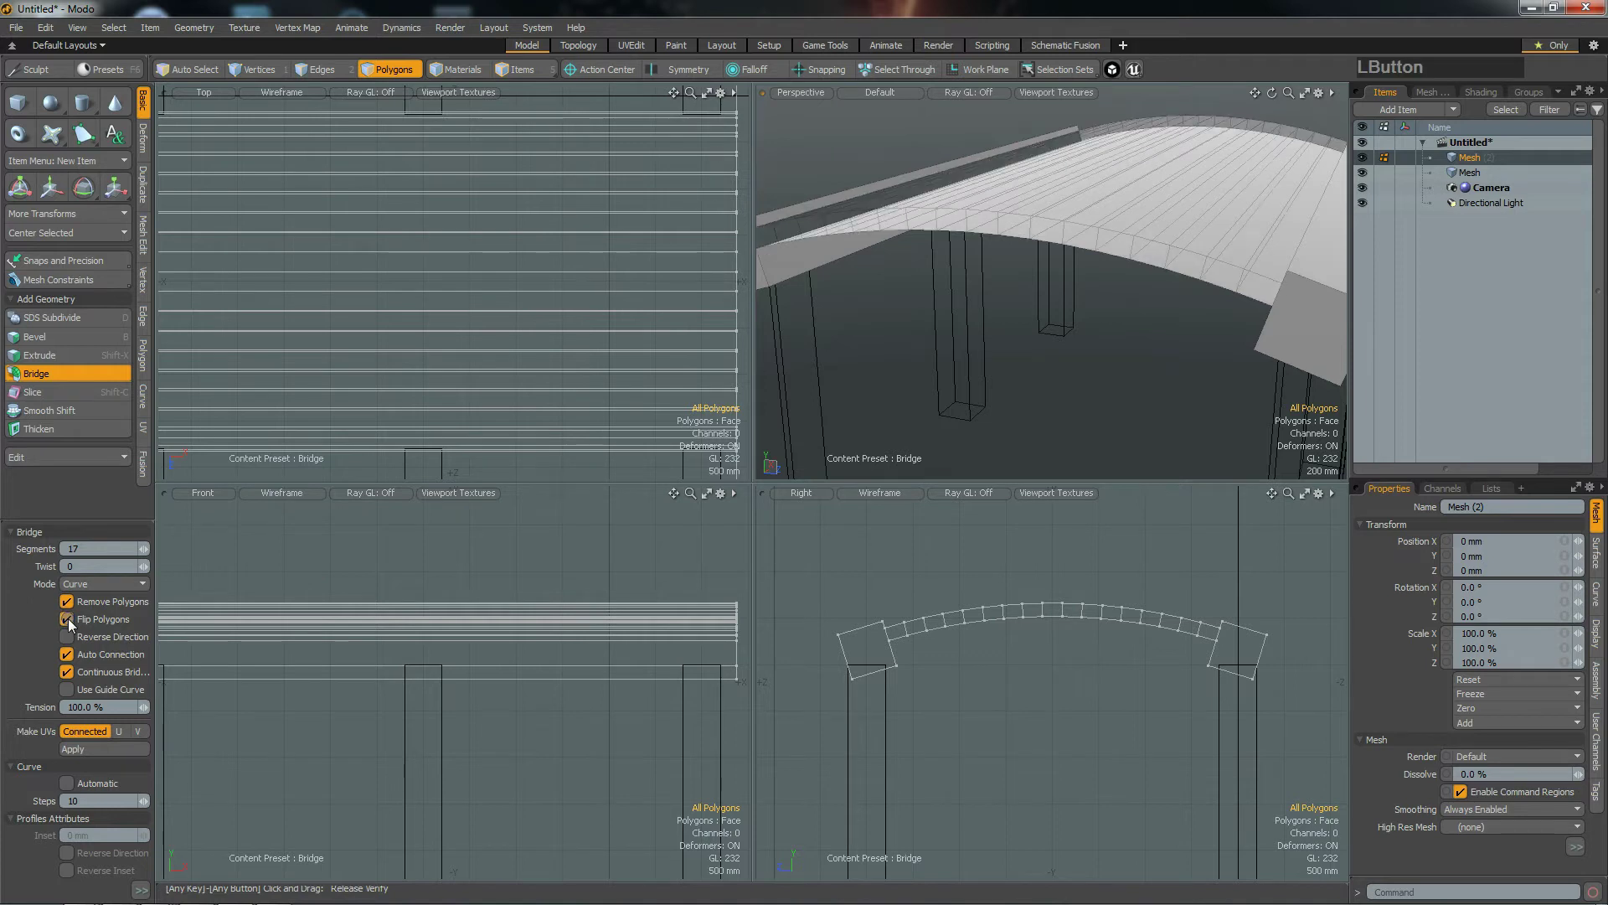
left_click_drag(962, 298, 888, 318, "alt")
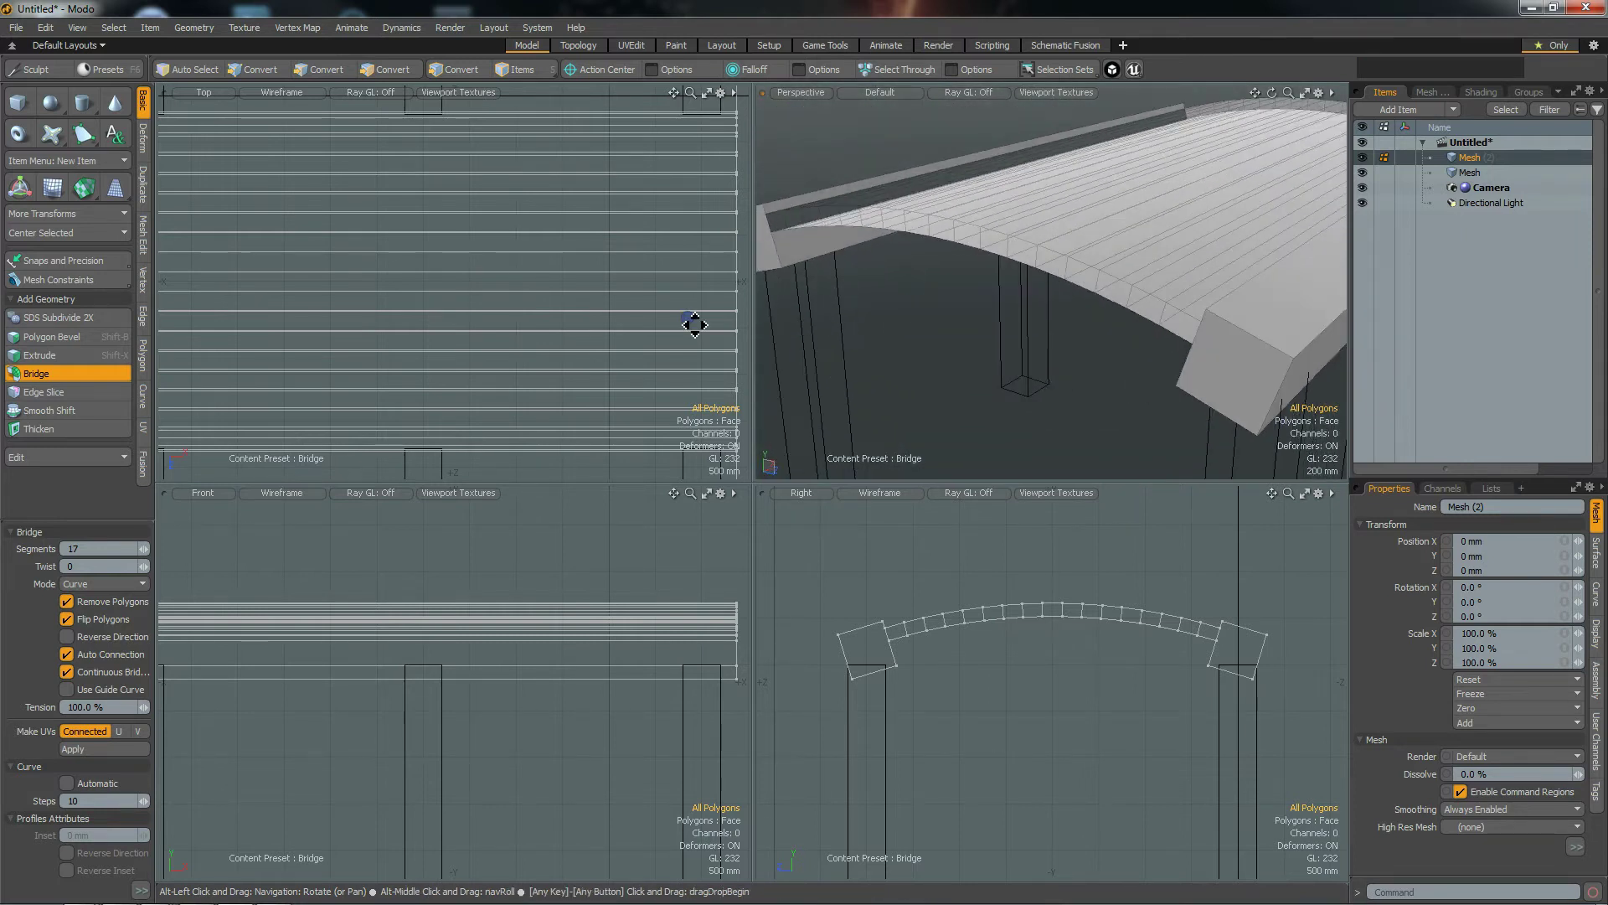
left_click(67, 621)
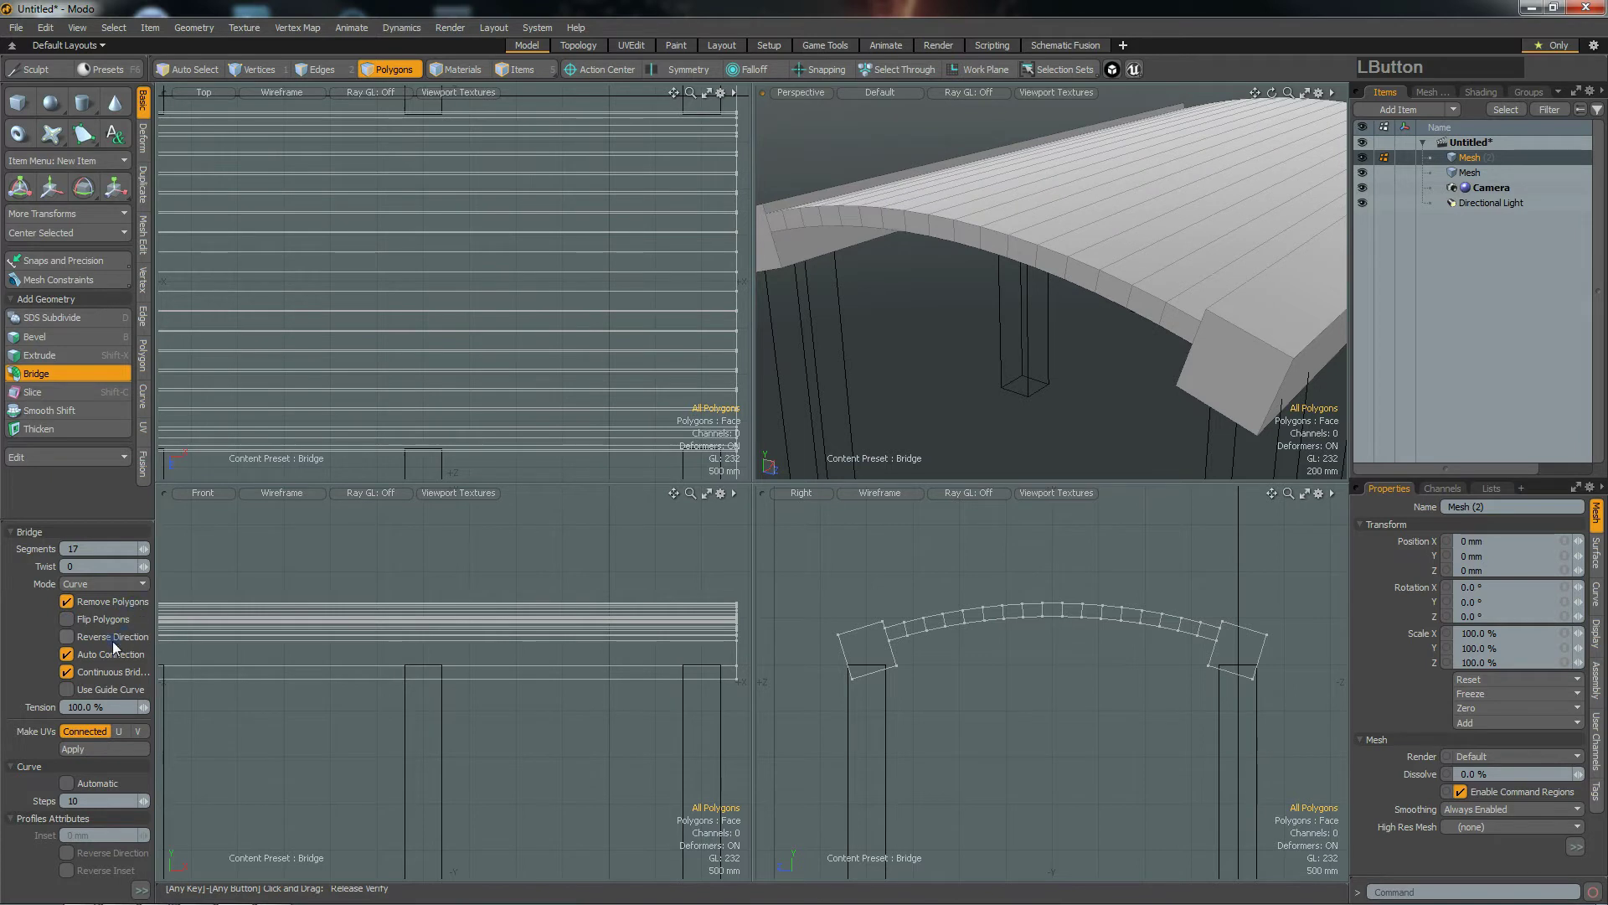
left_click(67, 637)
left_click_drag(909, 269, 1259, 185, "alt")
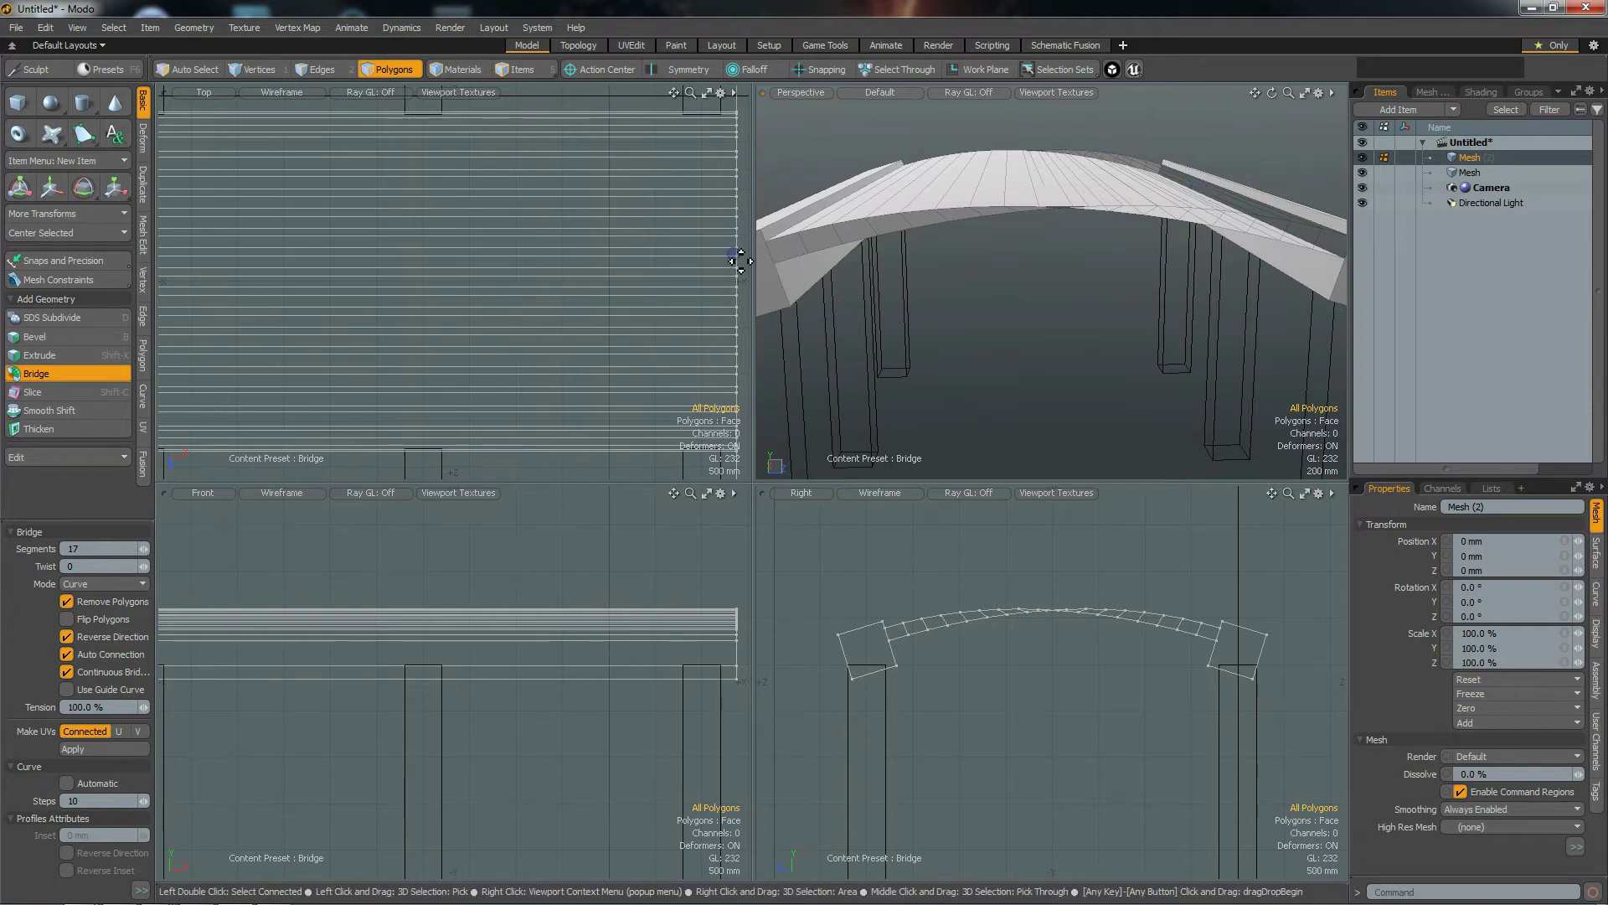
left_click(67, 639)
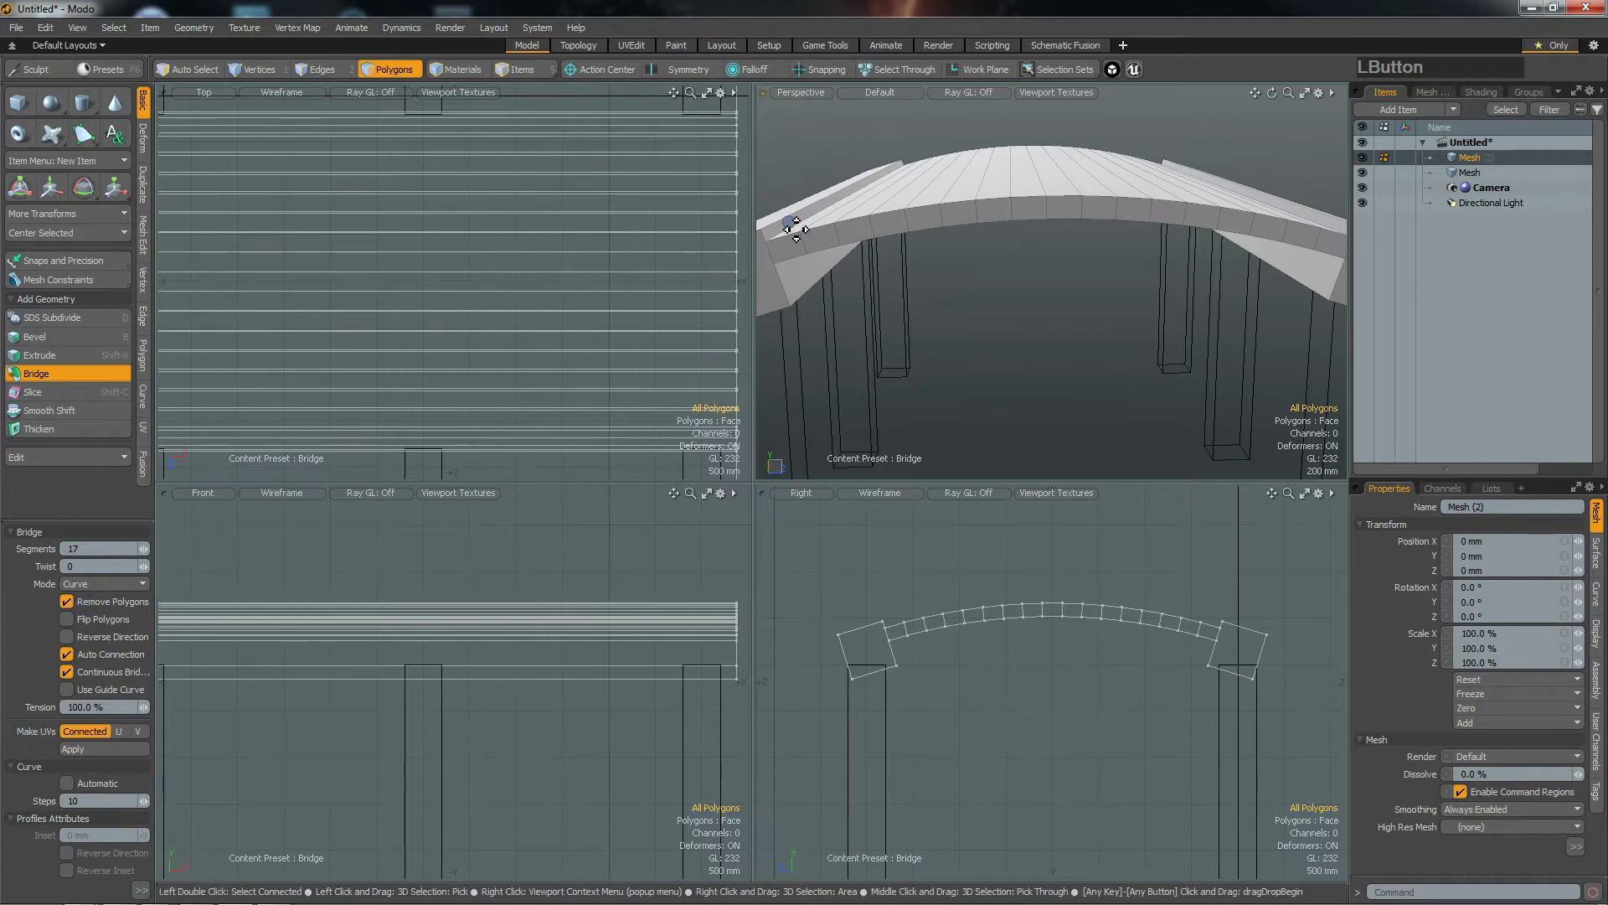
left_click_drag(1045, 251, 872, 288, "alt")
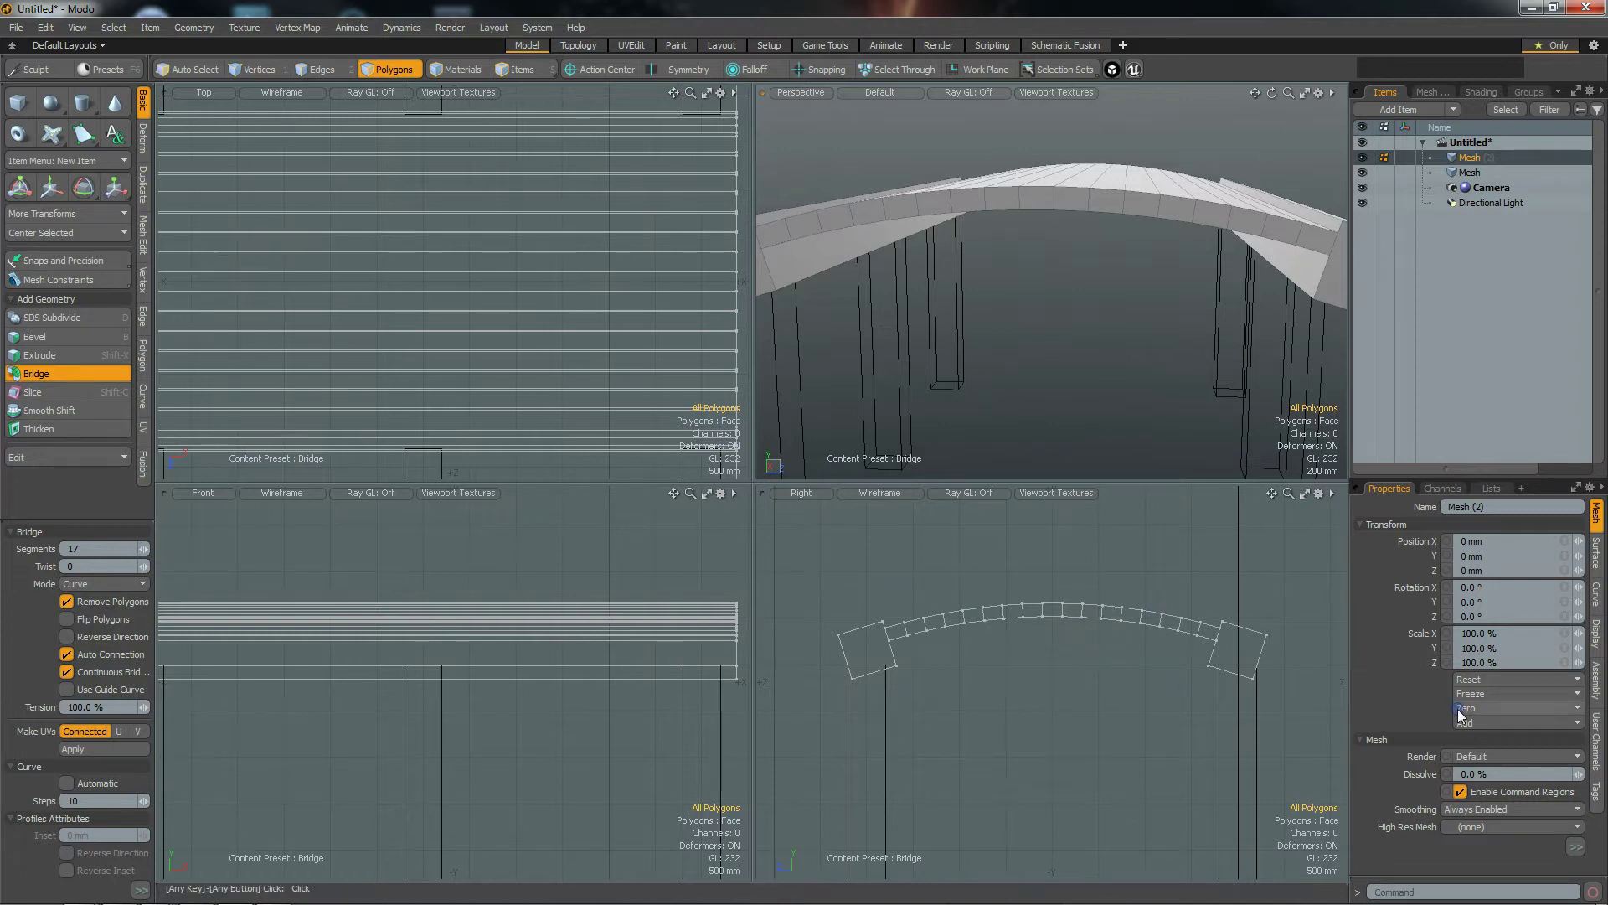
Step: Set the bridge's segments to 2 for a pitched roof slab and finish the bridge
left_click(144, 551)
left_click_drag(144, 554, 142, 555)
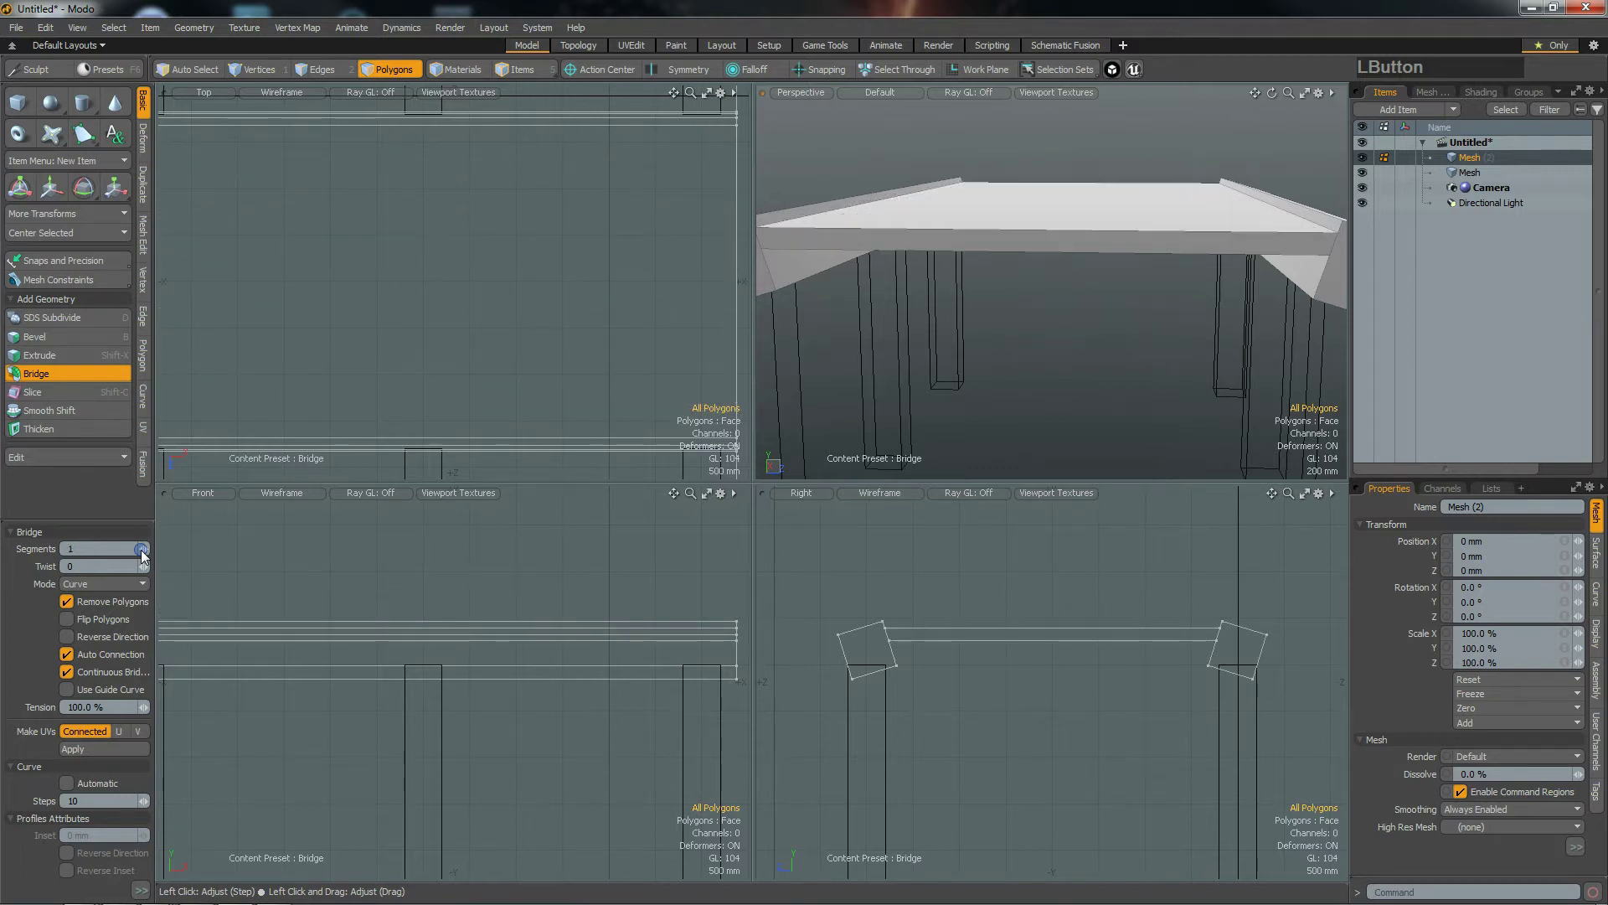
left_click(145, 551)
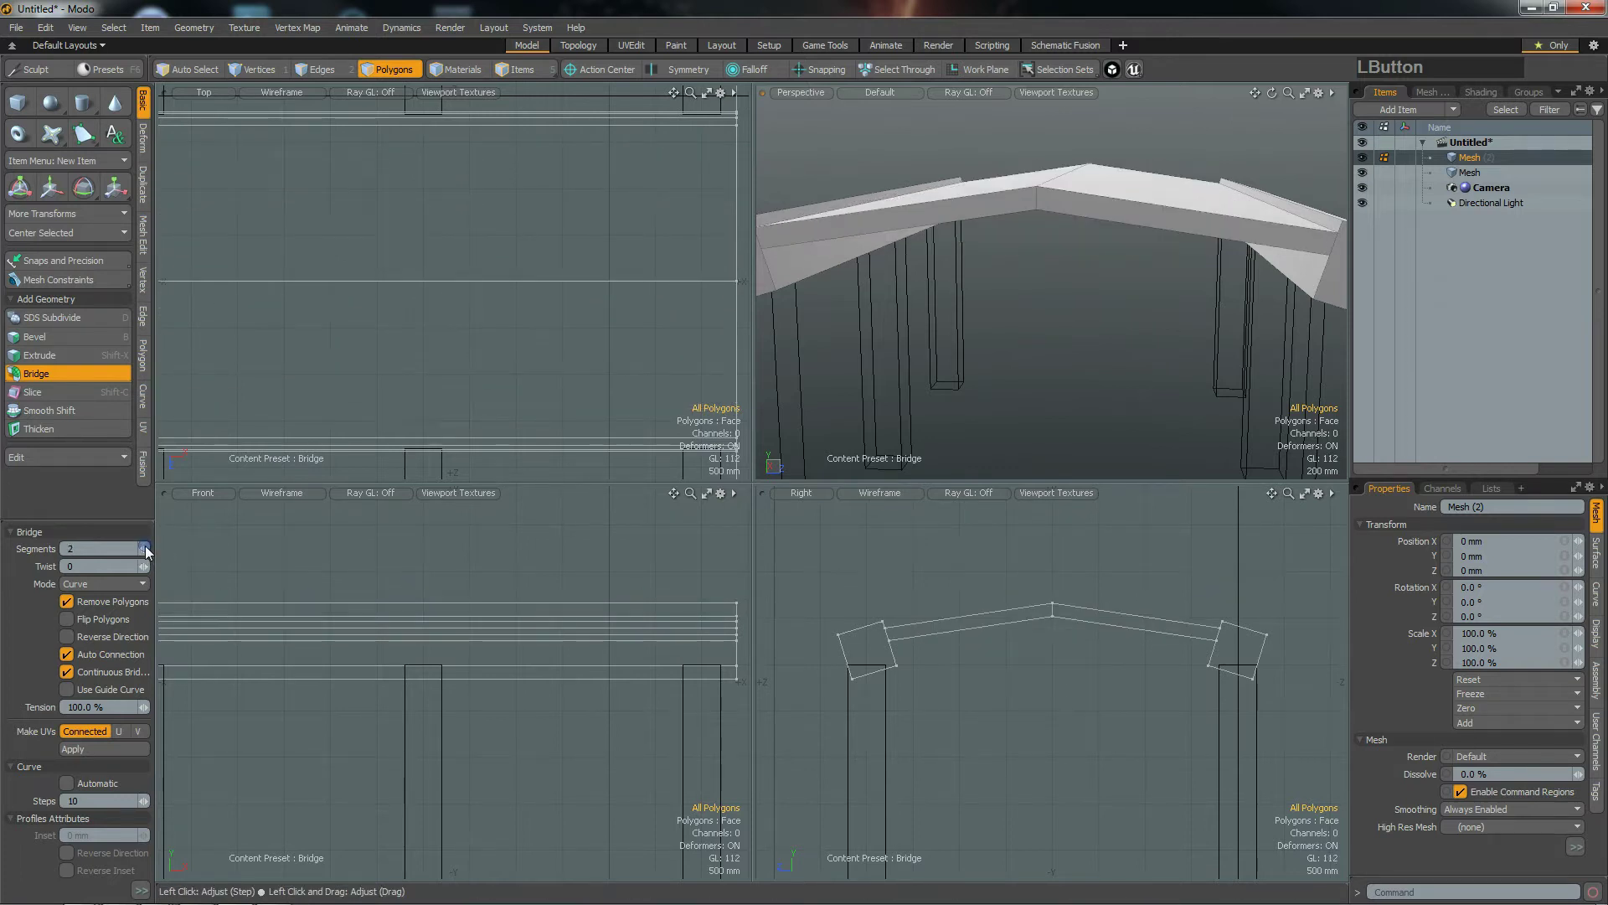
left_click_drag(1092, 634, 1051, 605, "alt")
left_click_drag(1123, 299, 1153, 341, "alt")
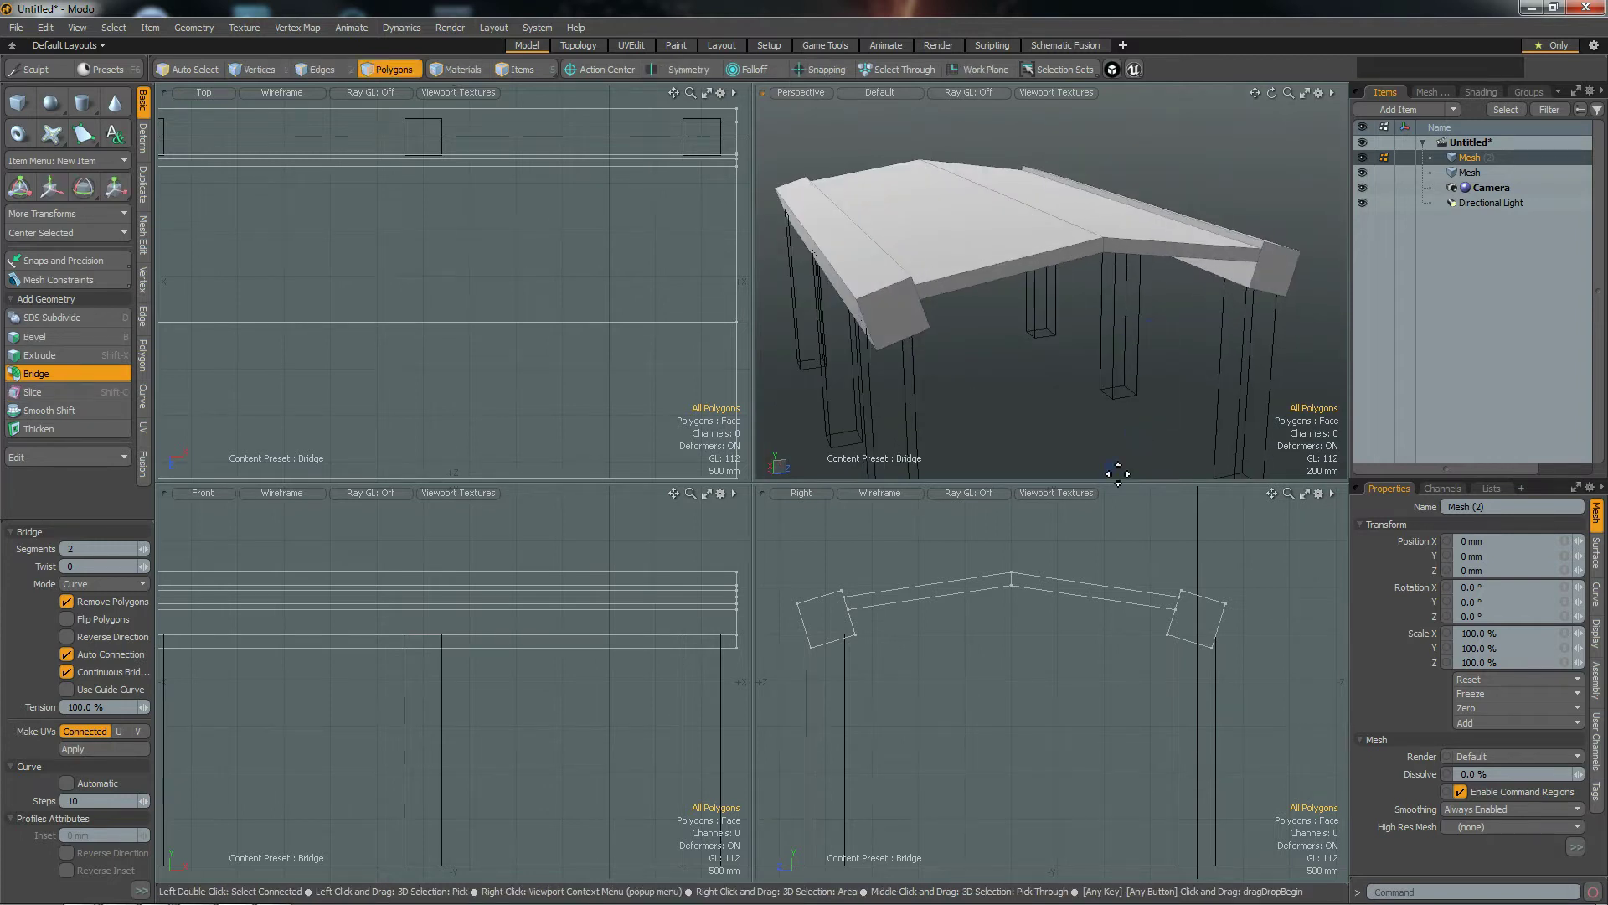
left_click_drag(1135, 369, 915, 367, "alt")
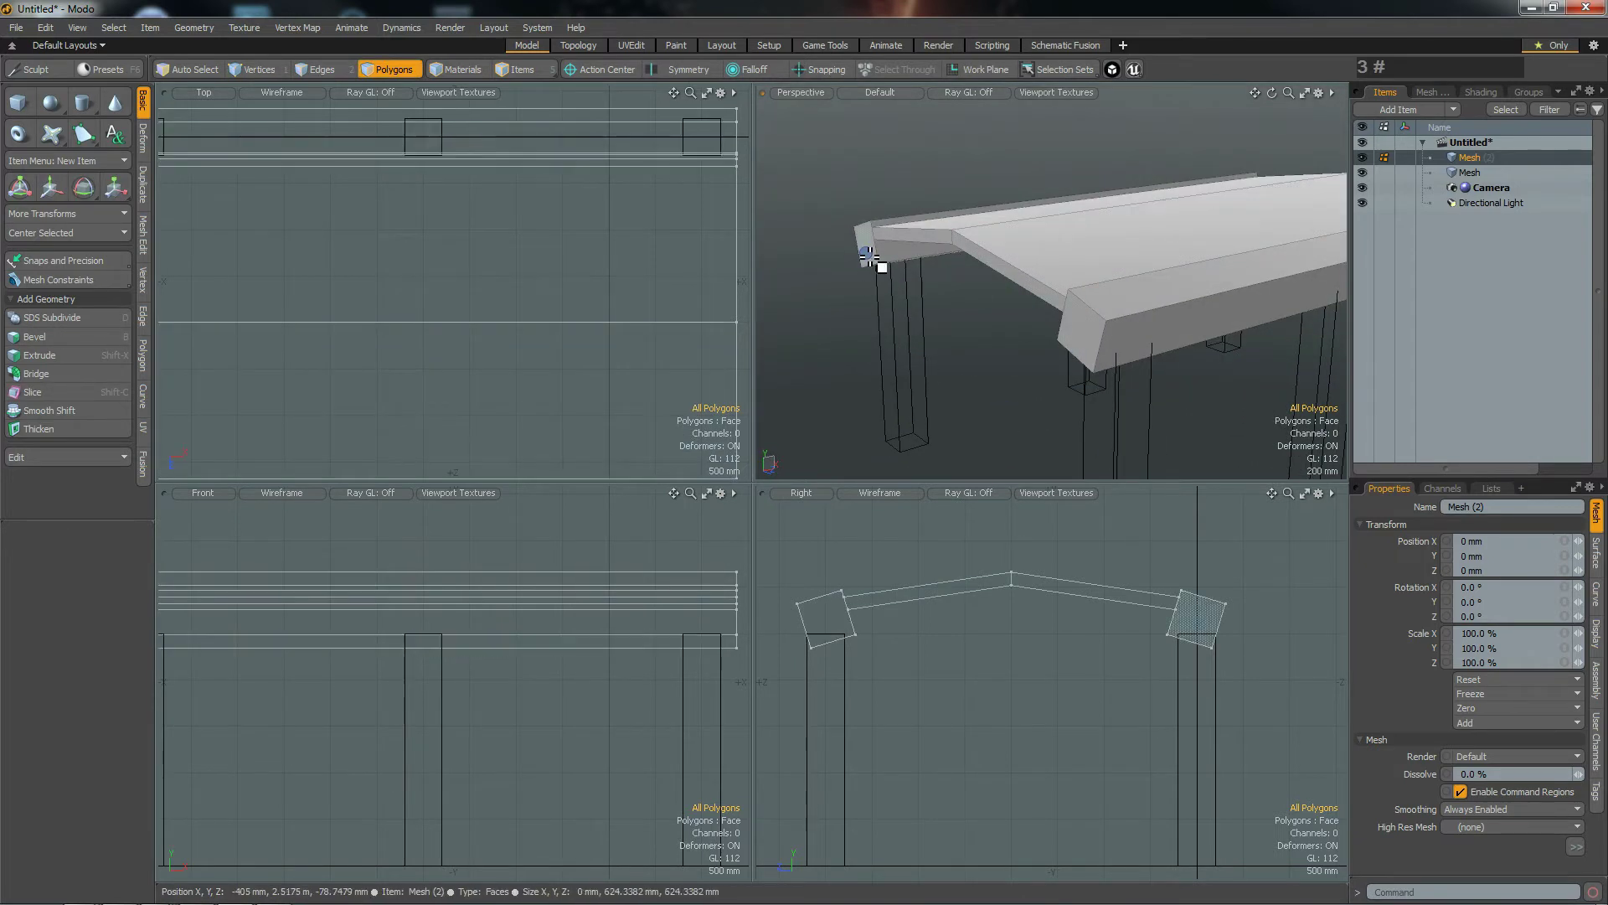
Step: Select the four end faces of the two tilted beams
left_click_drag(655, 360, 560, 369, "alt")
scroll(575, 363, "down", 3)
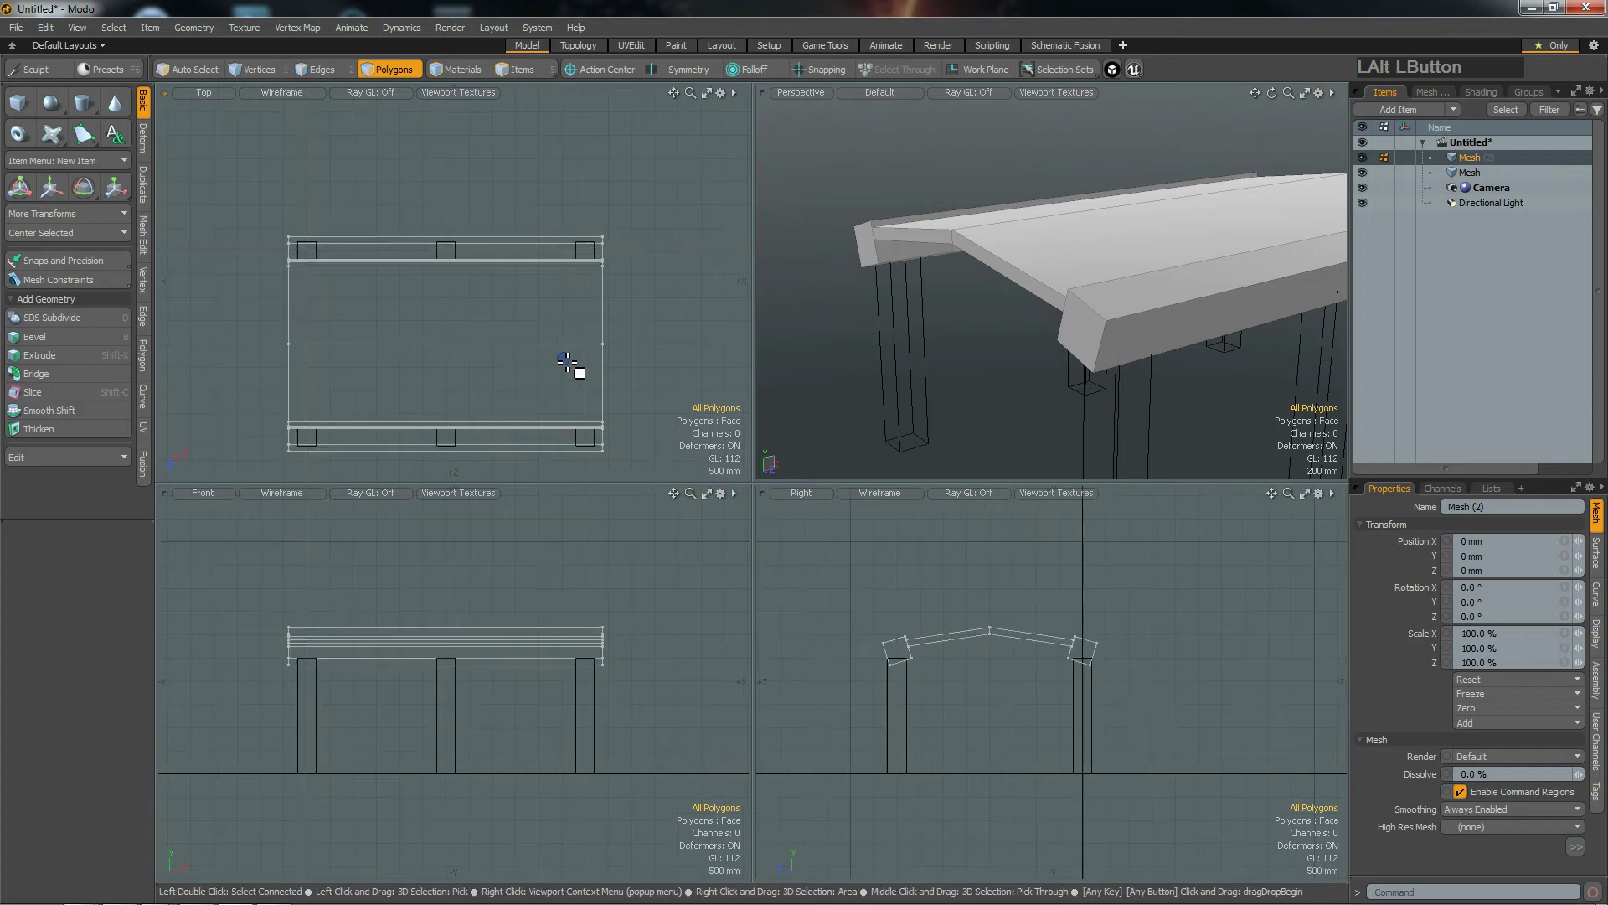
left_click(871, 256)
left_click(1093, 339, "shift")
left_click_drag(1114, 348, 887, 342, "alt")
left_click(886, 341, "shift")
left_click(1305, 243, "shift")
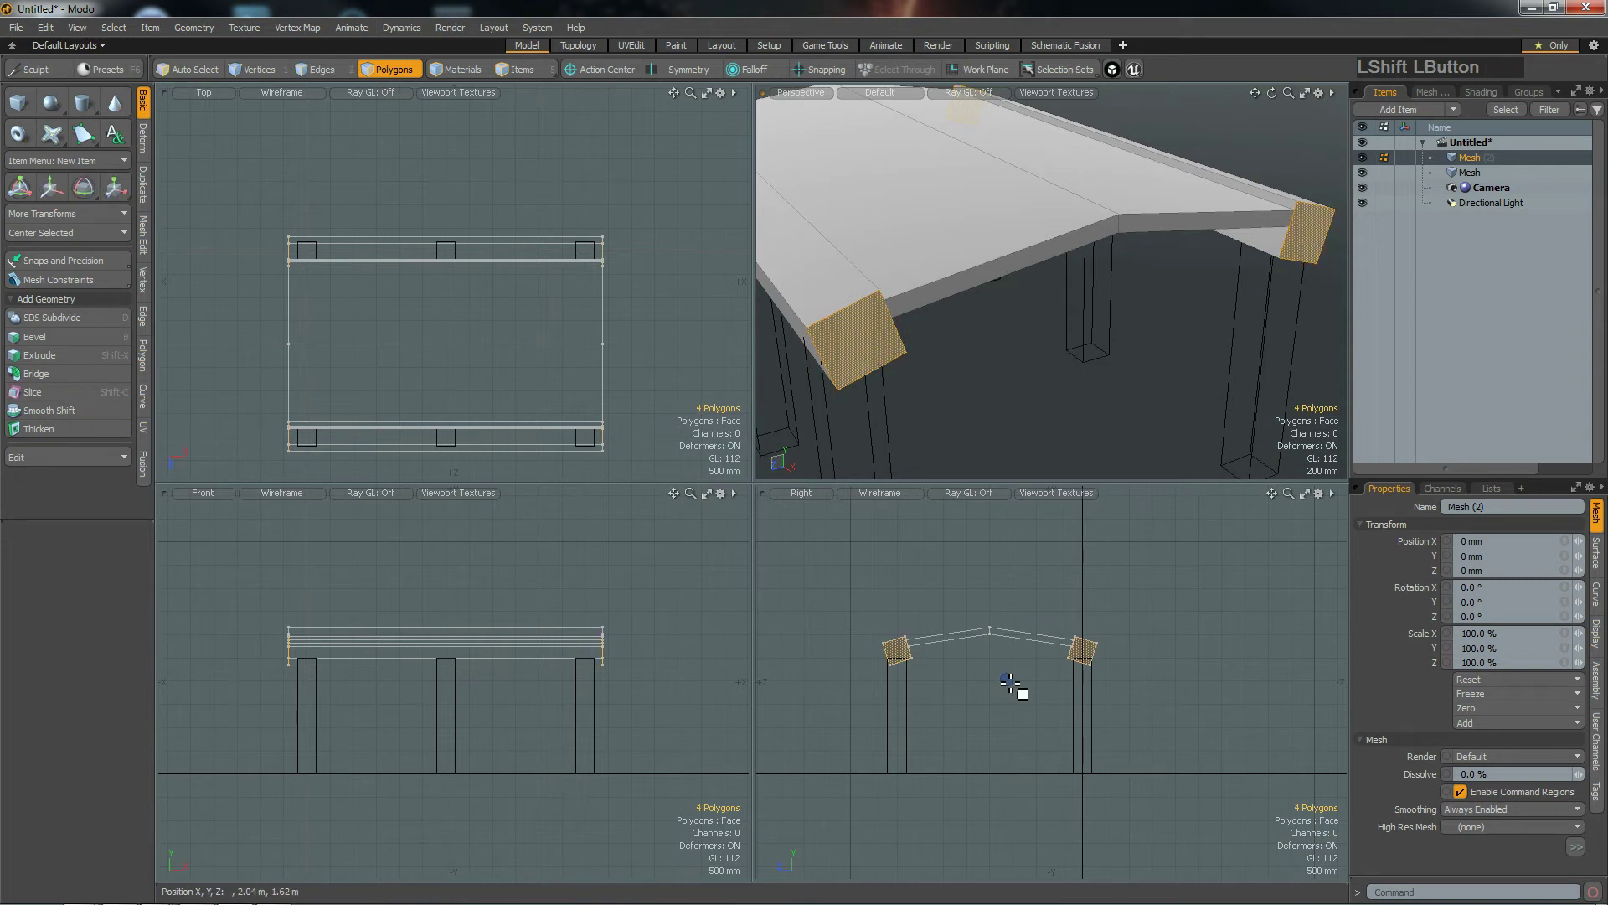
Step: Bevel the four beam end faces with a shift of 200 mm and an inset of 64 mm
key("b")
left_click(445, 431)
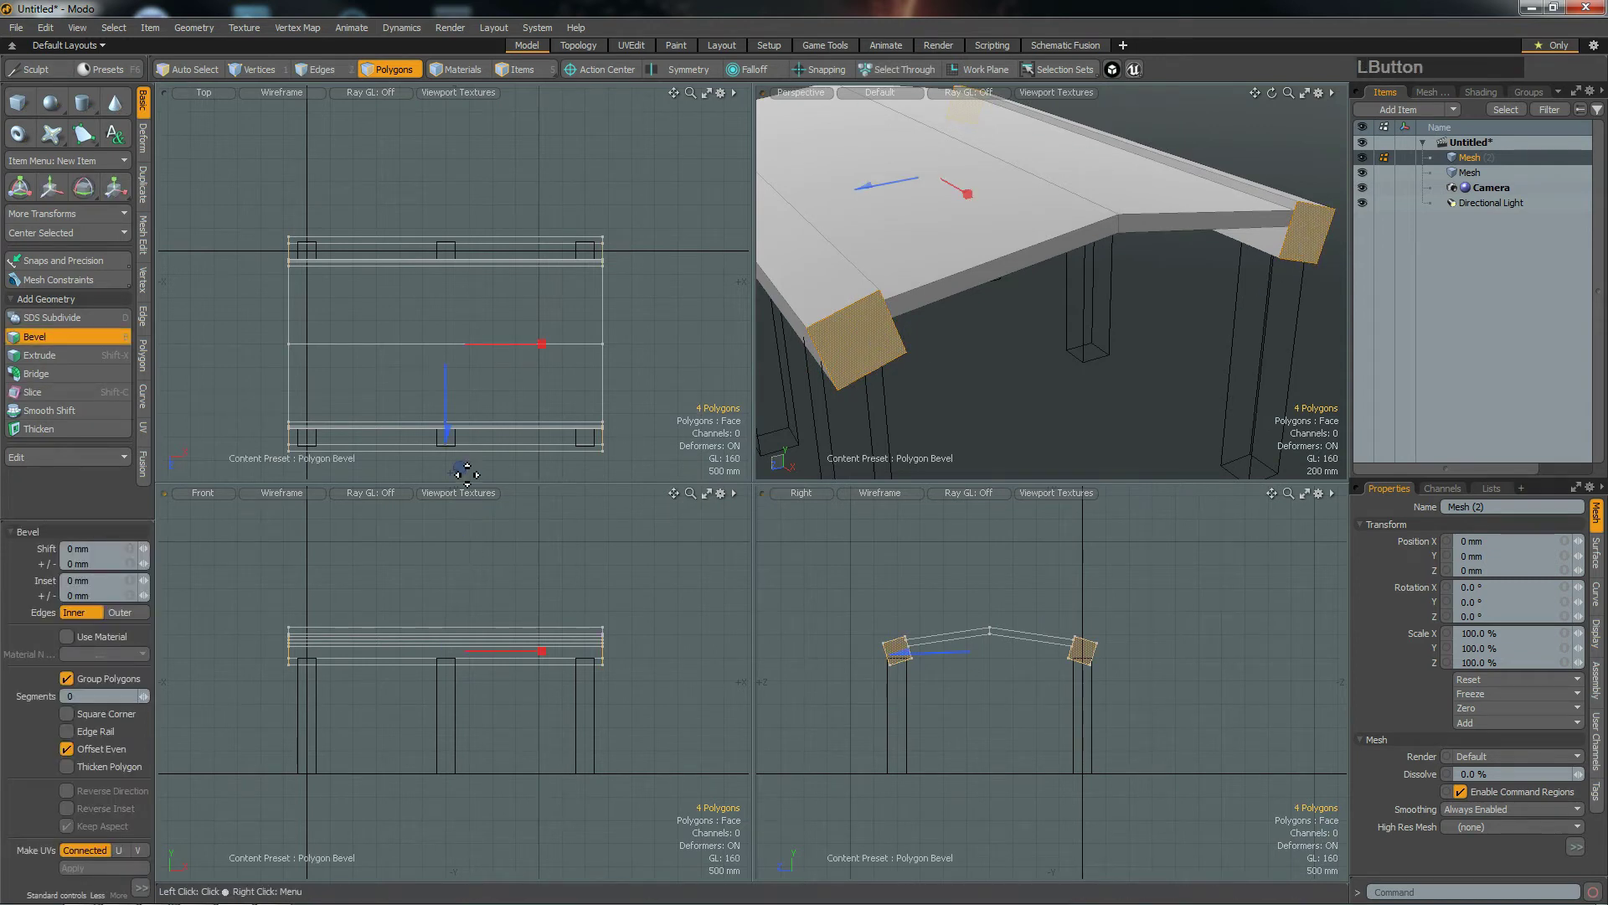
left_click_drag(446, 433, 448, 434)
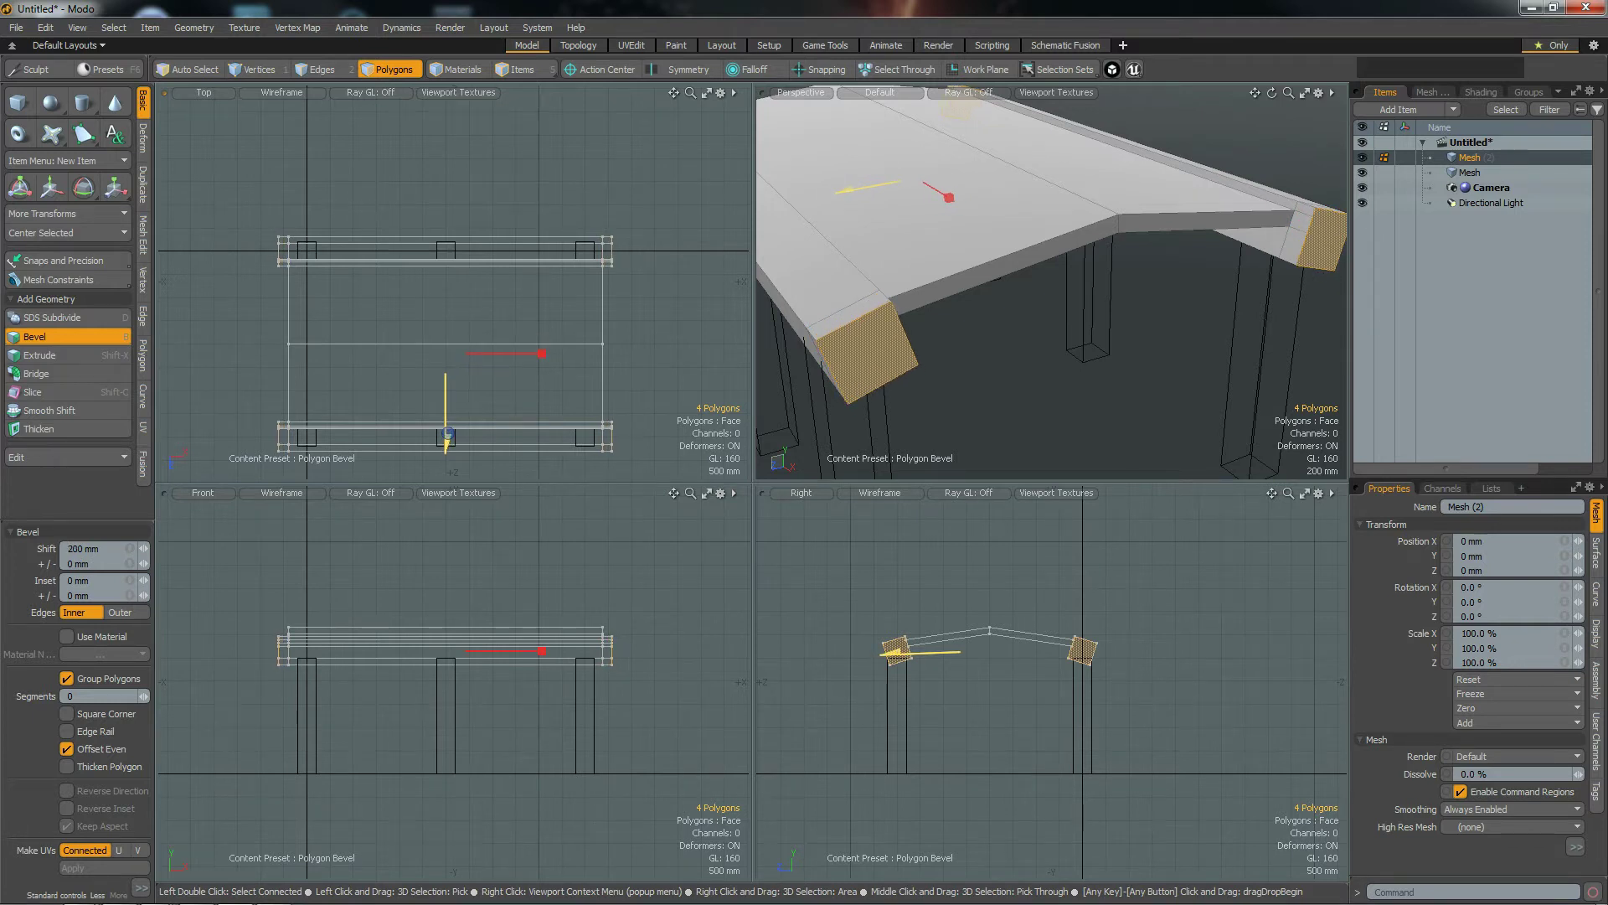
left_click_drag(543, 649, 538, 649)
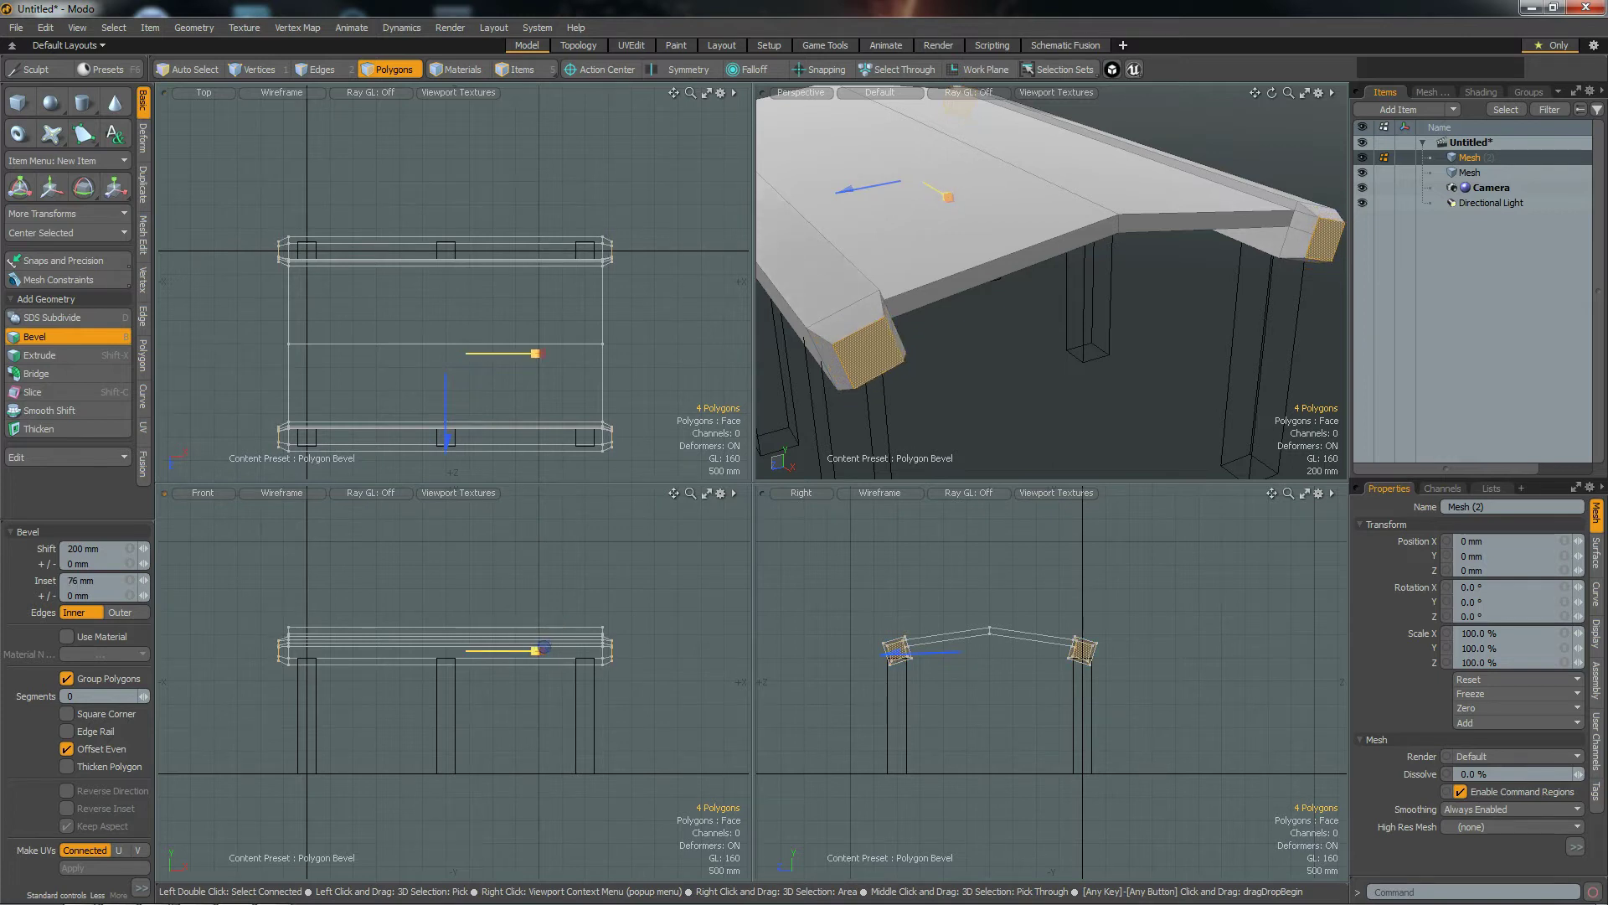
left_click_drag(1194, 241, 1009, 240, "alt")
scroll(1020, 254, "up", 3)
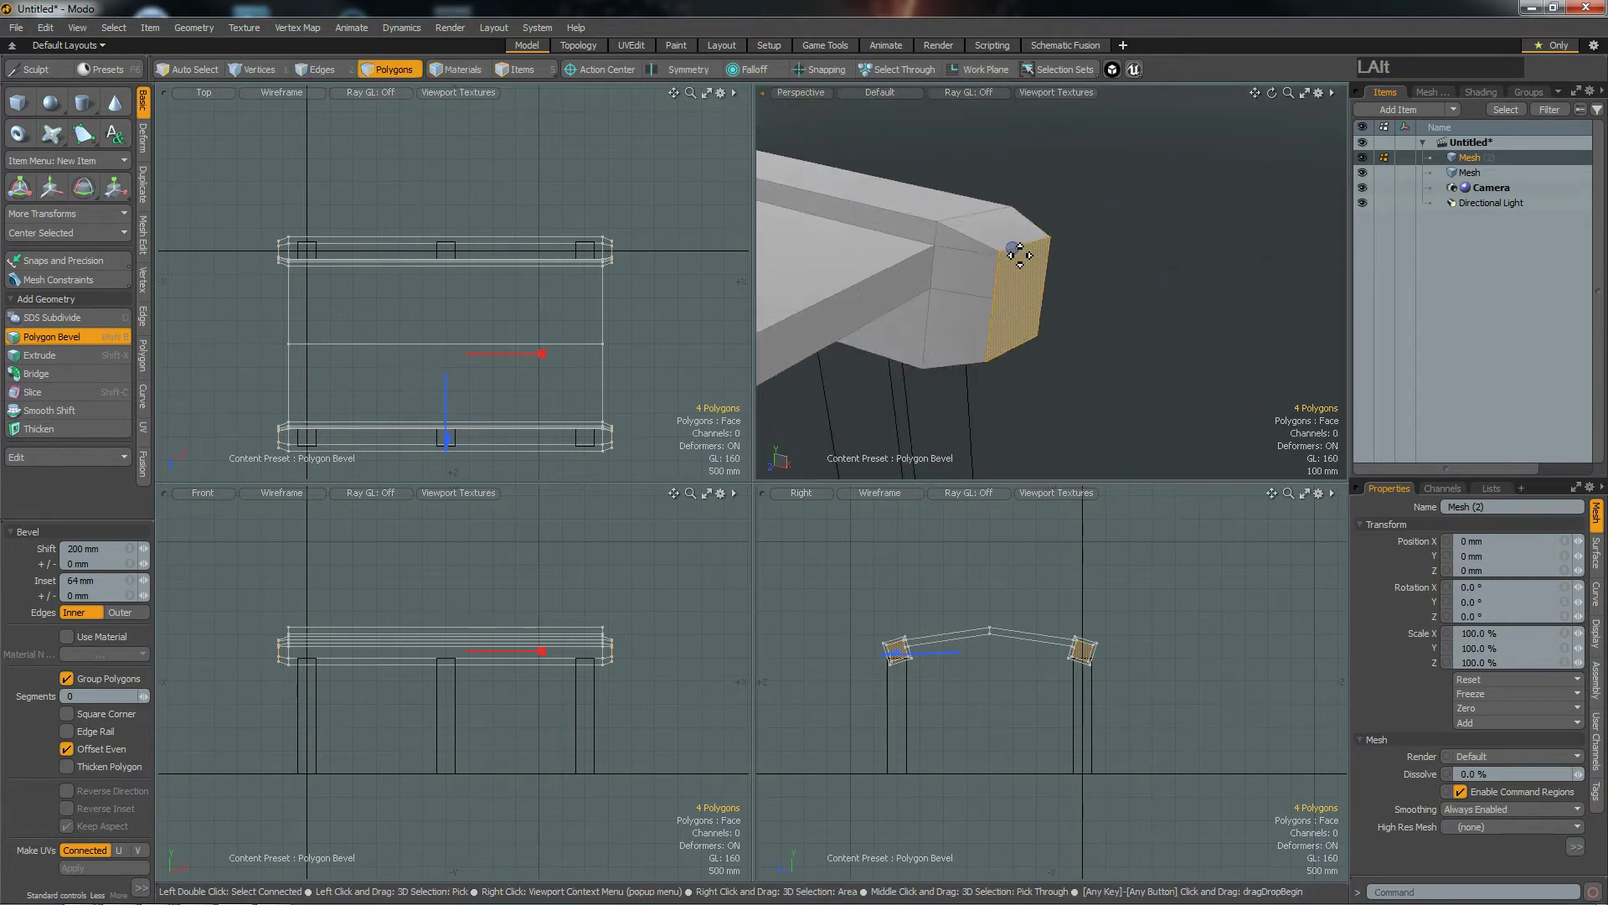
scroll(1019, 254, "up", 2)
key("space")
Step: Delete the surplus edges on the inner sides of the bevelled beam tips at one end of the roof
left_click_drag(1213, 341, 1116, 366, "alt")
key("2")
left_click(891, 268)
left_click_drag(988, 280, 894, 200, "alt")
scroll(896, 252, "up", 3)
mouse_move(895, 256)
left_mouse_down()
mouse_move(886, 178)
mouse_move(895, 213)
left_mouse_up()
key("Delete")
scroll(947, 284, "down", 10)
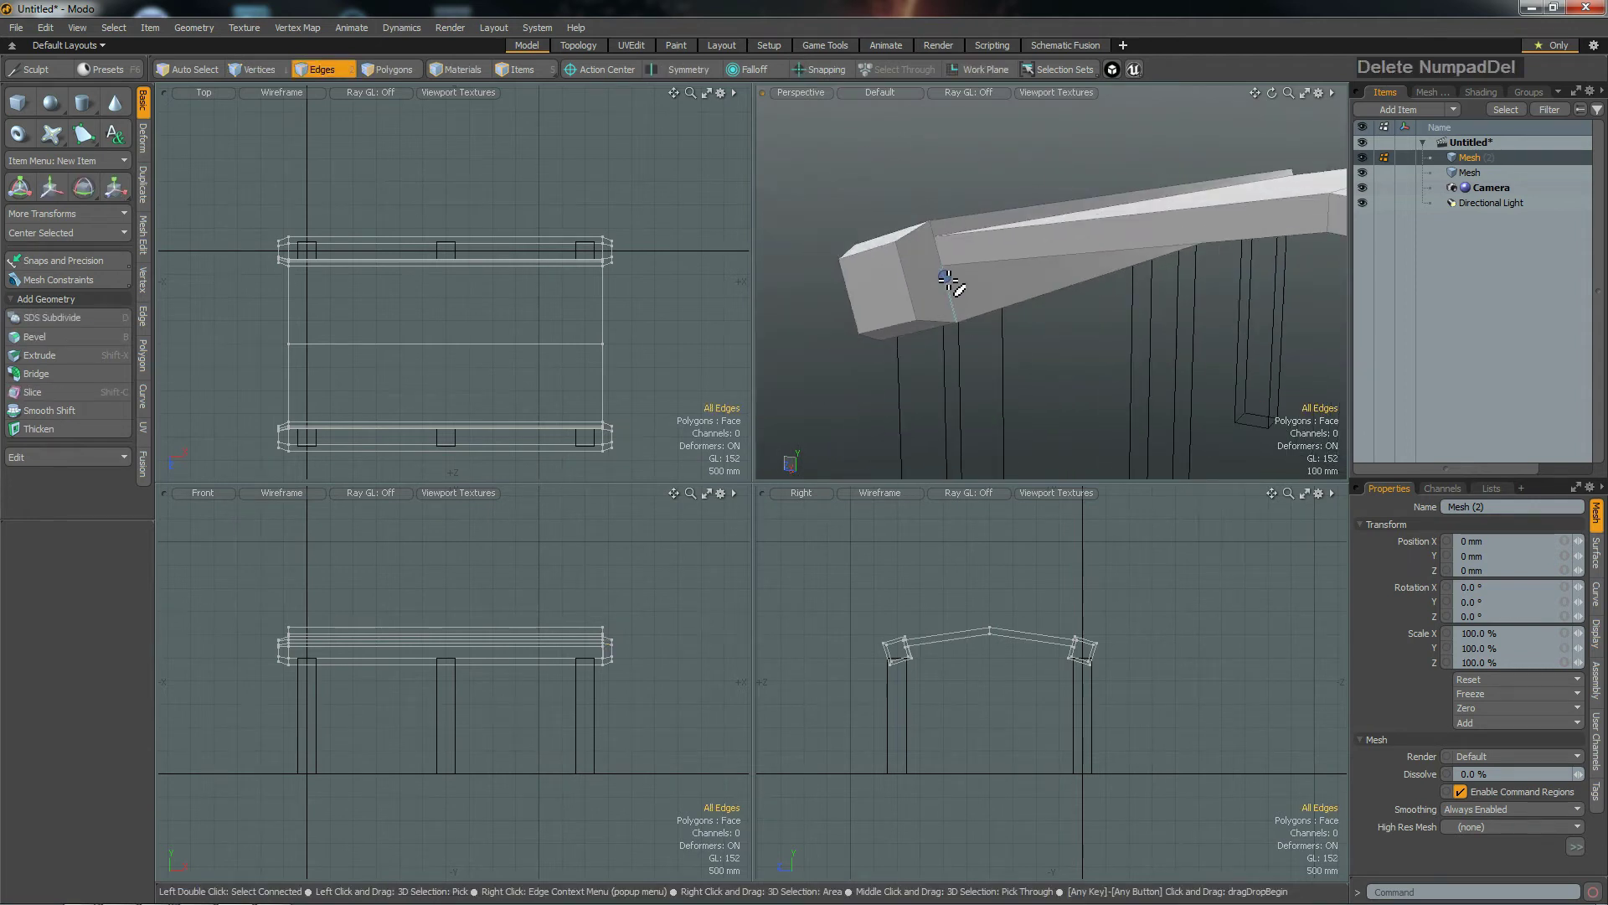
Step: Delete the four surplus edges on the inner sides of the bevelled beam tips at the opposite end of the roof
left_click_drag(1089, 264, 1169, 333, "alt")
scroll(1041, 316, "up", 10)
left_click(961, 252)
left_click_drag(963, 297, 919, 269, "alt")
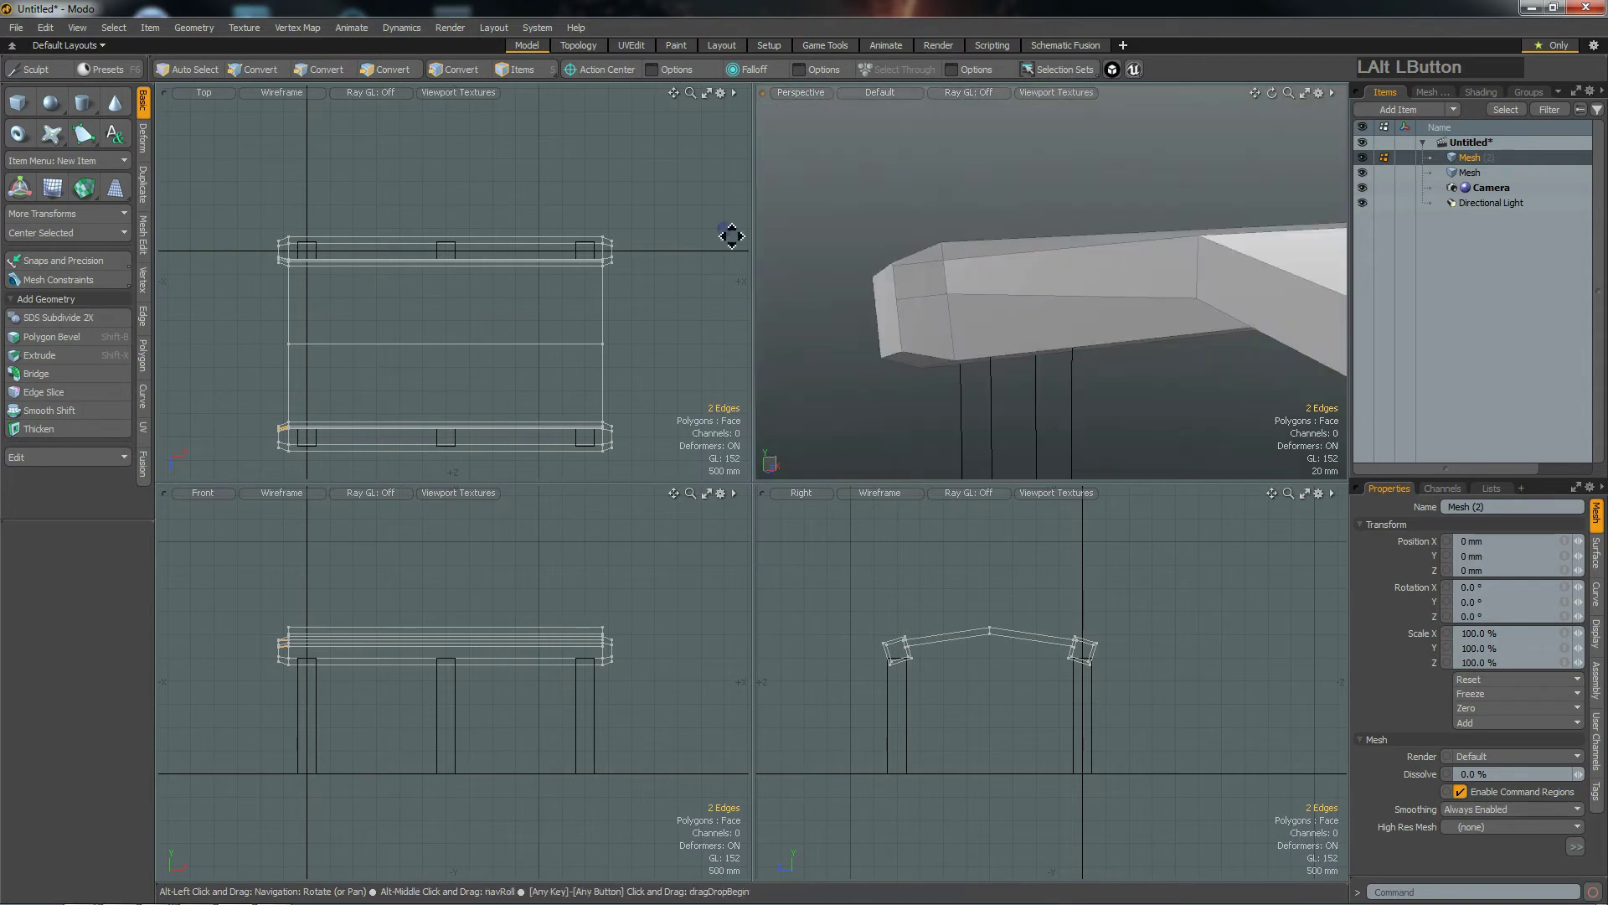
left_click(925, 297, "shift")
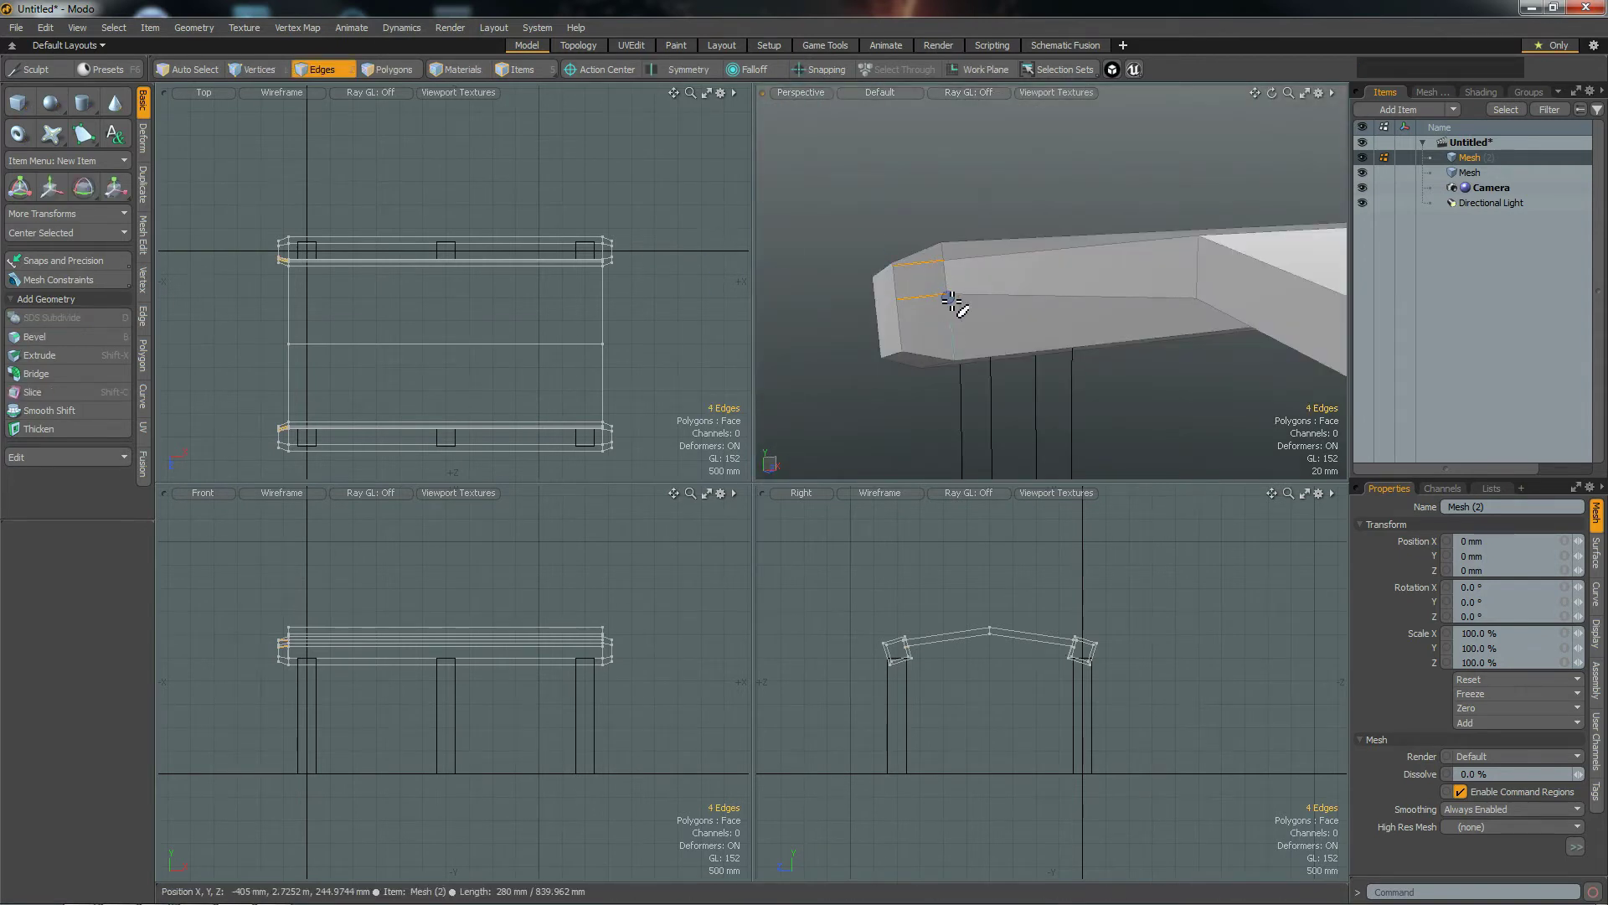
key("Delete")
Step: Examine the cleaned beam tips up close and the whole roof structure from above
left_click_drag(969, 352, 994, 316, "alt")
key("a")
scroll(1059, 356, "up", 6)
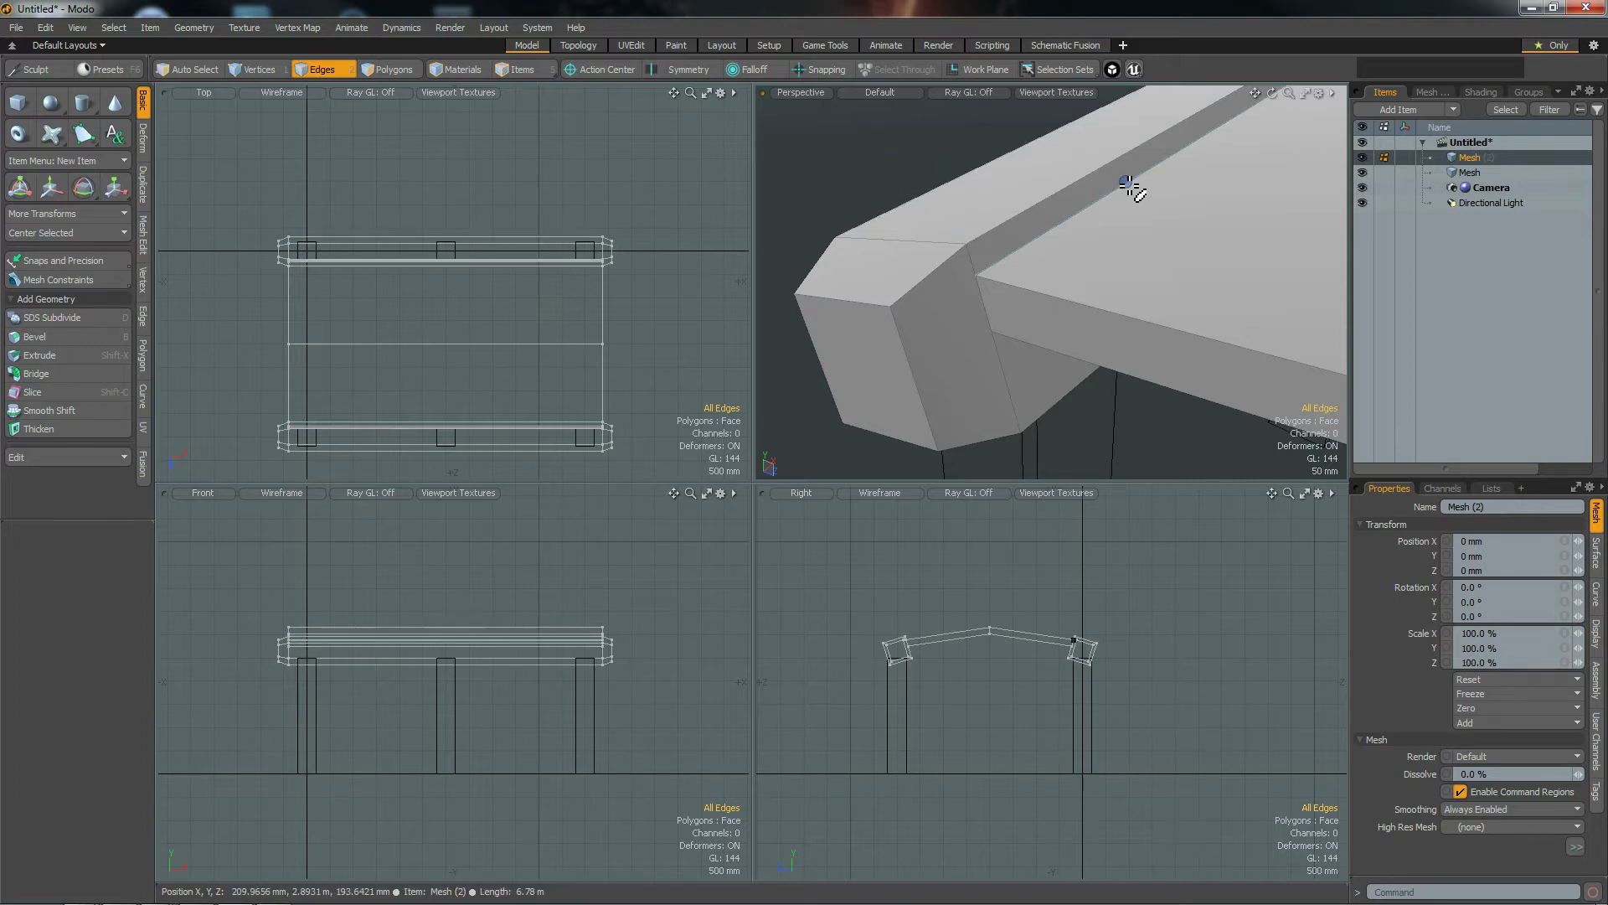
left_click_drag(592, 369, 485, 276, "alt")
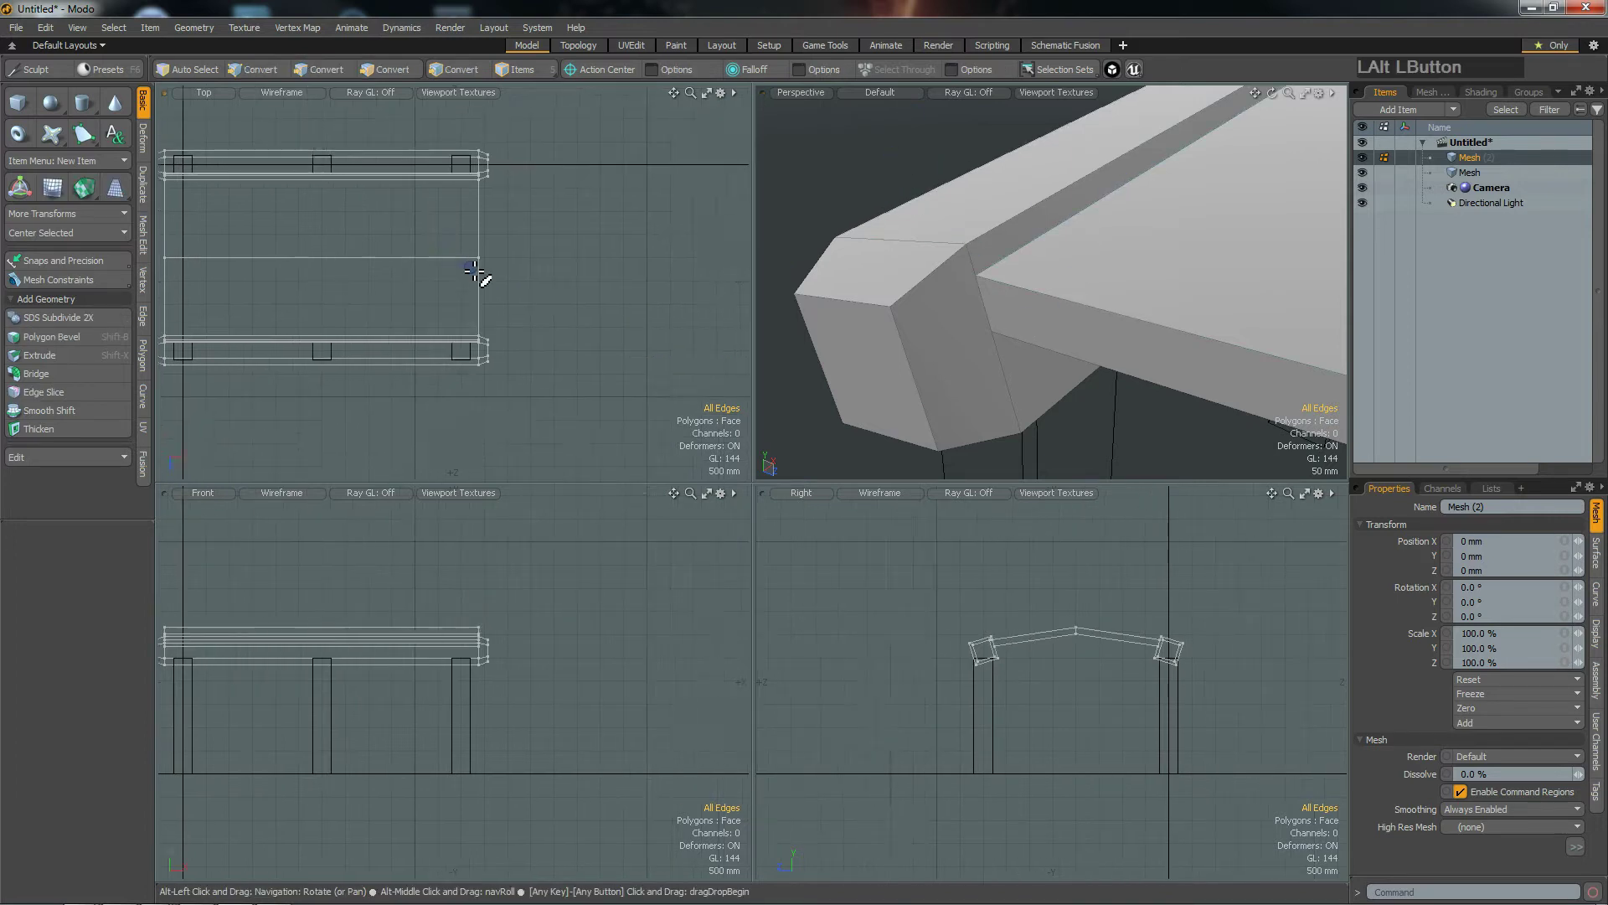
scroll(485, 276, "down", 3)
scroll(1060, 289, "down", 5)
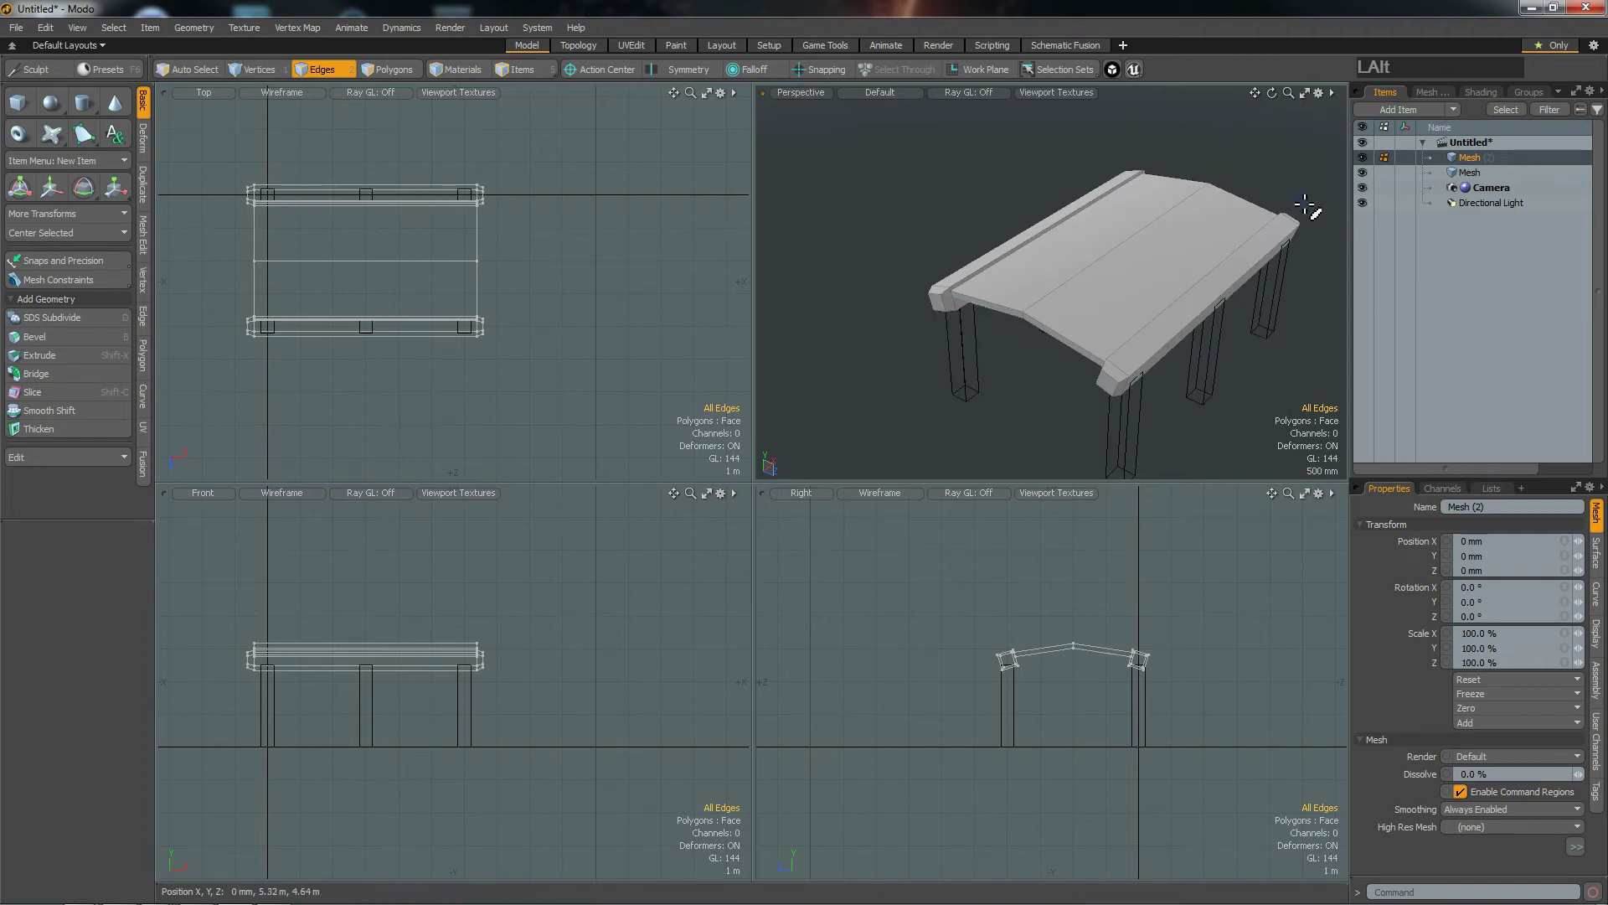
left_click_drag(509, 298, 463, 201, "alt")
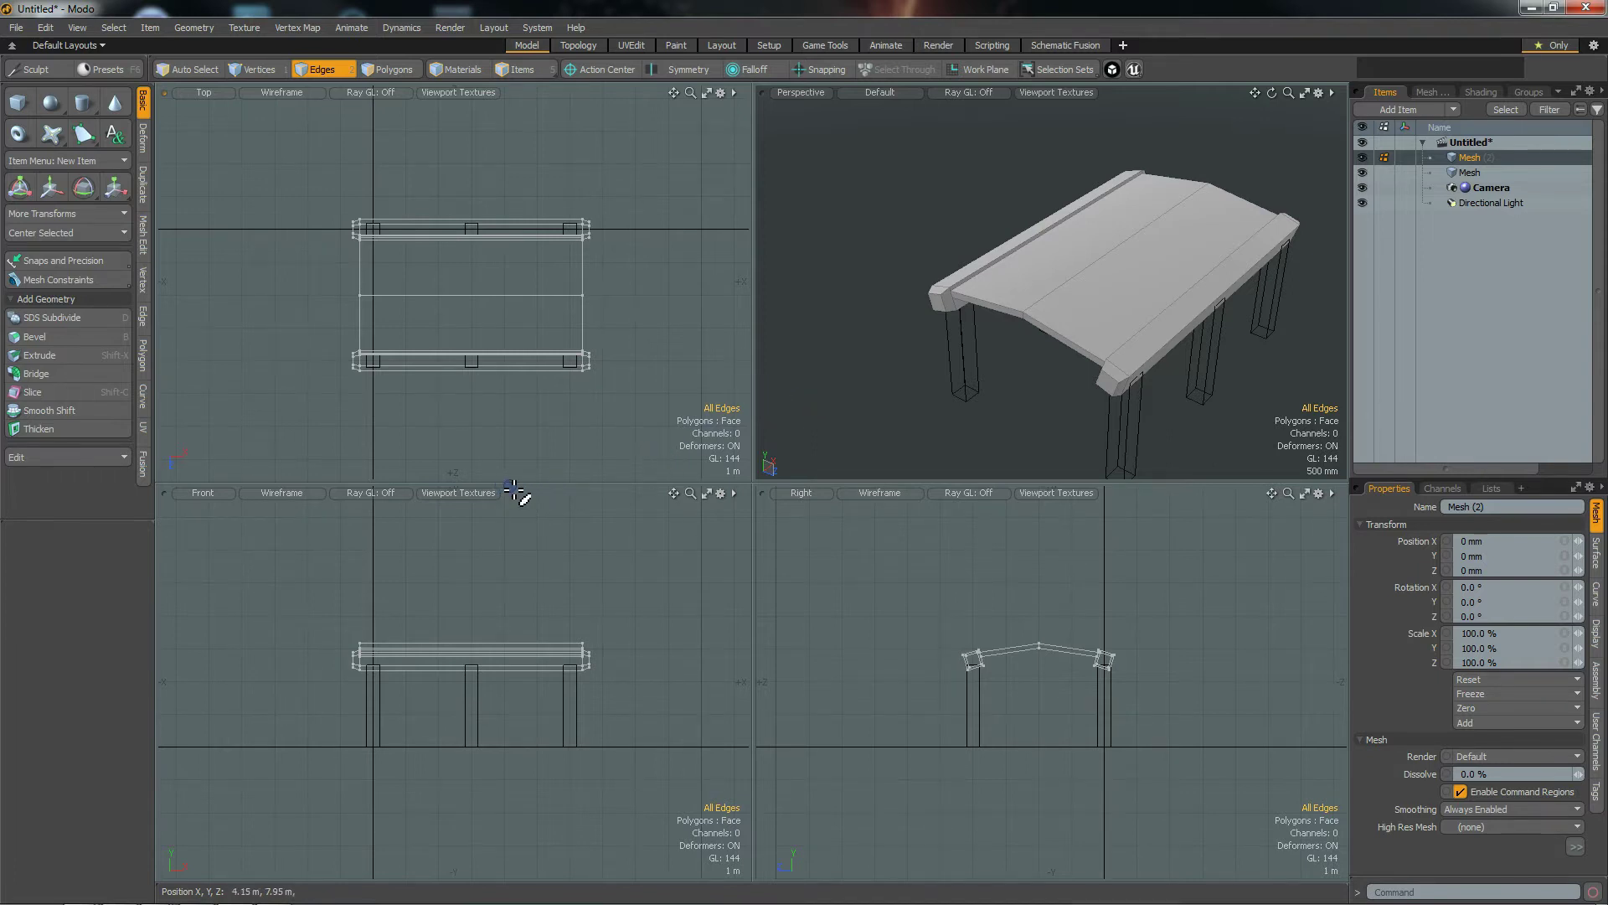
Step: Try a Loop Slice with a count of 2 across the three lengthwise roof edges, and undo it
left_click_drag(1030, 327, 1092, 328, "alt")
scroll(1114, 325, "up", 3)
scroll(1119, 315, "down", 1)
left_click(1041, 303)
left_click(881, 287)
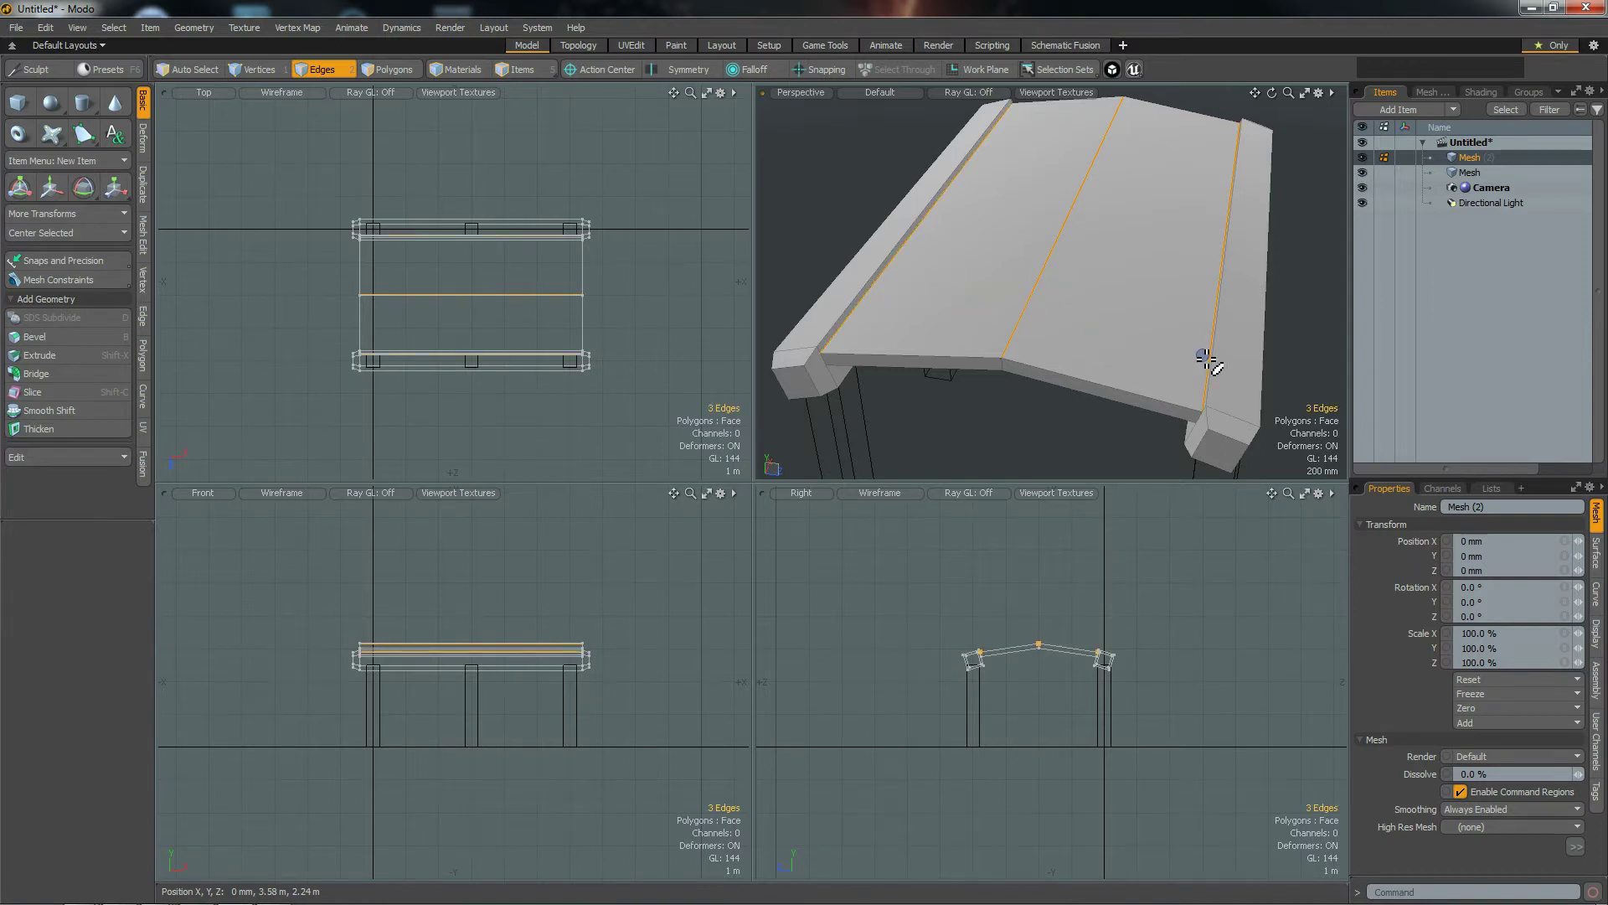
key("alt+c")
left_click_drag(1178, 244, 1089, 331, "alt")
scroll(1095, 325, "down", 3)
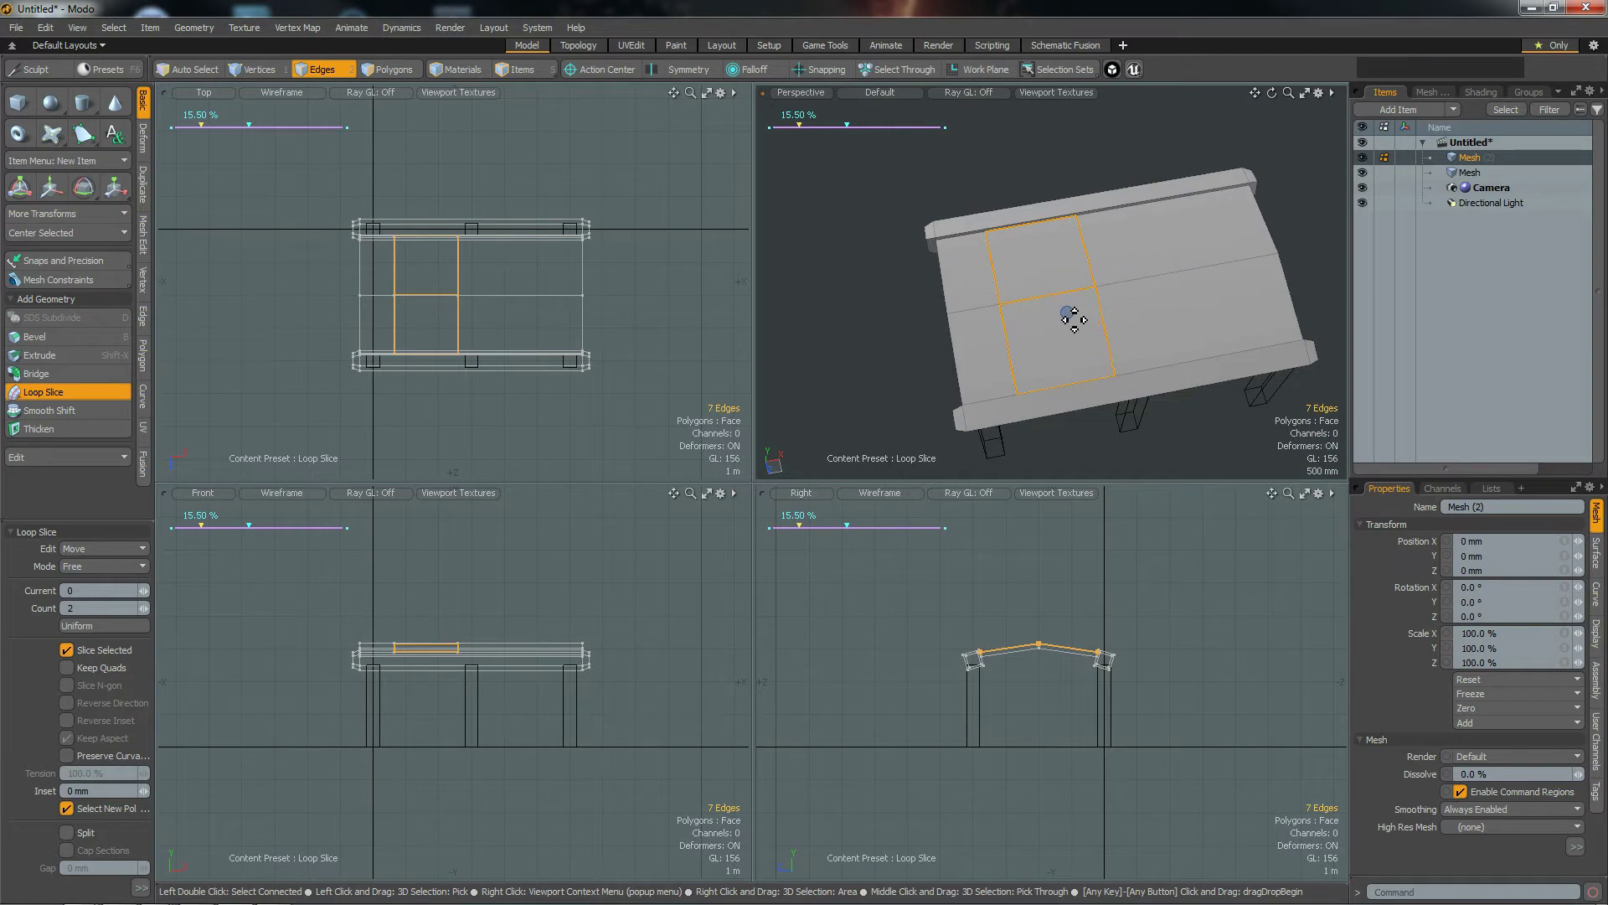
key("ctrl+z")
key("2")
left_click(882, 366)
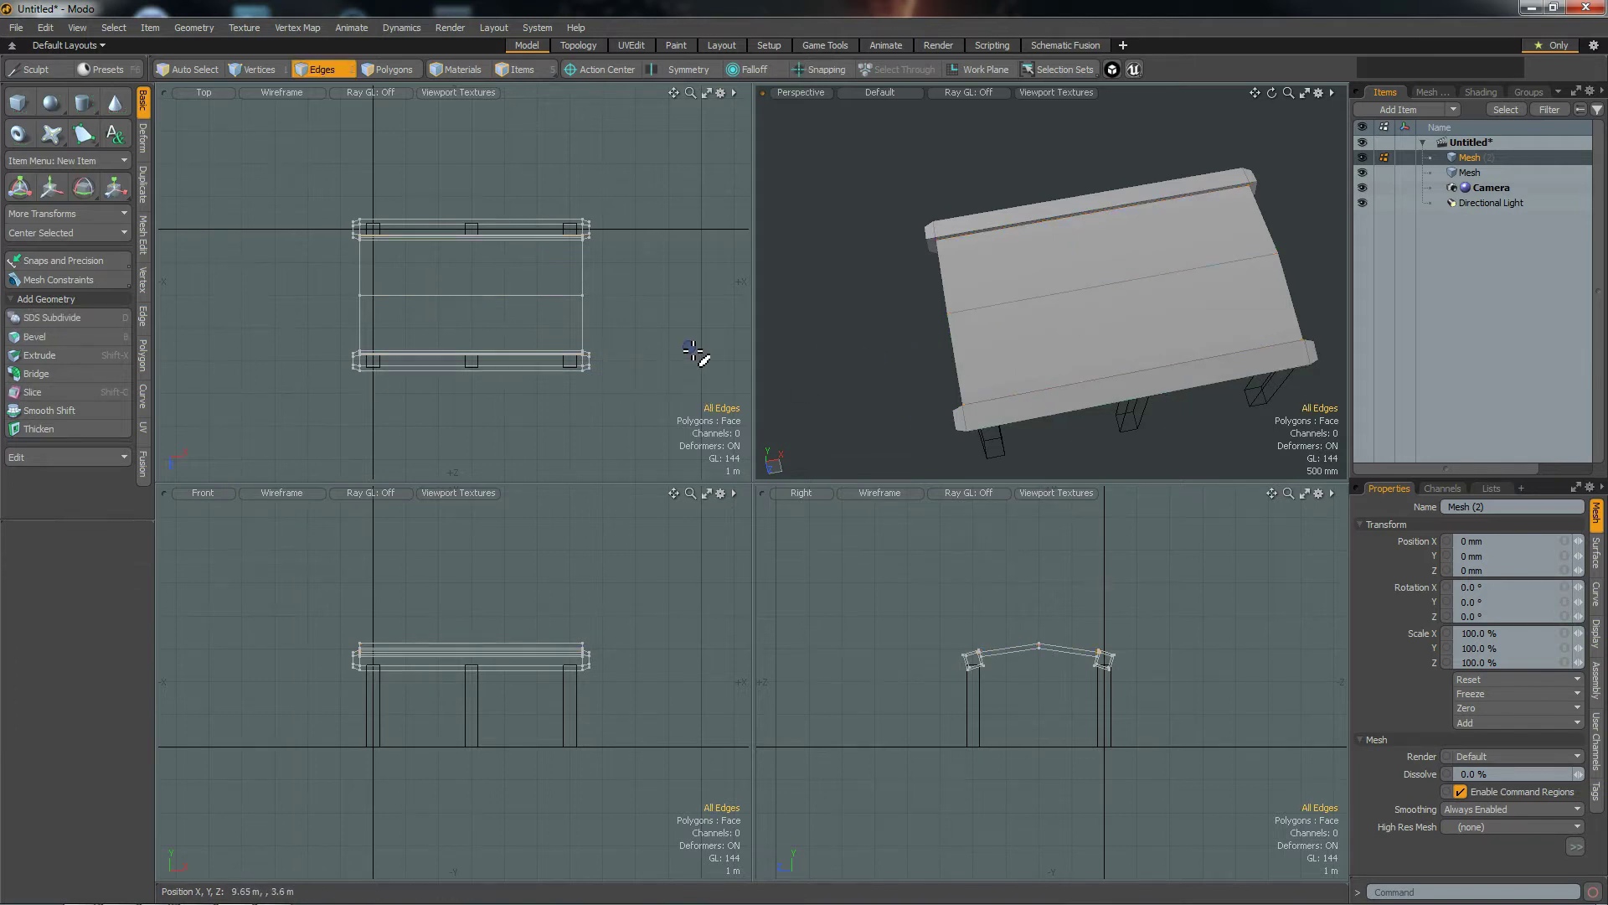
Step: Draw a diagonal Slice across the roof from X 1.65 m, Z -2 m to X 5.25 m, Z 7.25 m
key("shift")
key("shift+c")
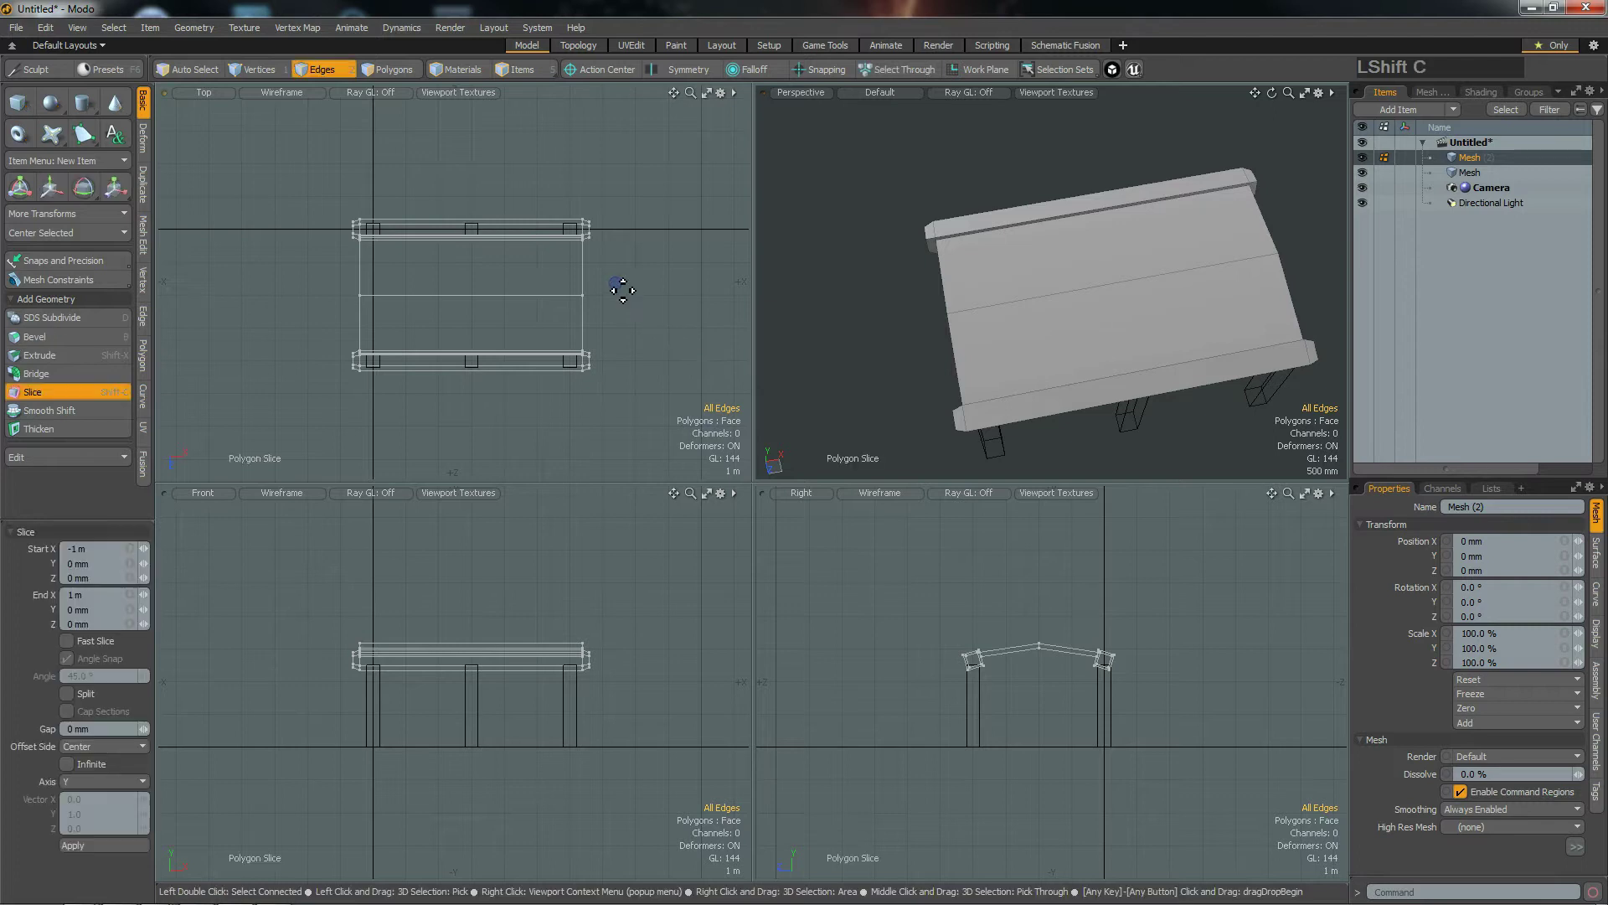
left_click_drag(427, 164, 446, 186)
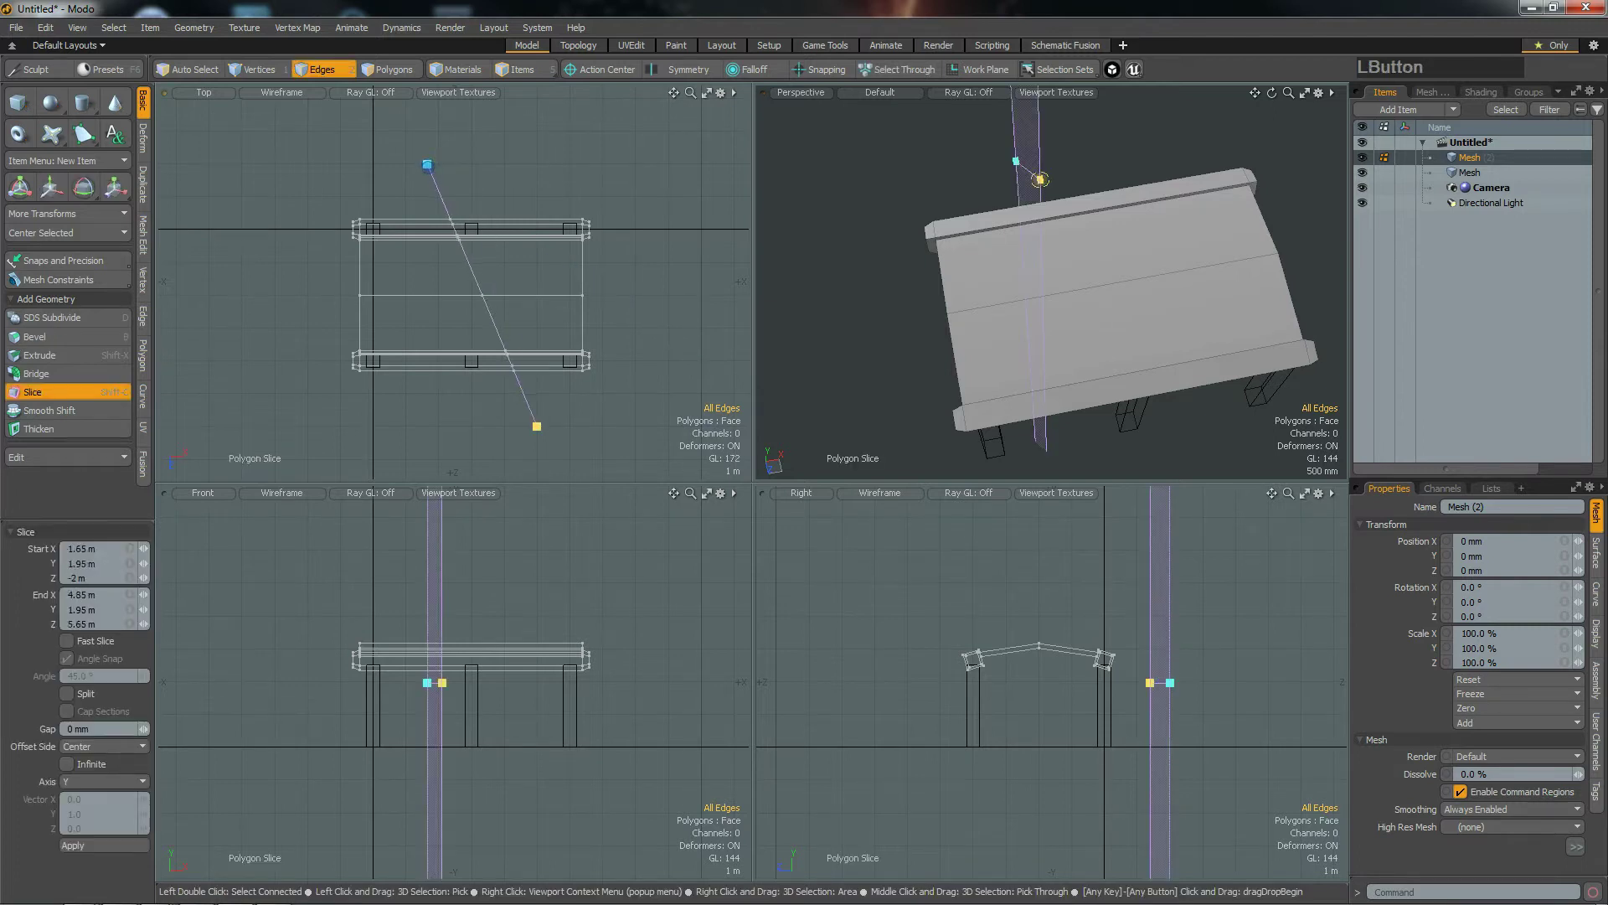
left_click_drag(537, 427, 545, 467)
left_click_drag(1010, 312, 1299, 256, "alt")
left_click_drag(1409, 236, 1496, 222, "alt")
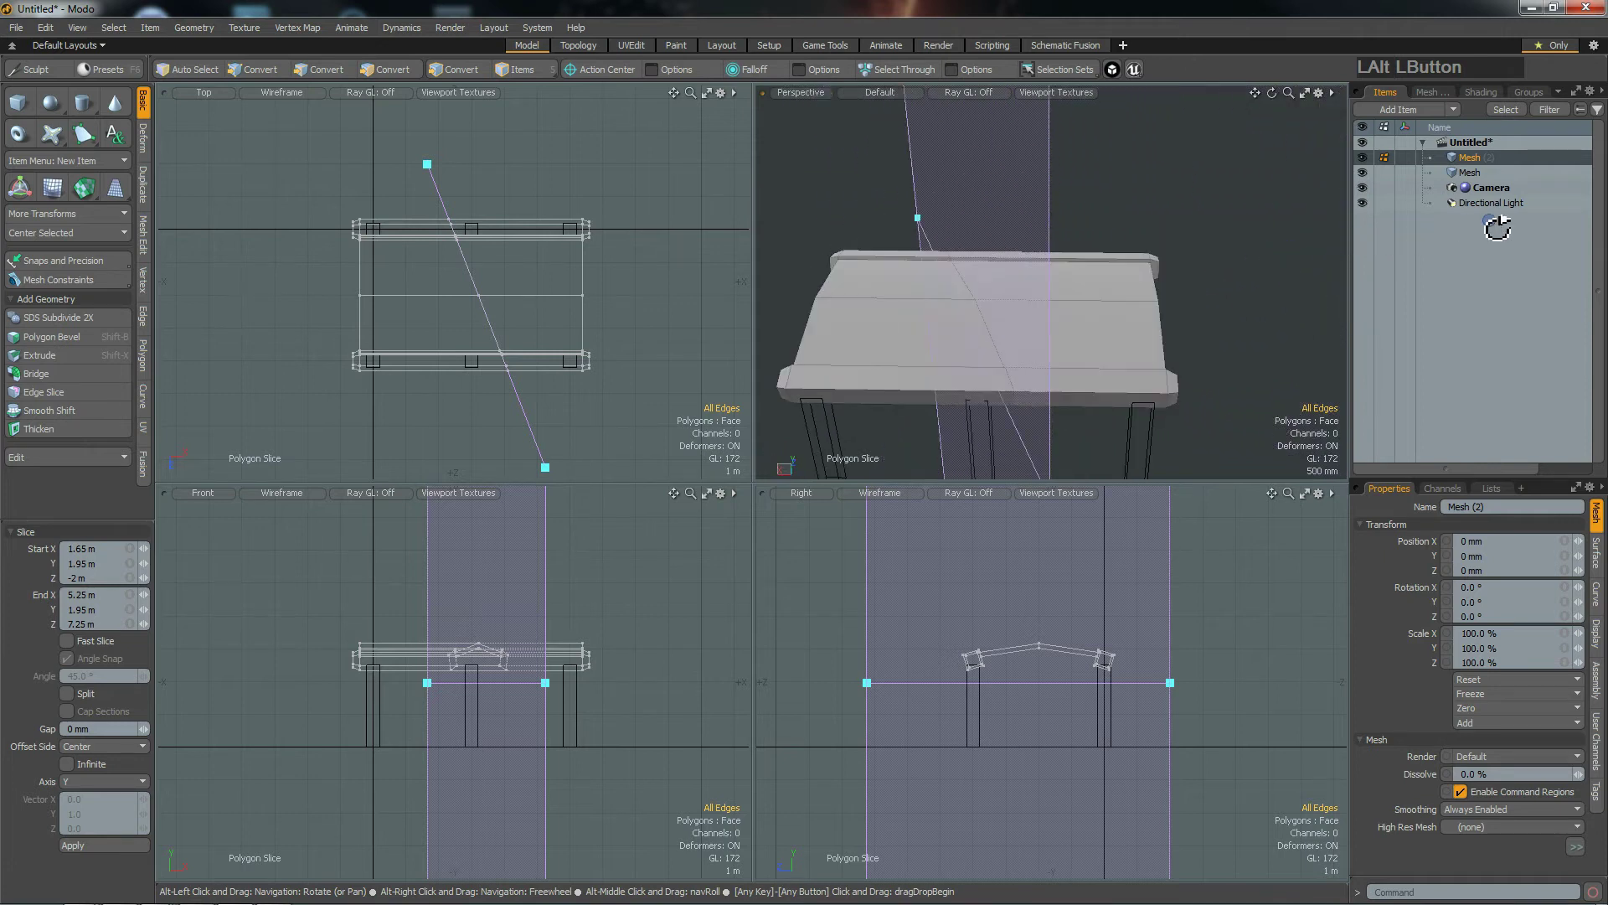
scroll(999, 373, "up", 6)
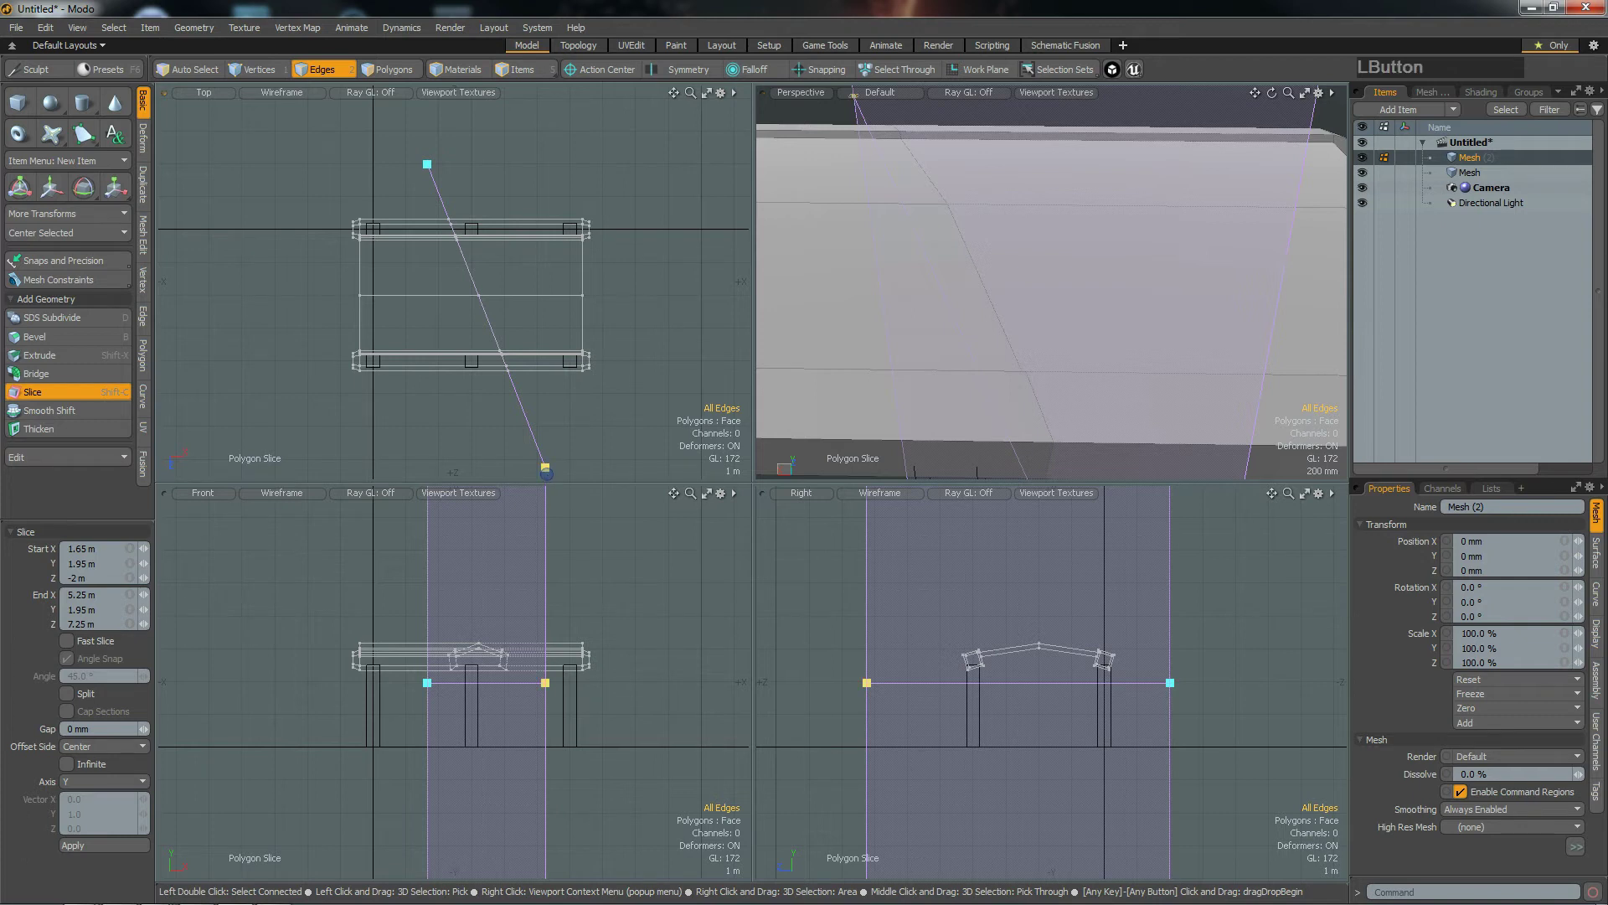
Step: Reposition the slice to start within the roof at X 3.7 m, Z 1.35 m and end at X 1.5 m, Z 6.05 m
left_click_drag(545, 468, 466, 412)
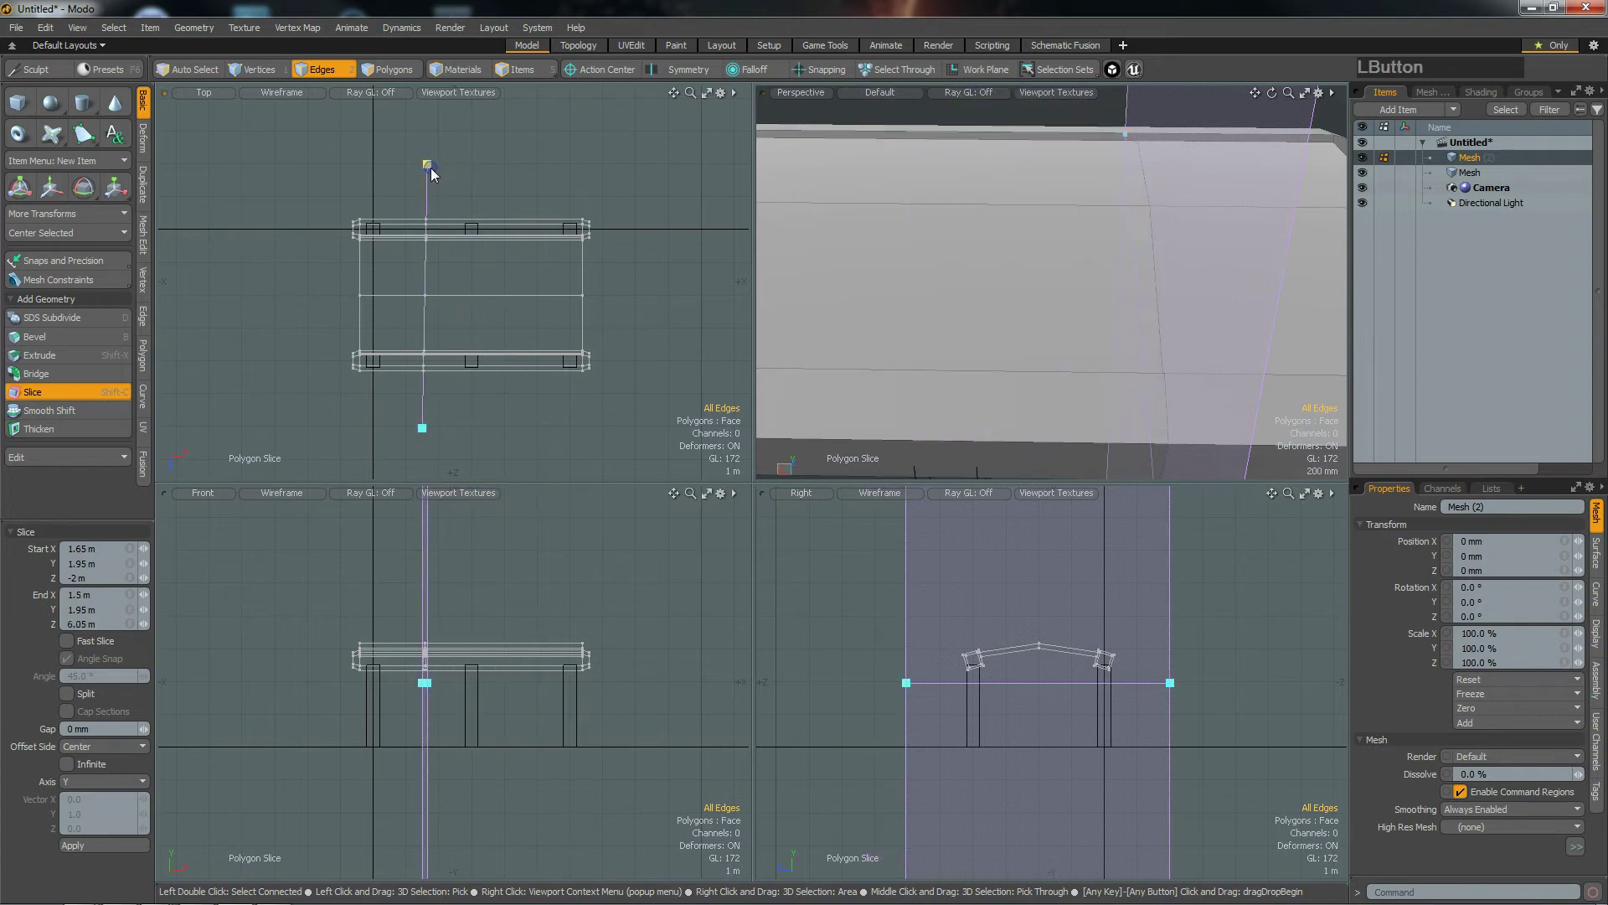
left_click_drag(427, 165, 475, 189)
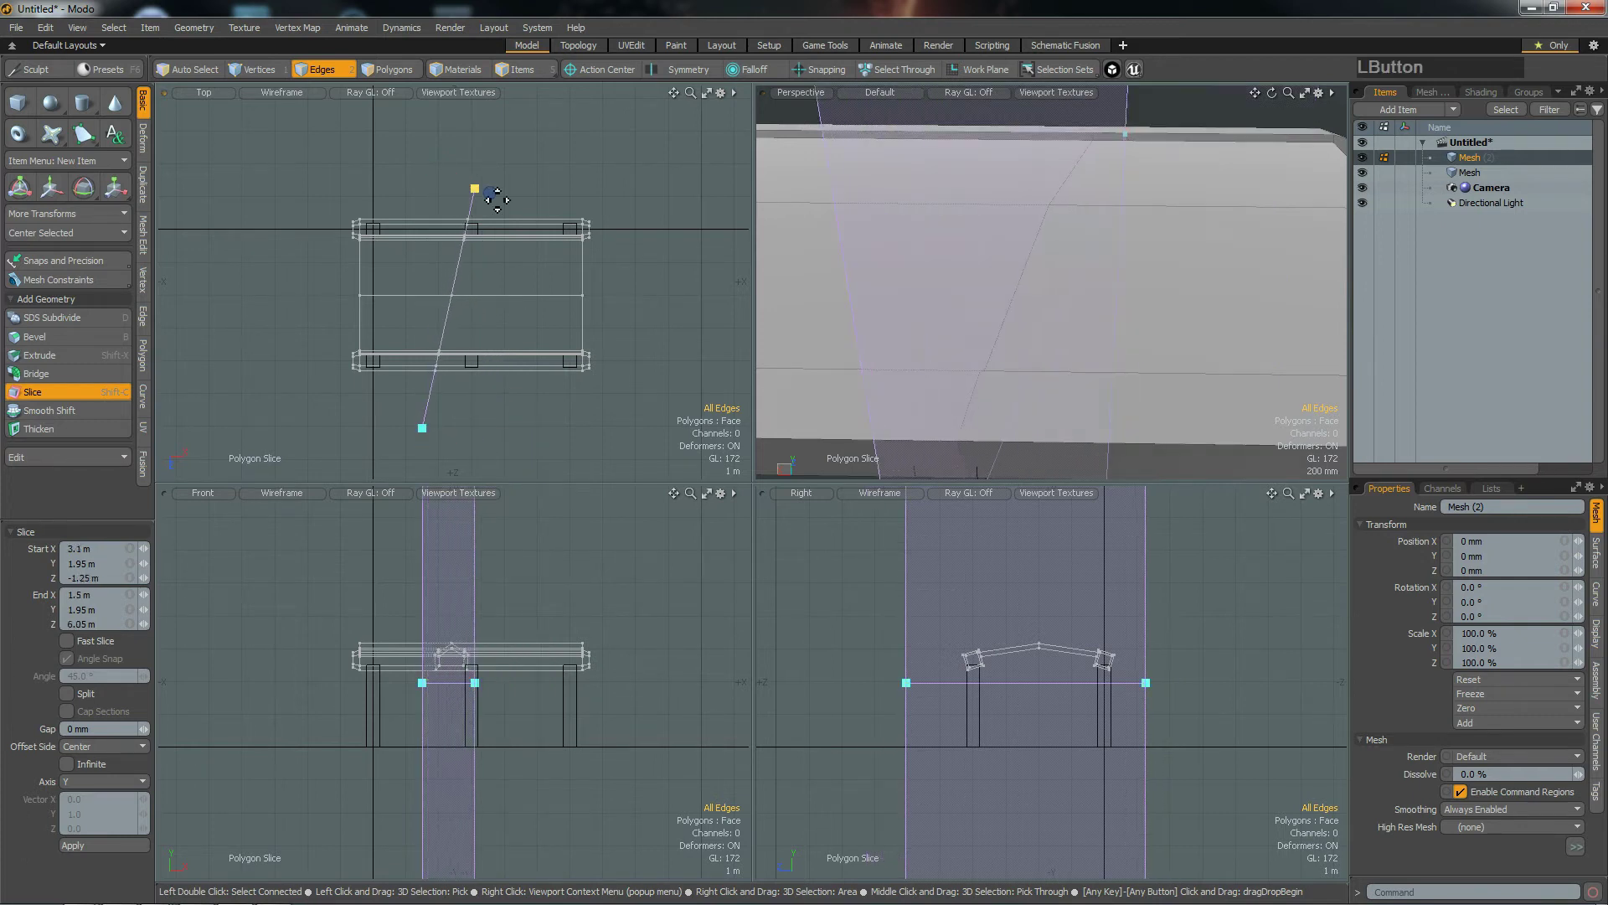
scroll(1006, 590, "down", 3)
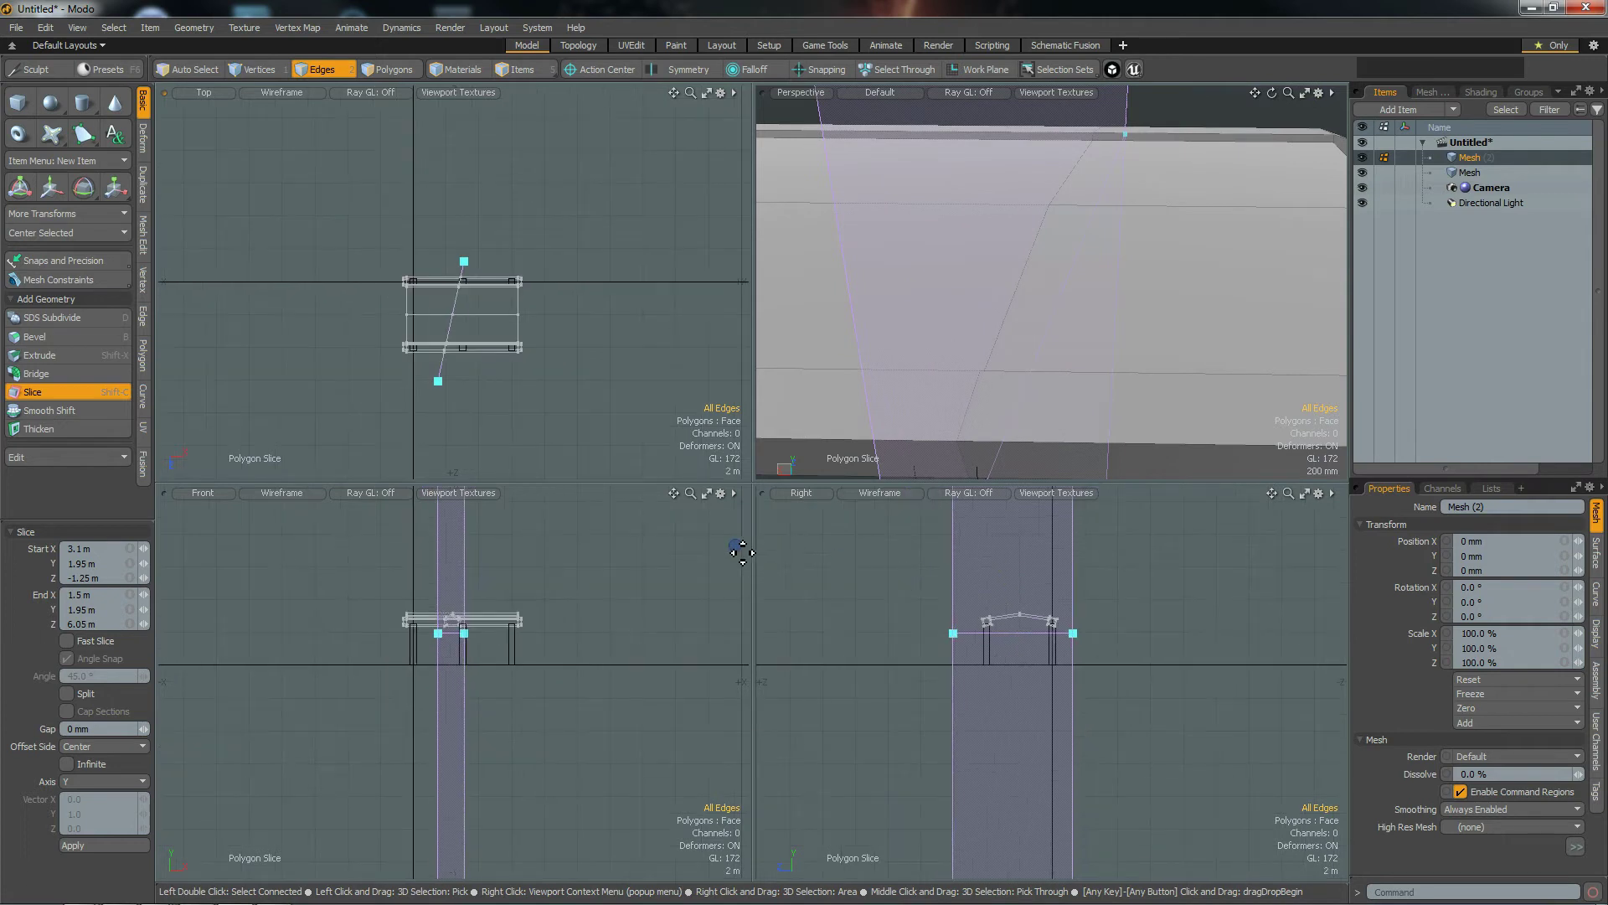
left_click_drag(463, 261, 474, 304)
Step: Inspect the point where the partial slice stops on the roof, finish the slice and undo it
left_click_drag(933, 280, 1077, 143, "alt")
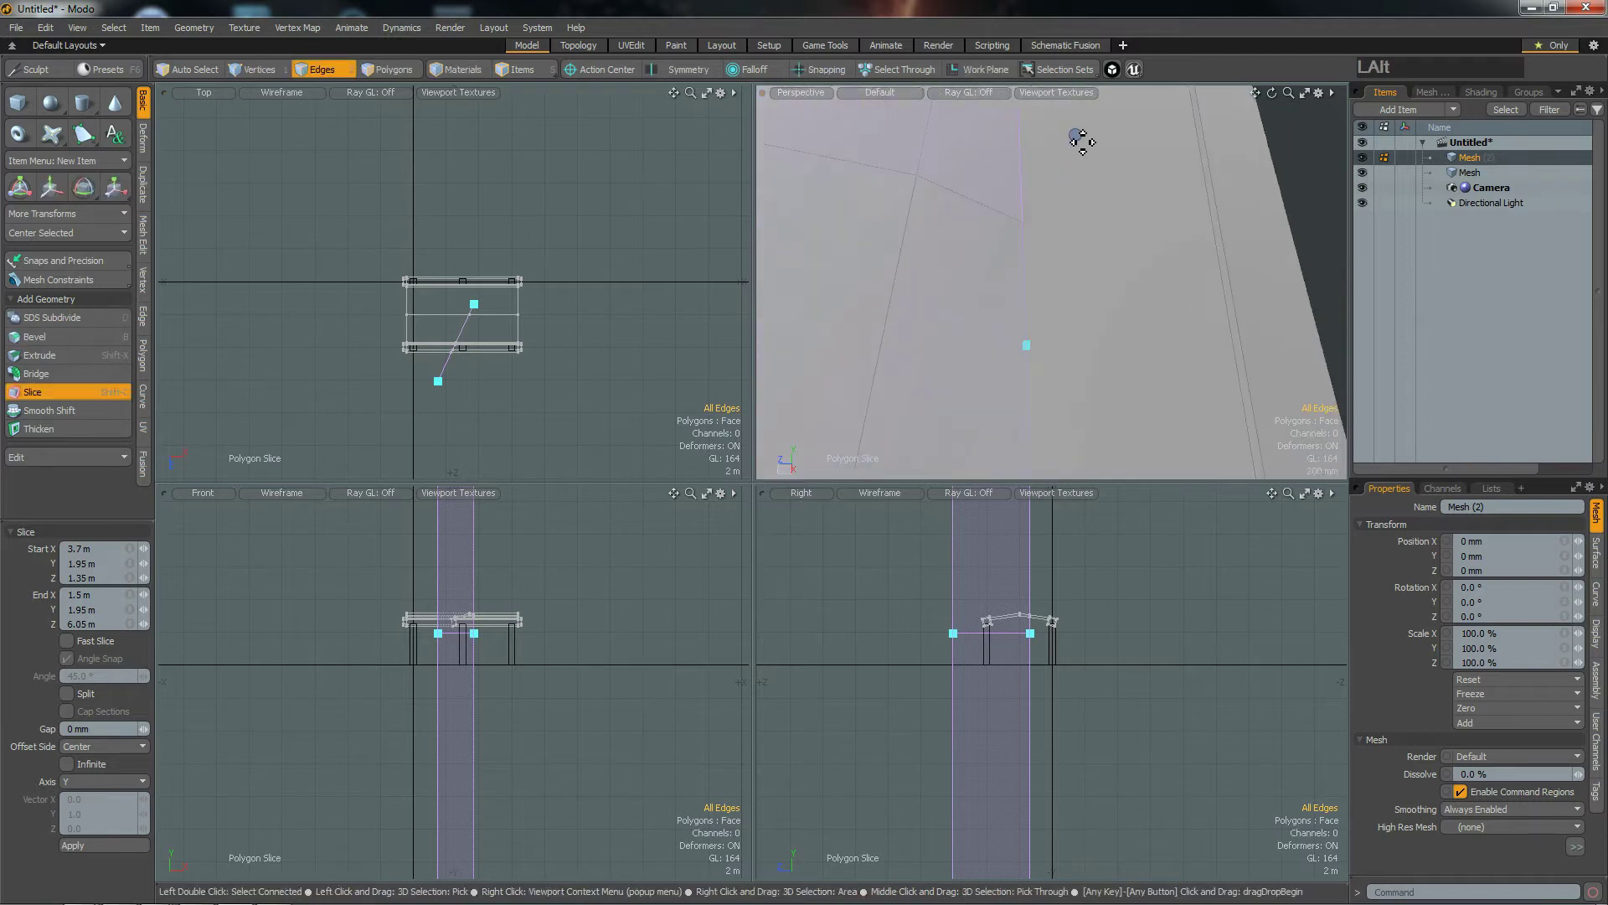
scroll(1020, 203, "up", 2)
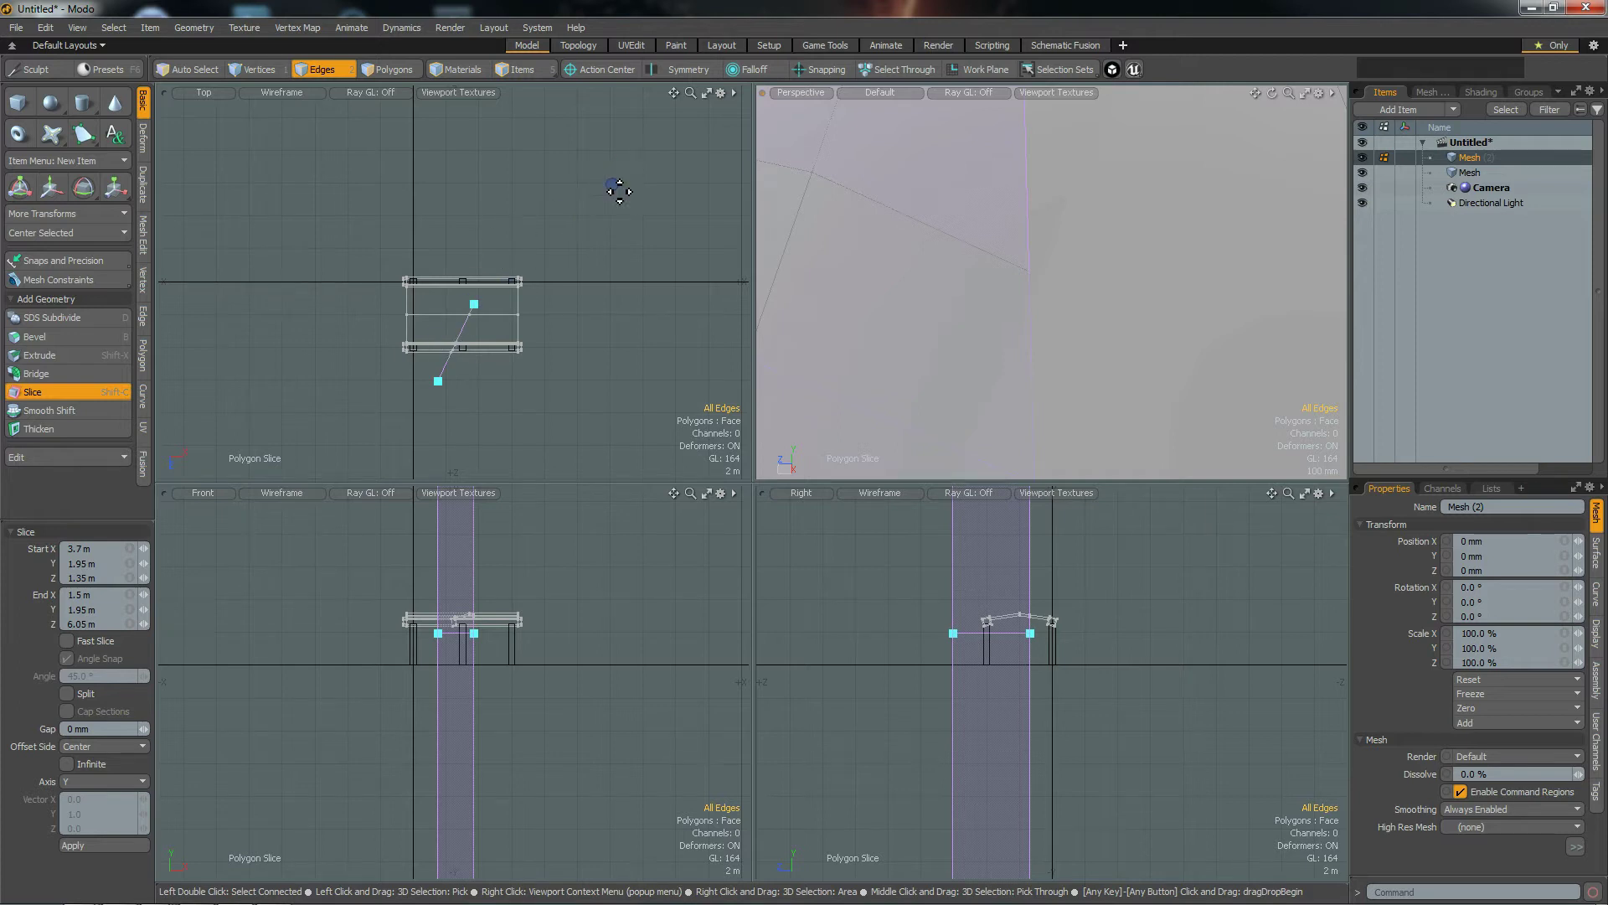
left_click_drag(1184, 348, 942, 297, "alt")
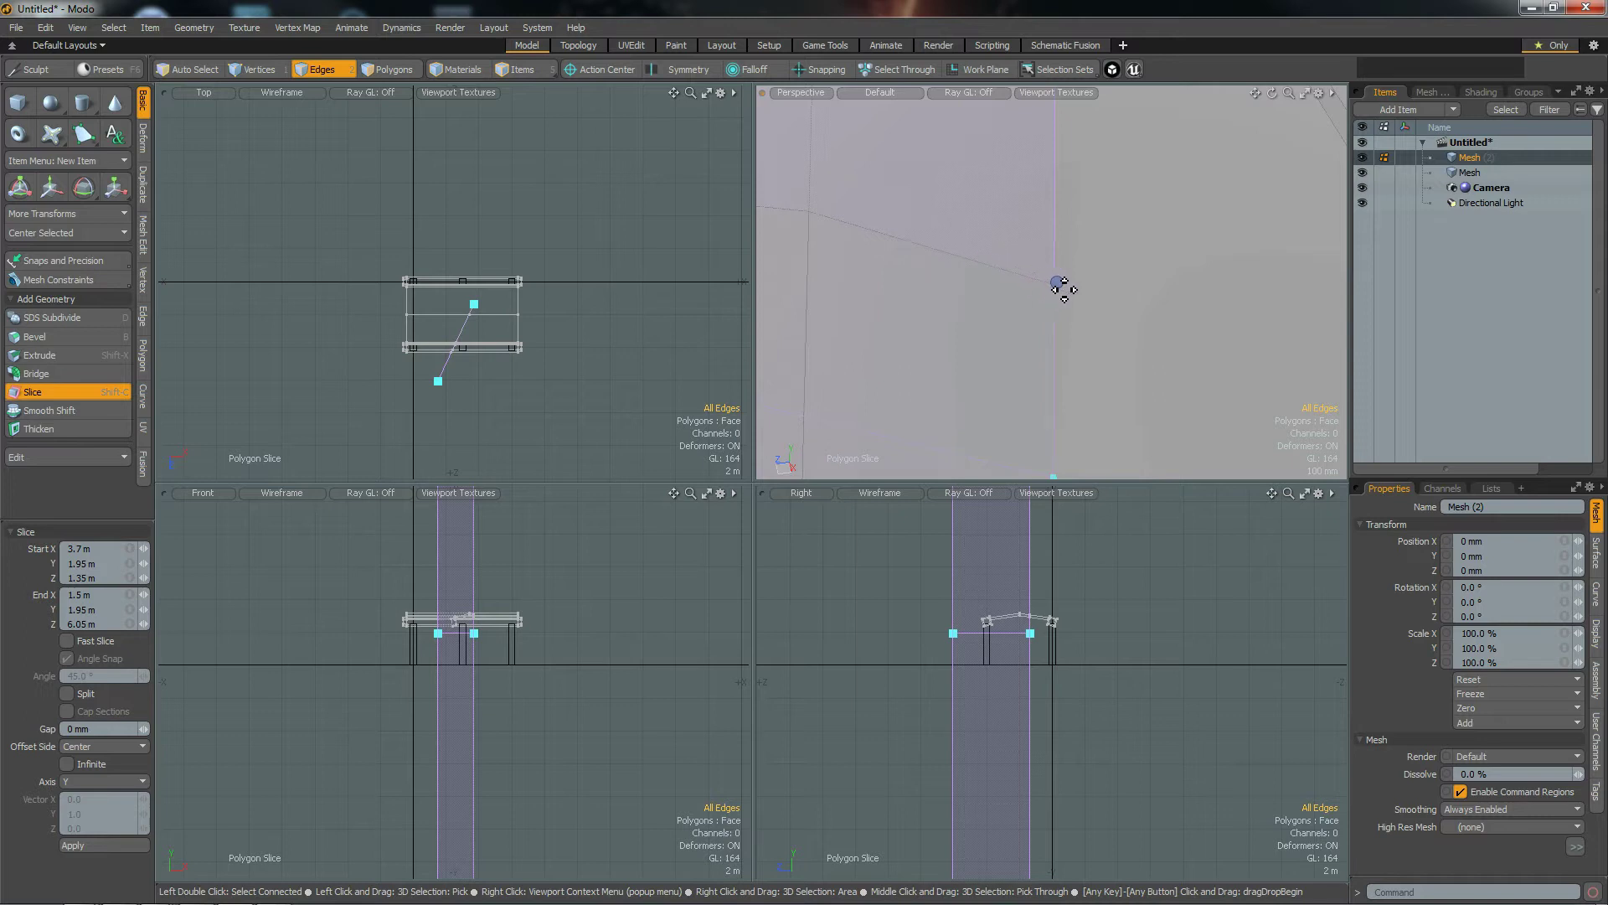
scroll(1064, 289, "down", 5)
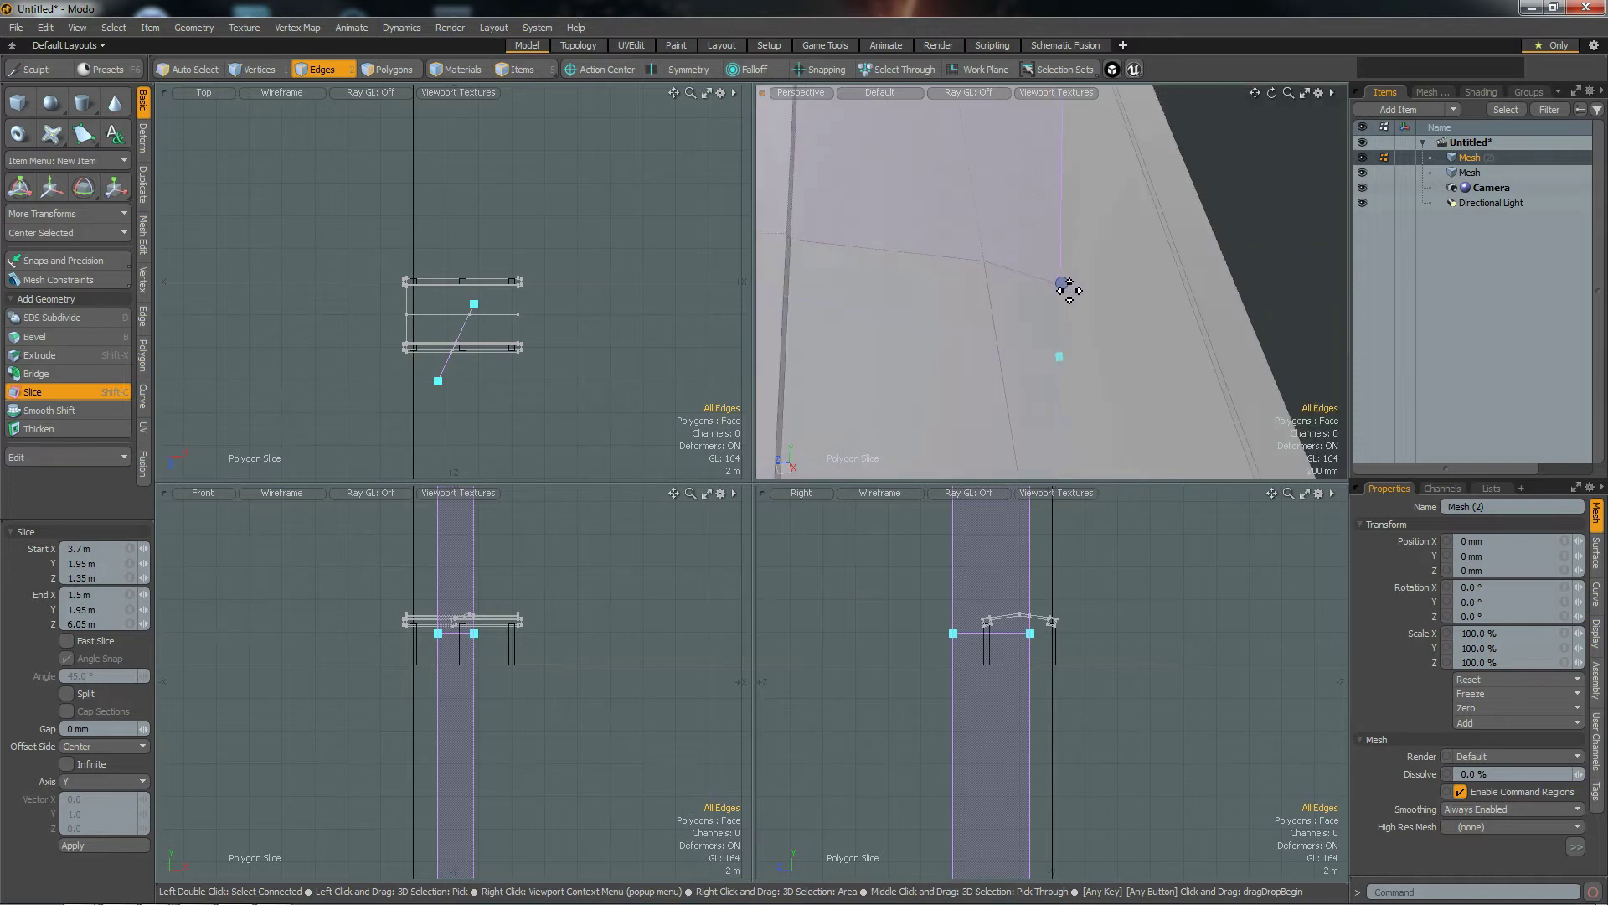
left_click_drag(1070, 323, 1018, 408, "alt")
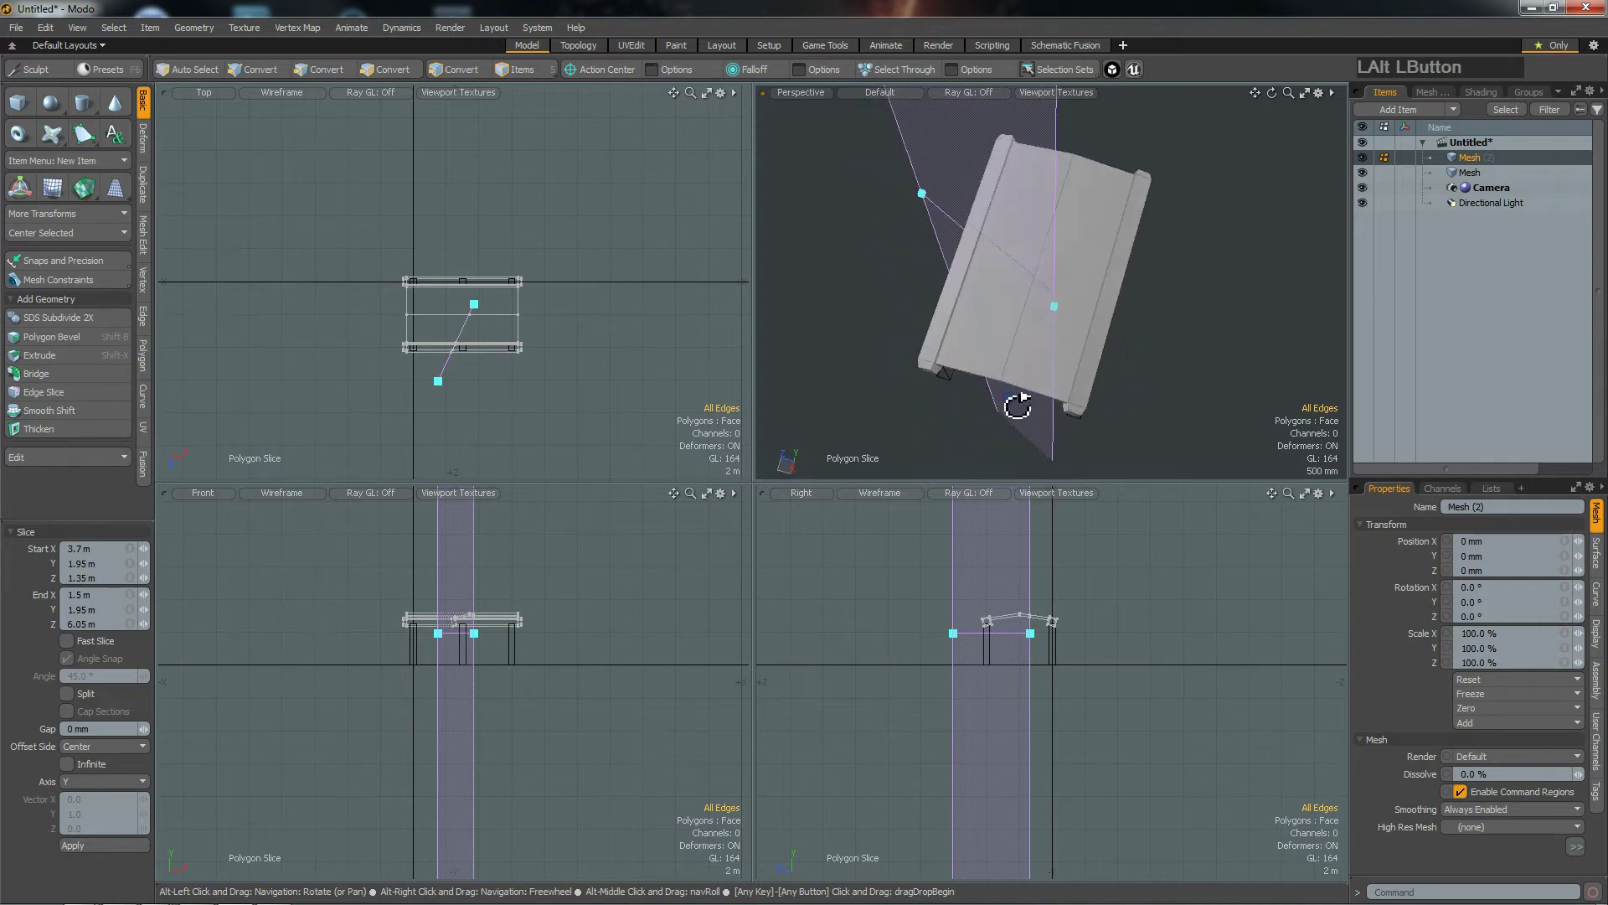
key("space")
left_click(1044, 304)
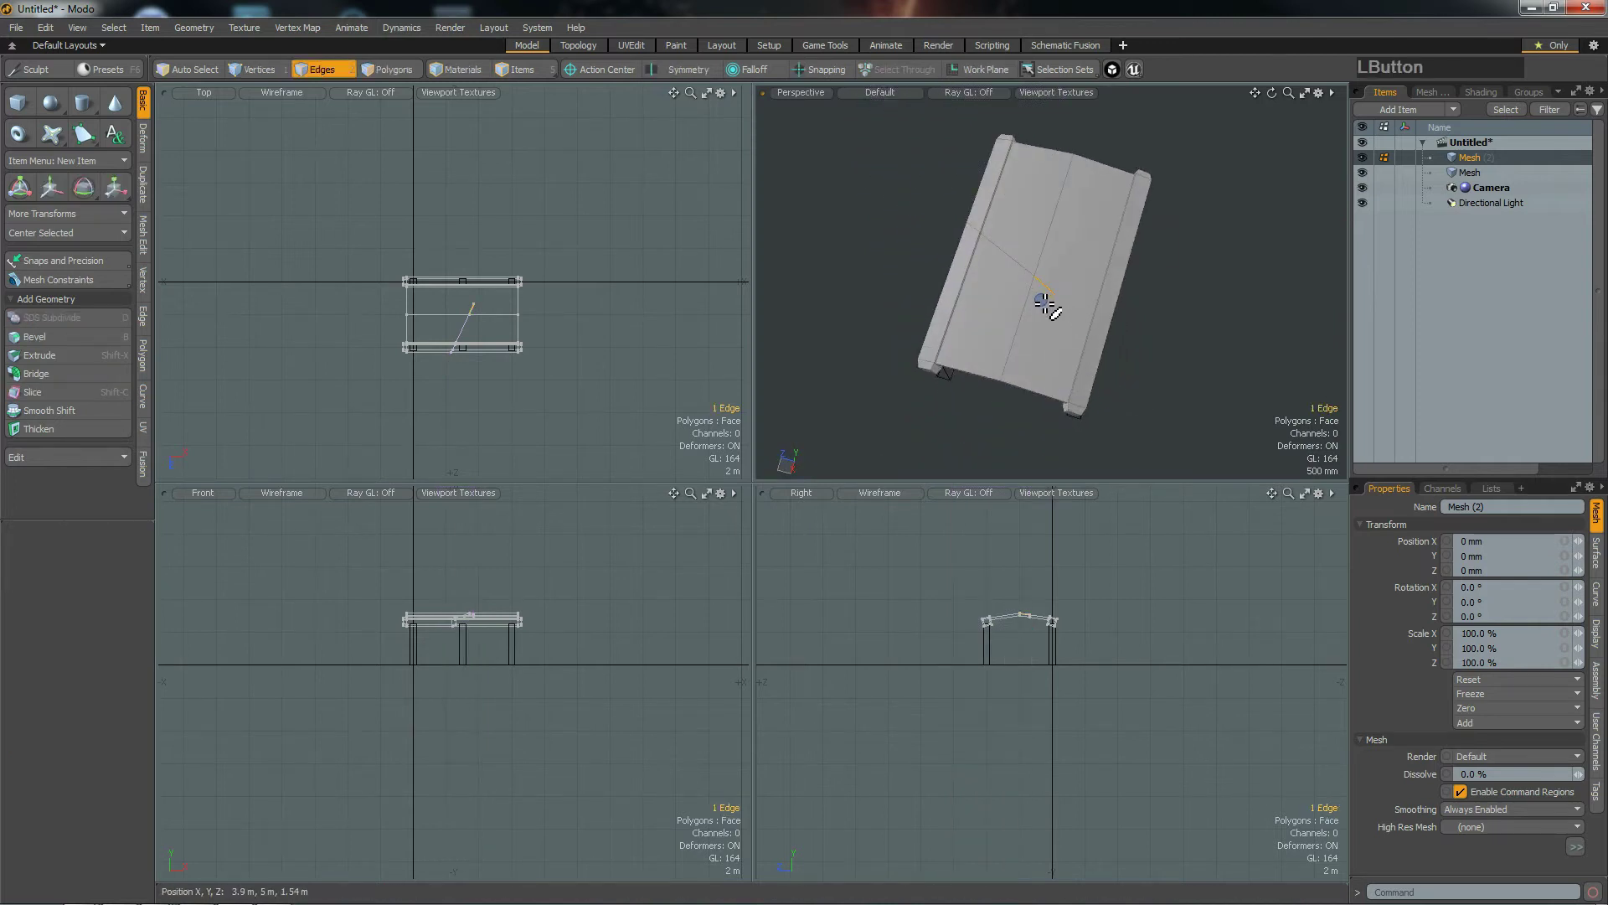
left_click(1167, 345)
key("ctrl+z")
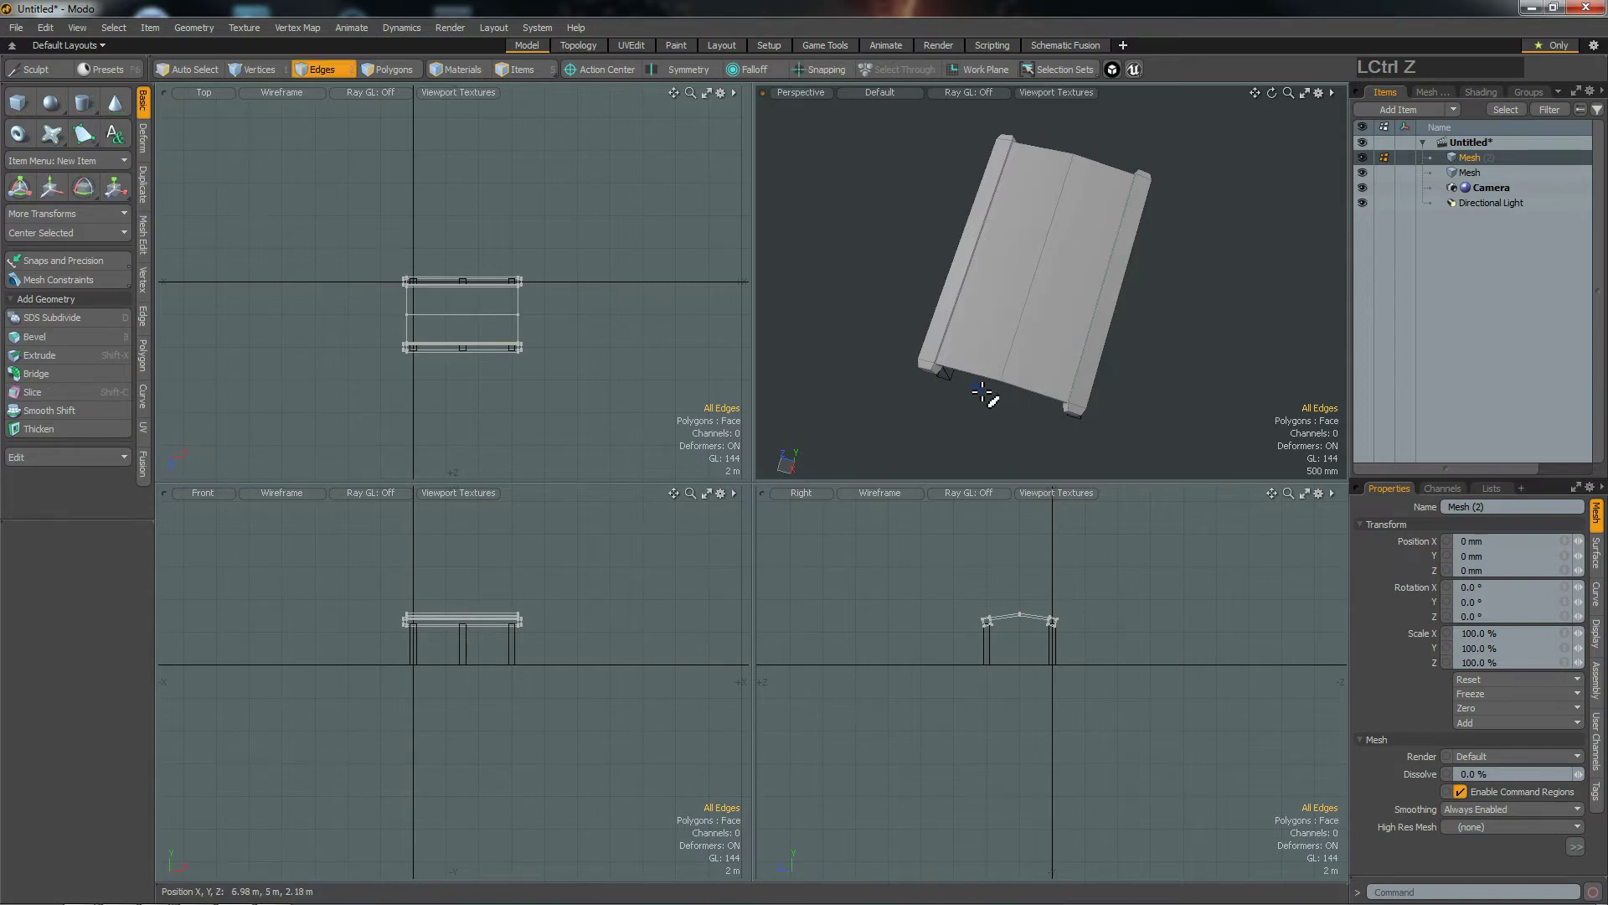
Step: Examine the beam tips and roof from below and the front, and bring up the mesh editing tools
left_click_drag(941, 438, 976, 259, "alt")
scroll(917, 300, "up", 4)
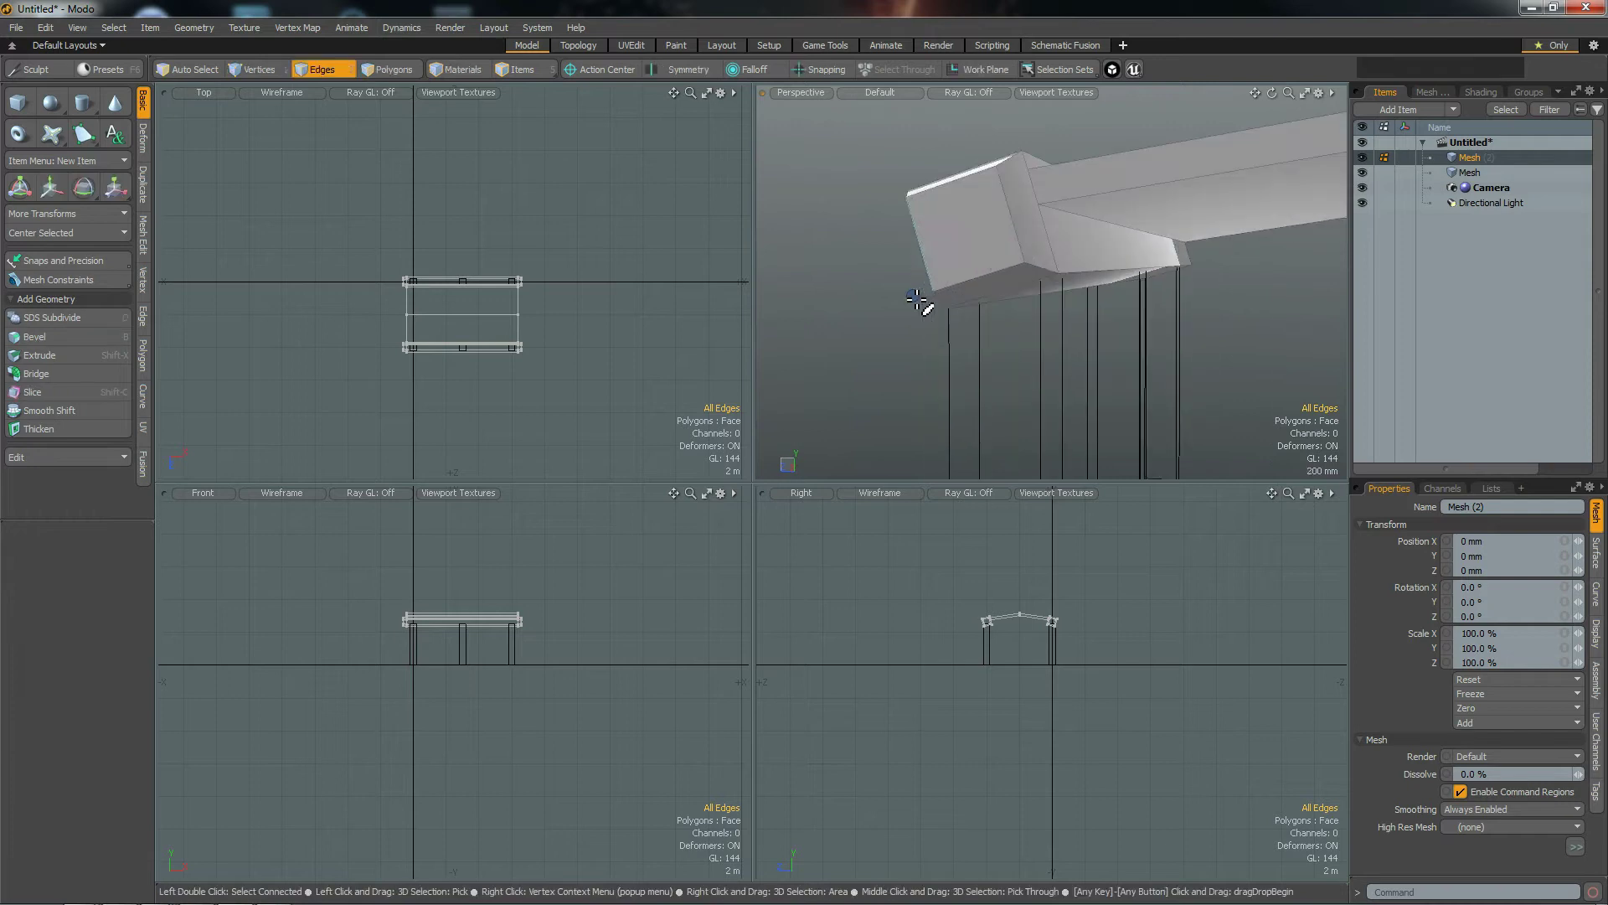
left_click_drag(1069, 323, 982, 327, "alt")
scroll(1070, 347, "down", 3)
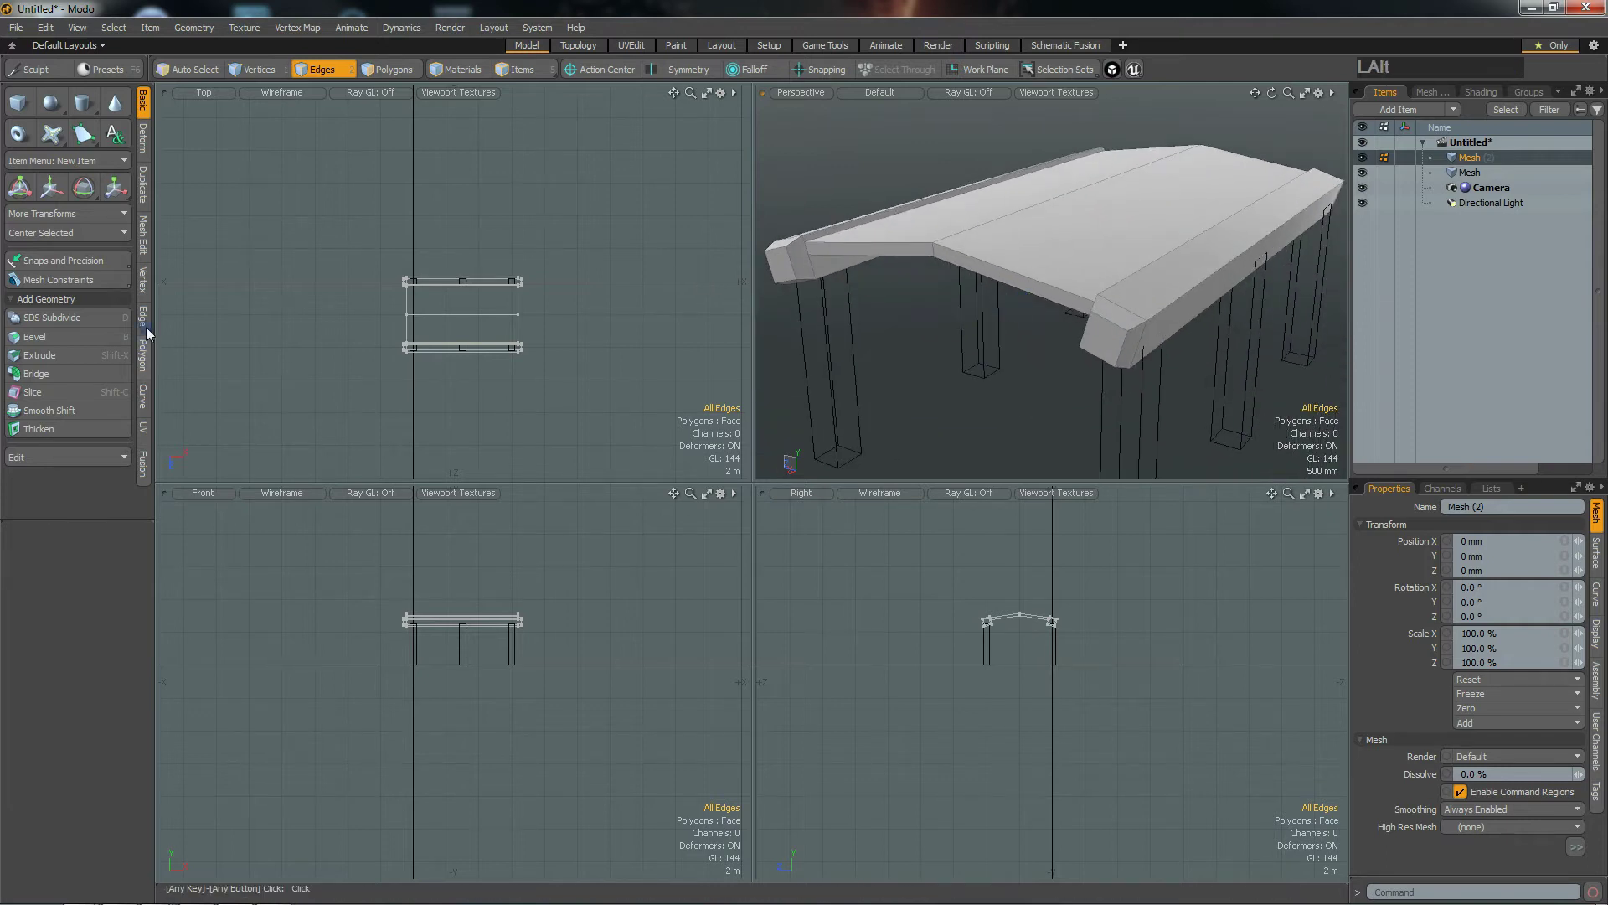
left_click(142, 235)
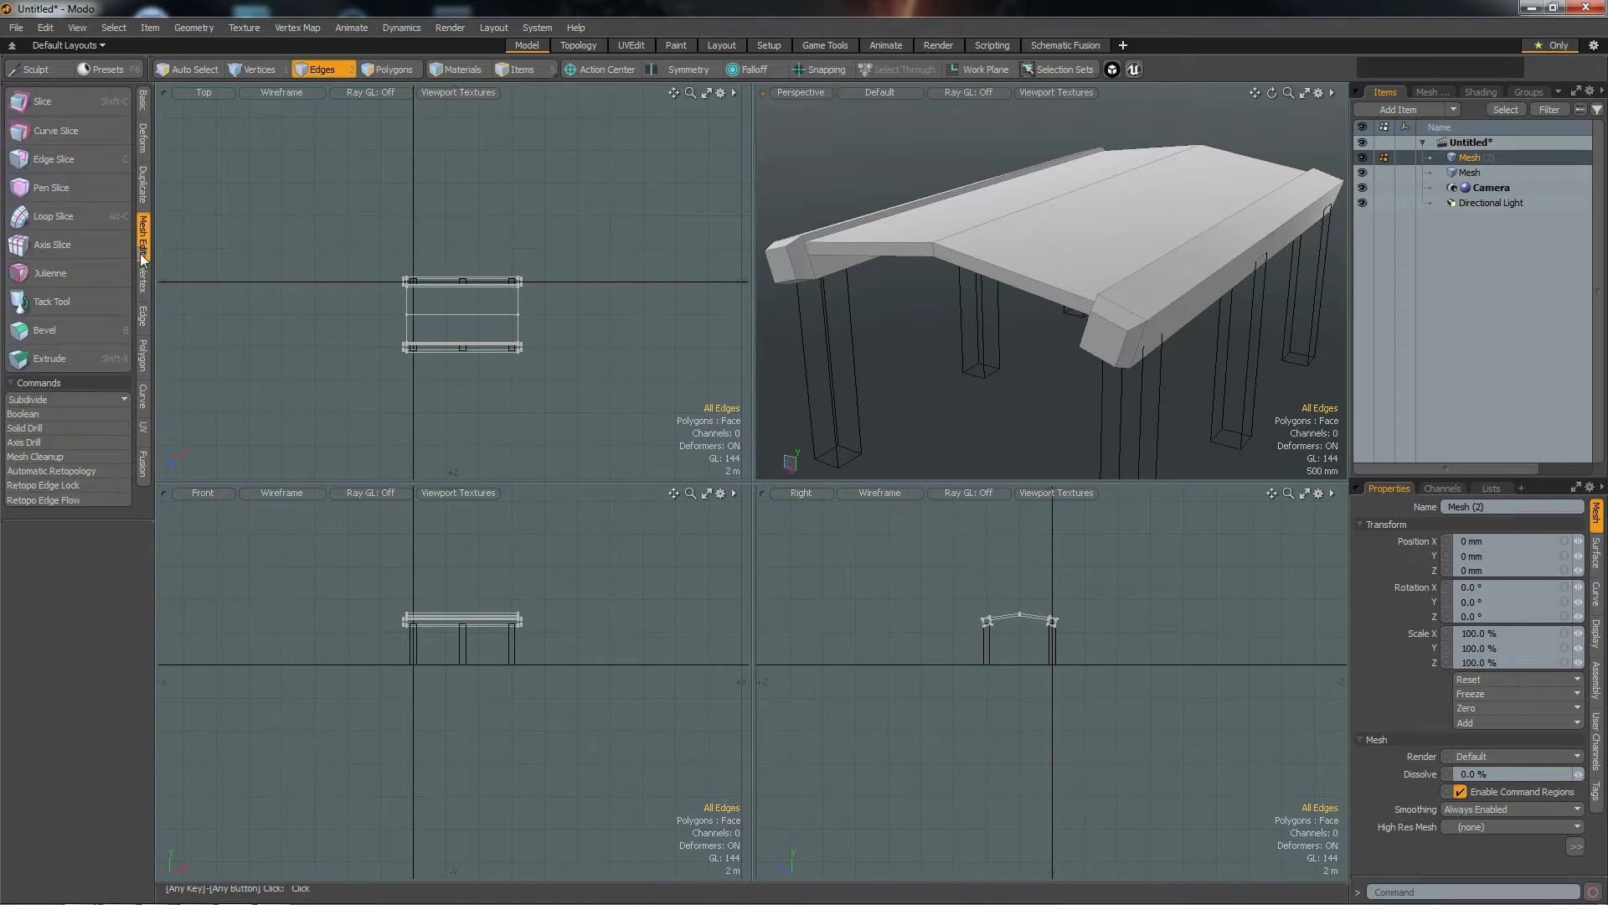
left_click(85, 456)
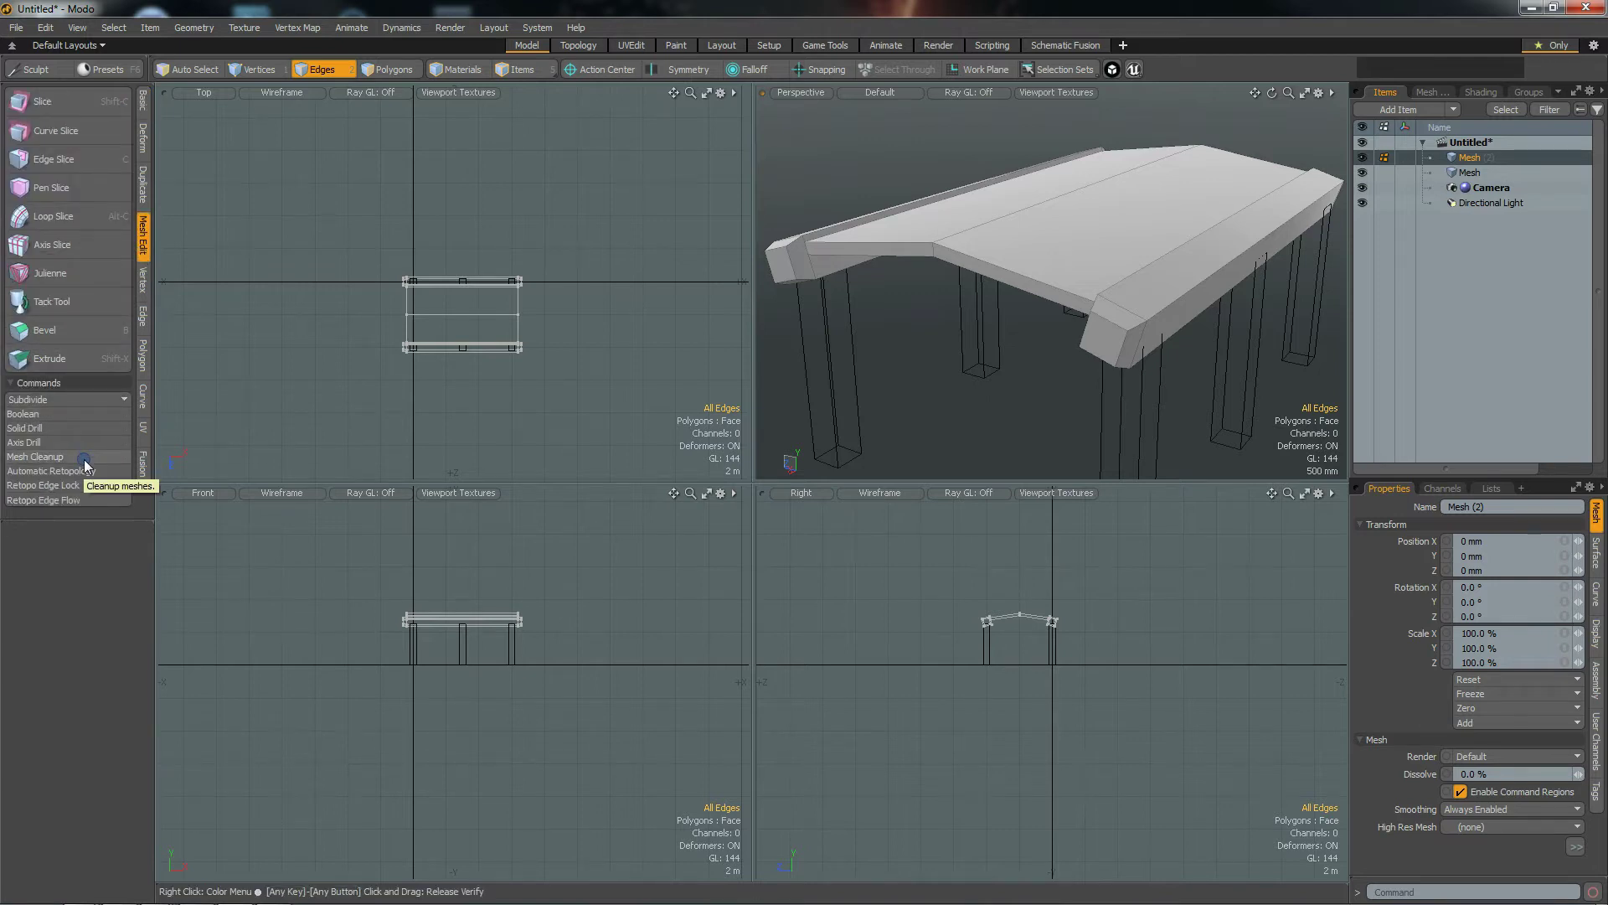
key("alt")
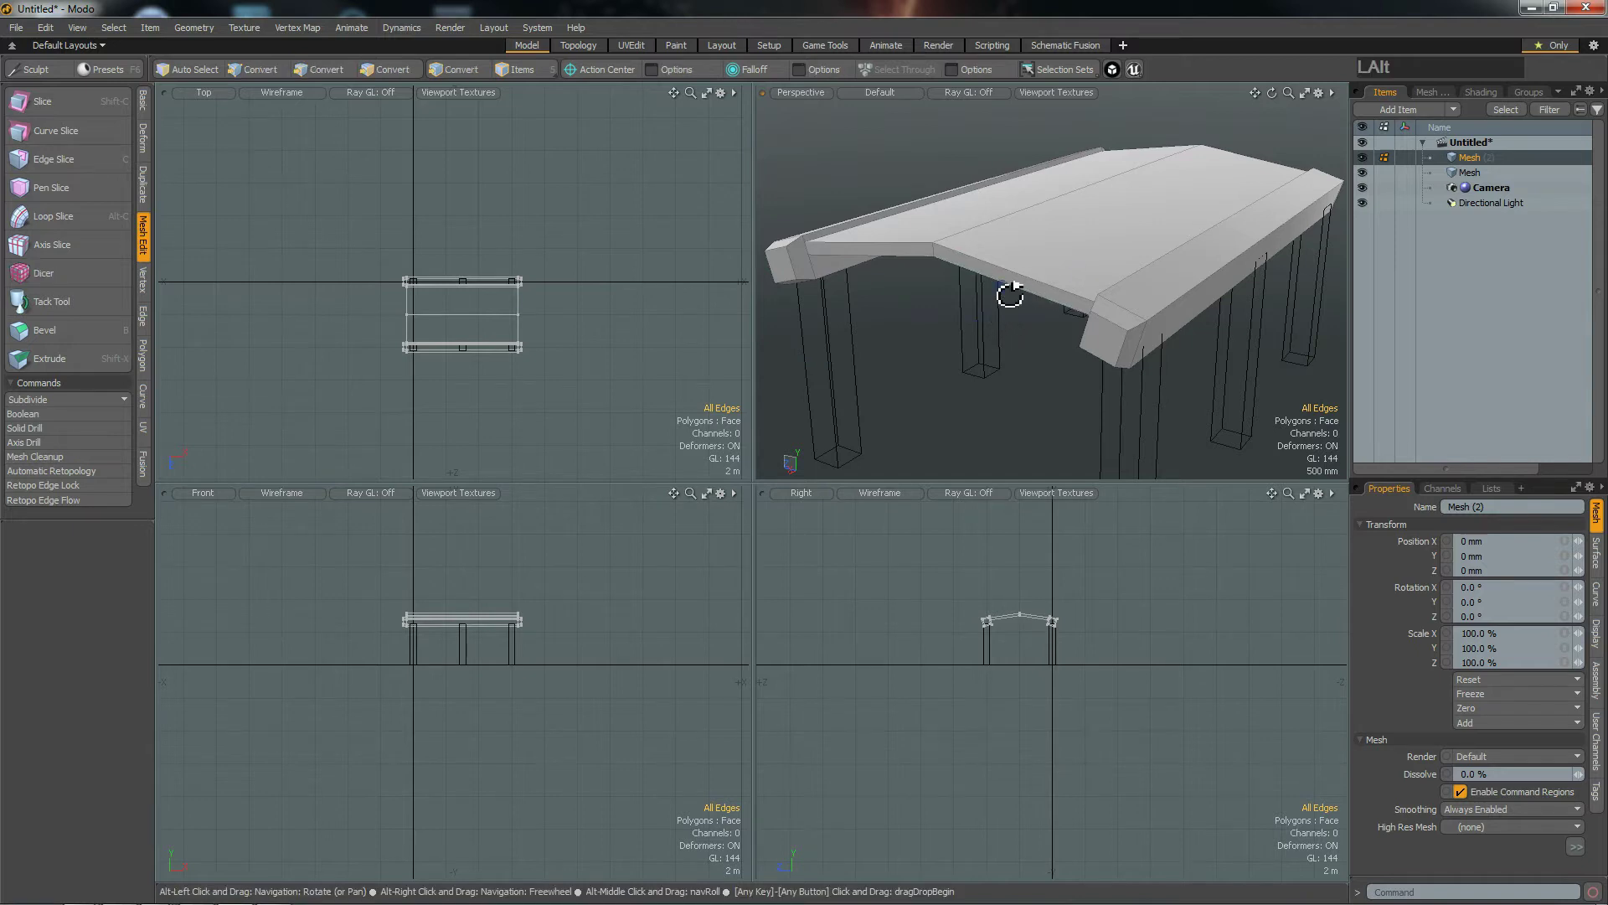
Step: Examine a beam end from above and below, highlighting the beam's underside polygon and clearing the selection
left_click_drag(930, 303, 862, 252, "alt")
scroll(915, 258, "up", 5)
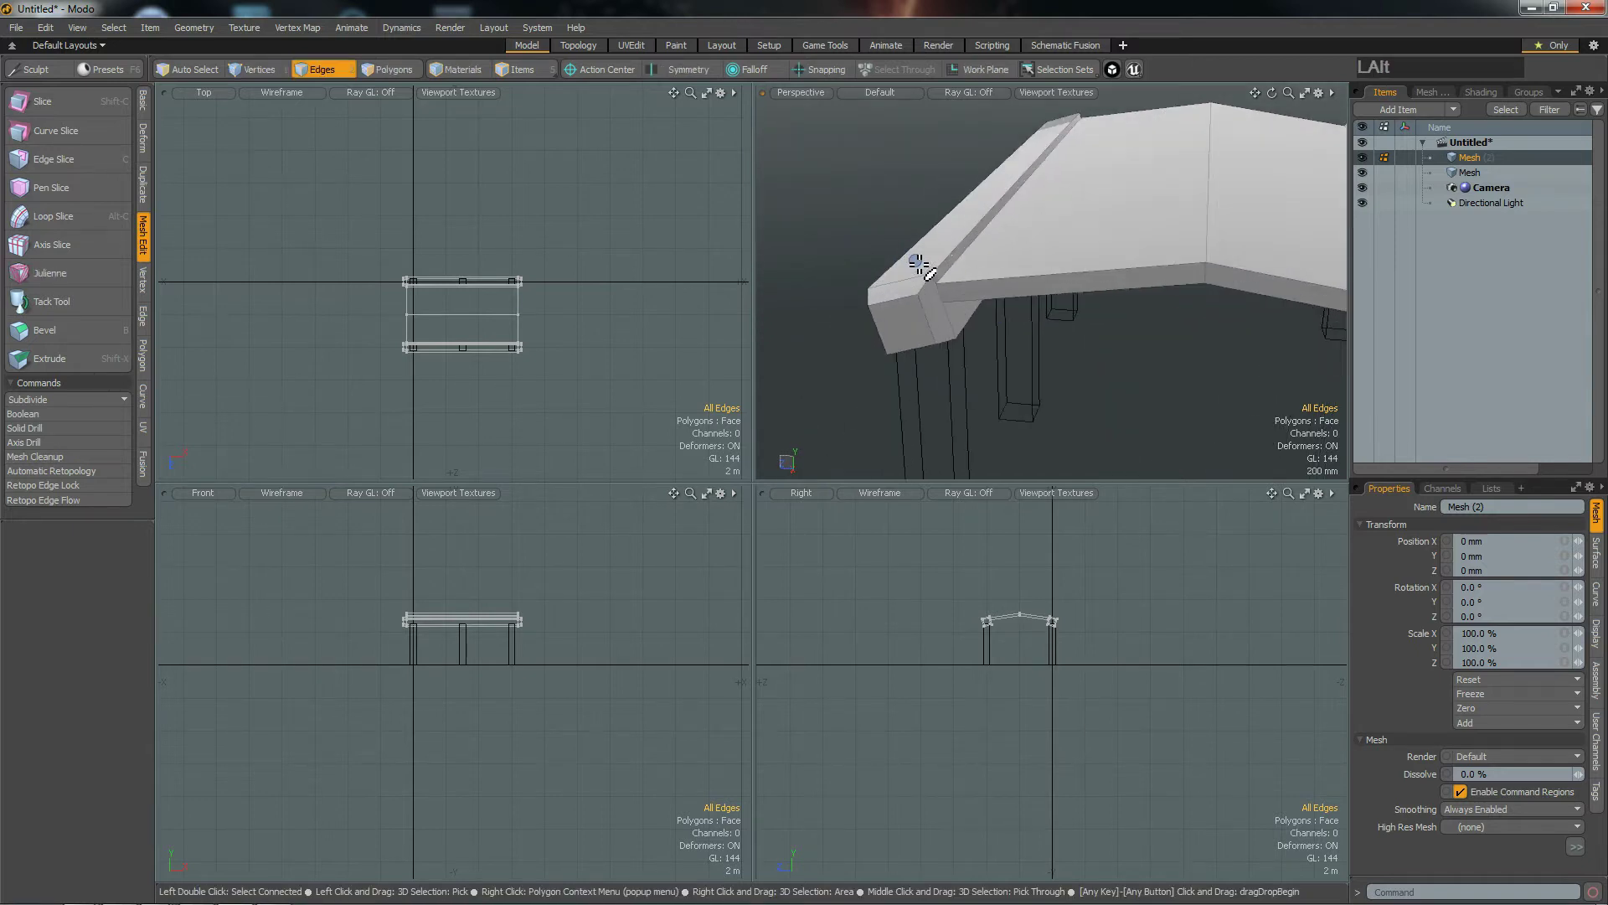
left_click_drag(1066, 341, 1025, 303, "alt")
left_click_drag(1140, 309, 1144, 307, "alt")
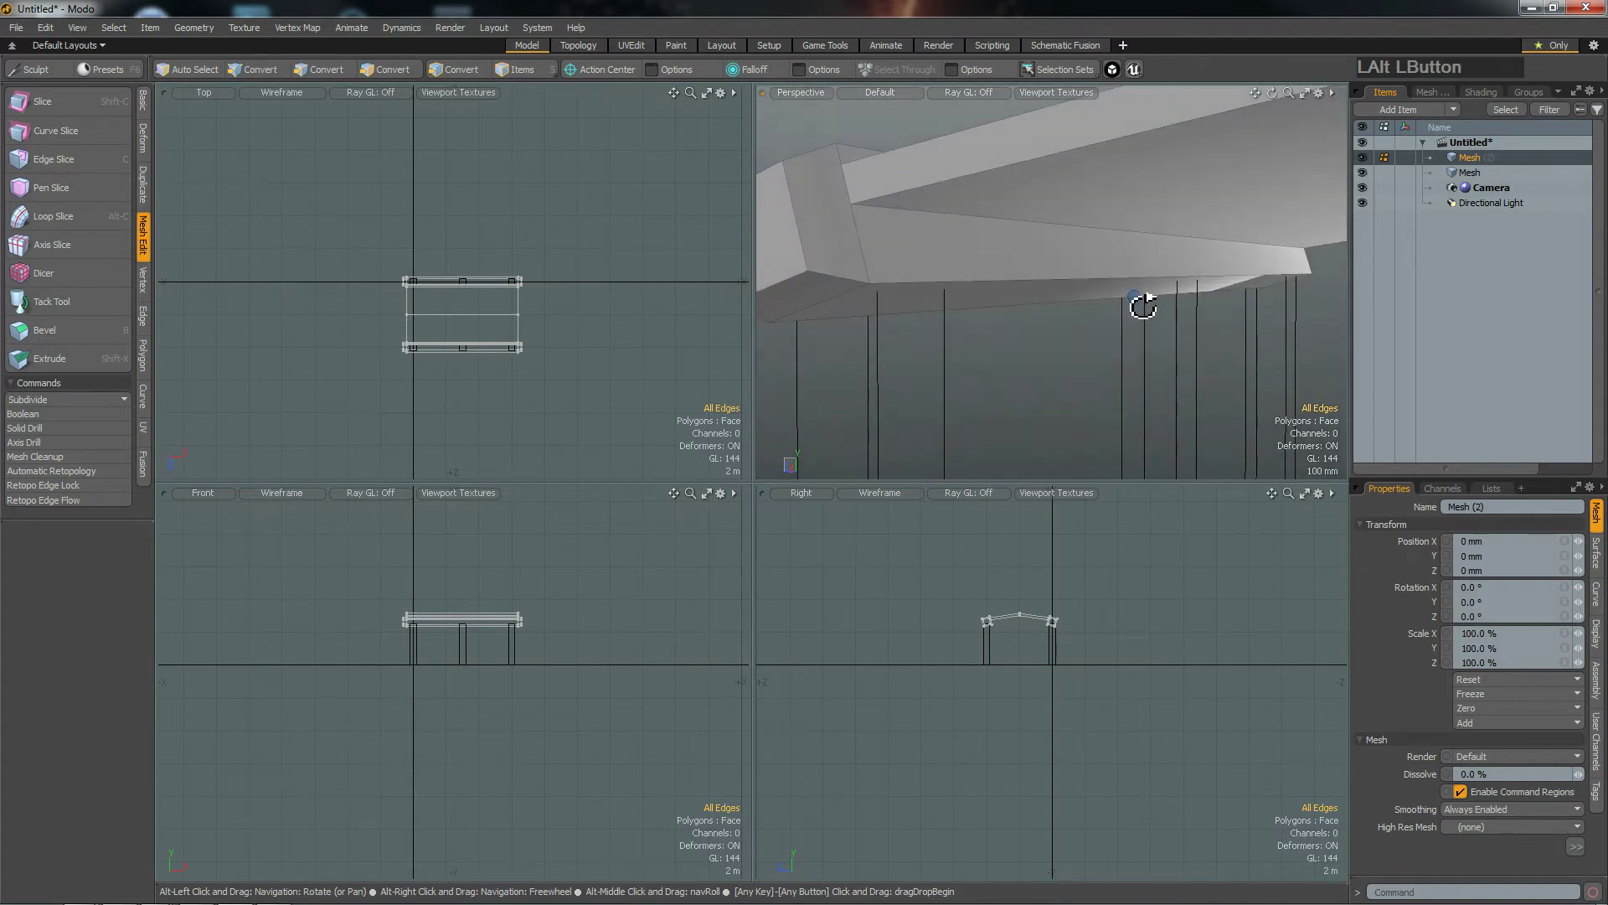
key("3")
left_click(1248, 294)
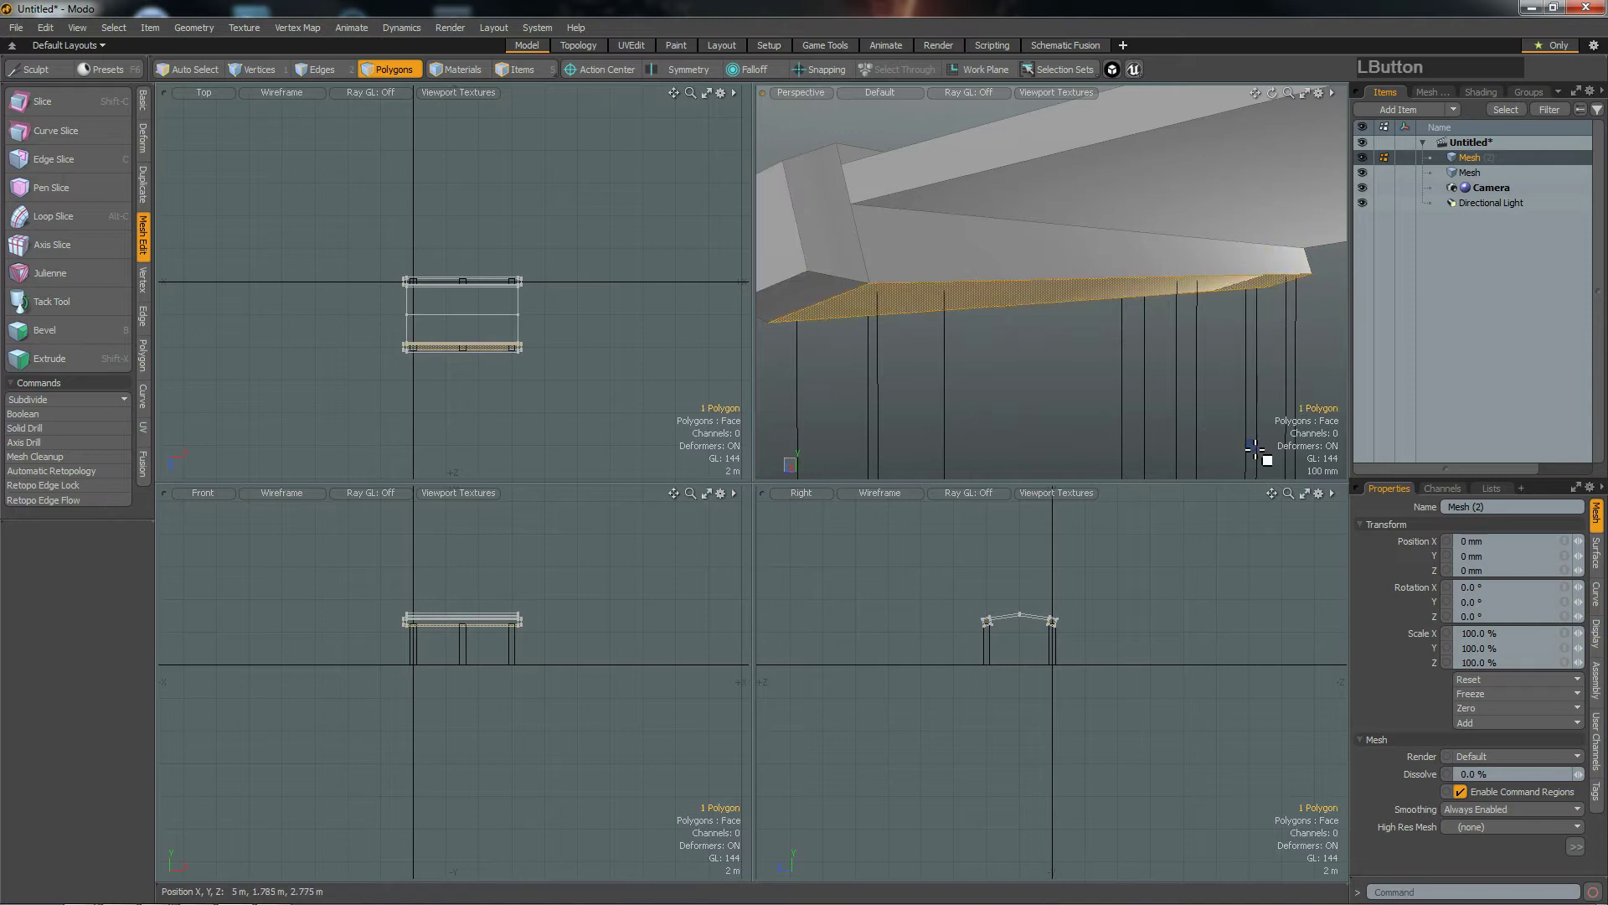
left_click(1091, 378)
Step: Examine both roof slopes and the places where the slab meets the bevelled beam ends
left_click_drag(1239, 349, 1253, 419, "alt")
left_click(984, 253)
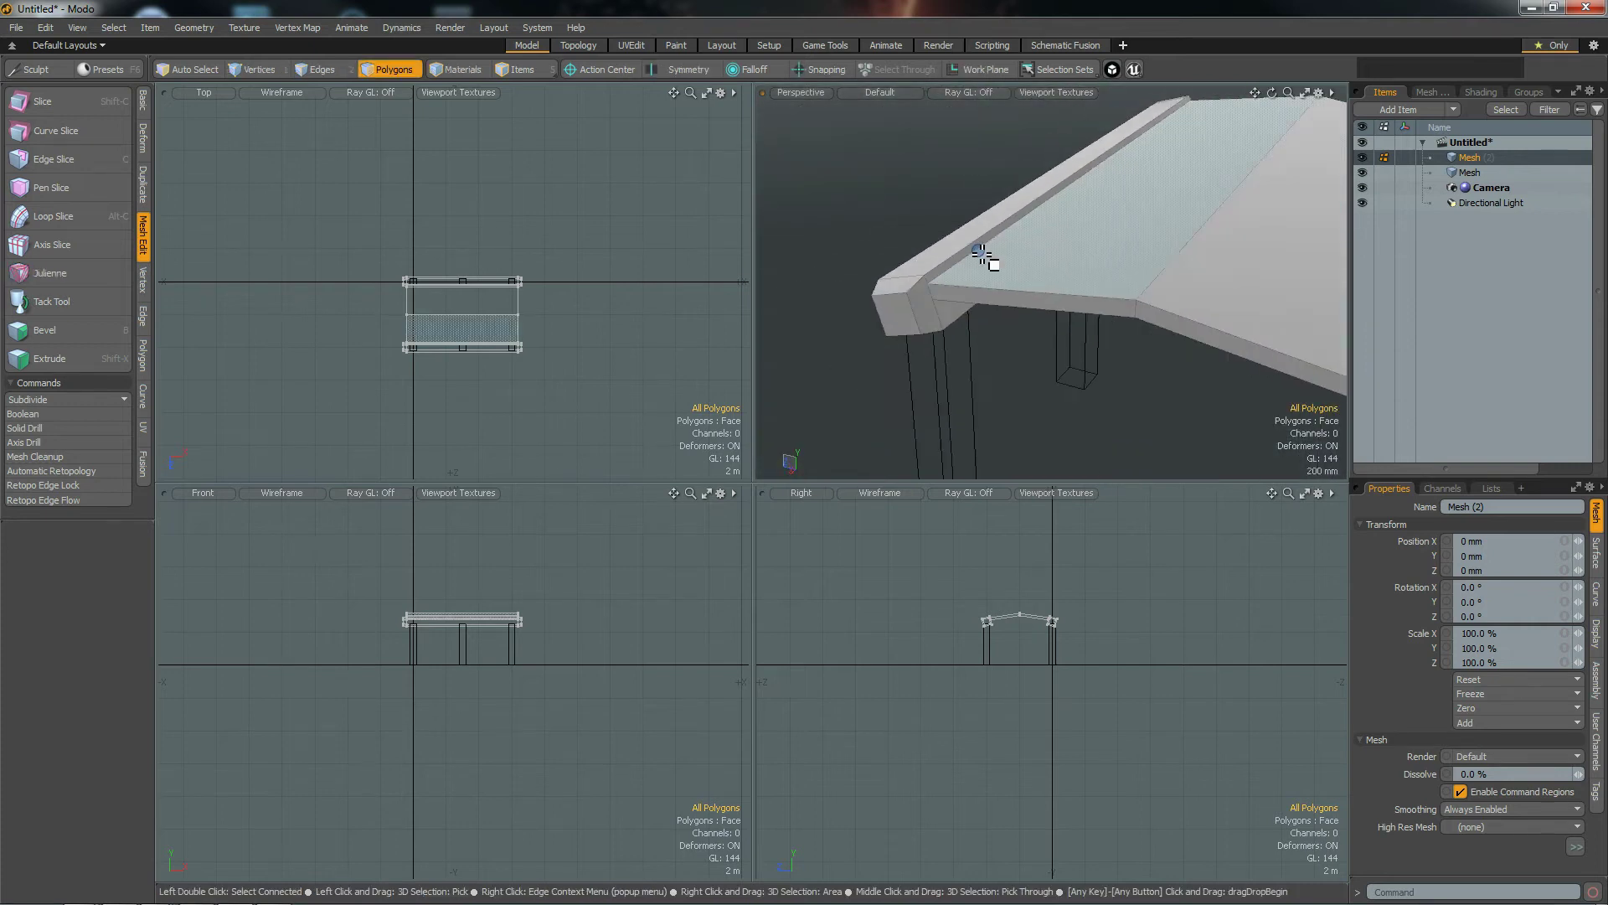
left_click(1079, 338)
left_click_drag(1113, 351, 944, 353, "alt")
left_click(1147, 318)
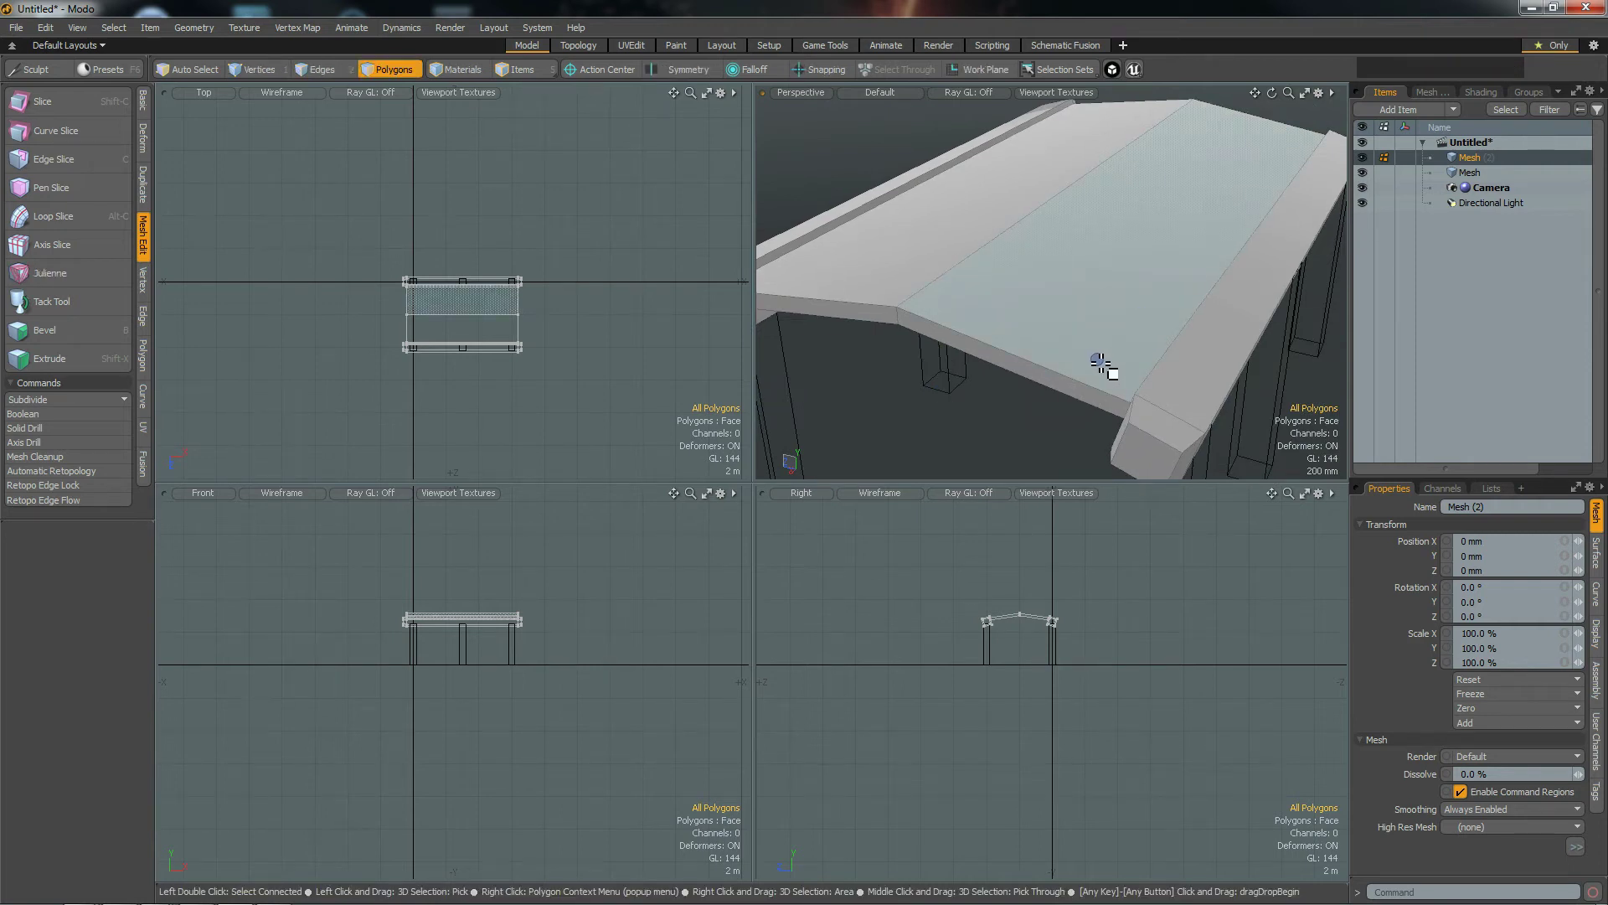
left_click_drag(1016, 419, 1113, 341, "alt")
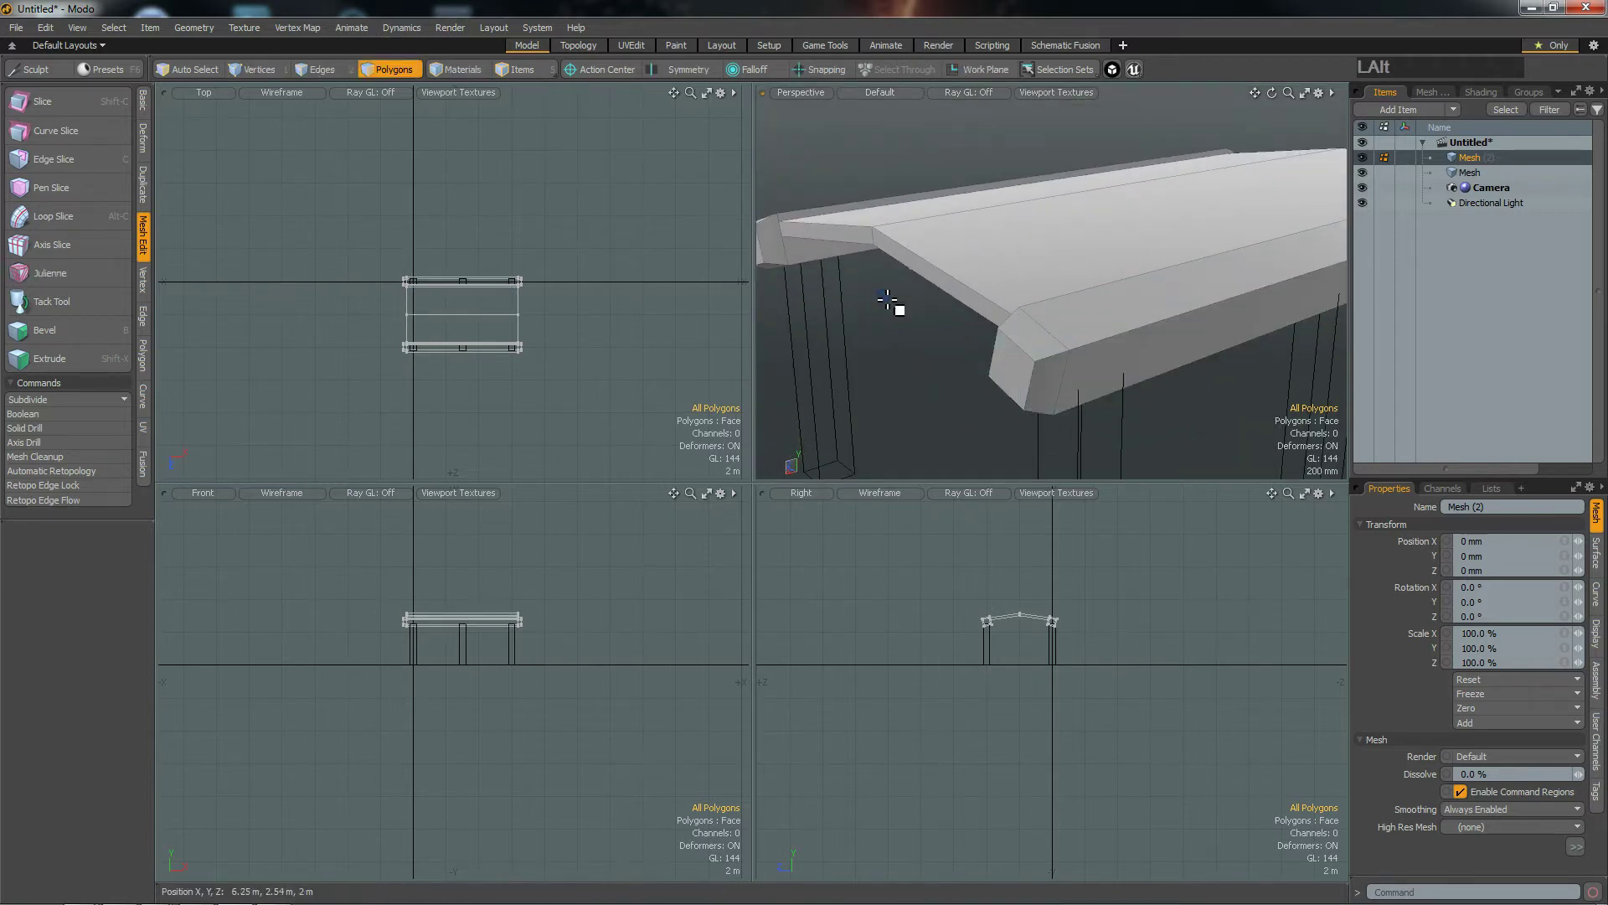
left_click_drag(918, 318, 998, 313, "alt")
left_click_drag(931, 308, 1026, 314, "alt+shift")
scroll(913, 307, "up", 2)
left_click_drag(833, 369, 980, 406, "alt")
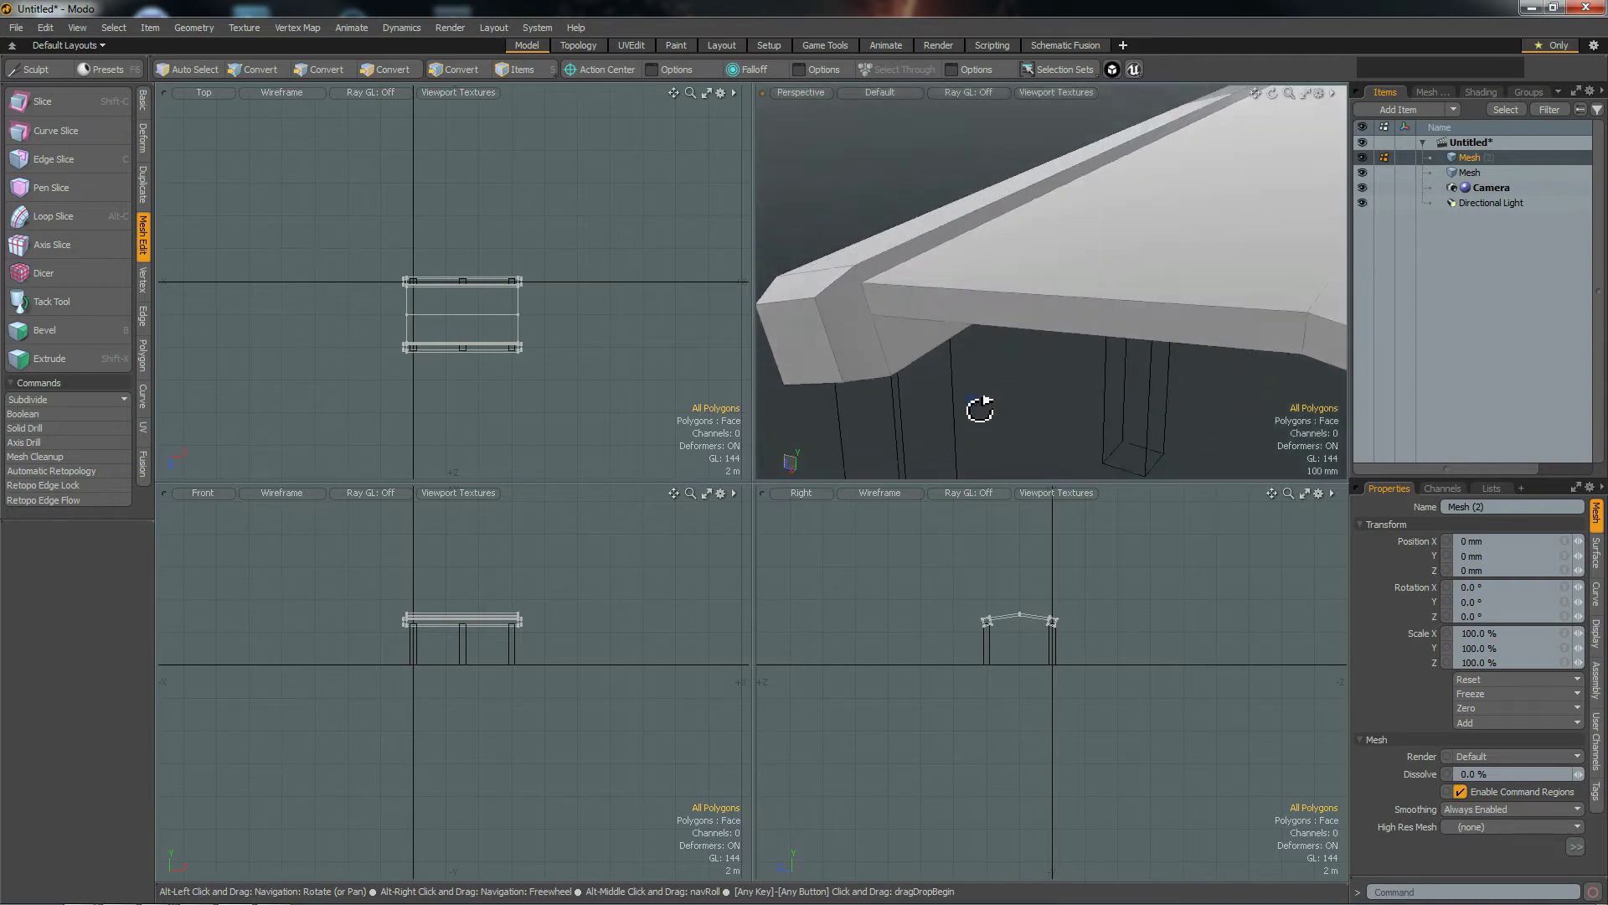
Step: Run Mesh Cleanup on the roof and beam mesh with all cleanup options enabled and check the beam end
left_click(38, 457)
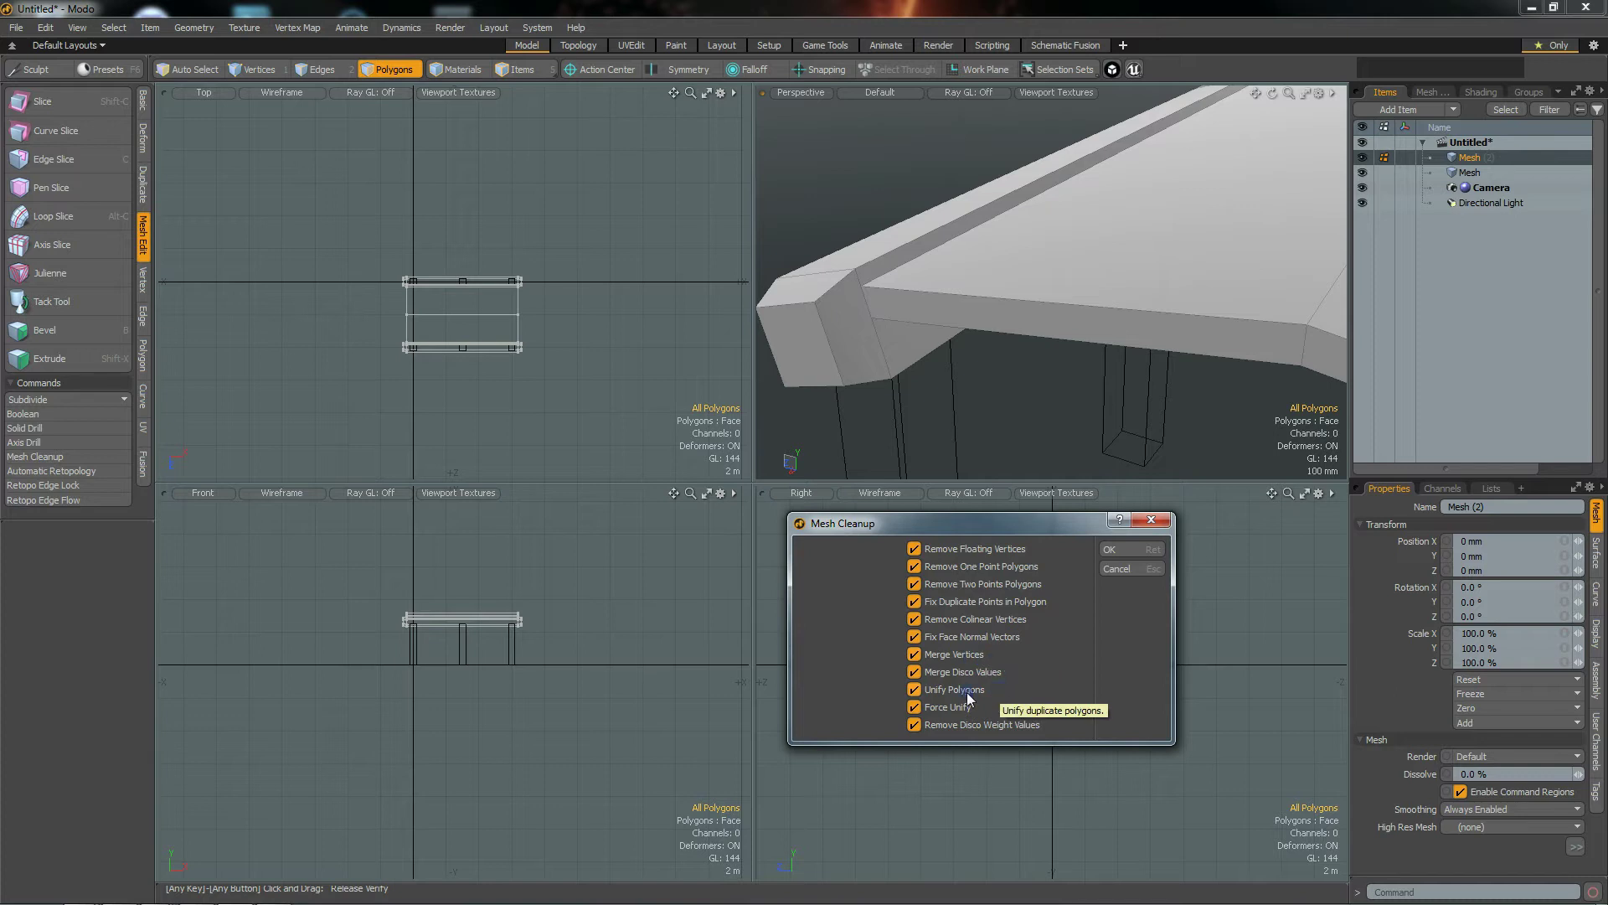
left_click(1110, 551)
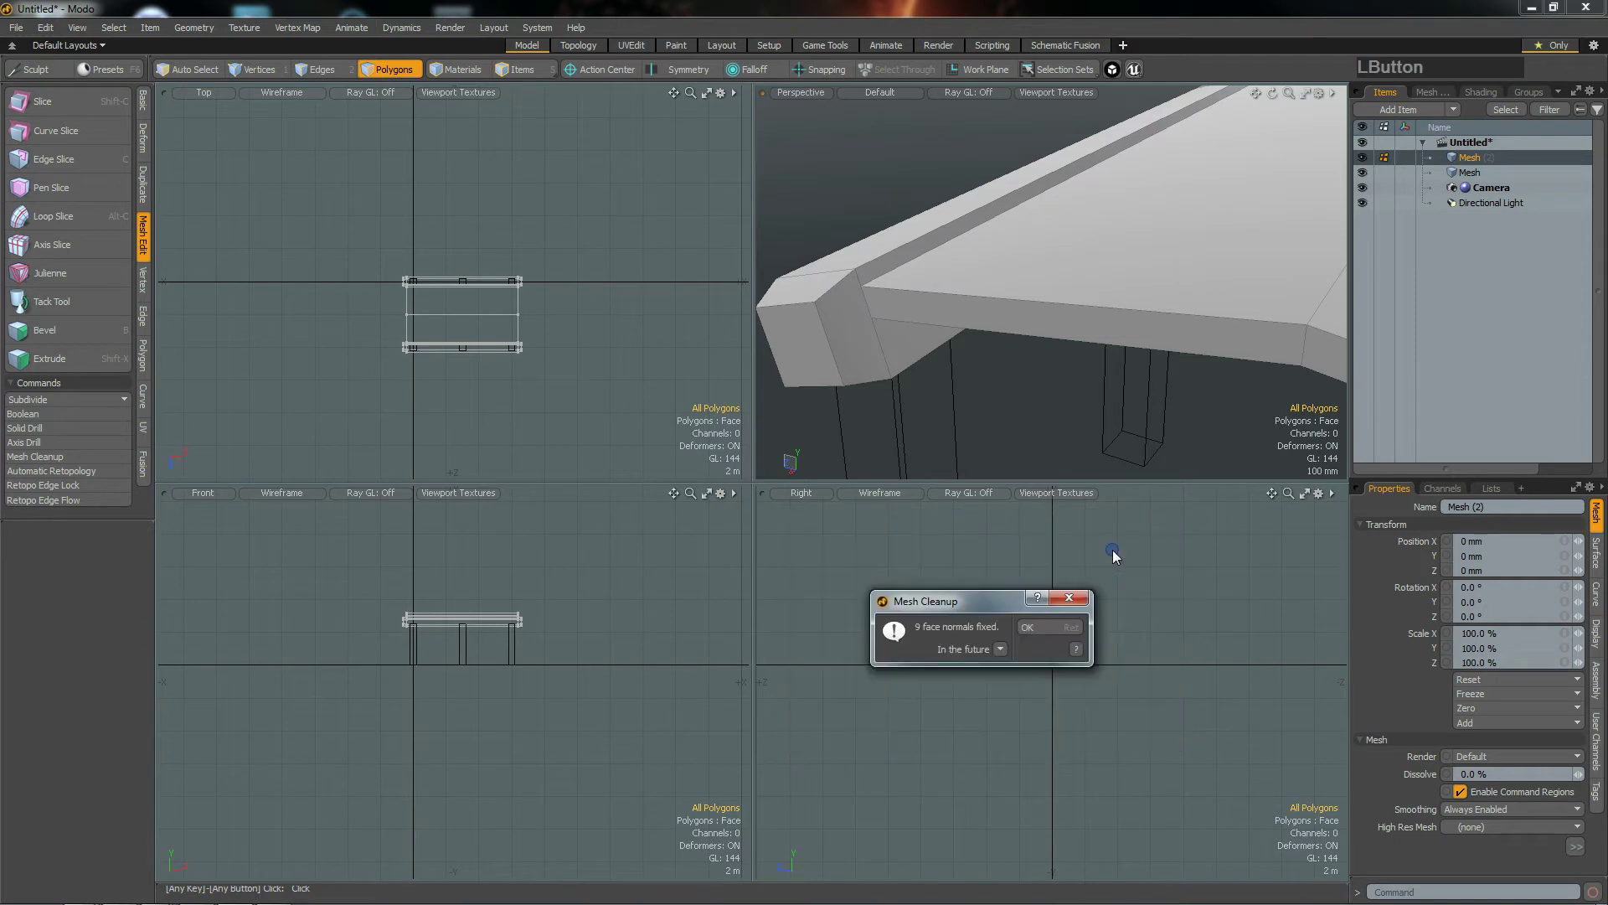
left_click(1030, 627)
left_click_drag(1069, 445, 1265, 423, "alt")
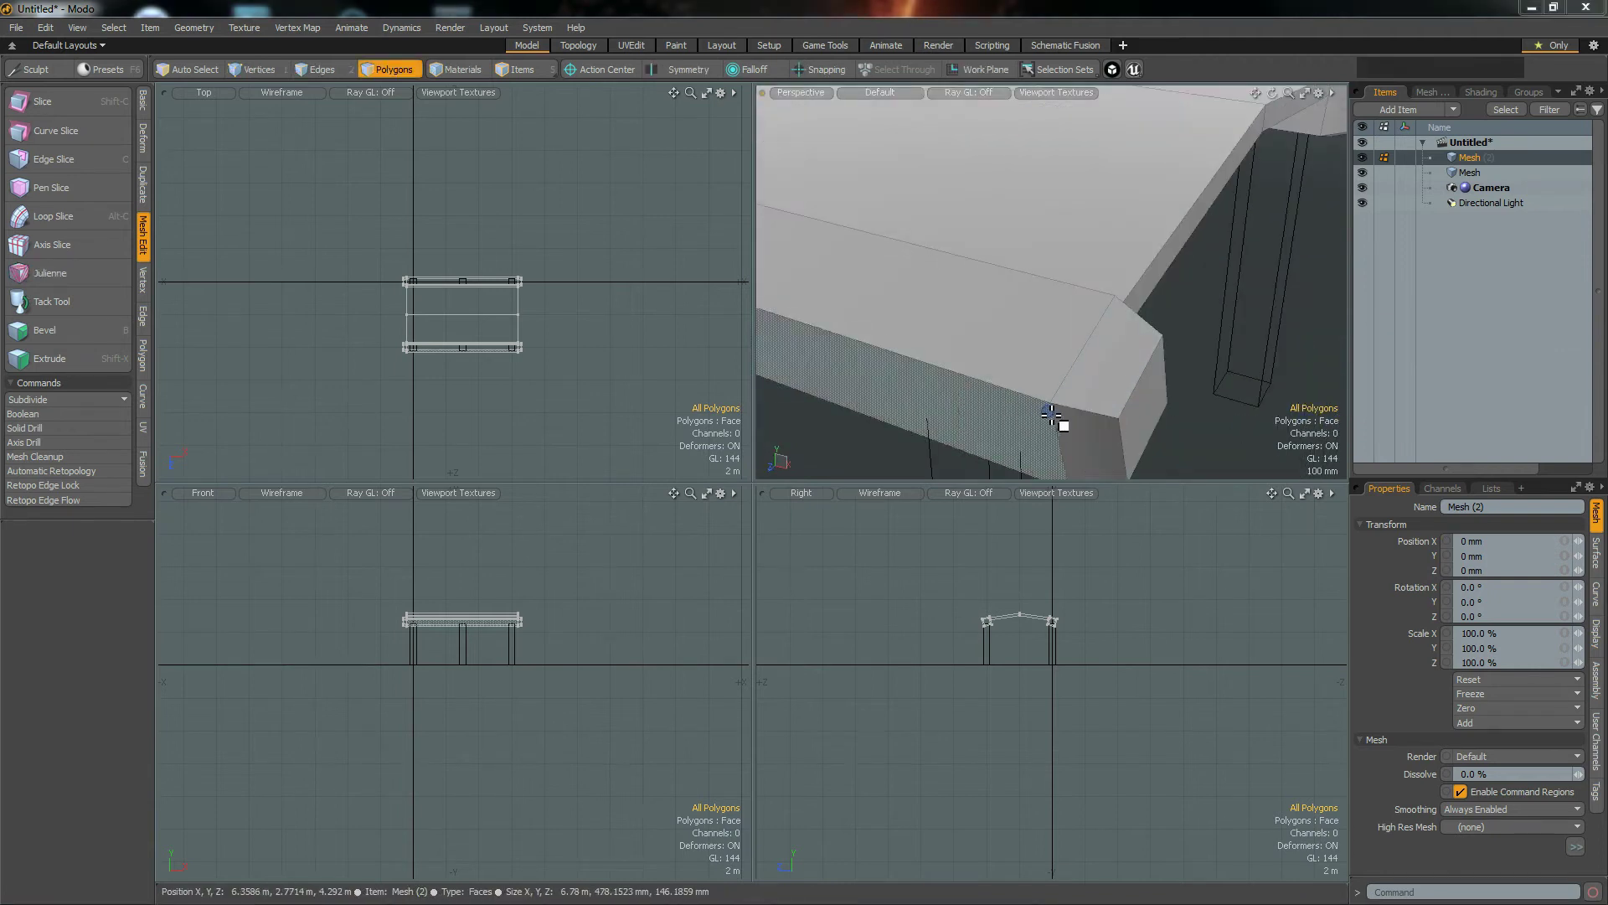
left_click_drag(1077, 410, 1047, 299, "alt")
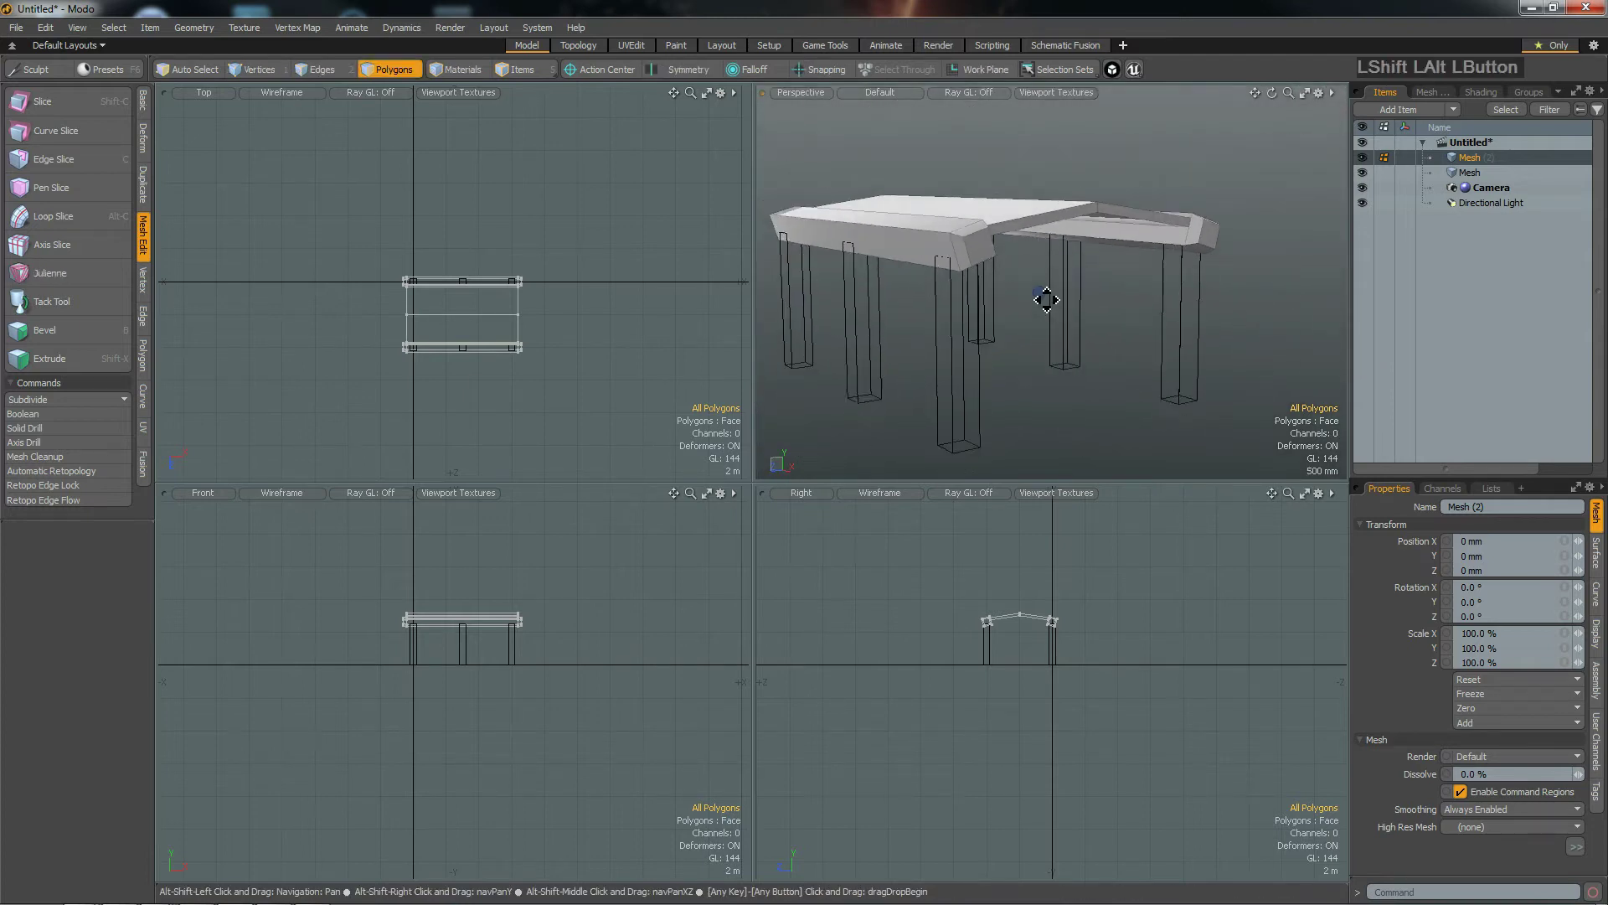
Step: Select the column mesh together with the roof mesh and examine how the columns meet the beams
left_click(1461, 170)
left_click(1476, 157, "shift")
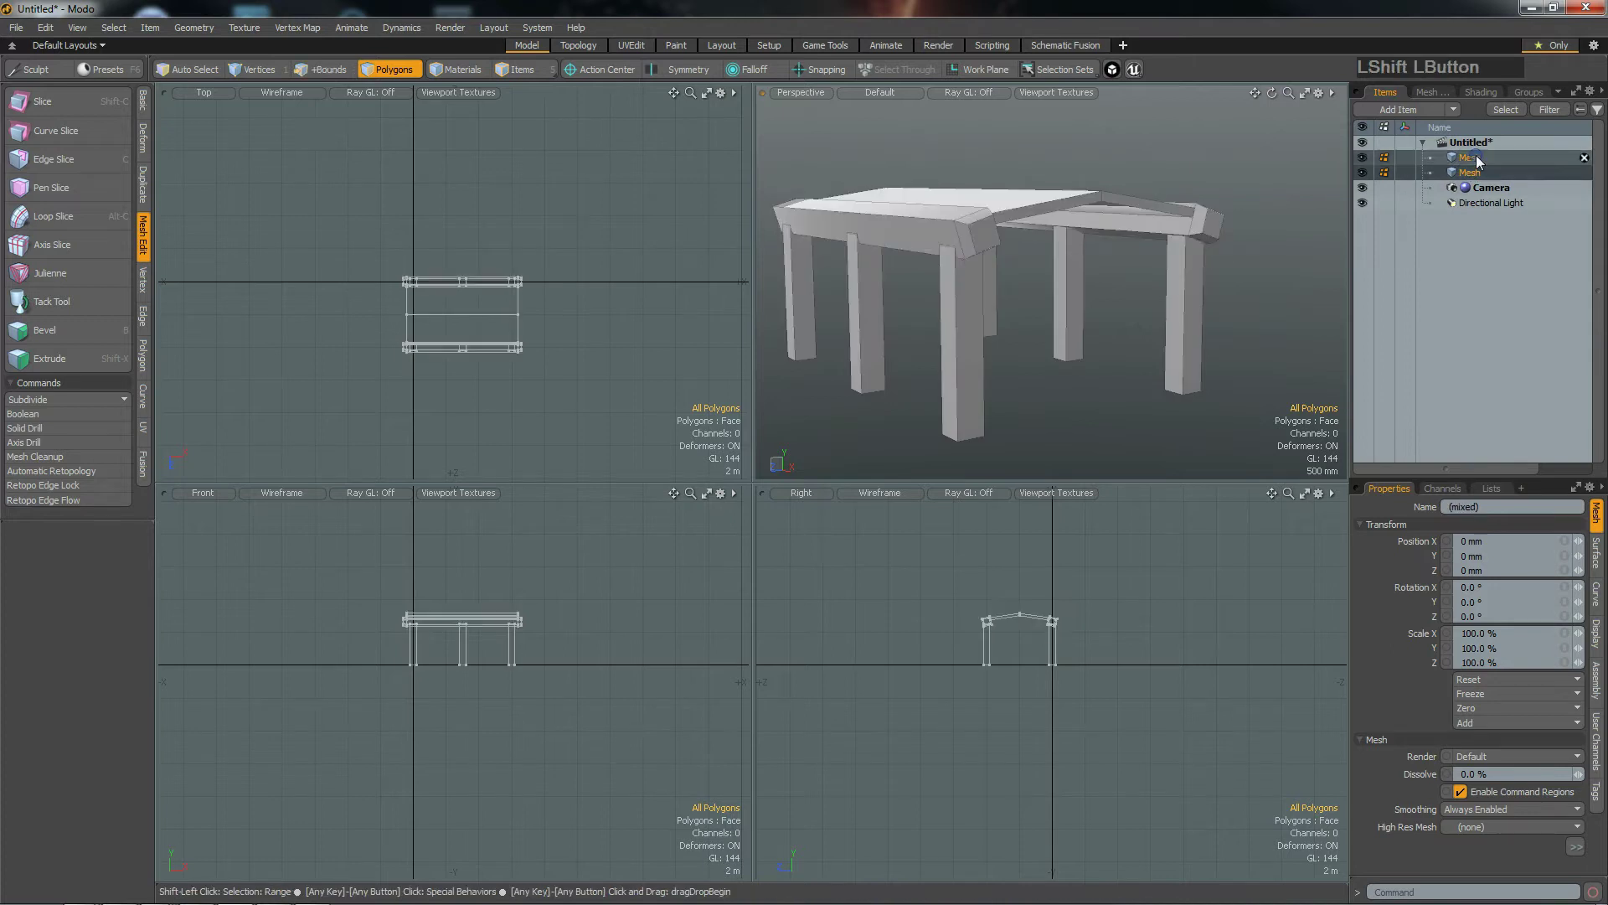
left_click_drag(964, 299, 966, 345, "alt")
left_click_drag(1037, 282, 1048, 340, "alt")
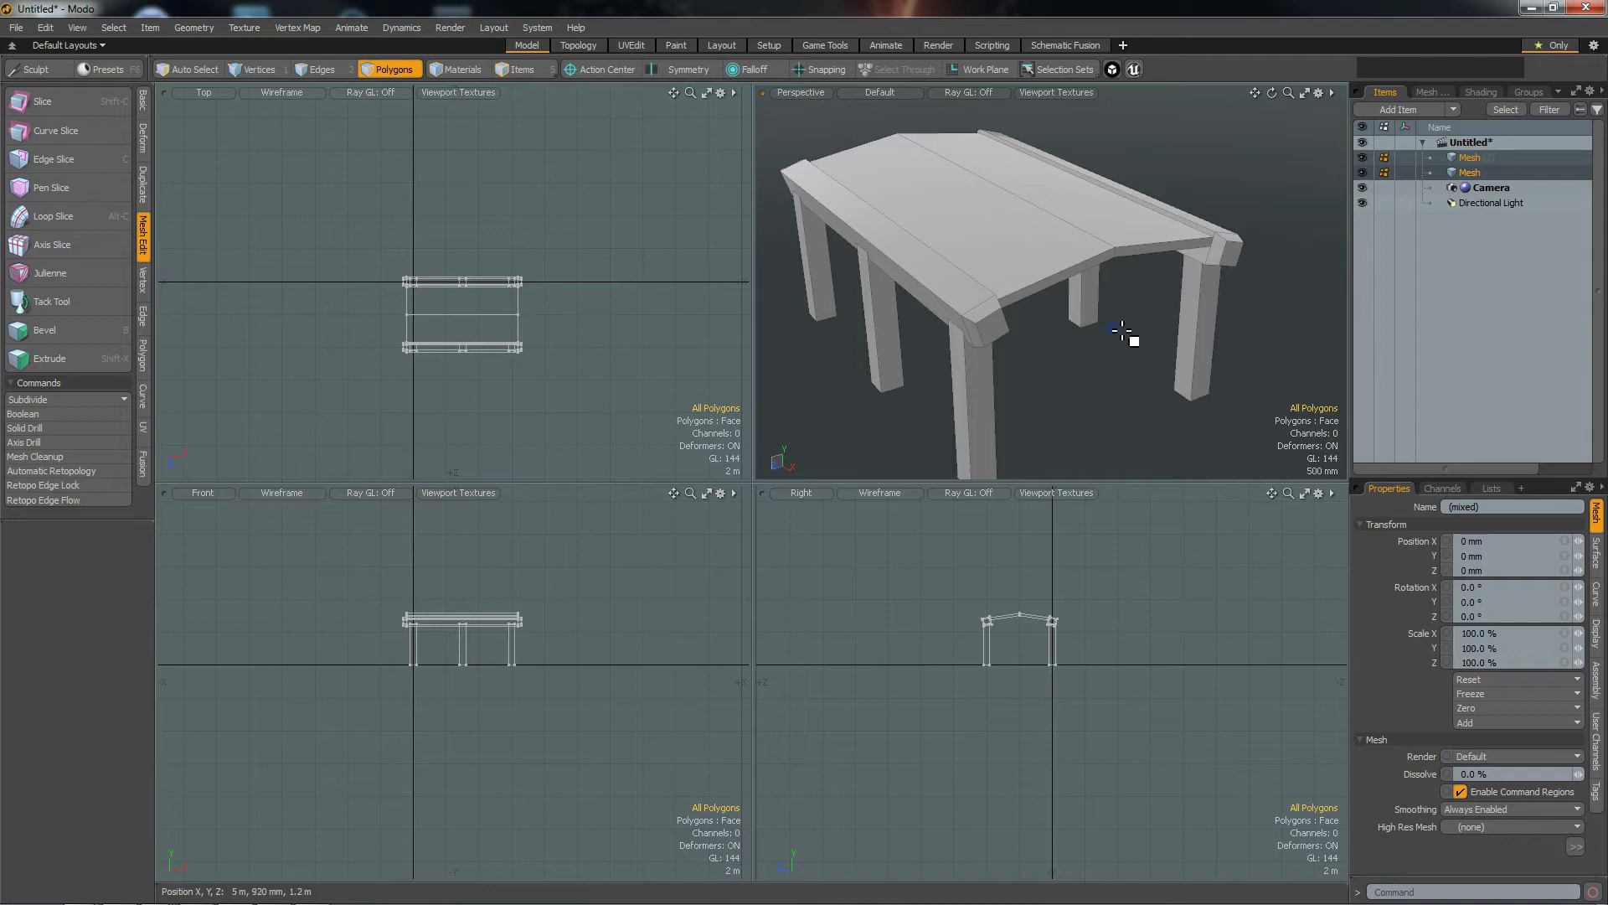
mouse_move(1034, 355)
left_mouse_down("alt")
mouse_move(1070, 355)
mouse_move(1077, 326)
mouse_move(1037, 355)
left_mouse_up("alt")
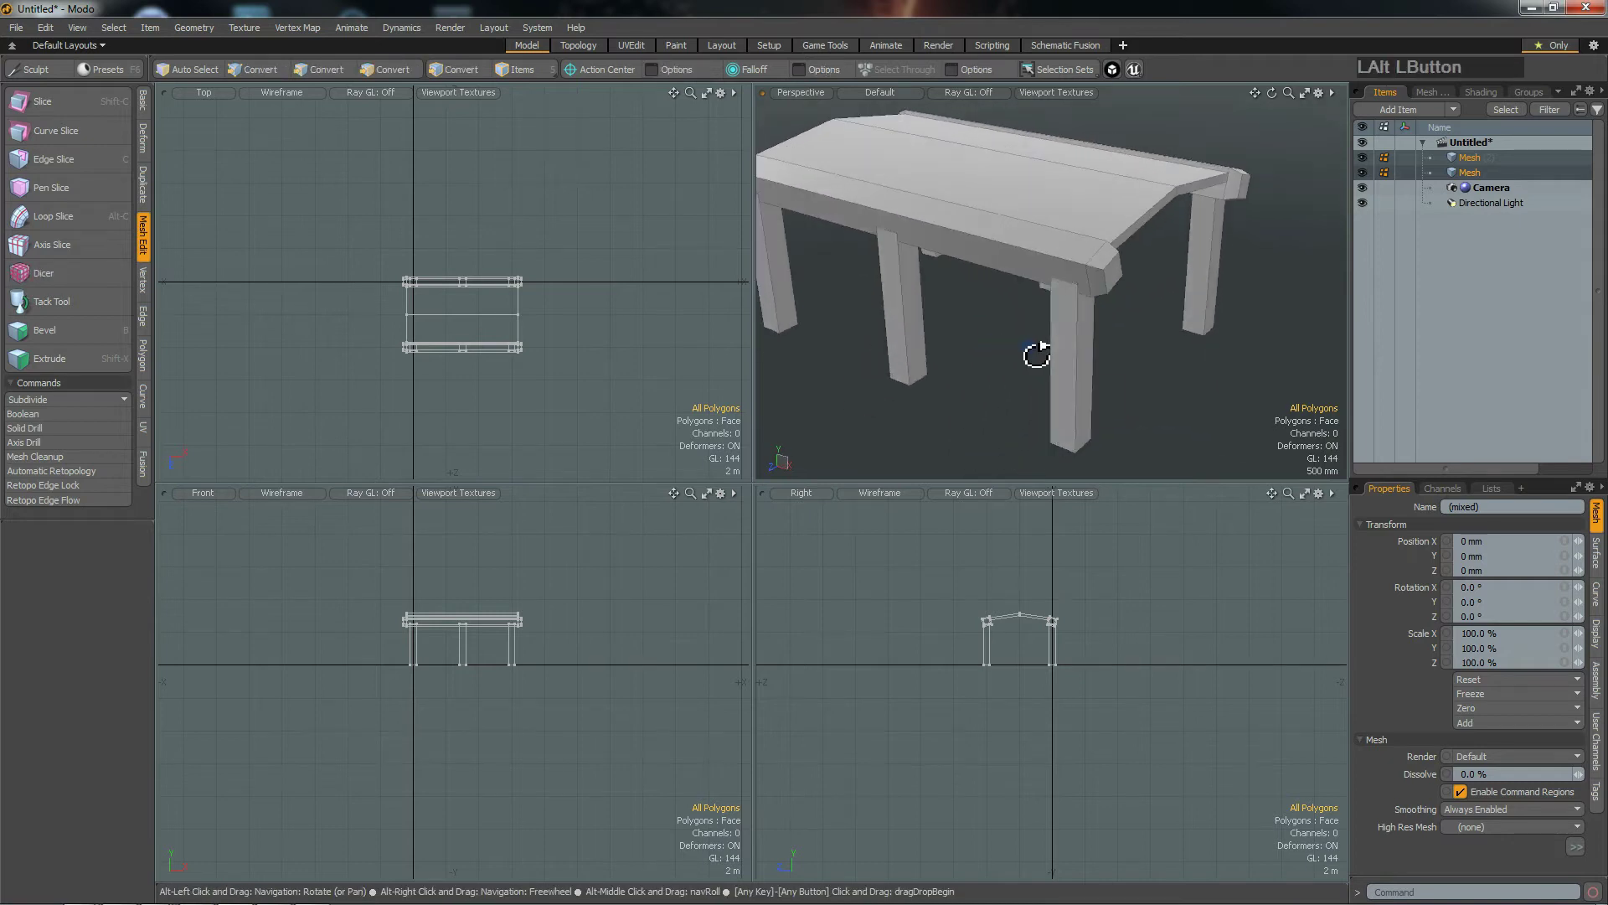
scroll(1112, 316, "up", 5)
left_click_drag(1185, 327, 1089, 307, "alt")
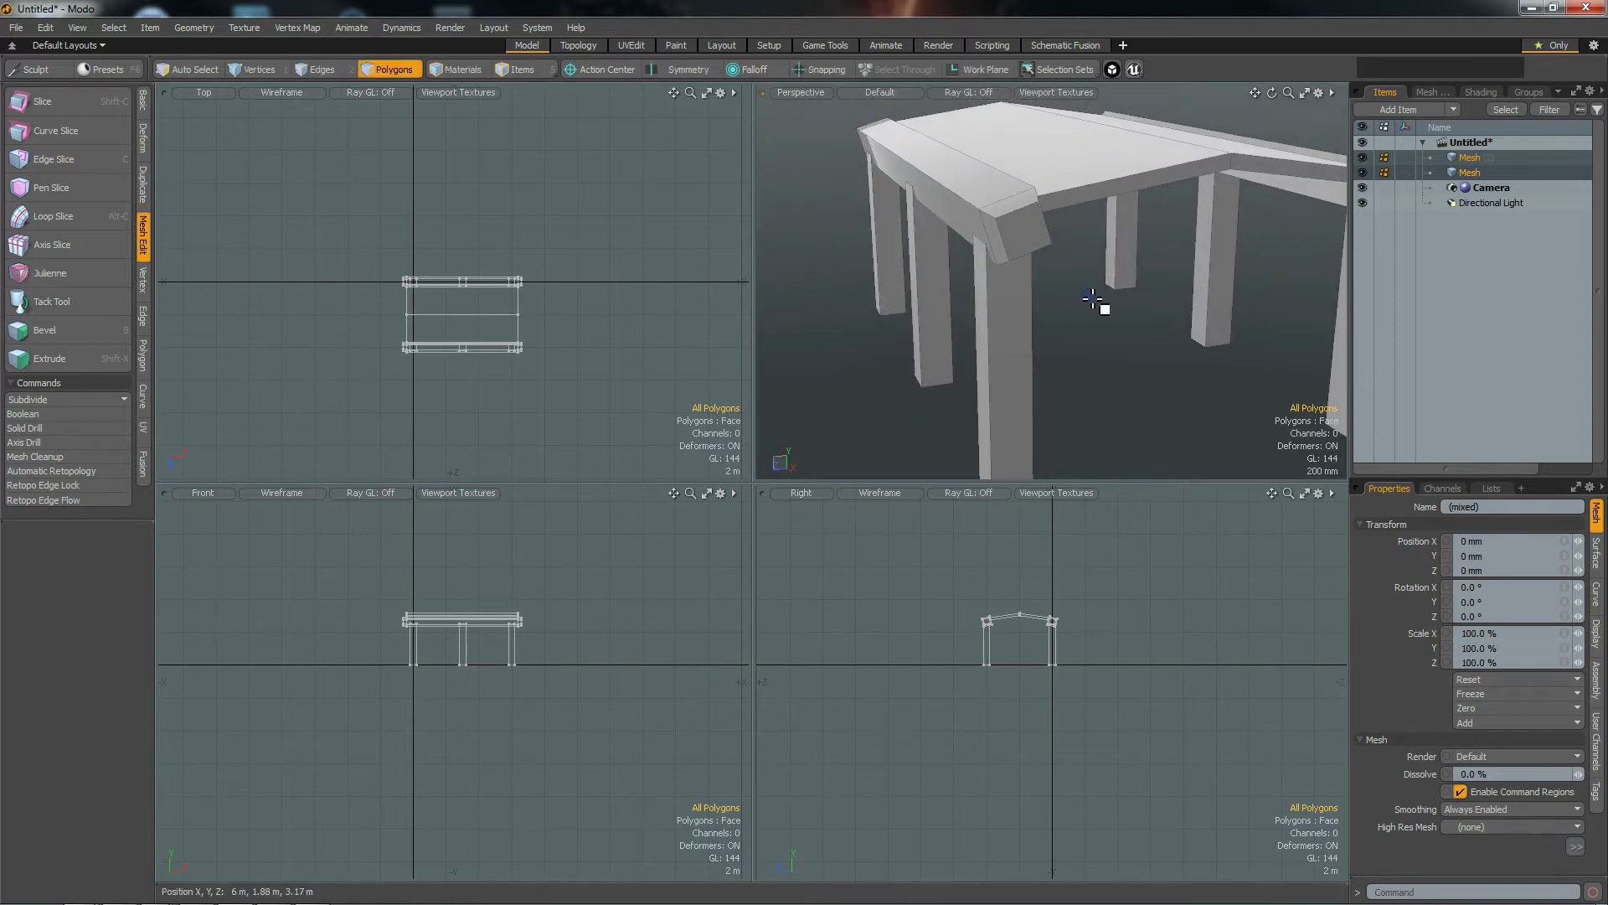
left_click_drag(1135, 306, 1164, 335, "alt")
mouse_move(1061, 339)
left_mouse_down("alt")
mouse_move(1013, 345)
mouse_move(1077, 316)
left_mouse_up("alt")
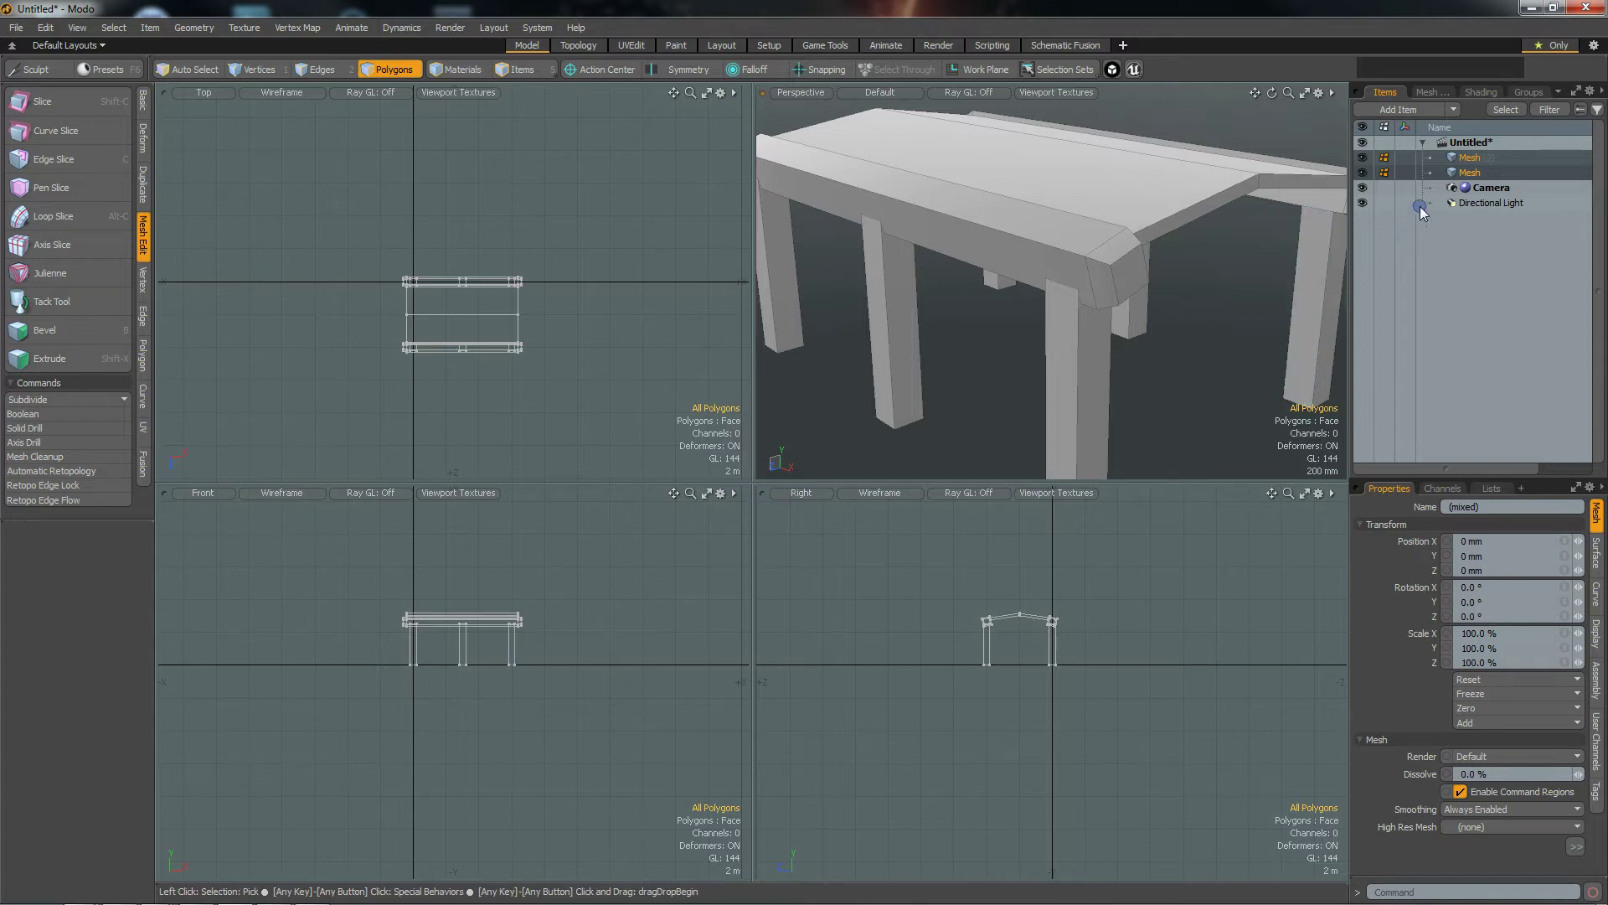
right_click(1467, 164)
mouse_move(1030, 201)
left_mouse_down("alt")
mouse_move(1047, 209)
mouse_move(1041, 232)
mouse_move(938, 169)
mouse_move(1048, 187)
mouse_move(1048, 223)
left_mouse_up("alt")
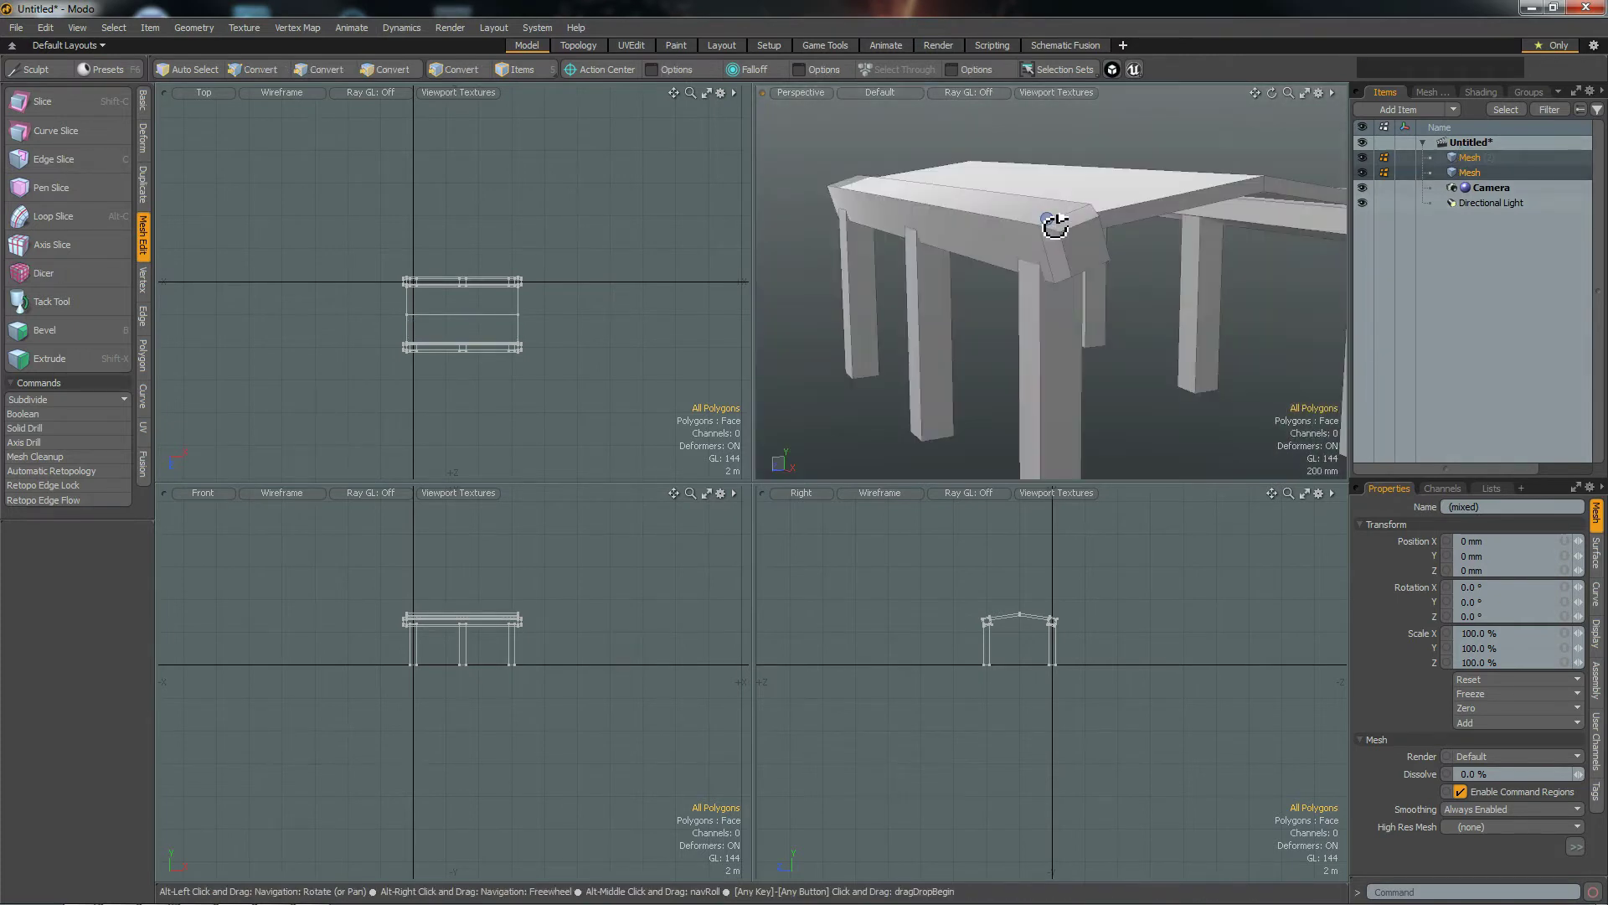
Step: Apply a Boolean Union to the column mesh, using the background roof and beam mesh as the drive mesh
left_click(1470, 172)
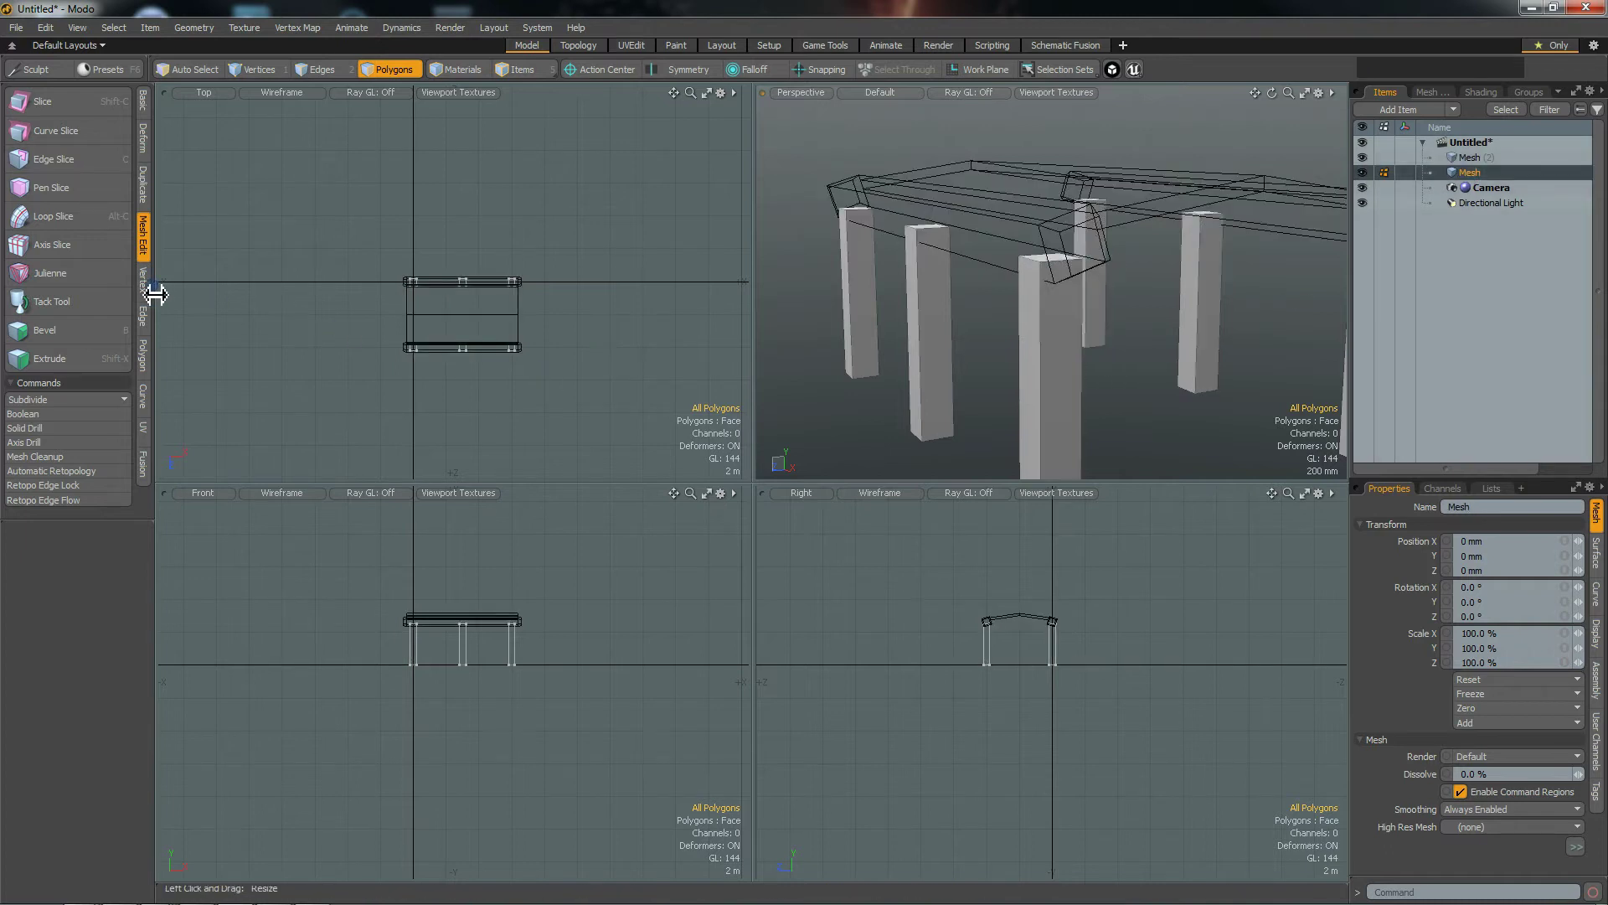
left_click(63, 416)
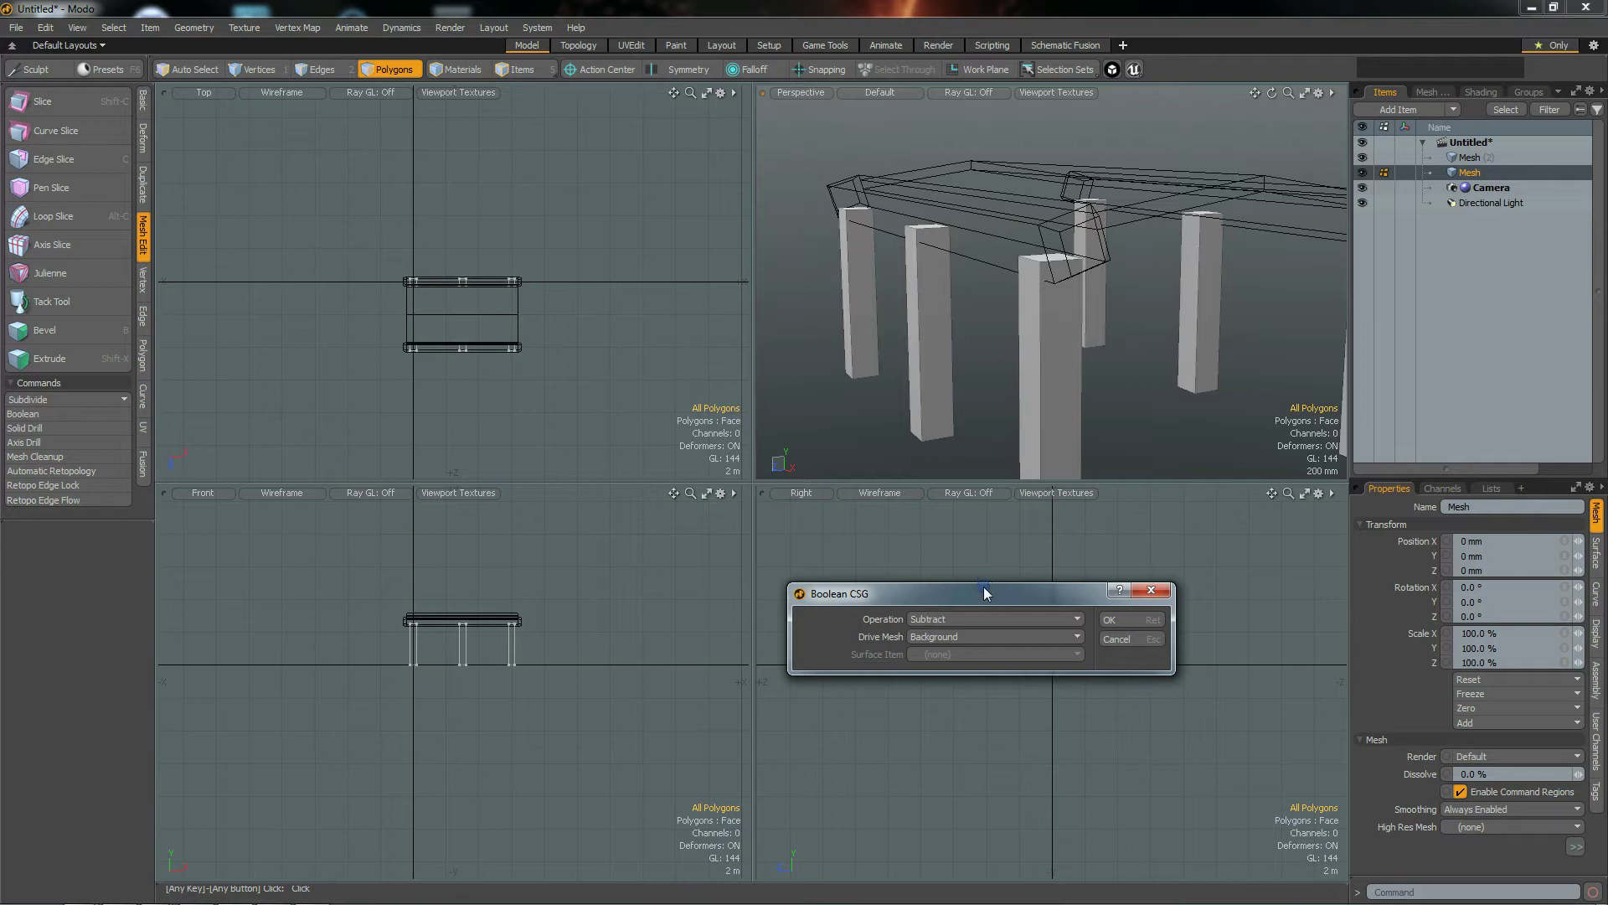
left_click(960, 623)
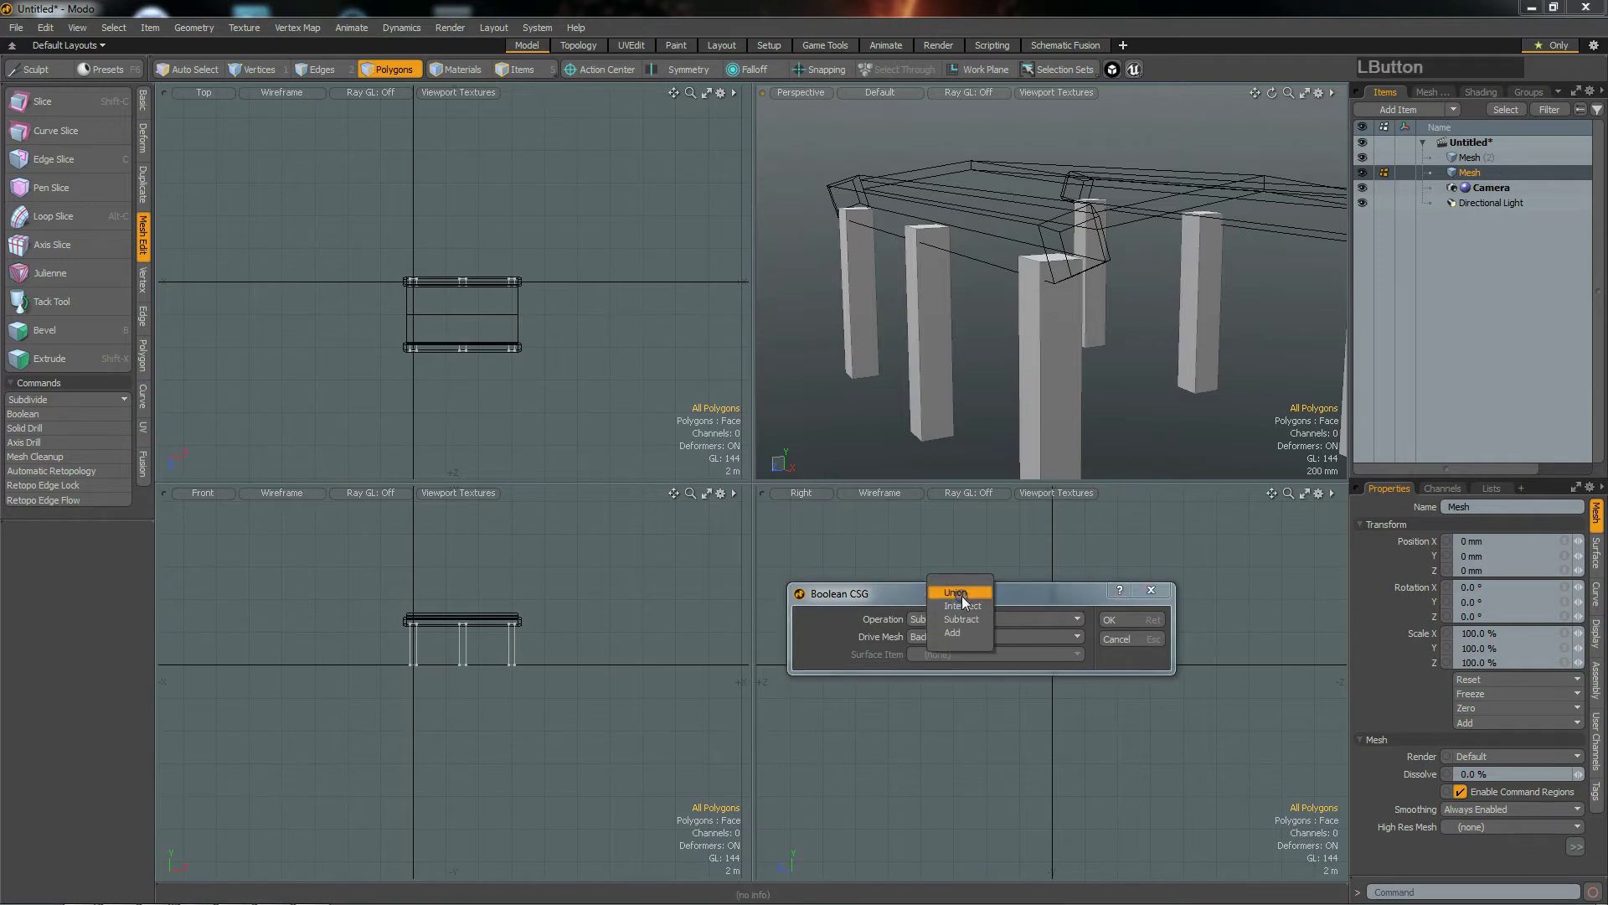
left_click(962, 593)
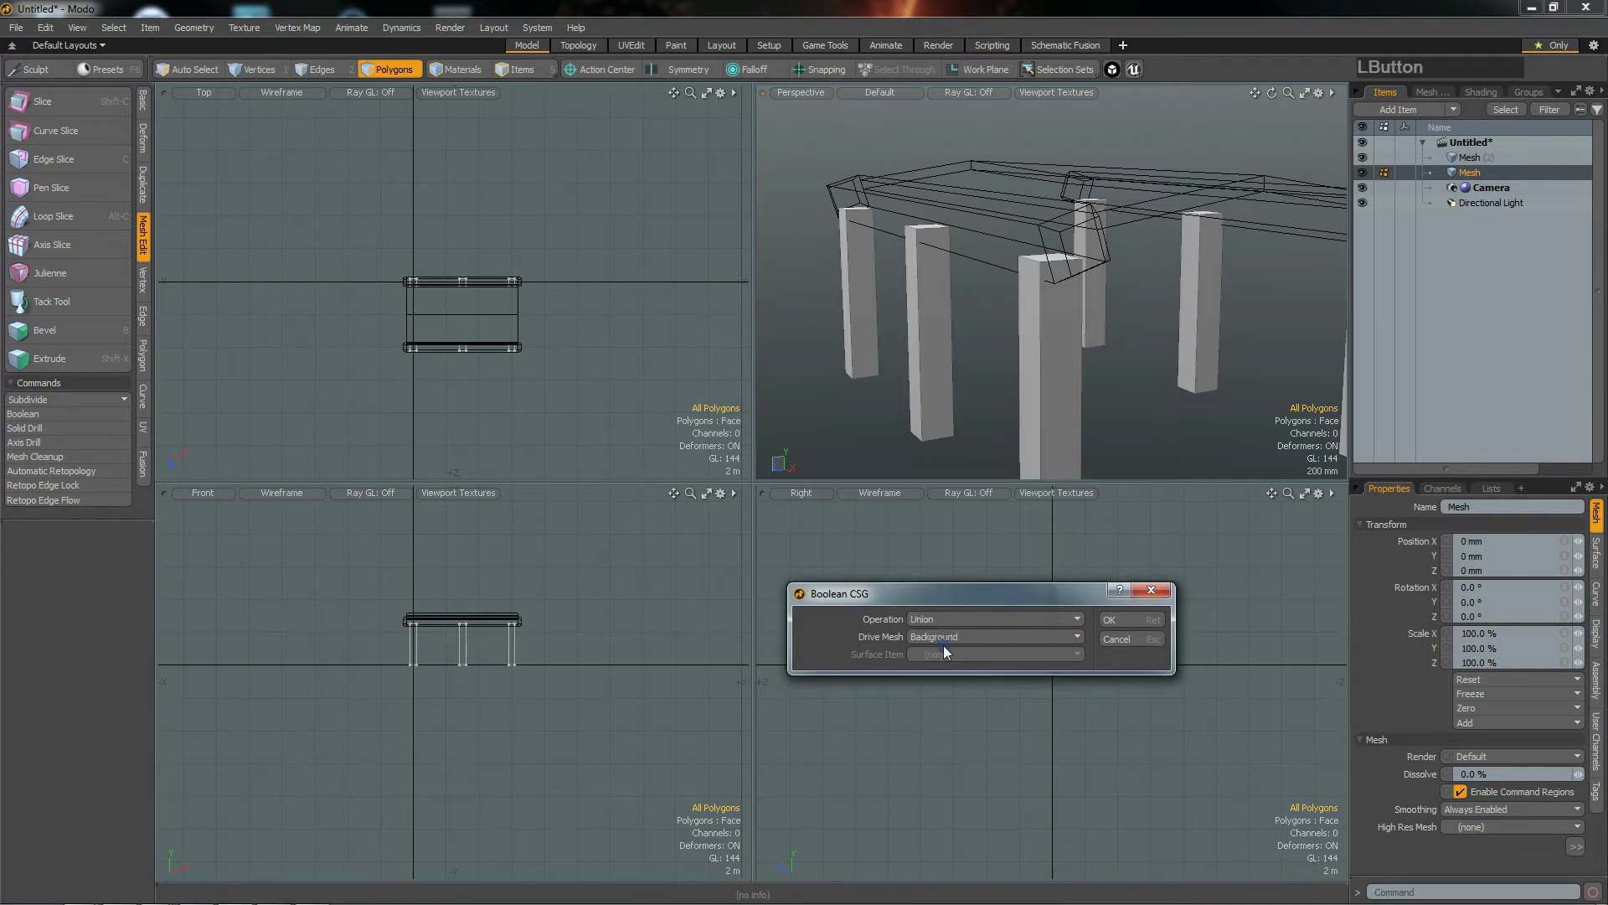
left_click(1119, 624)
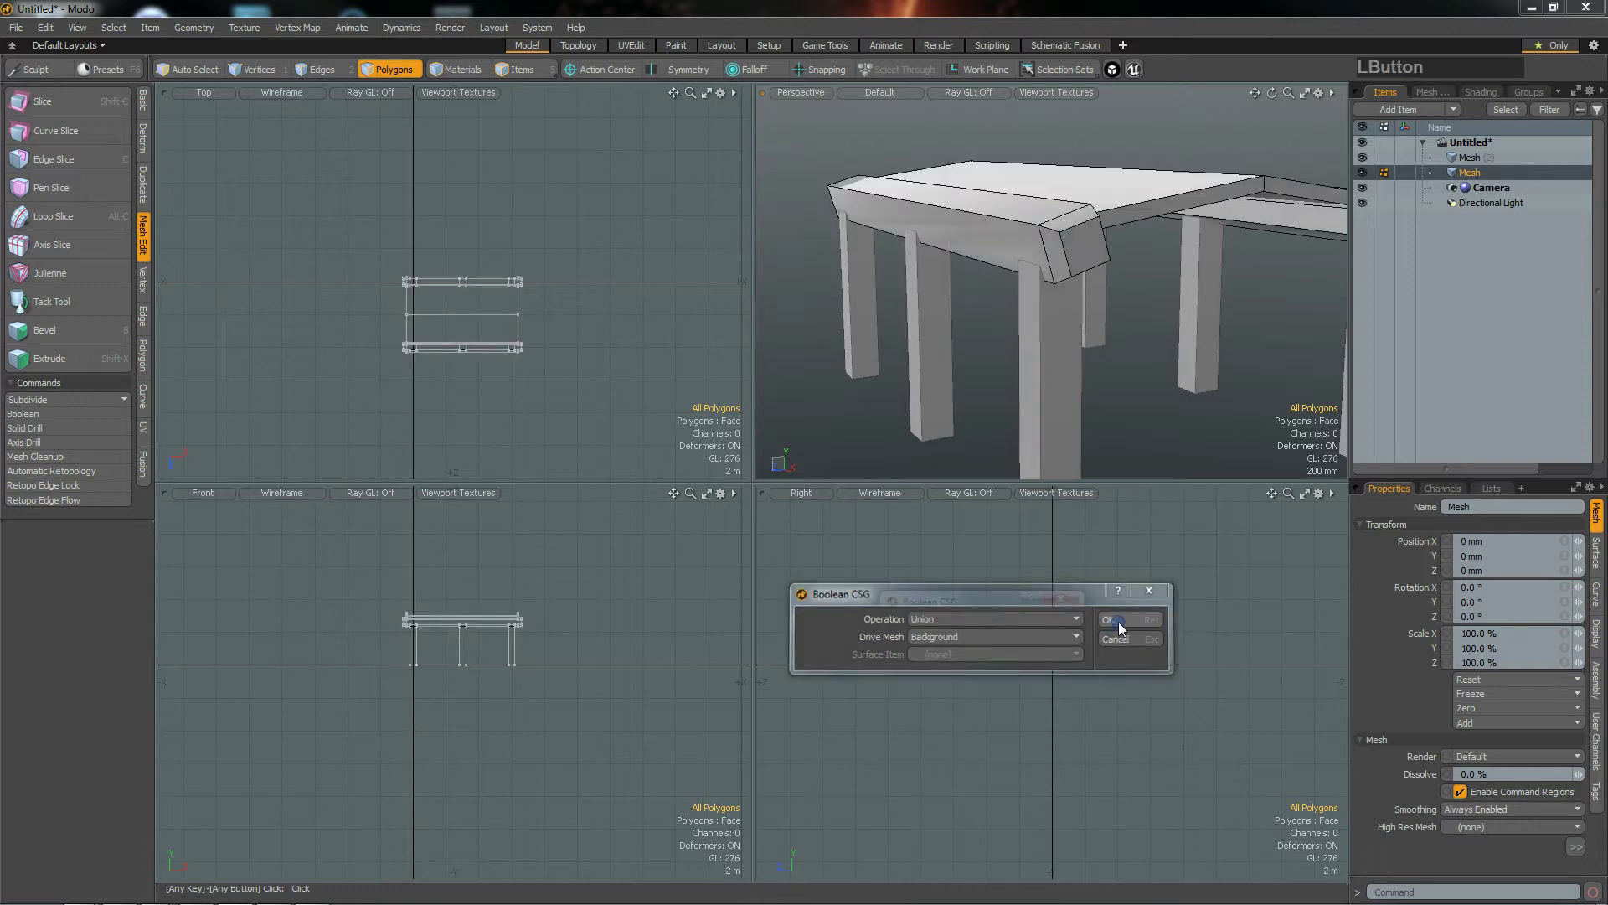
left_click(1032, 627)
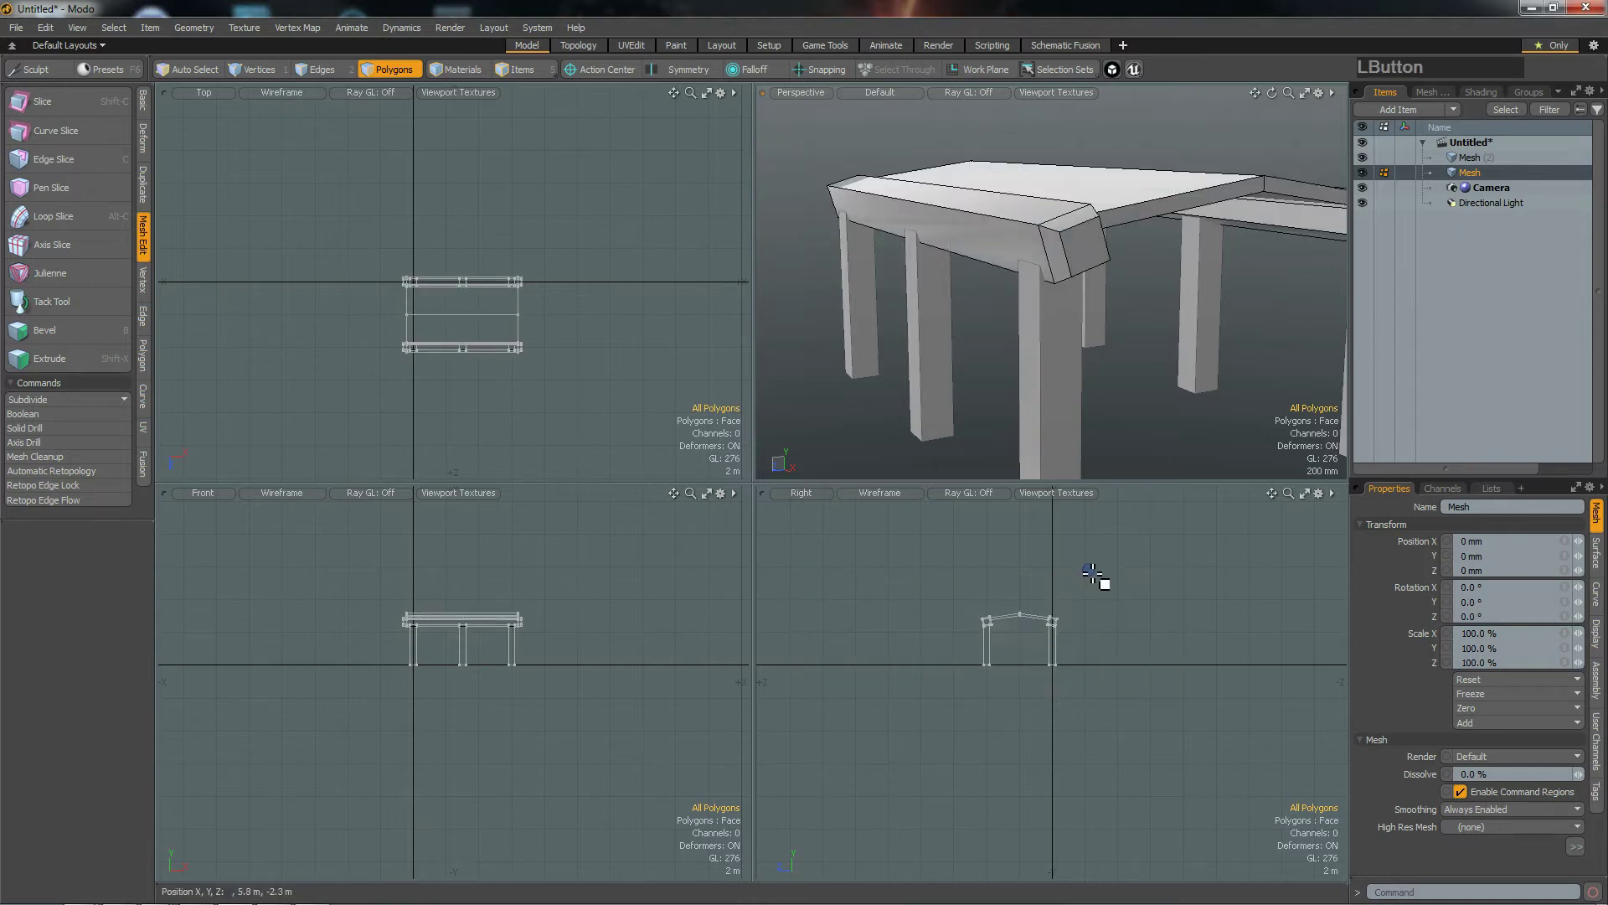
Step: Check the leftover roof and beam mesh with the united mesh hidden, delete it, and select the united structure
left_click_drag(1064, 448, 1043, 322, "alt")
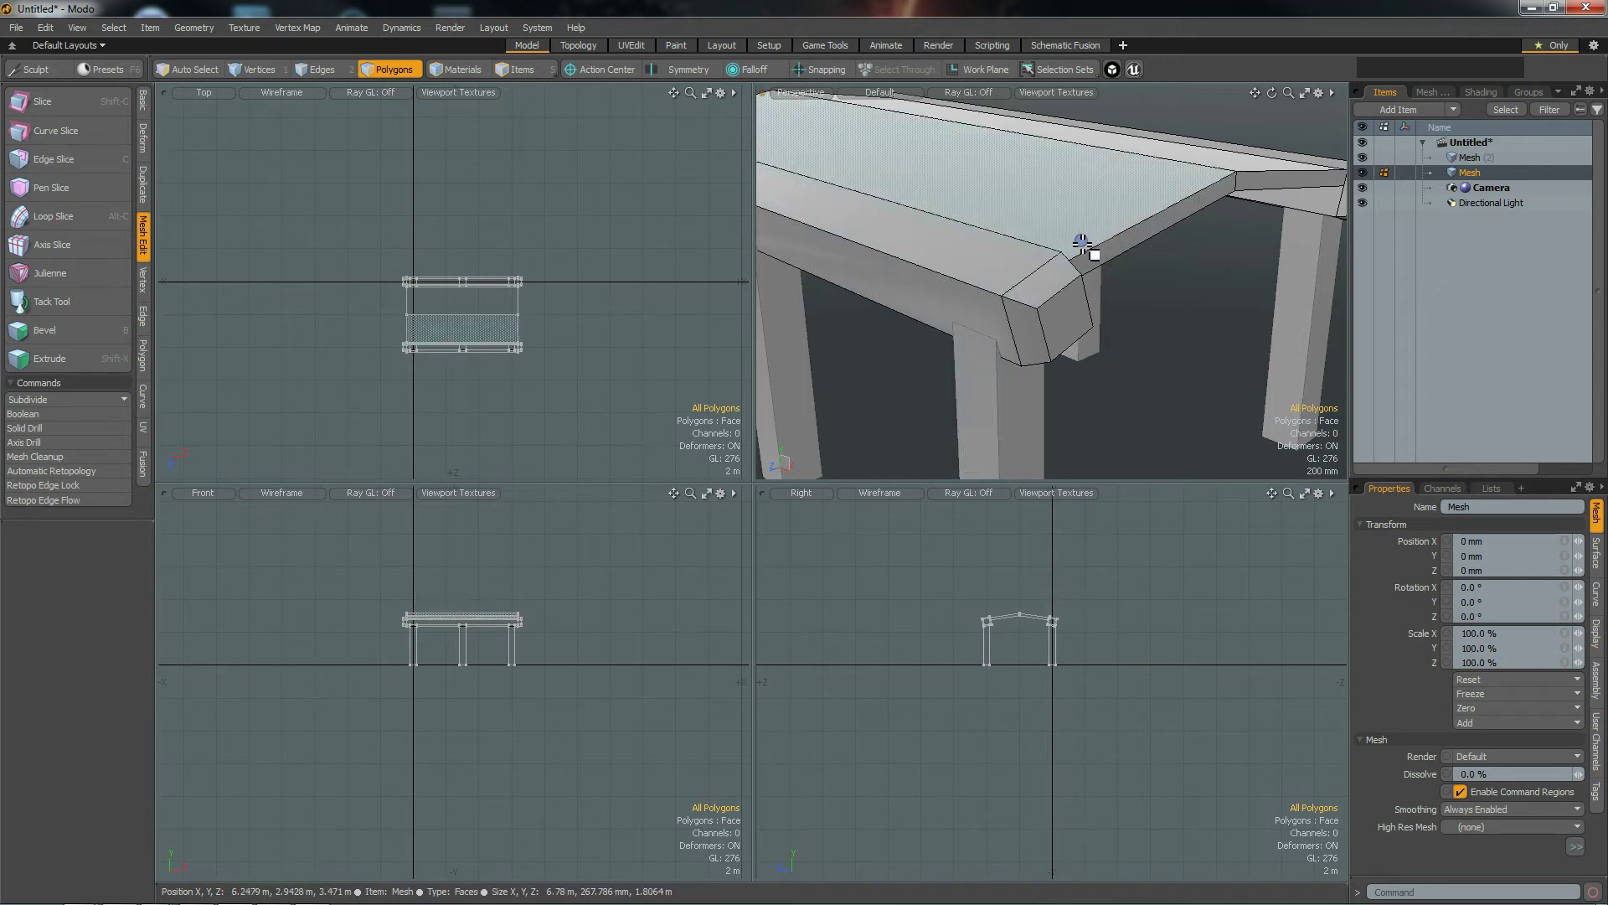
scroll(1071, 252, "down", 3)
left_click_drag(956, 279, 1043, 368, "alt+shift")
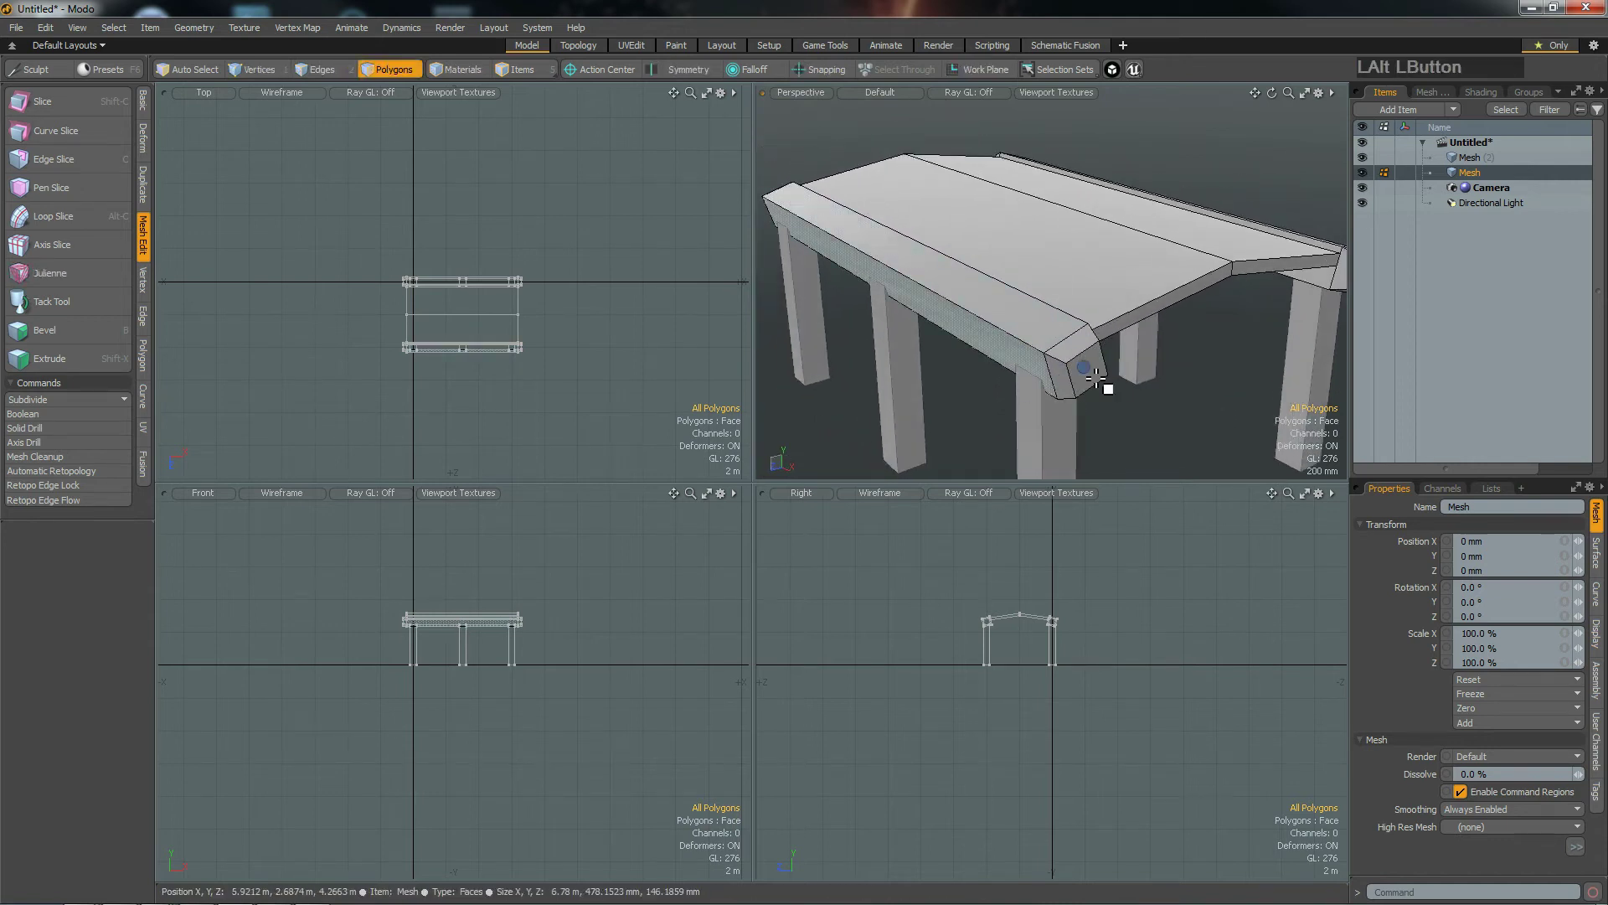
left_click(1471, 162)
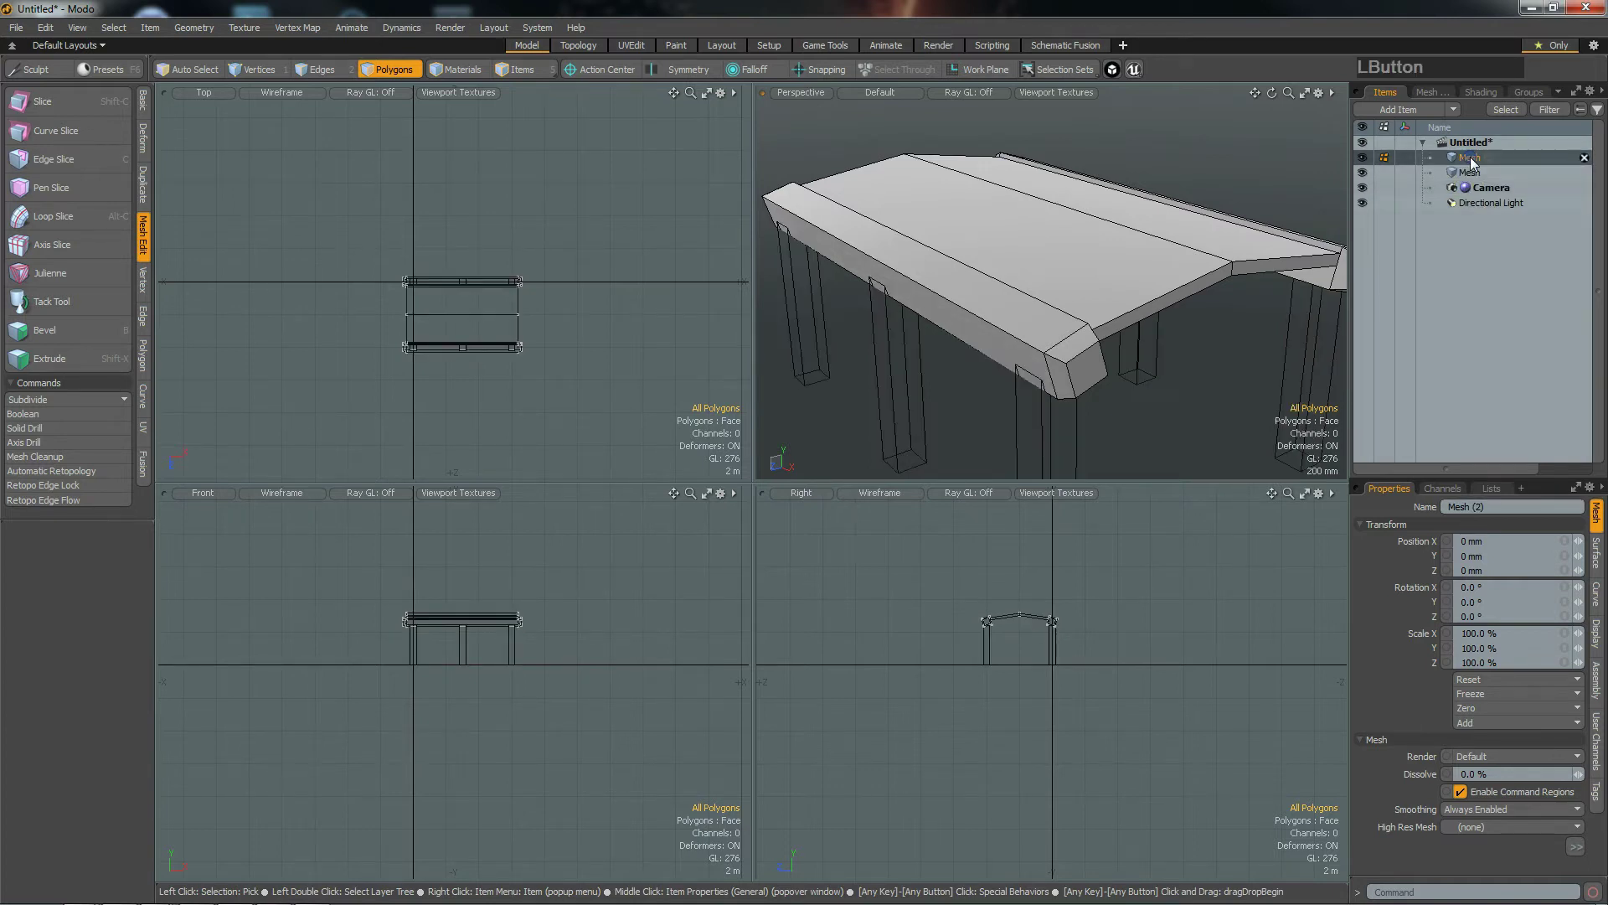
left_click(1362, 172)
left_click_drag(1159, 332, 1085, 318, "alt")
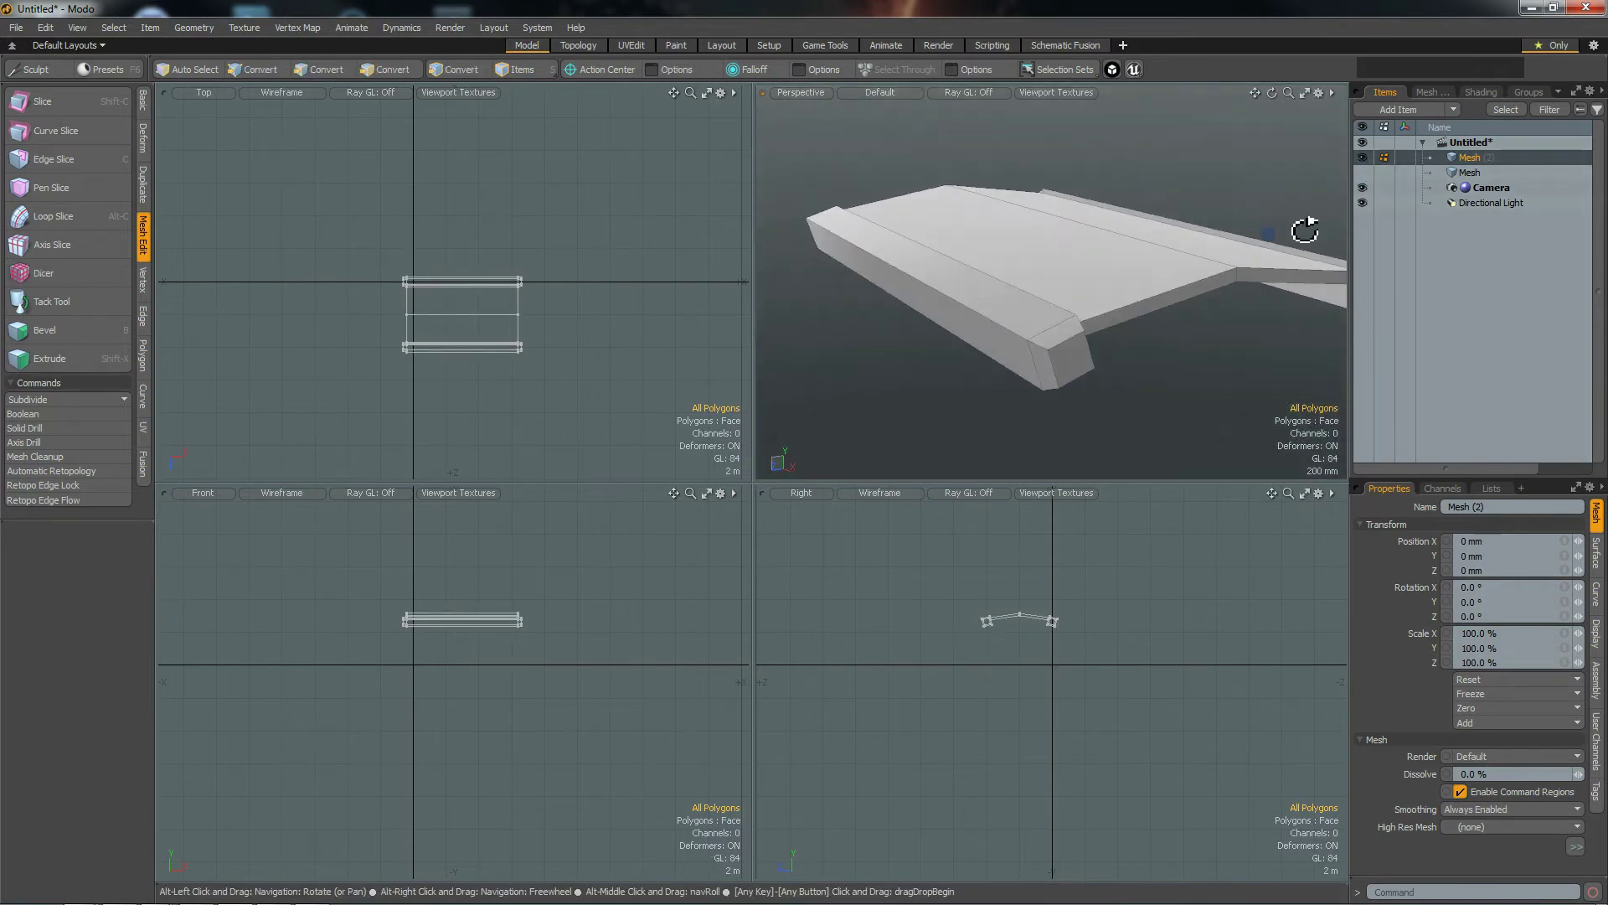
left_click(1362, 172)
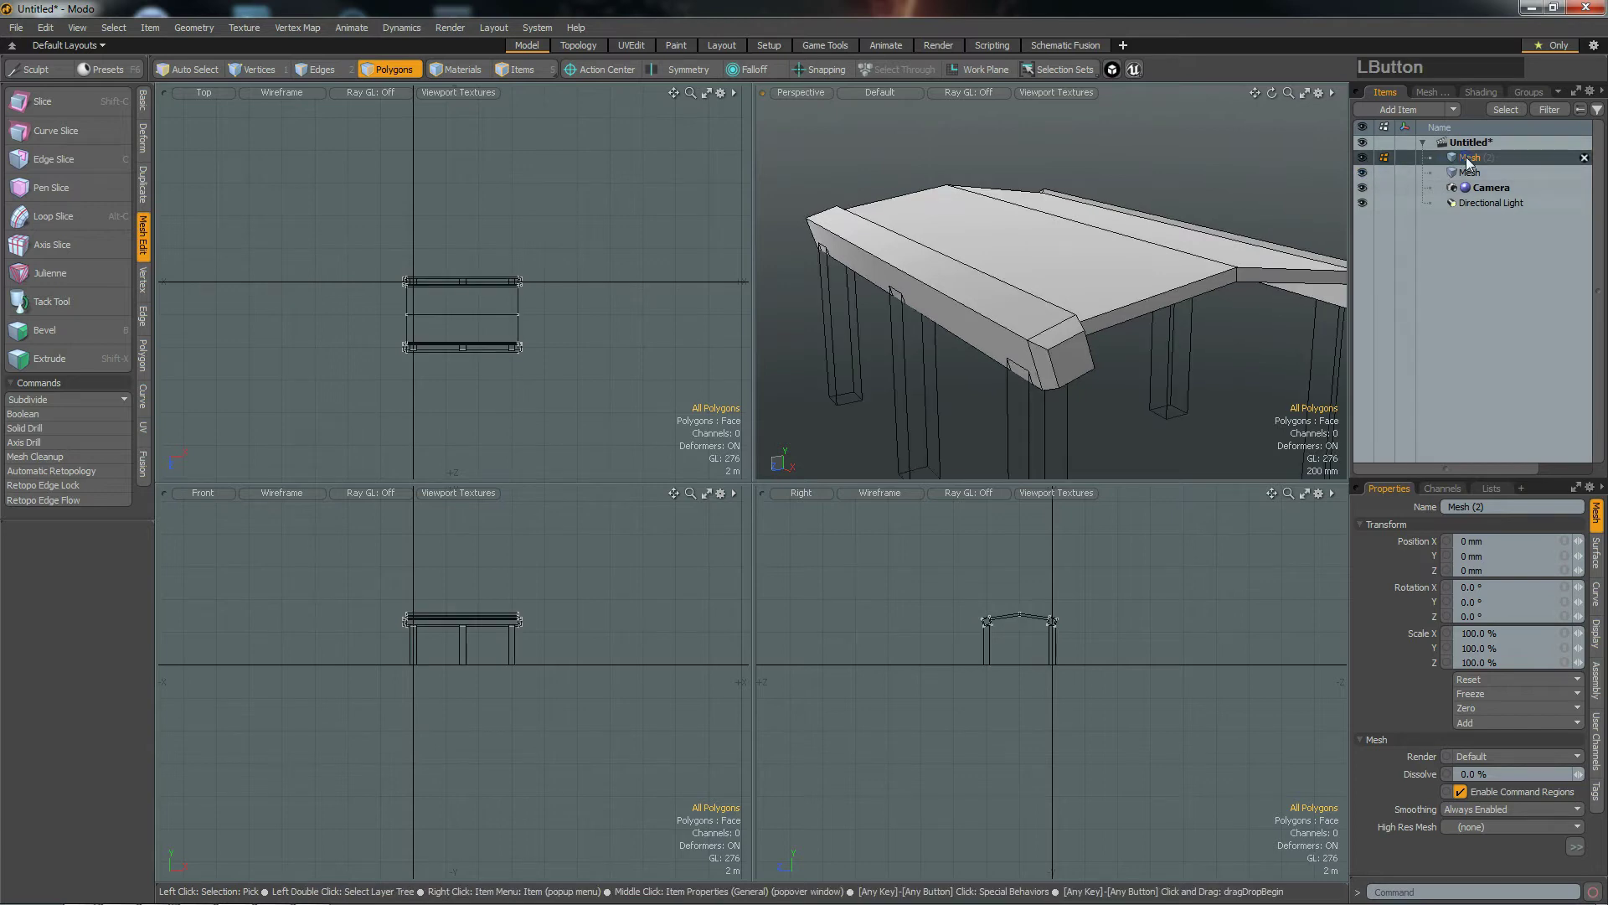
key("Delete")
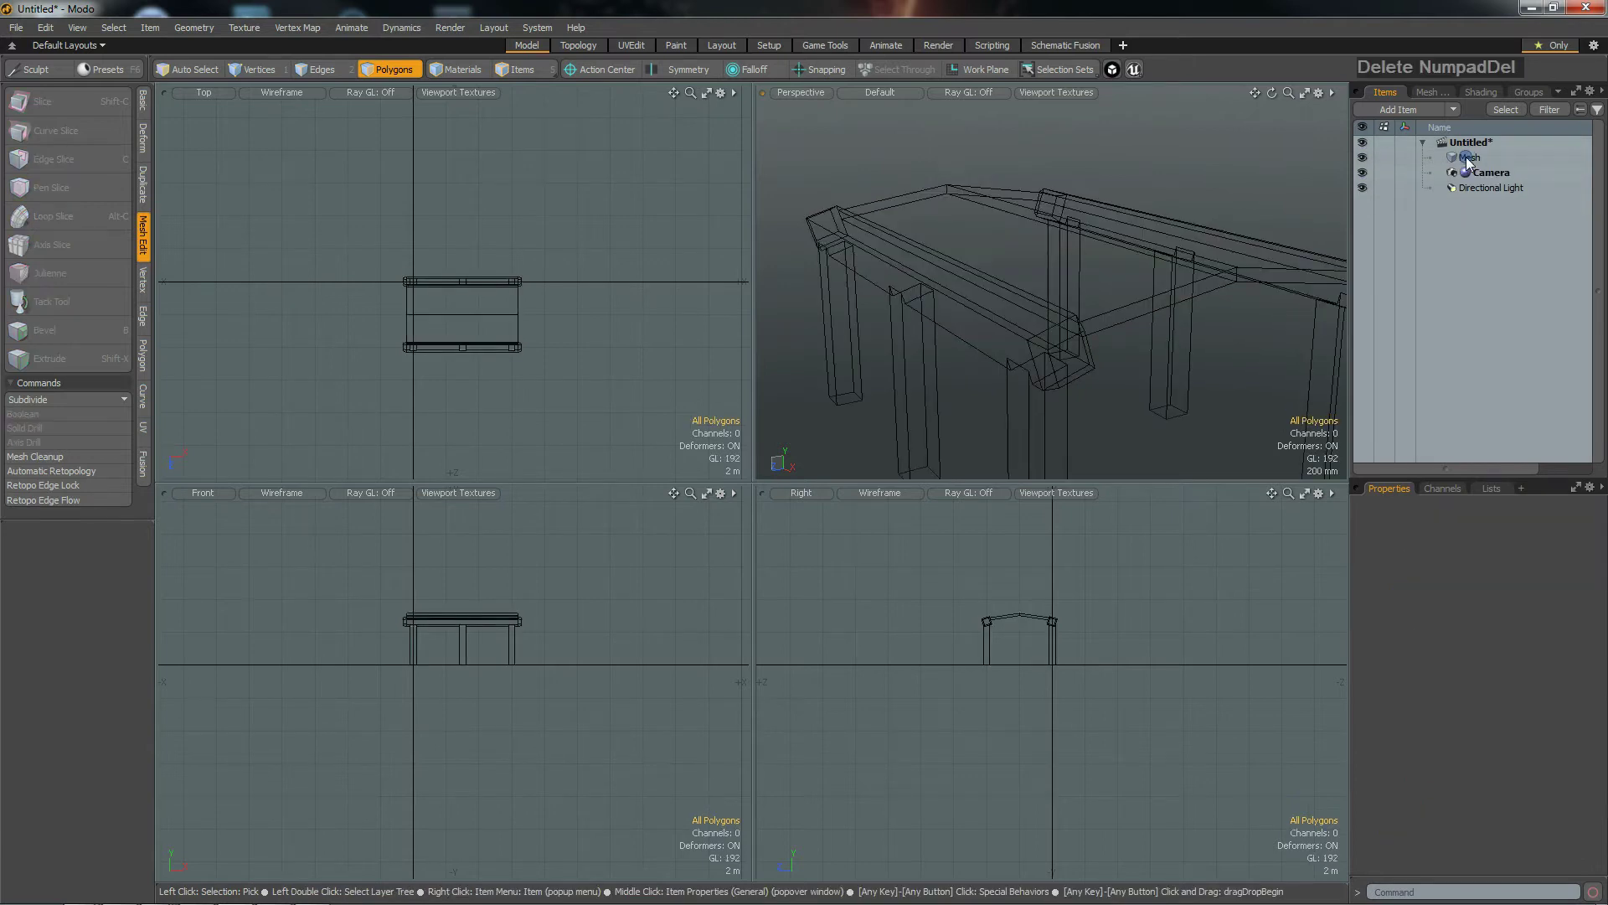
left_click(1468, 159)
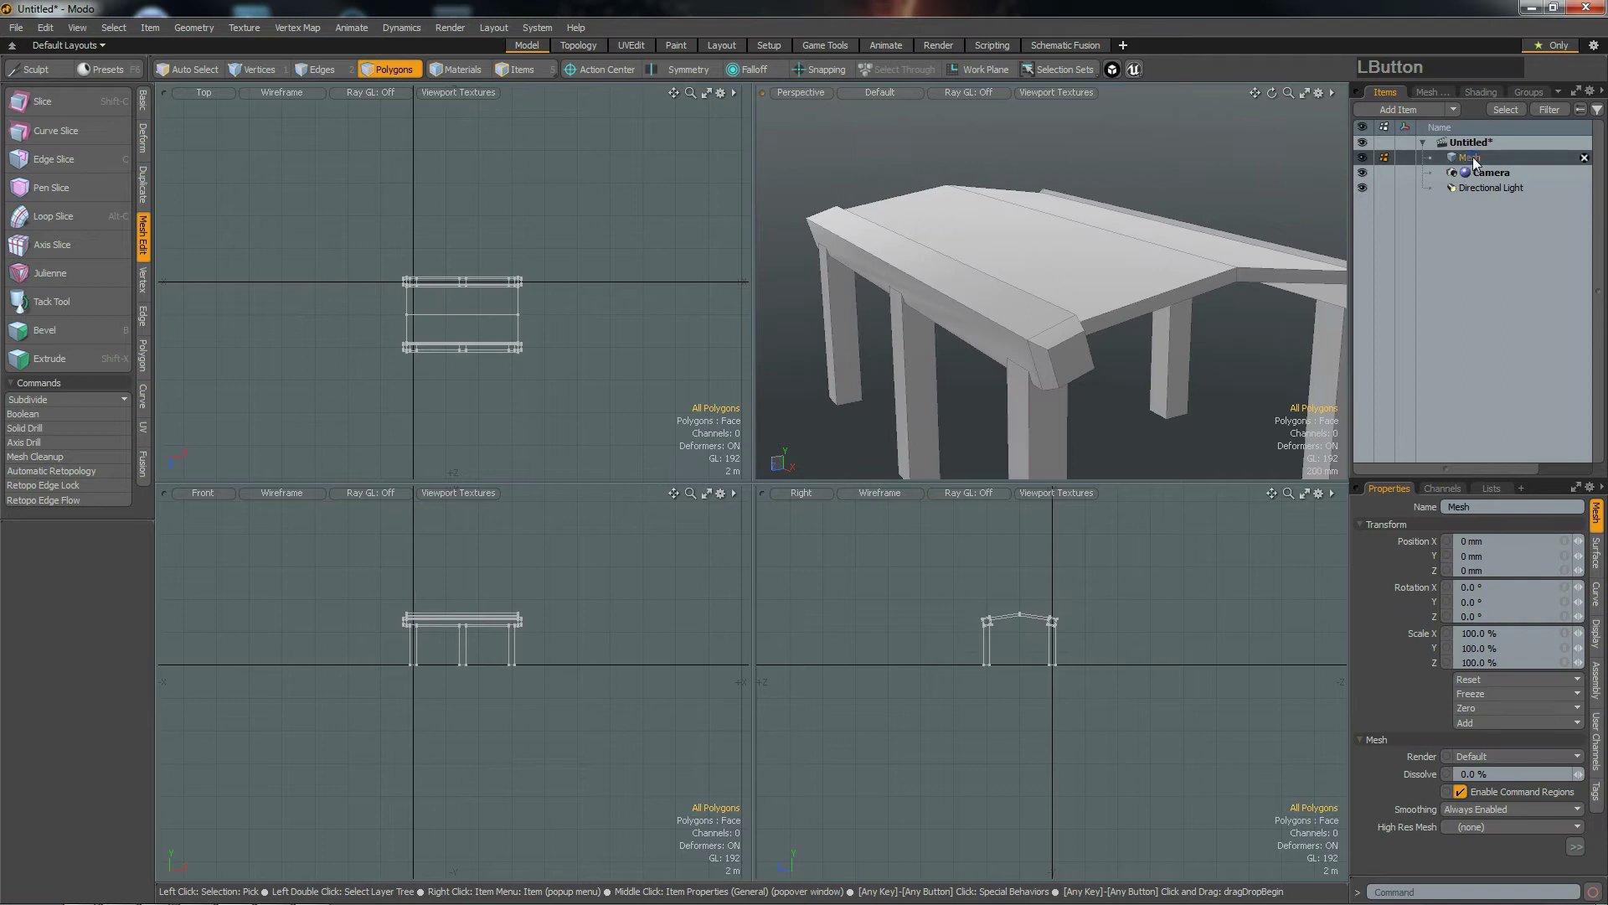
Step: Inspect the united structure's beam ends, column joints and roof from several angles for remaining geometry problems
left_click_drag(1134, 345, 1069, 330, "alt")
key("3")
left_click(1053, 309)
scroll(1118, 301, "up", 5)
left_click_drag(1172, 358, 1142, 417, "alt")
left_click(1016, 395)
mouse_move(1016, 394)
left_mouse_down("alt")
mouse_move(1161, 491)
mouse_move(1036, 419)
left_mouse_up("alt")
left_click(1173, 370)
left_click(1264, 576)
left_click_drag(1183, 391, 1023, 294, "alt")
scroll(969, 315, "down", 3)
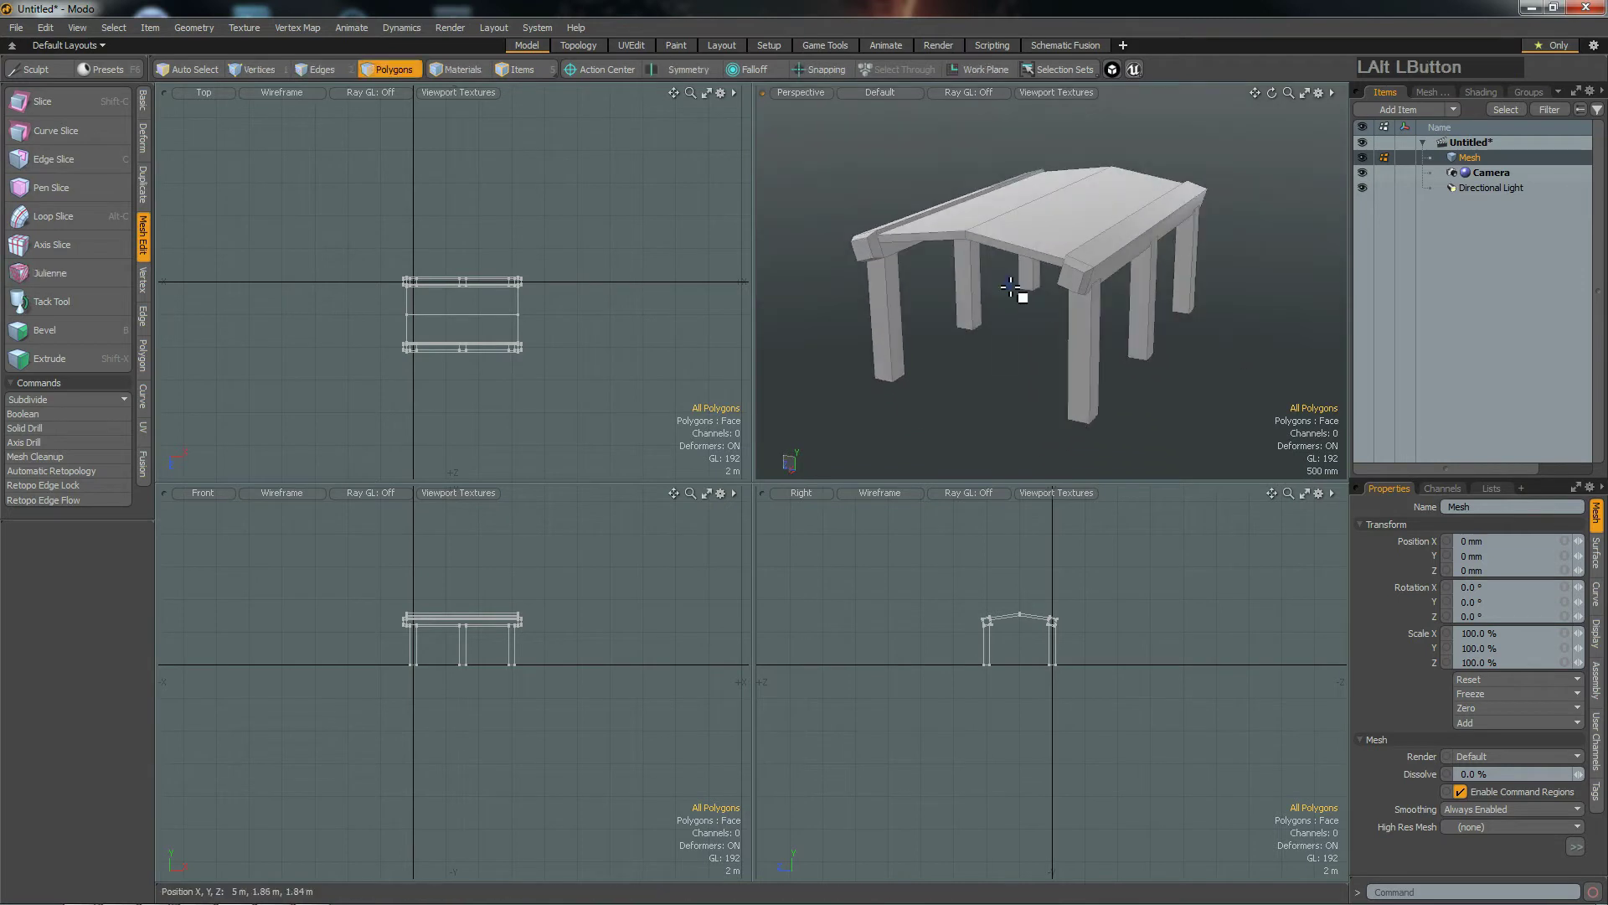
scroll(1023, 294, "up", 2)
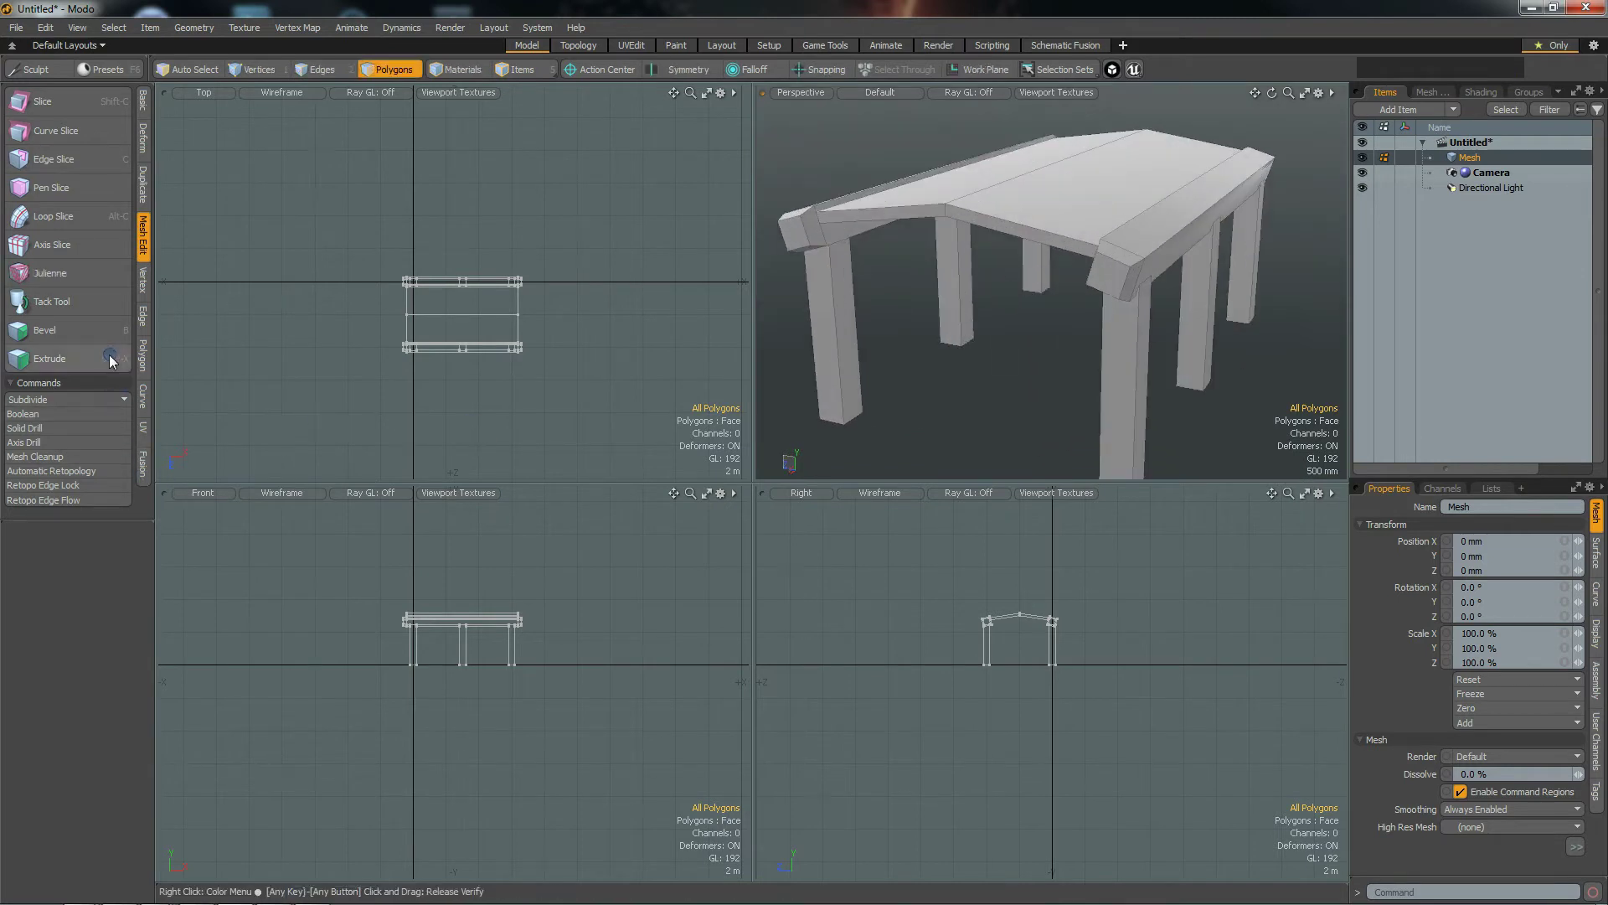
Step: Run Mesh Cleanup on the united structure with all options enabled and view it from the end
left_click(58, 457)
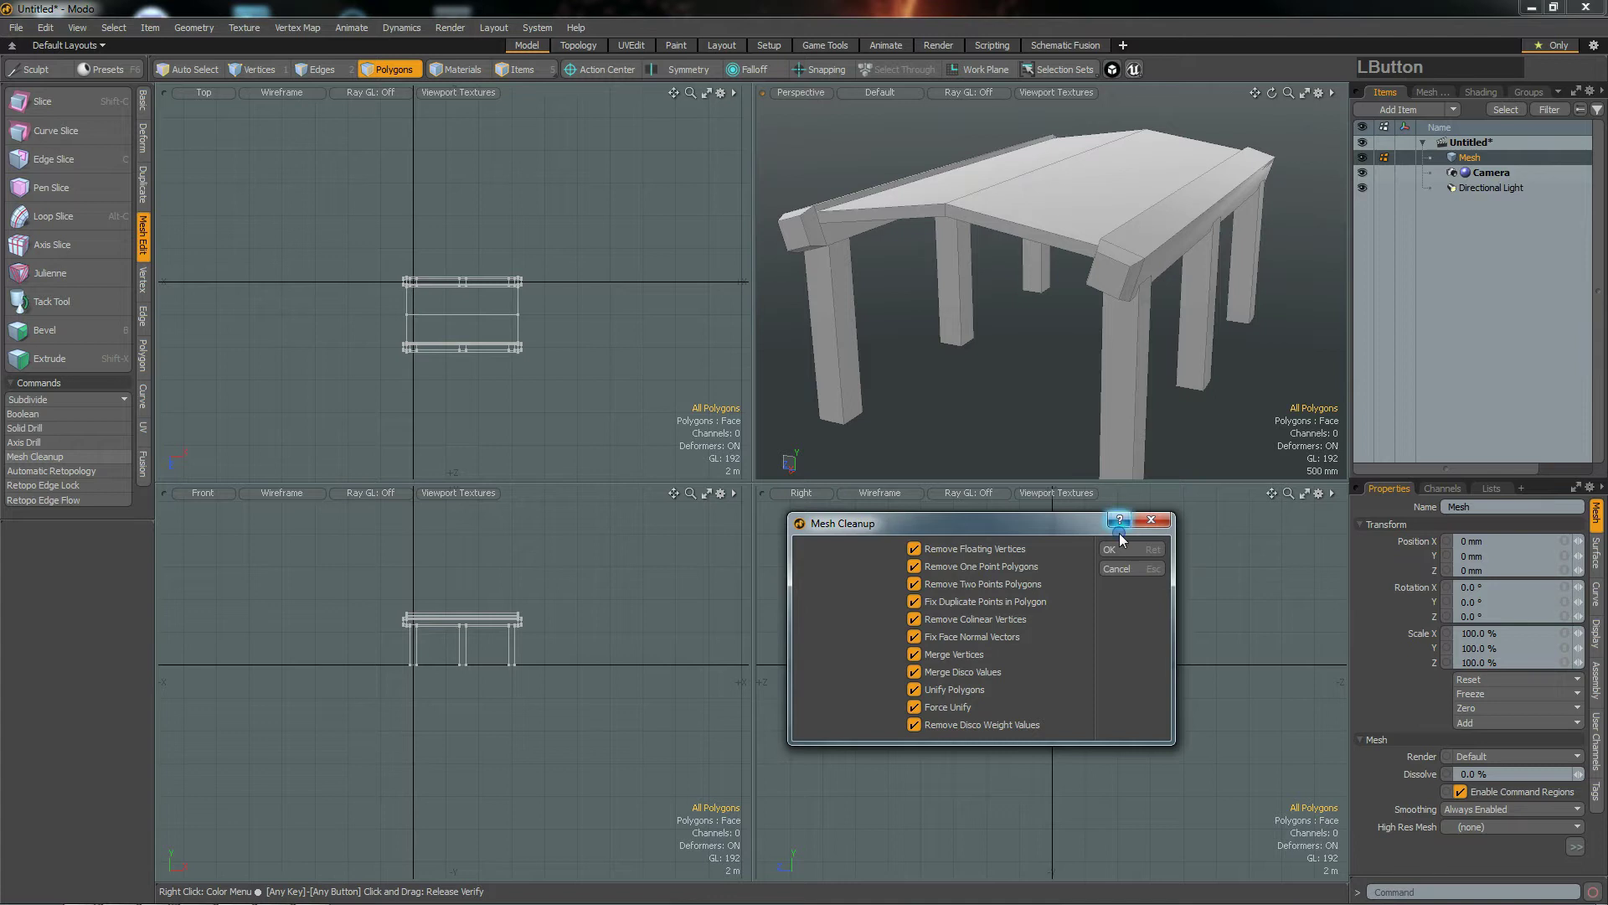
left_click(1110, 550)
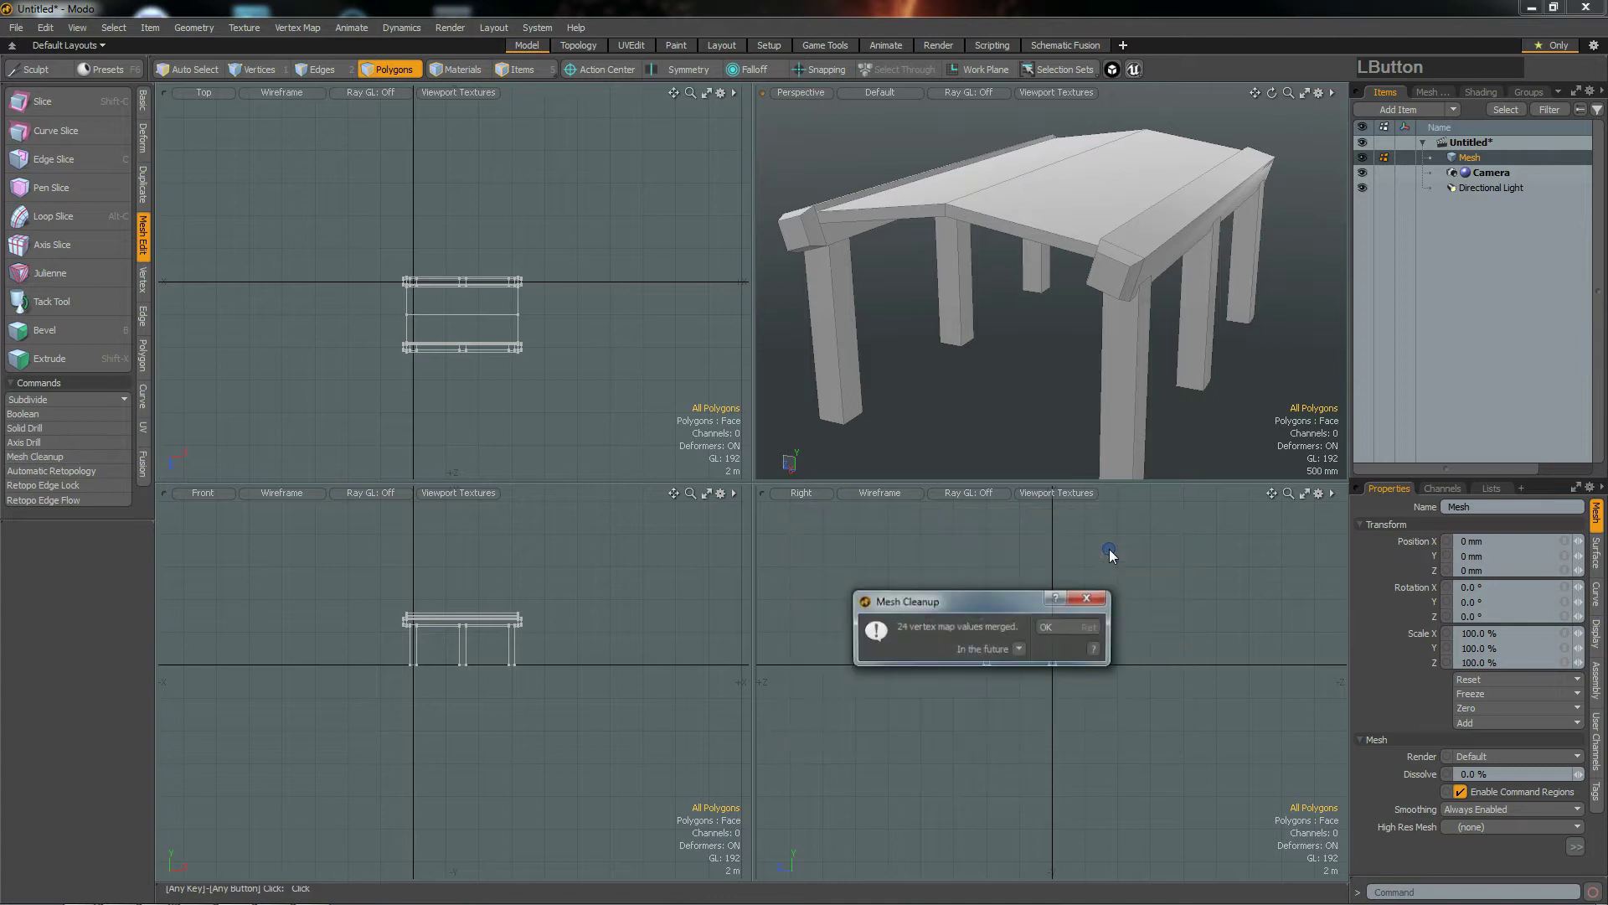
left_click(1049, 626)
left_click_drag(930, 289, 1079, 268, "alt")
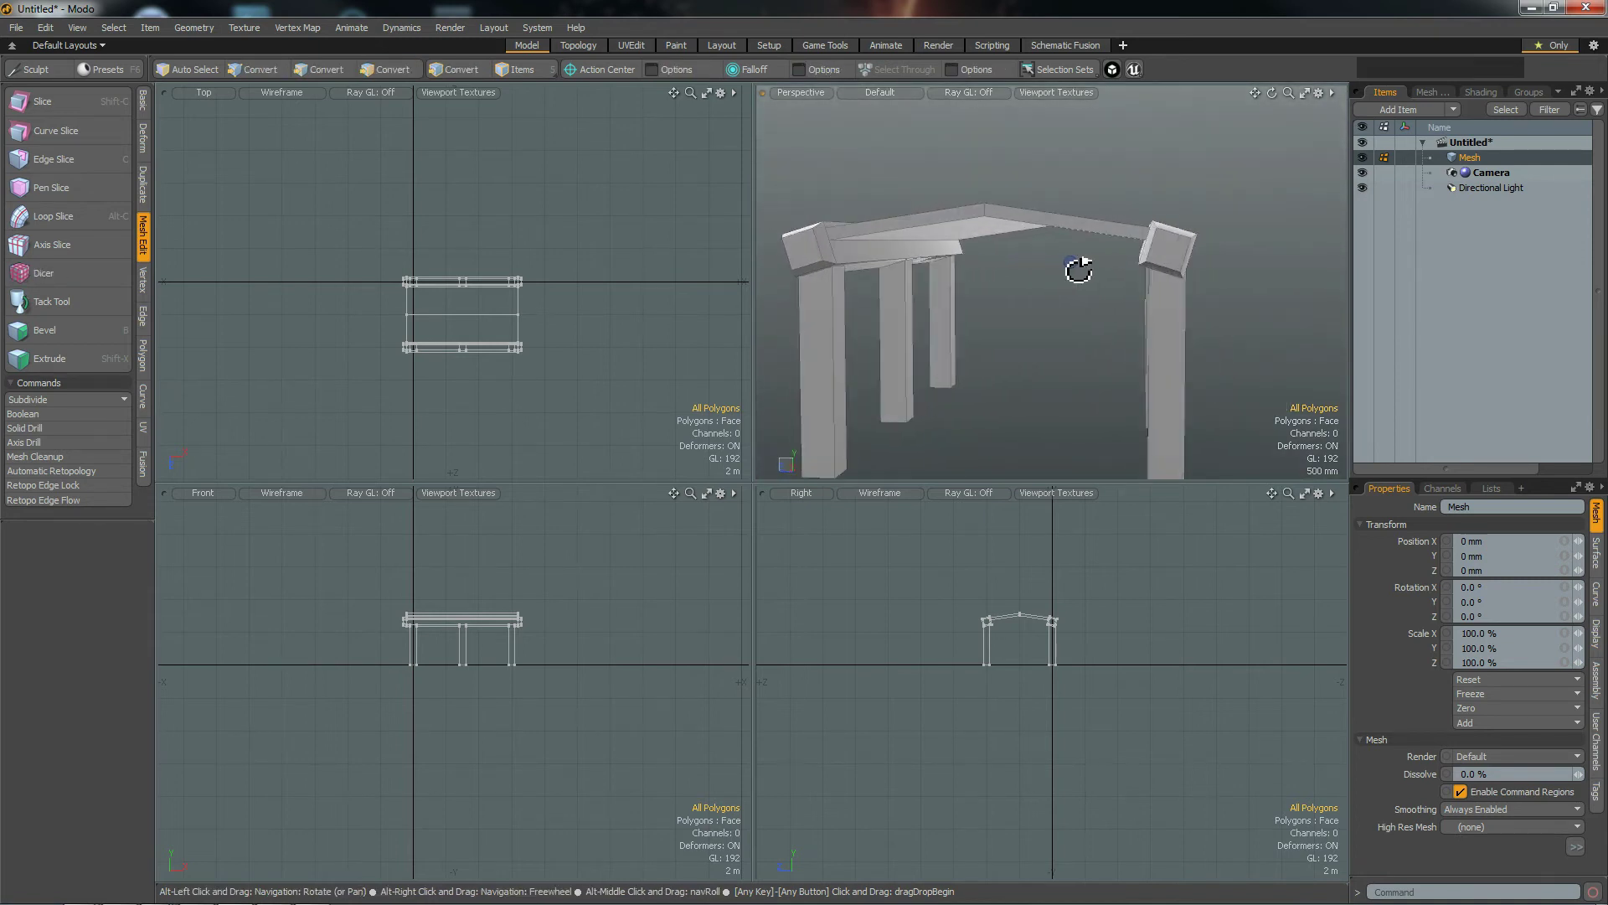
Step: Add a new mesh item and draw a box about 2.34 m wide, 3.3 m high and 100 mm thick beneath the structure
left_click_drag(1003, 305, 920, 305, "alt")
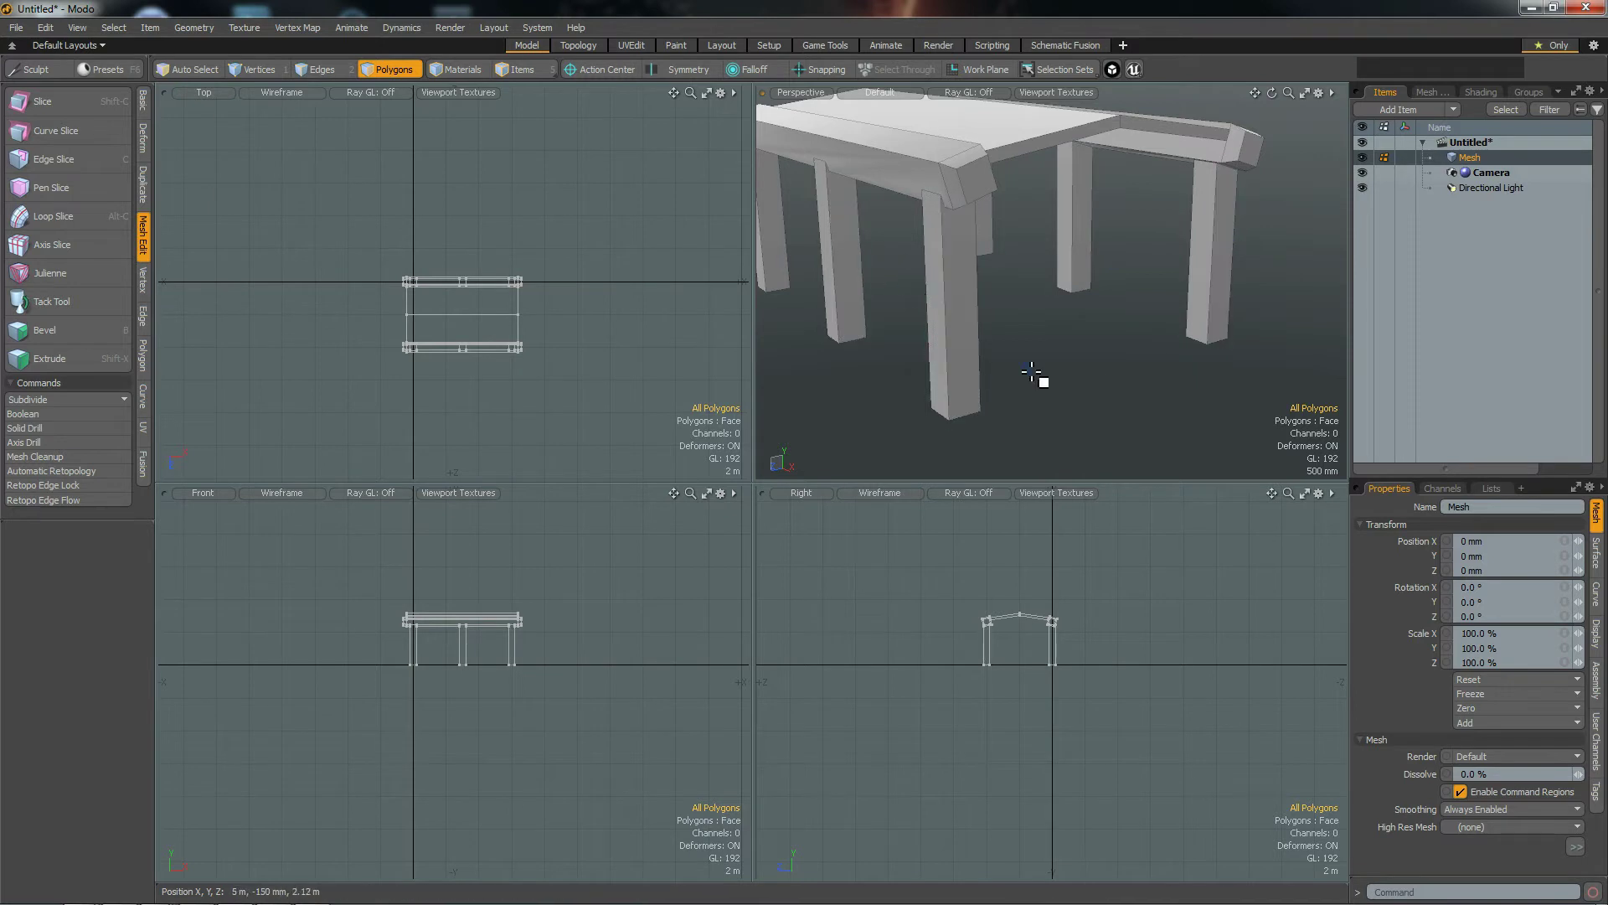
left_click_drag(945, 327, 992, 348, "alt")
scroll(1002, 329, "up", 3)
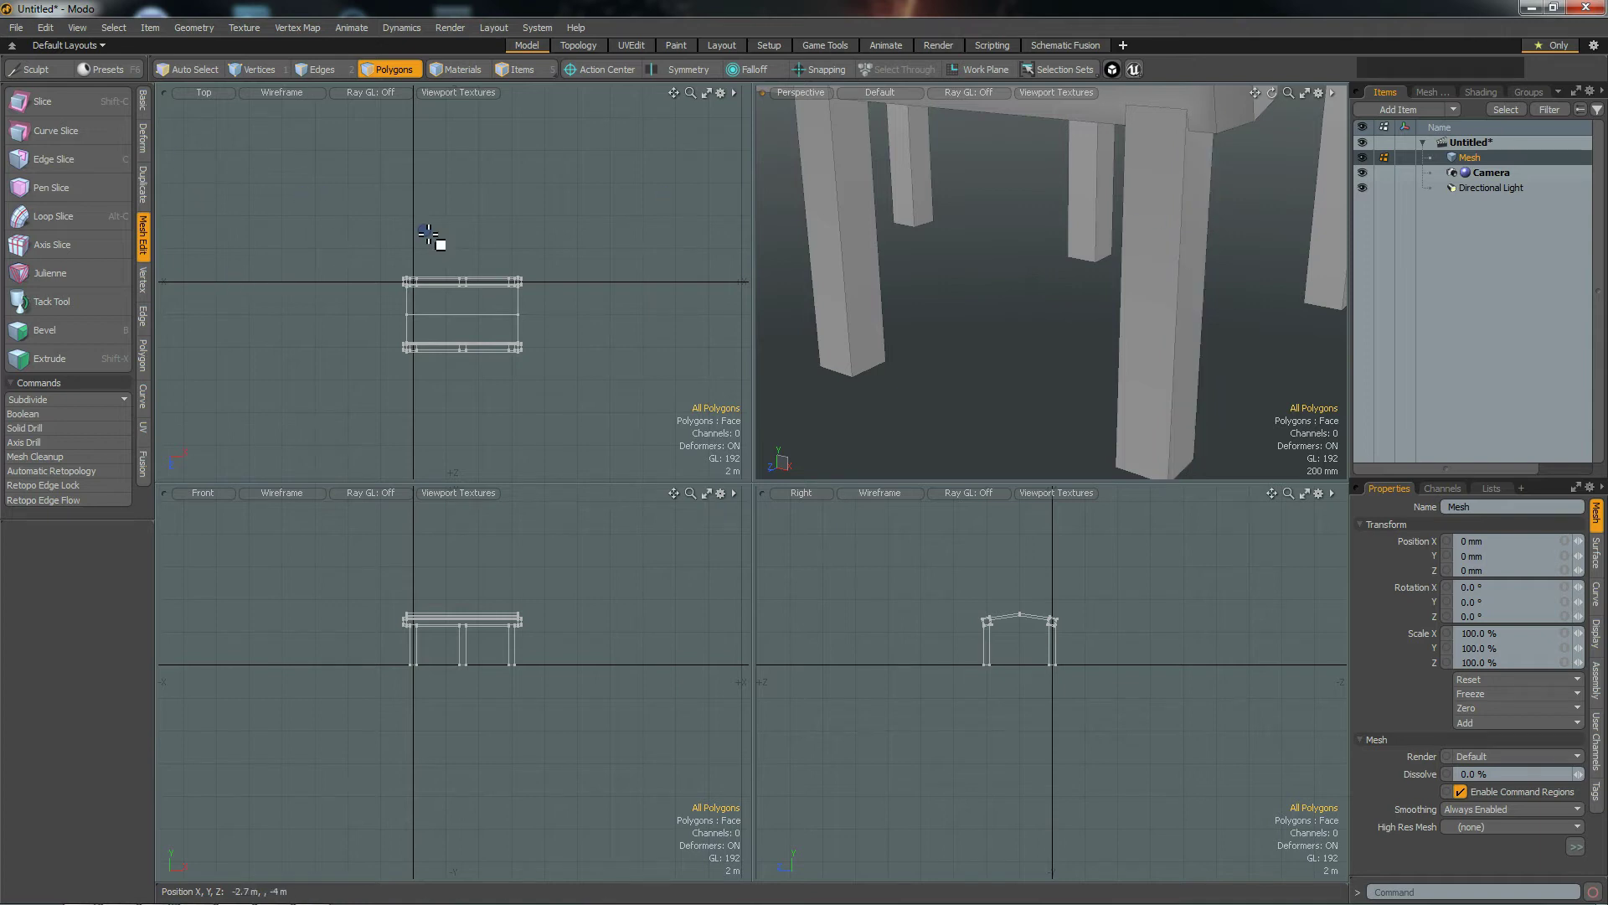
key("n")
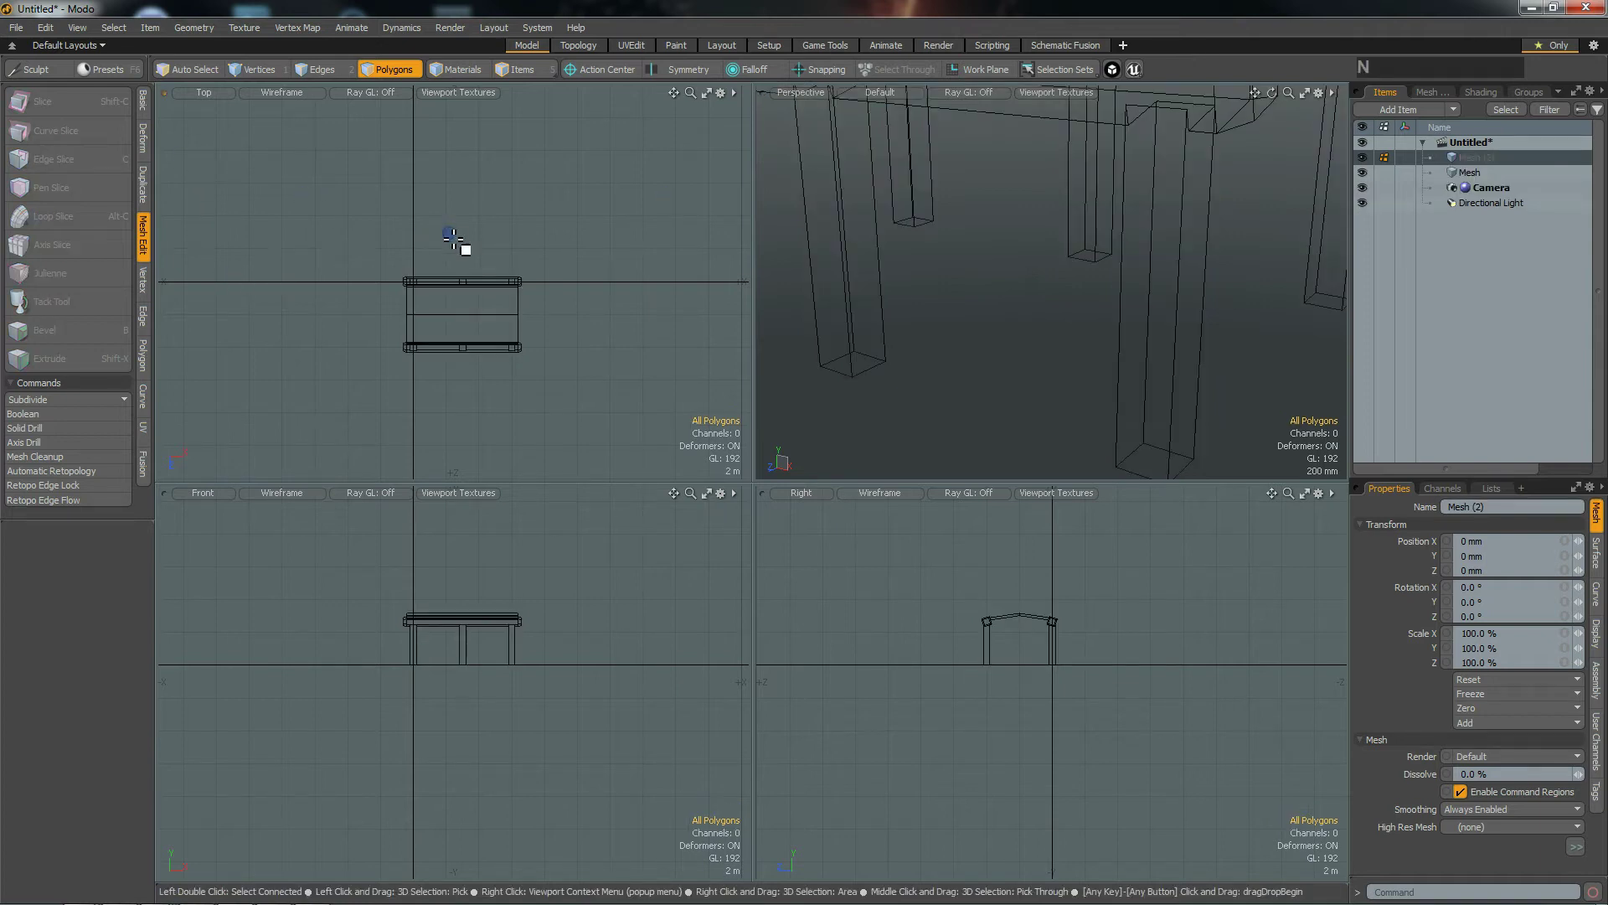
scroll(1089, 667, "up", 5)
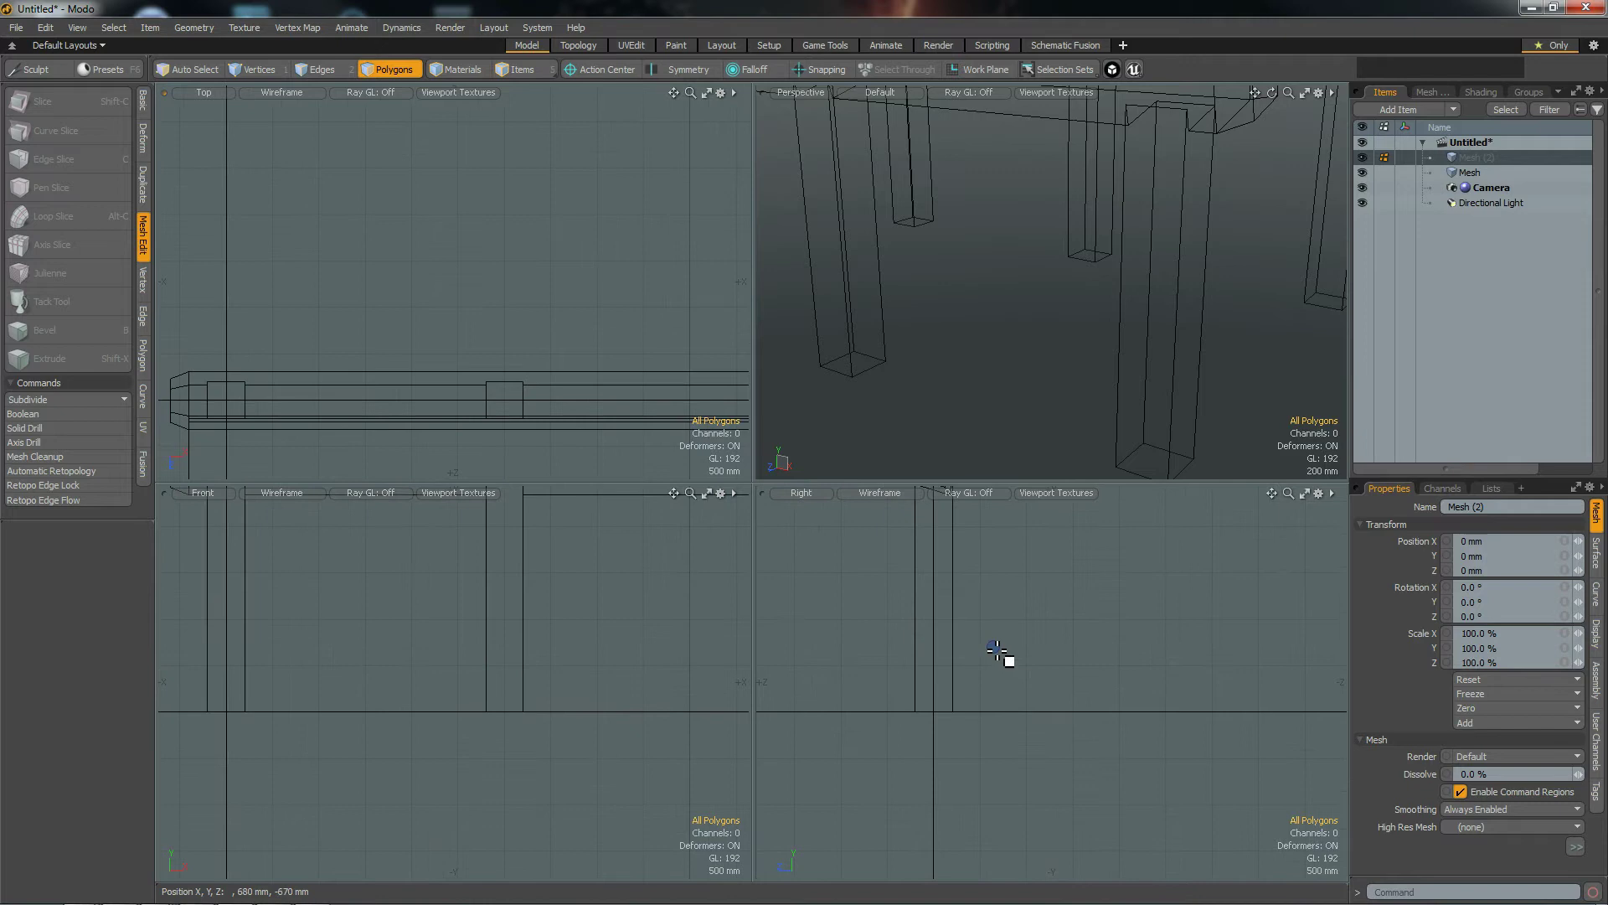
left_click_drag(851, 321, 420, 237, "alt")
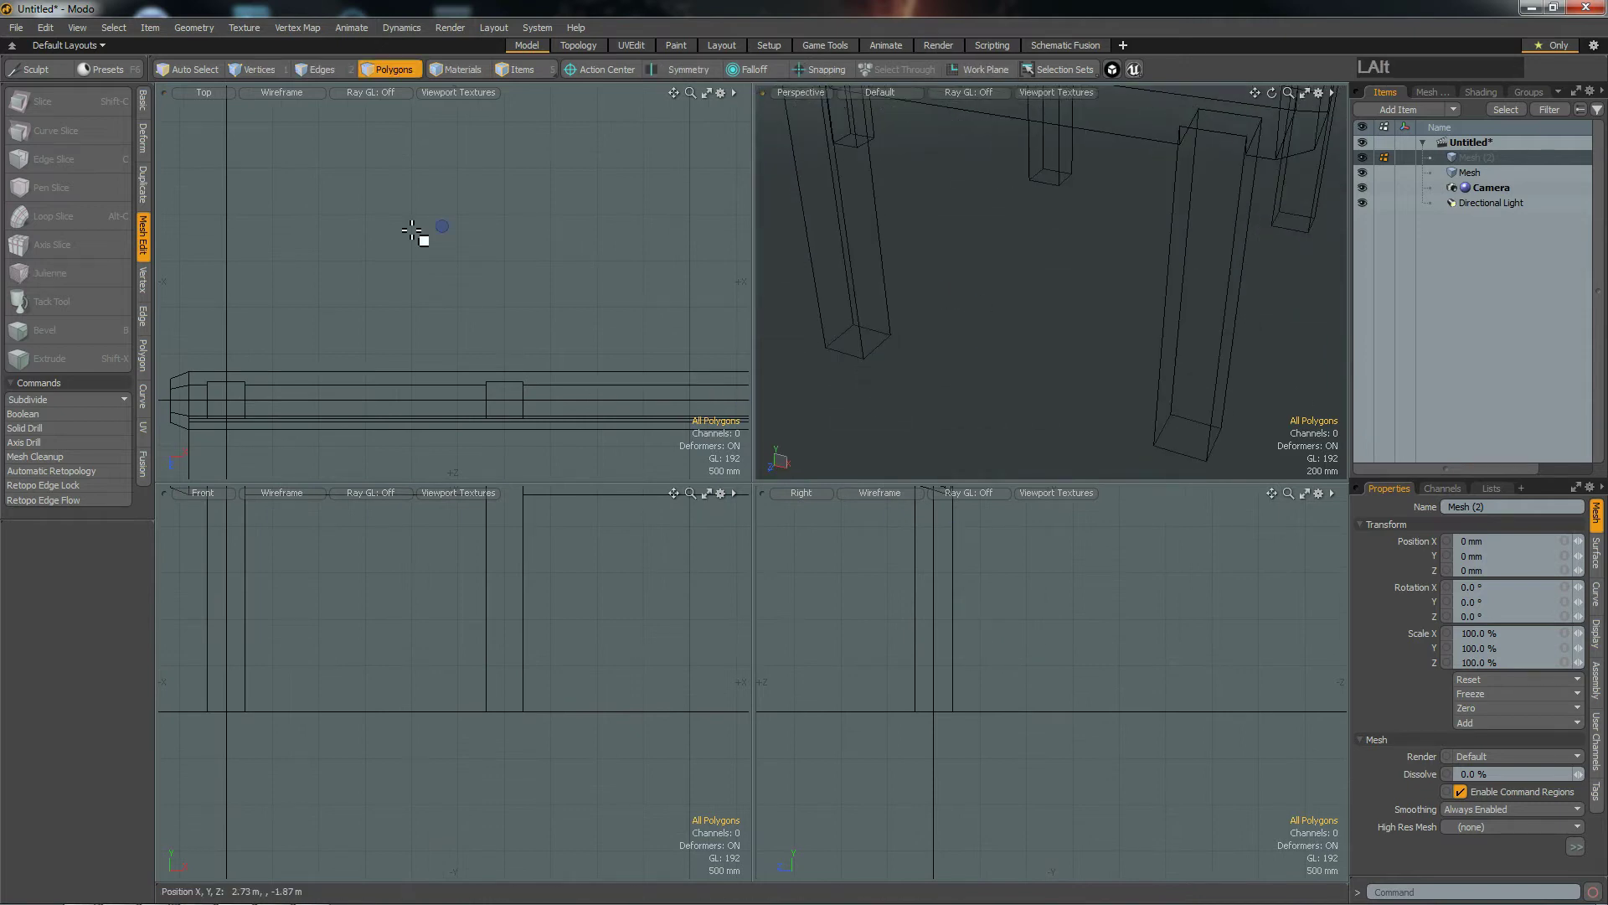
left_click(142, 99)
left_click(18, 102)
left_click_drag(915, 354, 1094, 428)
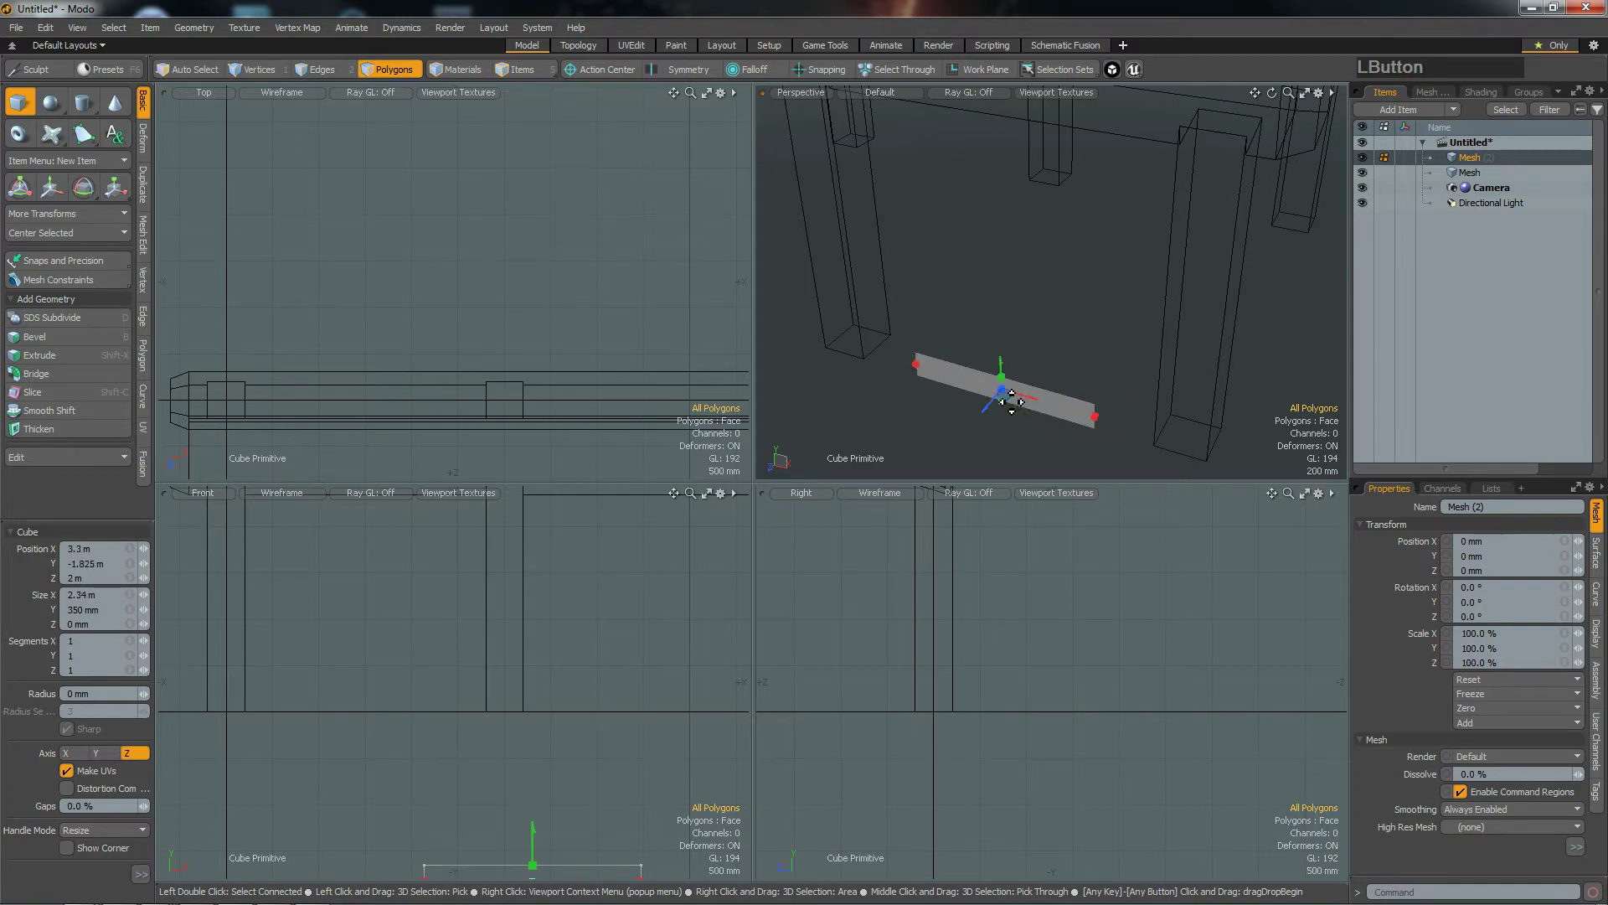
left_click_drag(1009, 397, 989, 134)
Step: Move and resize the box to fill the bay between the middle and end columns, about 2.6 m wide and 2.48 m high
left_click_drag(596, 743, 548, 688, "alt")
scroll(524, 694, "down", 2)
scroll(532, 699, "up", 1)
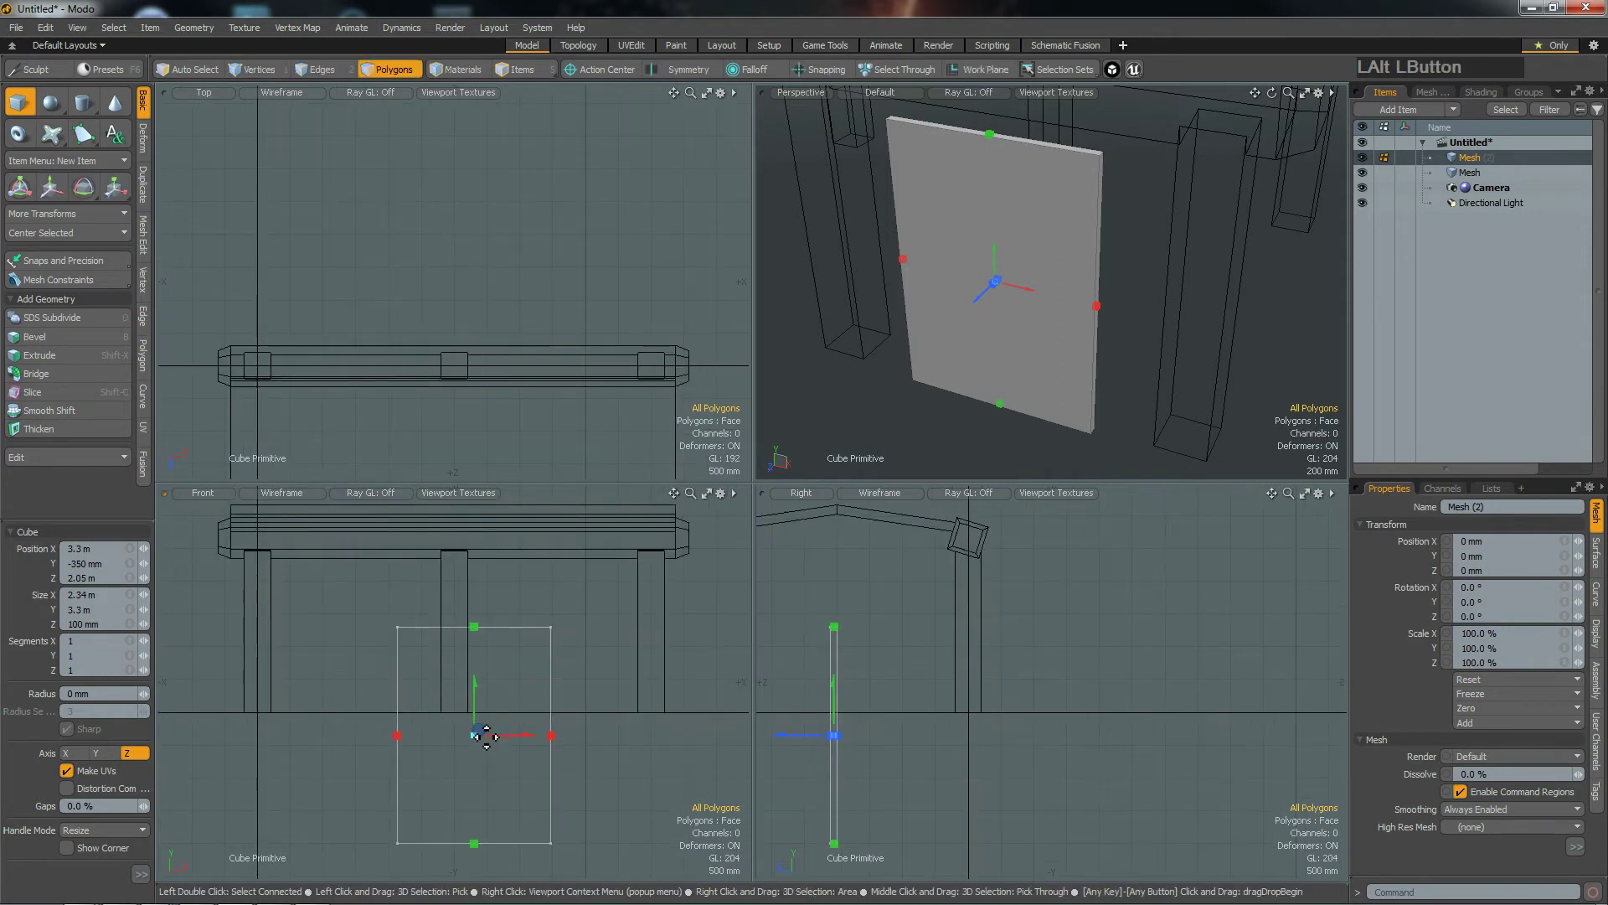
left_click_drag(475, 743, 553, 668)
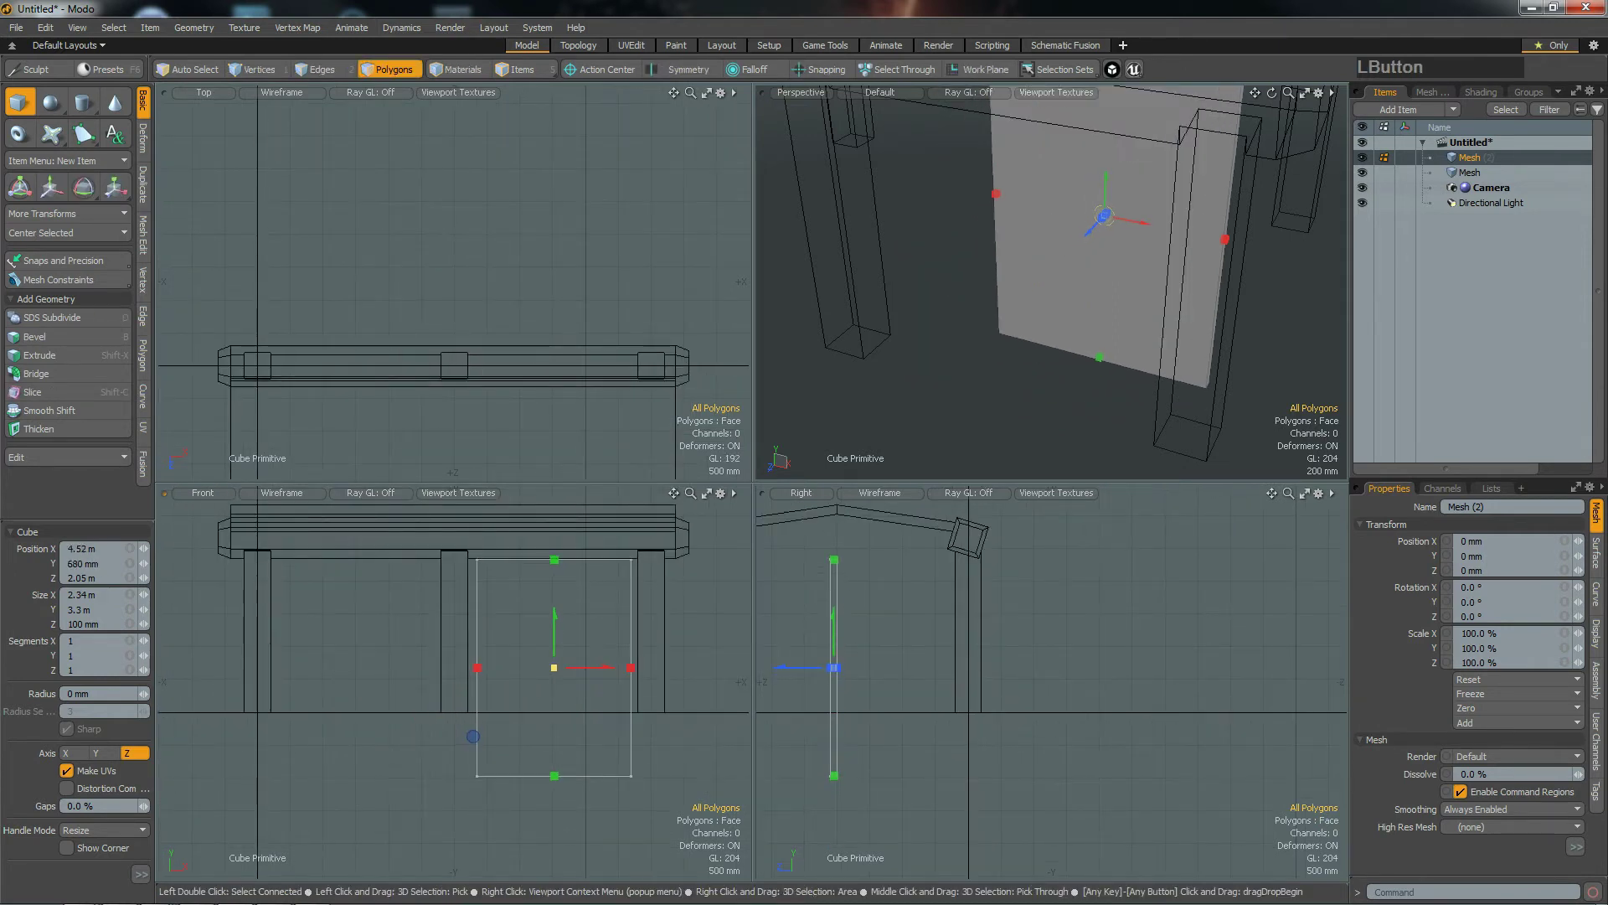
left_click_drag(554, 730, 554, 711)
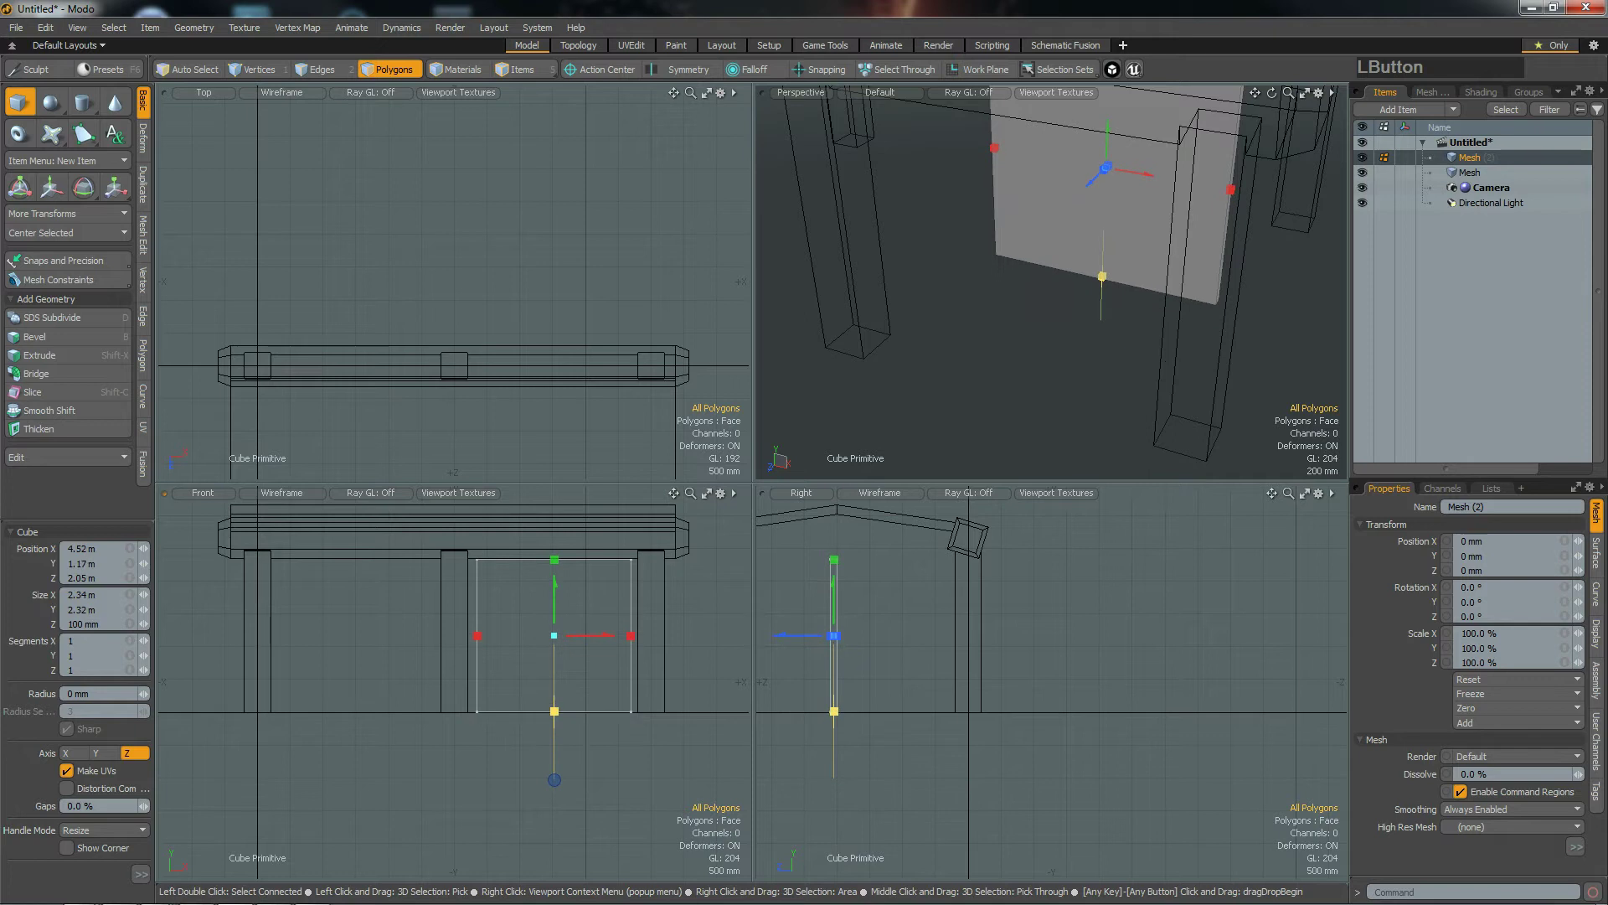
left_click_drag(477, 635, 468, 635)
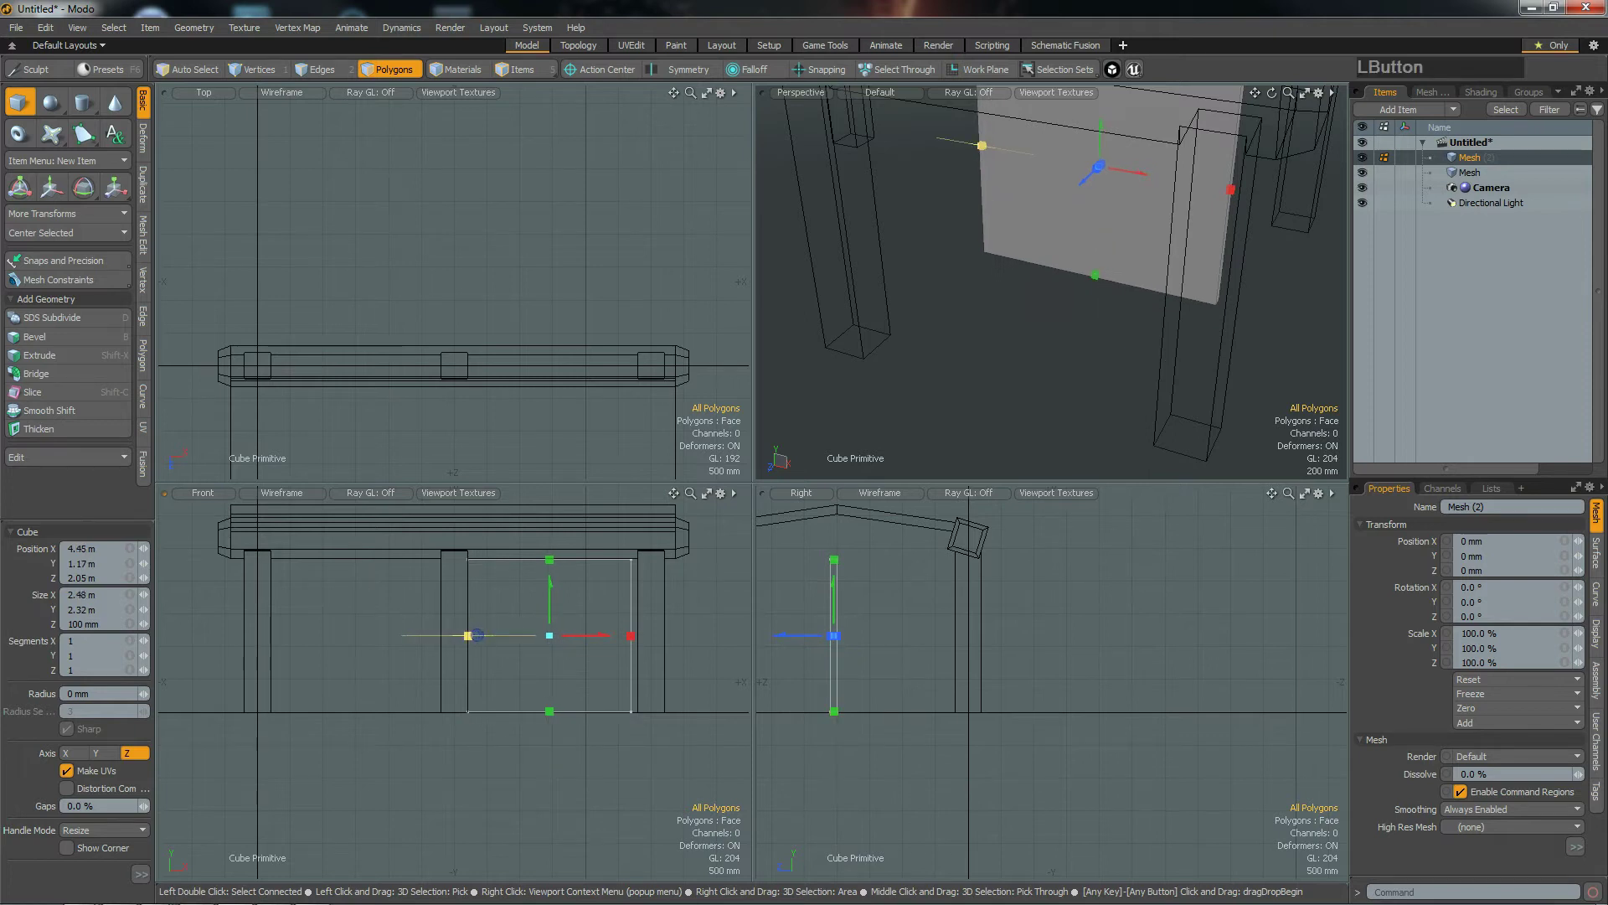
left_click_drag(630, 636, 639, 635)
left_click_drag(554, 560, 554, 548)
Step: Move the box in depth into line with the column row and lower its top to a height of about 2.37 m
left_click_drag(1202, 174, 1113, 226, "alt")
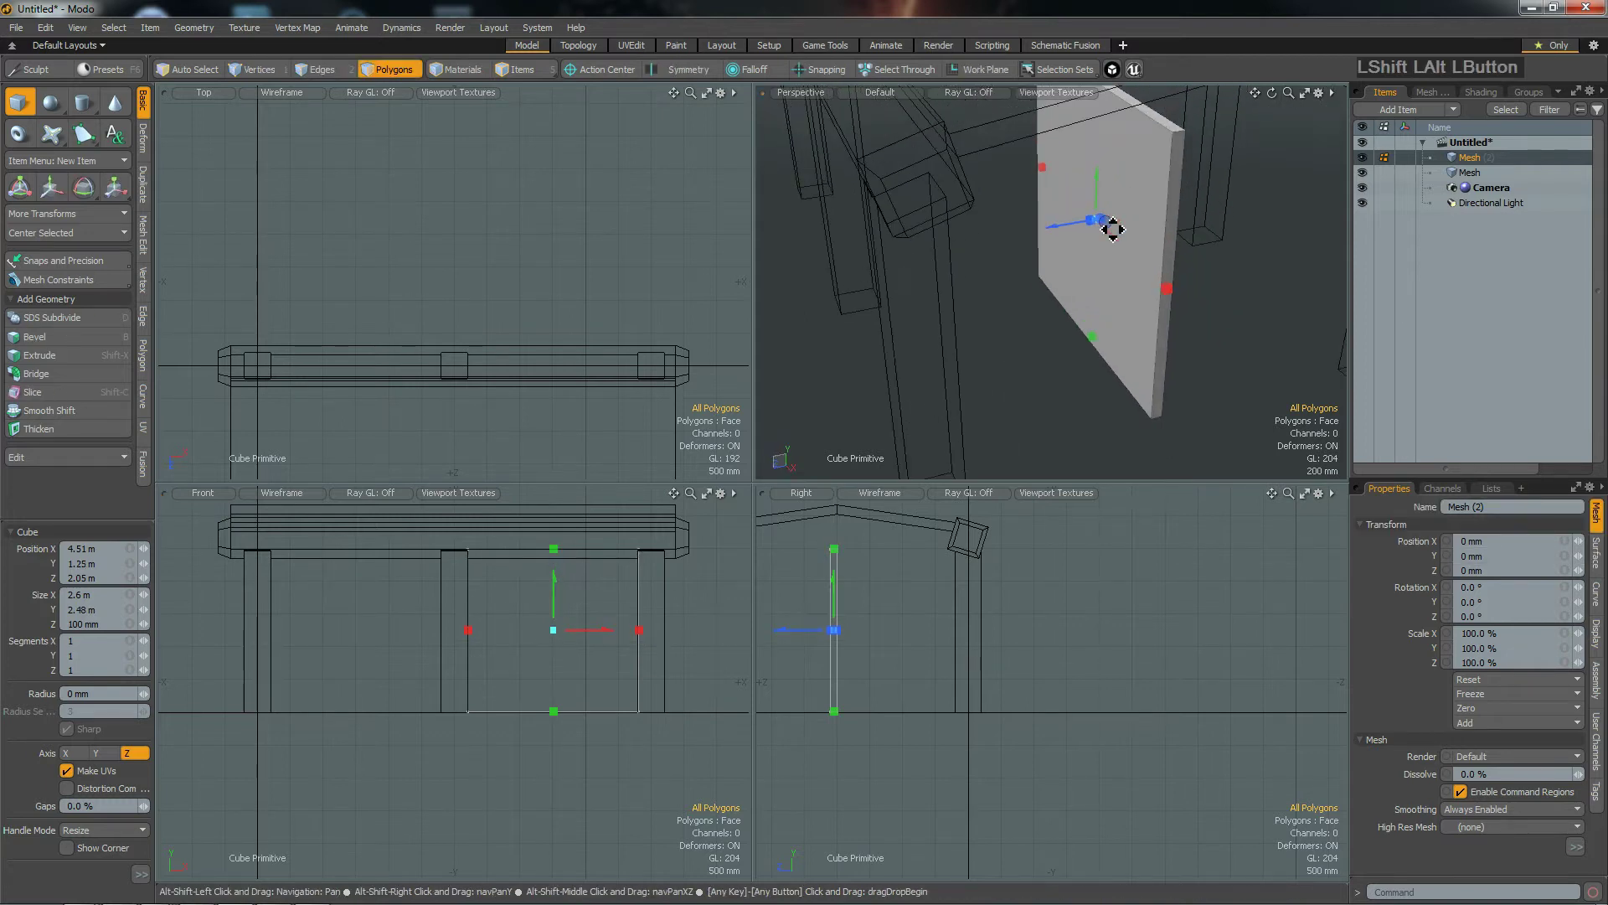
left_click_drag(796, 636, 931, 637)
scroll(975, 549, "up", 5)
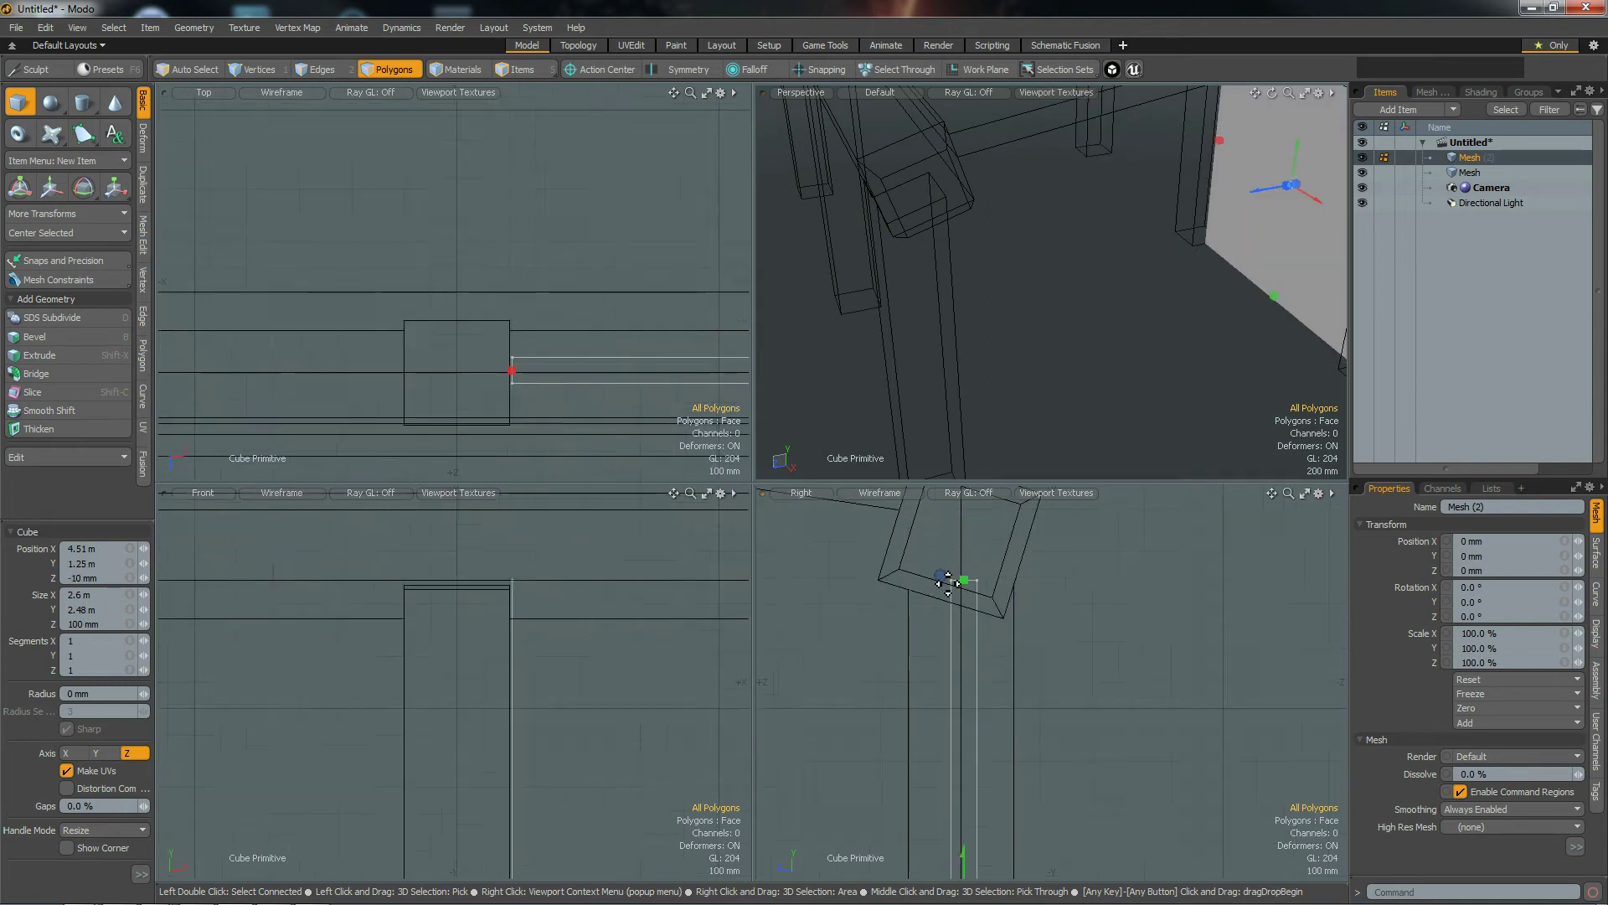
left_click_drag(973, 581, 972, 612)
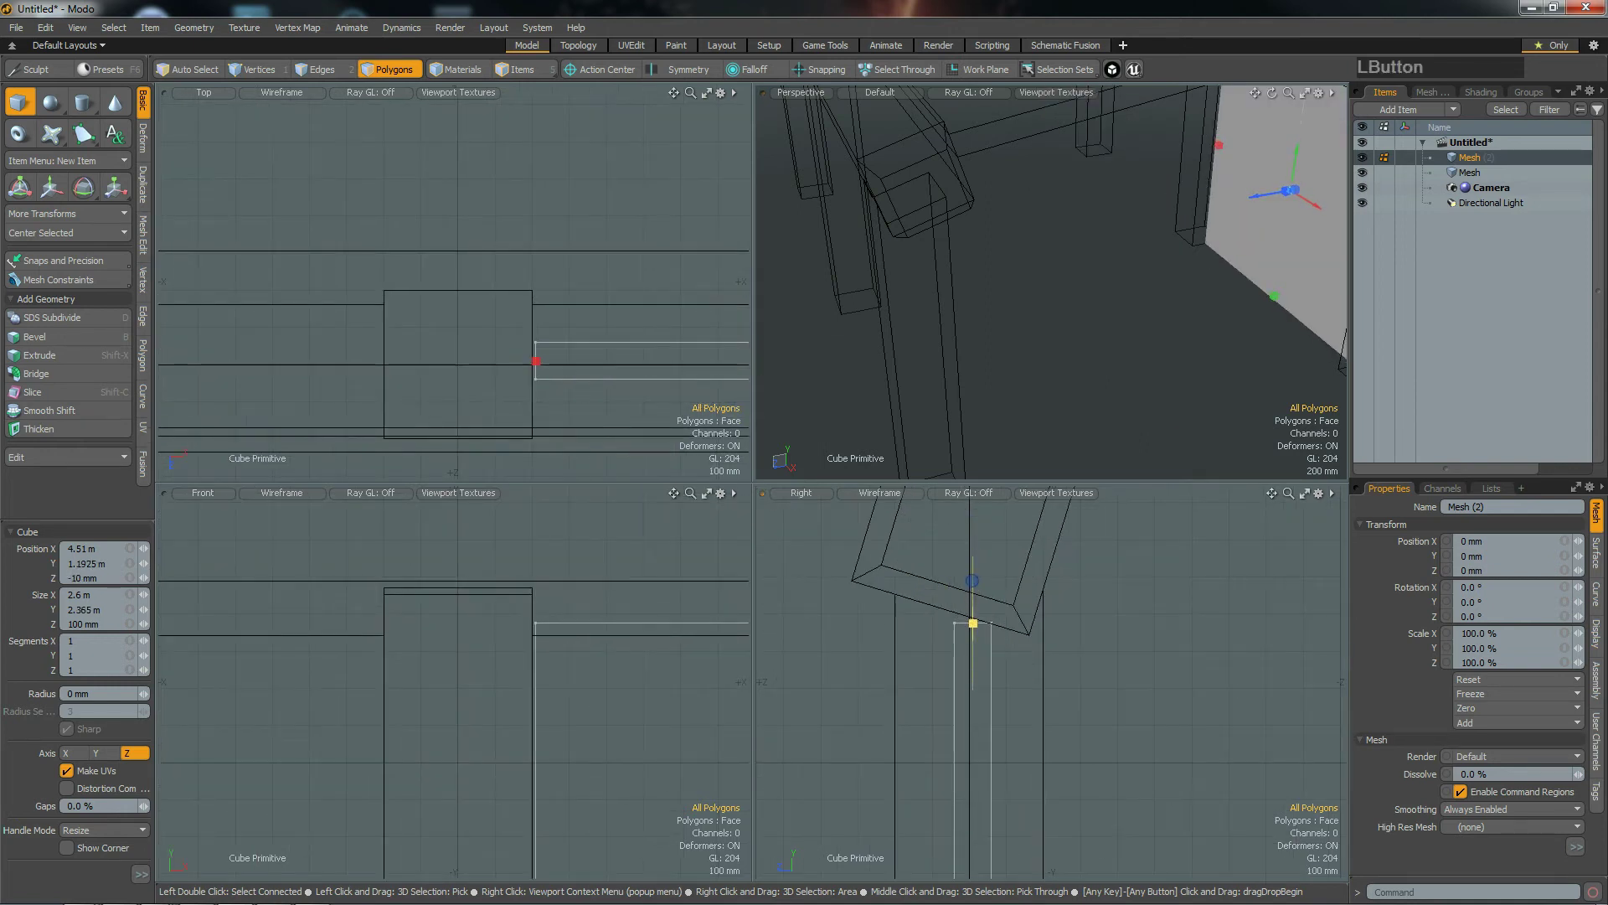
Step: Shrink the box to about 2.05 m wide and 1.88 m high, leaving gaps to the columns, beam and ground
scroll(951, 624, "up", 5)
left_click_drag(1245, 364, 1155, 207, "alt")
left_click_drag(1113, 636, 1016, 611, "alt+shift")
scroll(1004, 620, "down", 5)
left_click_drag(1030, 690, 1012, 614, "alt+shift")
scroll(1013, 722, "down", 5)
left_click_drag(1043, 739, 1038, 660, "alt+shift")
left_click_drag(594, 752, 548, 771, "alt+shift")
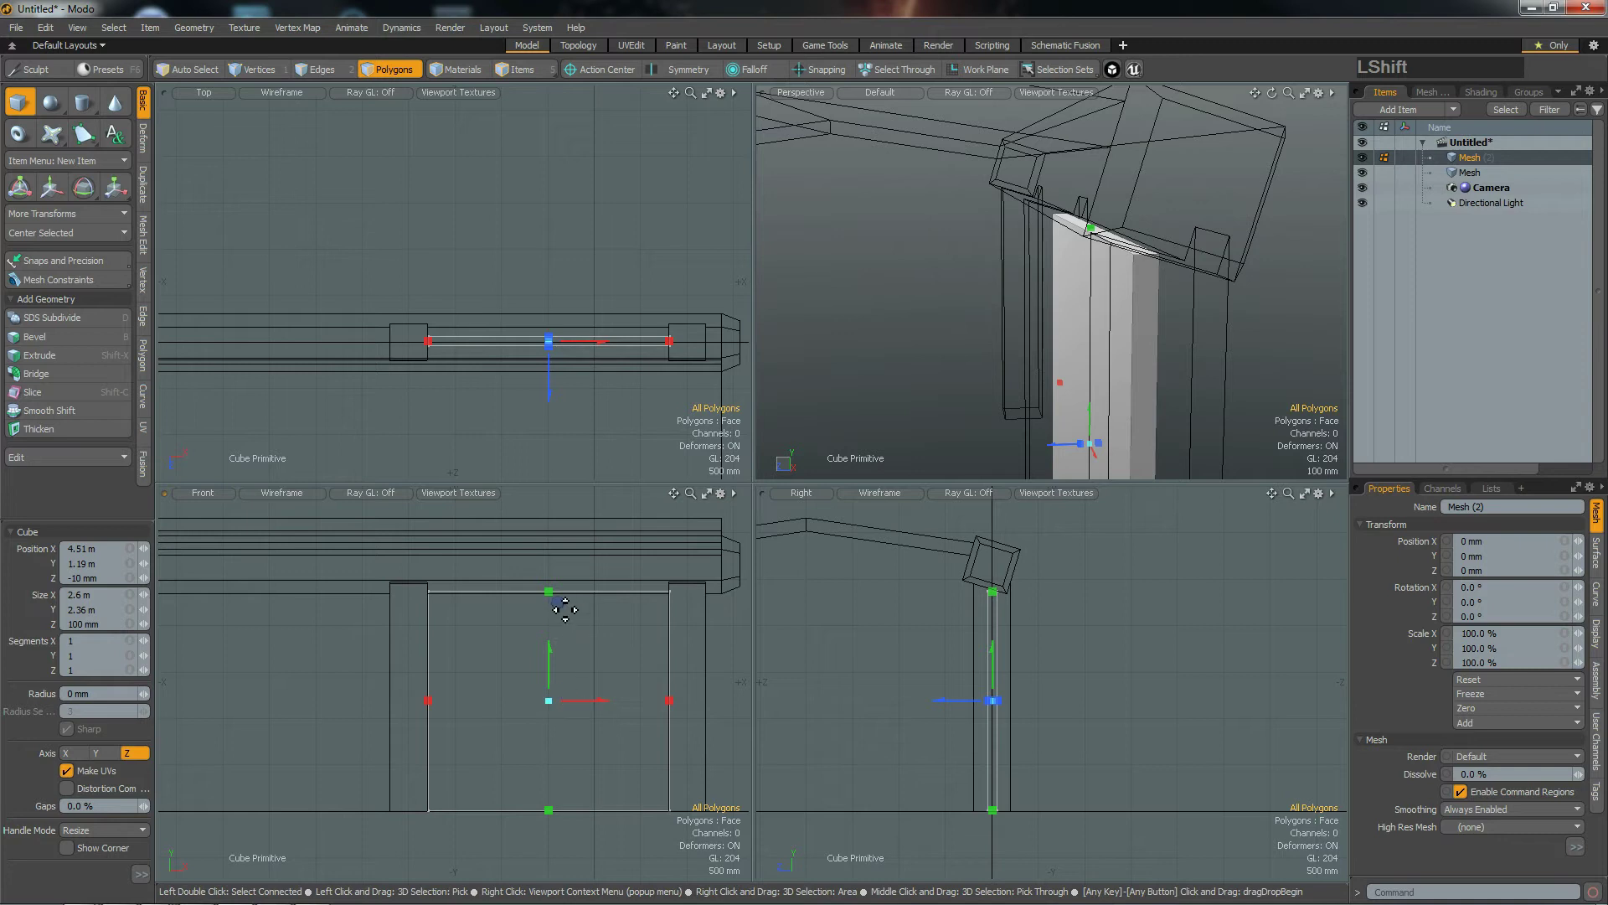
left_click_drag(549, 592, 549, 622)
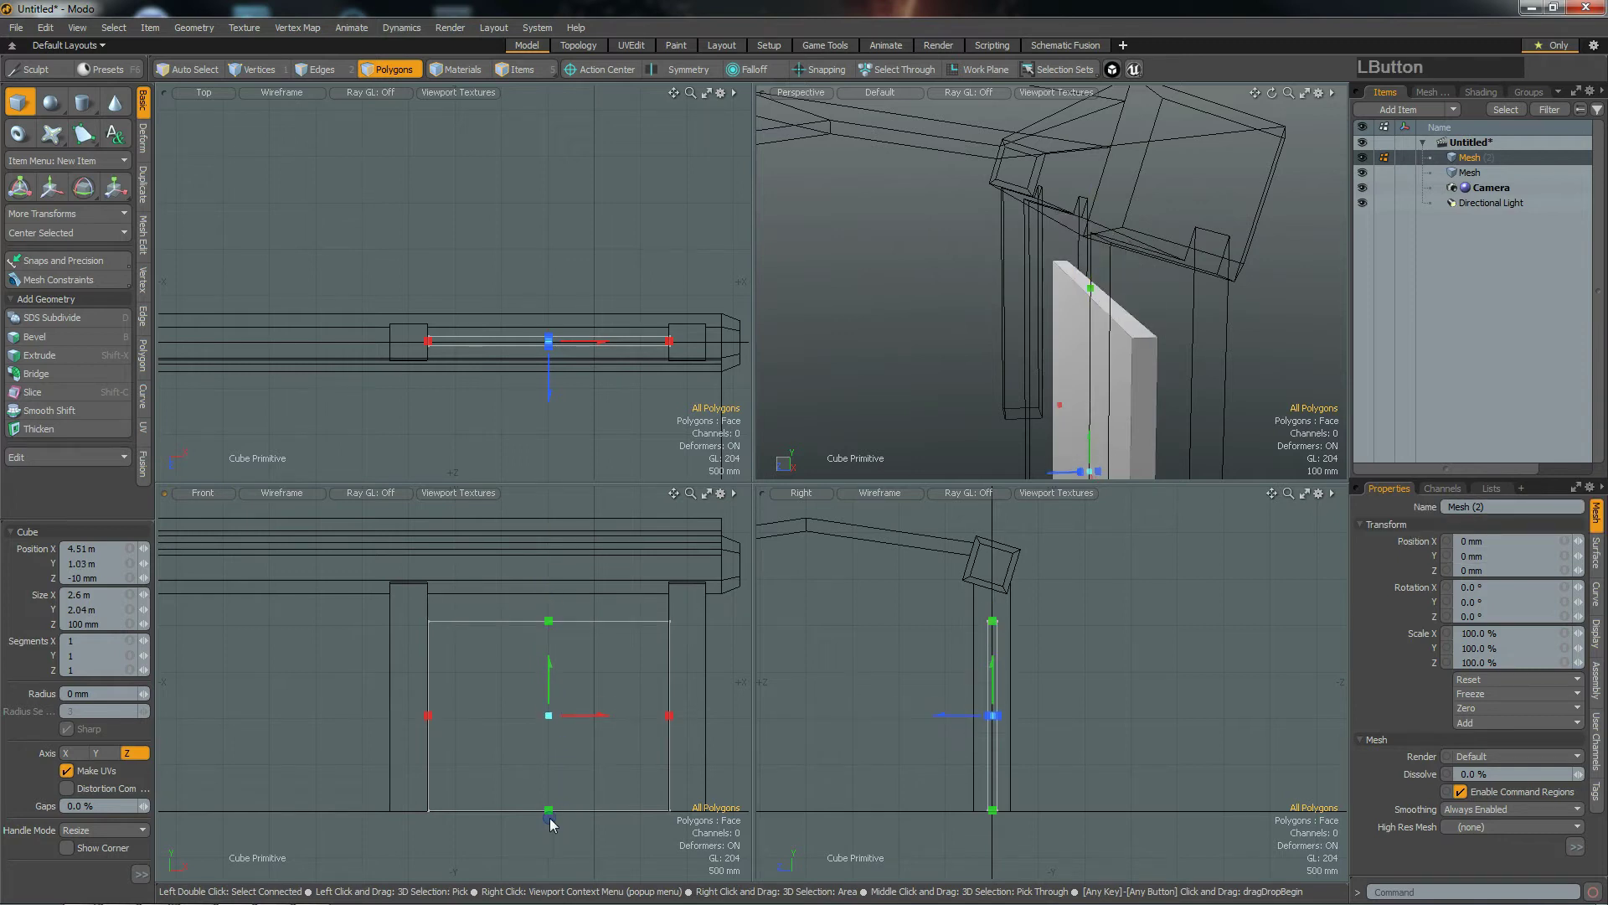
left_click_drag(549, 811, 548, 794)
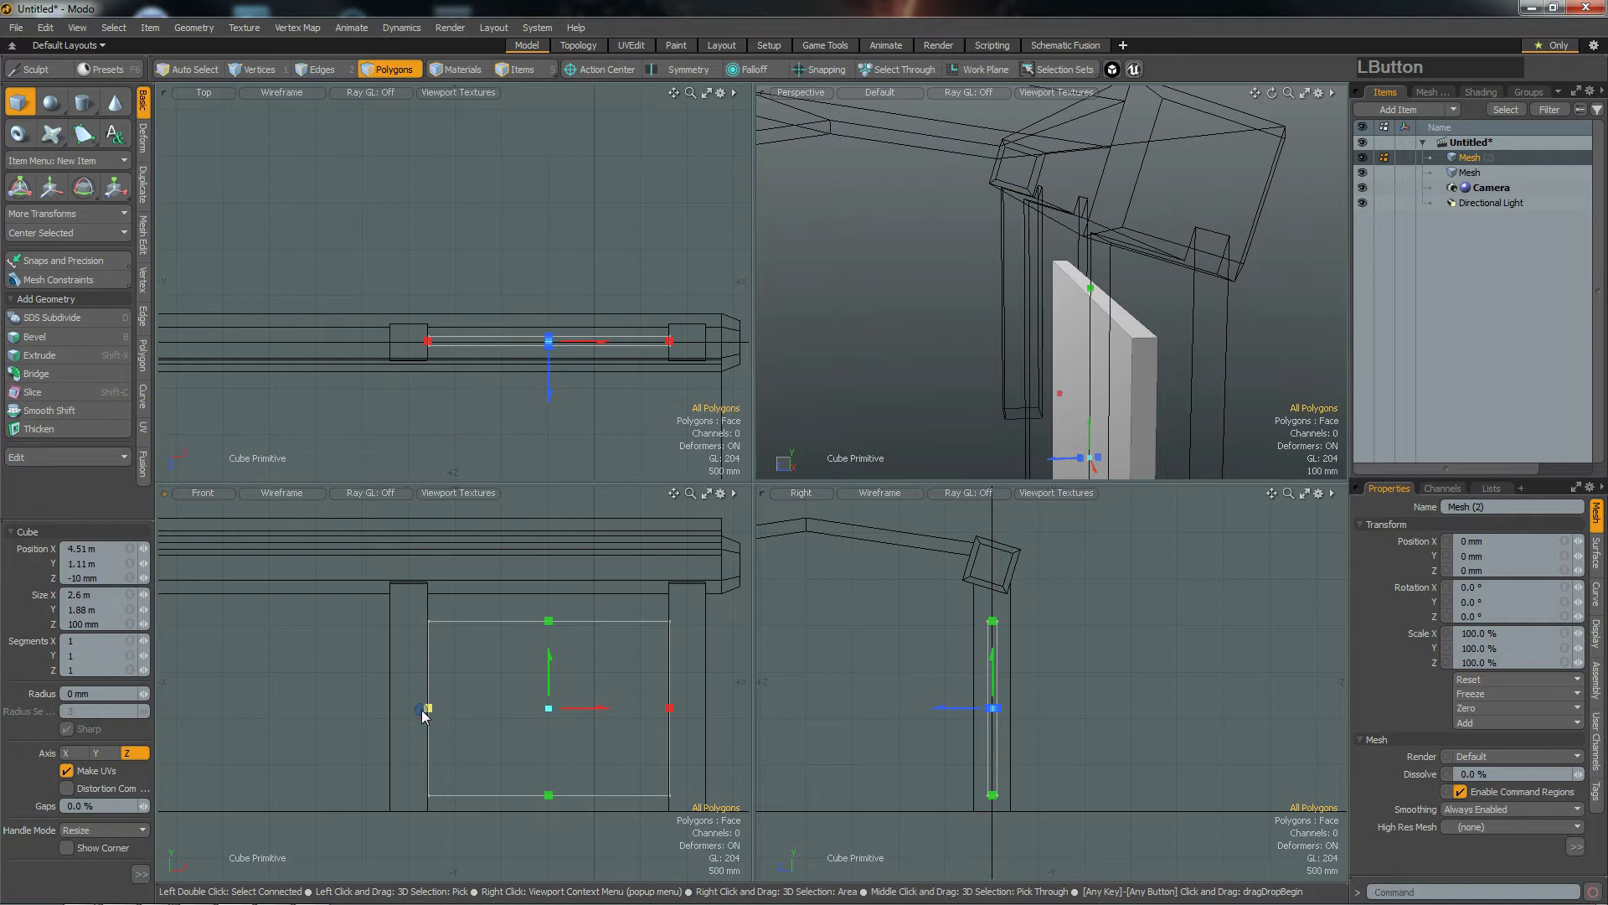
left_click_drag(435, 711, 454, 711)
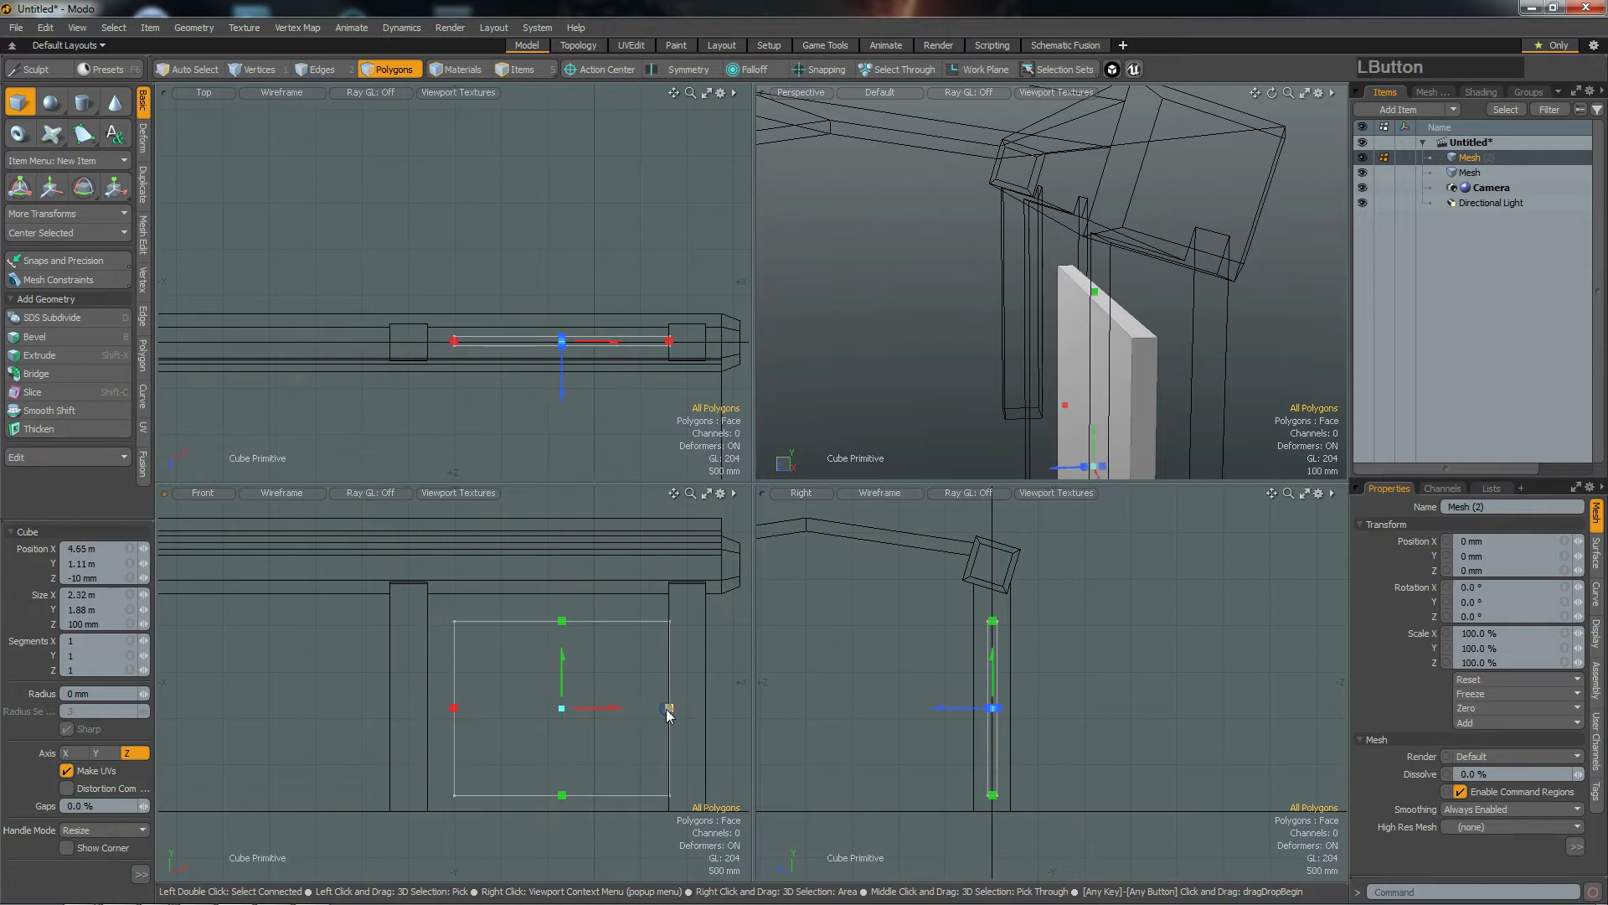
left_click_drag(667, 709, 644, 709)
Step: Centre the box's depth at Z 0 mm on the column row and finish the cube primitive
left_click_drag(1074, 643, 1051, 643, "alt")
left_click_drag(1095, 330, 1224, 362, "alt")
left_click_drag(1045, 624, 1041, 593, "alt+shift")
scroll(963, 680, "up", 4)
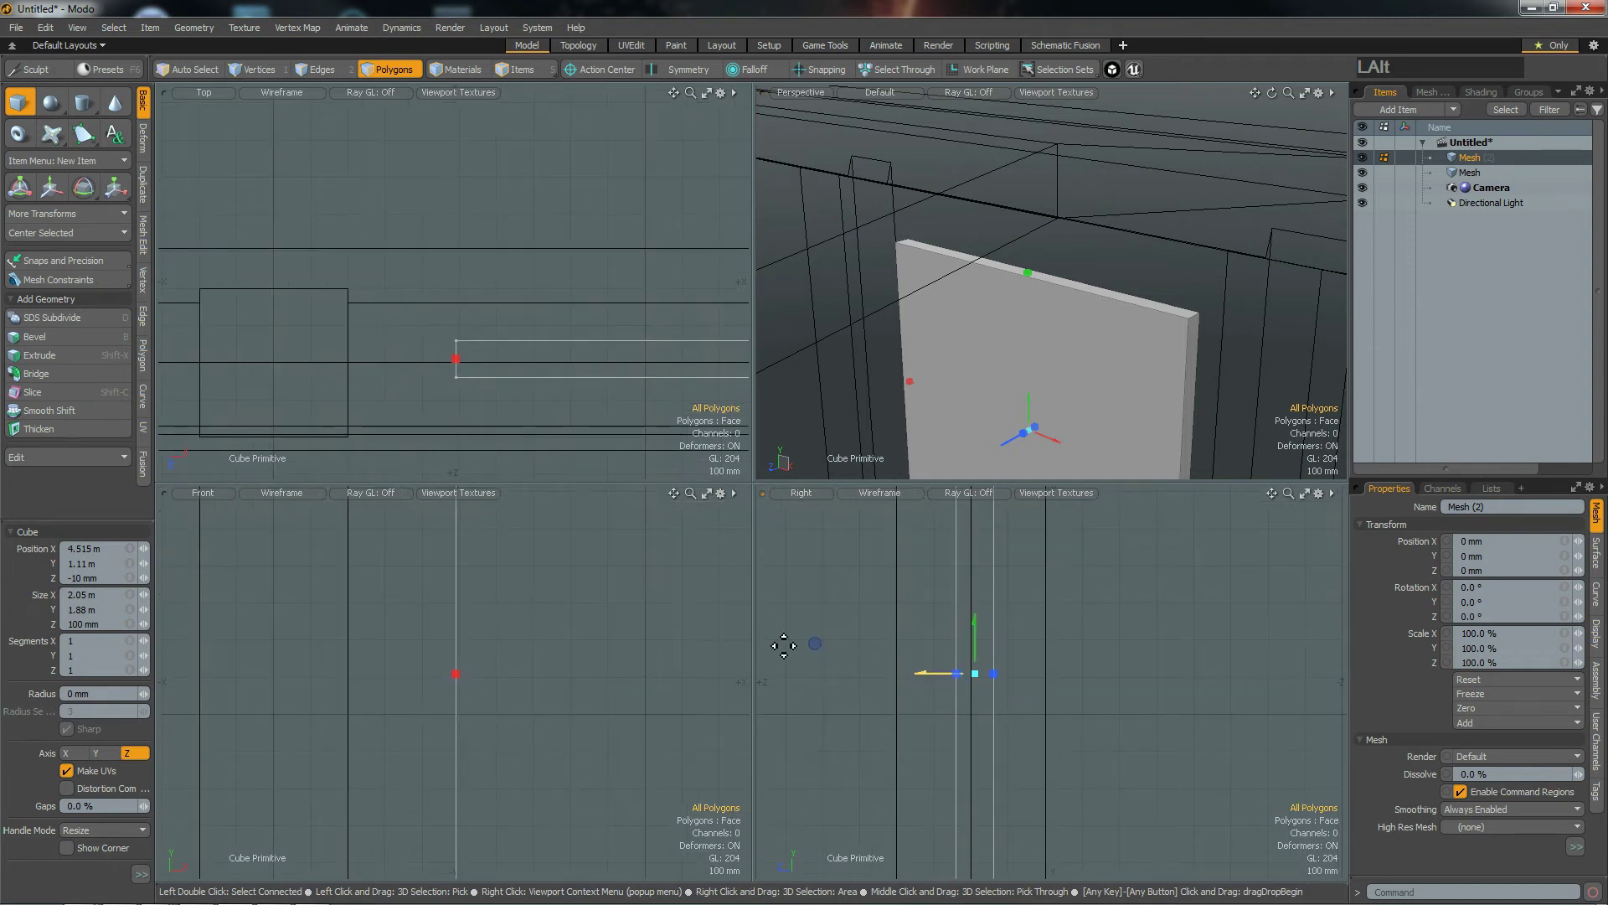
left_click_drag(937, 679, 933, 674)
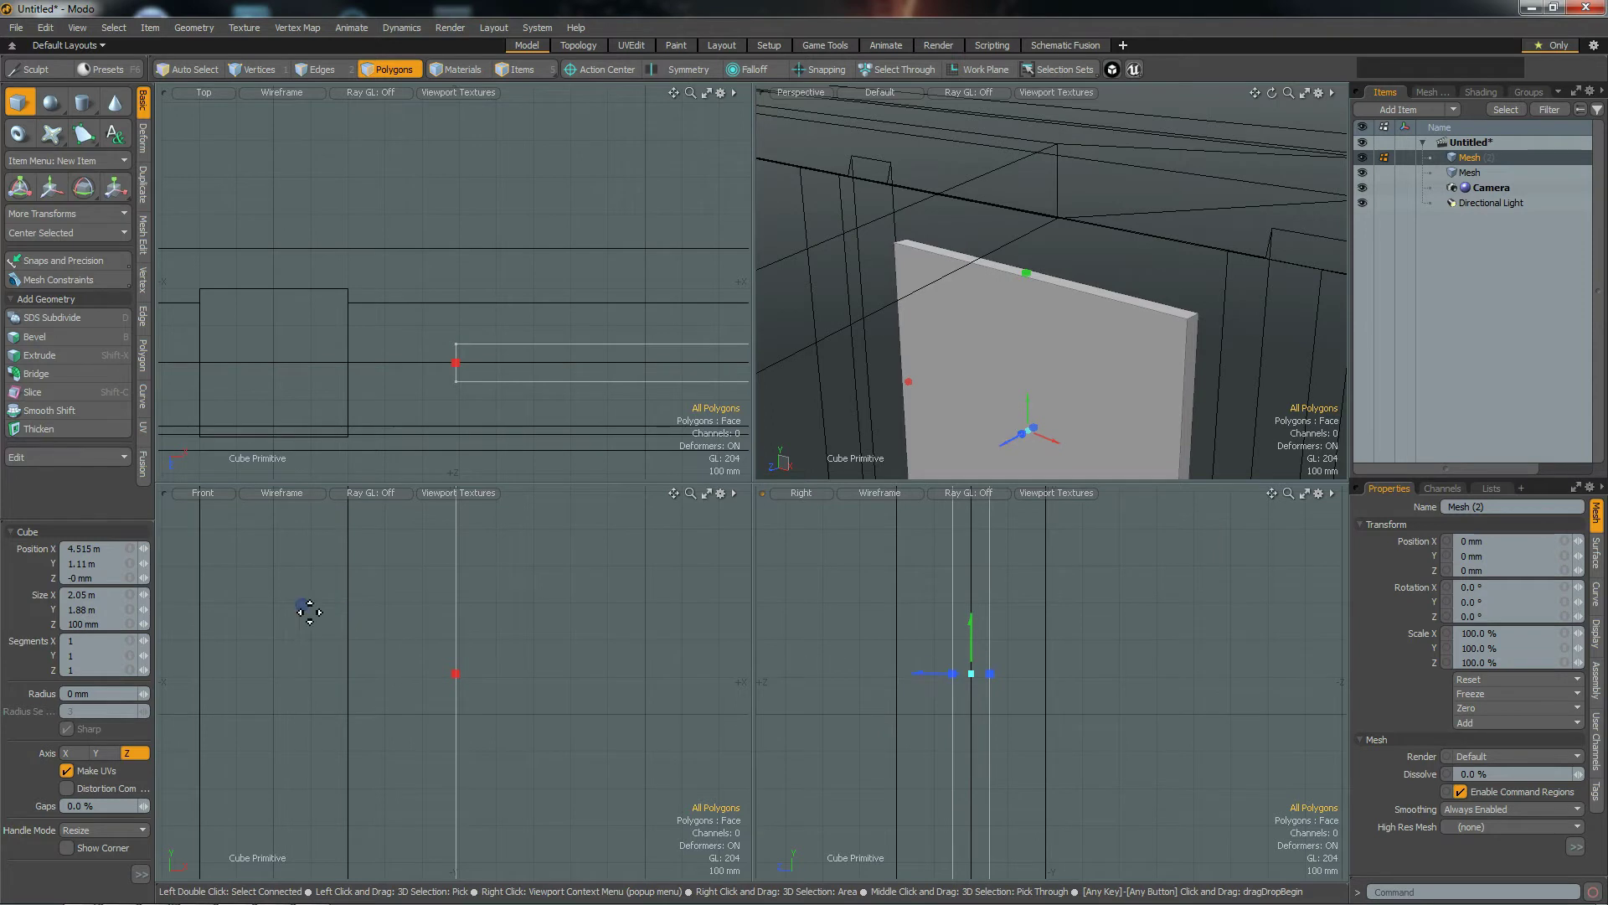
left_click_drag(984, 742, 1059, 736, "alt+shift")
left_click_drag(1114, 364, 1049, 239, "alt+shift")
left_click_drag(711, 636, 506, 706, "alt+shift")
scroll(506, 706, "down", 2)
scroll(506, 706, "down", 3)
key("space")
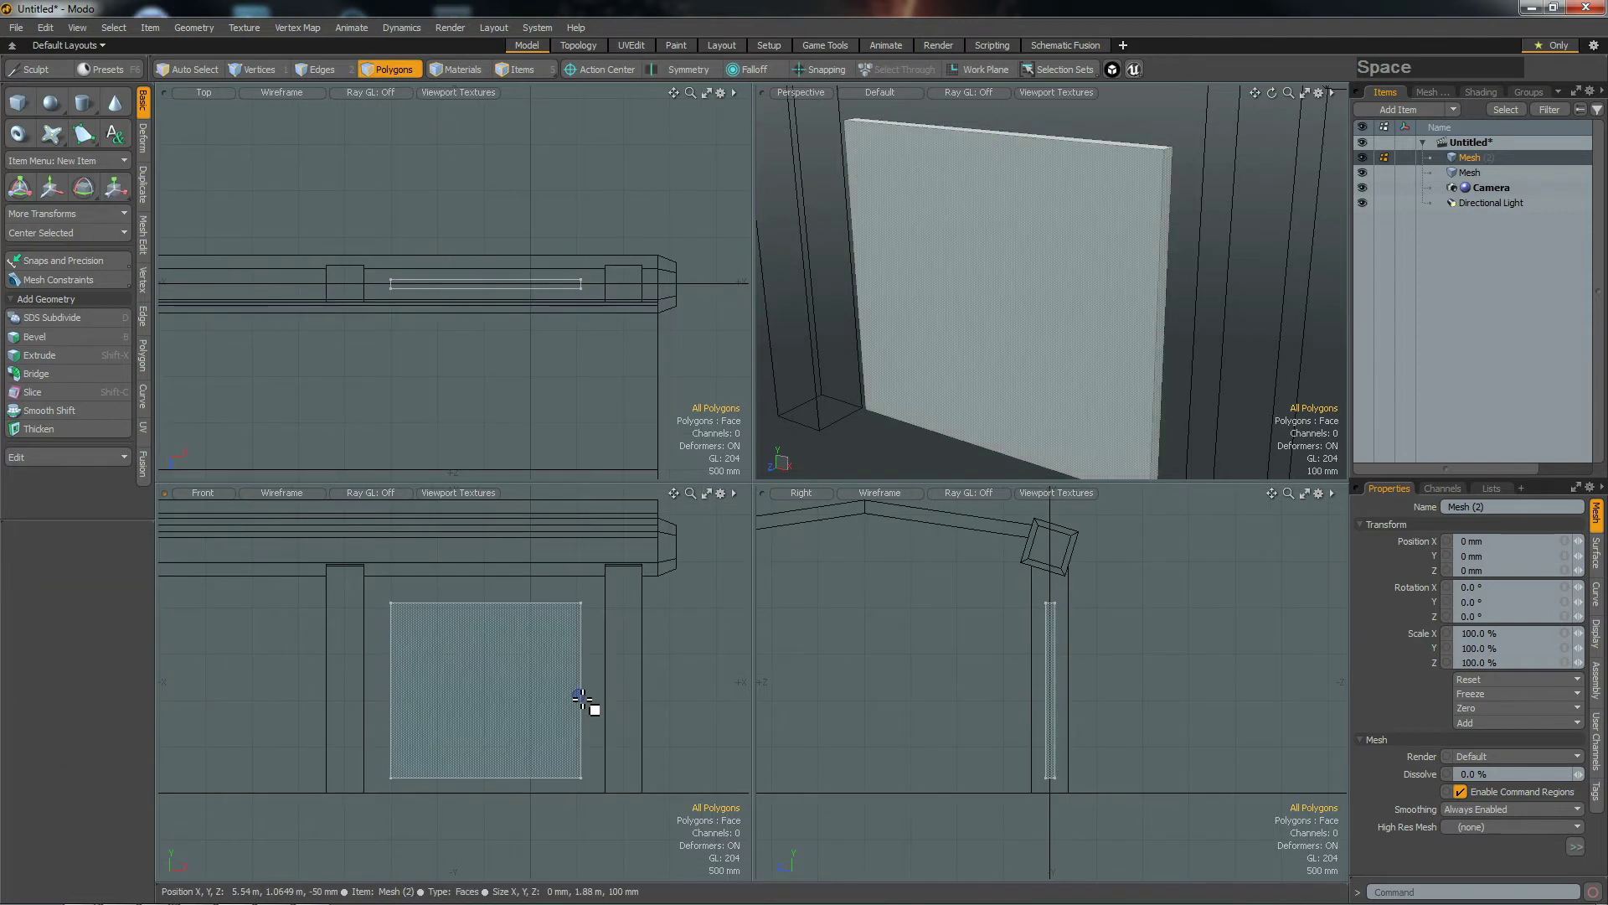
Step: Scale the panel to 110% in X and 108% in Y with the Transform tool
key("r")
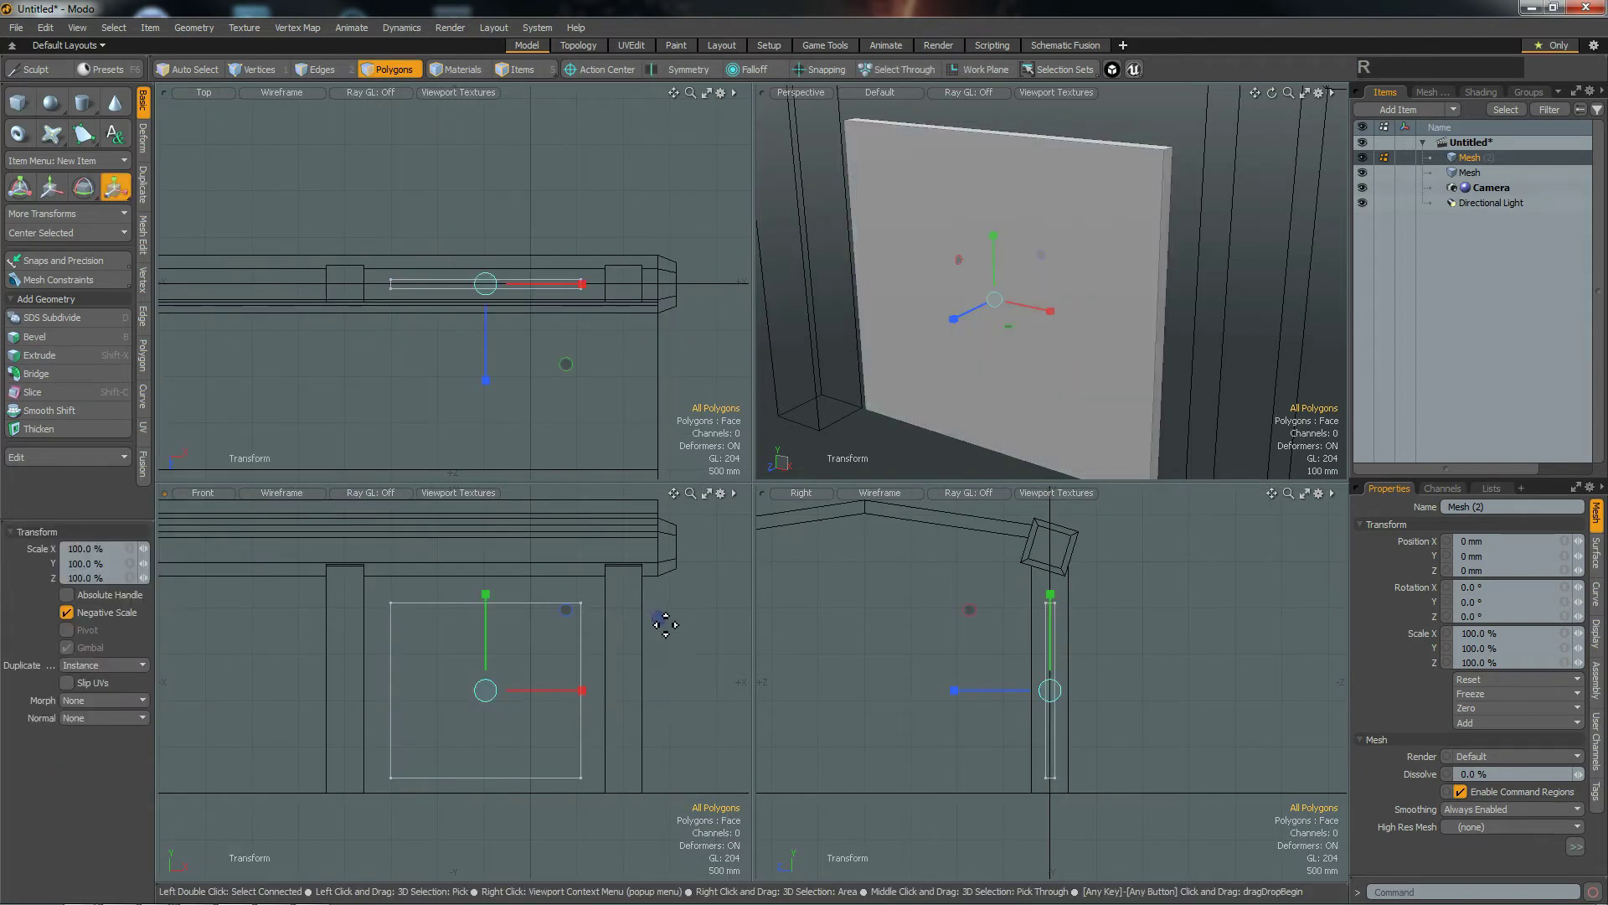
mouse_move(583, 690)
left_mouse_down()
mouse_move(630, 690)
mouse_move(593, 690)
left_mouse_up()
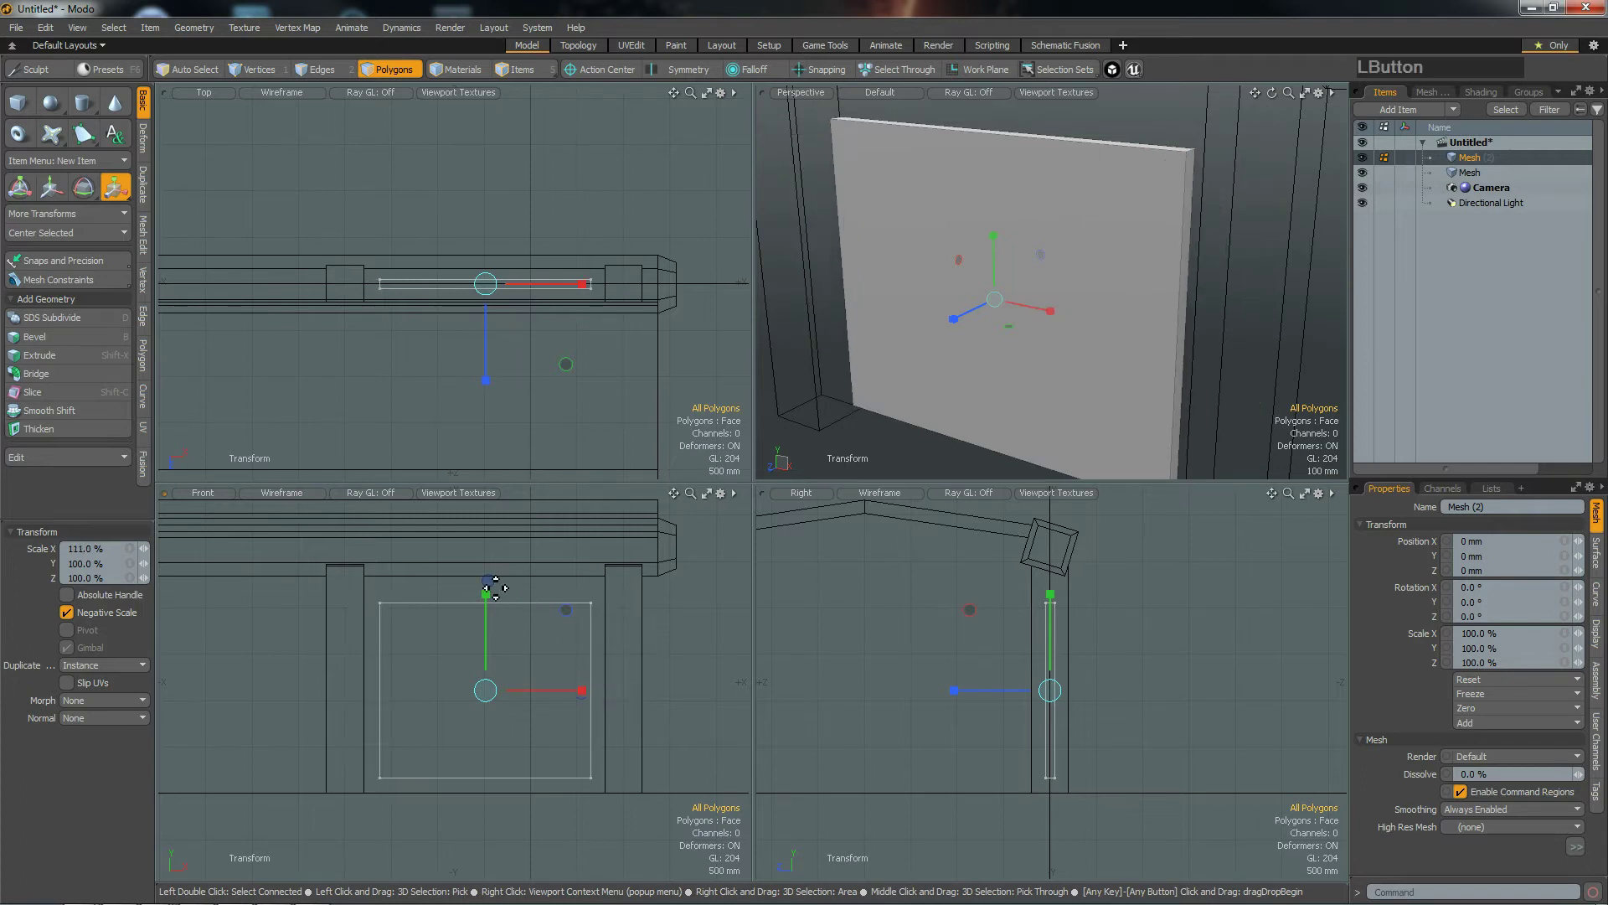
mouse_move(487, 598)
left_mouse_down()
mouse_move(486, 544)
mouse_move(486, 584)
left_mouse_up()
mouse_move(583, 691)
left_mouse_down()
mouse_move(662, 690)
mouse_move(580, 690)
left_mouse_up()
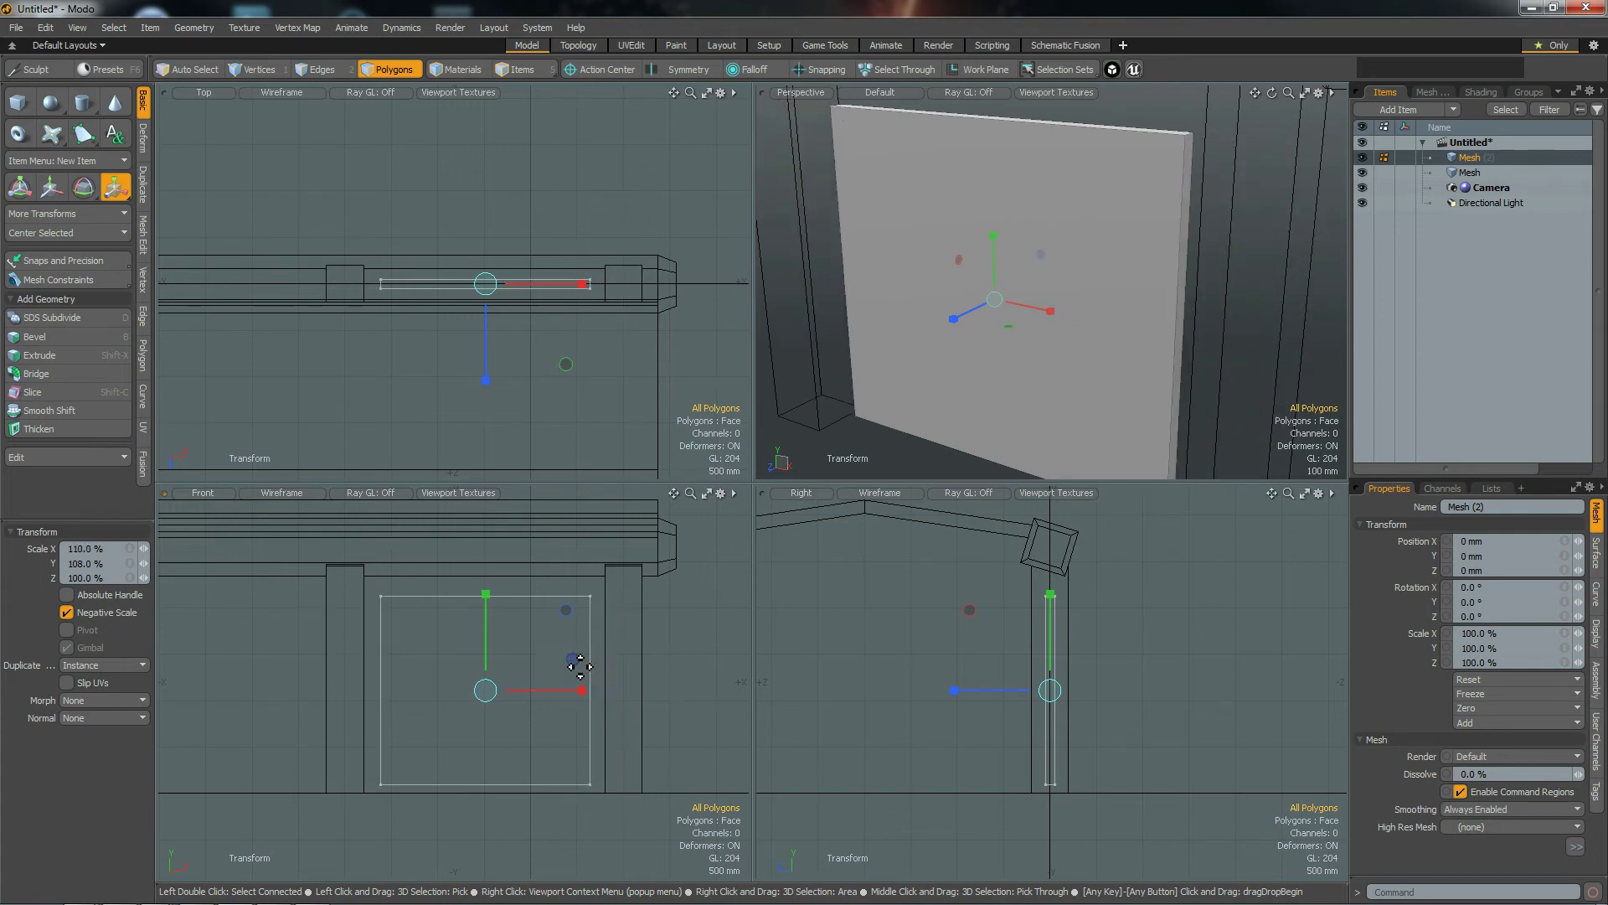
key("space")
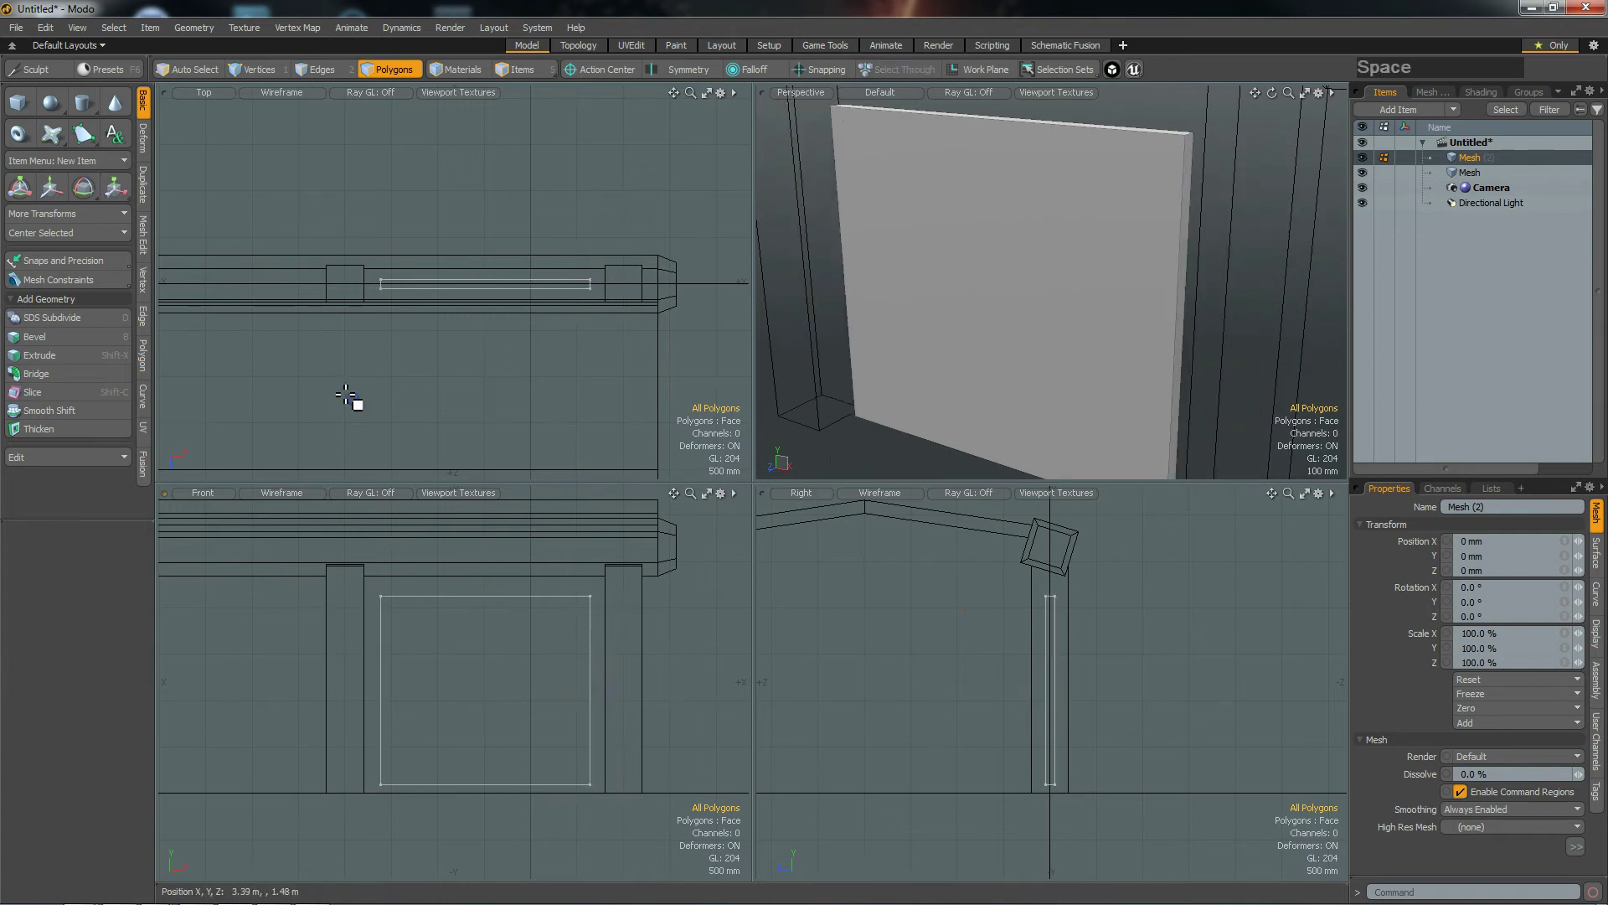
Step: Enable the Background mesh constraint with the geometry constraint set to Vector
left_click(72, 287)
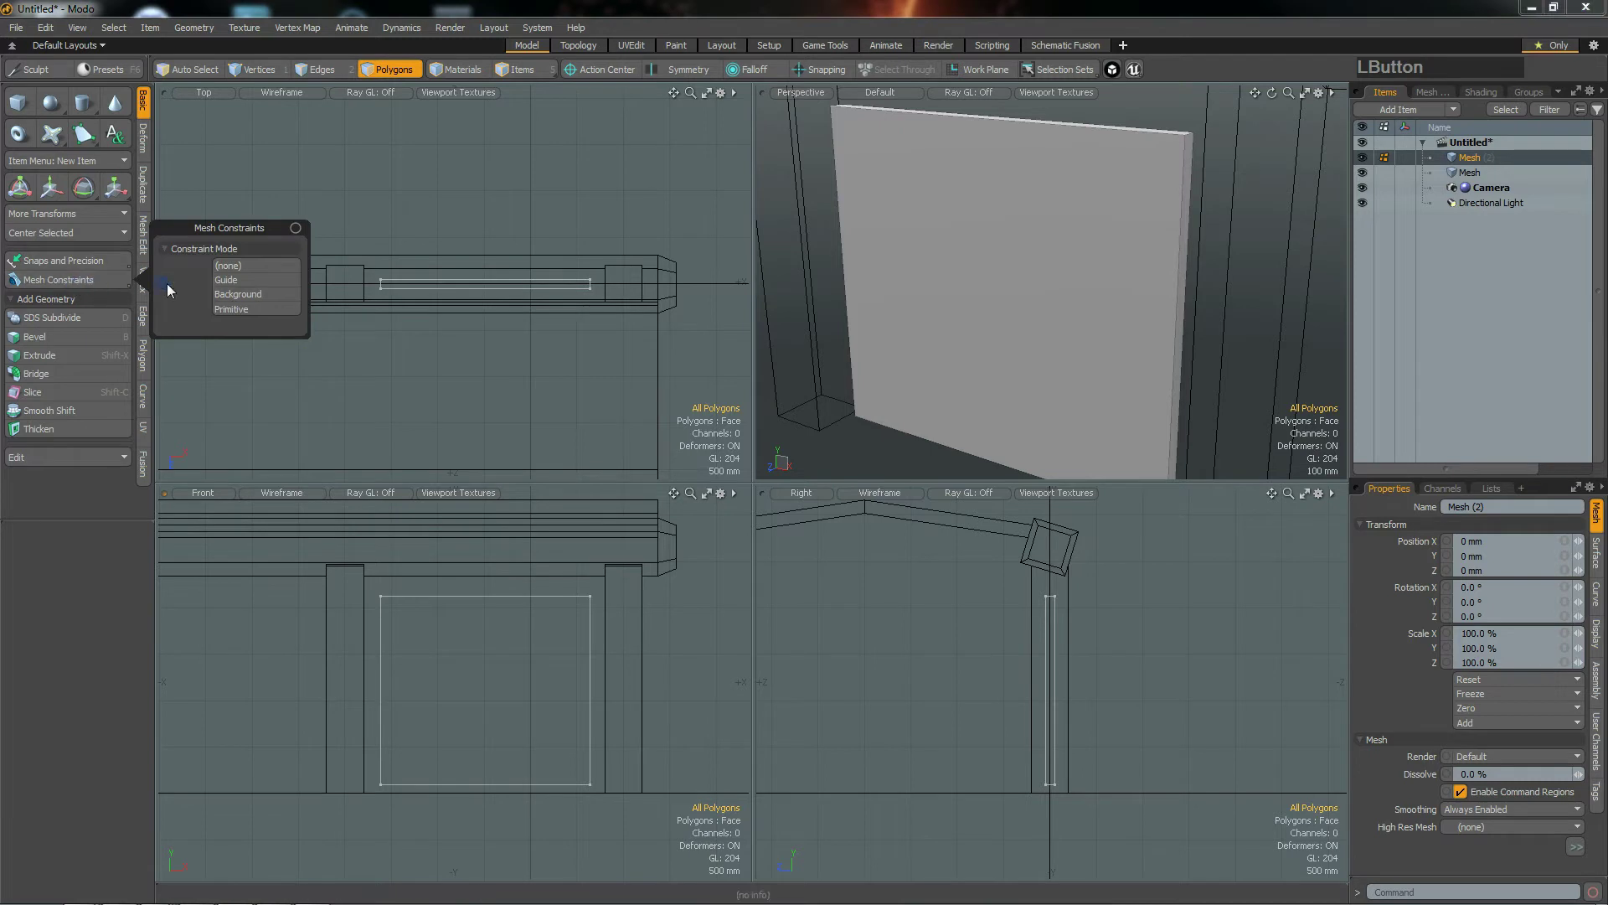
left_click(241, 295)
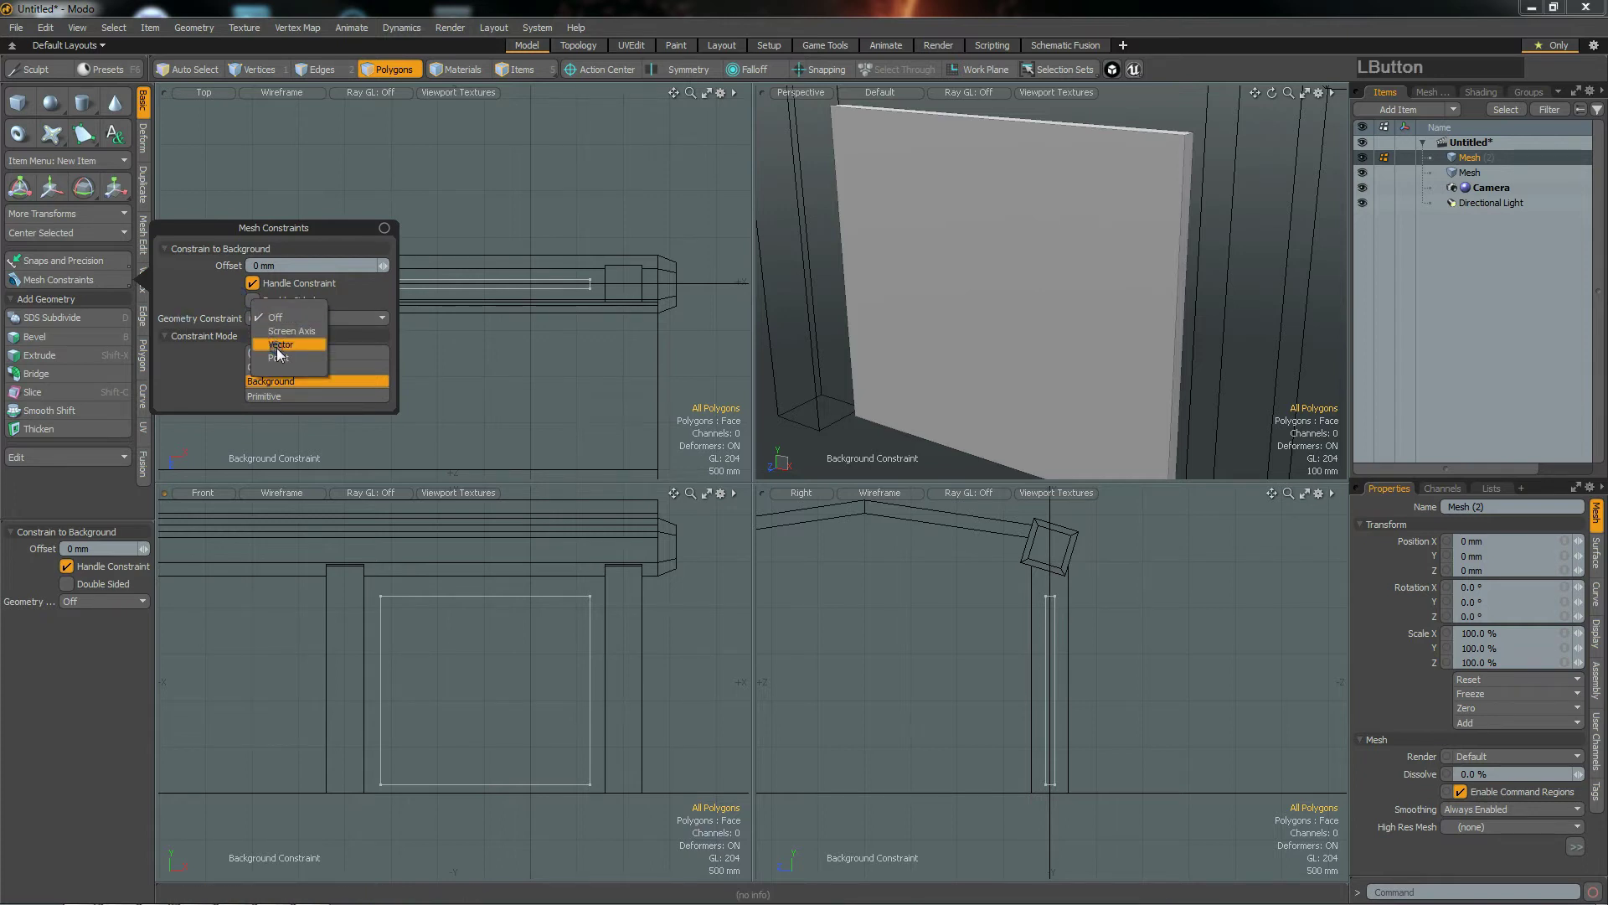
left_click(279, 345)
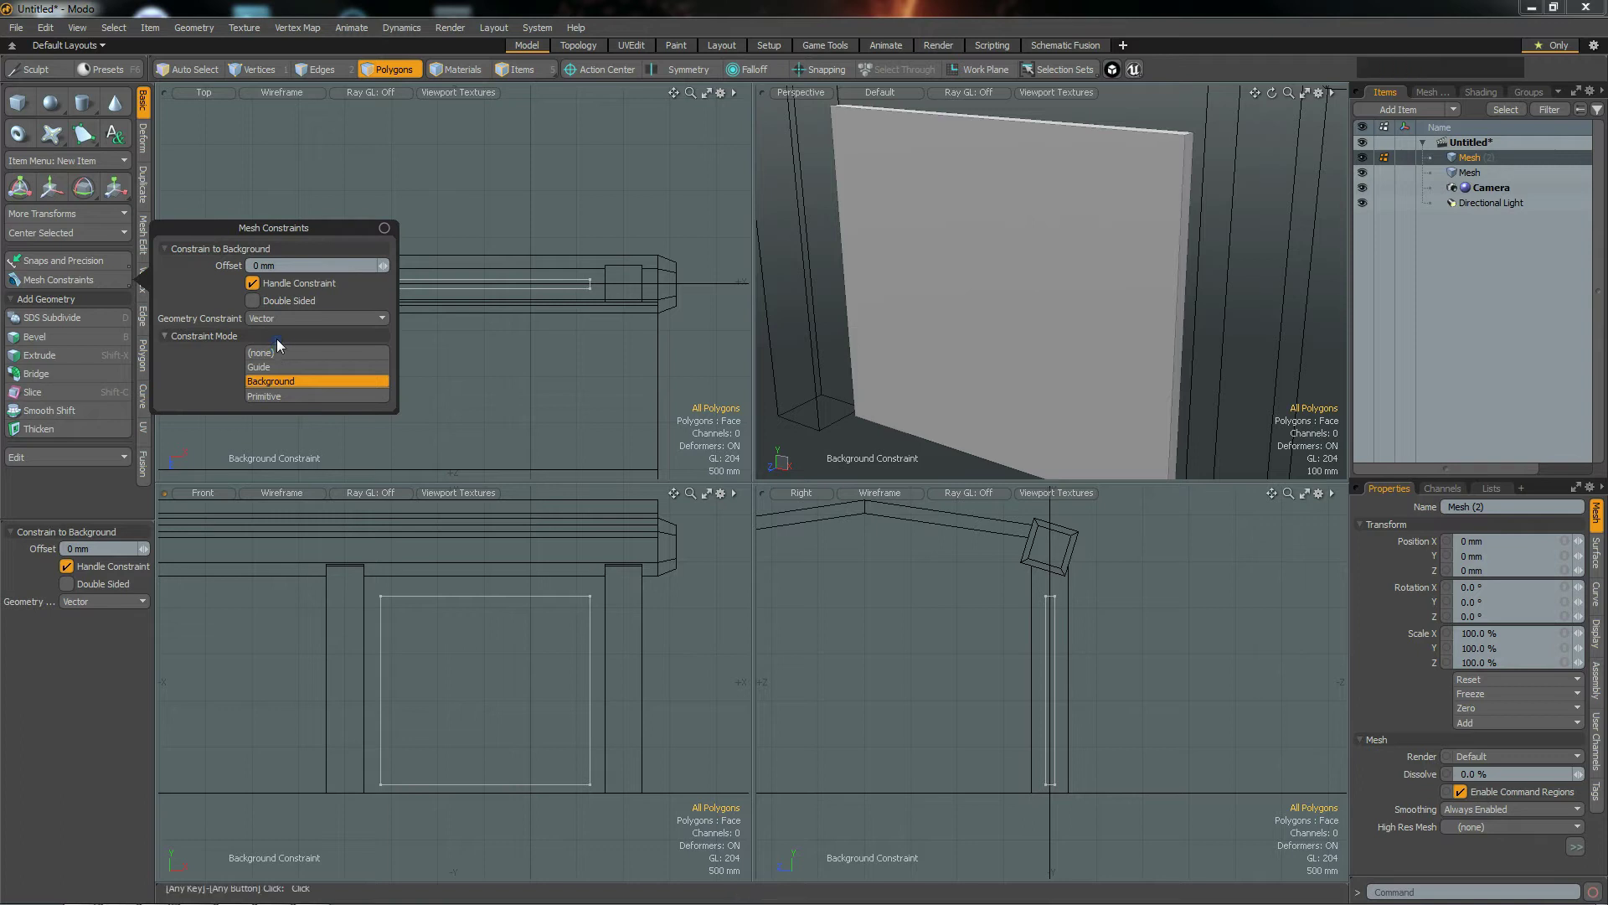
left_click(425, 660)
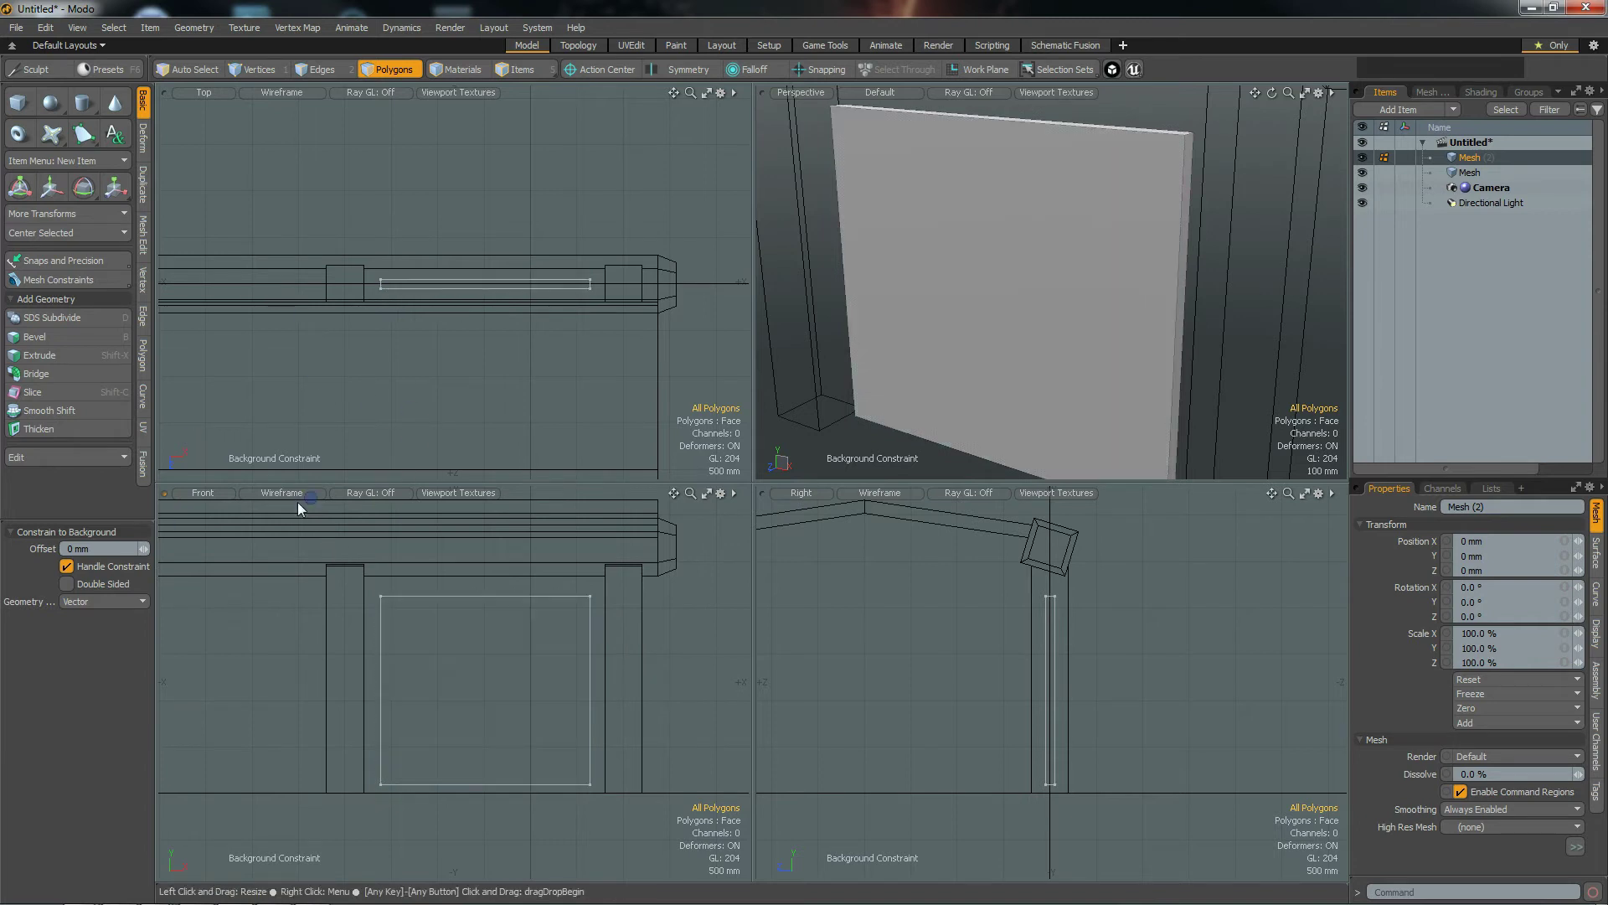
left_click_drag(112, 524, 112, 496)
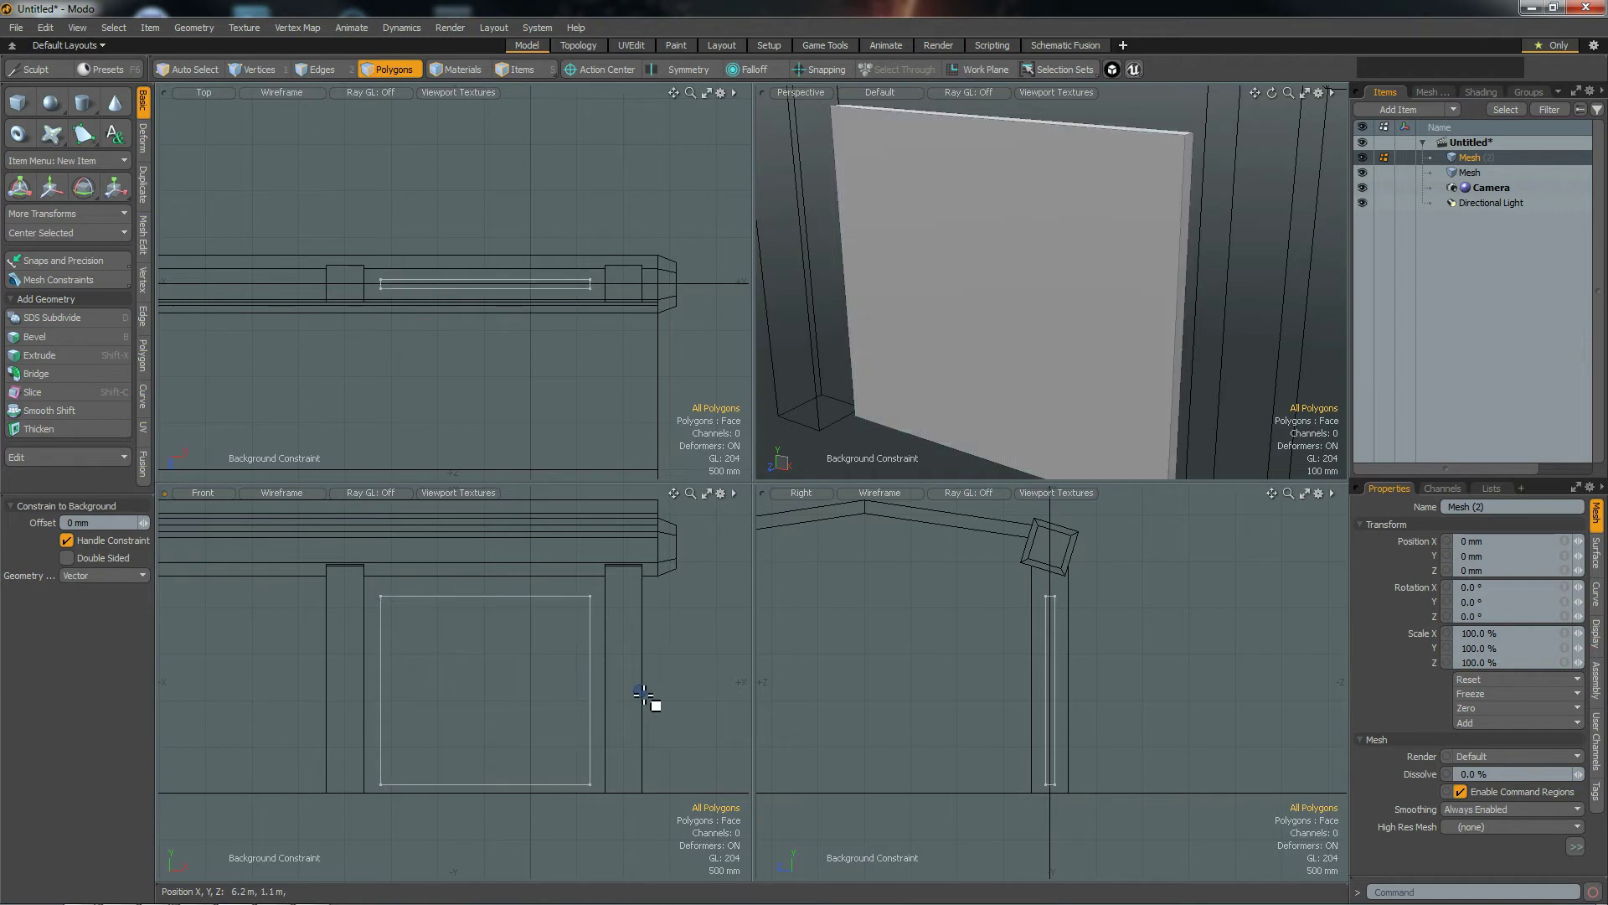
Step: Scale the panel in X to about 224.5% under the constraint, so its sides meet the two neighbouring columns
key("r")
mouse_move(582, 283)
left_mouse_down()
mouse_move(680, 283)
mouse_move(582, 283)
left_mouse_up()
left_click_drag(561, 284, 707, 284)
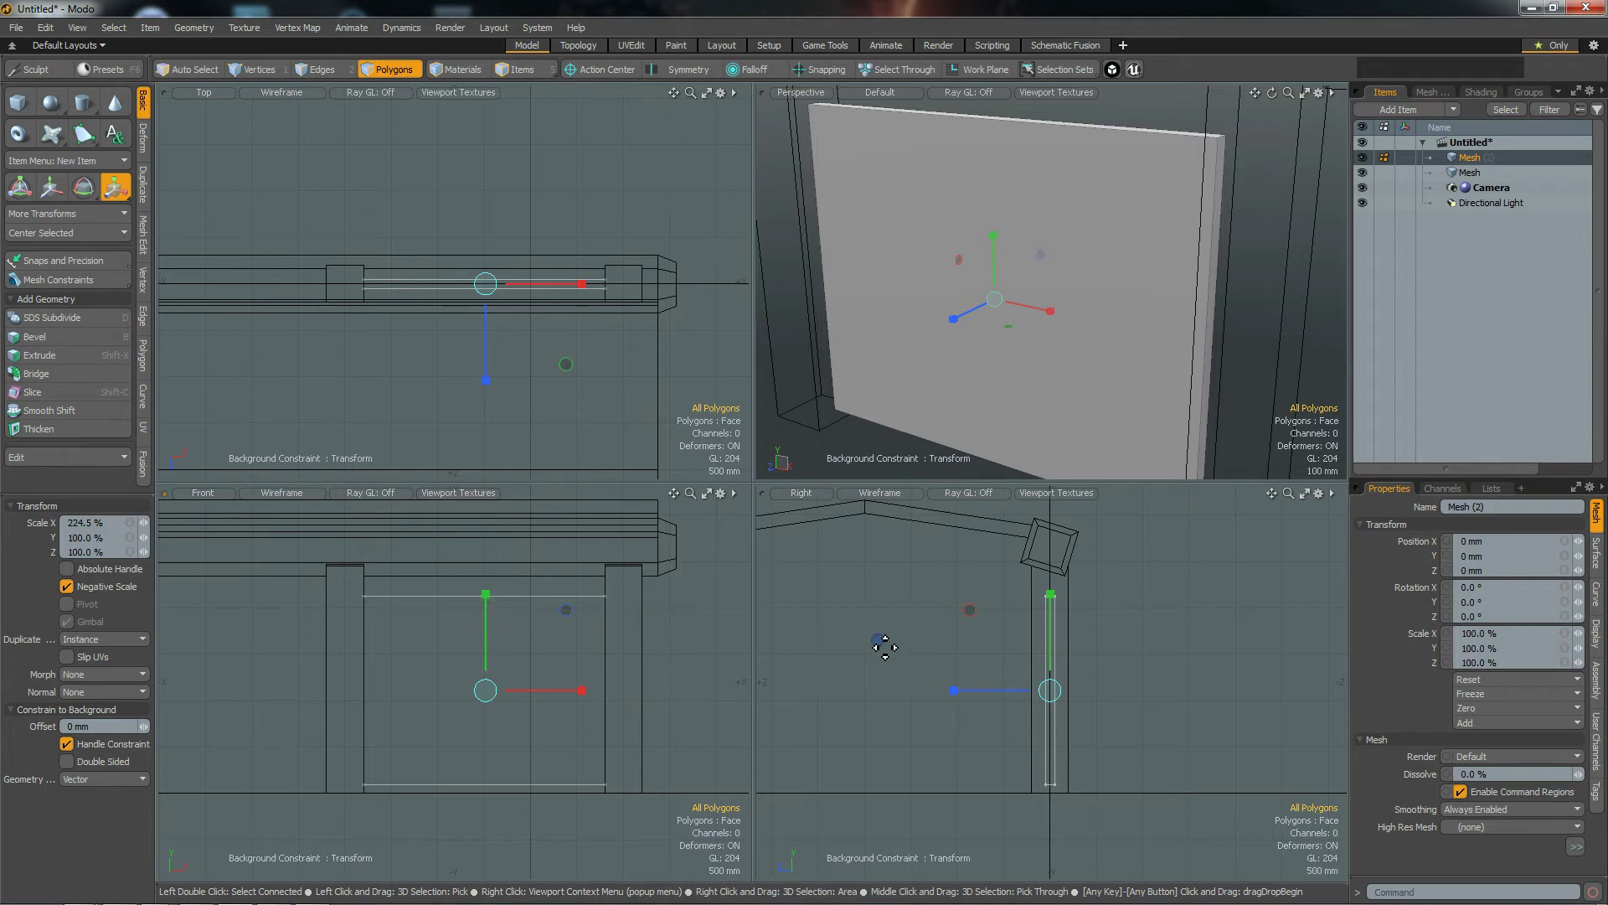
key("space")
Step: Select the panel's four top vertices and move them up about 399 mm onto the sloping underside of the beam
left_click_drag(846, 626, 806, 727, "alt+shift")
left_click_drag(807, 726, 990, 712, "ctrl+alt")
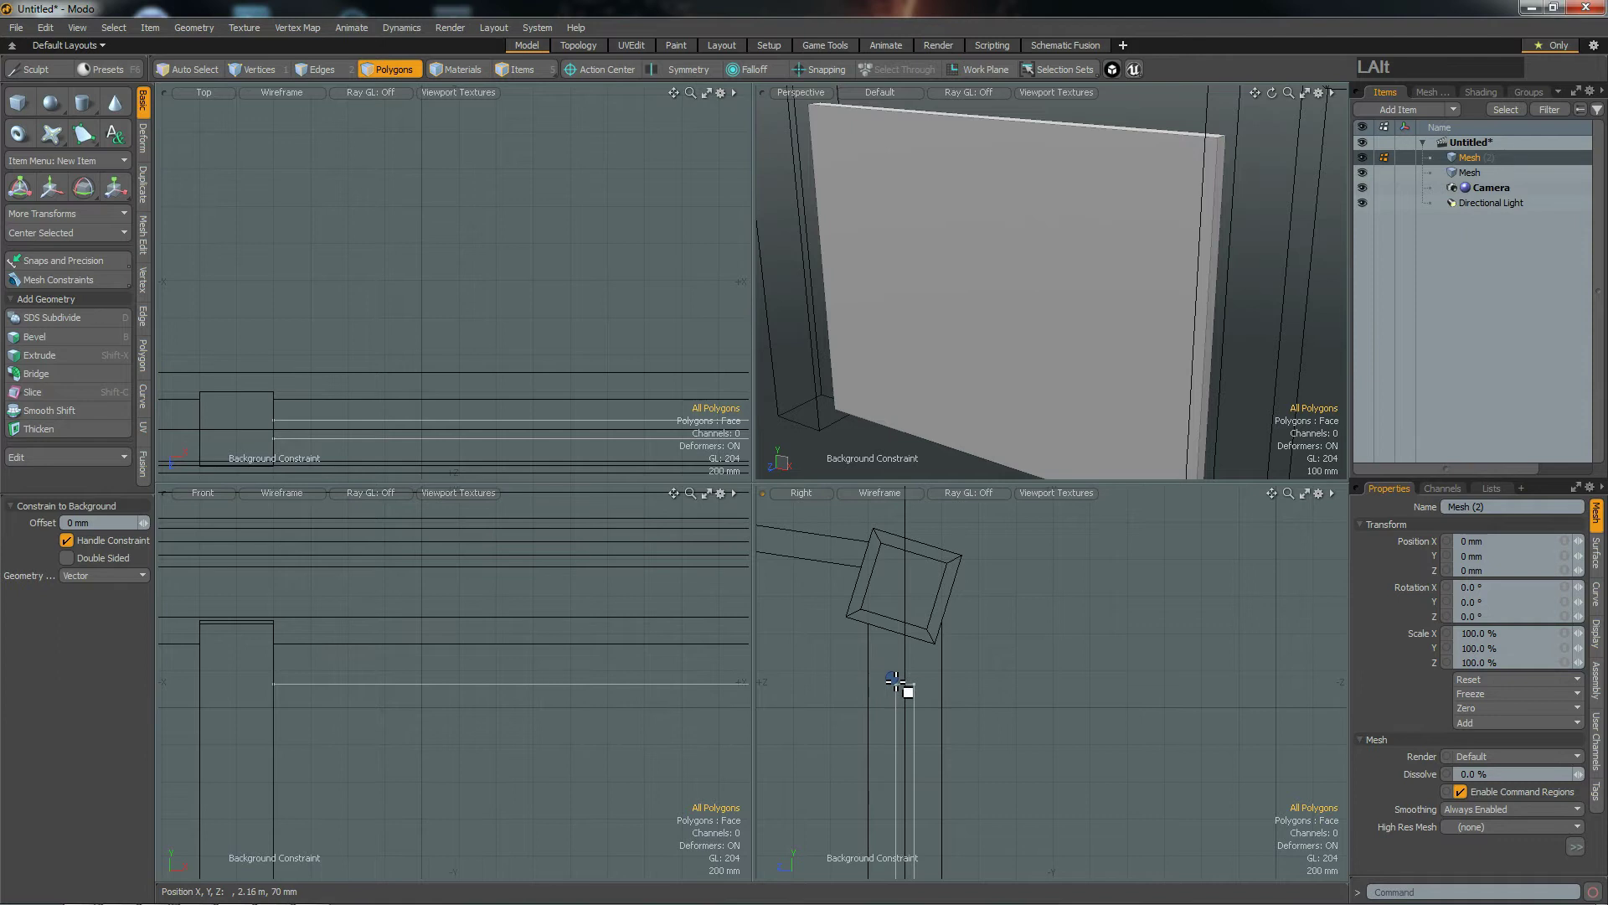
key("2")
right_click_drag(872, 664, 963, 710)
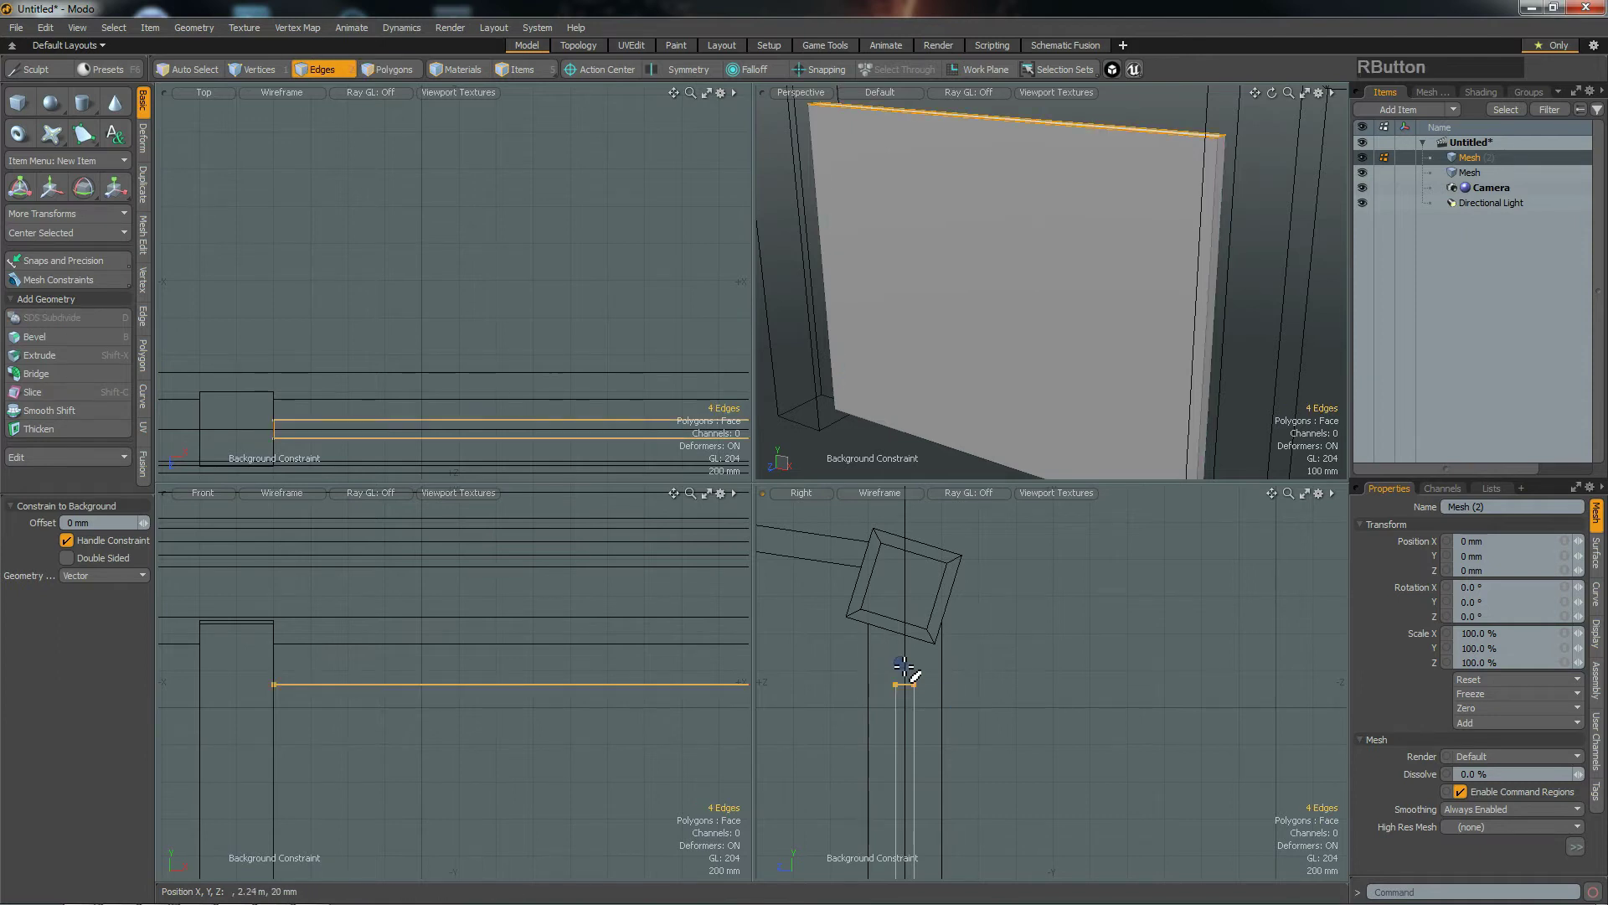
key("1")
right_click_drag(872, 649, 954, 704)
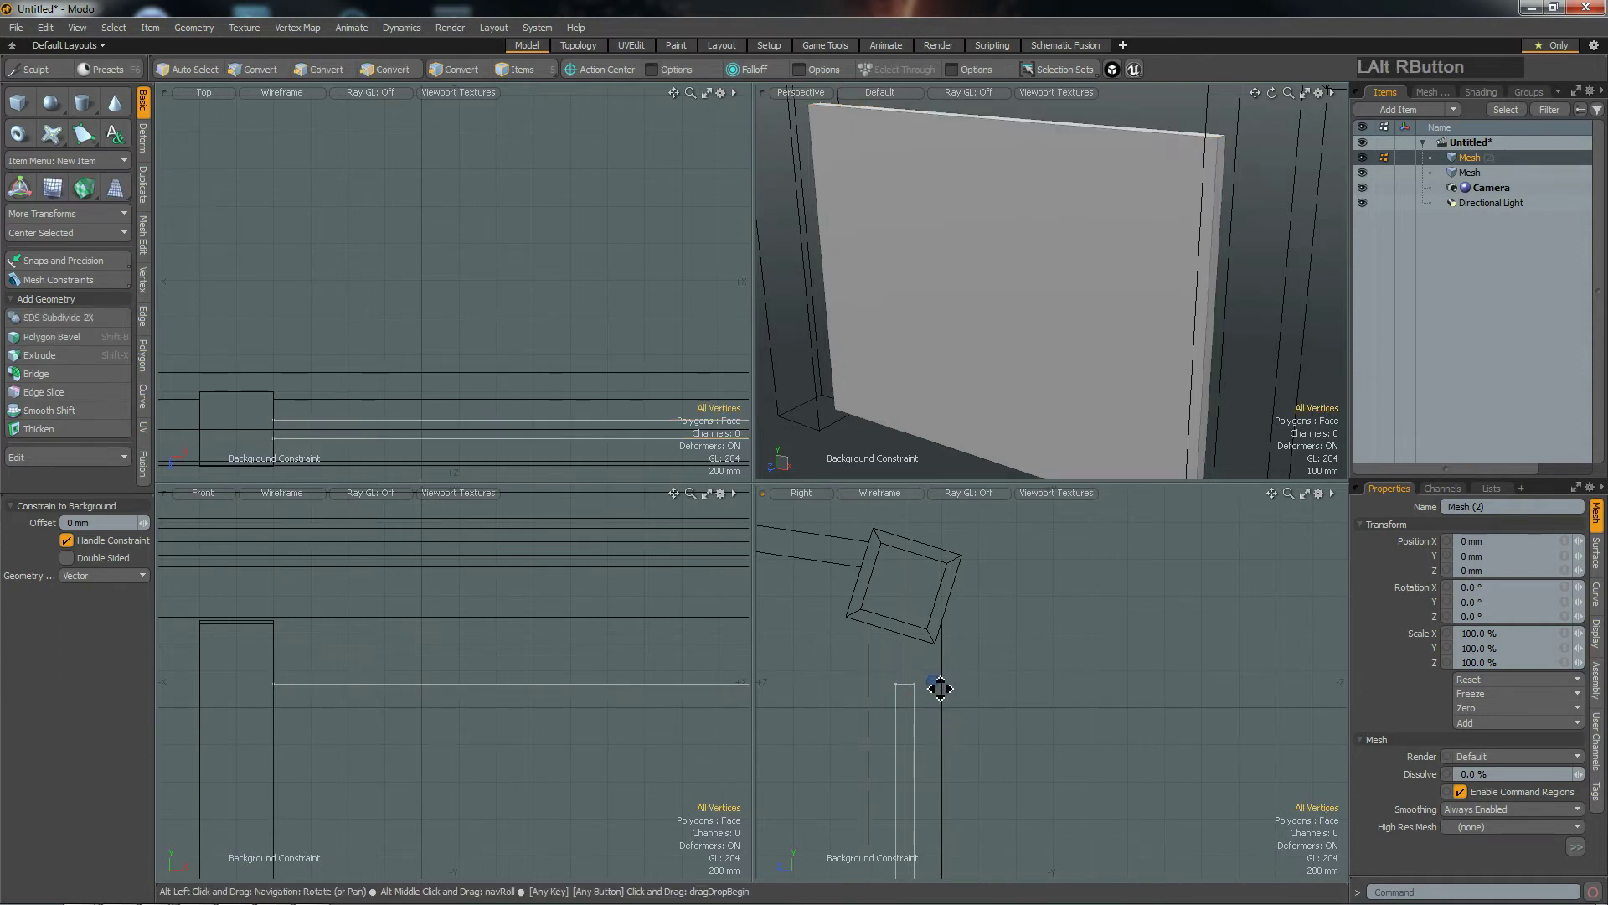
right_click_drag(872, 645, 951, 703)
left_click_drag(1124, 380, 997, 386, "alt")
scroll(926, 636, "up", 2)
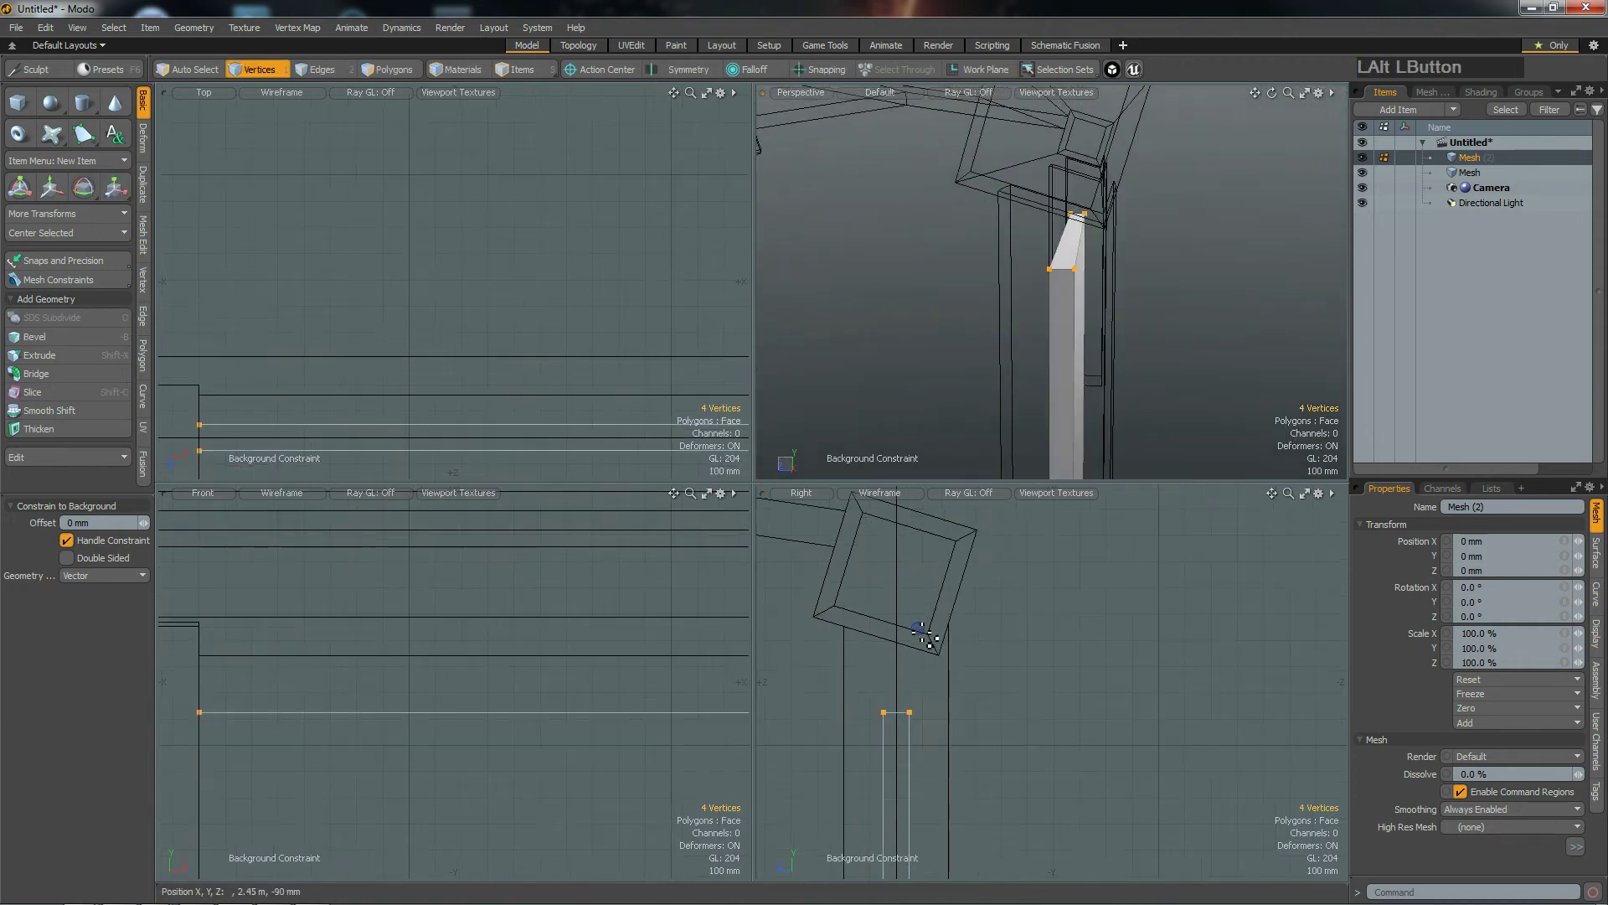
key("w")
left_click_drag(898, 676, 895, 621)
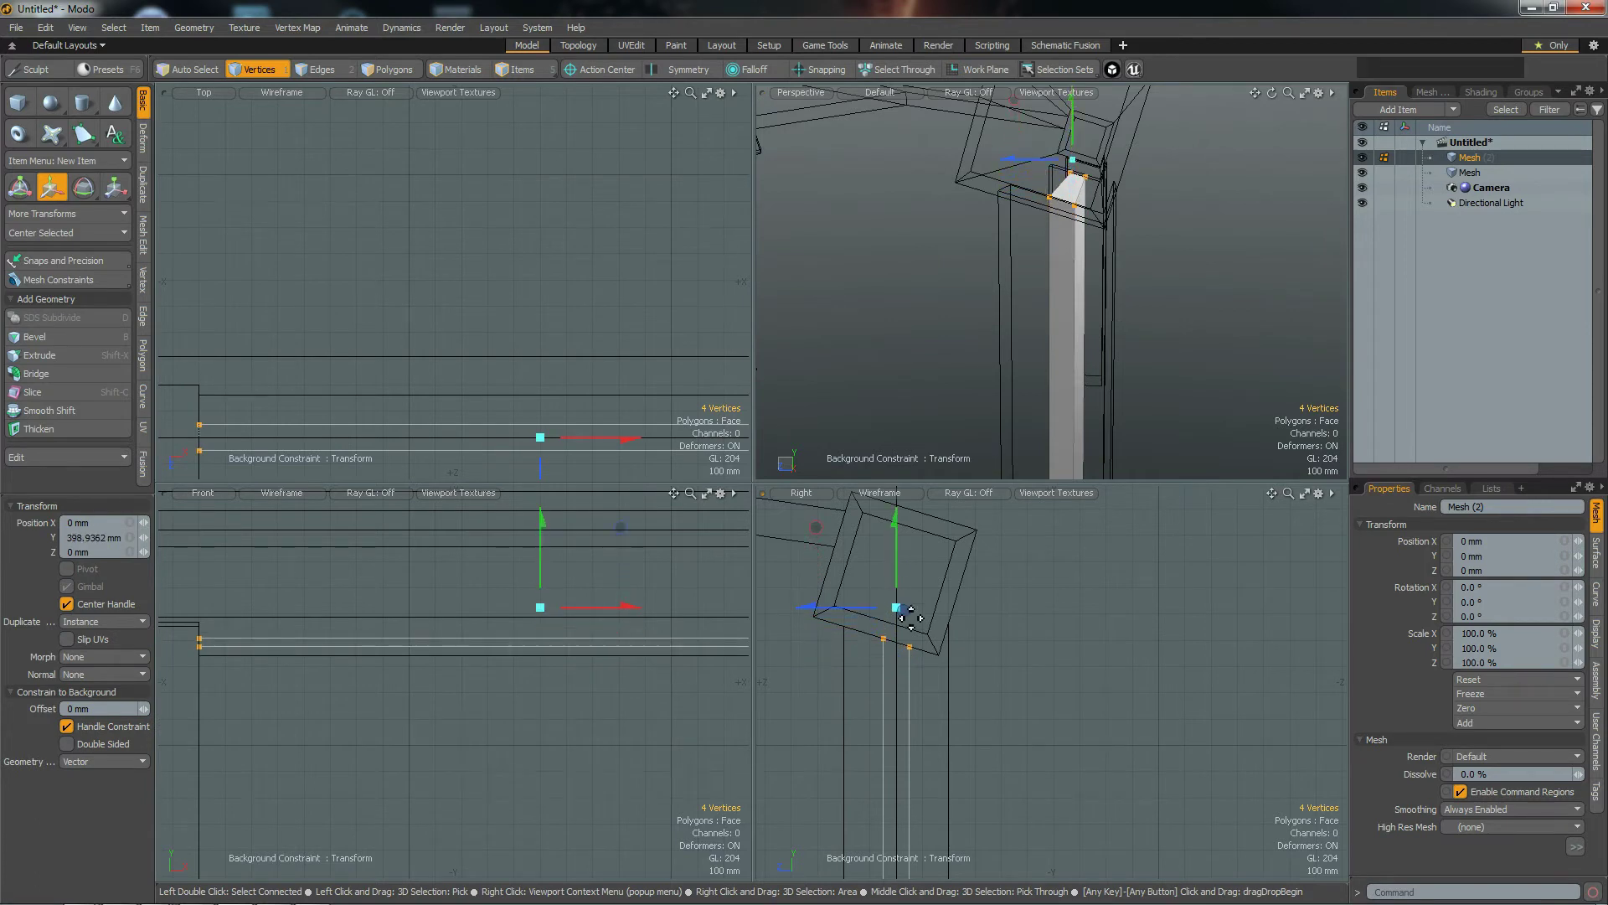
Step: Inspect the panel's top vertices against the beam's sloping underside, close the Transform tool and clear the vertex selection
scroll(911, 617, "up", 3)
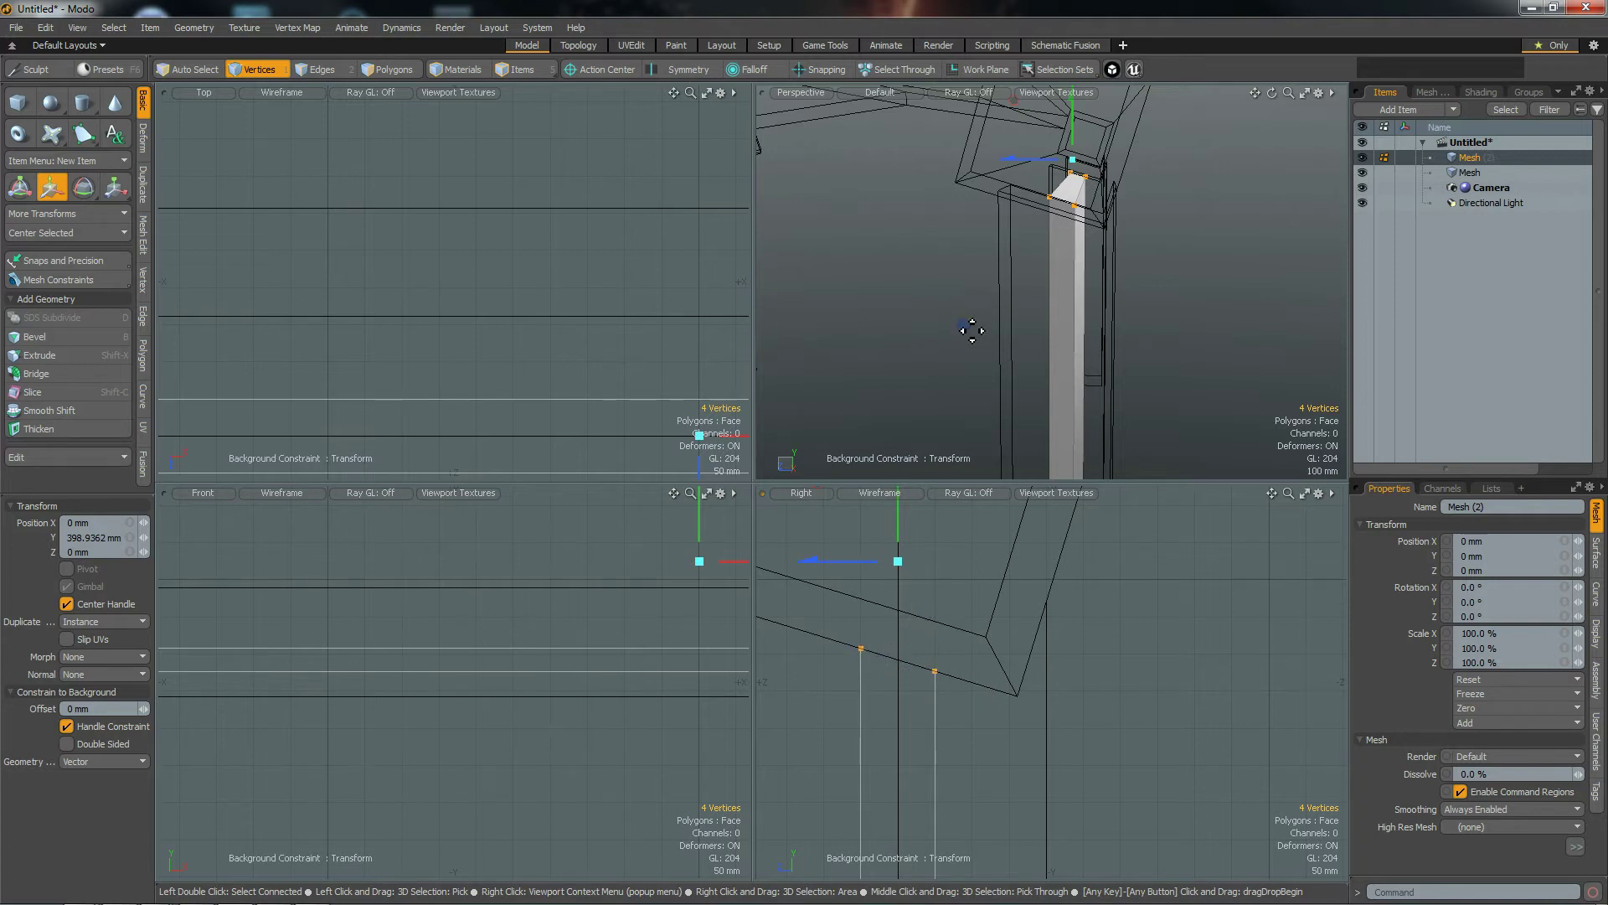
scroll(972, 330, "down", 2)
left_click_drag(991, 310, 970, 347, "alt")
key("q")
left_click(1175, 441)
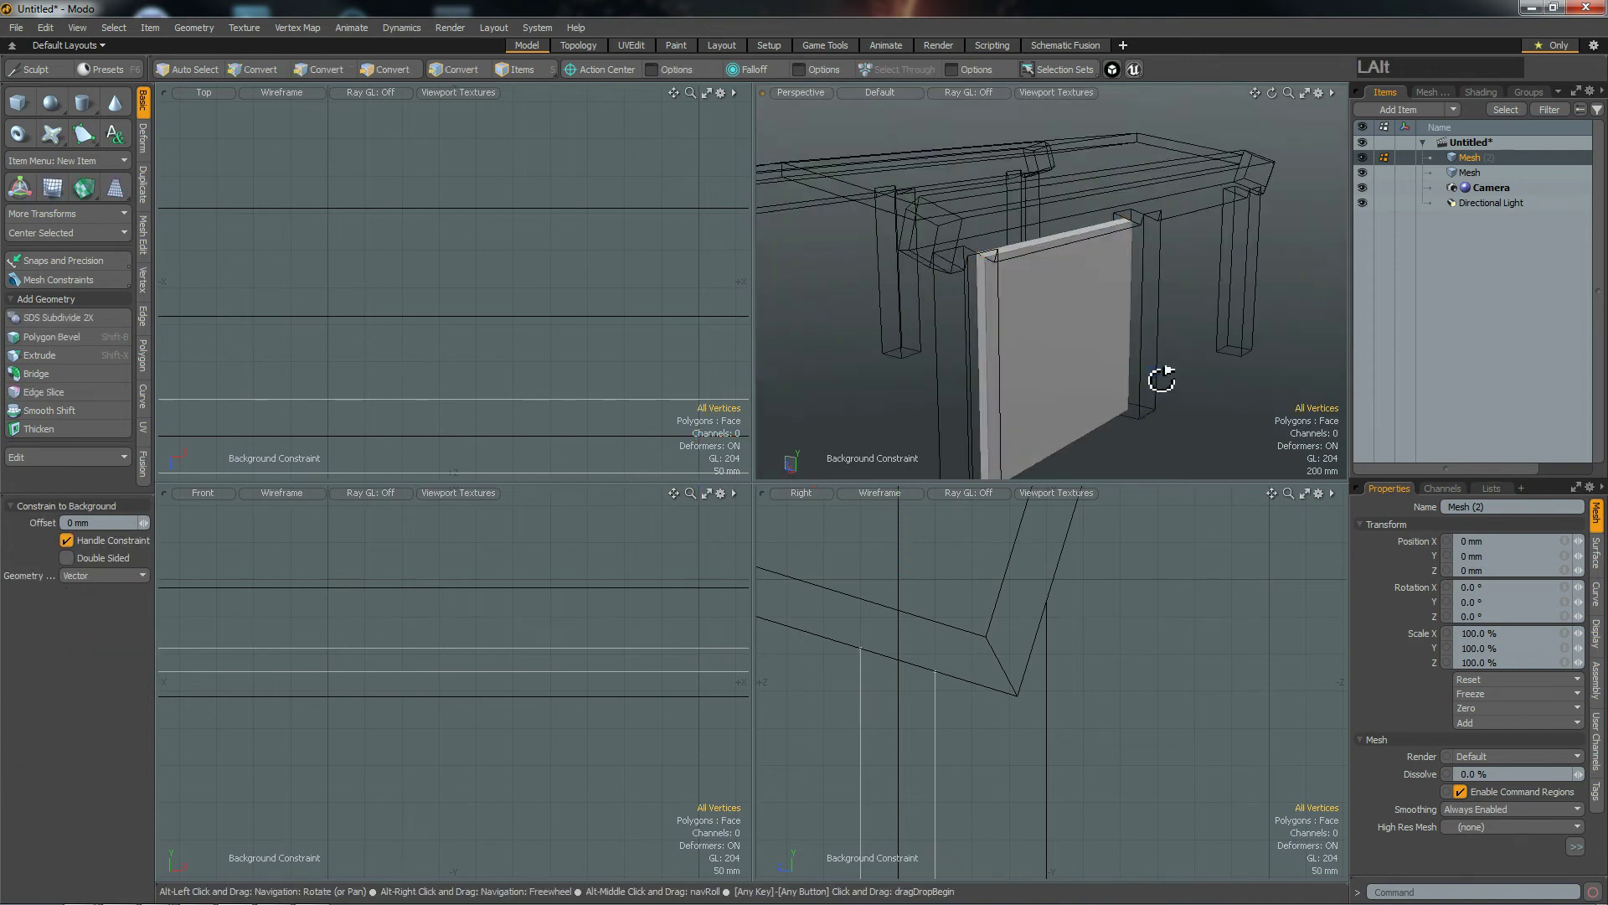
Step: Select both mesh items together and examine how the panel fits between the columns and under the tilted beam
left_click_drag(1162, 377, 1104, 373, "alt")
left_click(1467, 172, "shift")
mouse_move(897, 358)
left_mouse_down("alt")
mouse_move(1134, 316)
mouse_move(1170, 269)
mouse_move(764, 316)
left_mouse_up("alt")
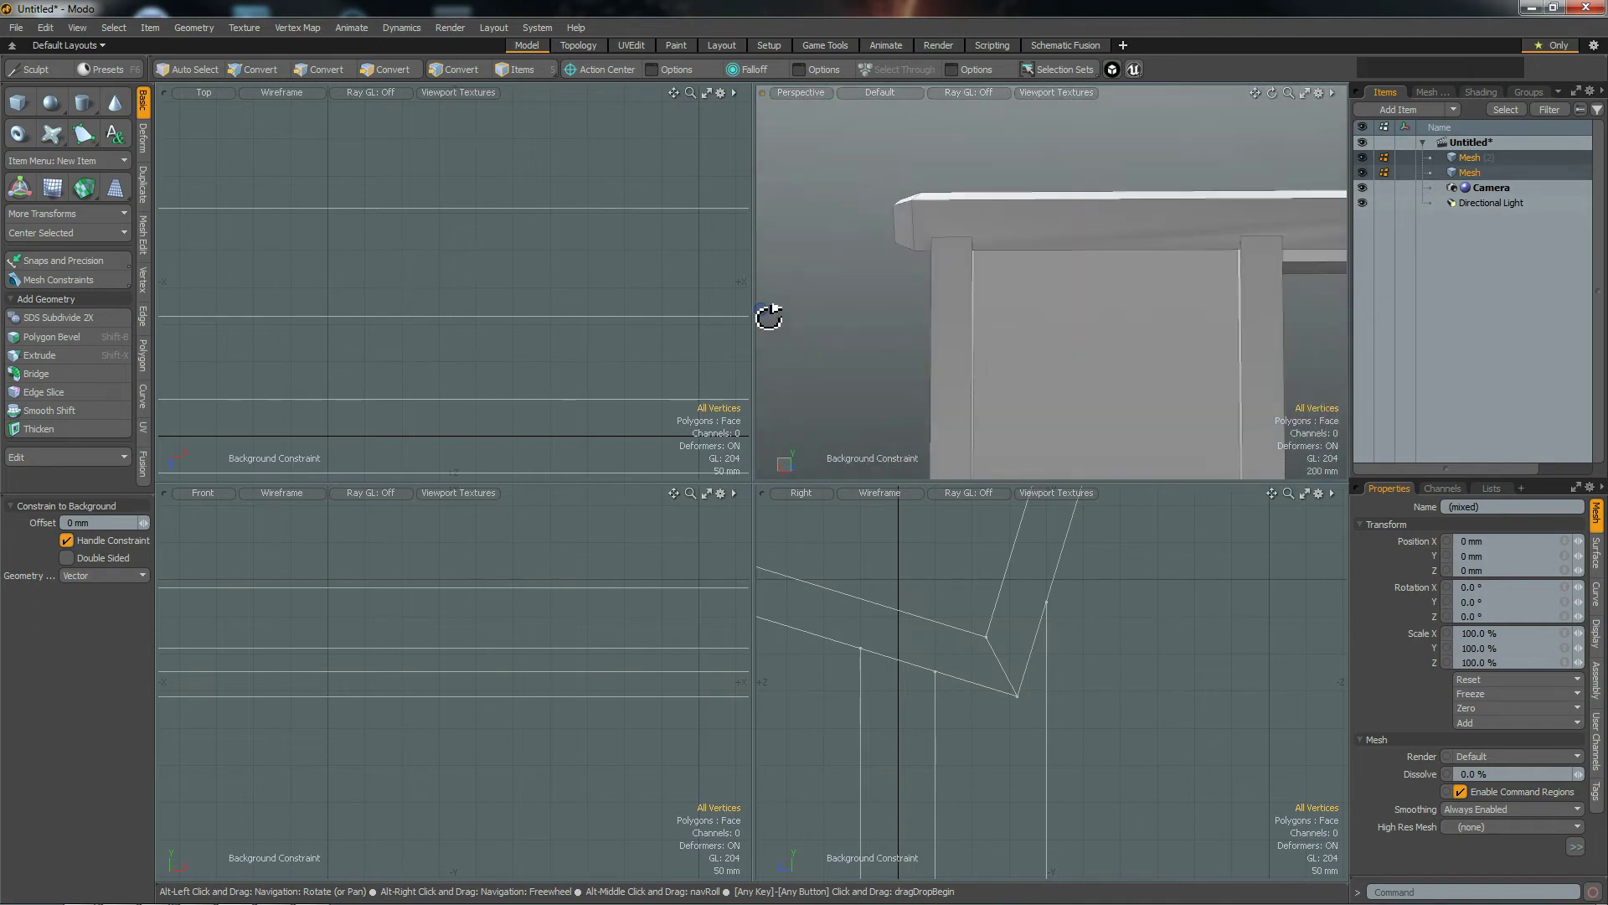
left_click_drag(904, 682, 944, 708, "alt")
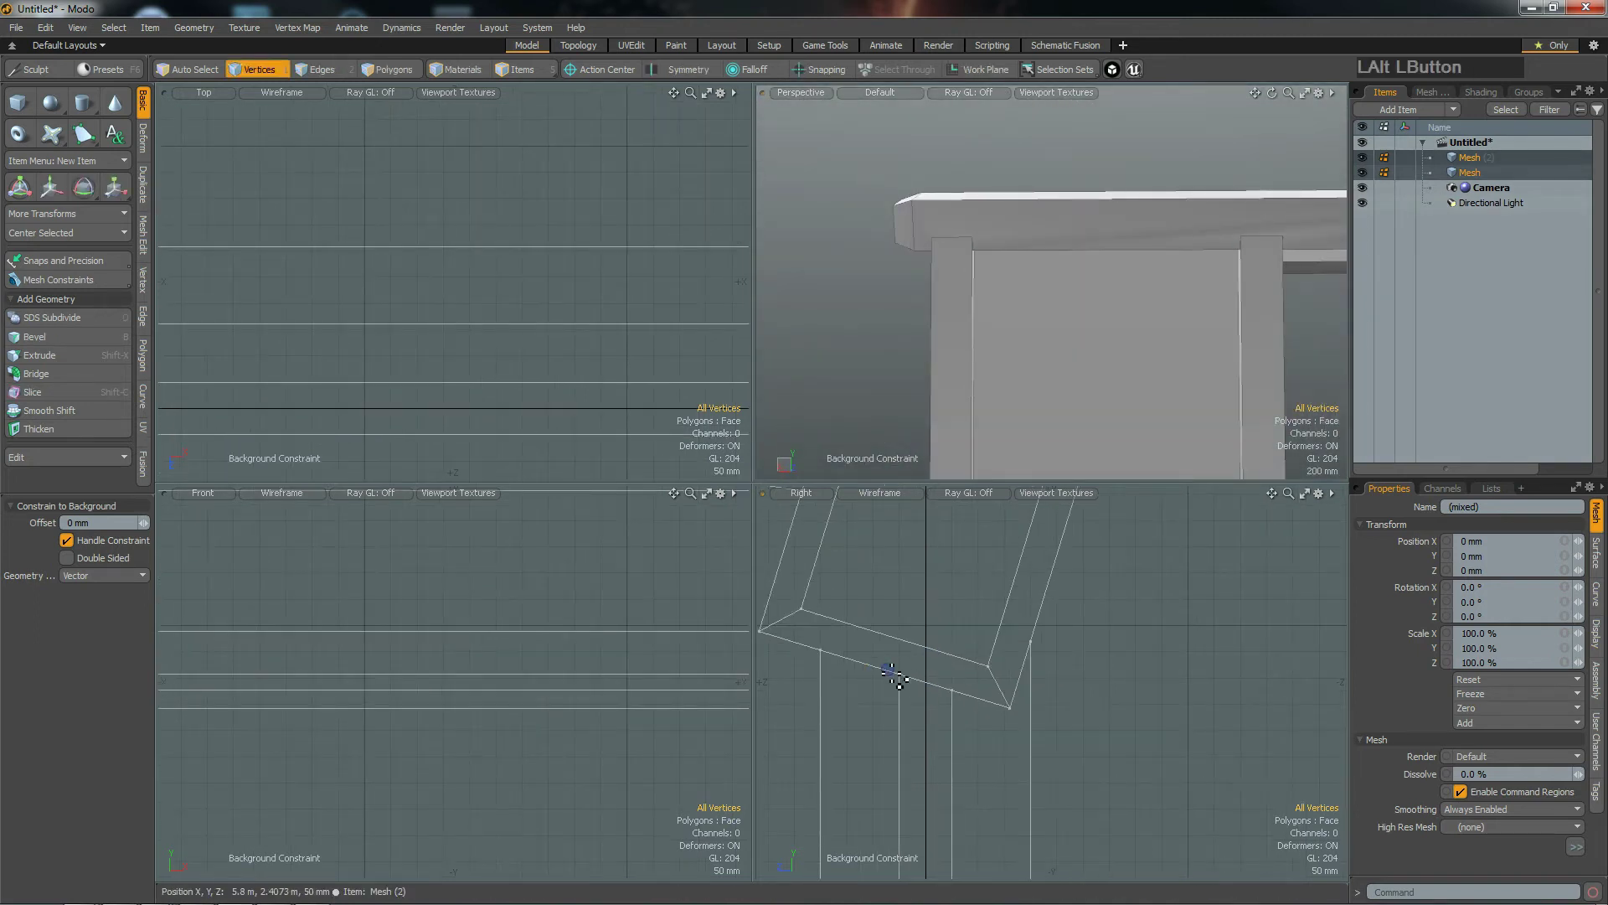
Step: Select only the panel's mesh item, pick its top polygon and examine how that face follows the beam's slope
left_click(1470, 157)
left_click_drag(1160, 319, 1093, 258, "alt")
left_click(1085, 247)
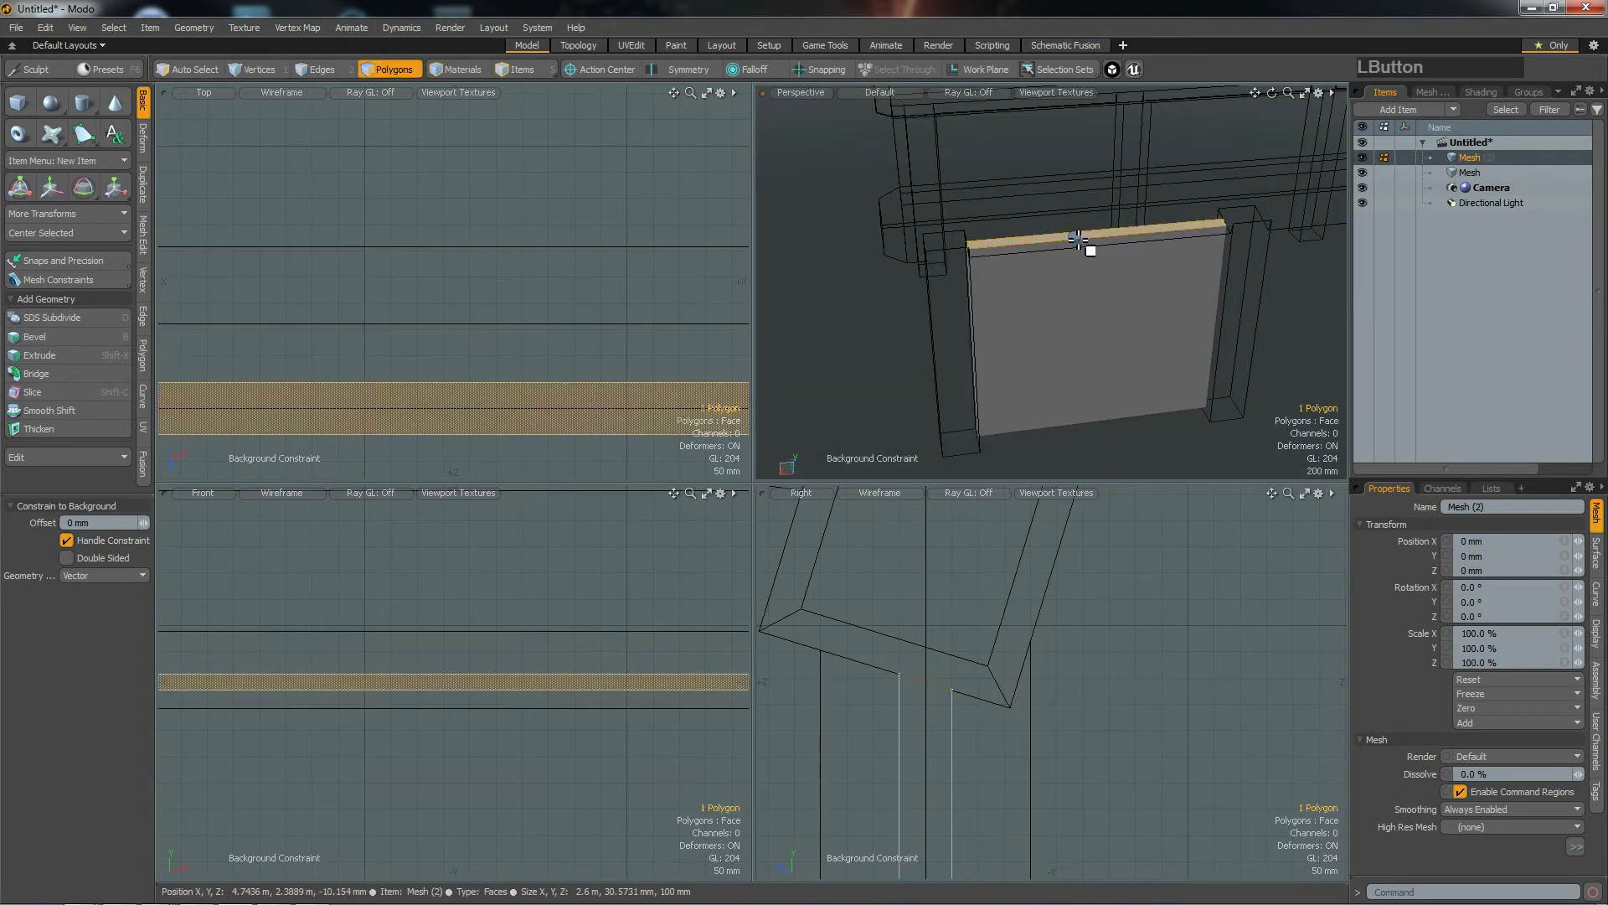
left_click_drag(1023, 671, 862, 642, "alt")
left_click_drag(1031, 444, 1282, 223, "alt")
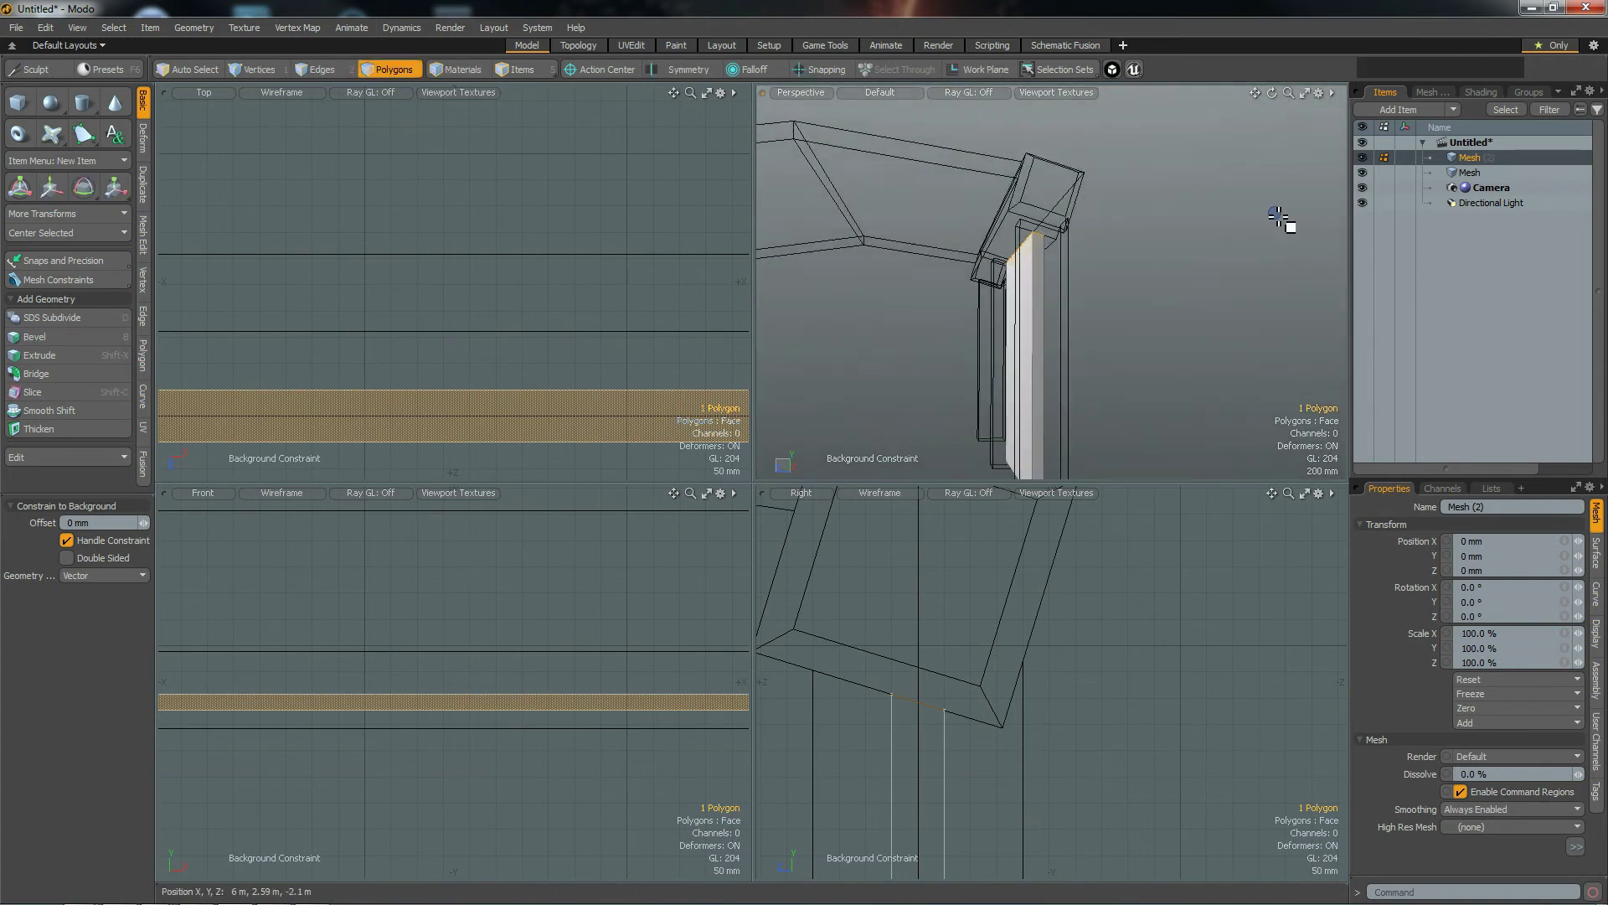
left_click_drag(1181, 341, 1103, 344, "alt")
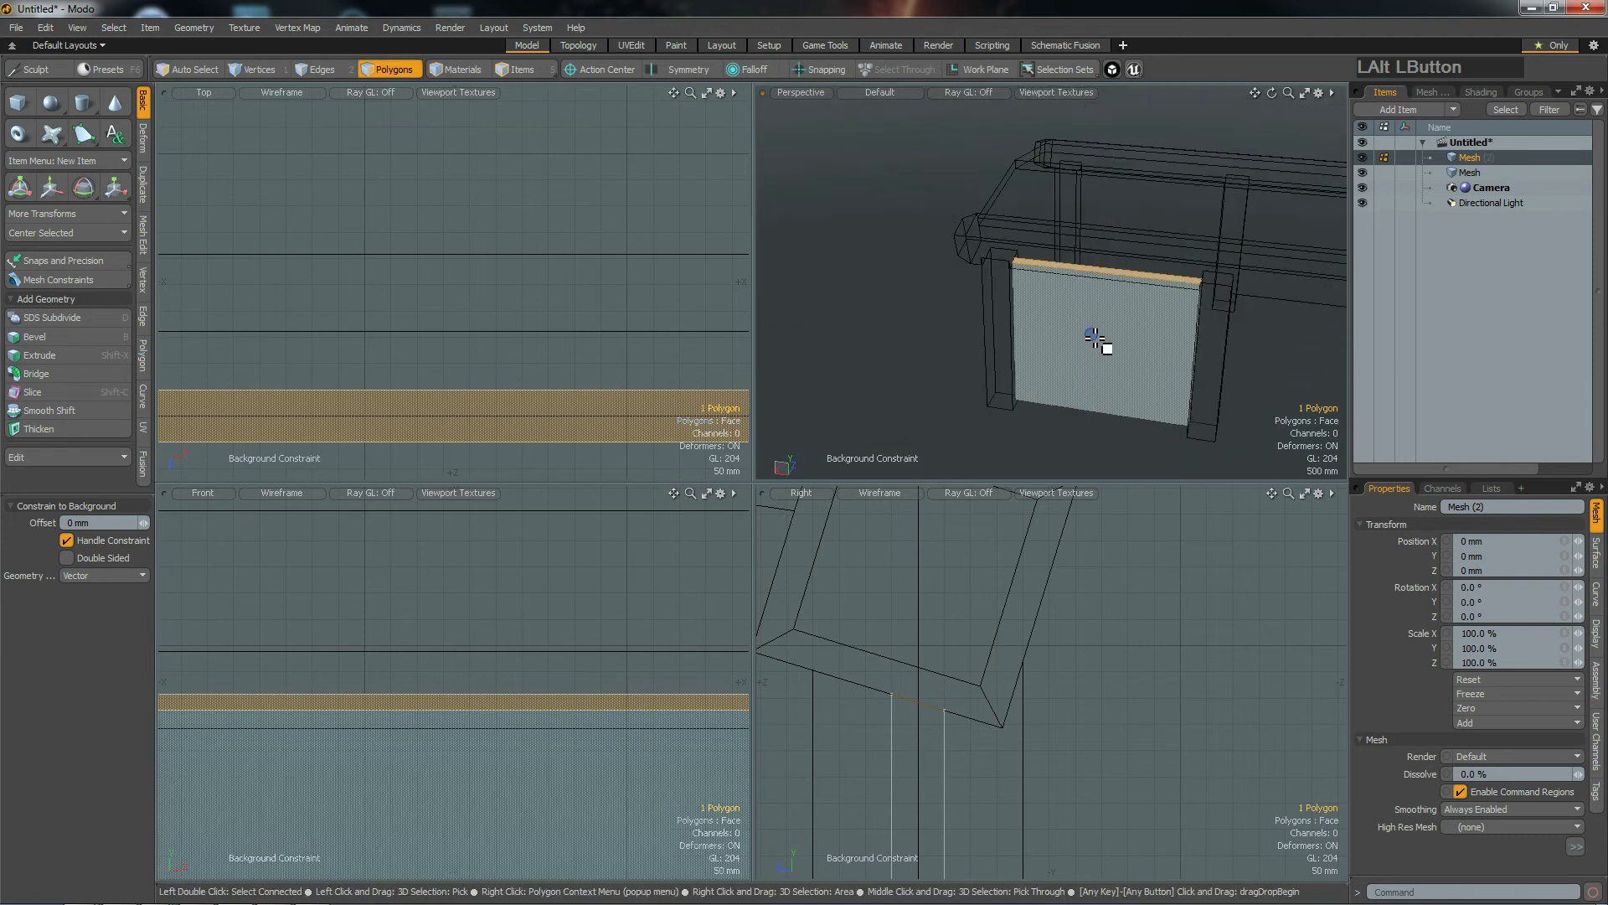
Step: Delete the wall panel's mesh item, keeping the mesh with the columns, beams and roof
left_click(1471, 172)
left_click(1489, 215)
left_click(1444, 344)
key("Delete")
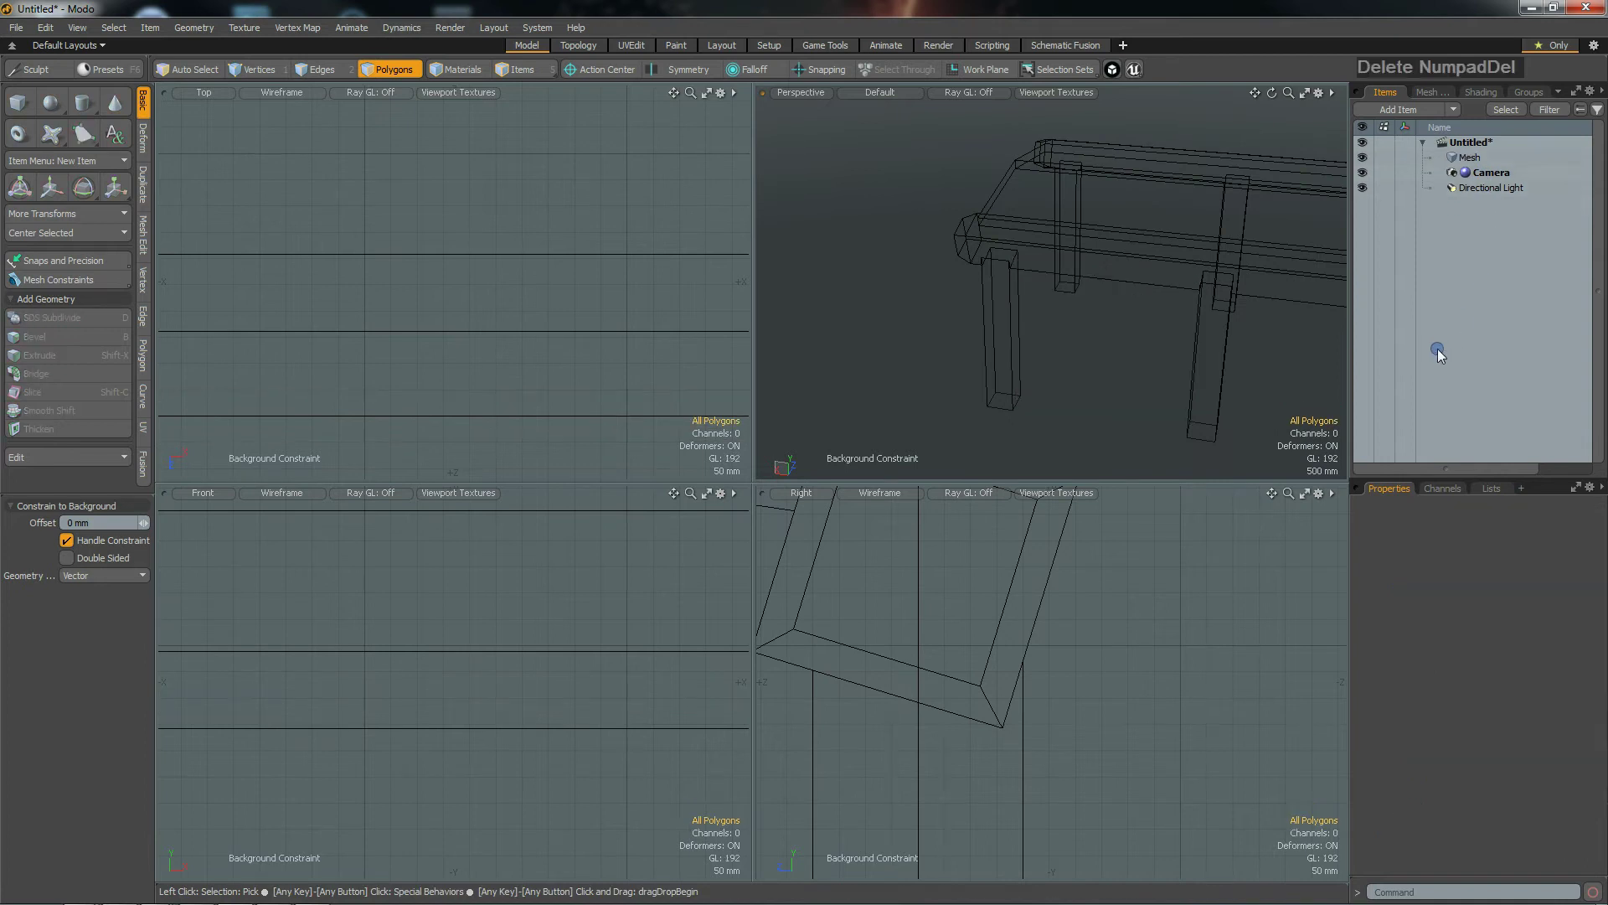
Step: Copy the facing side polygons of the middle and end posts and paste them into a new mesh item
left_click(1459, 165)
mouse_move(1123, 369)
left_mouse_down("alt")
mouse_move(1037, 348)
mouse_move(1043, 330)
mouse_move(1228, 343)
mouse_move(1089, 319)
mouse_move(1041, 243)
mouse_move(1073, 276)
mouse_move(1070, 312)
mouse_move(1206, 355)
mouse_move(1020, 330)
mouse_move(977, 363)
mouse_move(1008, 323)
mouse_move(1063, 413)
mouse_move(908, 340)
mouse_move(1007, 393)
mouse_move(1052, 369)
mouse_move(1156, 359)
mouse_move(1166, 394)
mouse_move(1073, 402)
mouse_move(868, 359)
mouse_move(1031, 334)
mouse_move(1038, 381)
mouse_move(1175, 369)
left_mouse_up("alt")
key("3")
key("ctrl+c")
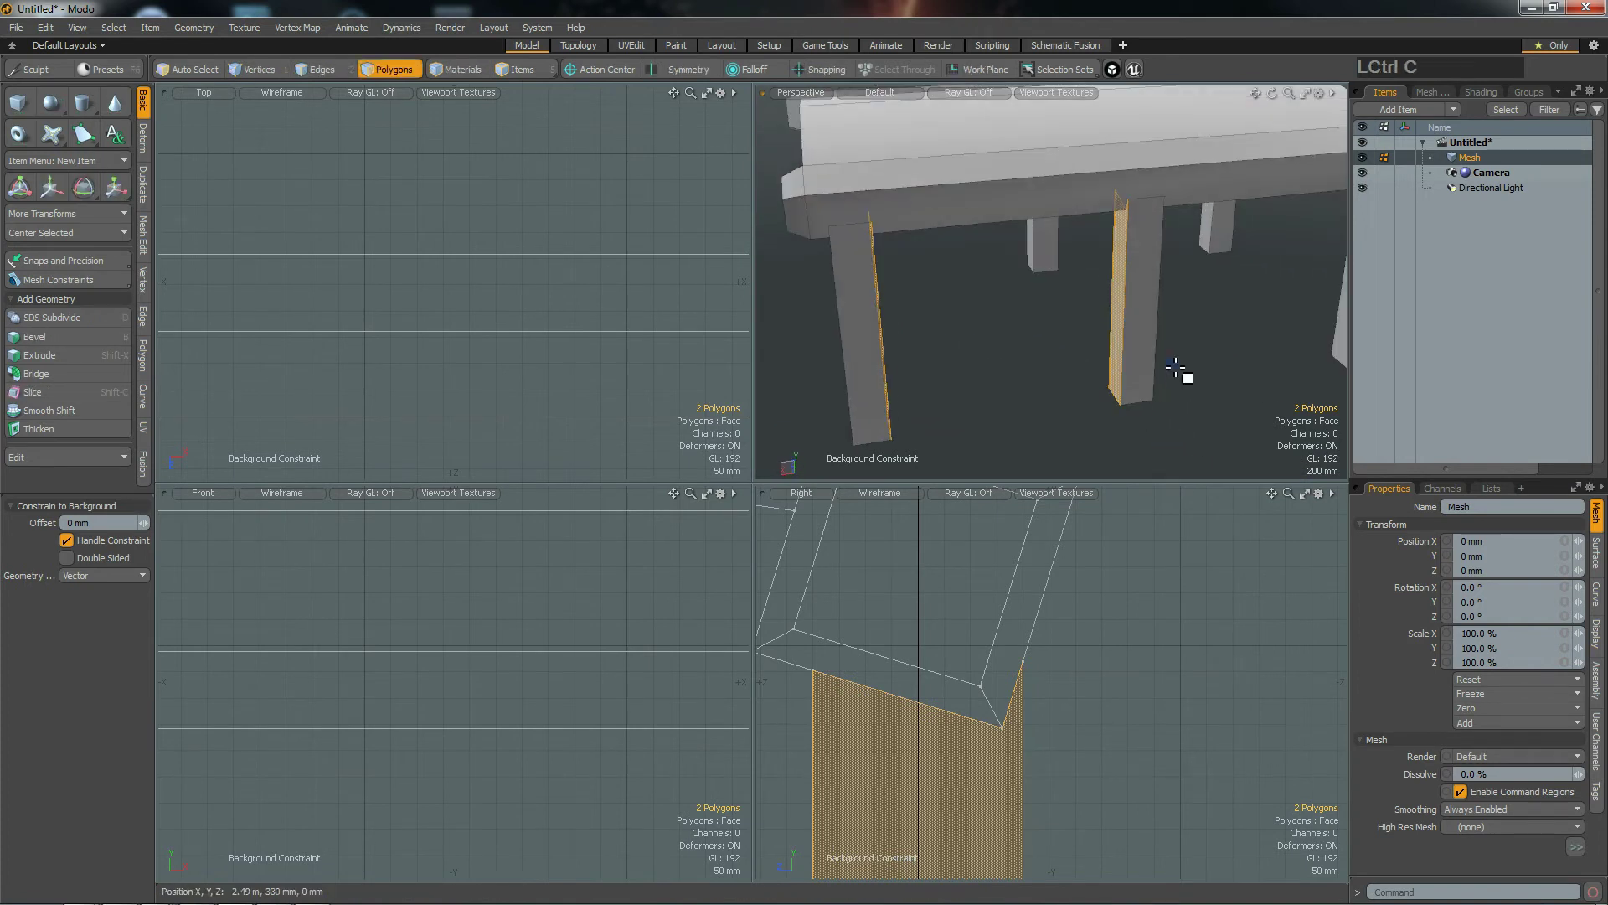
key("n")
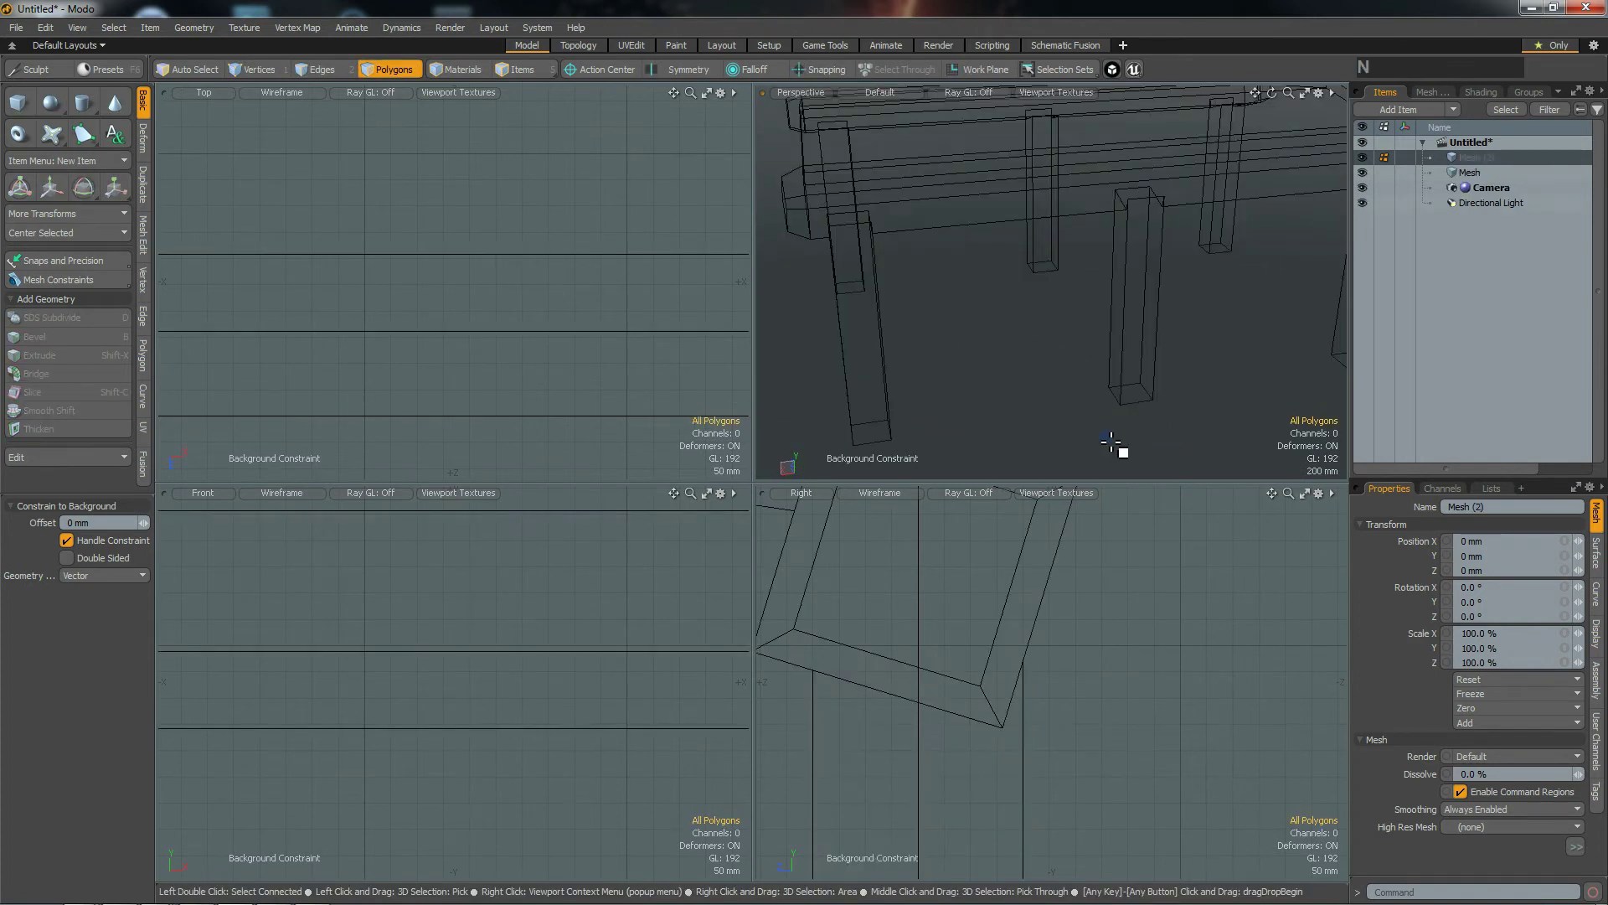
key("ctrl+v")
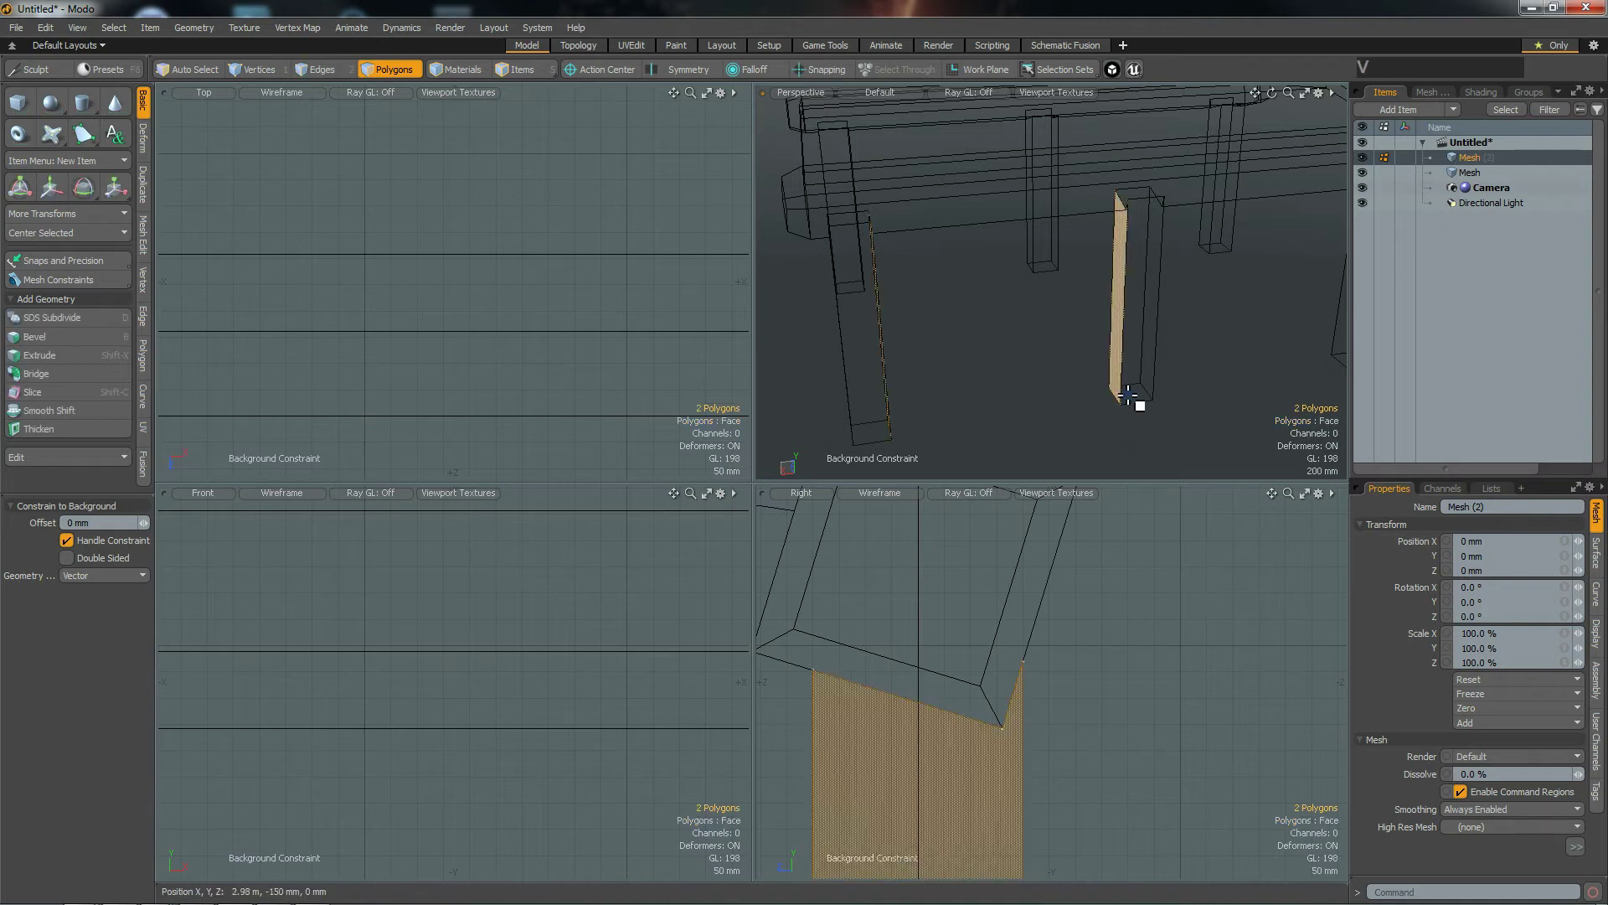
Step: Flip the pasted post-side polygons so their normals face the opposite direction
left_click(1023, 373)
left_click_drag(1023, 373, 1076, 327, "alt")
left_click(1085, 369)
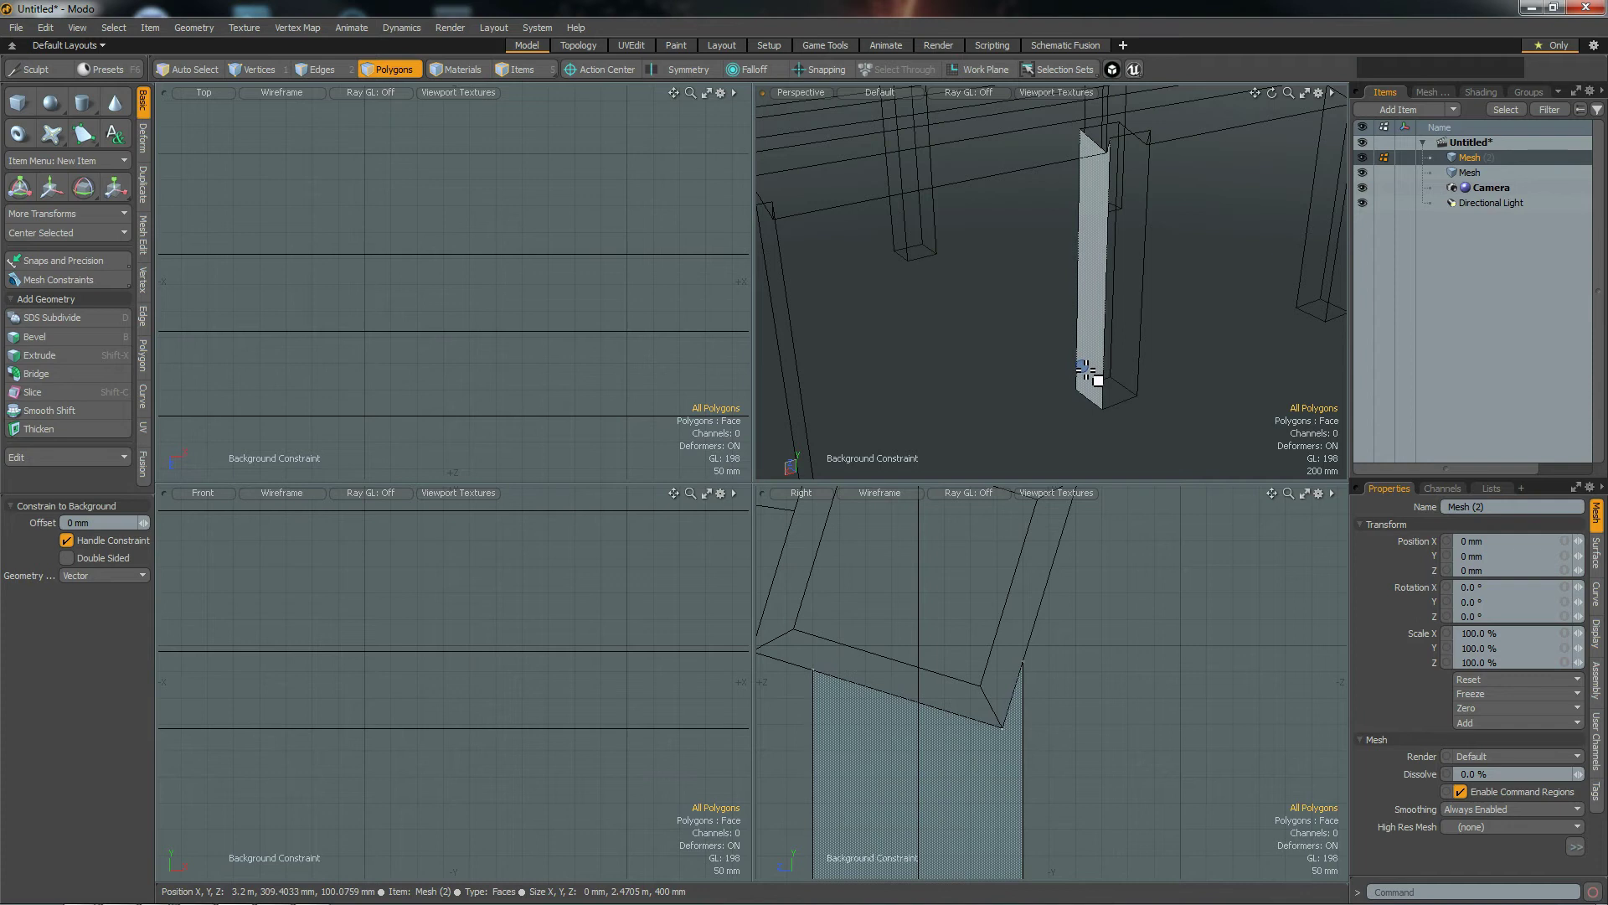
key("f")
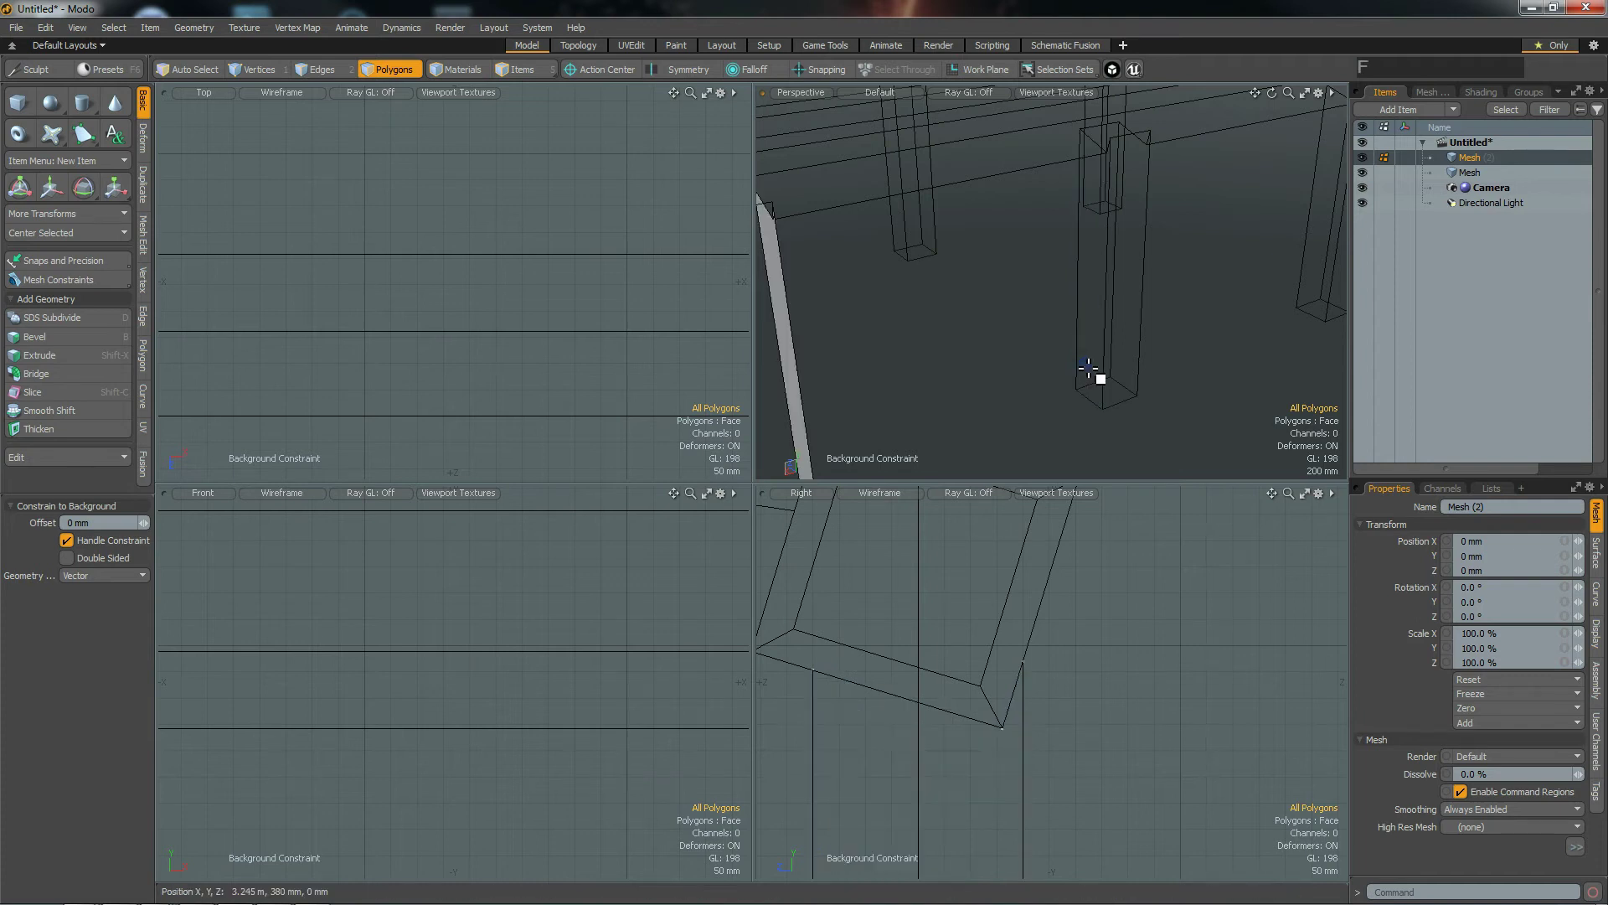
left_click_drag(1116, 387, 966, 373, "alt")
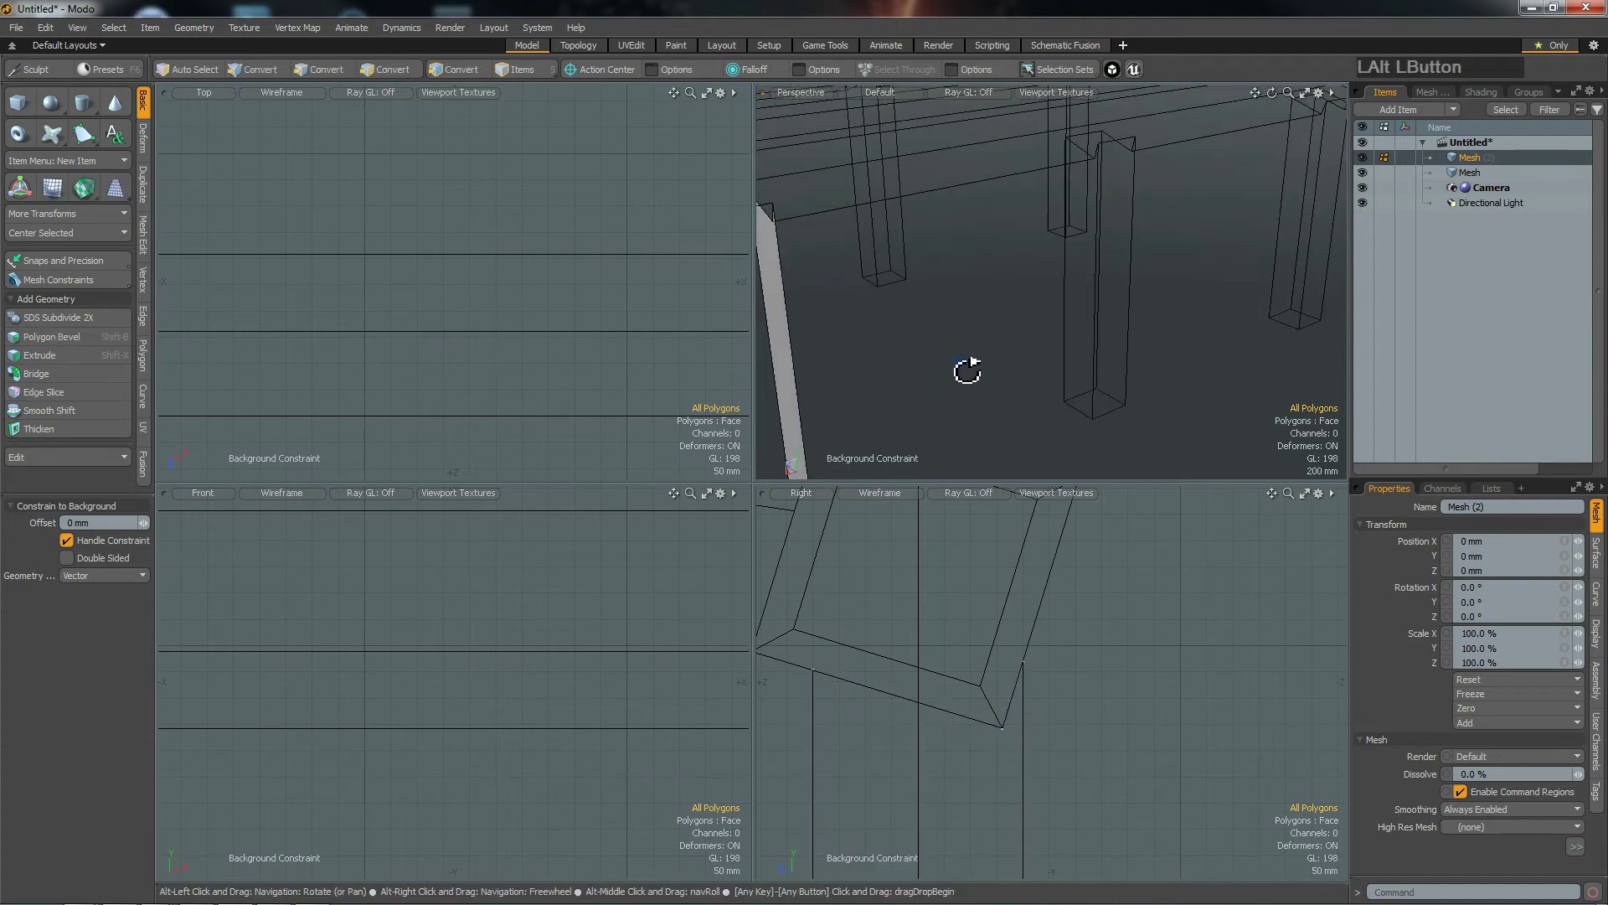
Step: Select the border edge loops of both pasted polygons
key("2")
double_click(804, 370)
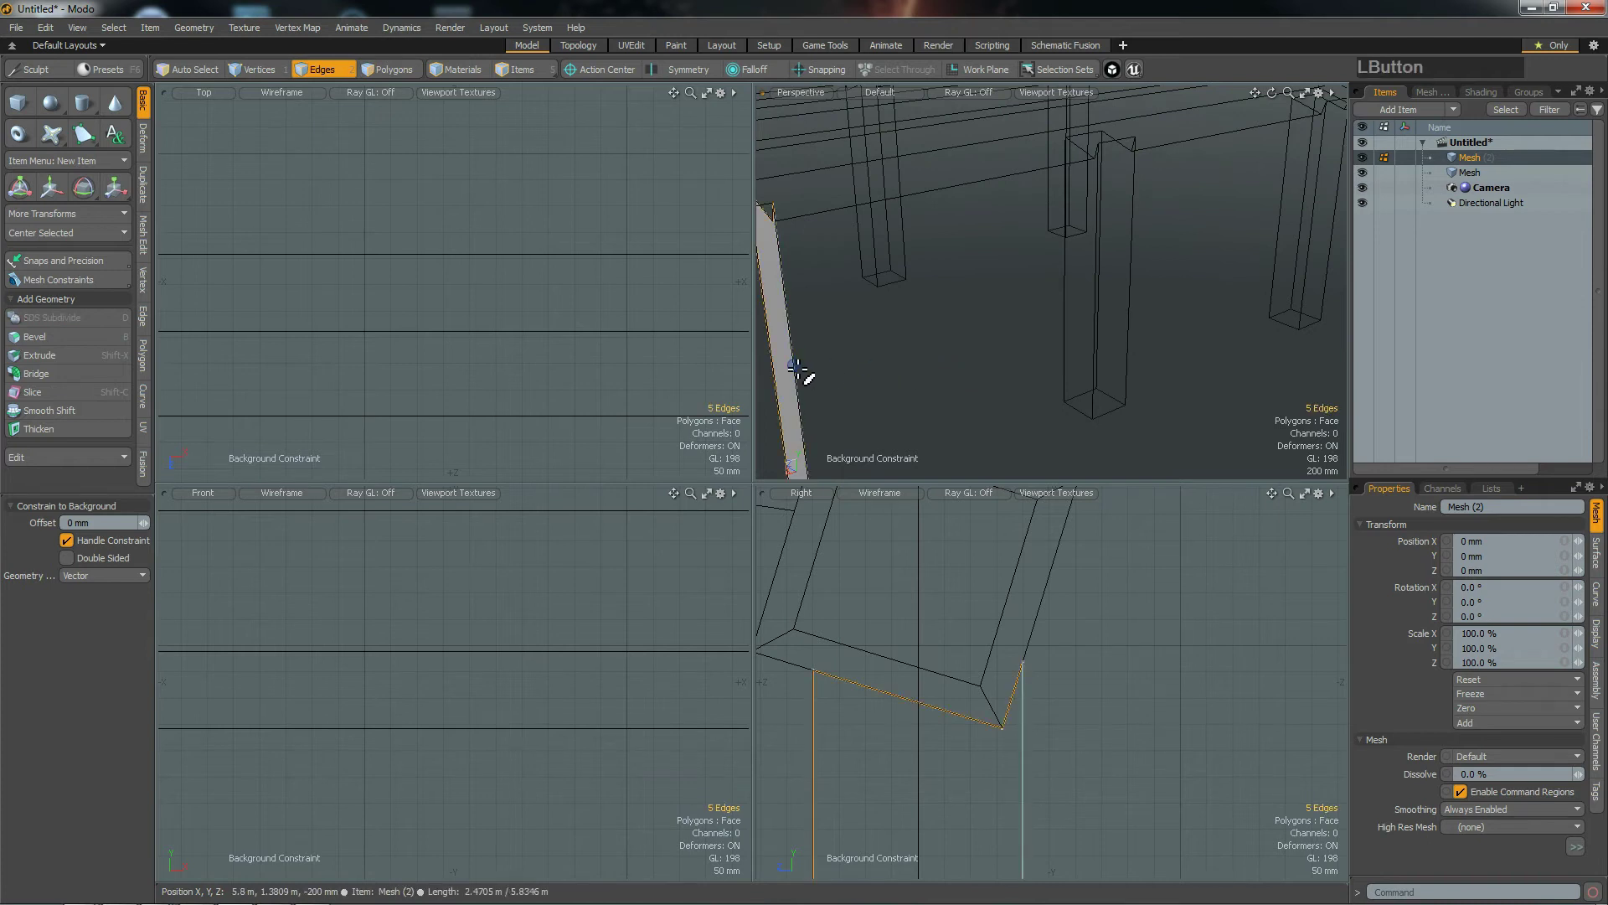
left_click_drag(1177, 348, 1256, 334, "alt")
double_click(1238, 334, "shift")
left_click_drag(1116, 365, 997, 366, "alt")
Step: Turn off the background mesh constraint by setting the constraint mode to (none)
left_click(55, 366)
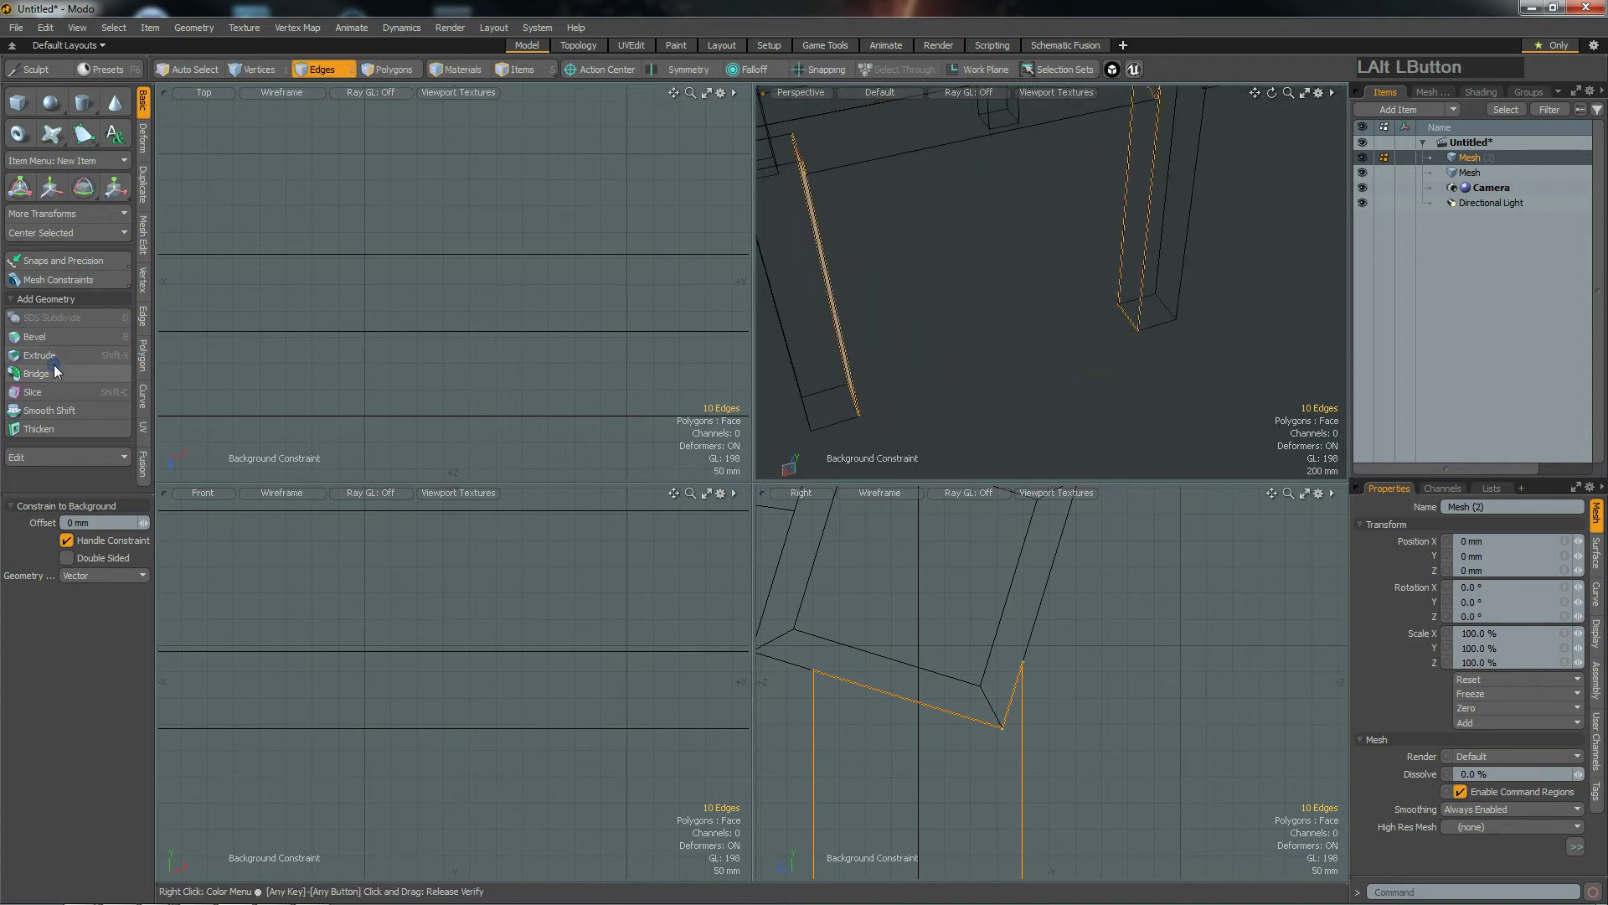
left_click(59, 280)
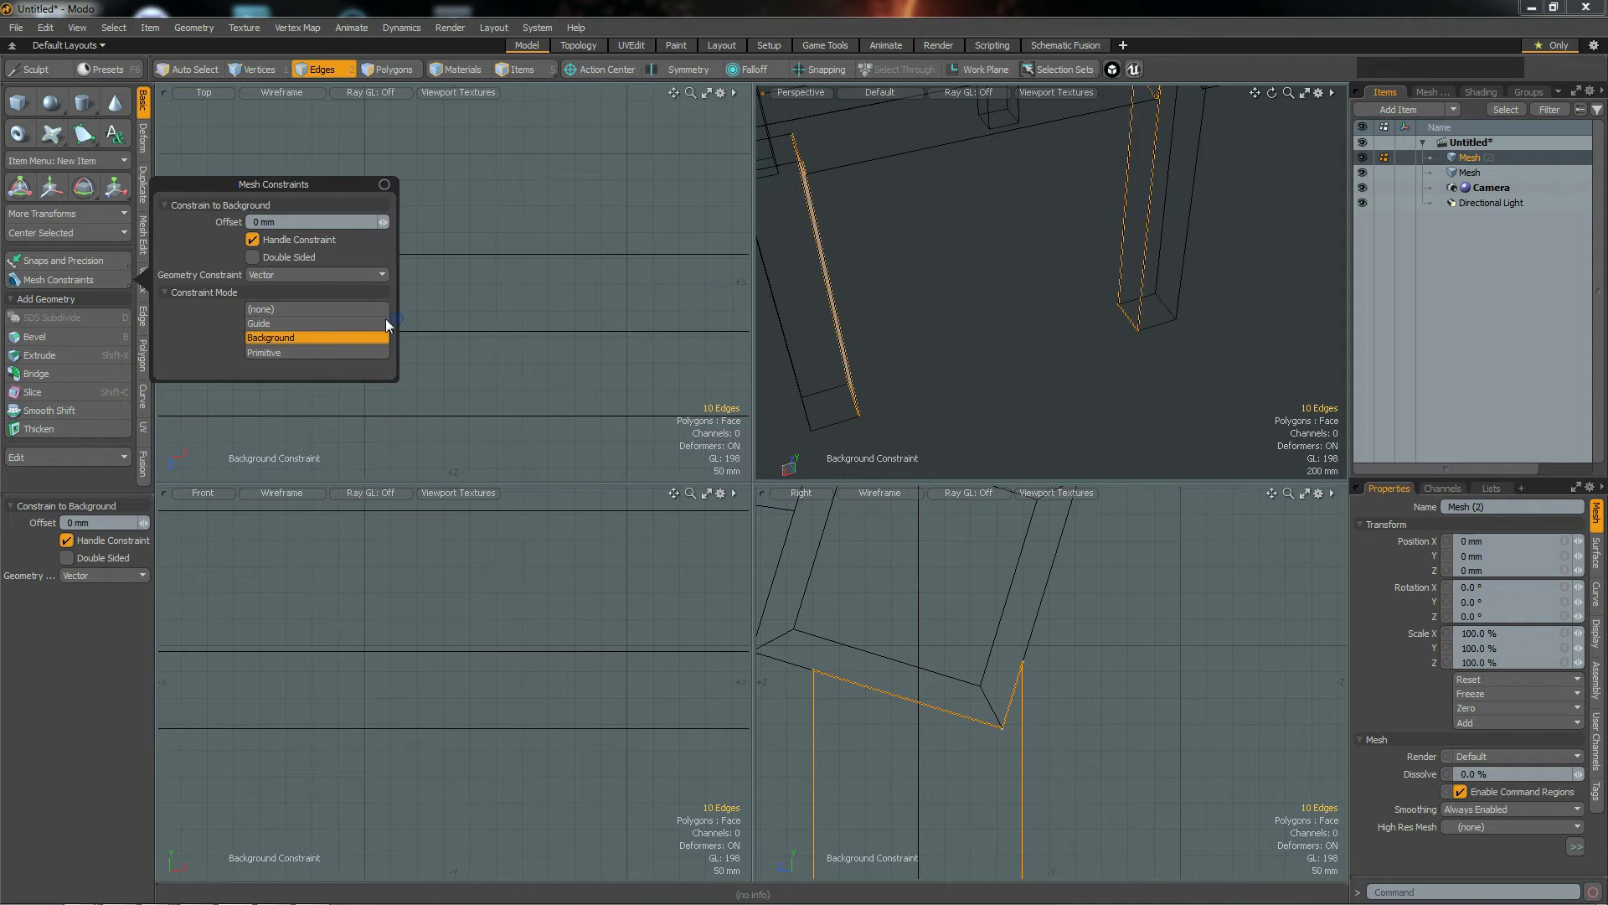
left_click(279, 310)
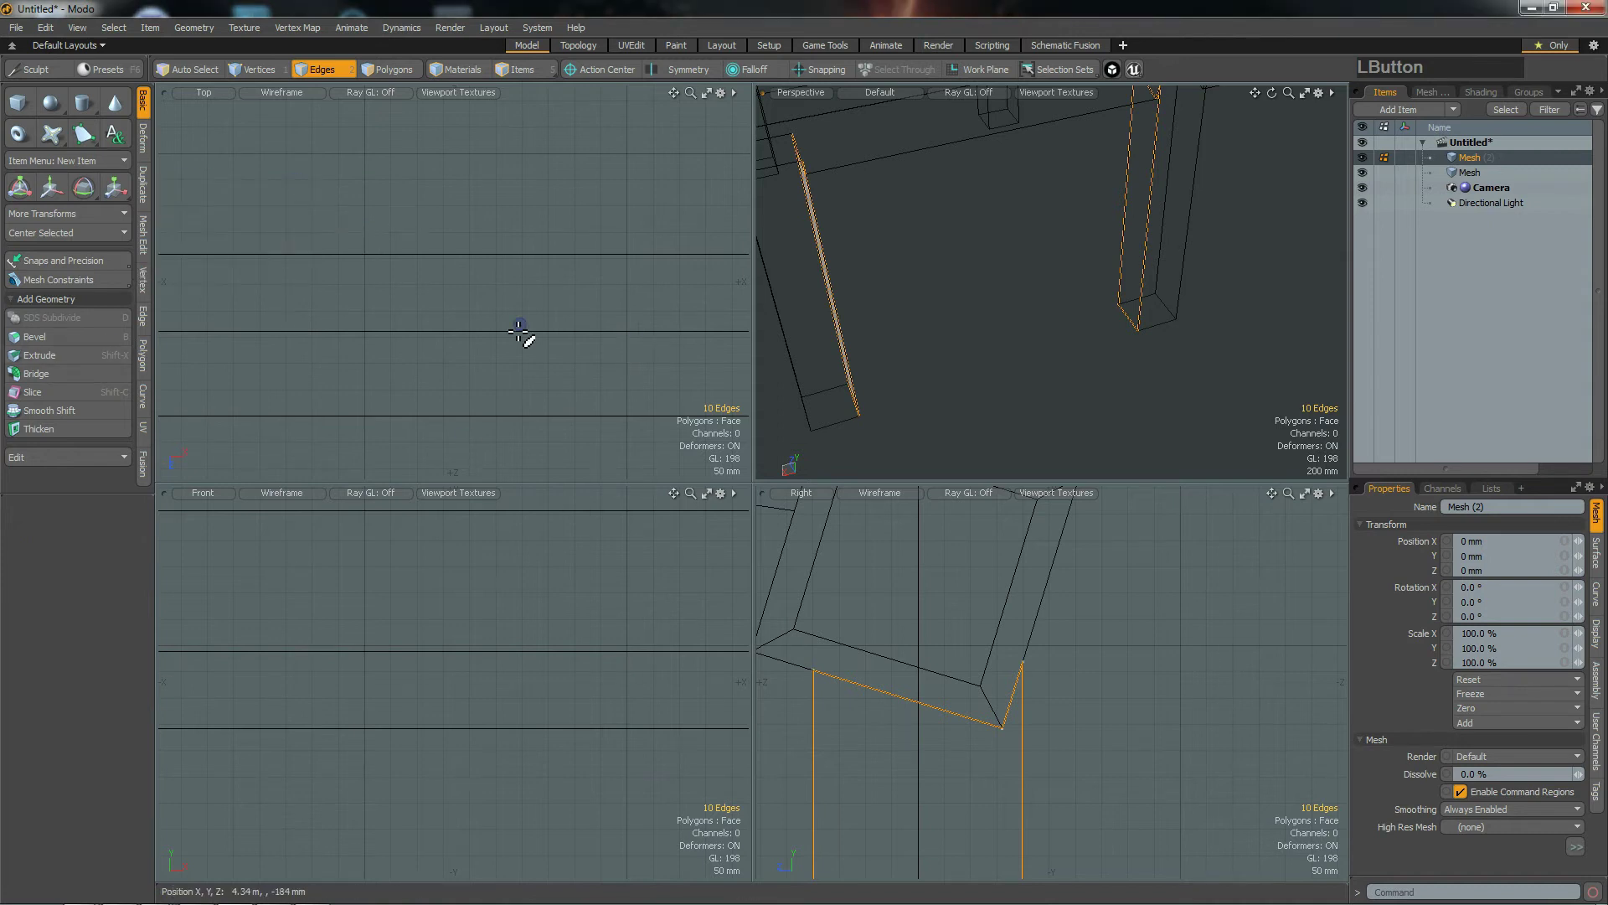
Step: Bridge the two selected edge loops with 0 segments to form a wall between the posts
left_click_drag(1203, 323, 1005, 335, "alt")
key("a")
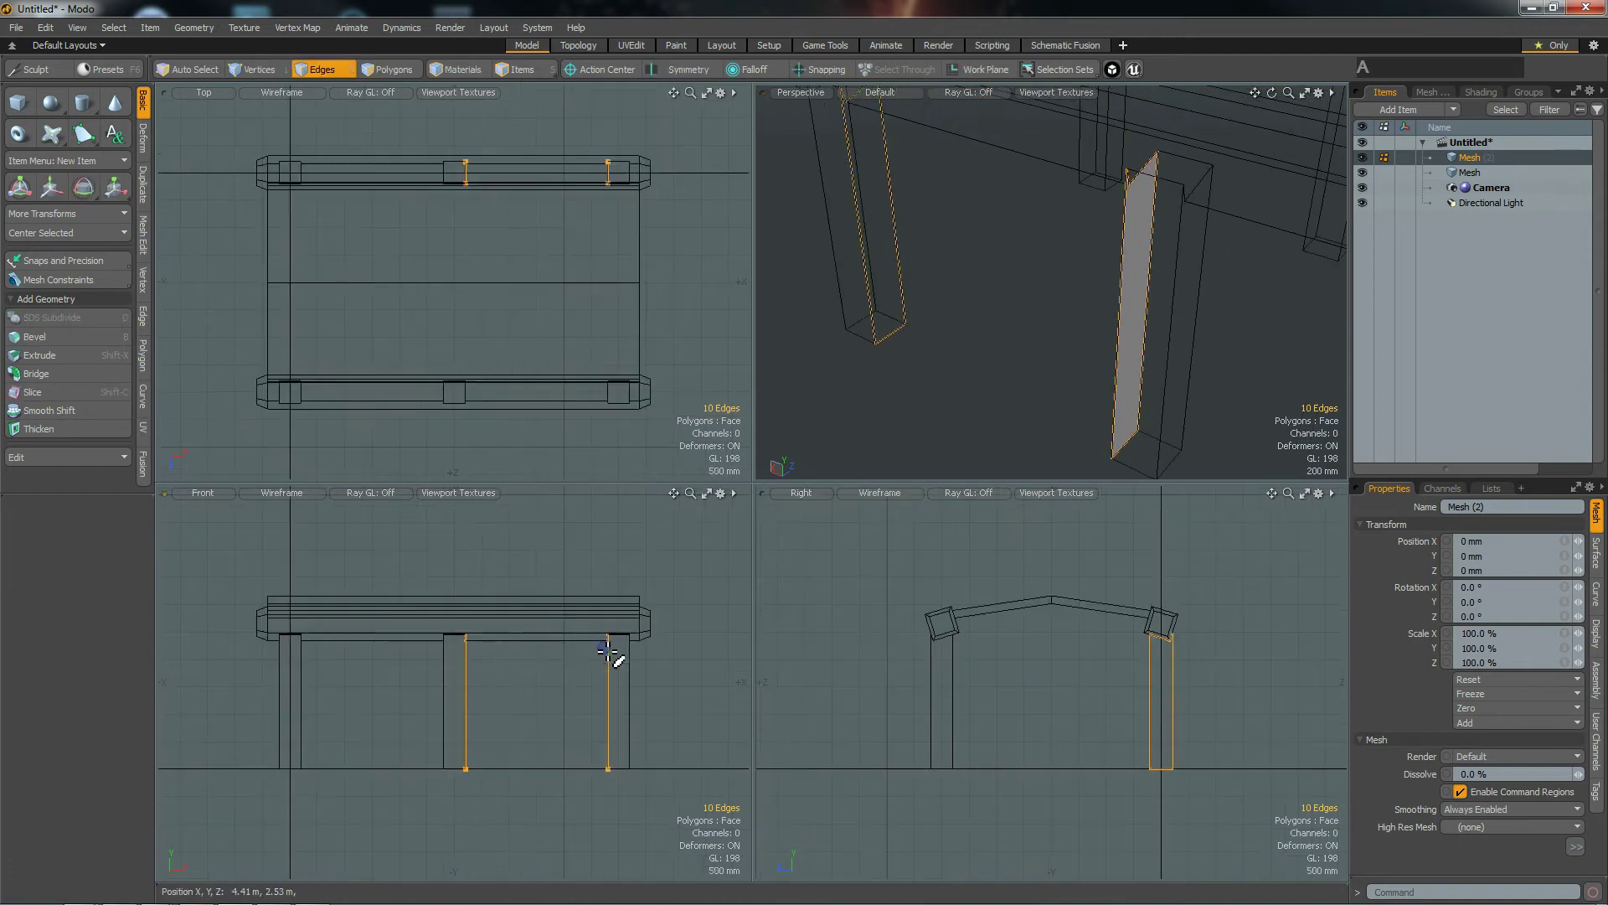
left_click_drag(1037, 283, 1043, 343, "alt")
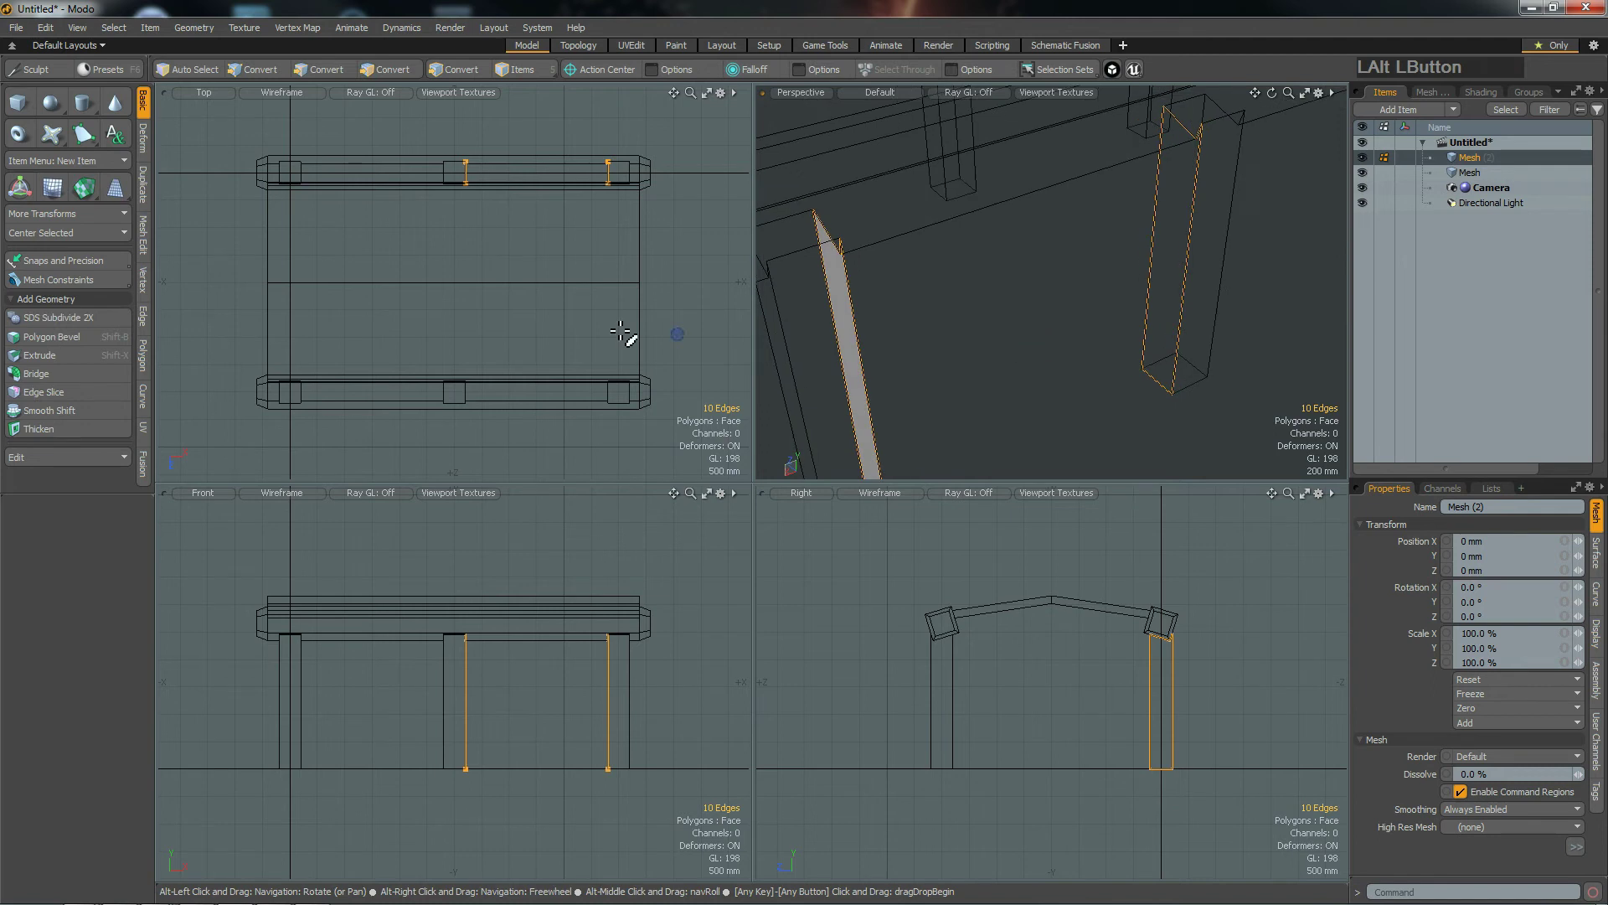
left_click(36, 374)
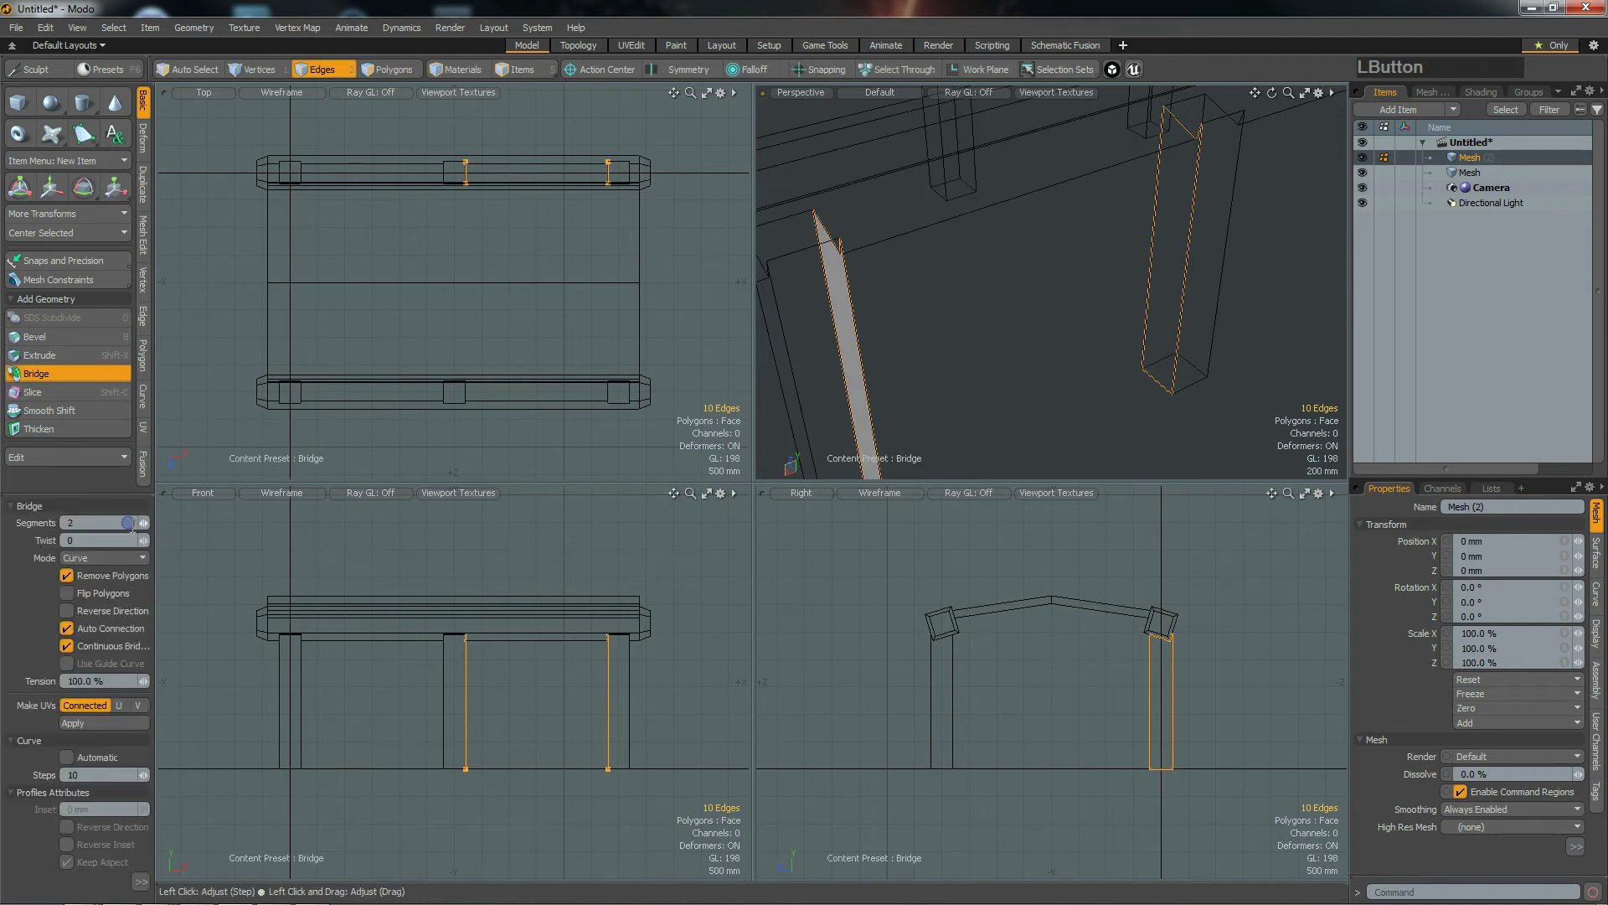
left_click(867, 638)
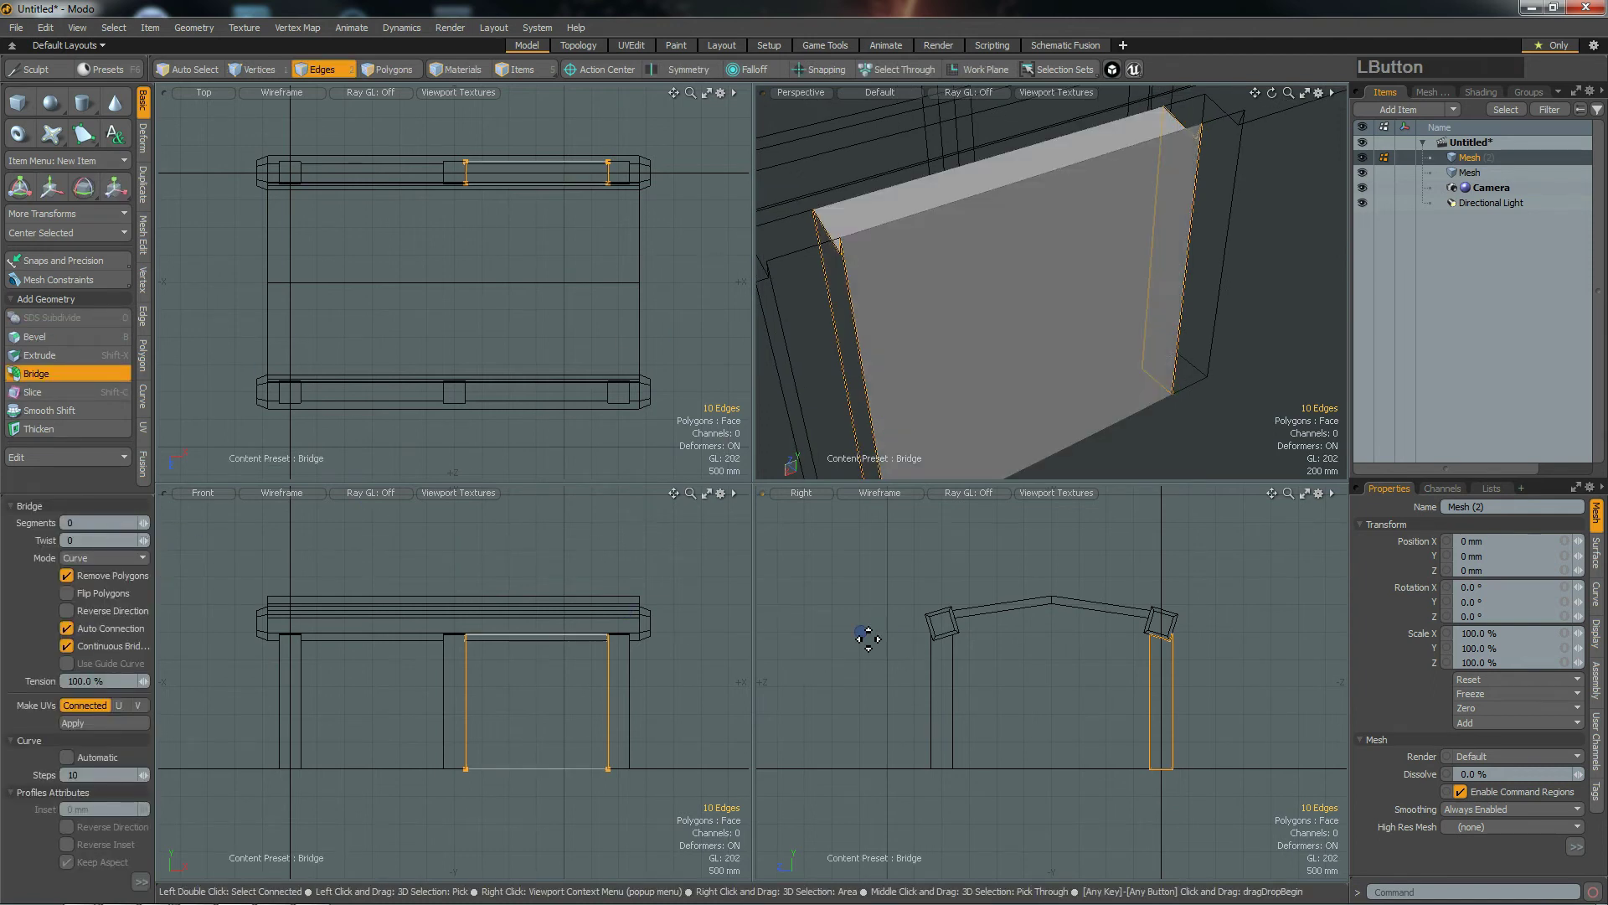
key("space")
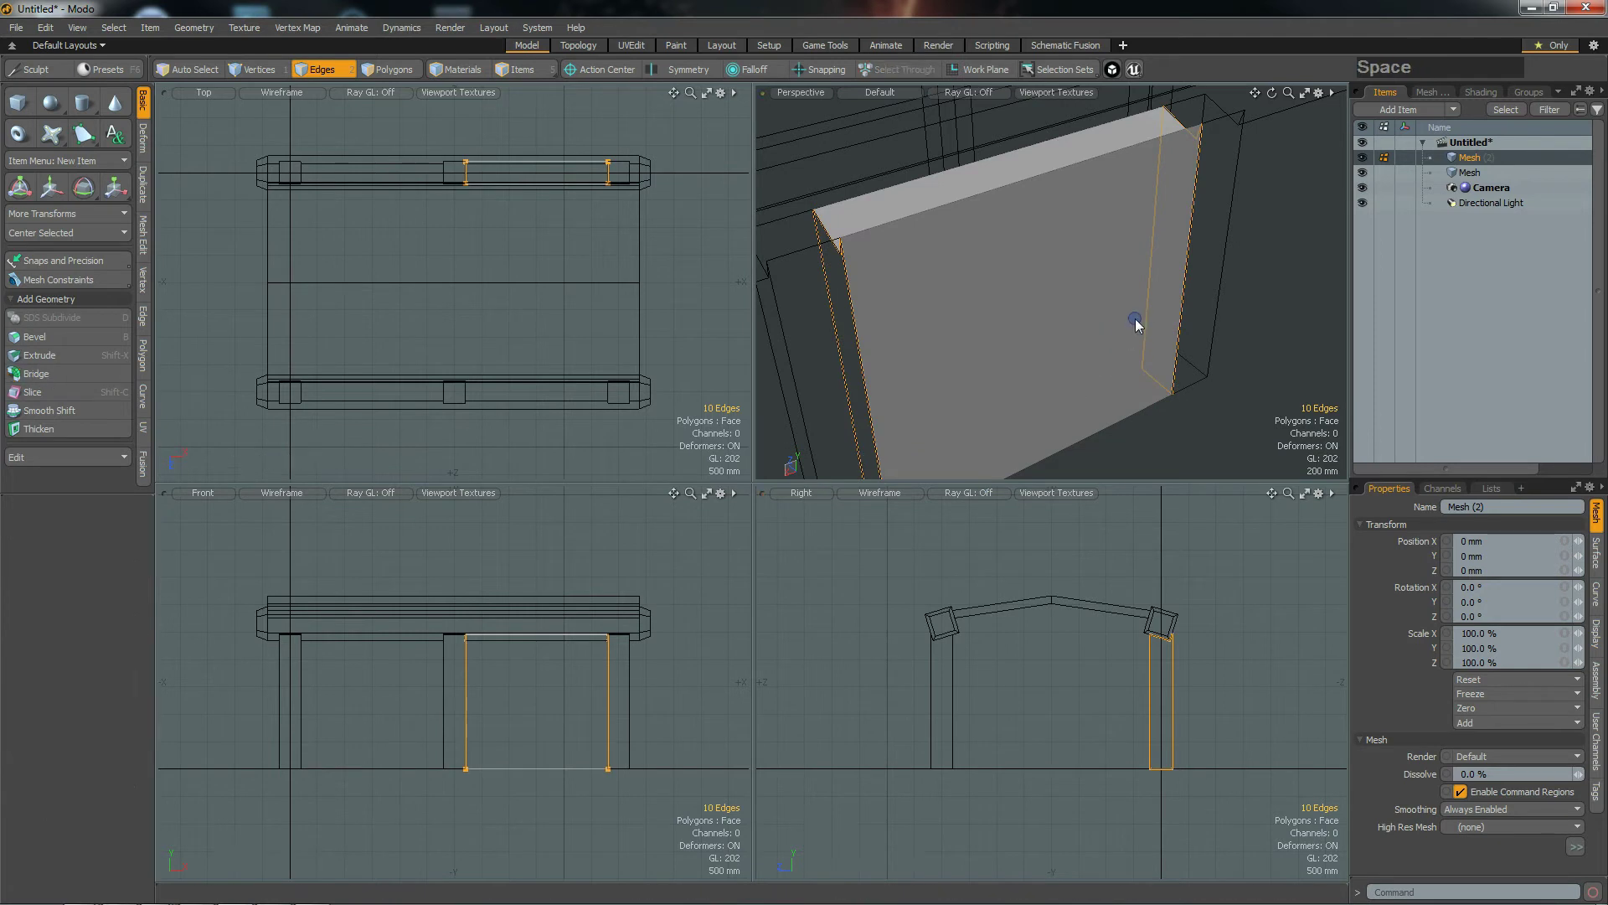
Step: Examine the bridged wall together with the original structure by showing both mesh items active, then reselect only the wall mesh
mouse_move(1107, 342)
left_mouse_down("alt")
mouse_move(1215, 316)
mouse_move(1247, 271)
mouse_move(1400, 260)
left_mouse_up("alt")
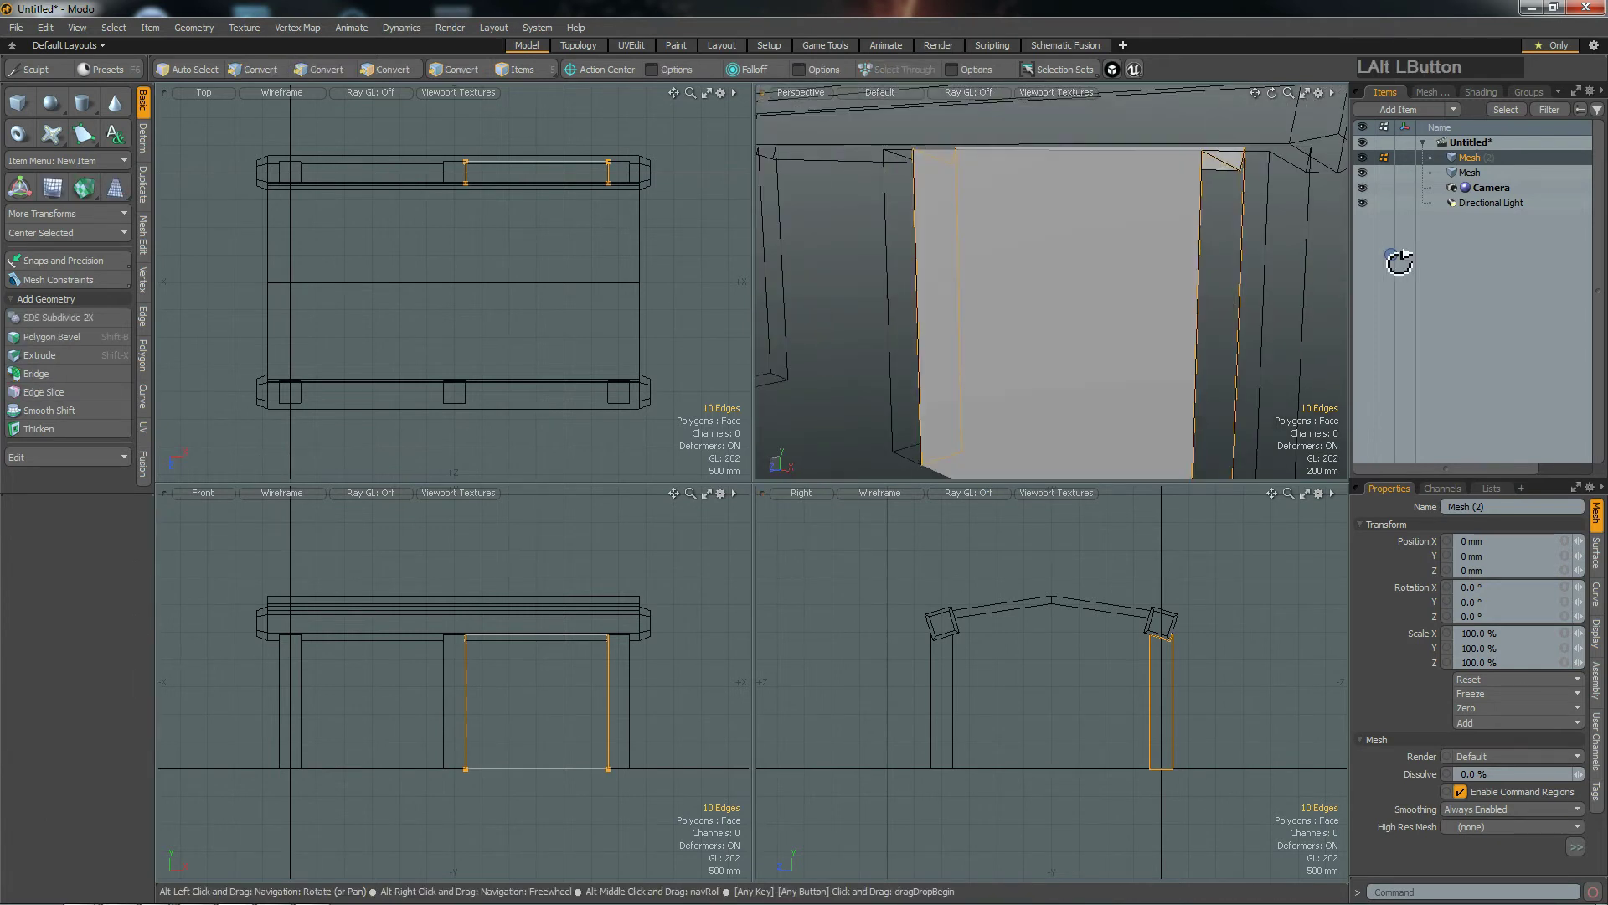
left_click(1471, 172, "shift")
left_click_drag(1152, 335, 818, 374, "alt")
left_click_drag(1017, 408, 1203, 405, "alt+shift")
left_click(1264, 424)
left_click_drag(1279, 355, 1093, 319, "alt")
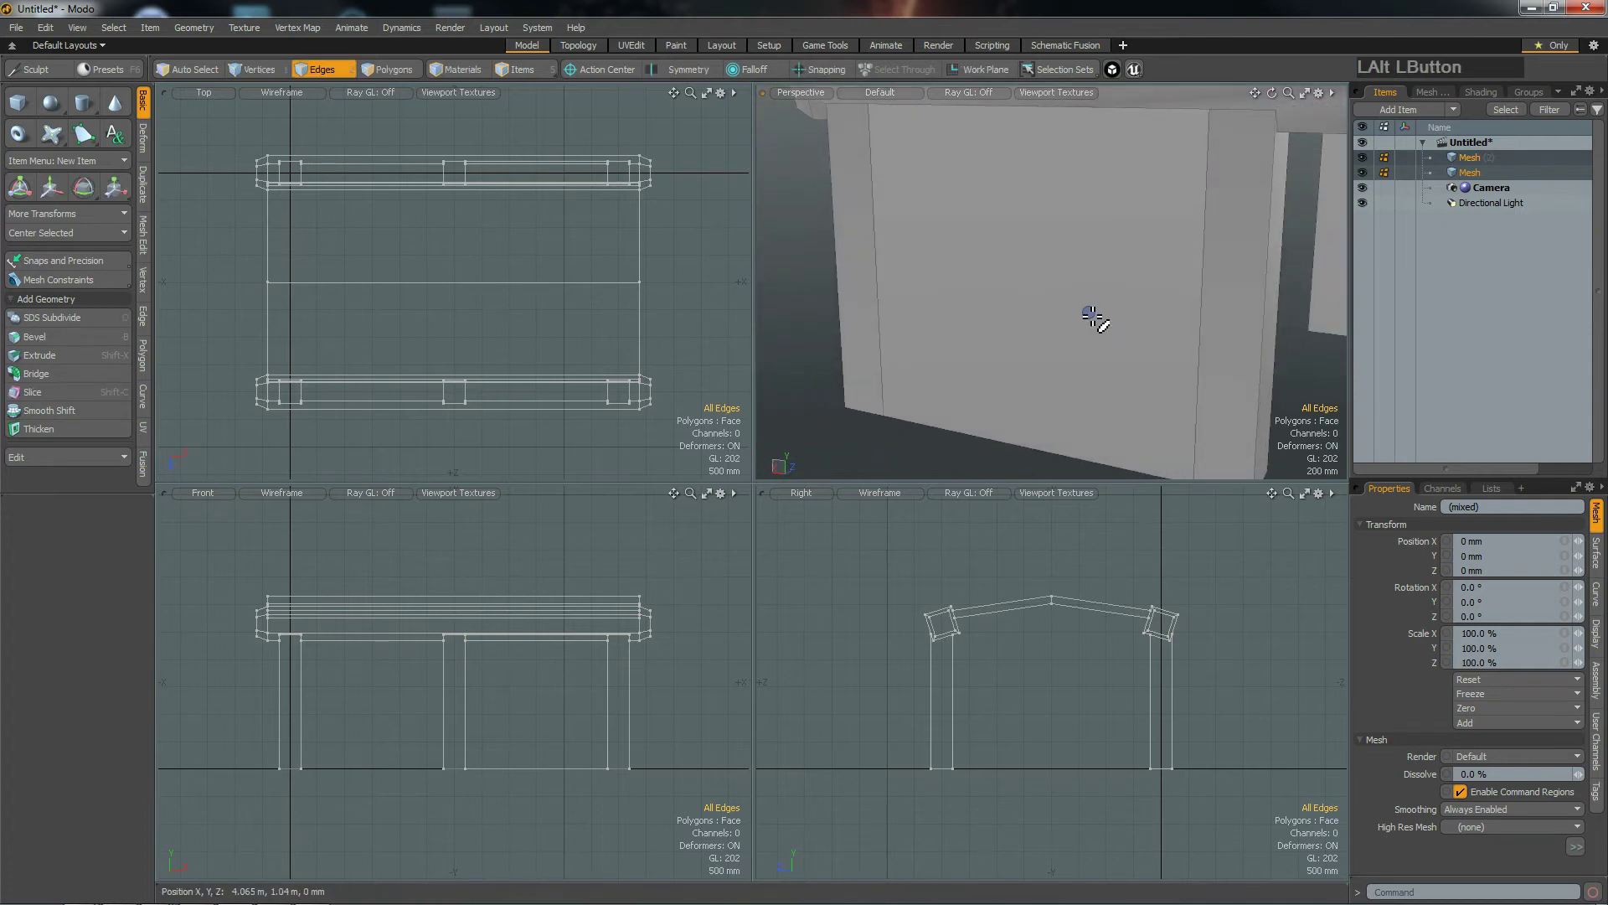
left_click(1470, 173)
left_click(1470, 158)
Step: Close both open ends of the bridged wall by making a polygon from each end's border edges
left_click_drag(1153, 255, 1078, 377, "alt")
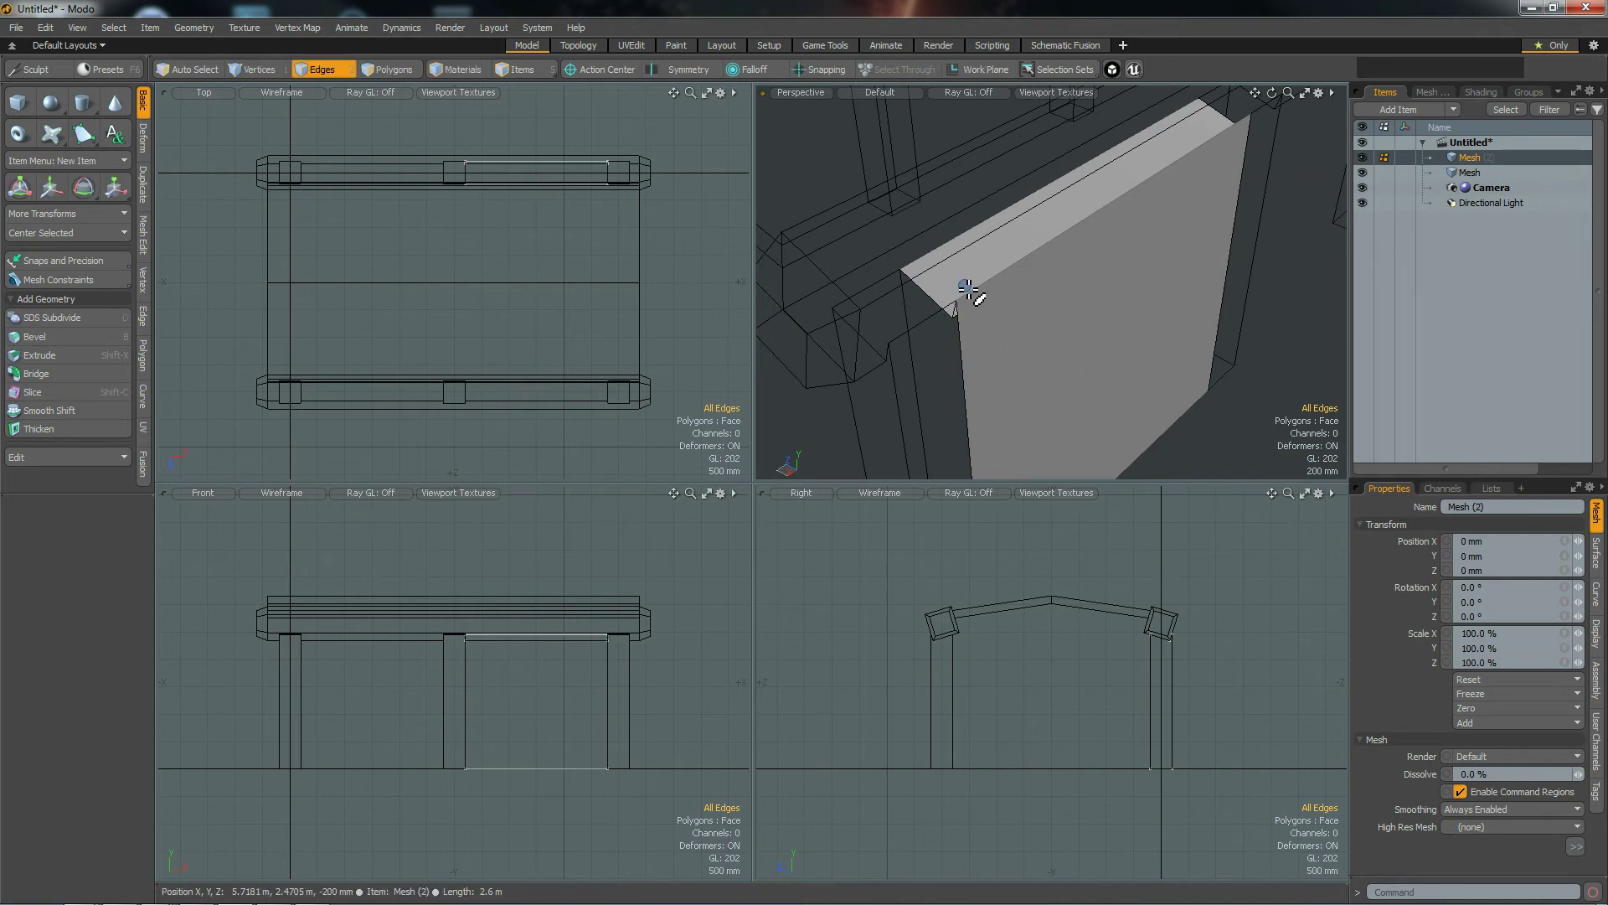
left_click(964, 338)
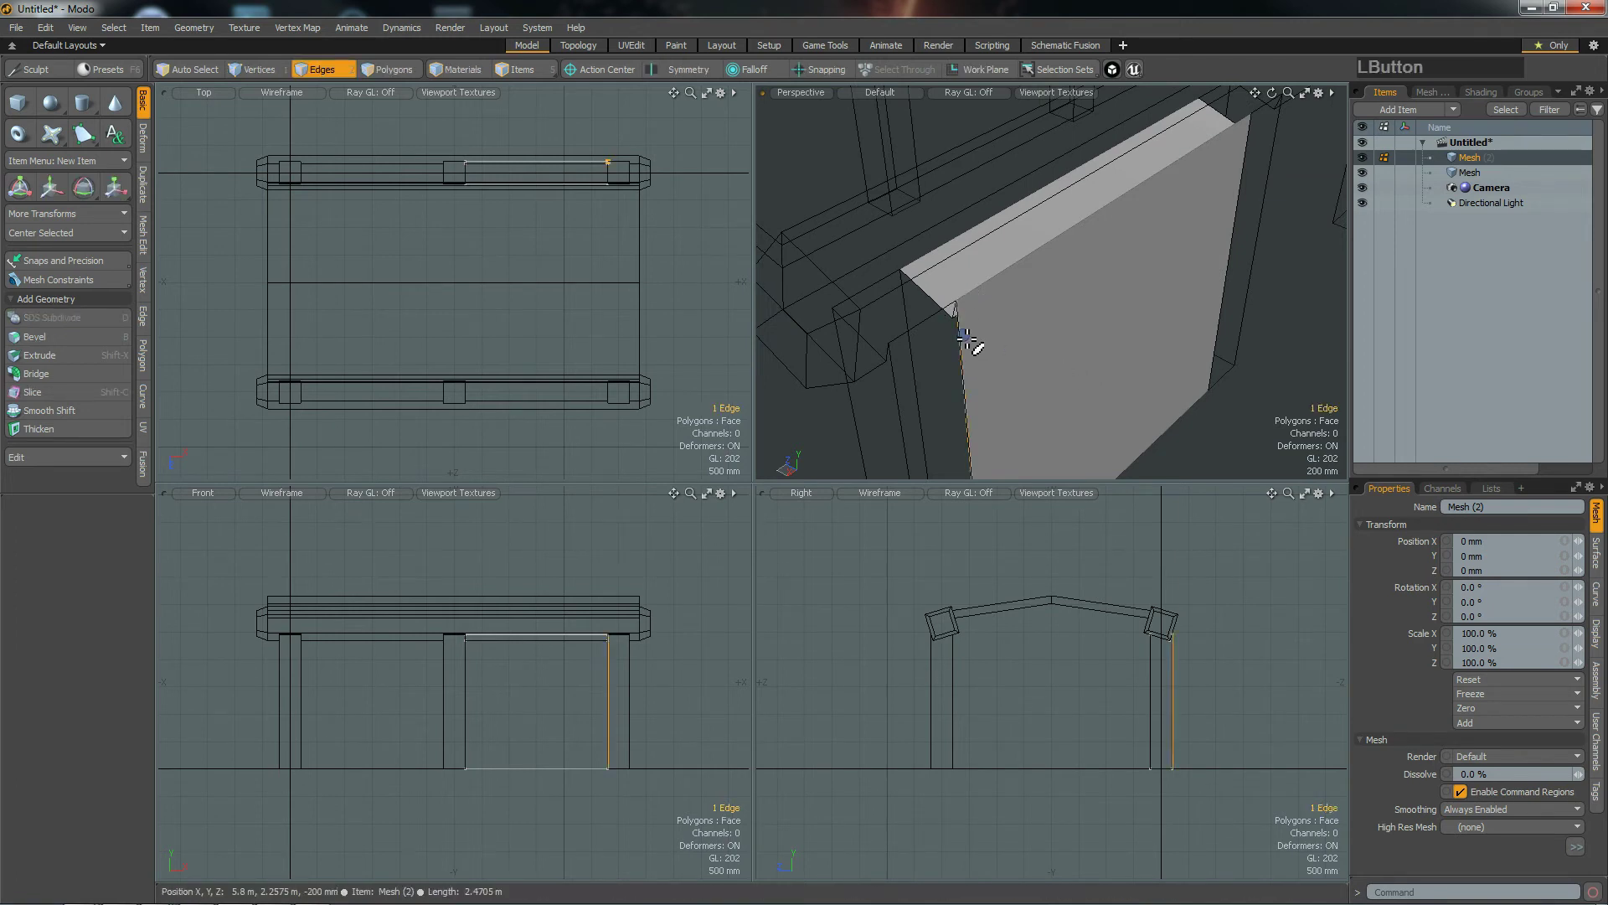
left_click_drag(969, 350, 1133, 240, "alt")
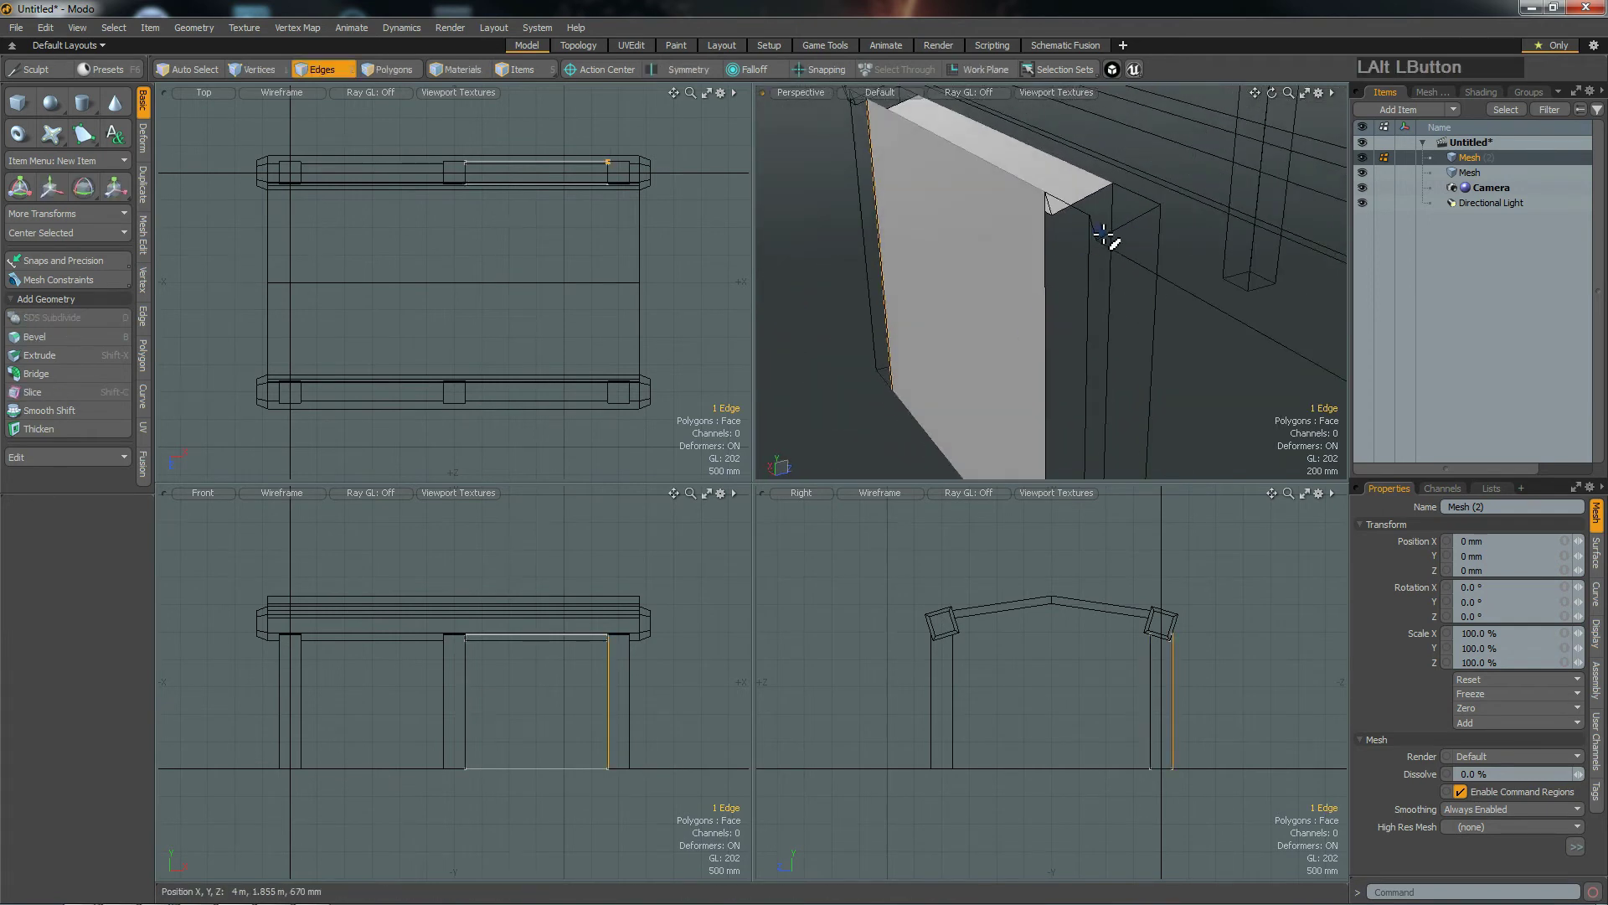
double_click(1105, 220)
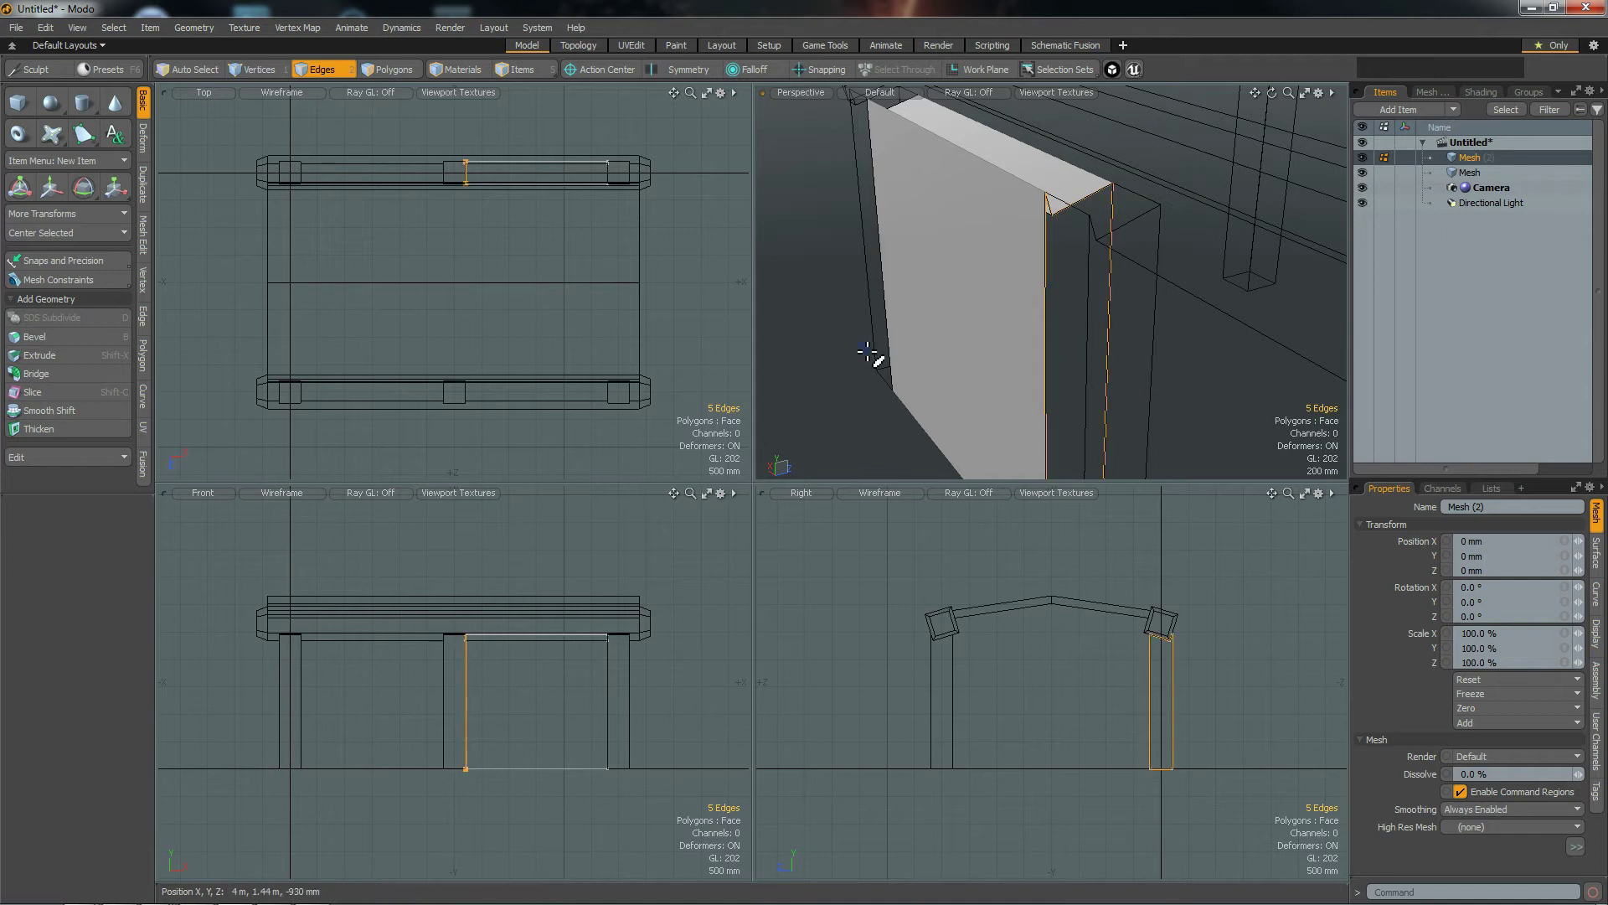
key("p")
left_click_drag(947, 295, 1119, 312, "alt")
double_click(1038, 318)
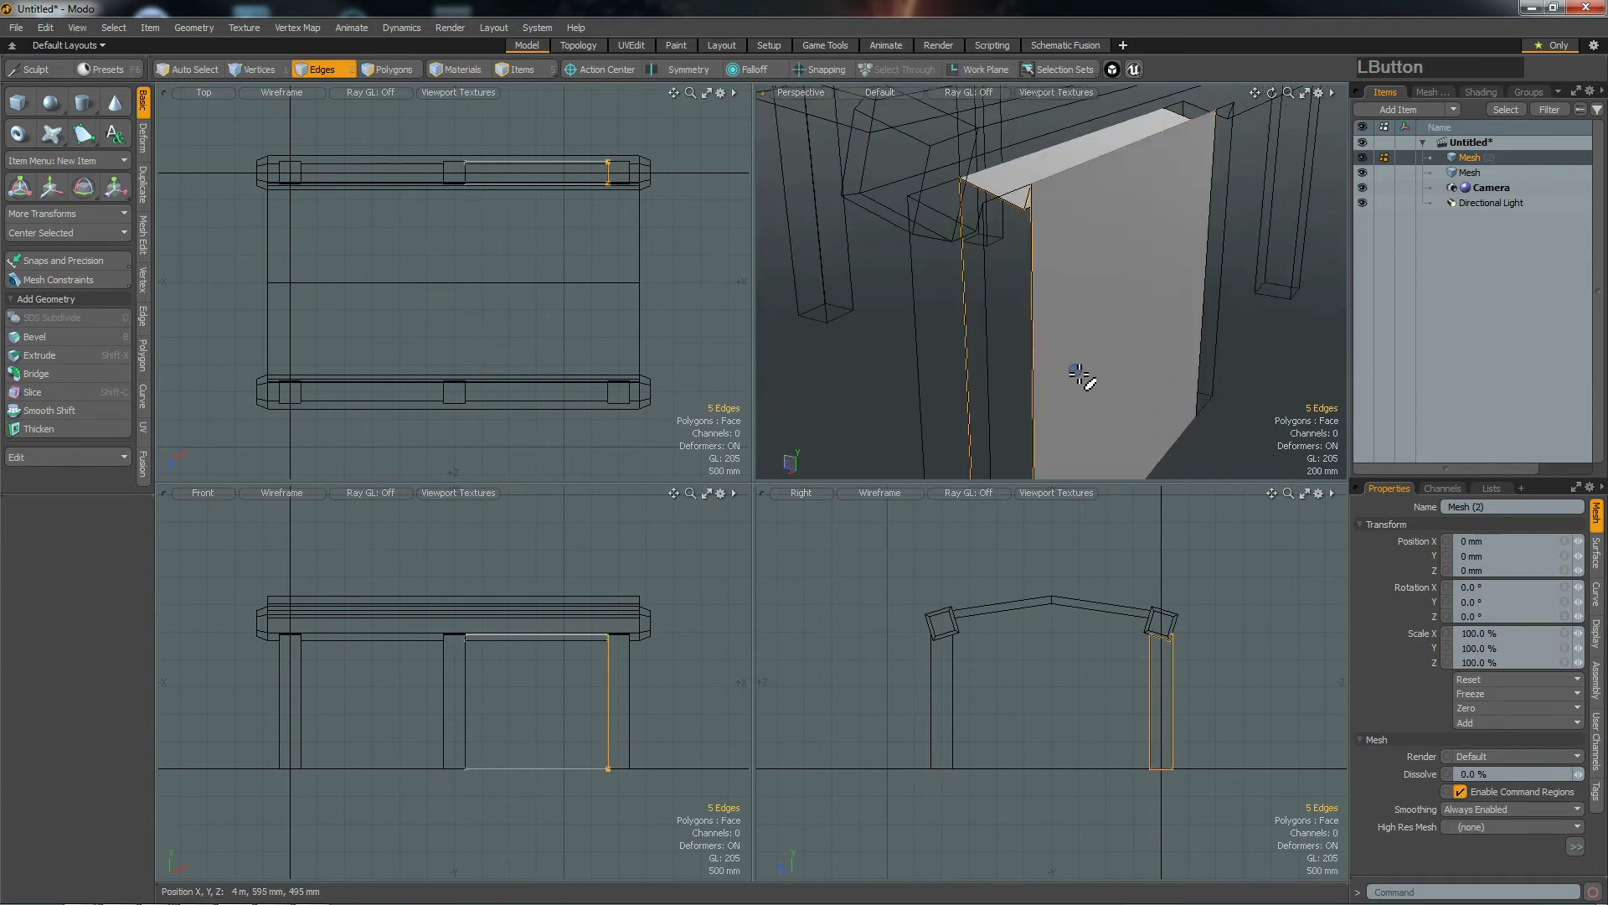
key("p")
left_click_drag(1223, 270, 1134, 294, "alt")
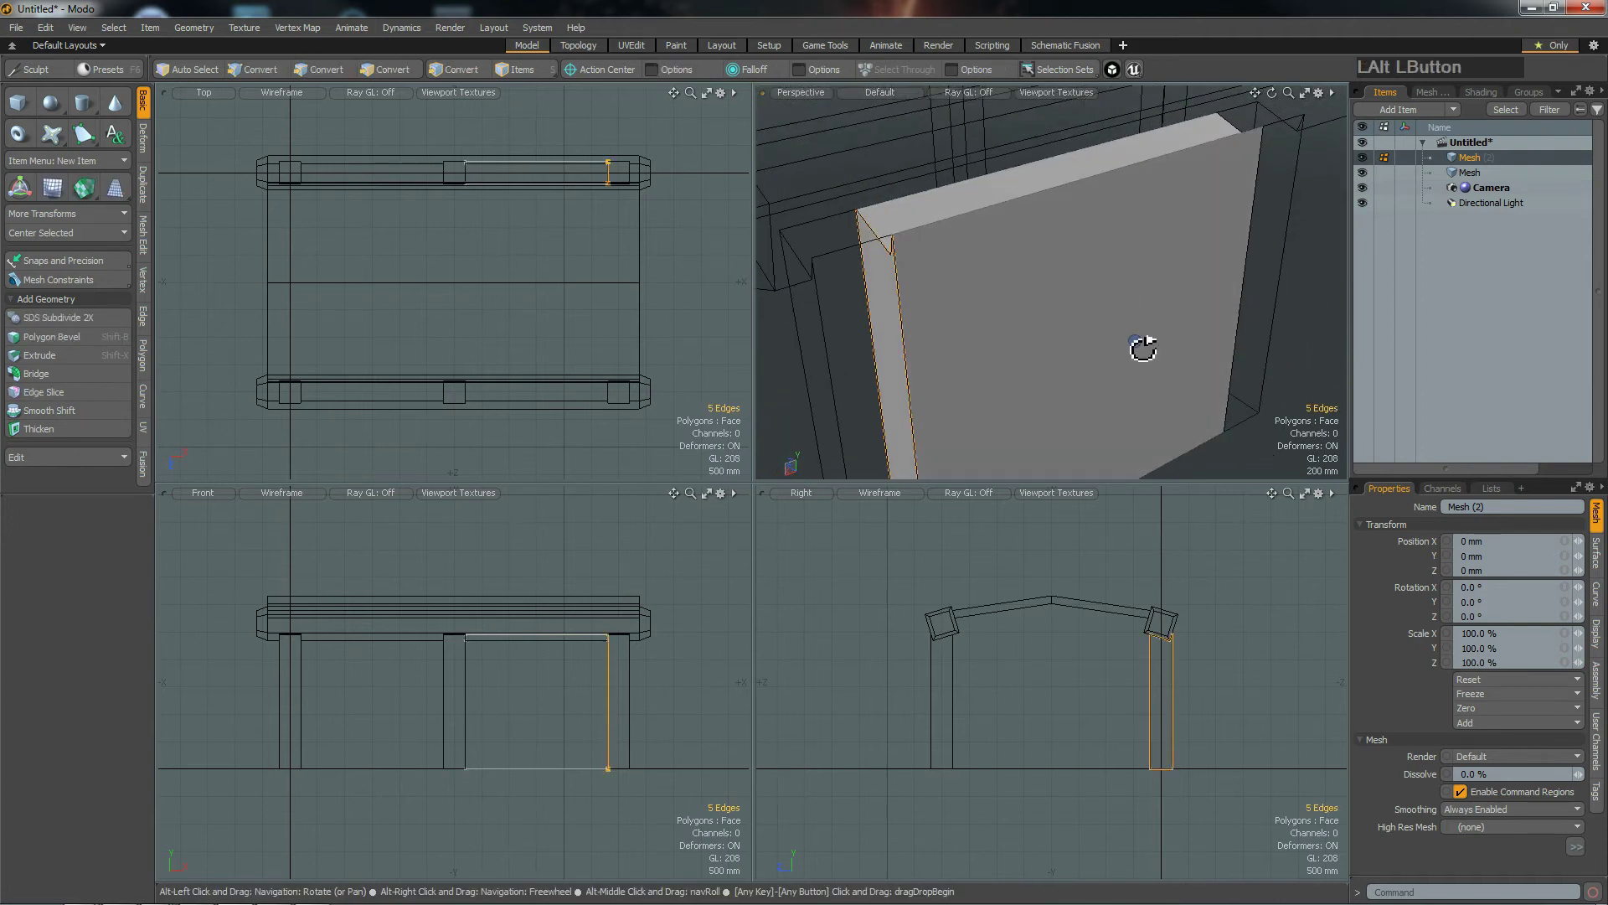
Step: Delete the bridged wall's mesh item and select the original structure mesh
left_click(1110, 536)
left_click_drag(1119, 352, 1248, 268, "alt")
left_click(1466, 172)
left_click(1472, 161)
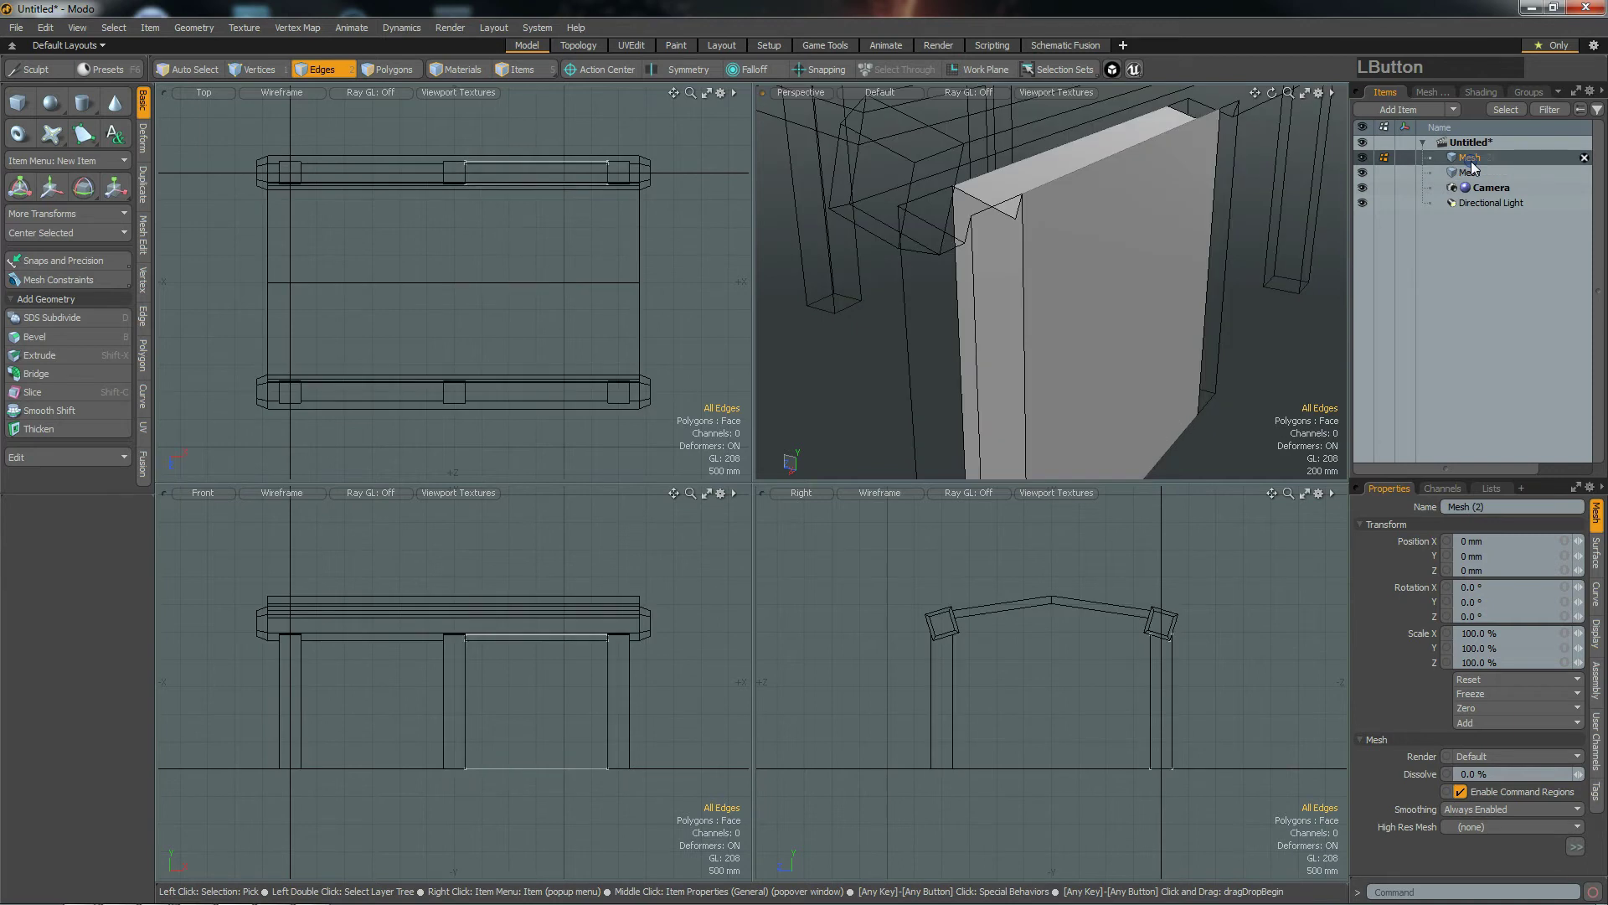
key("Delete")
left_click(1470, 159)
Step: Add a new mesh item and draw a flat cube primitive on the middle post, about 1.84 m high and 170 mm deep
mouse_move(1270, 244)
left_mouse_down("alt")
mouse_move(1093, 310)
mouse_move(847, 316)
left_mouse_up("alt")
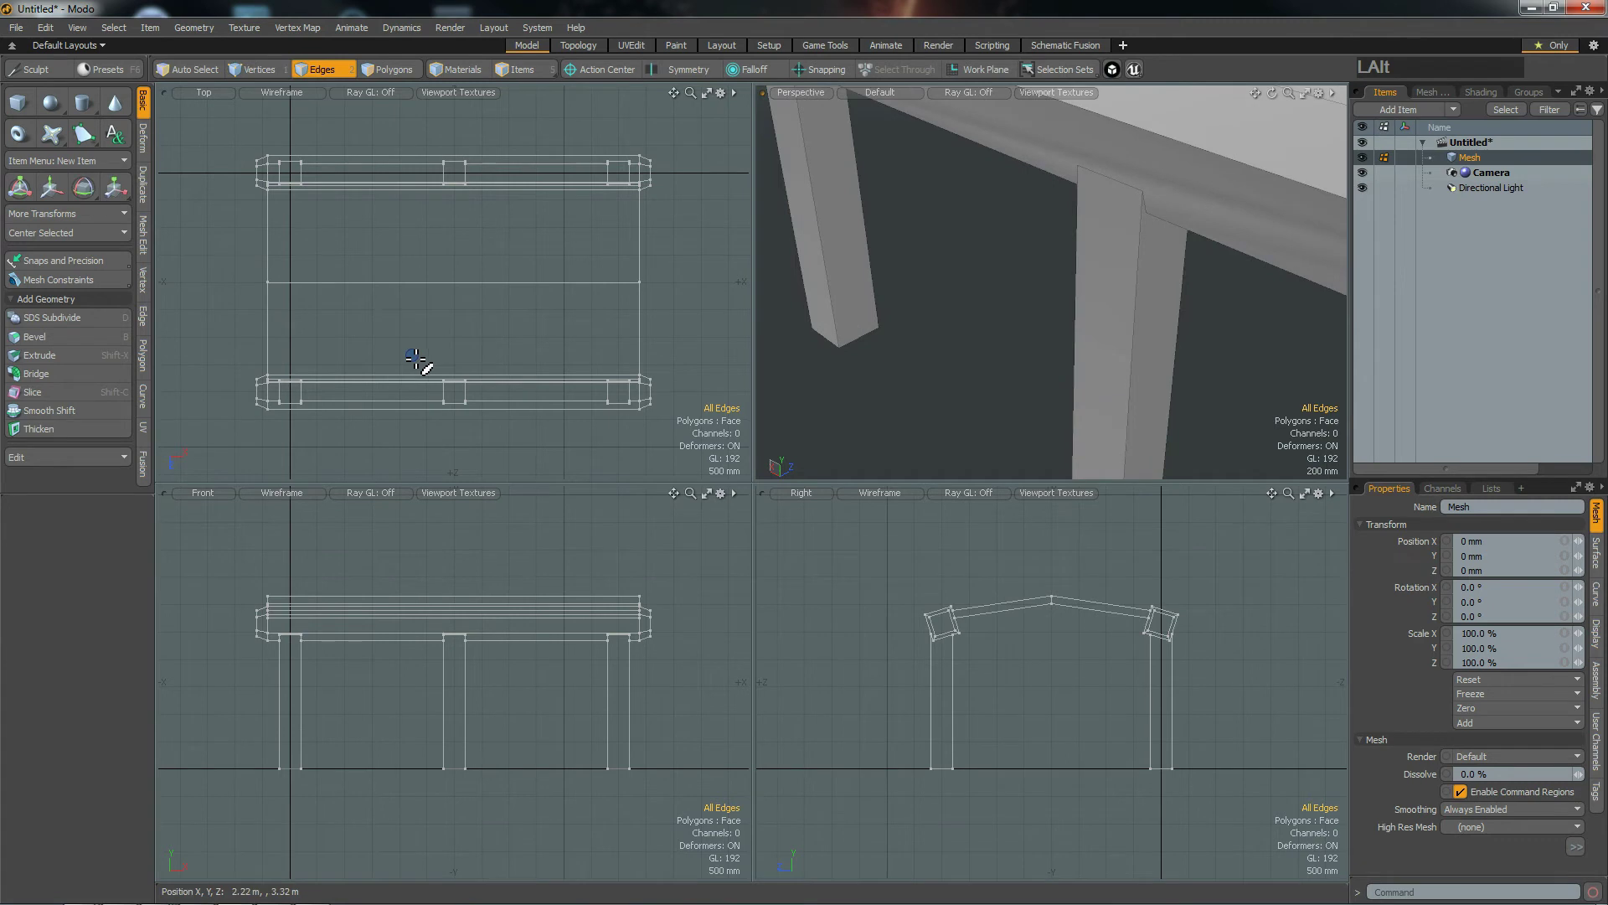
key("n")
left_click(20, 103)
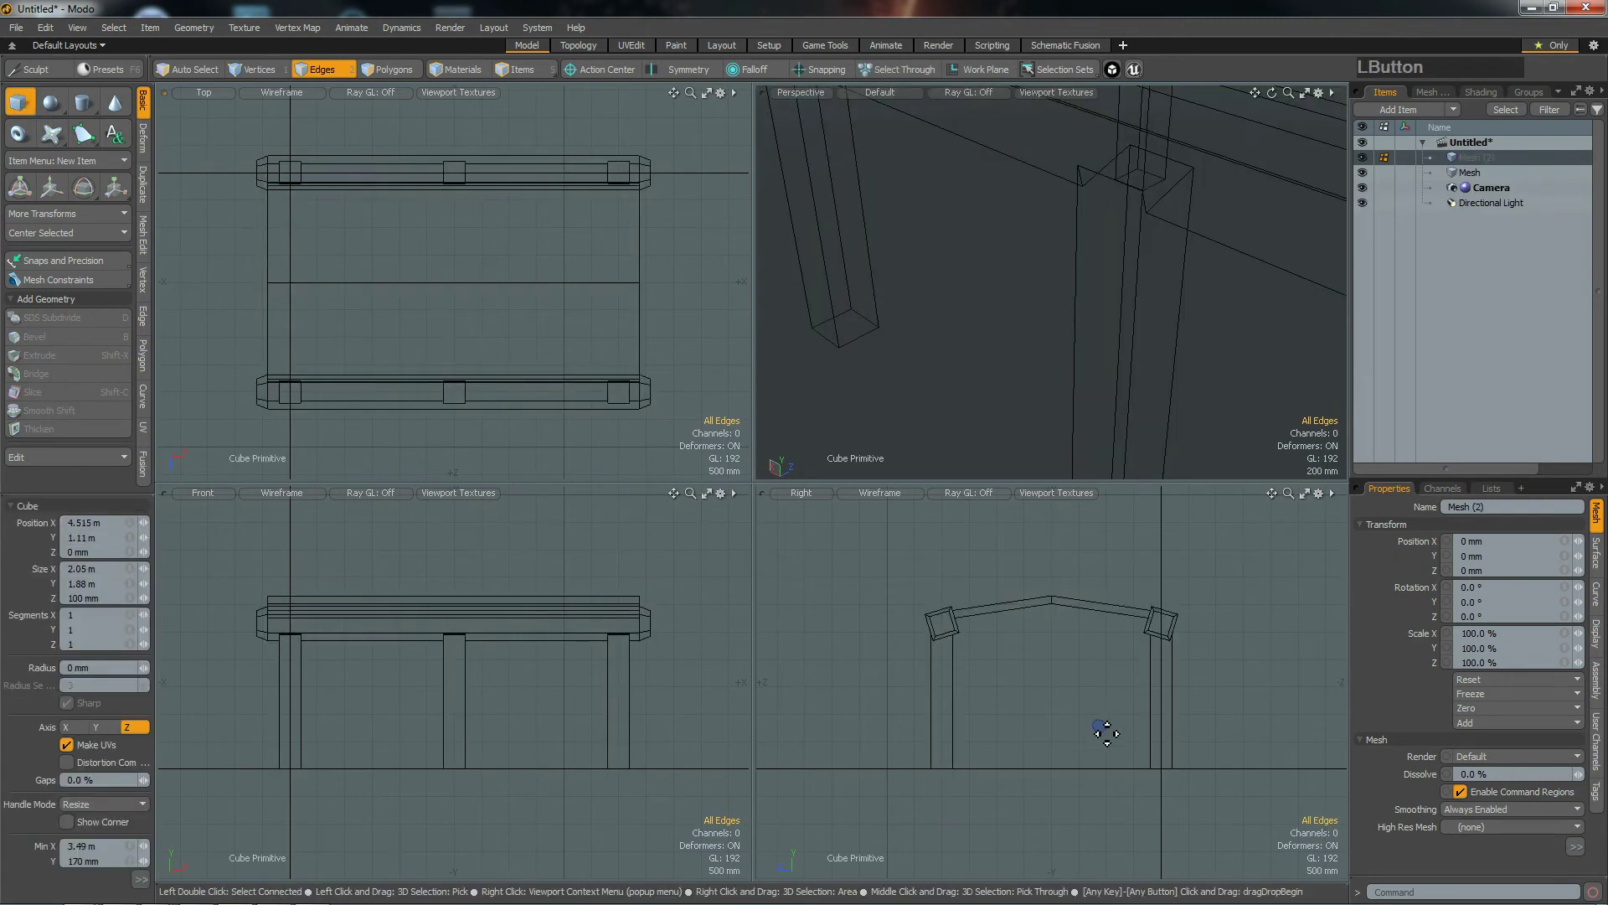
scroll(1235, 729, "up", 2)
left_click_drag(1210, 737, 1160, 732, "alt")
left_click_drag(1035, 614, 1049, 795)
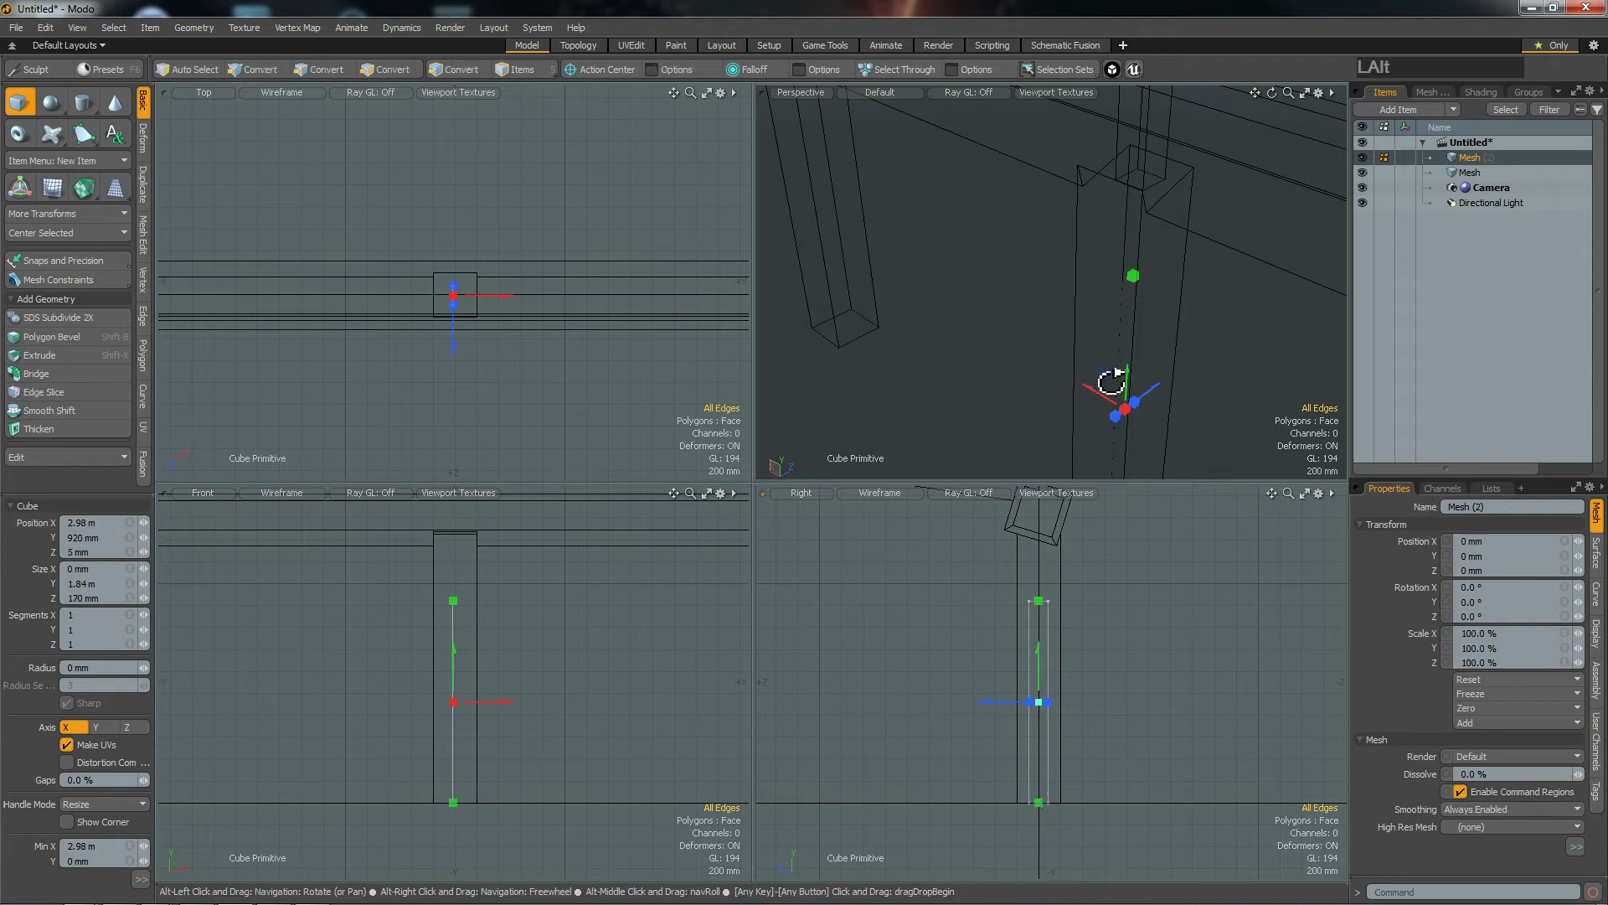
Step: Move the flat cube along X off the middle post to about 3.42 m
left_click_drag(538, 403, 538, 445, "alt")
scroll(556, 412, "down", 3)
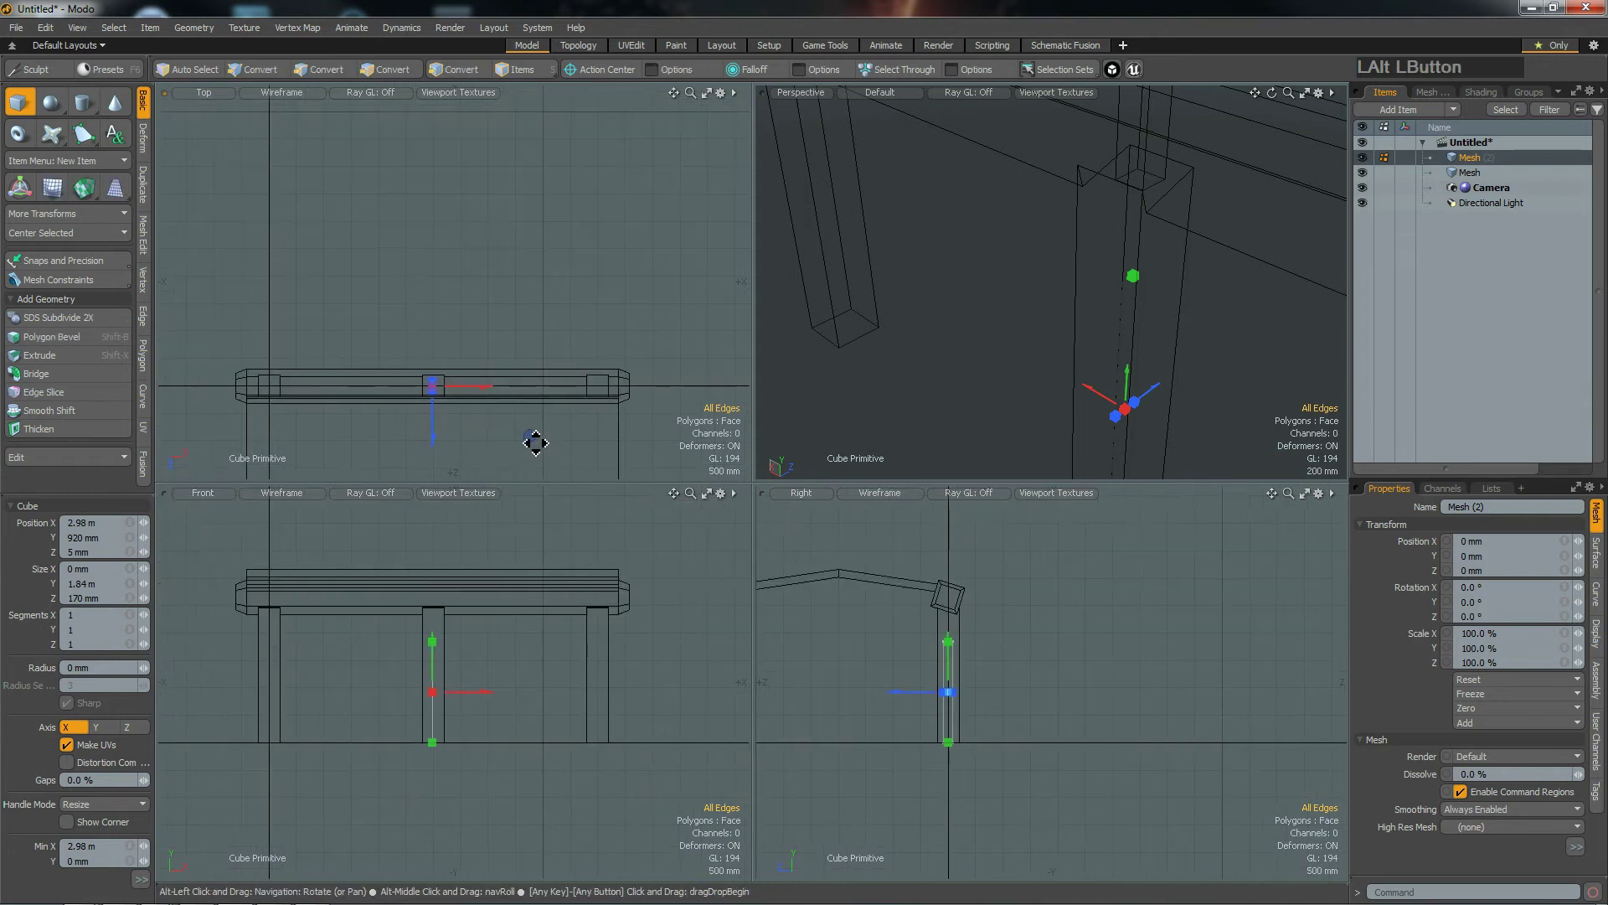
left_click_drag(478, 388, 497, 388)
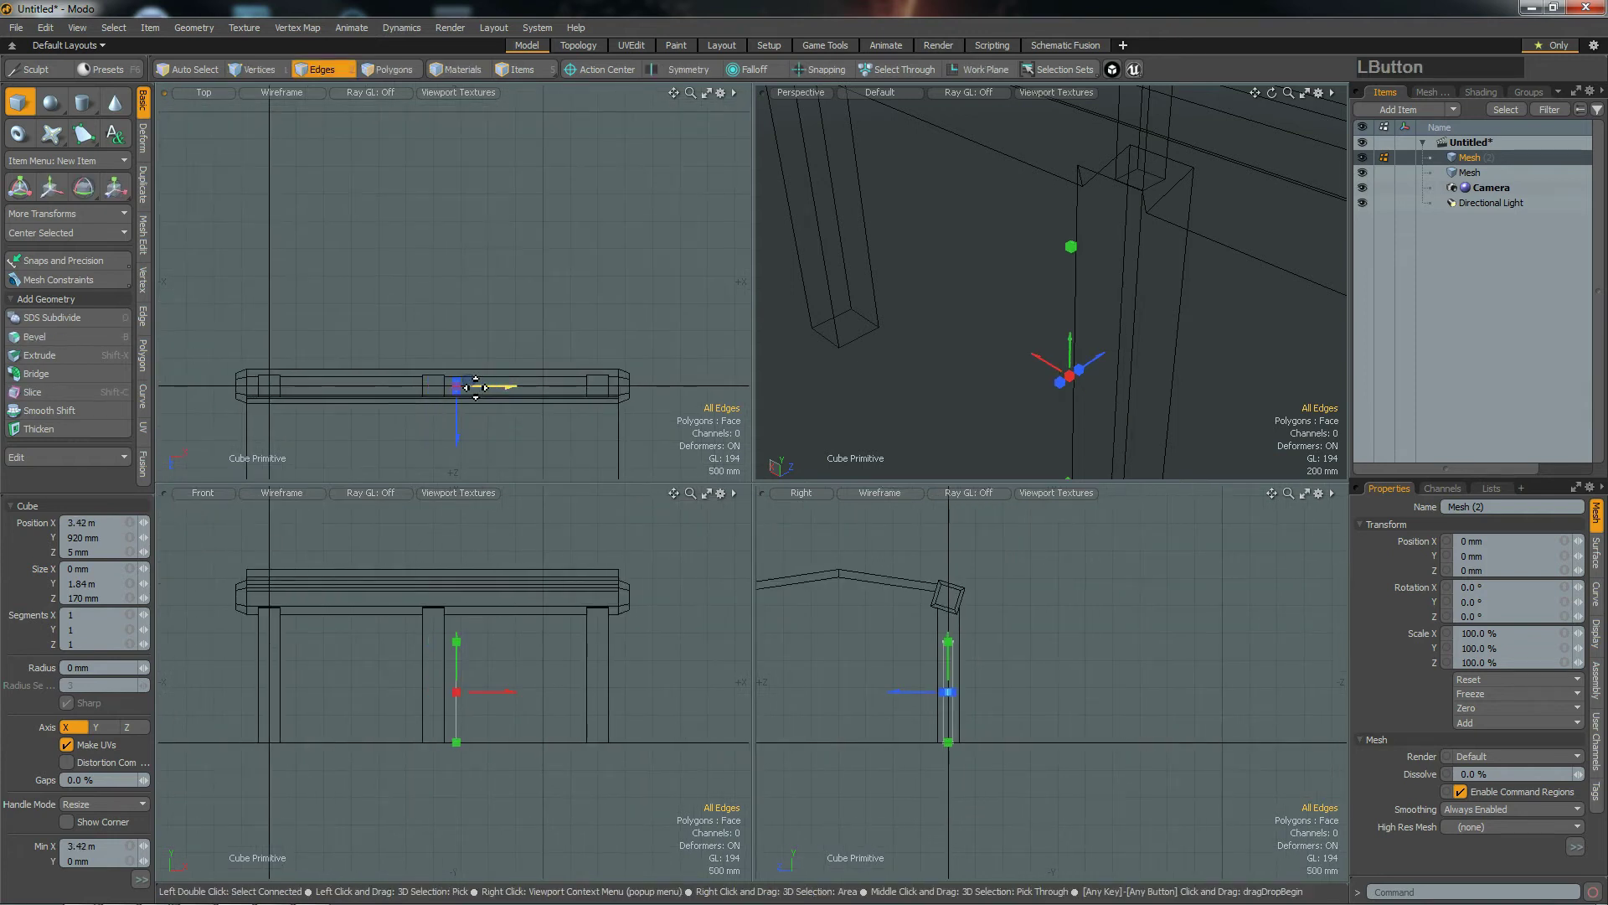
Step: Stretch the cube along X to span the gap between the middle and end posts, 2.59 m wide
scroll(474, 386, "up", 5)
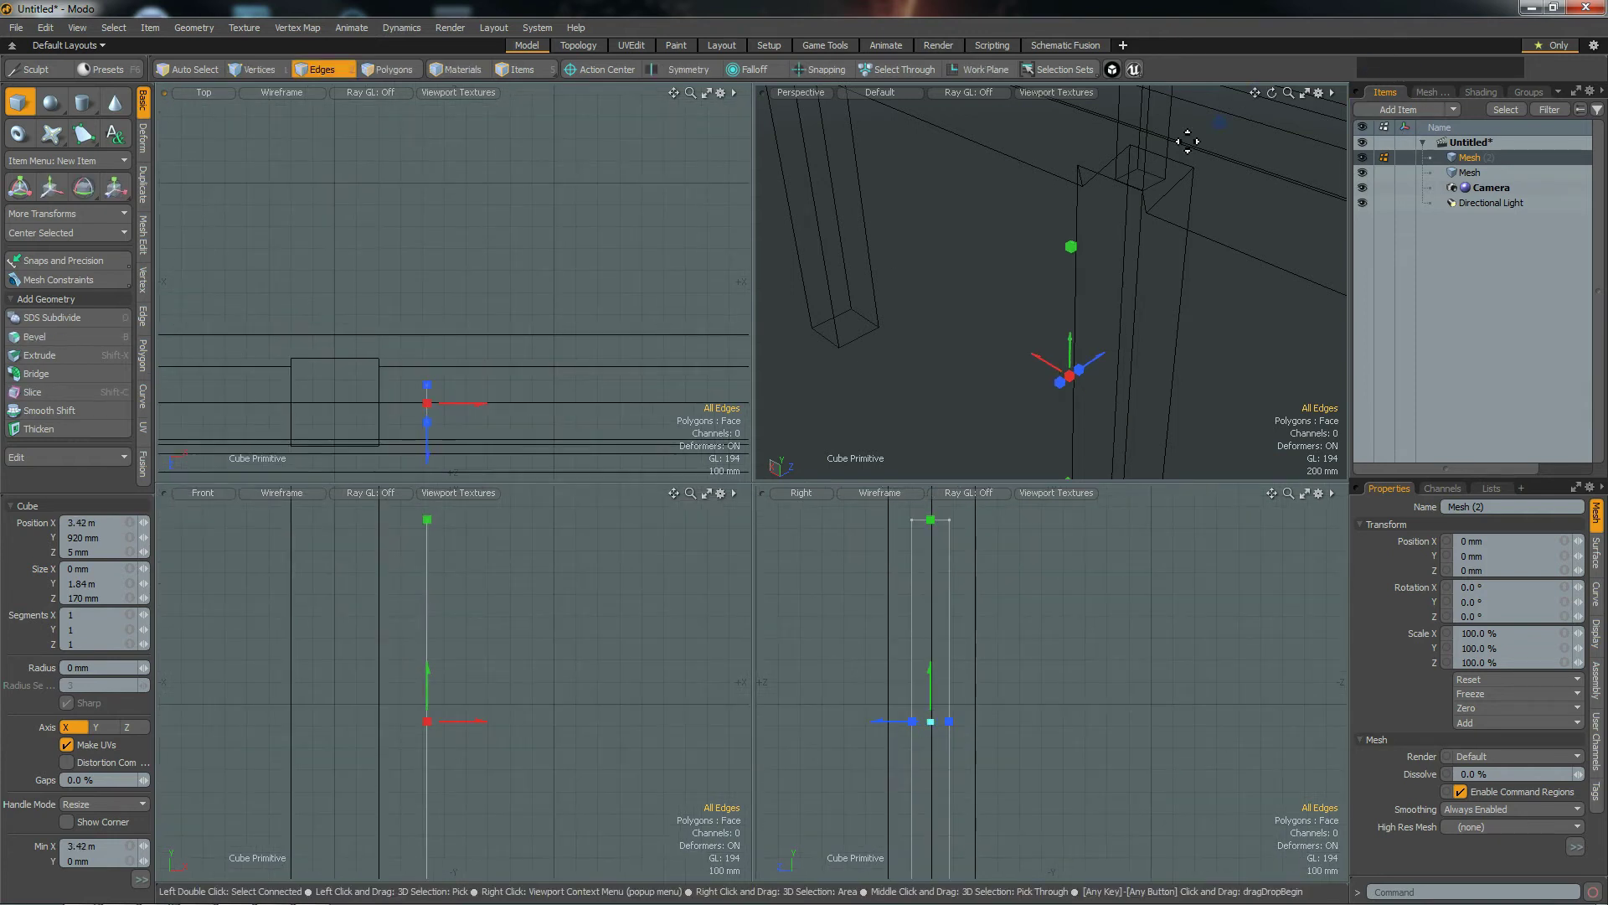
left_click_drag(429, 414, 688, 403)
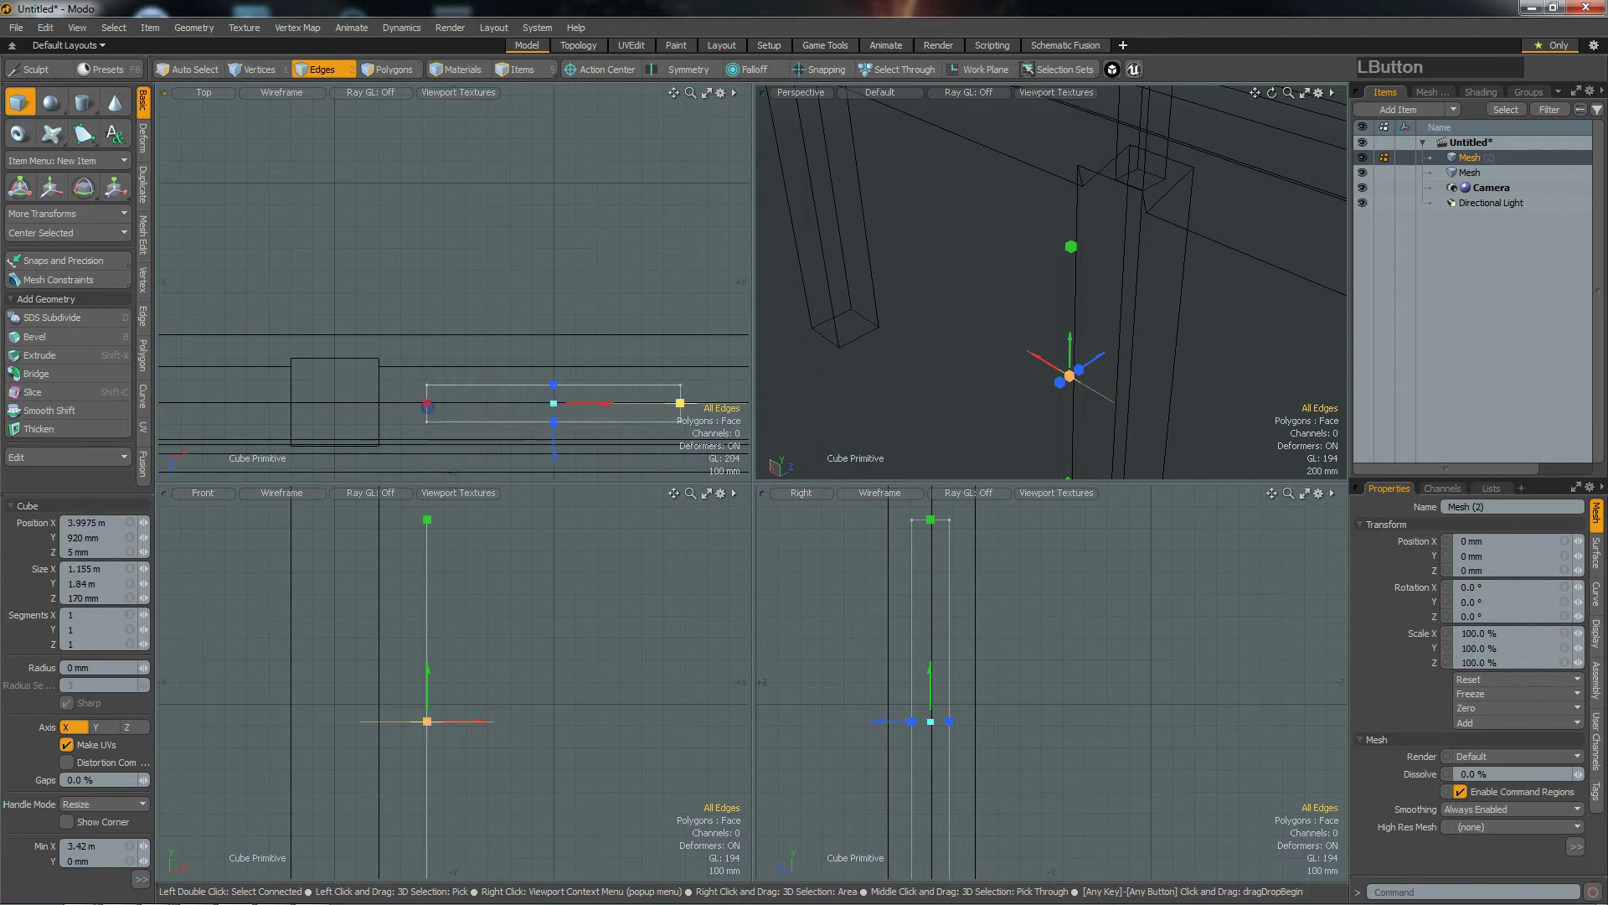
left_click_drag(428, 403, 379, 403)
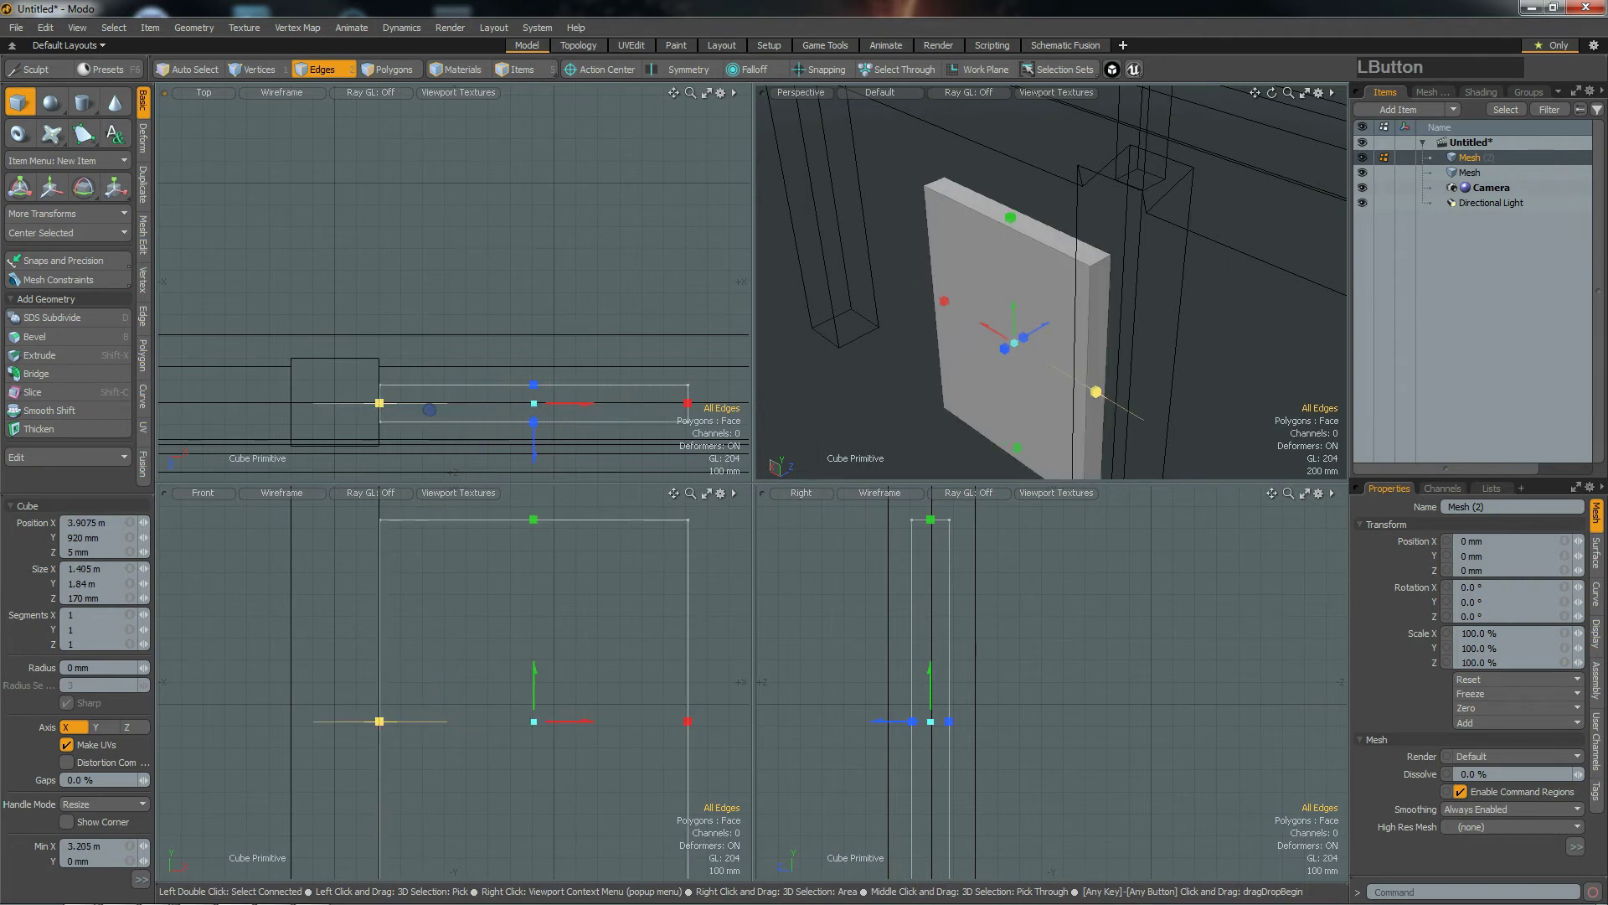
left_click_drag(611, 405, 405, 363, "alt")
left_click_drag(603, 397, 489, 397, "alt")
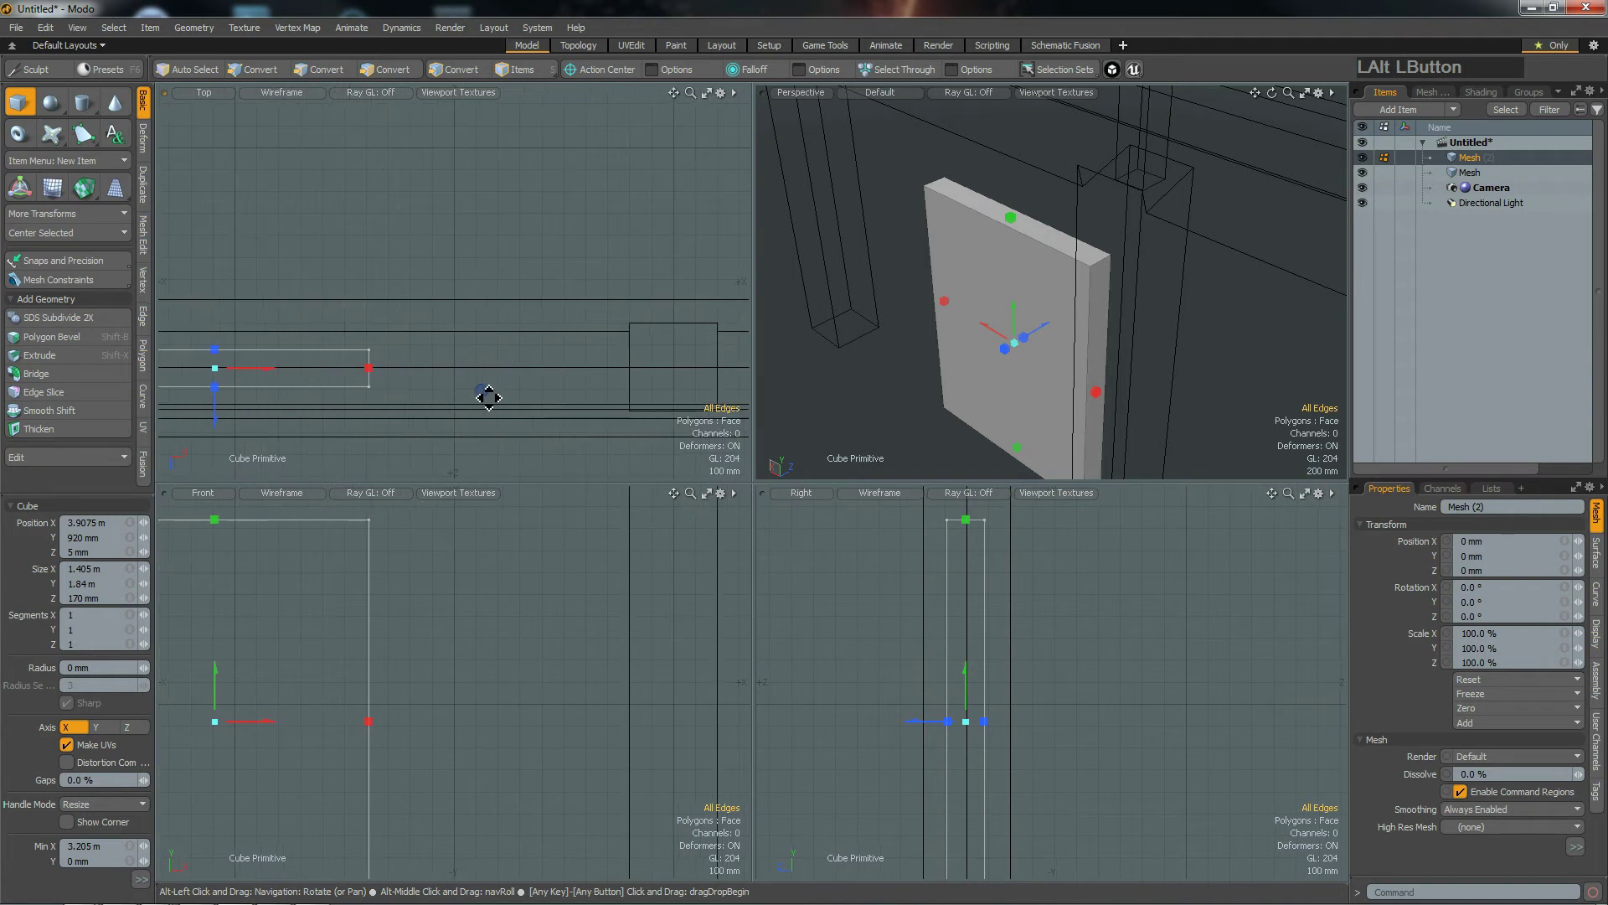
left_click_drag(506, 367, 628, 368)
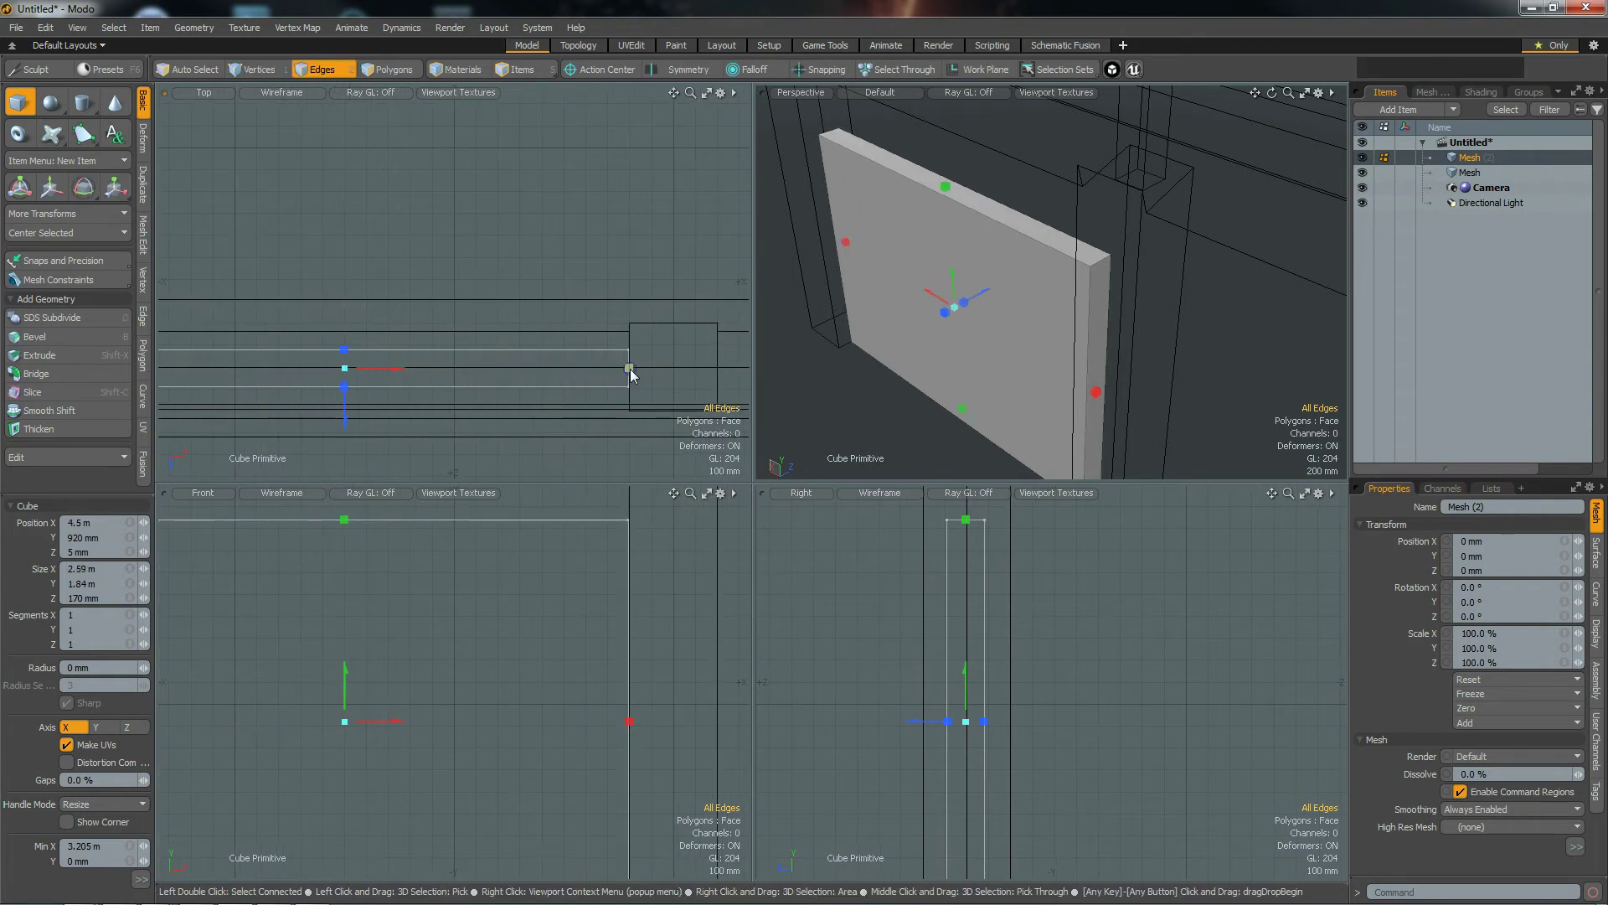
left_click_drag(658, 542, 574, 720, "alt")
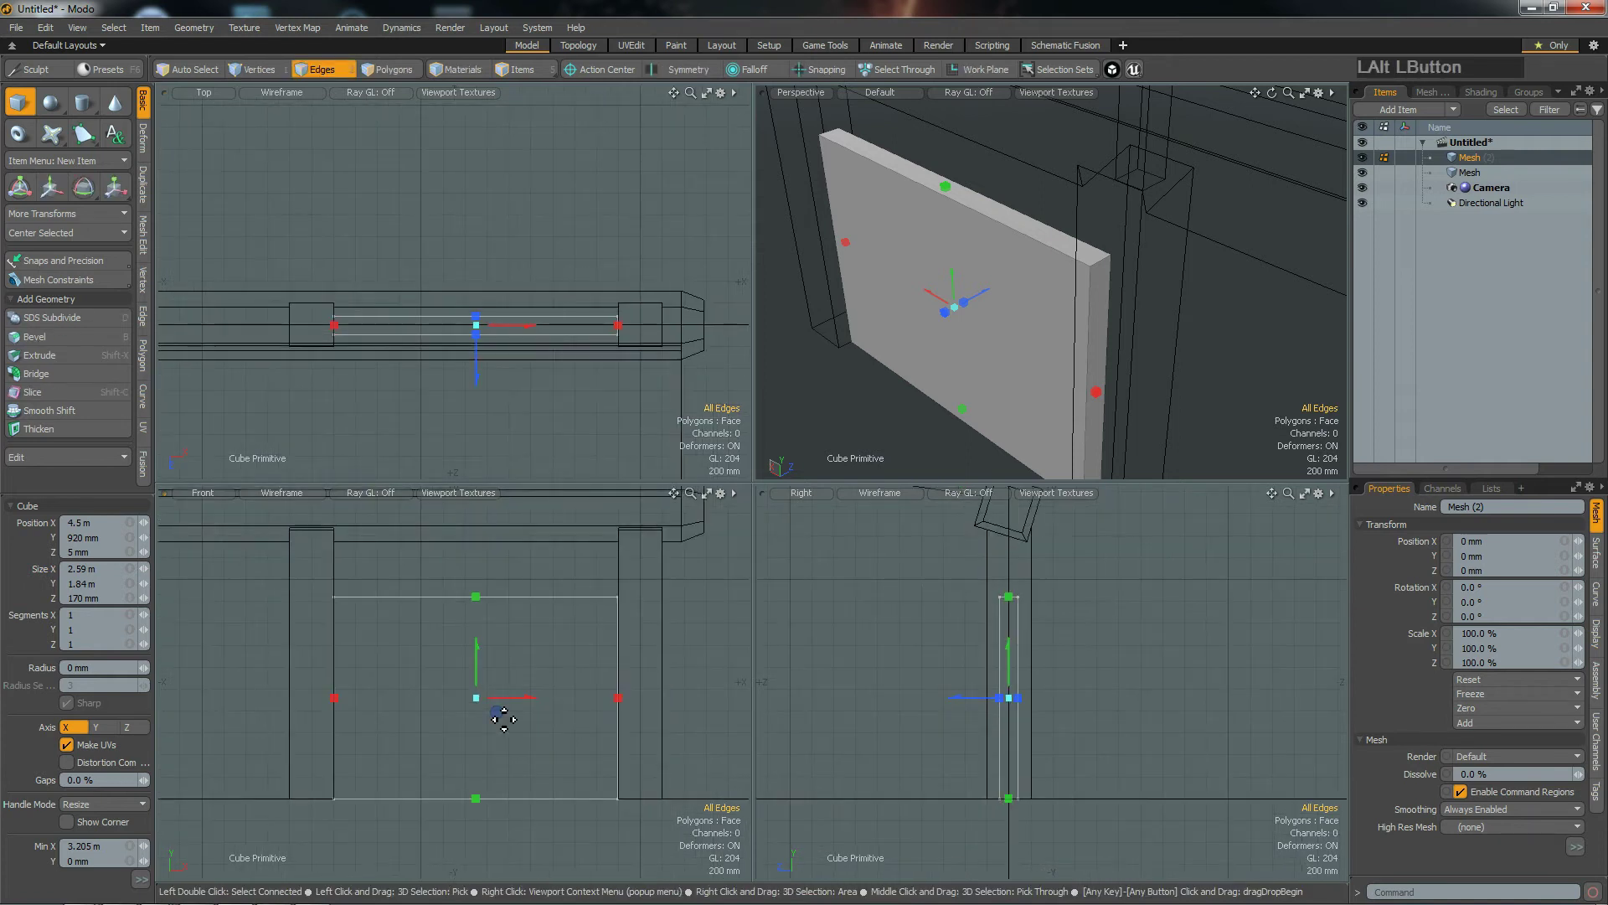
Step: Raise the cube panel's height to 2.17 m, and scale it to 95.5% in X and Y
left_click_drag(480, 596, 476, 559)
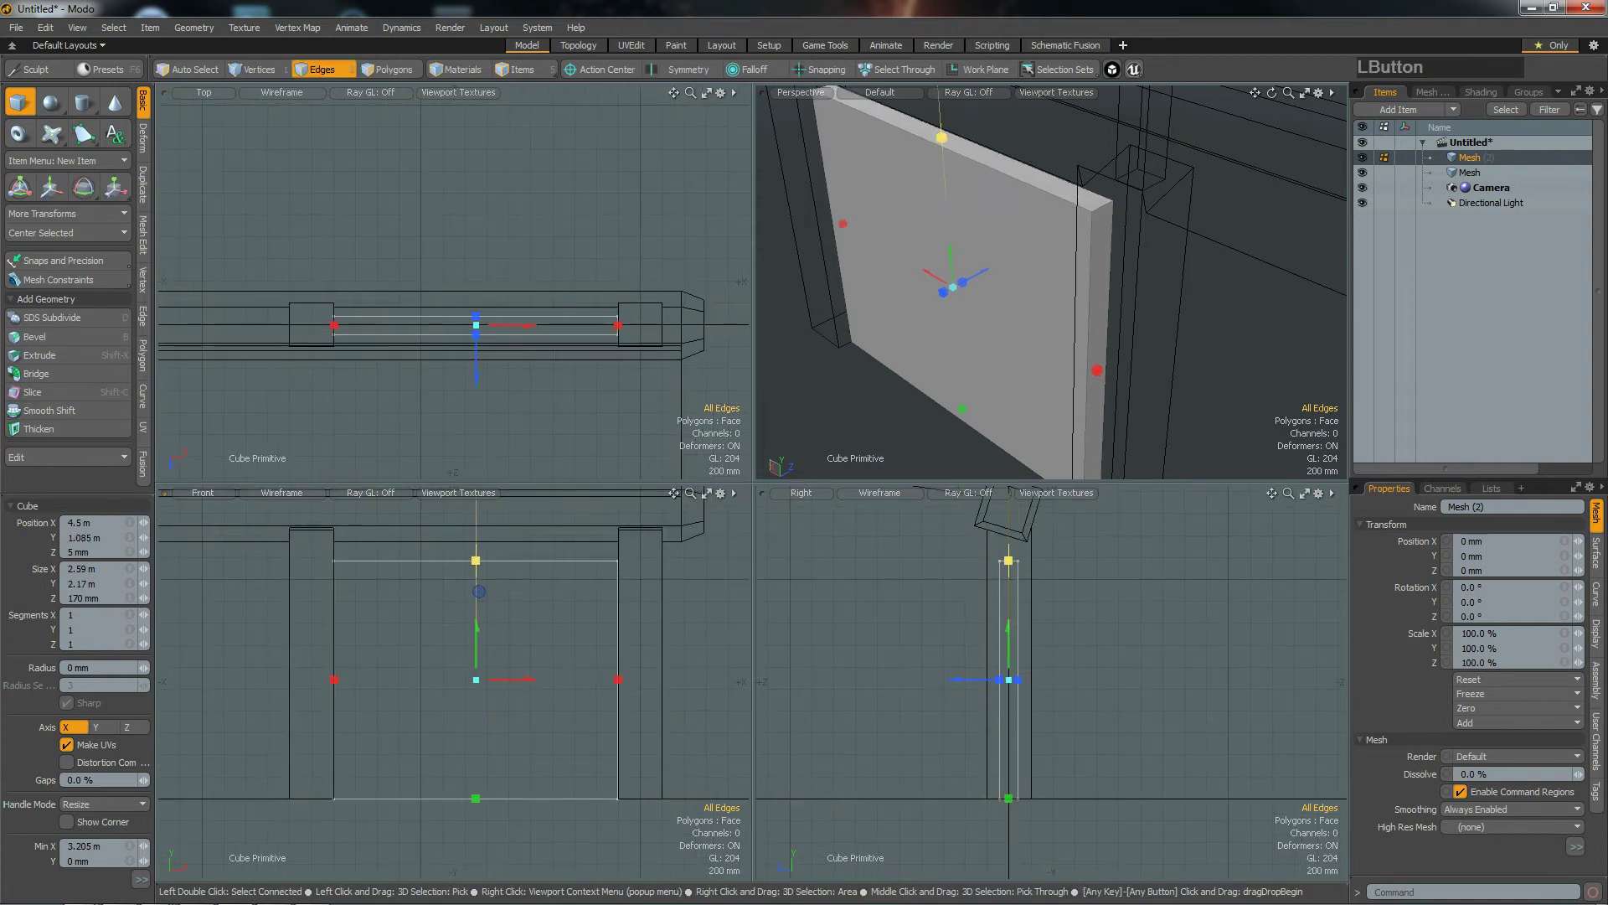
key("r")
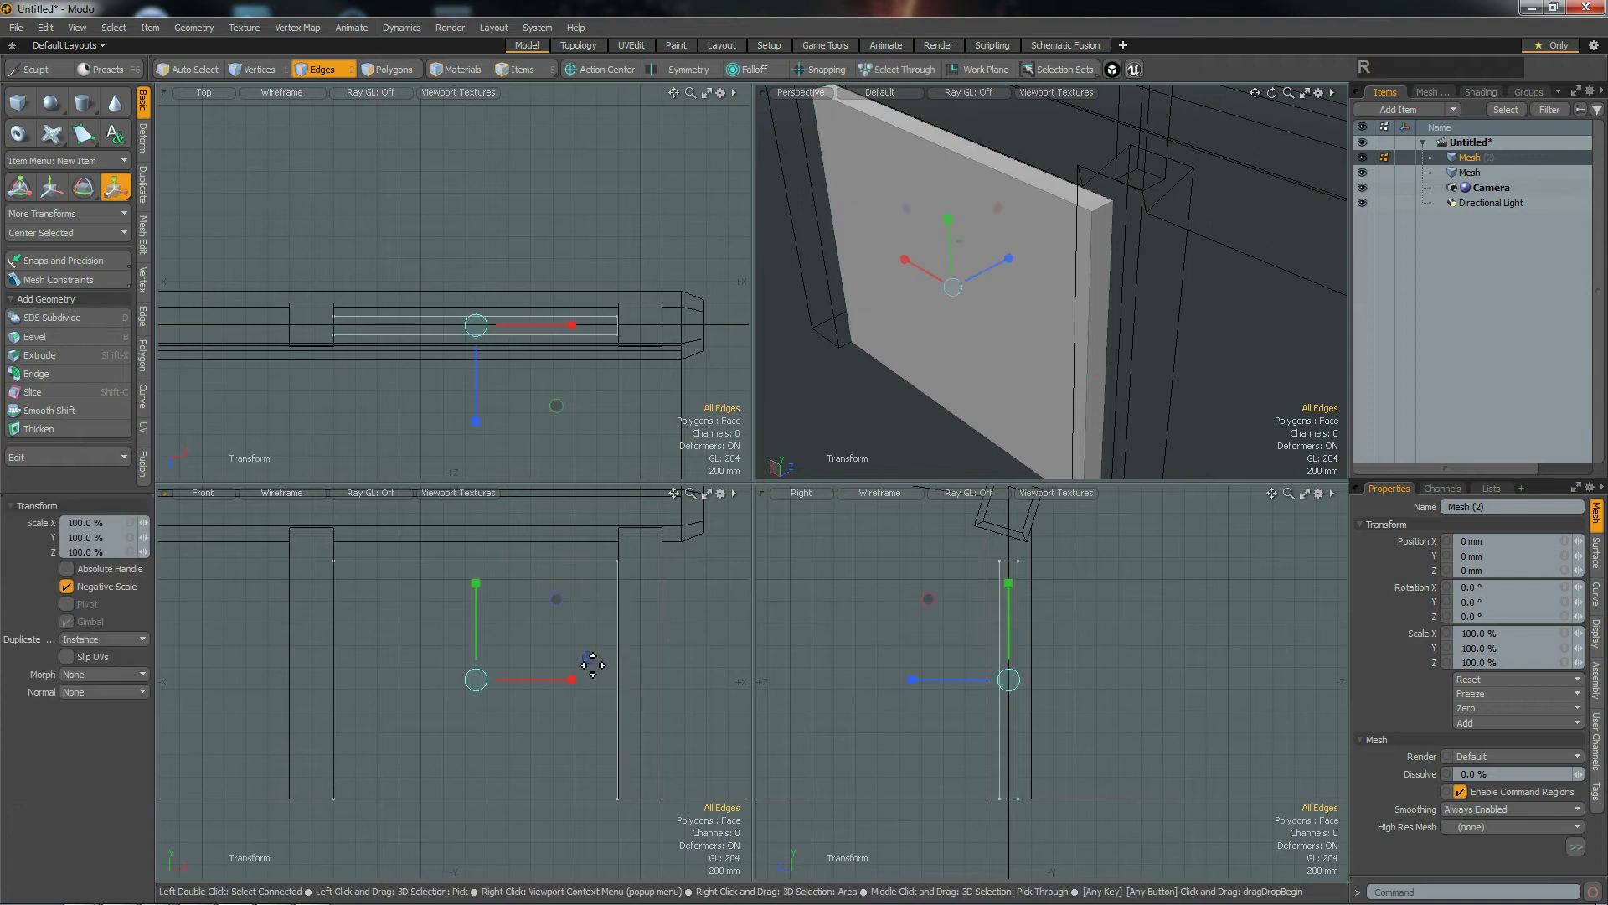
left_click_drag(559, 604, 559, 605)
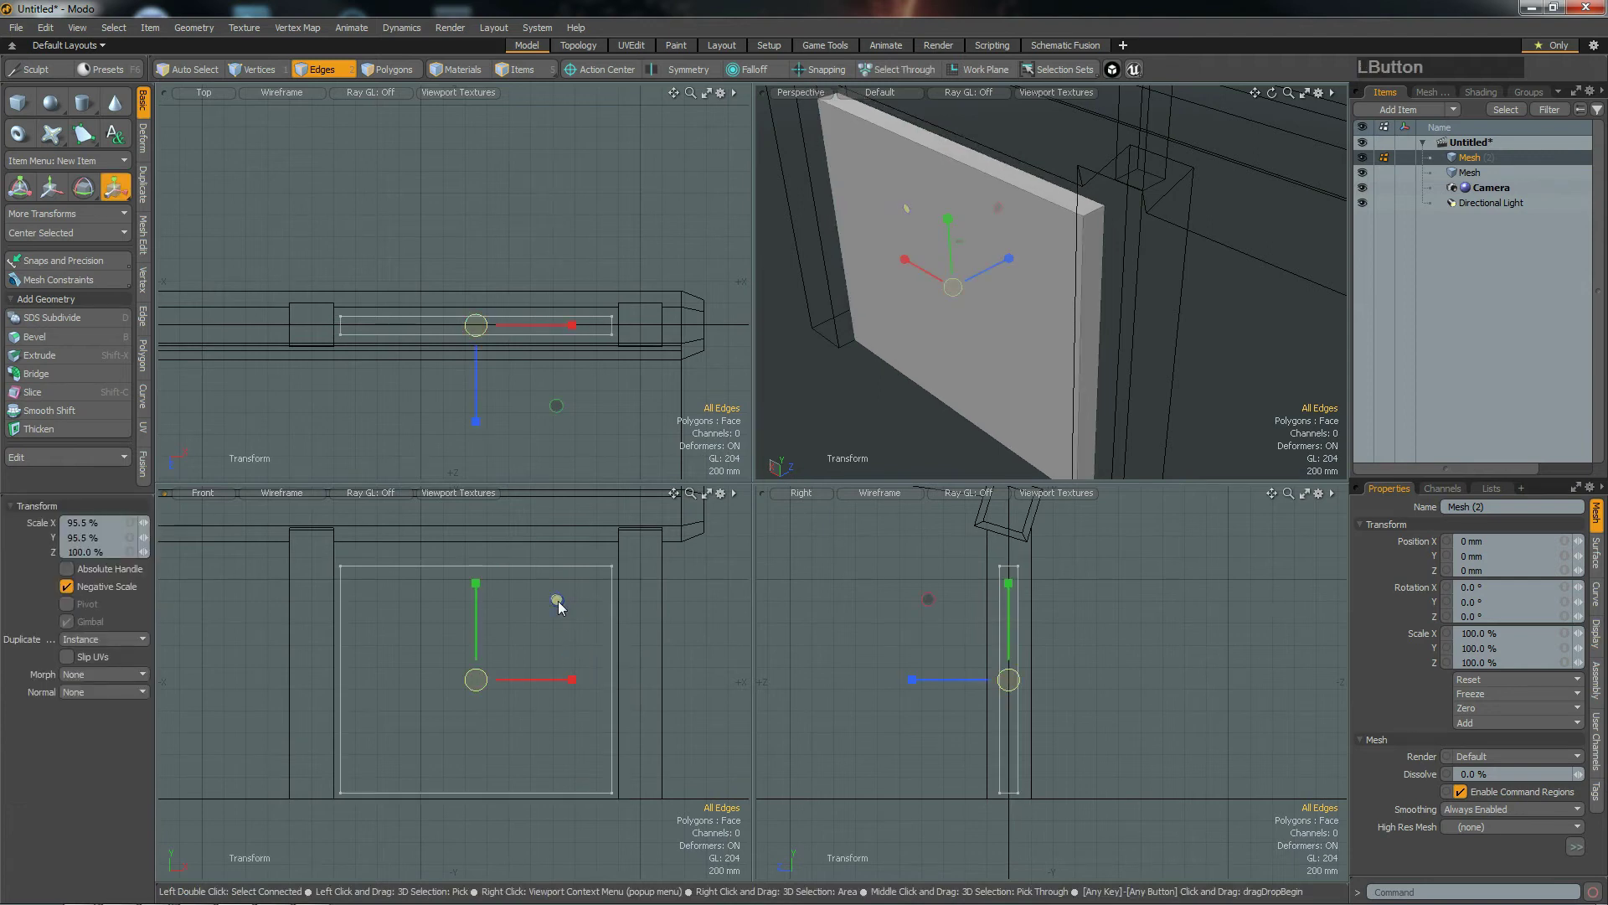
Step: Set the mesh constraint mode to Background and scale the panel along X to 117.5% against both posts
left_click(58, 279)
left_click(236, 294)
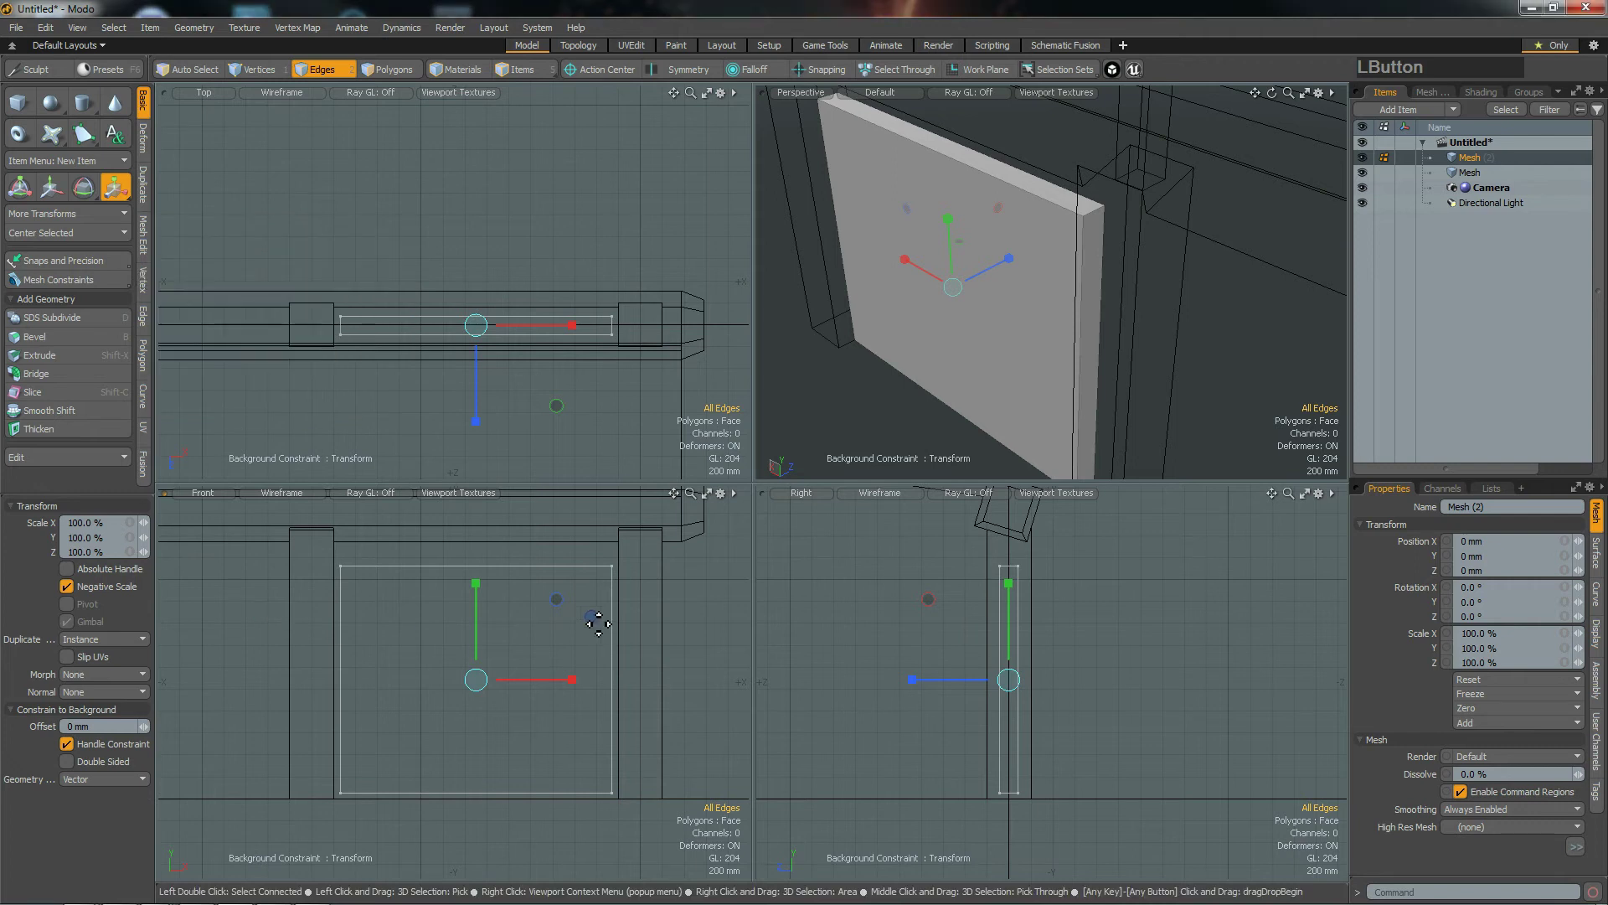
left_click_drag(572, 679, 588, 679)
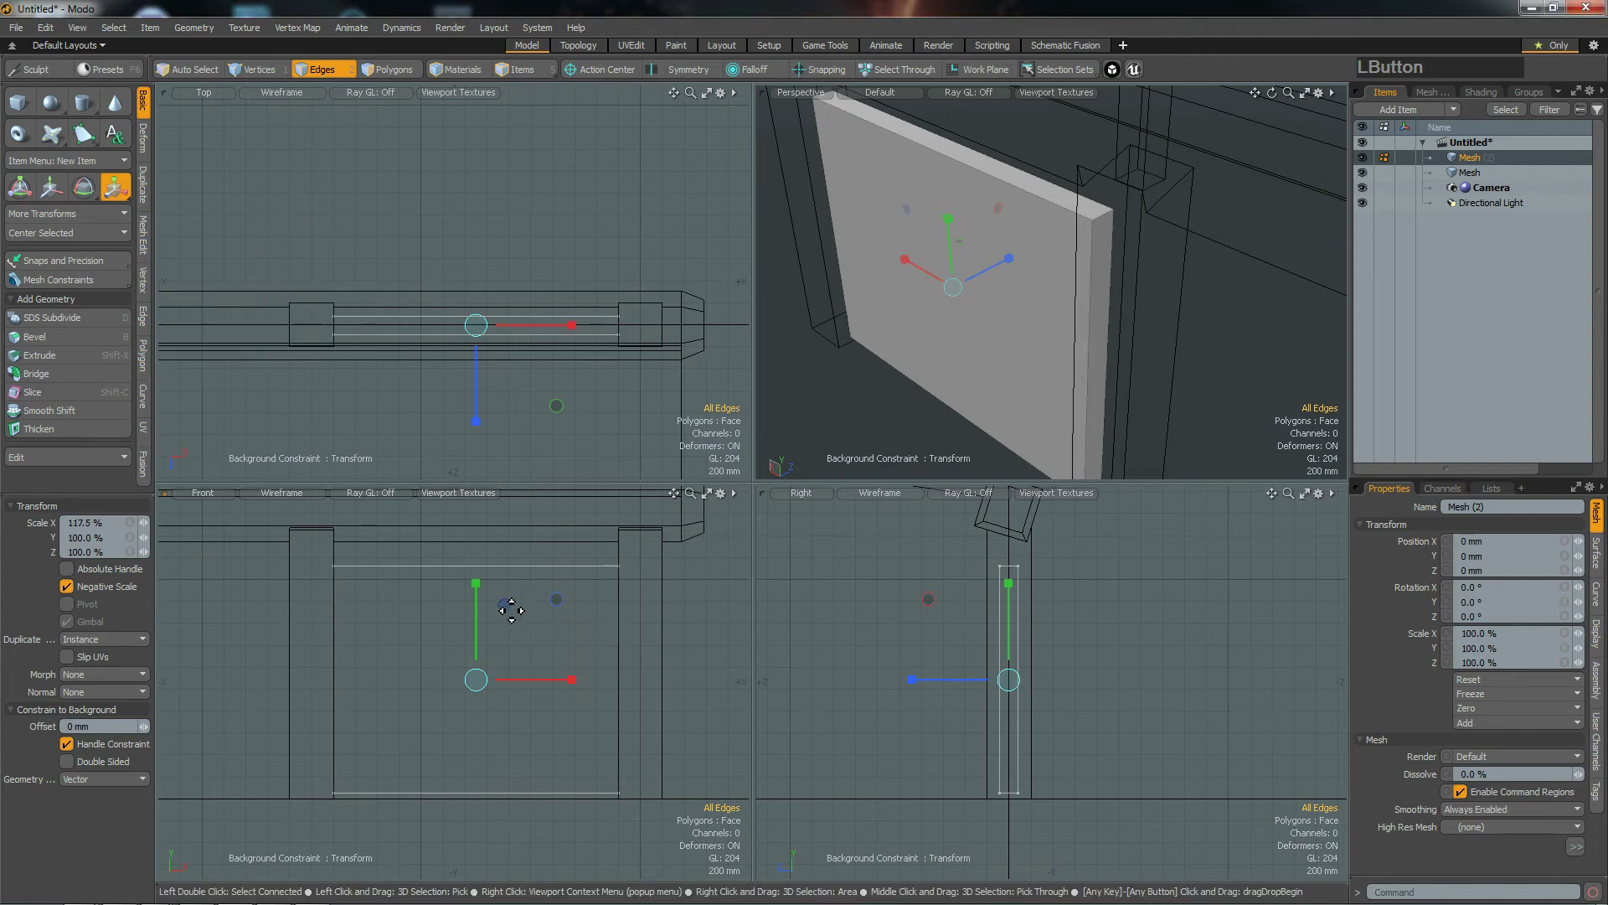
Step: Move the panel's four top vertices up about 324 mm onto the sloped underside of the roof beam
key("space")
key("1")
right_click_drag(963, 550, 1077, 608)
left_click_drag(1082, 649, 1081, 652, "alt")
scroll(1030, 664, "up", 5)
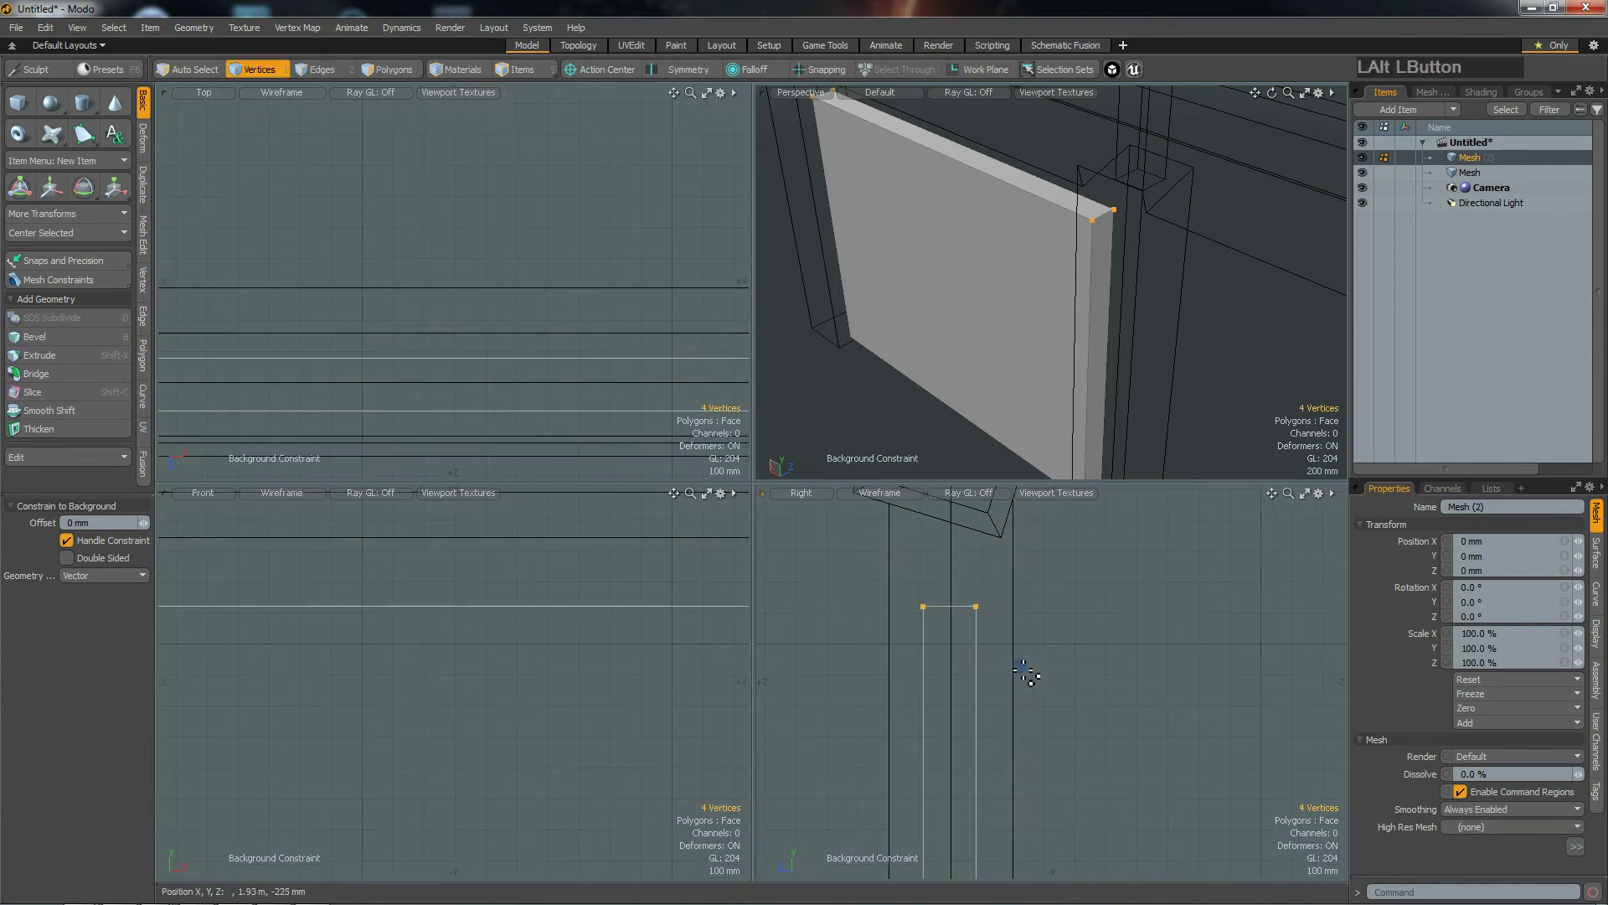
key("w")
left_click_drag(950, 548, 950, 449)
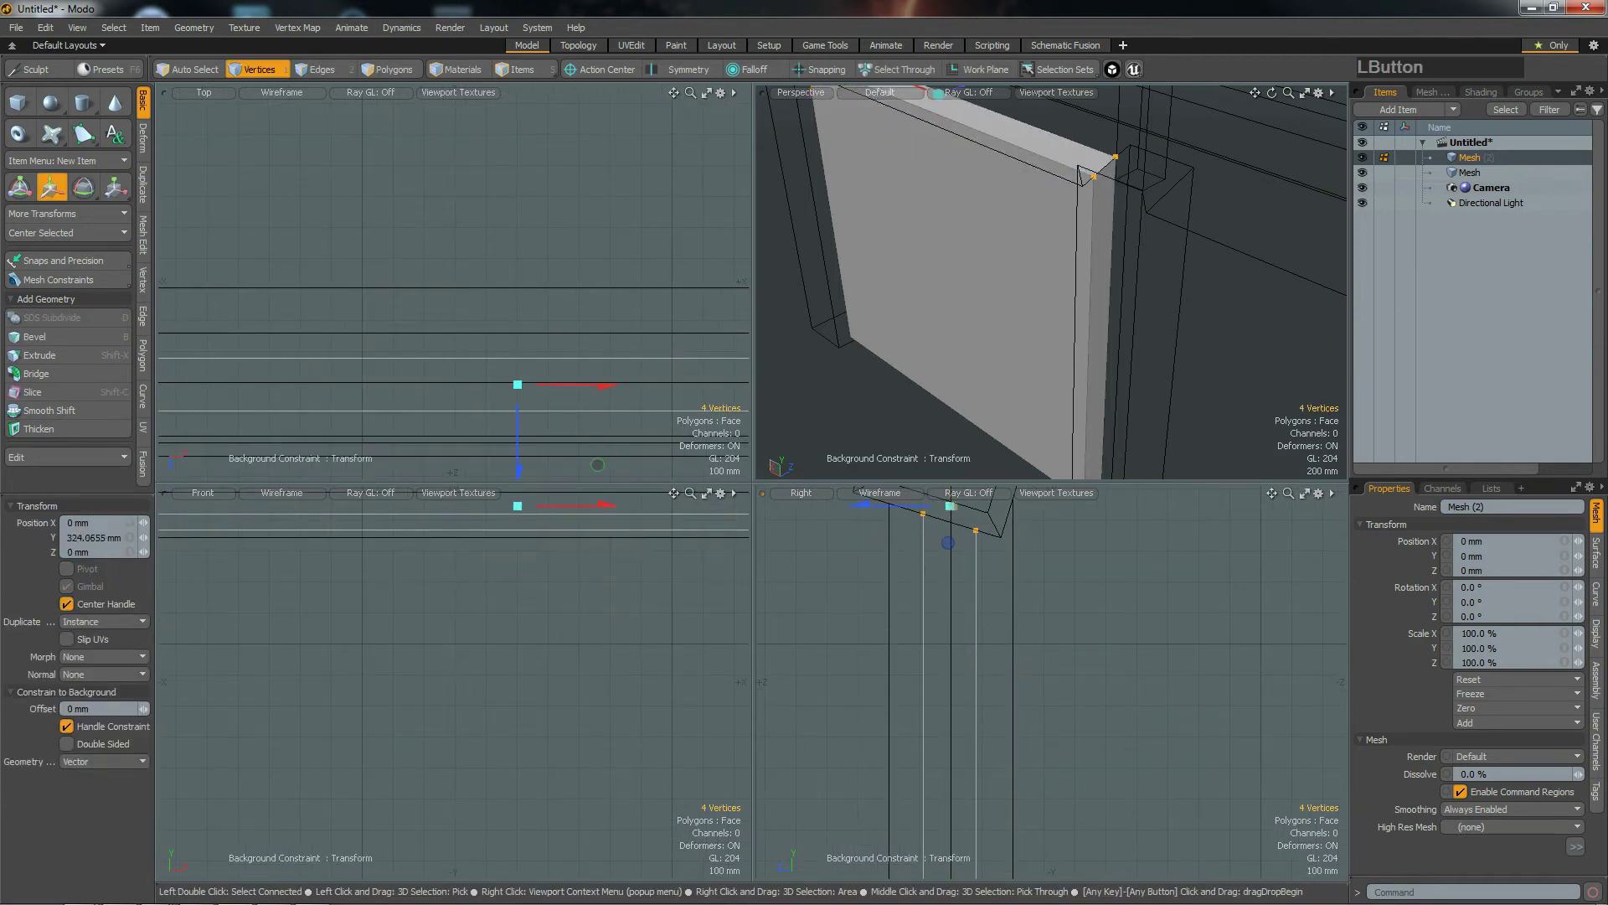
left_click_drag(1011, 559, 951, 668, "alt")
key("space")
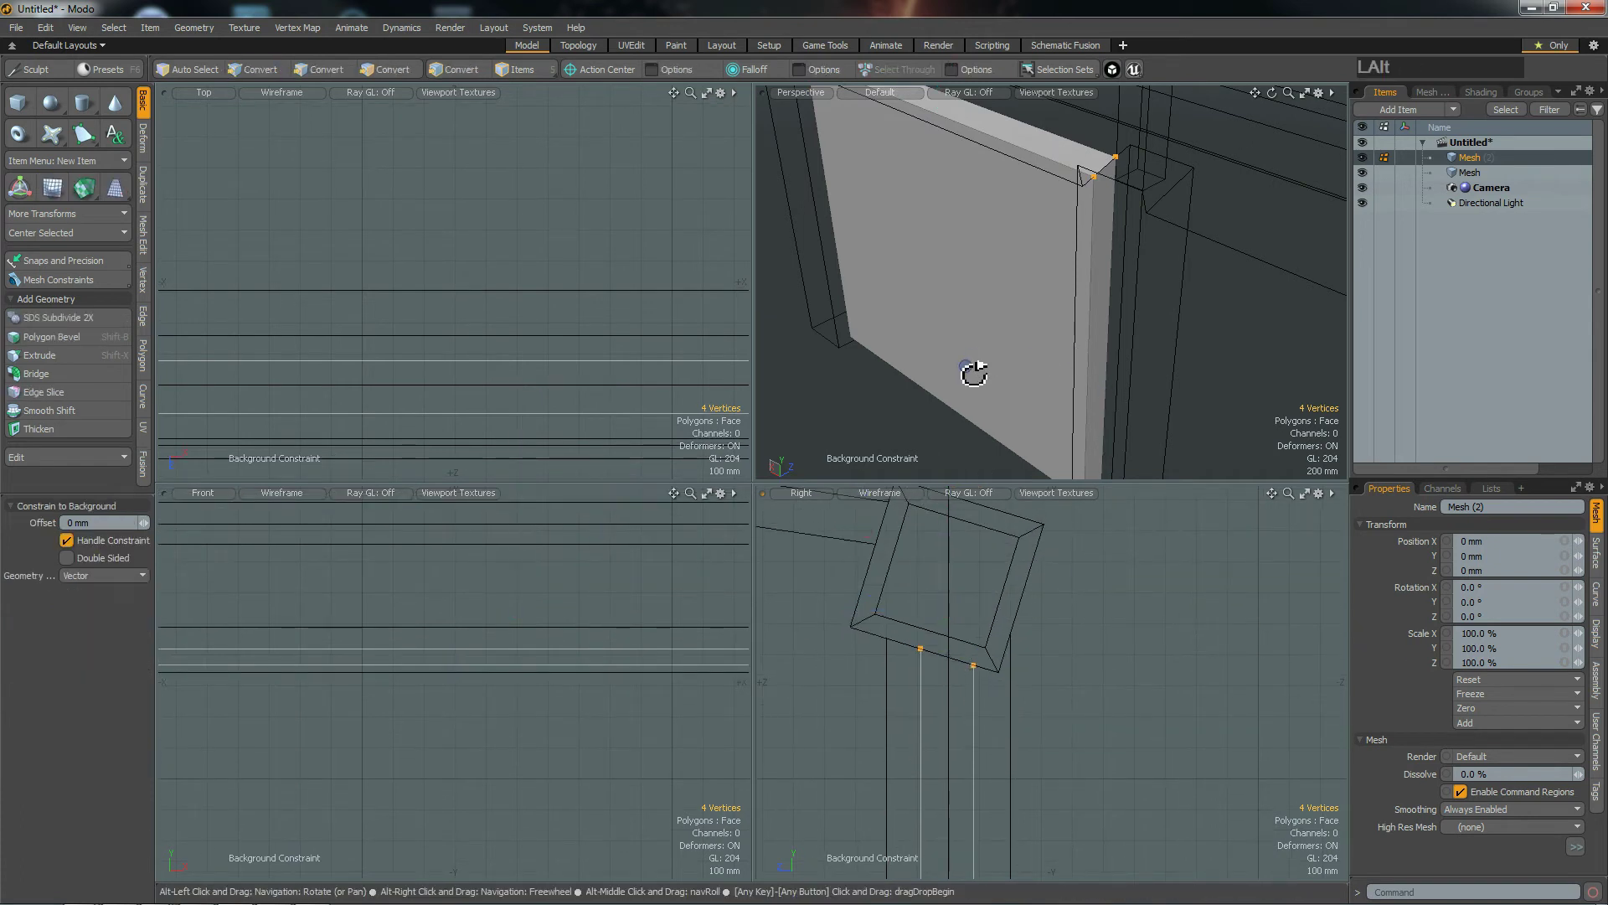
Step: Switch to polygon selection and set the mesh constraint mode back to (none)
left_click_drag(969, 369, 976, 391, "alt")
key("3")
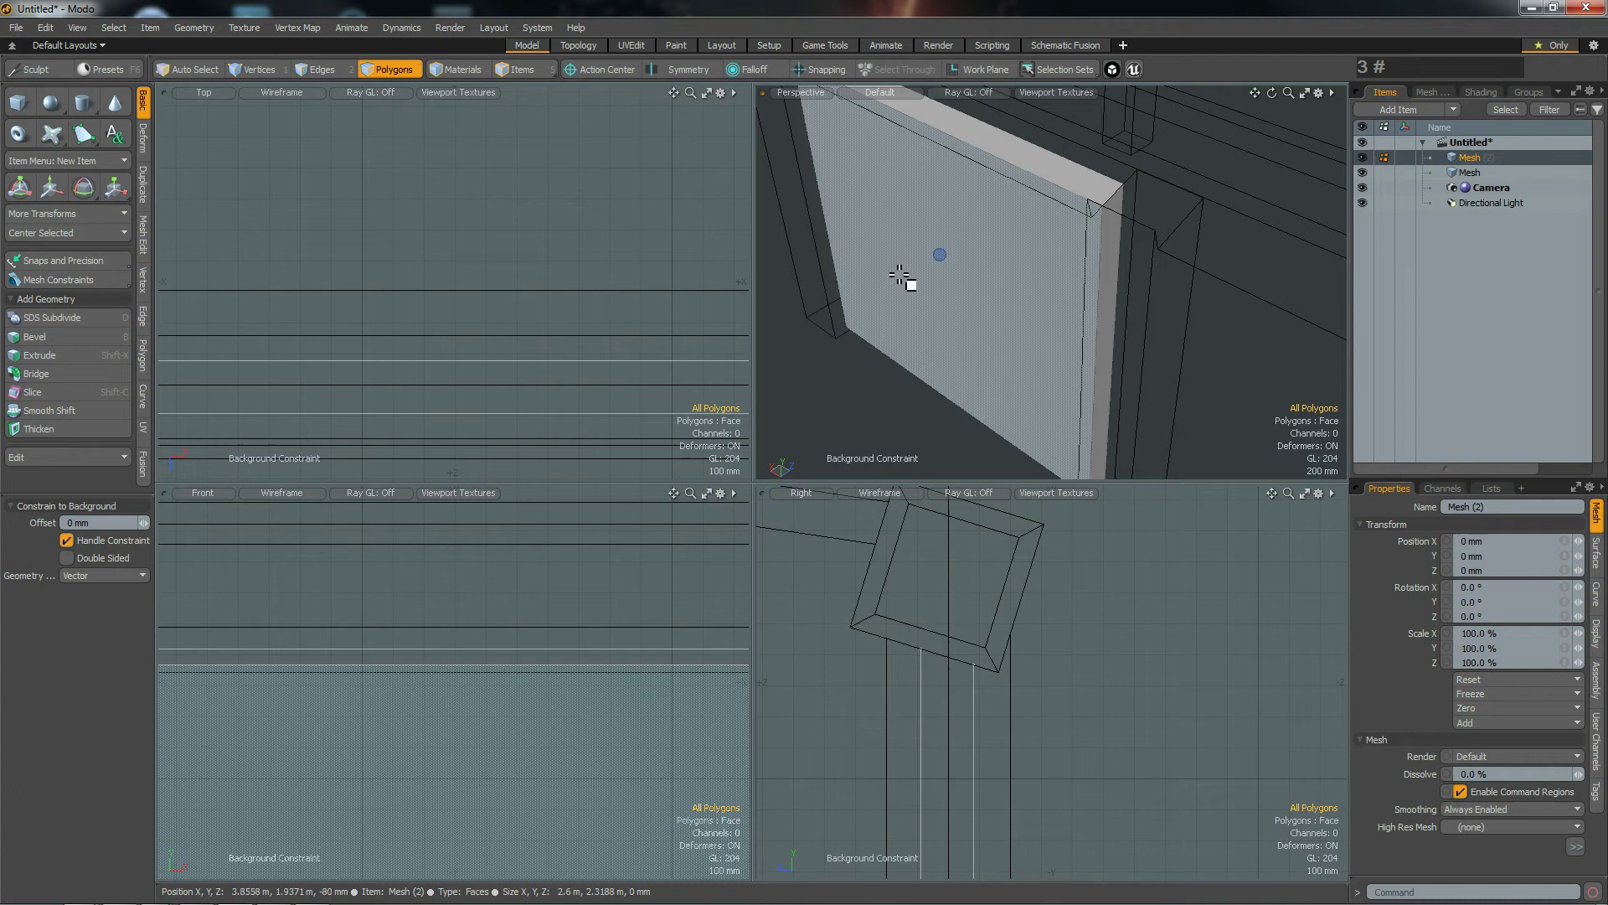
left_click(97, 237)
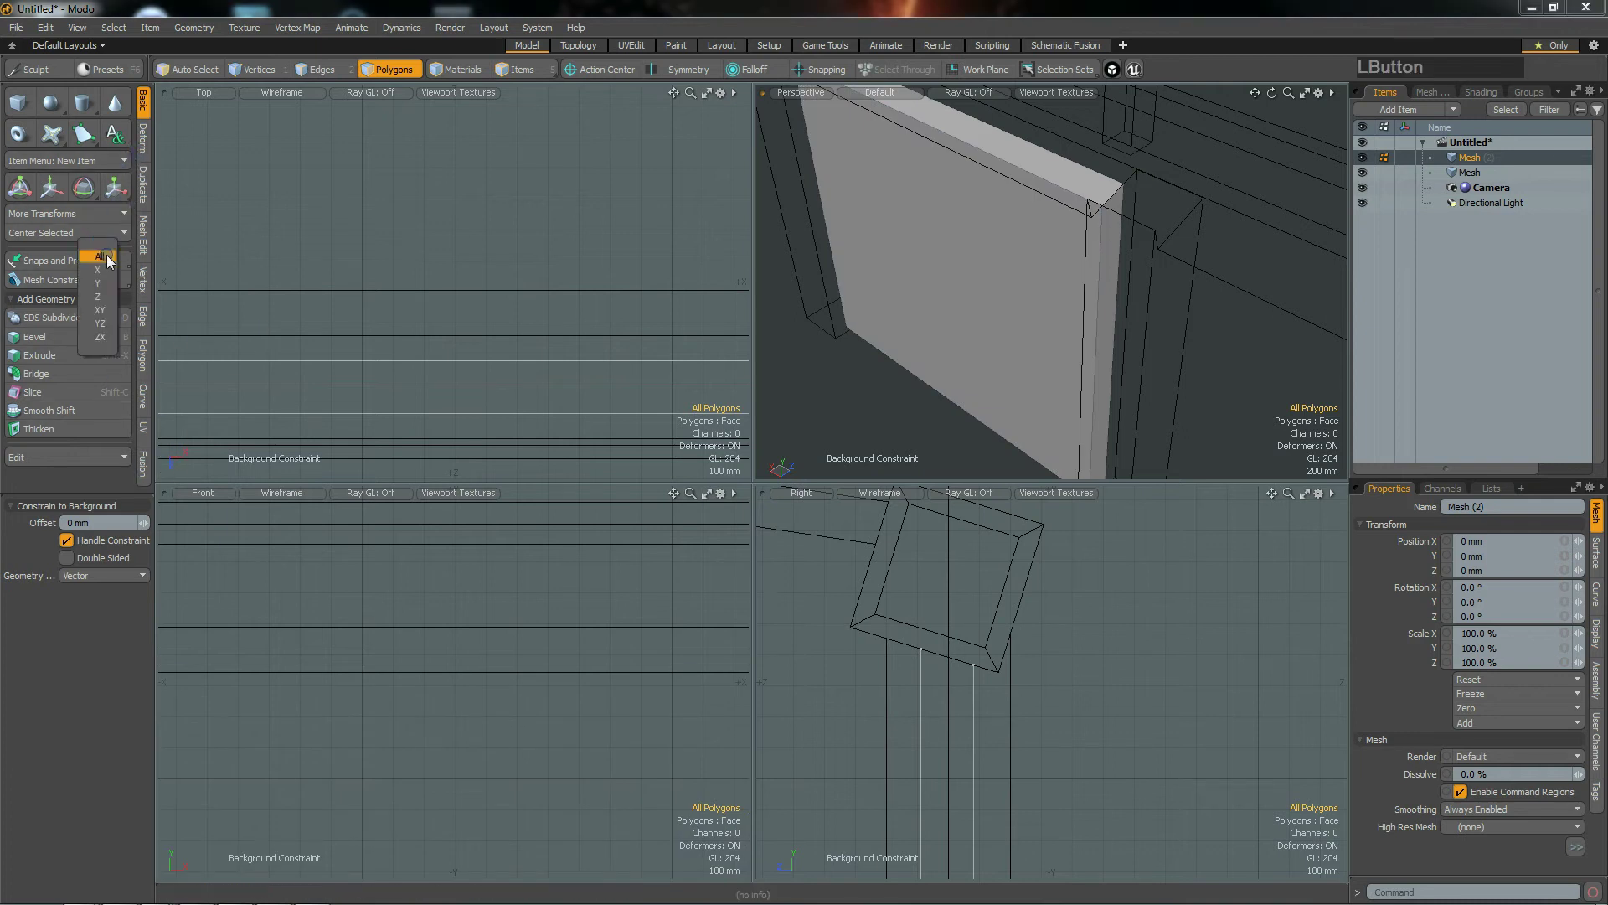
left_click(49, 282)
left_click(276, 309)
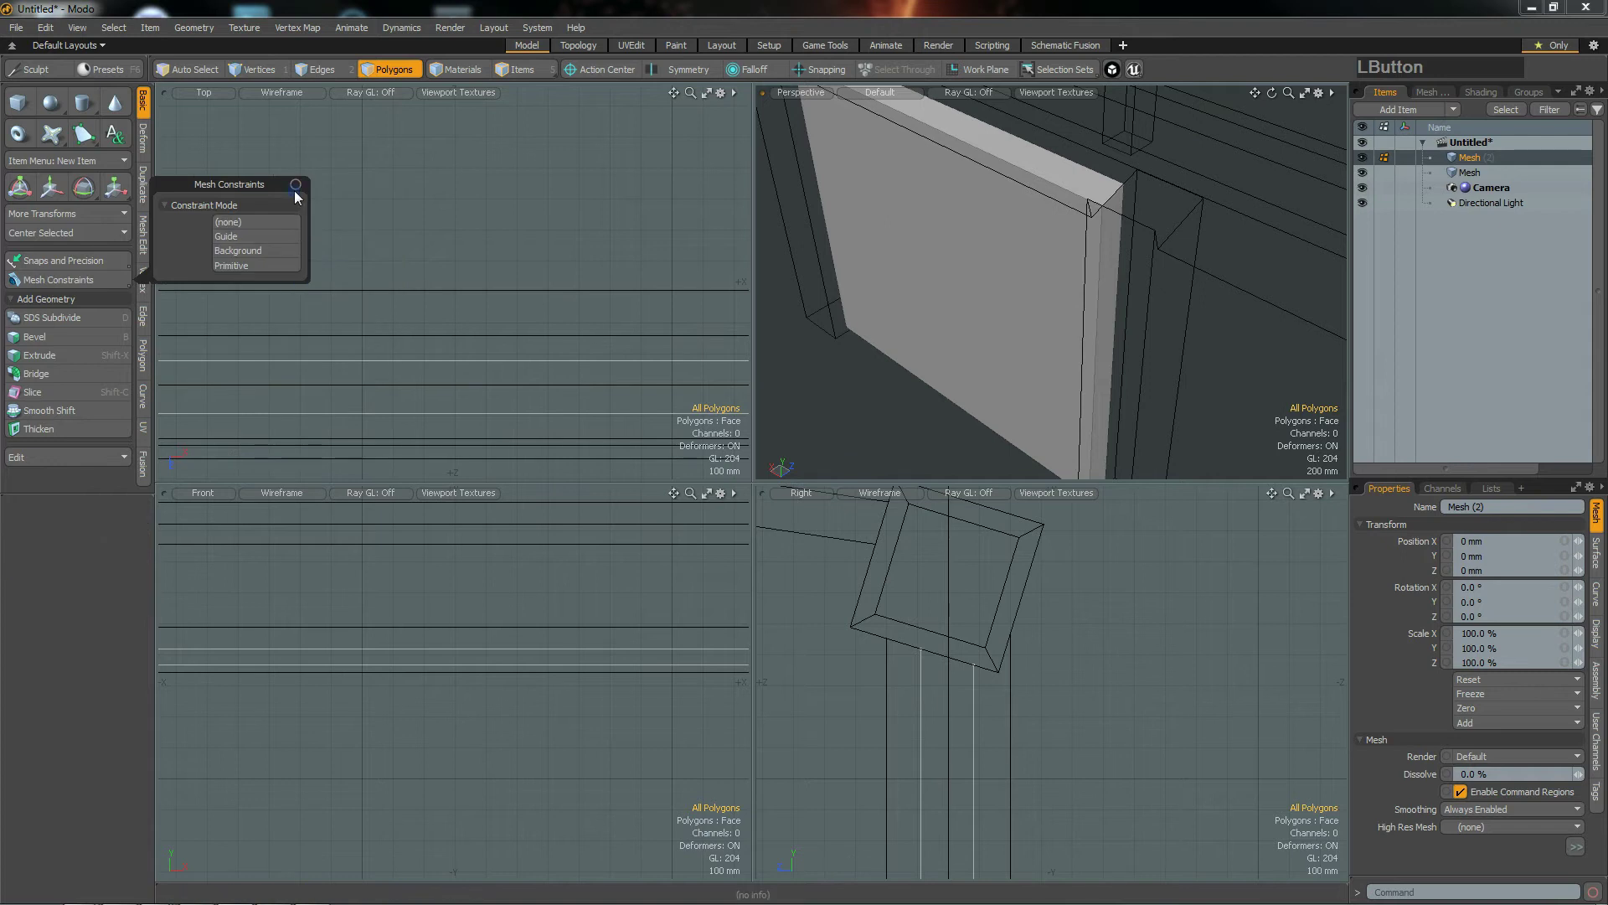
left_click_drag(1081, 365, 1106, 335, "alt")
left_click(1046, 241)
left_click(1106, 335, "shift")
left_click_drag(1008, 375, 1148, 294, "alt")
left_click(933, 348, "shift")
mouse_move(1113, 405)
left_mouse_down("alt")
mouse_move(1128, 260)
mouse_move(1106, 394)
left_mouse_up("alt")
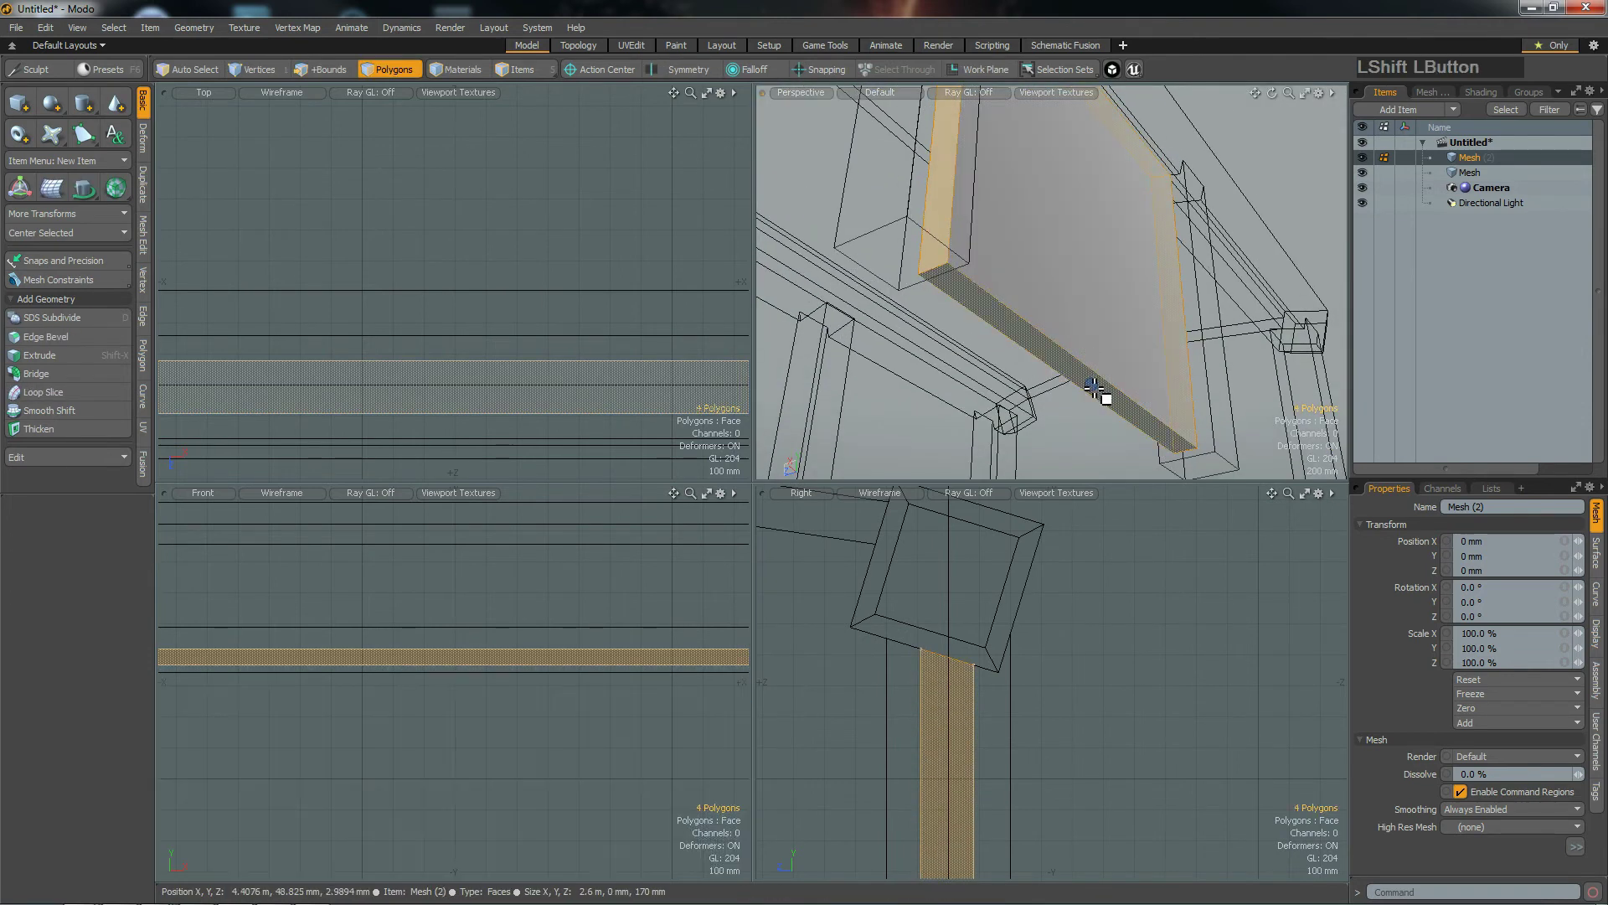
left_click(1100, 394)
left_click_drag(1123, 301, 940, 170, "alt")
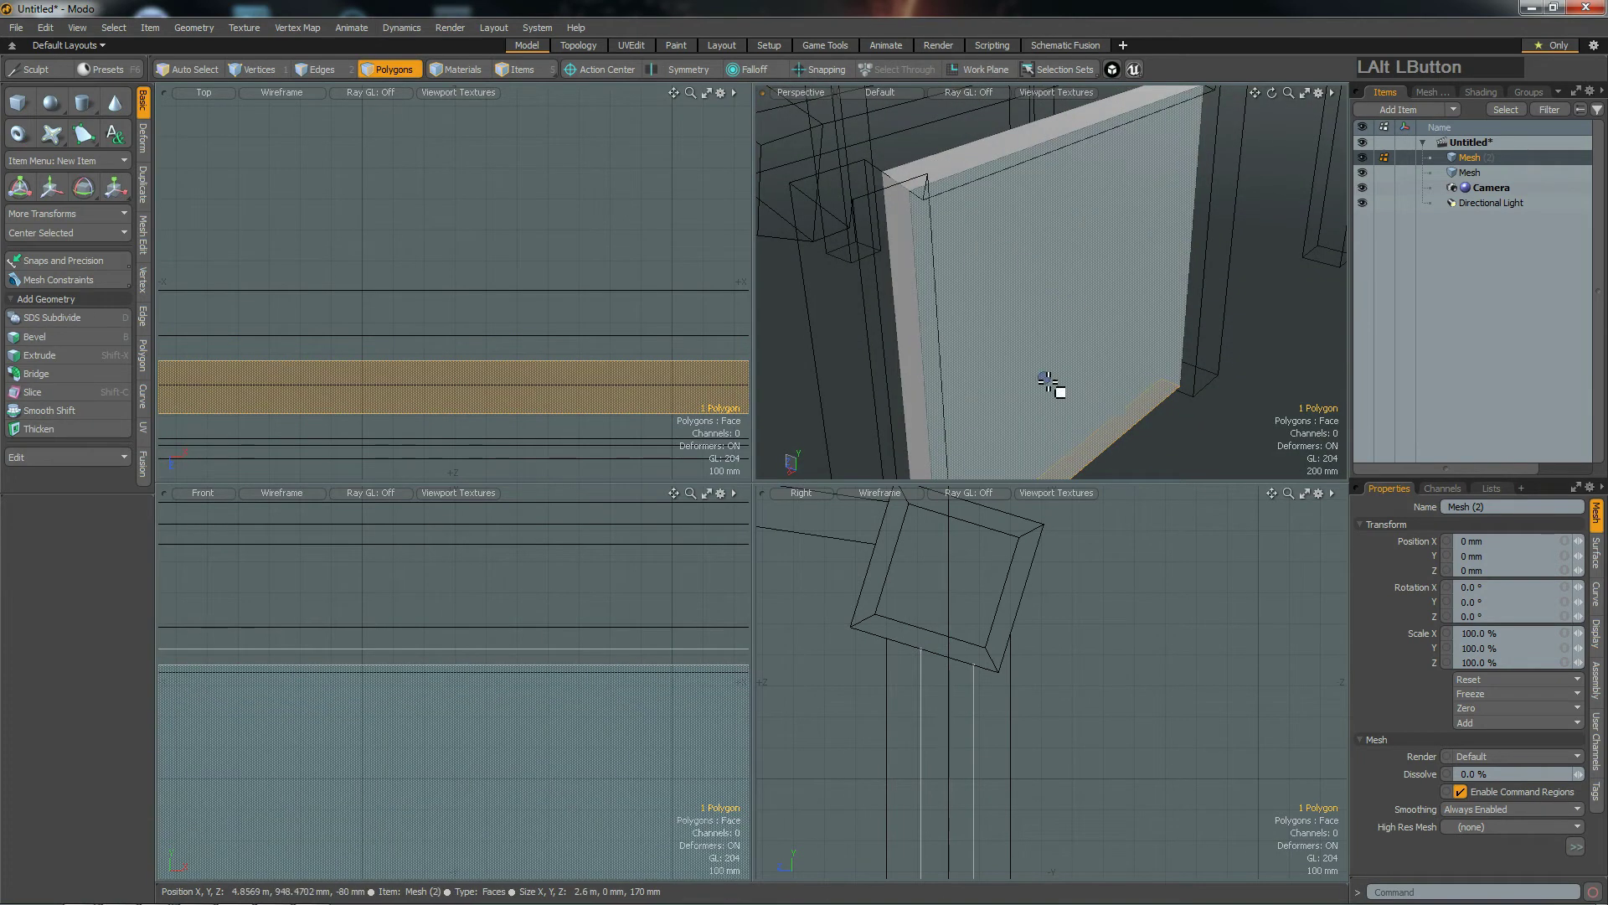
left_click(904, 289, "shift")
left_click(962, 163, "shift")
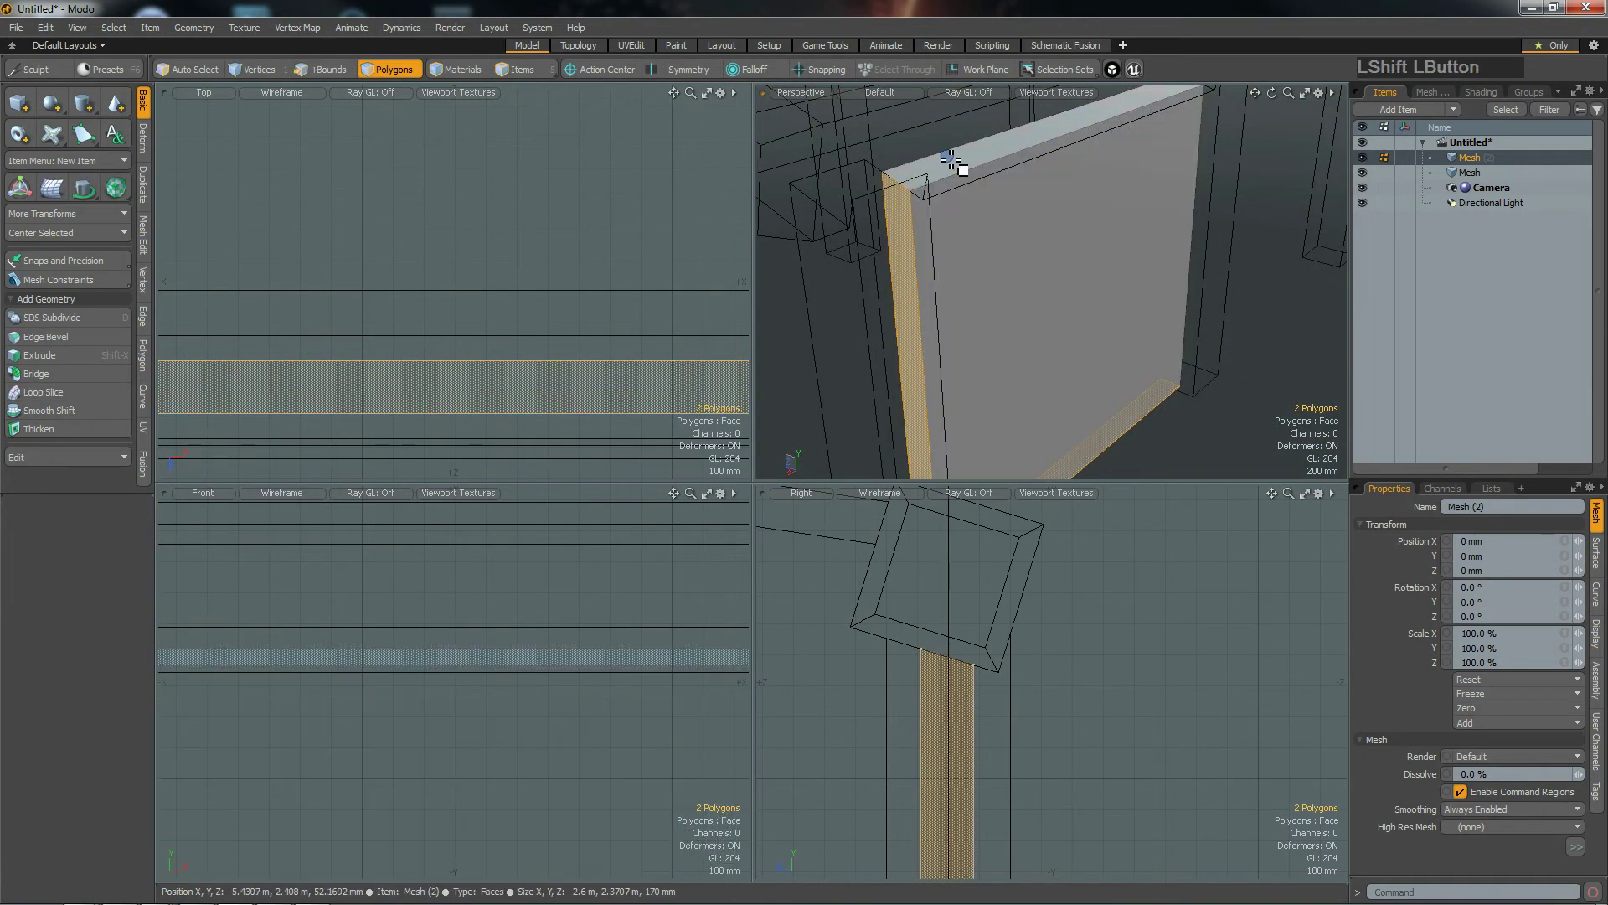
left_click_drag(962, 168, 1102, 243, "alt")
left_click(1104, 251, "shift")
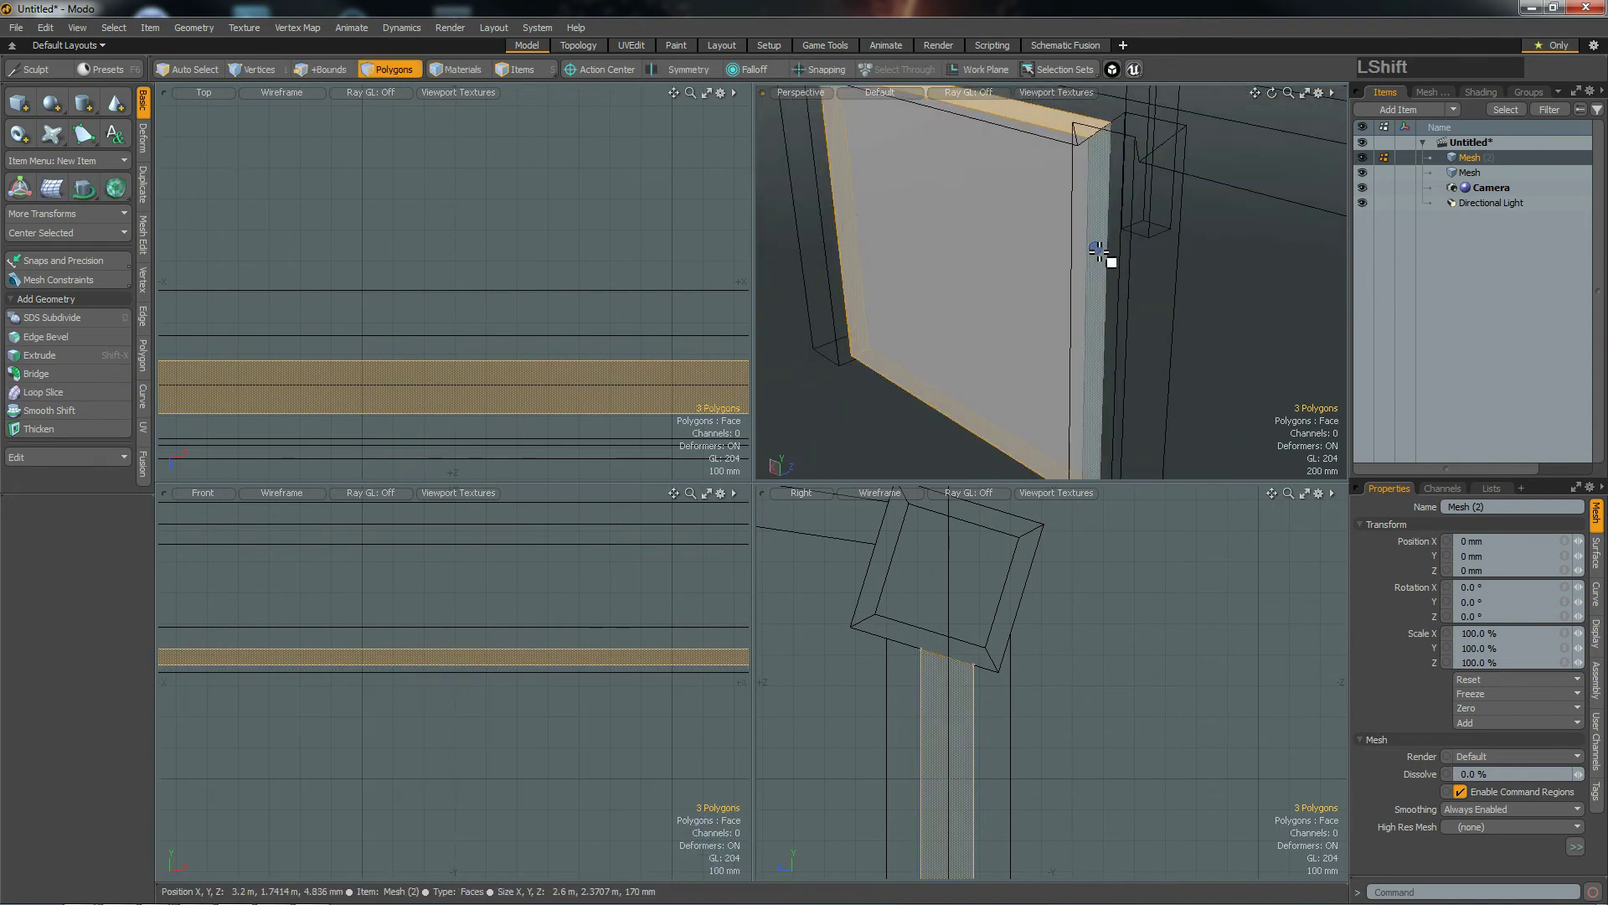
Step: Delete the panel's four narrow edge polygons along its top, bottom and two sides
left_click(1106, 286)
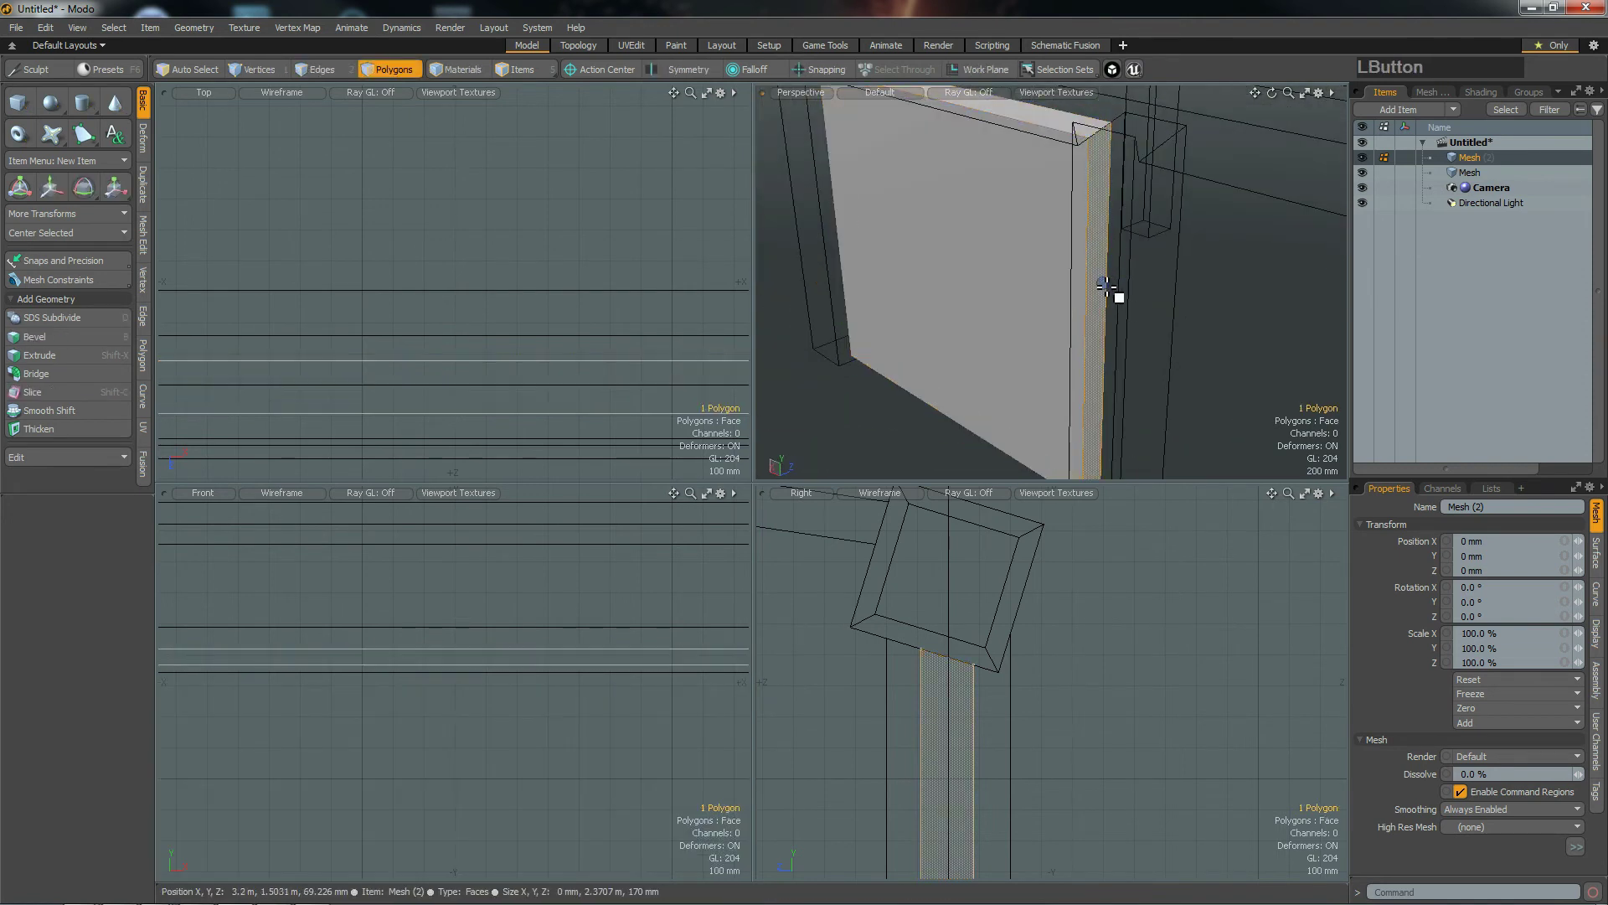
left_click(1078, 131, "shift")
left_click_drag(991, 268, 1014, 288, "alt+shift")
left_click_drag(933, 366, 1130, 276, "alt")
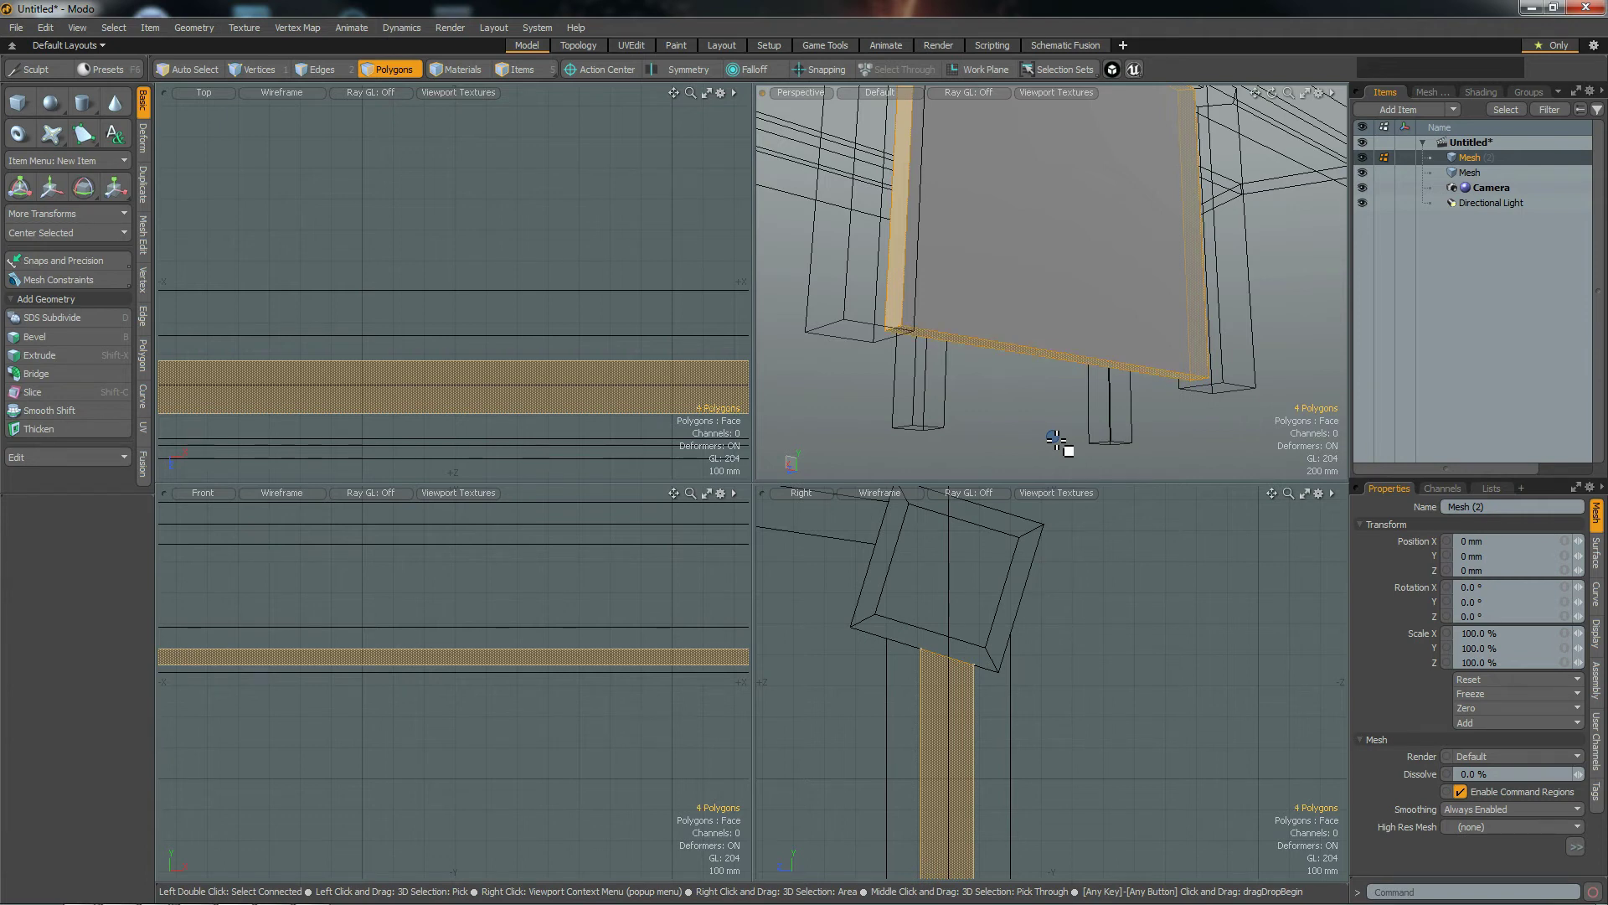
left_click_drag(1220, 438, 1077, 377, "alt")
left_click_drag(1145, 273, 1073, 287, "alt")
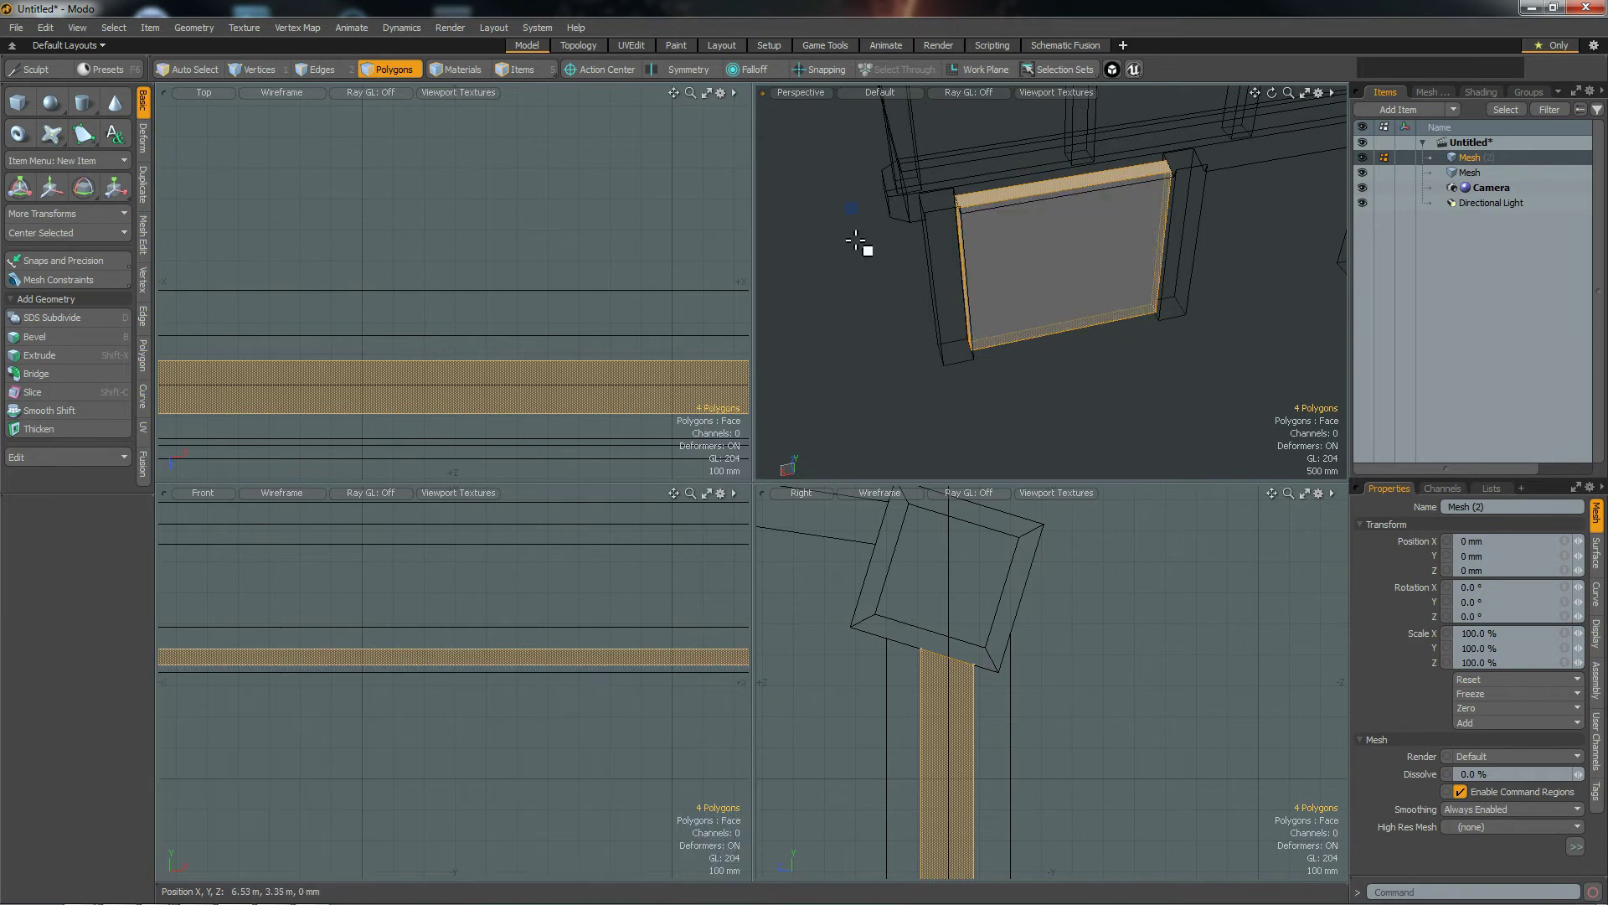
left_click_drag(1002, 335, 1057, 280, "alt")
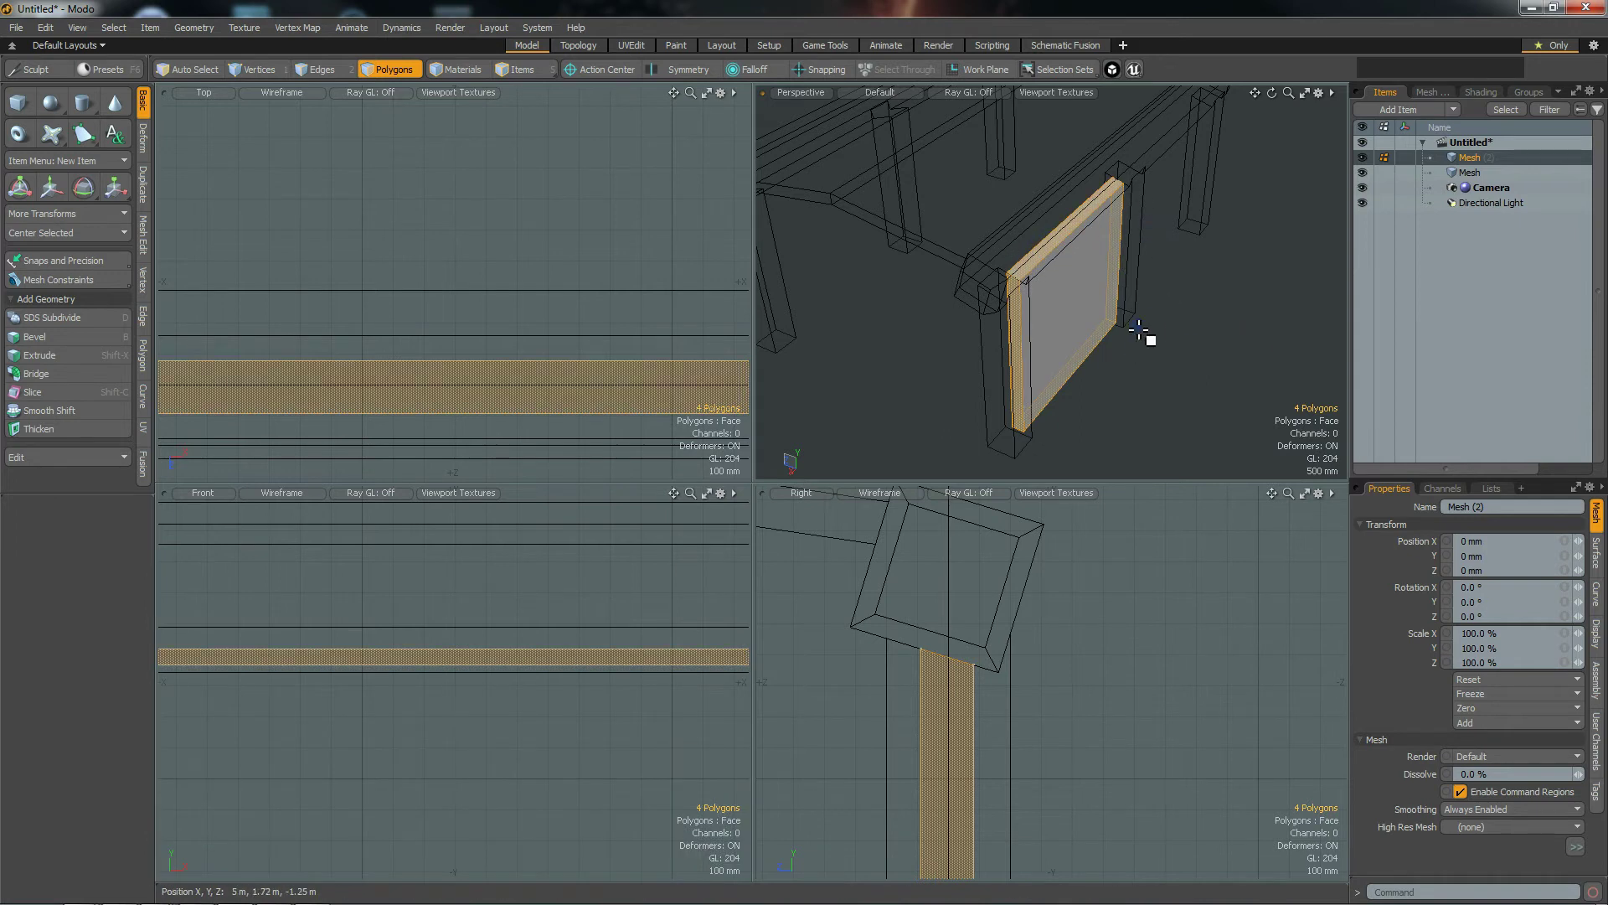
left_click_drag(1223, 360, 1106, 407, "alt")
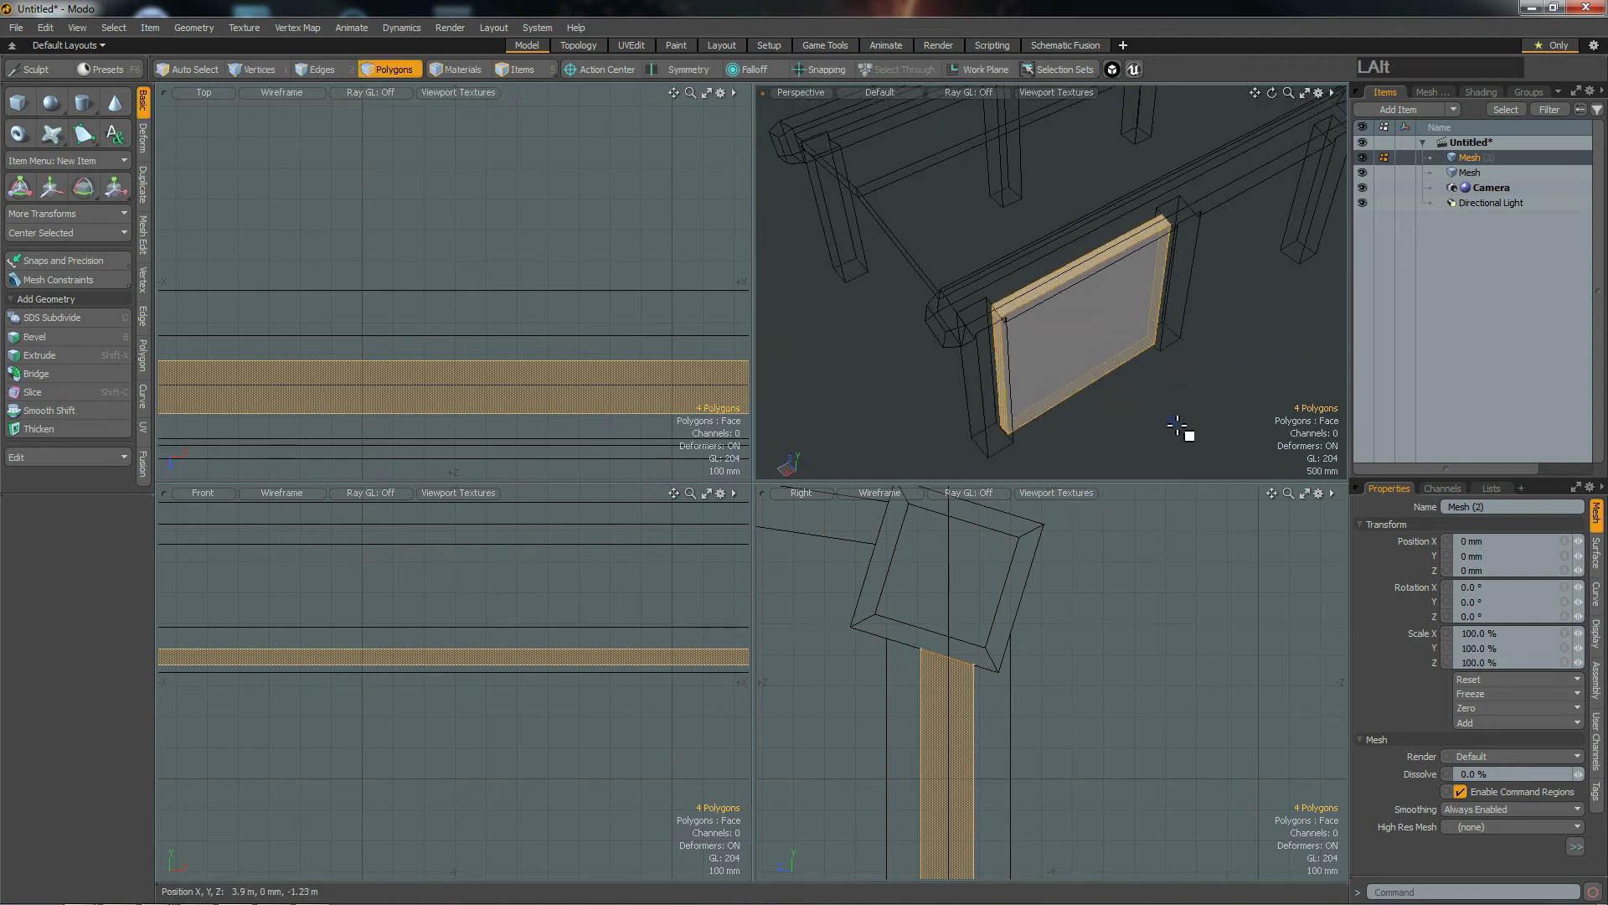
key("Delete")
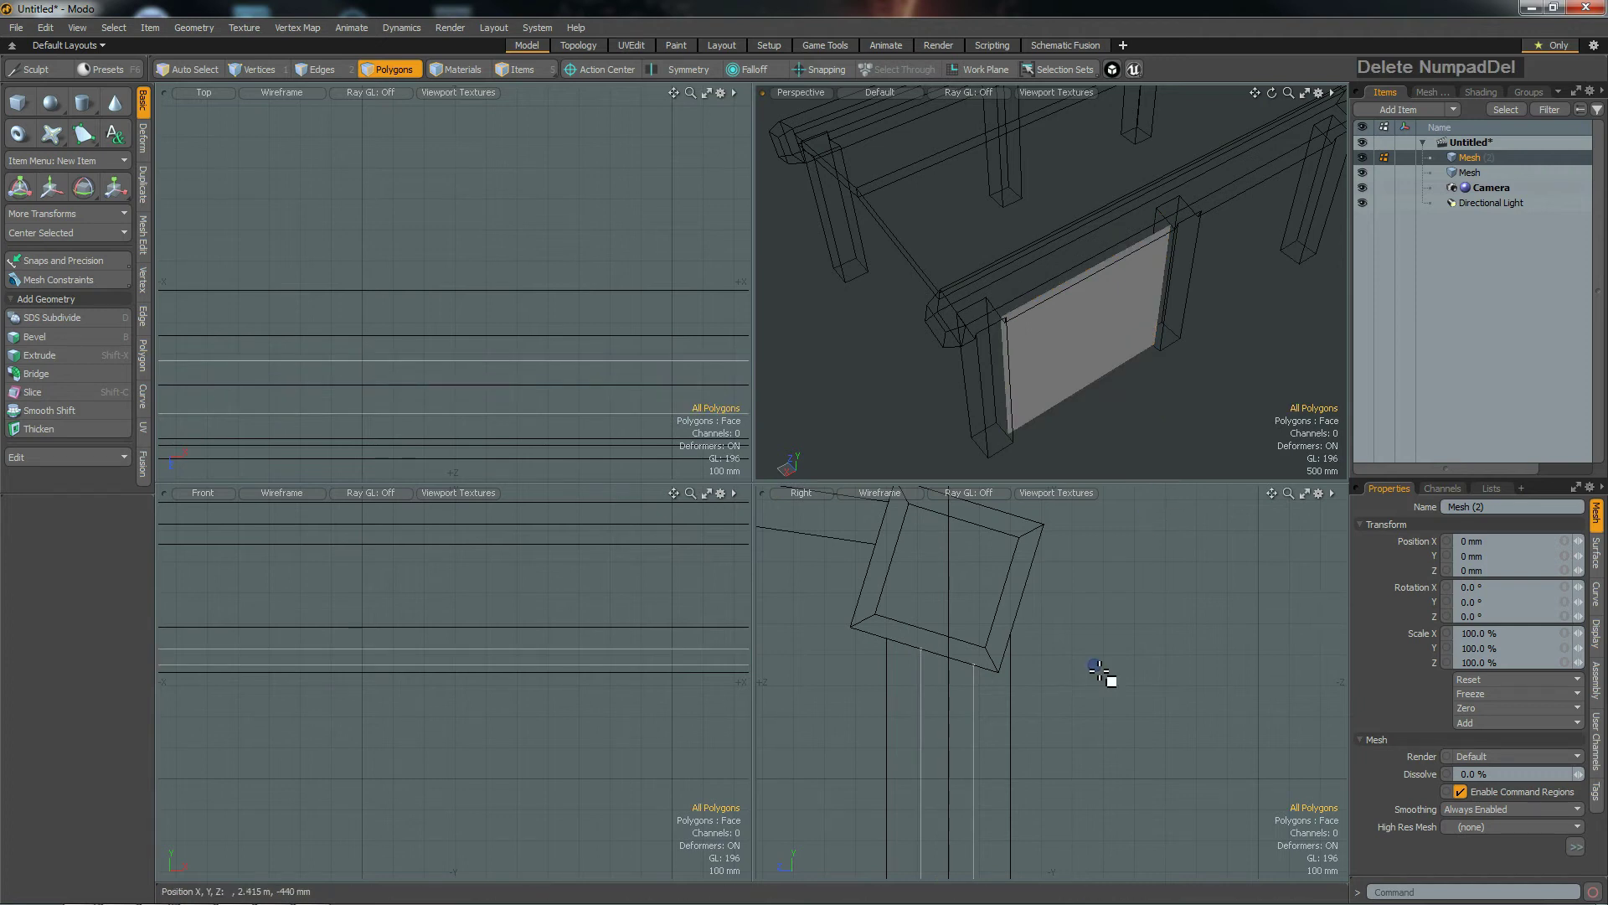
Step: Select the structure mesh together with the panel mesh to view both shaded
left_click_drag(1031, 740, 1050, 690, "alt")
scroll(1052, 694, "down", 3)
left_click_drag(1098, 756, 1091, 581, "alt+shift")
left_click_drag(1084, 385, 1062, 341, "alt")
scroll(1062, 341, "up", 5)
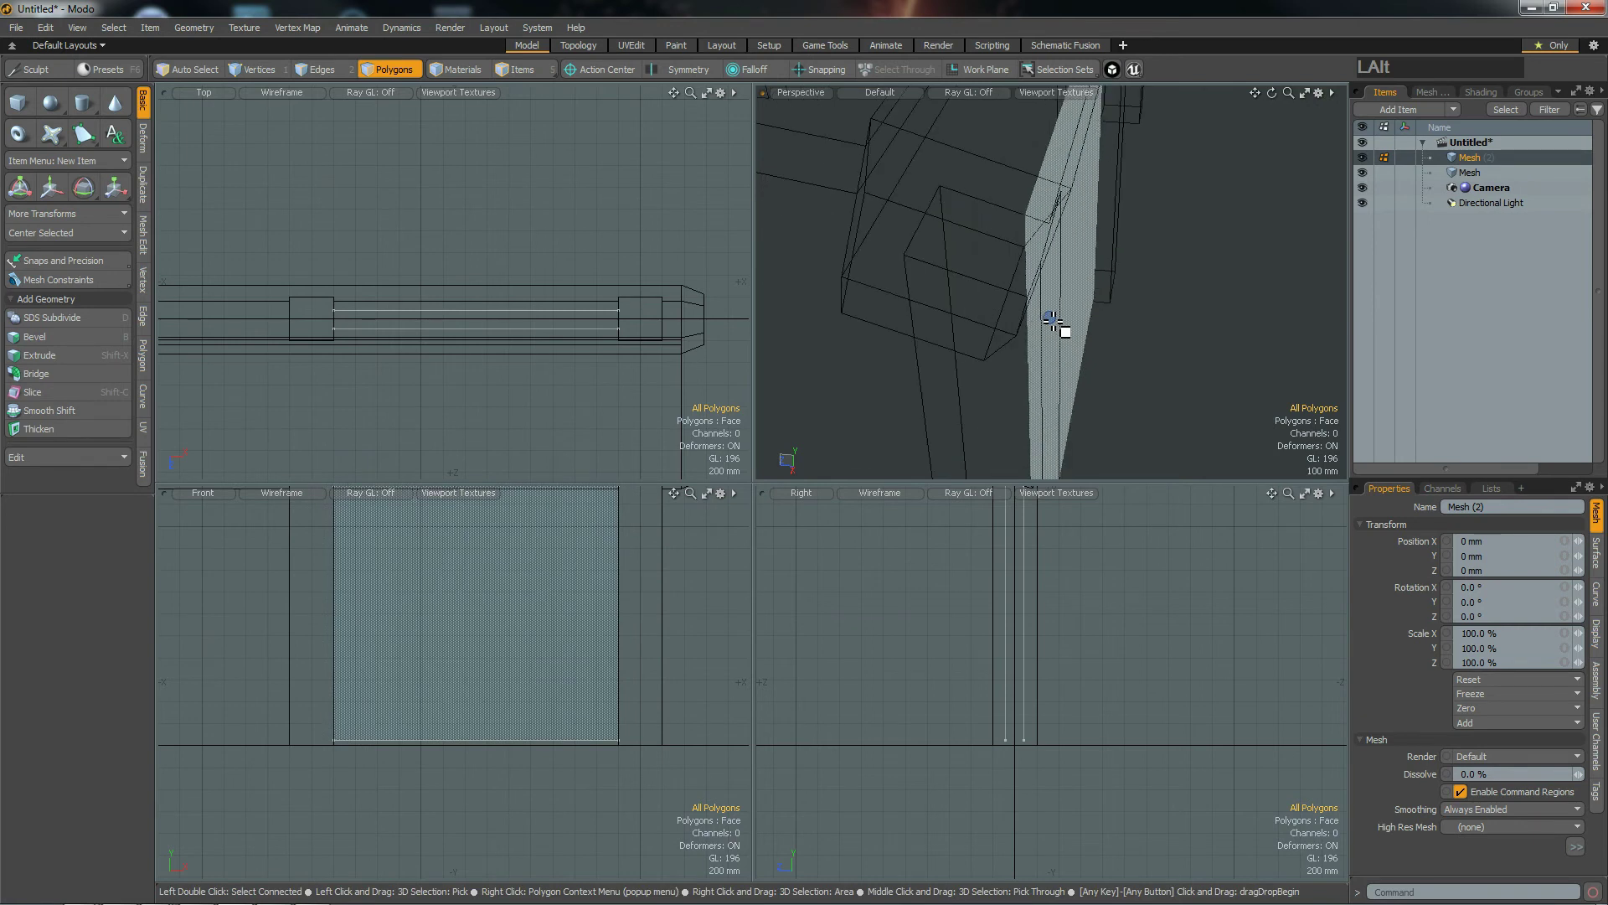
left_click(1465, 173, "shift")
left_click_drag(1144, 399, 1068, 323, "alt")
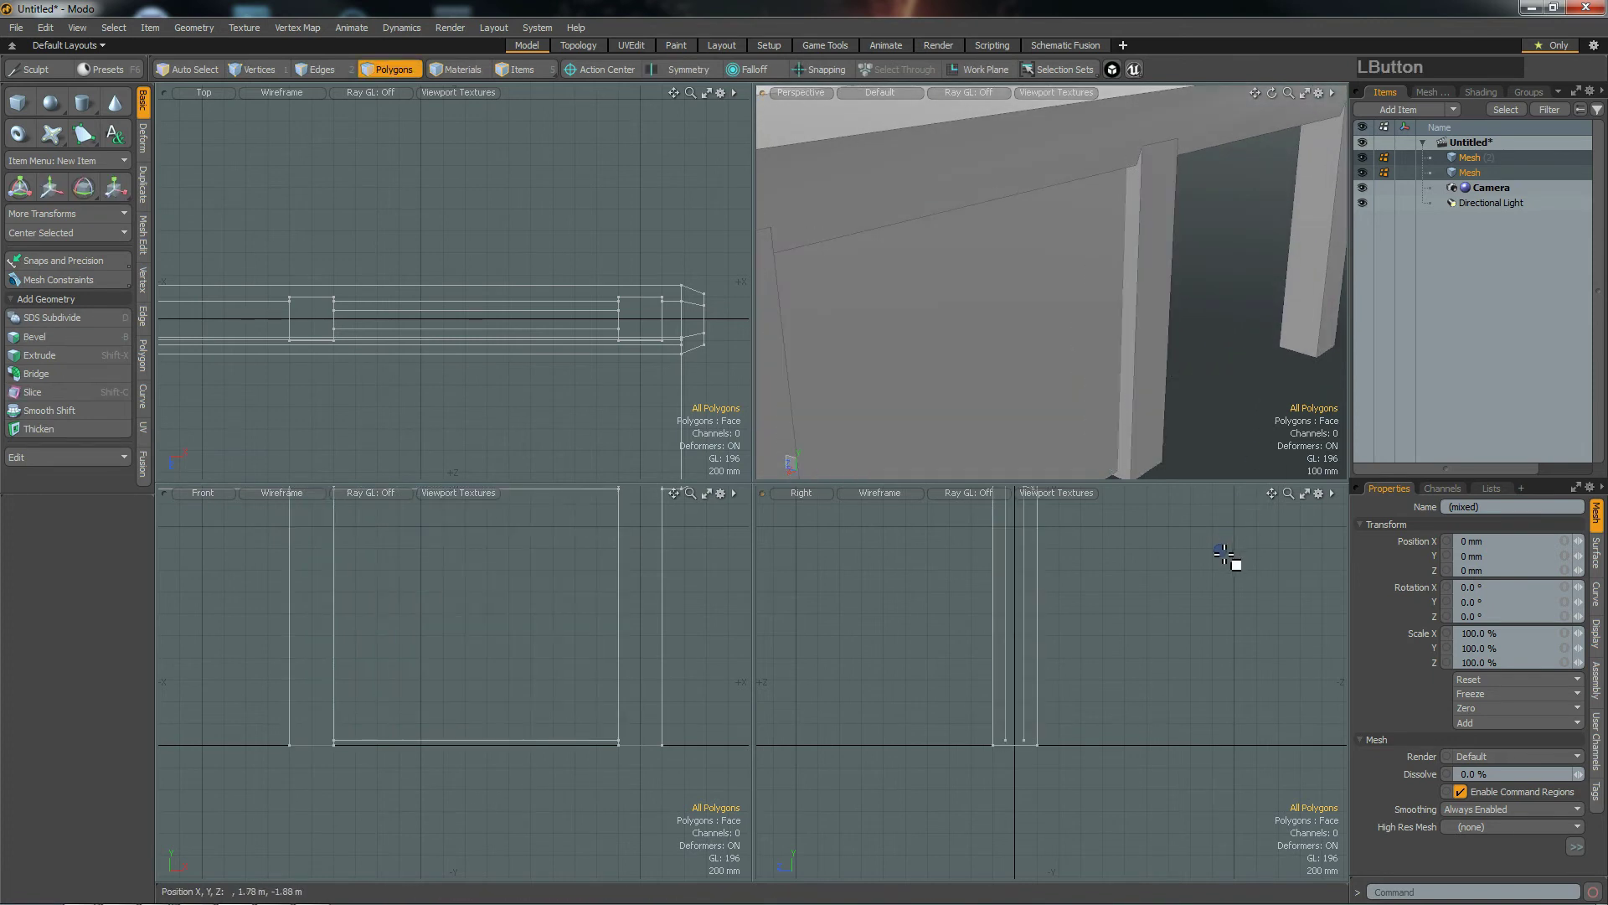
Step: Hide one large panel face and examine the post sides and the remaining face behind it
left_click_drag(1005, 424, 926, 406, "alt")
left_click(927, 405)
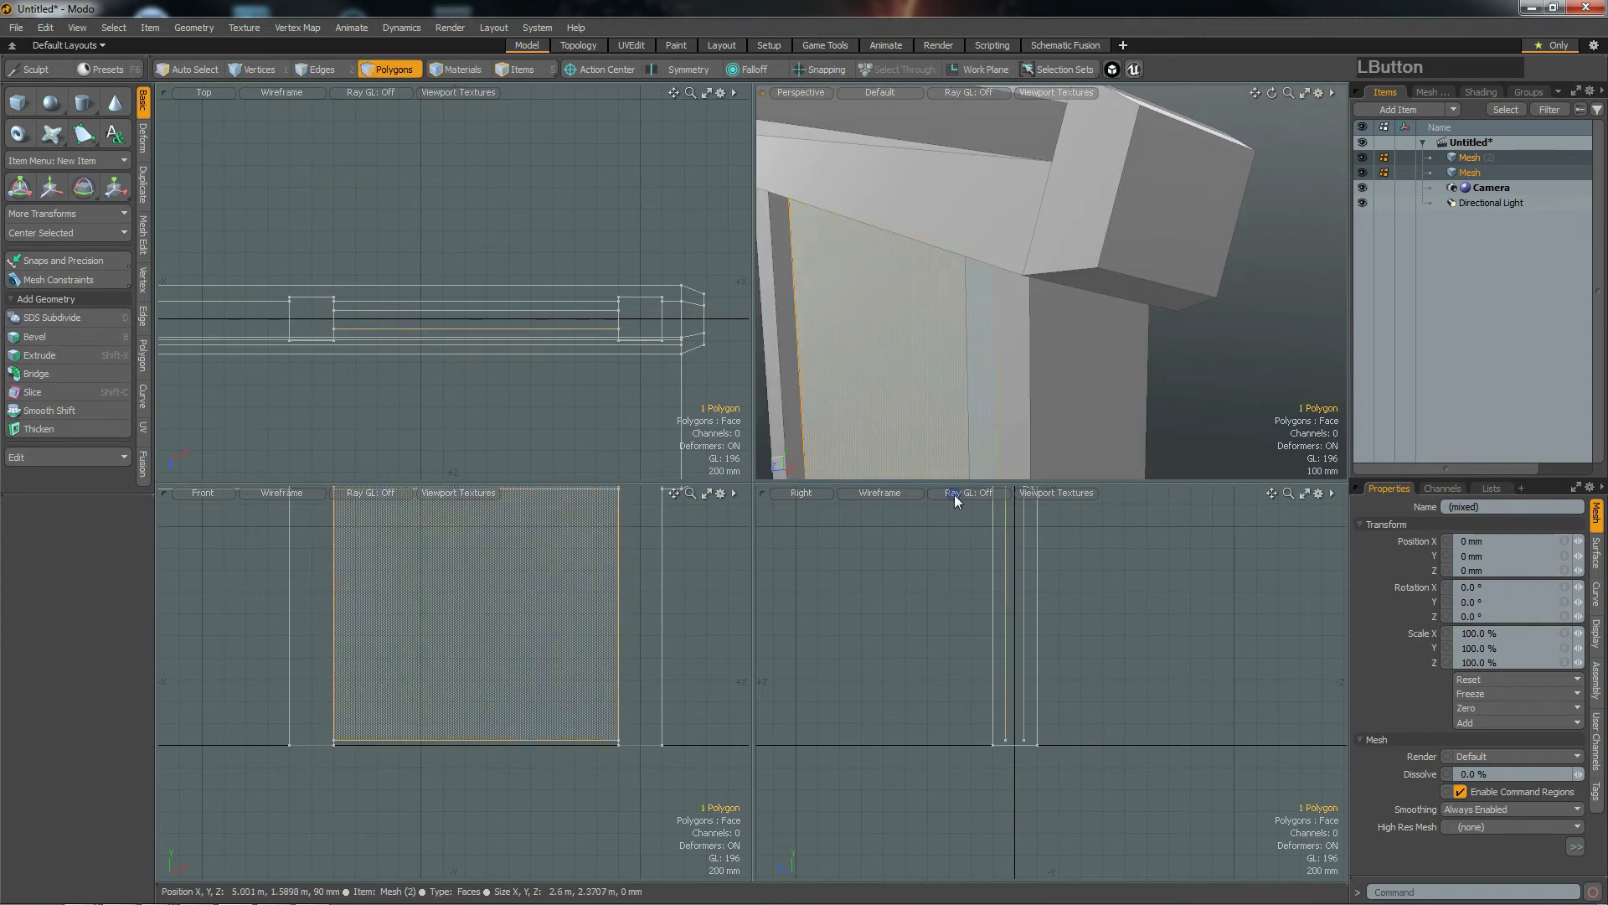
key("h")
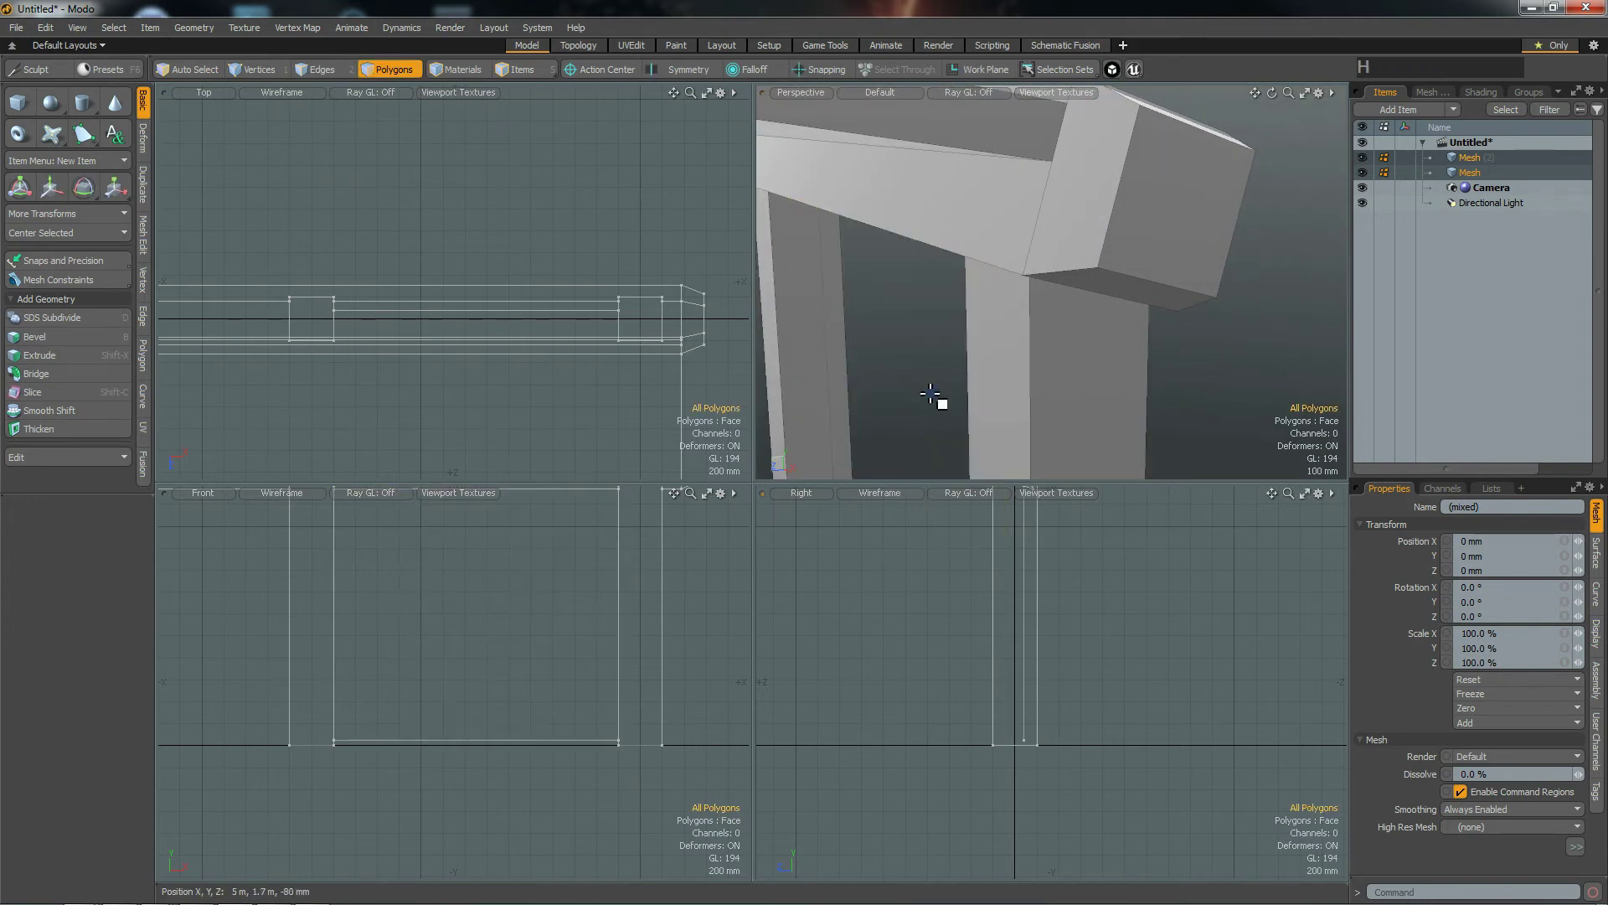
left_click_drag(1027, 384, 994, 390, "alt")
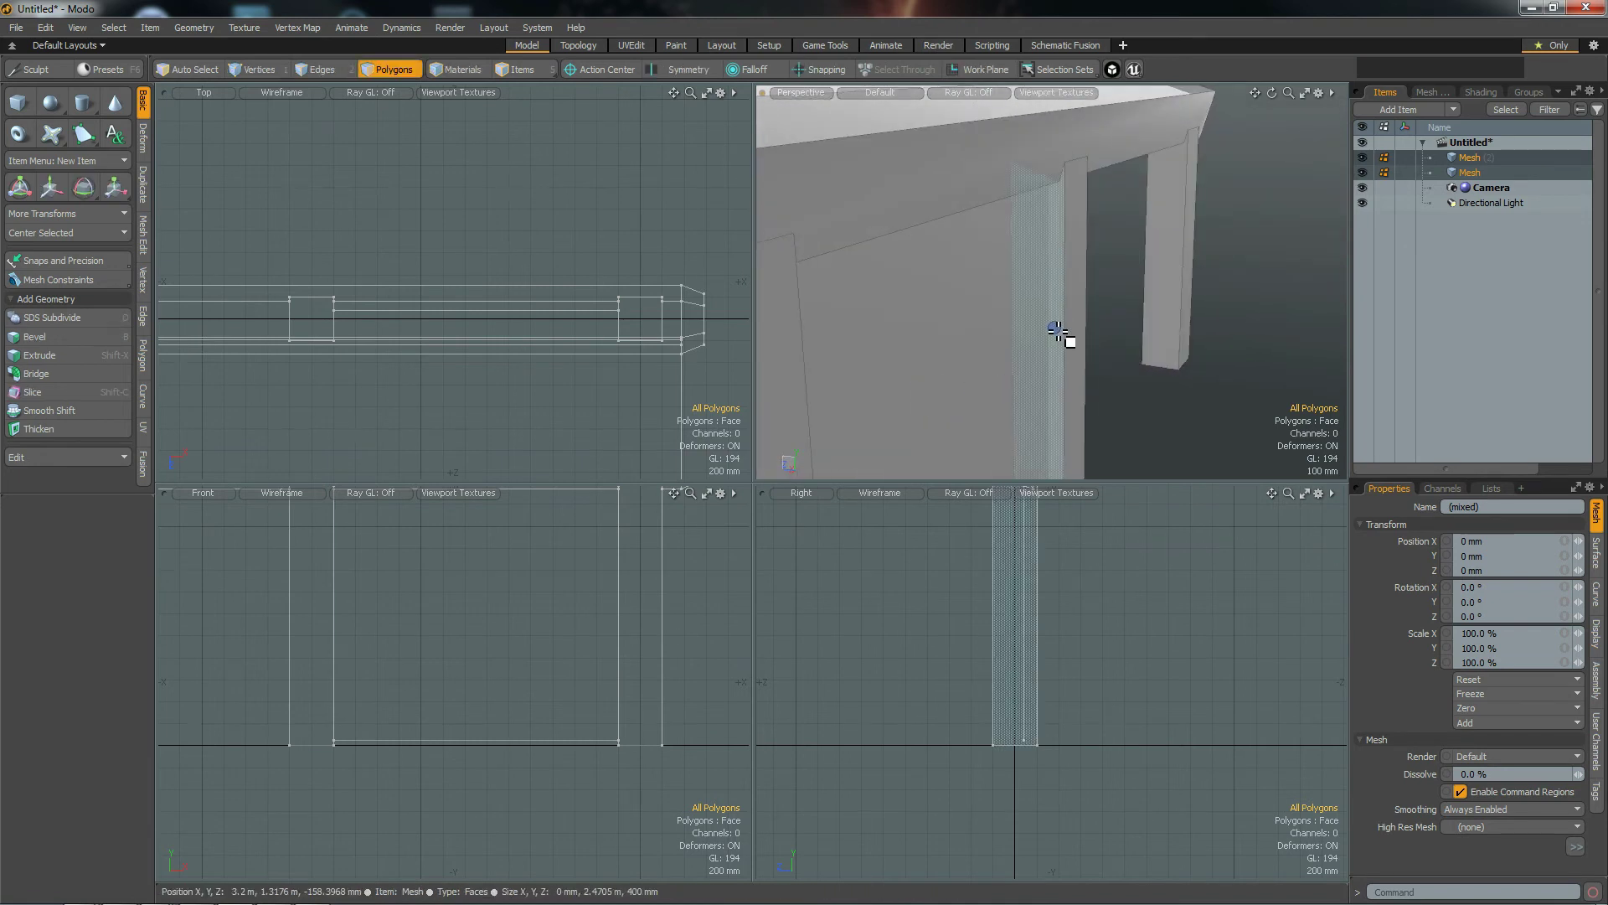
scroll(1055, 340, "up", 3)
left_click(1045, 369)
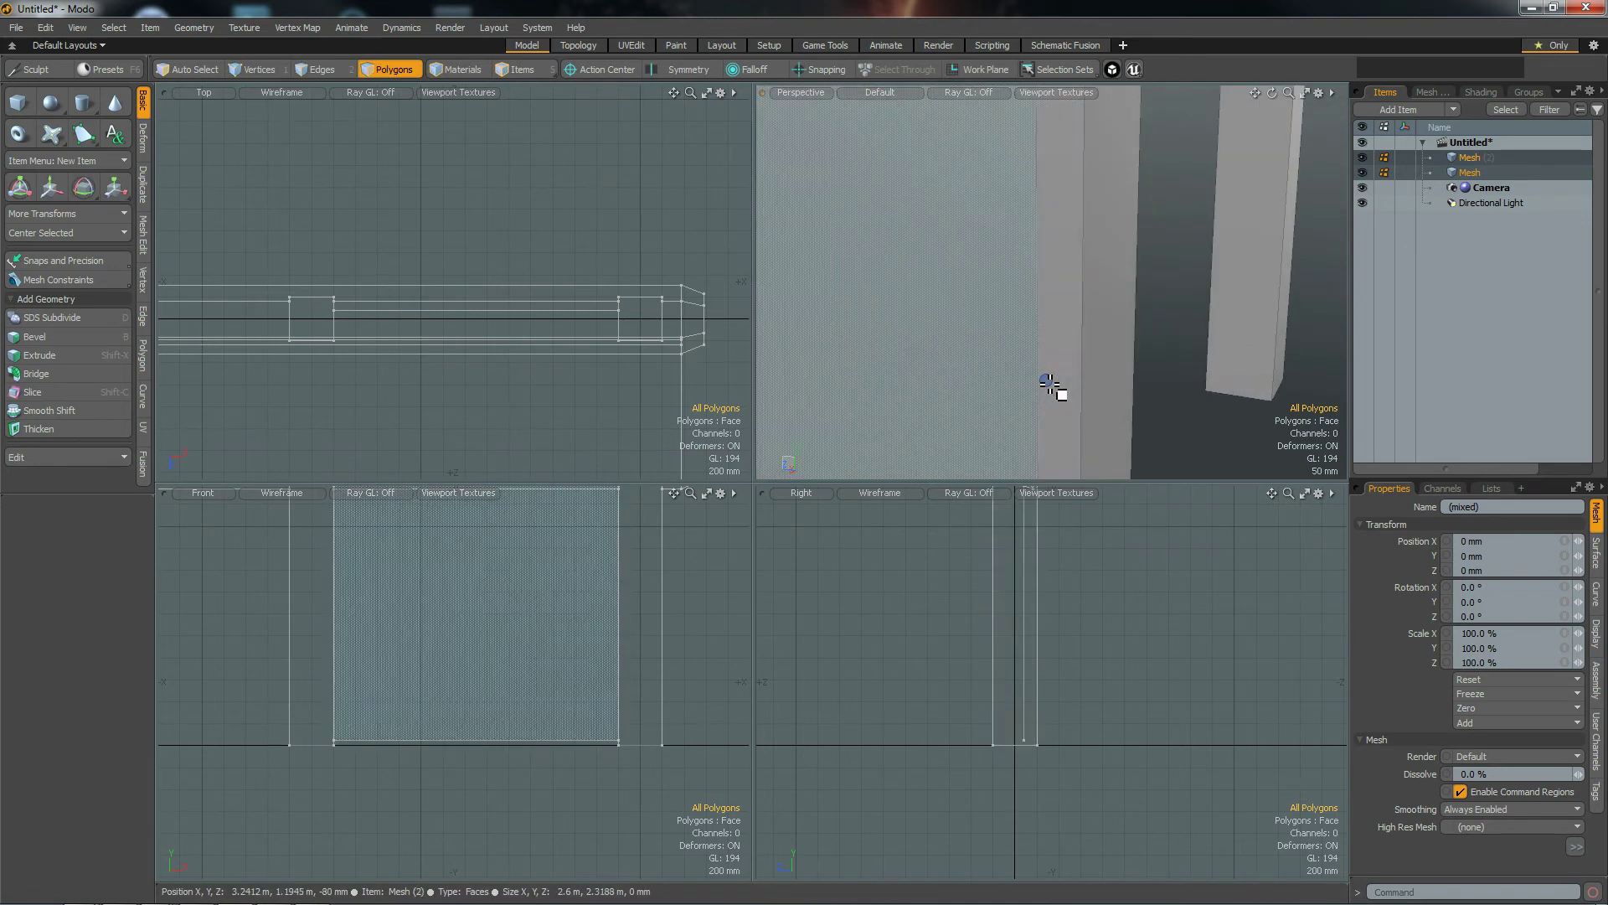
left_click(1042, 386)
left_click_drag(962, 398, 922, 351, "alt")
left_click(898, 361)
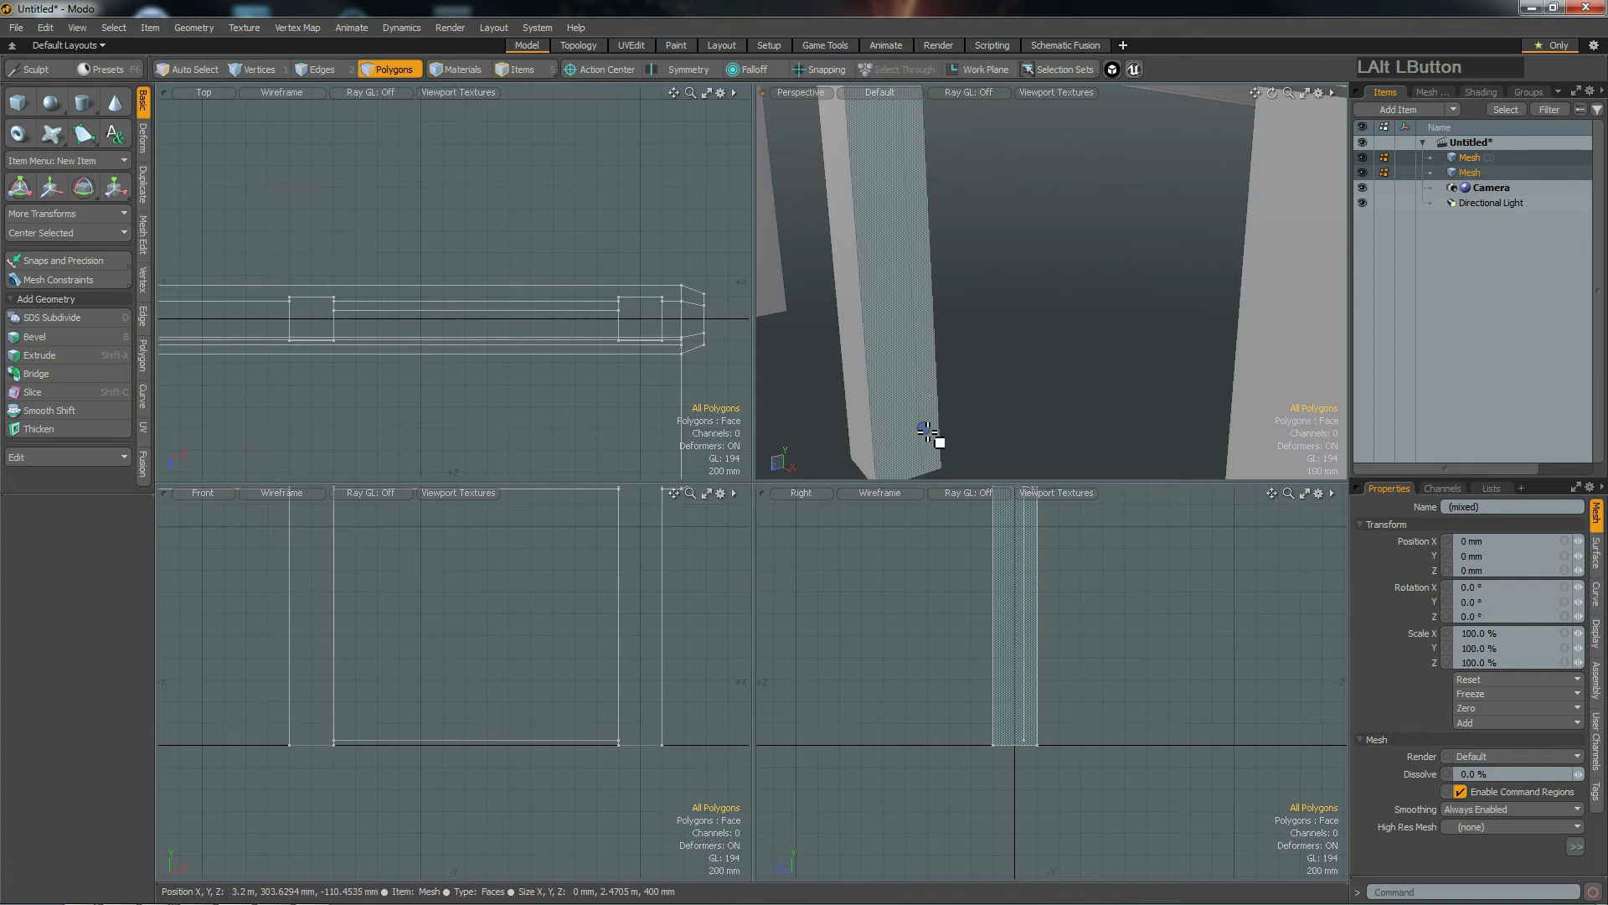
Step: Unhide the panel face and examine how the panel meets the posts and roof beam
key("u")
left_click(909, 322)
left_click_drag(1009, 317, 857, 312, "alt")
left_click_drag(1070, 284, 1133, 392, "alt")
scroll(997, 377, "up", 4)
left_click_drag(1132, 392, 1157, 289, "alt")
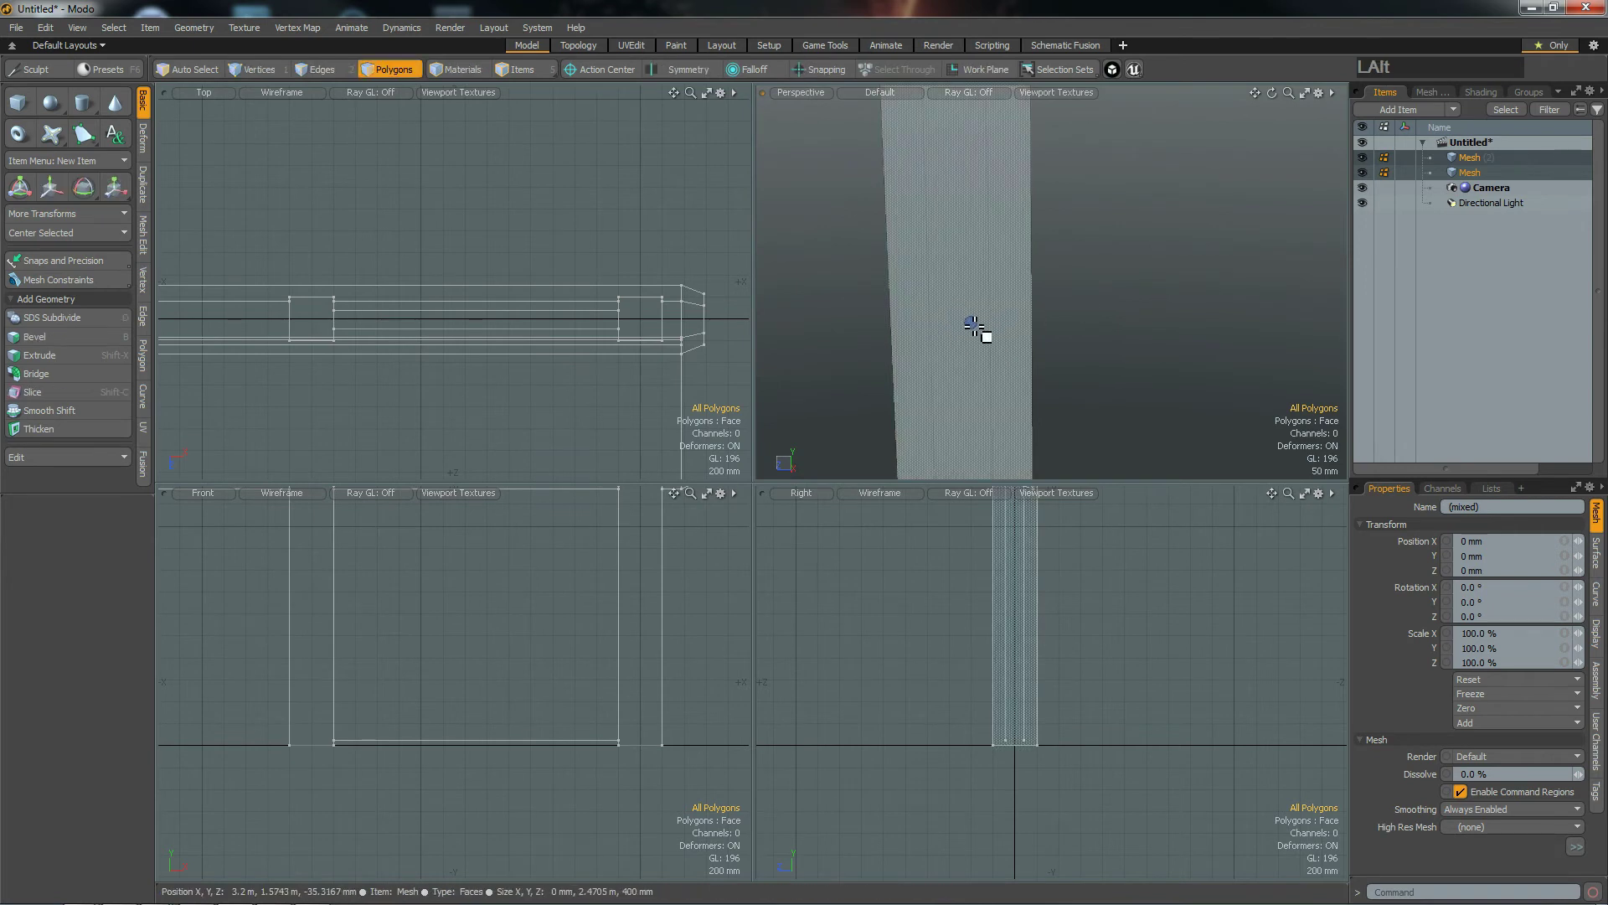
left_click_drag(997, 339, 868, 362, "alt")
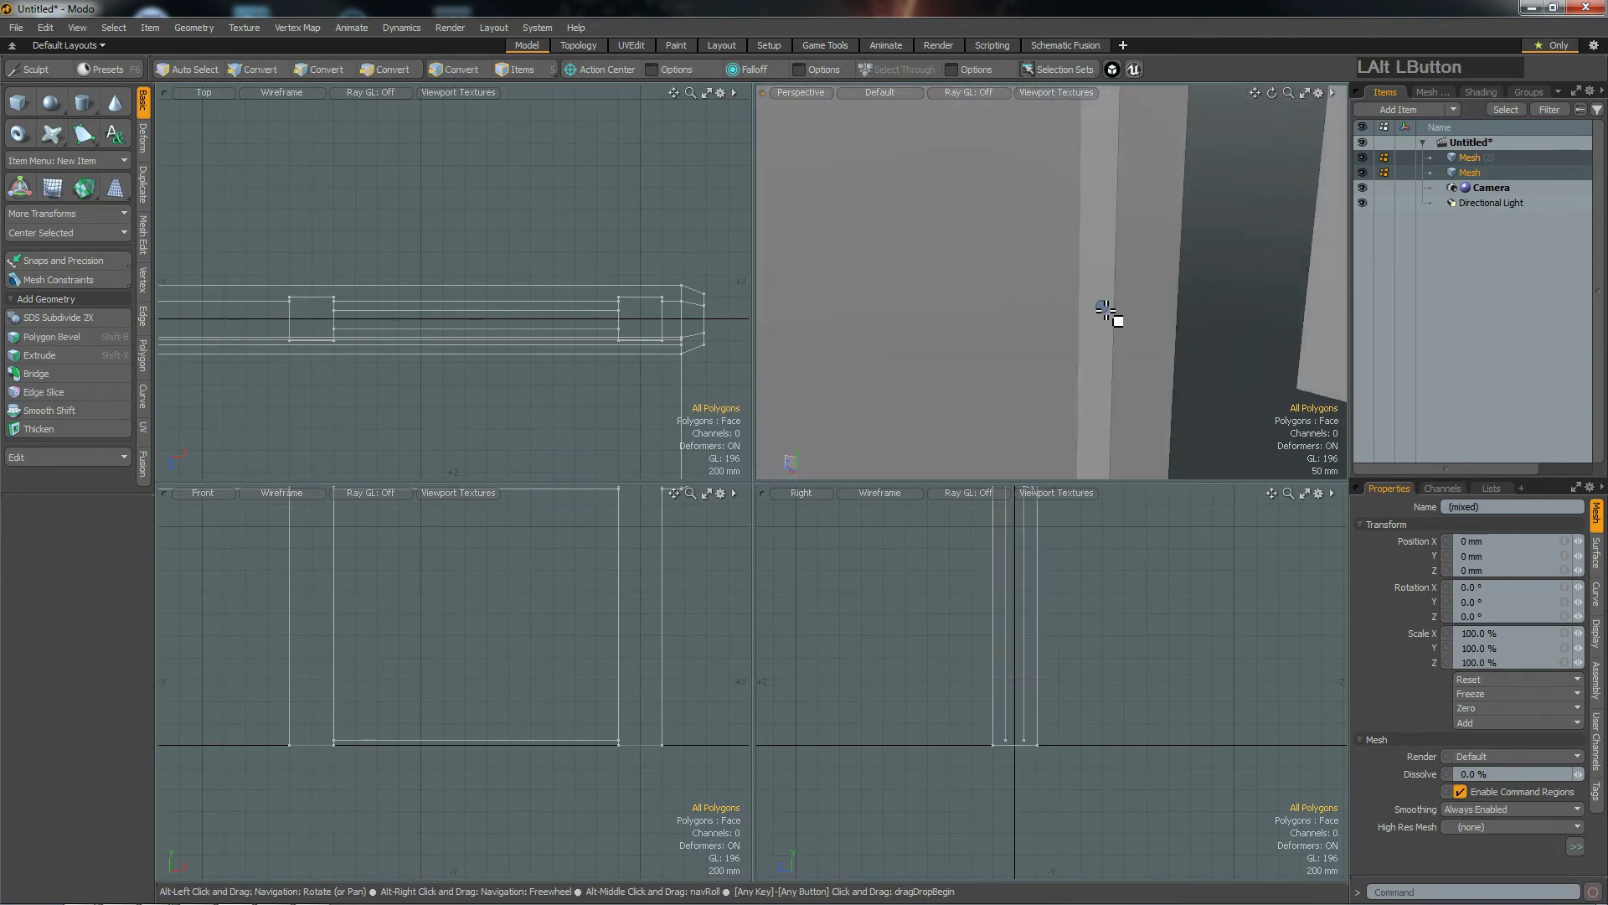
scroll(1109, 313, "down", 5)
left_click_drag(980, 373, 1077, 321, "alt")
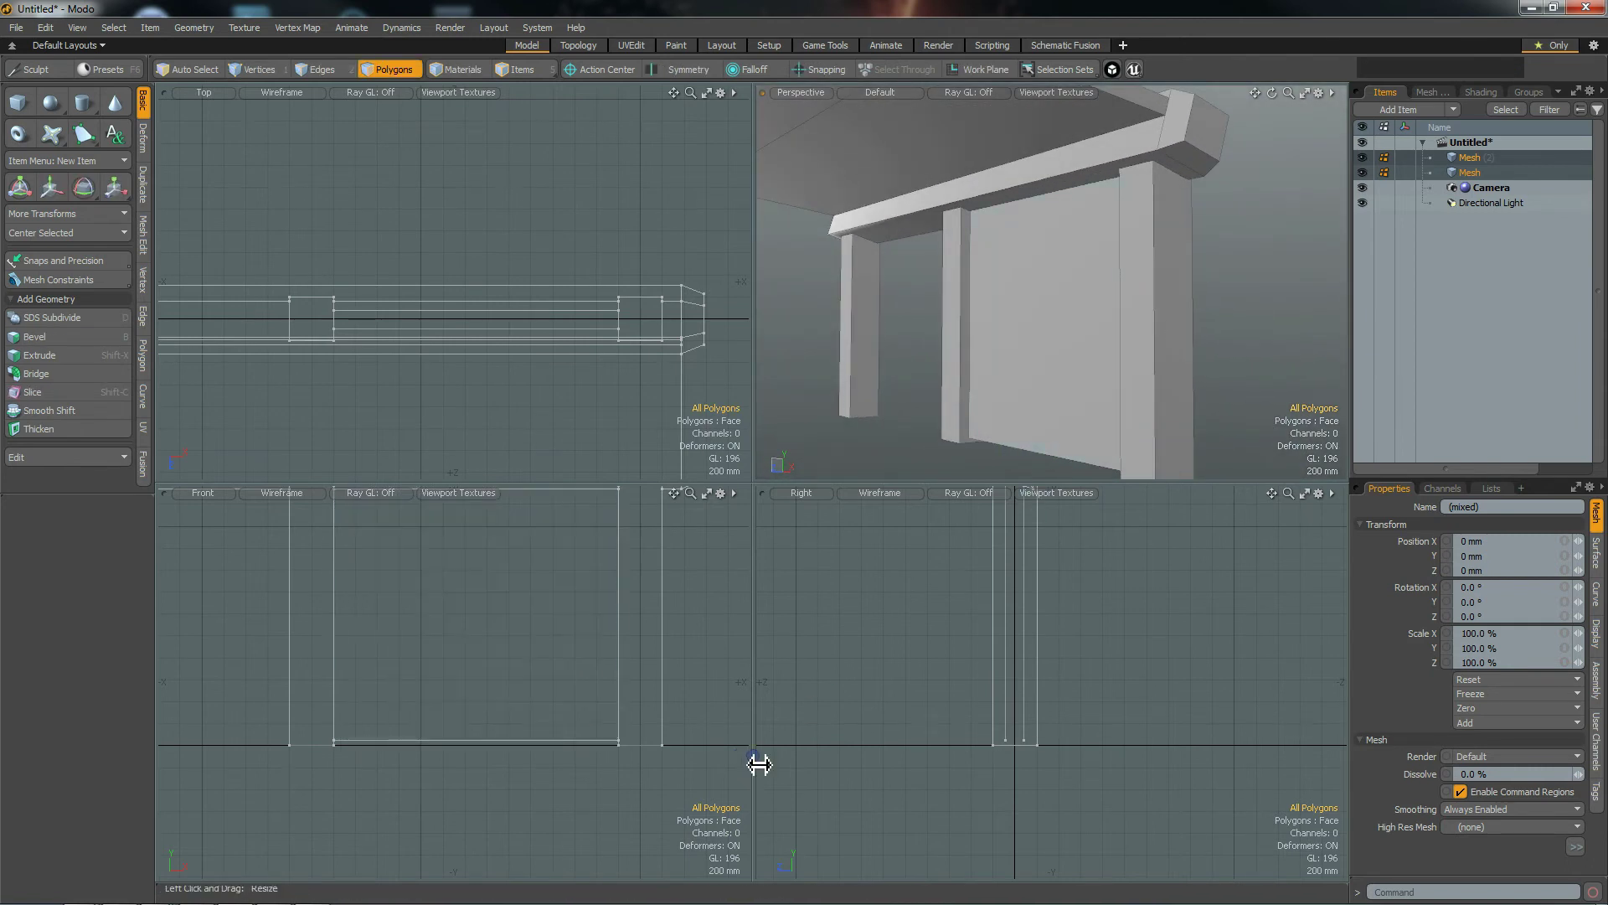
left_click_drag(600, 773, 437, 792, "alt")
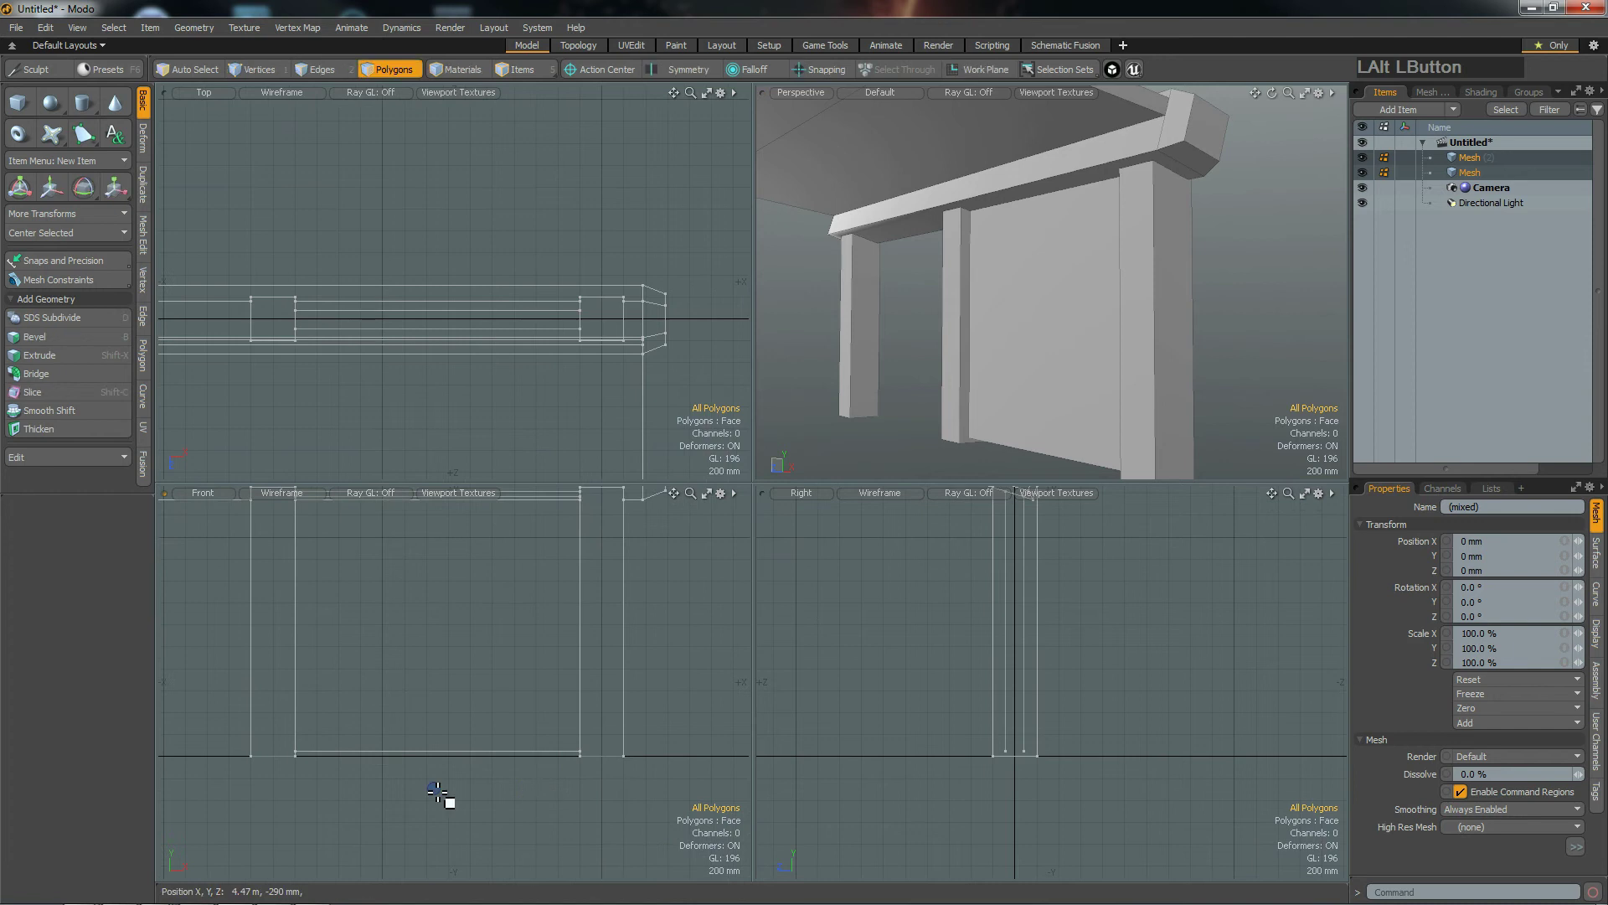
Step: Set the Y position of the side wall panel's four bottom vertices to 0 mm so the panel sits on the floor
left_click(1470, 157)
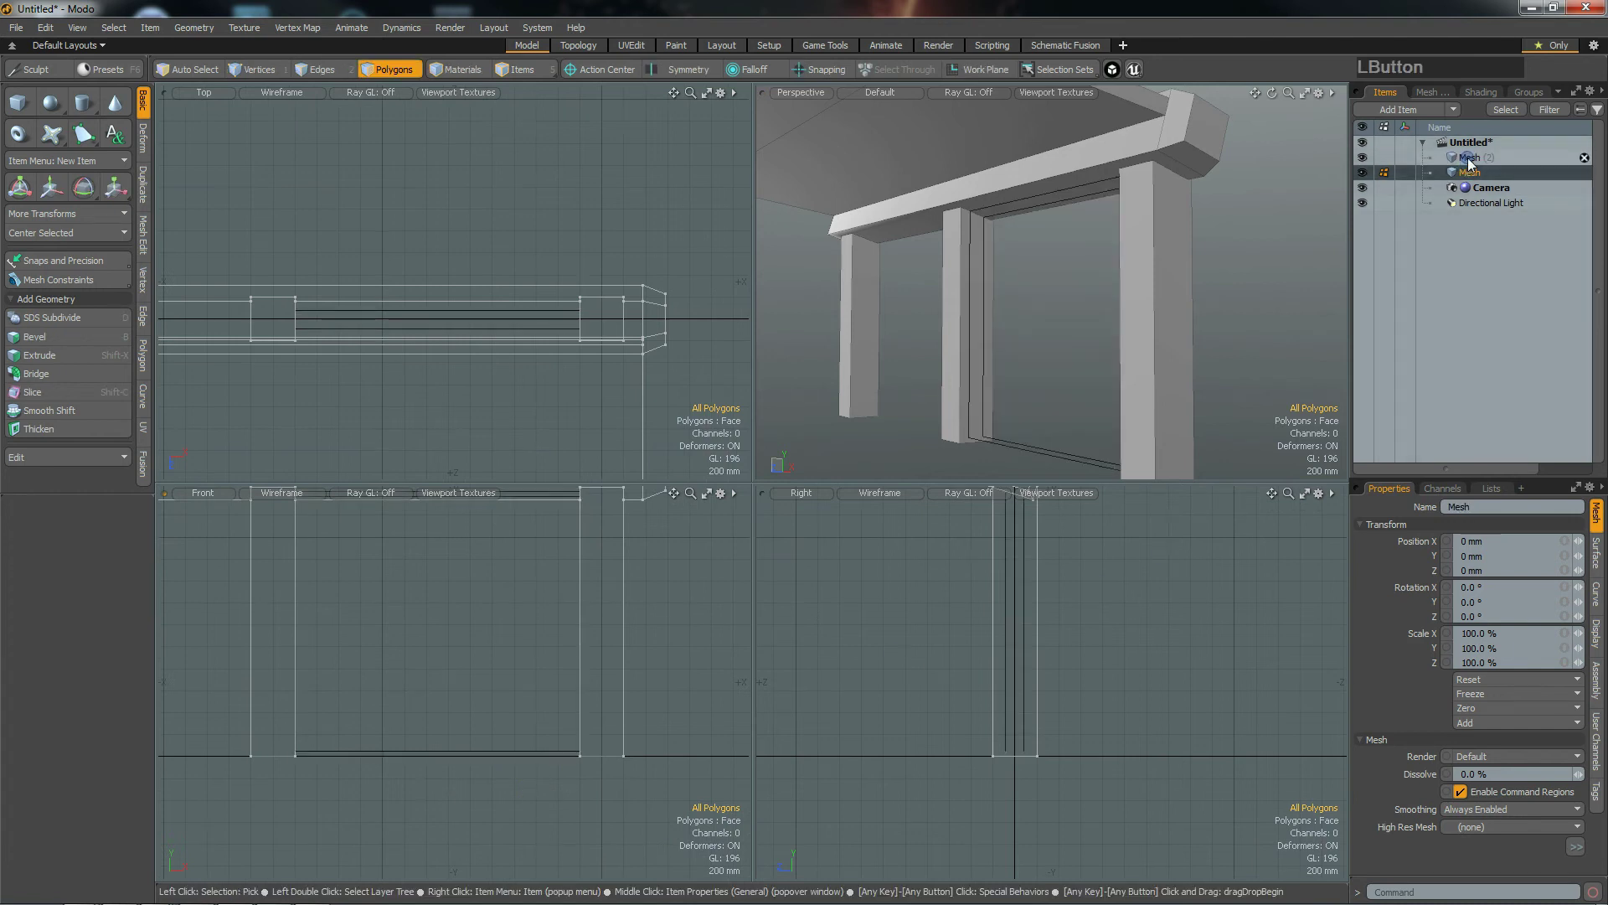
key("1")
right_click_drag(254, 730, 636, 791)
left_click_drag(1110, 453, 976, 718, "alt")
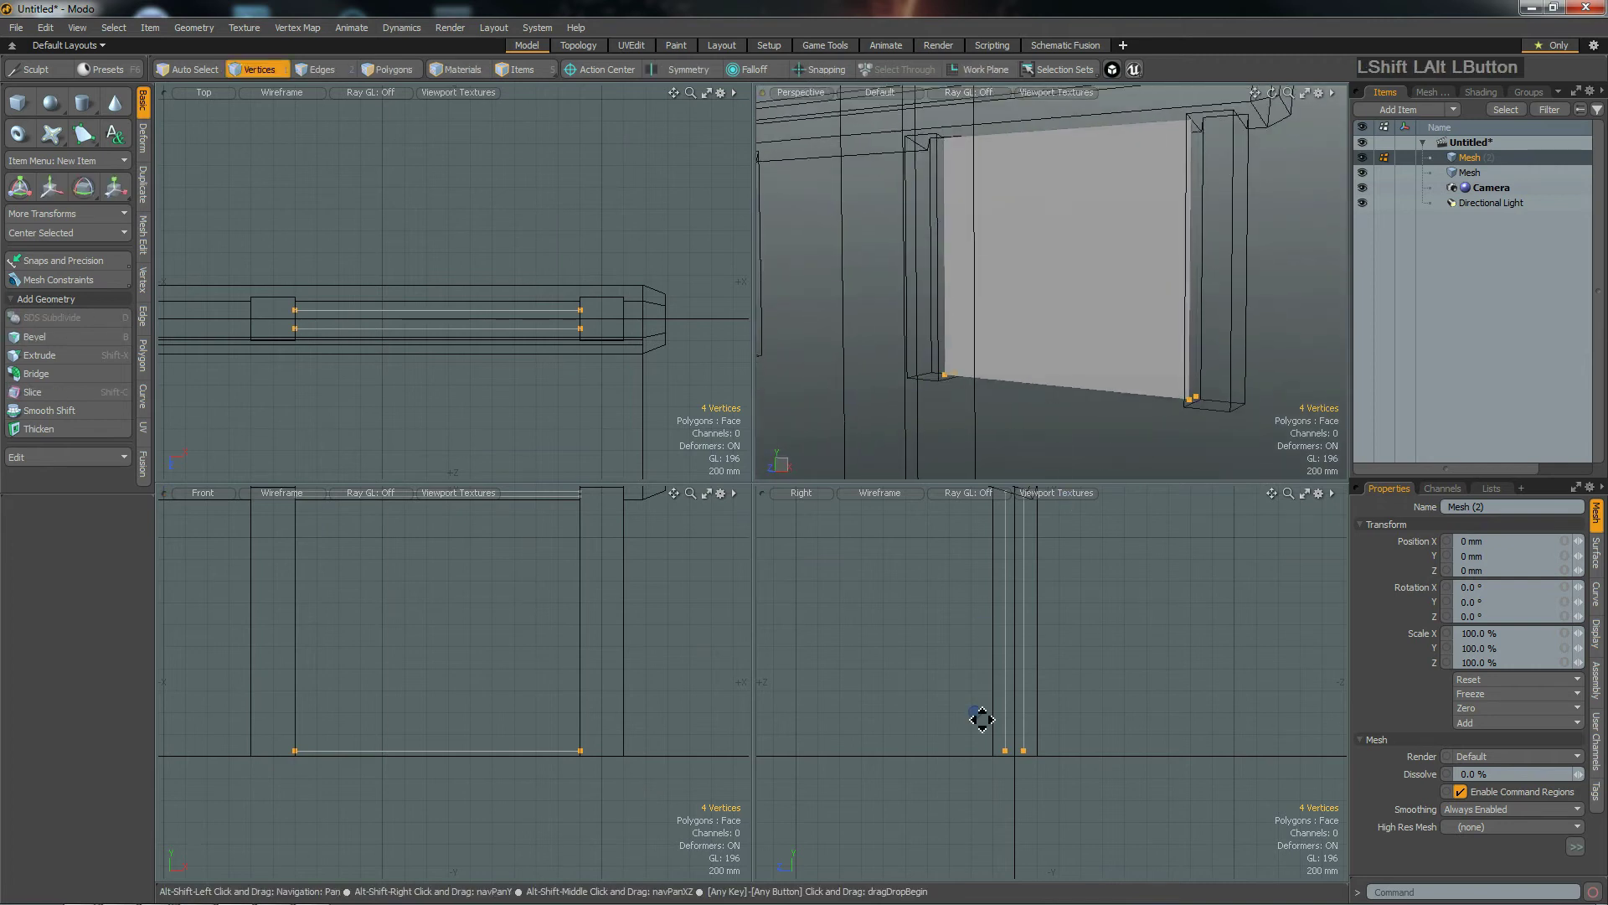
mouse_move(1116, 412)
left_mouse_down("alt")
mouse_move(1178, 363)
mouse_move(1174, 344)
mouse_move(1101, 421)
left_mouse_up("alt")
left_click_drag(438, 671, 441, 701, "alt")
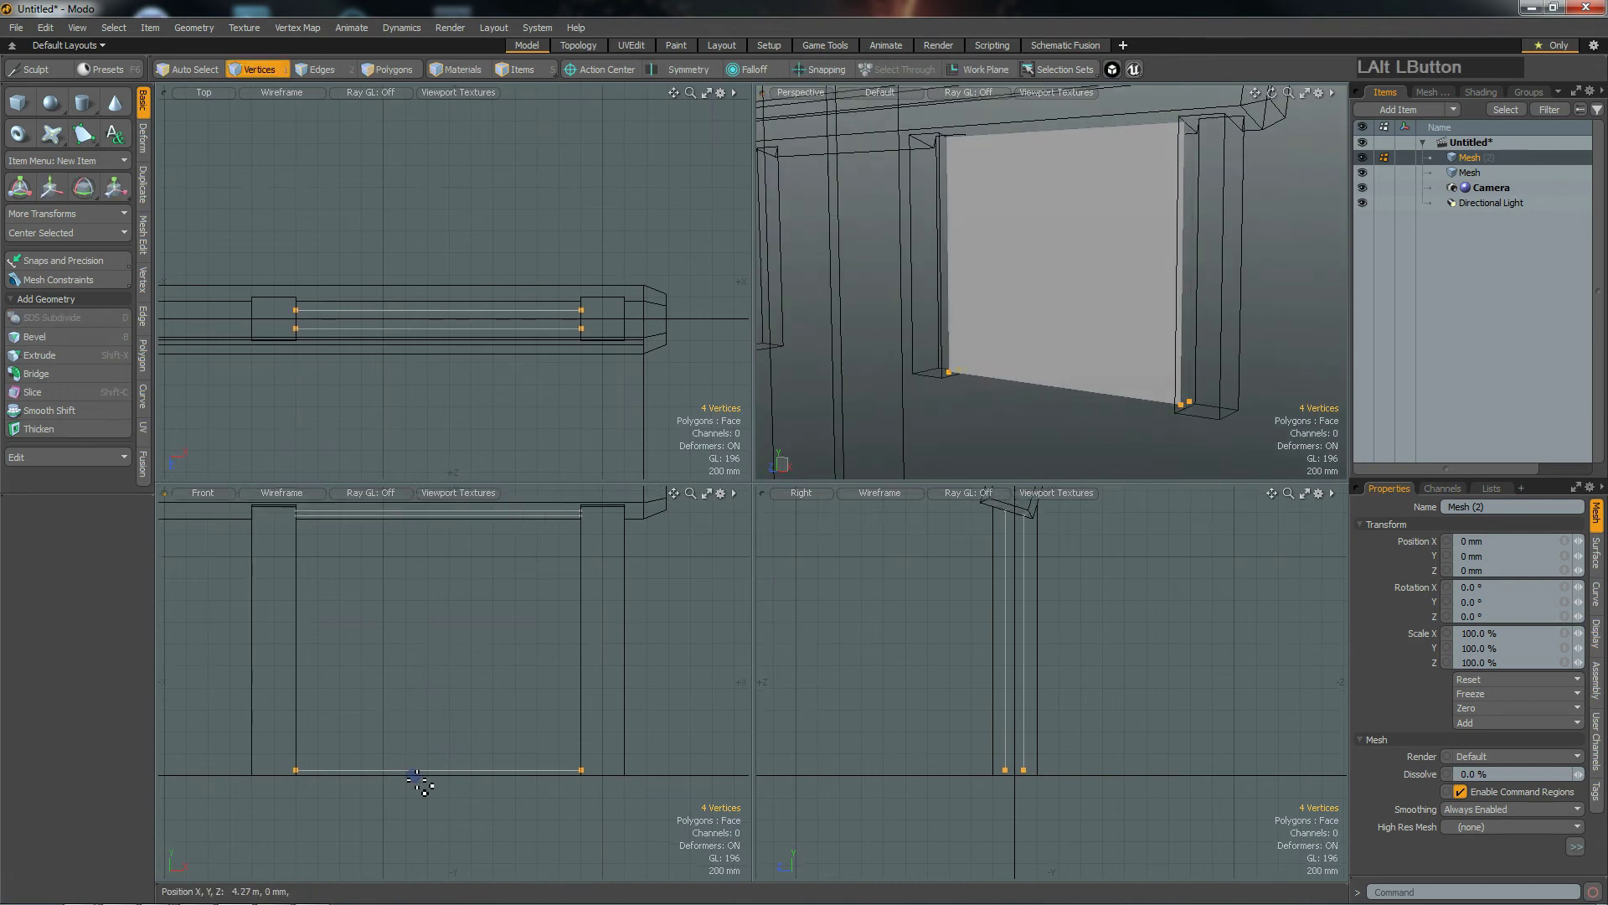
key("w")
left_click_drag(442, 716, 441, 714)
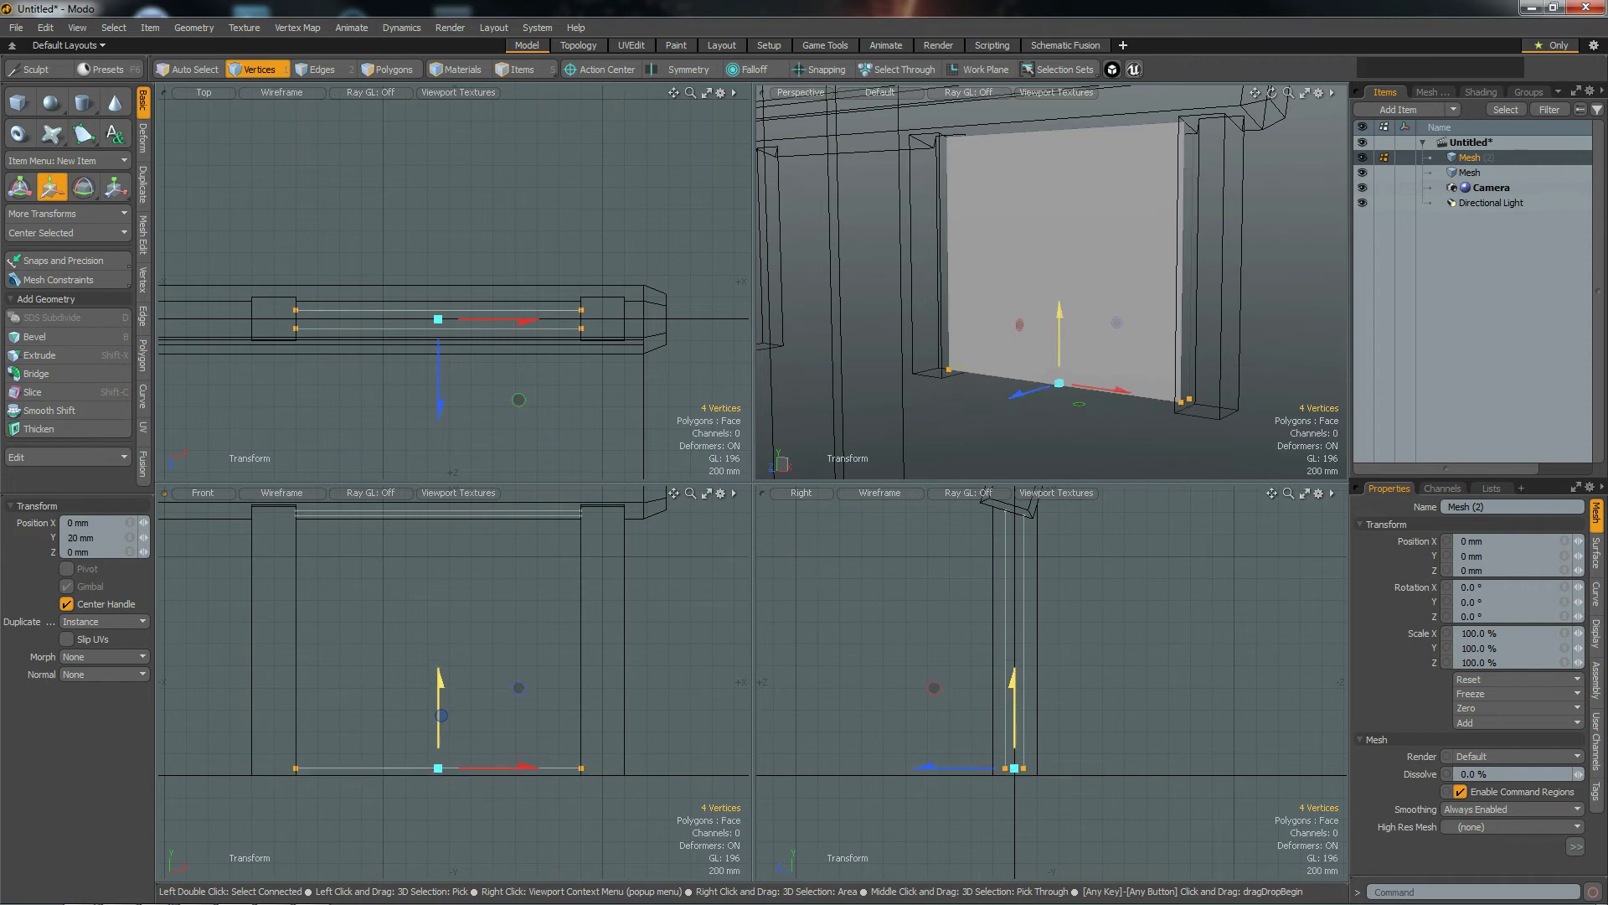
key("space")
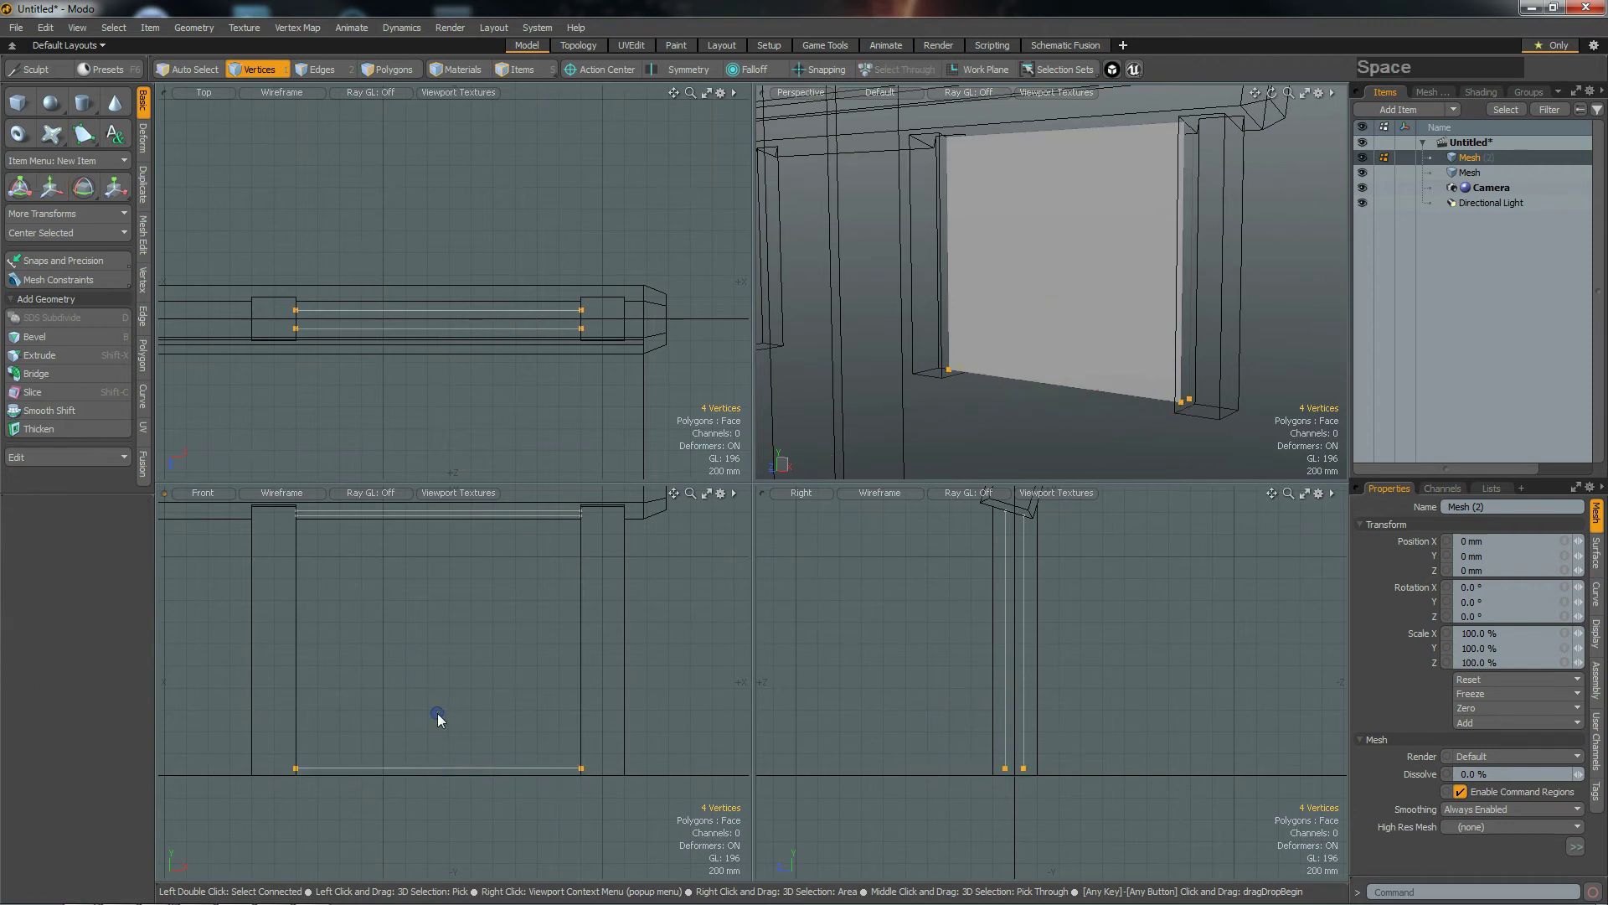
left_click(144, 289)
left_click(67, 300)
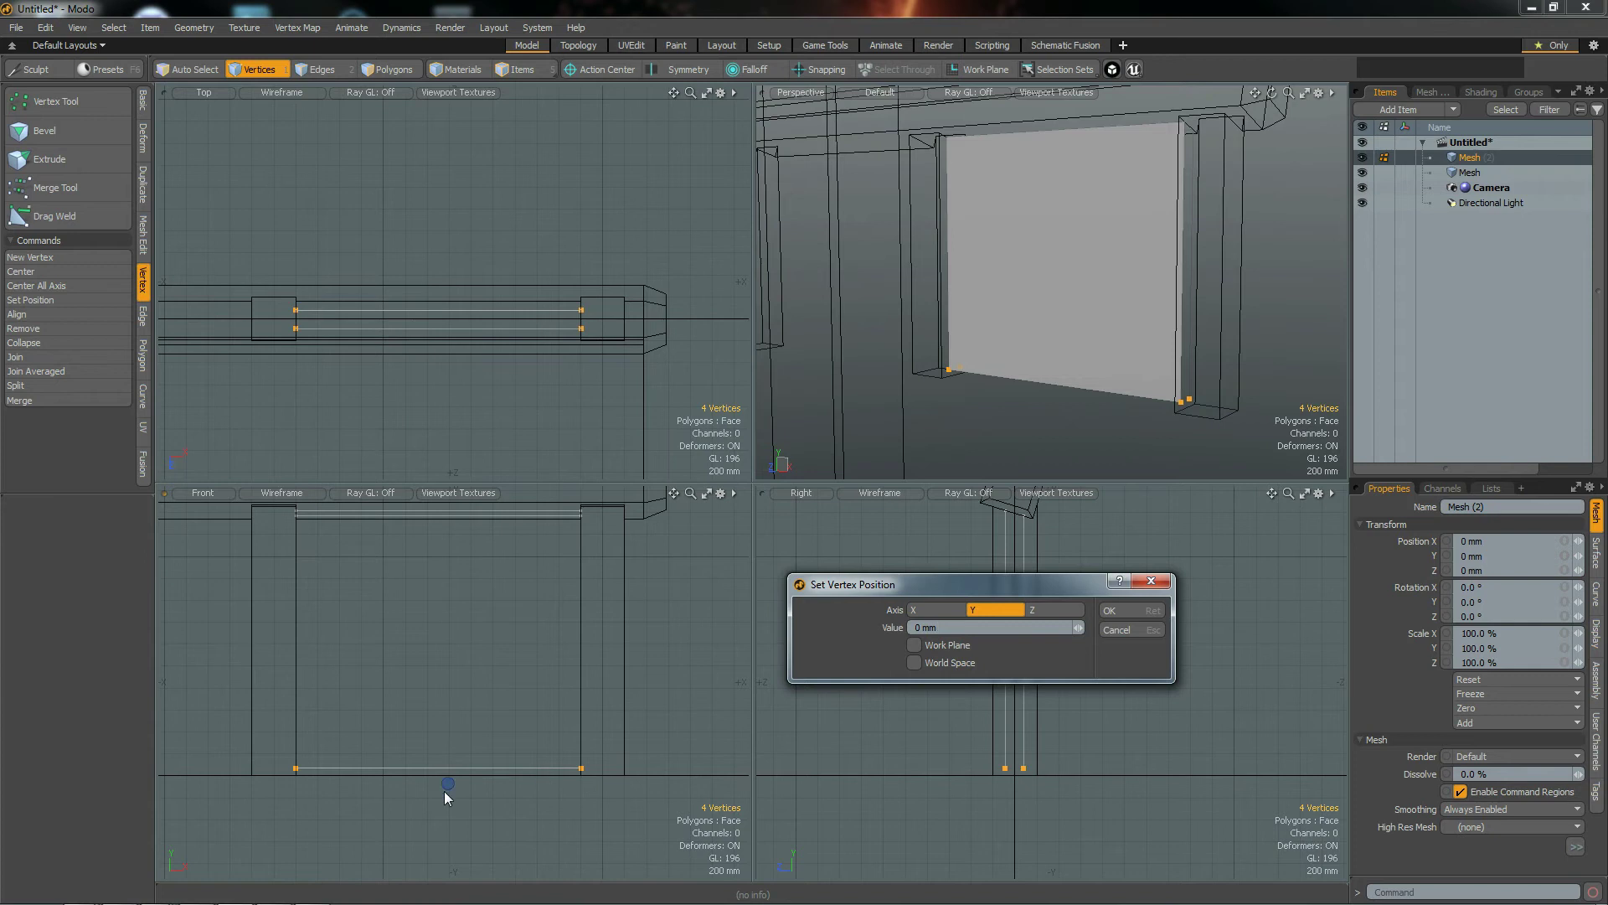
left_click(1119, 619)
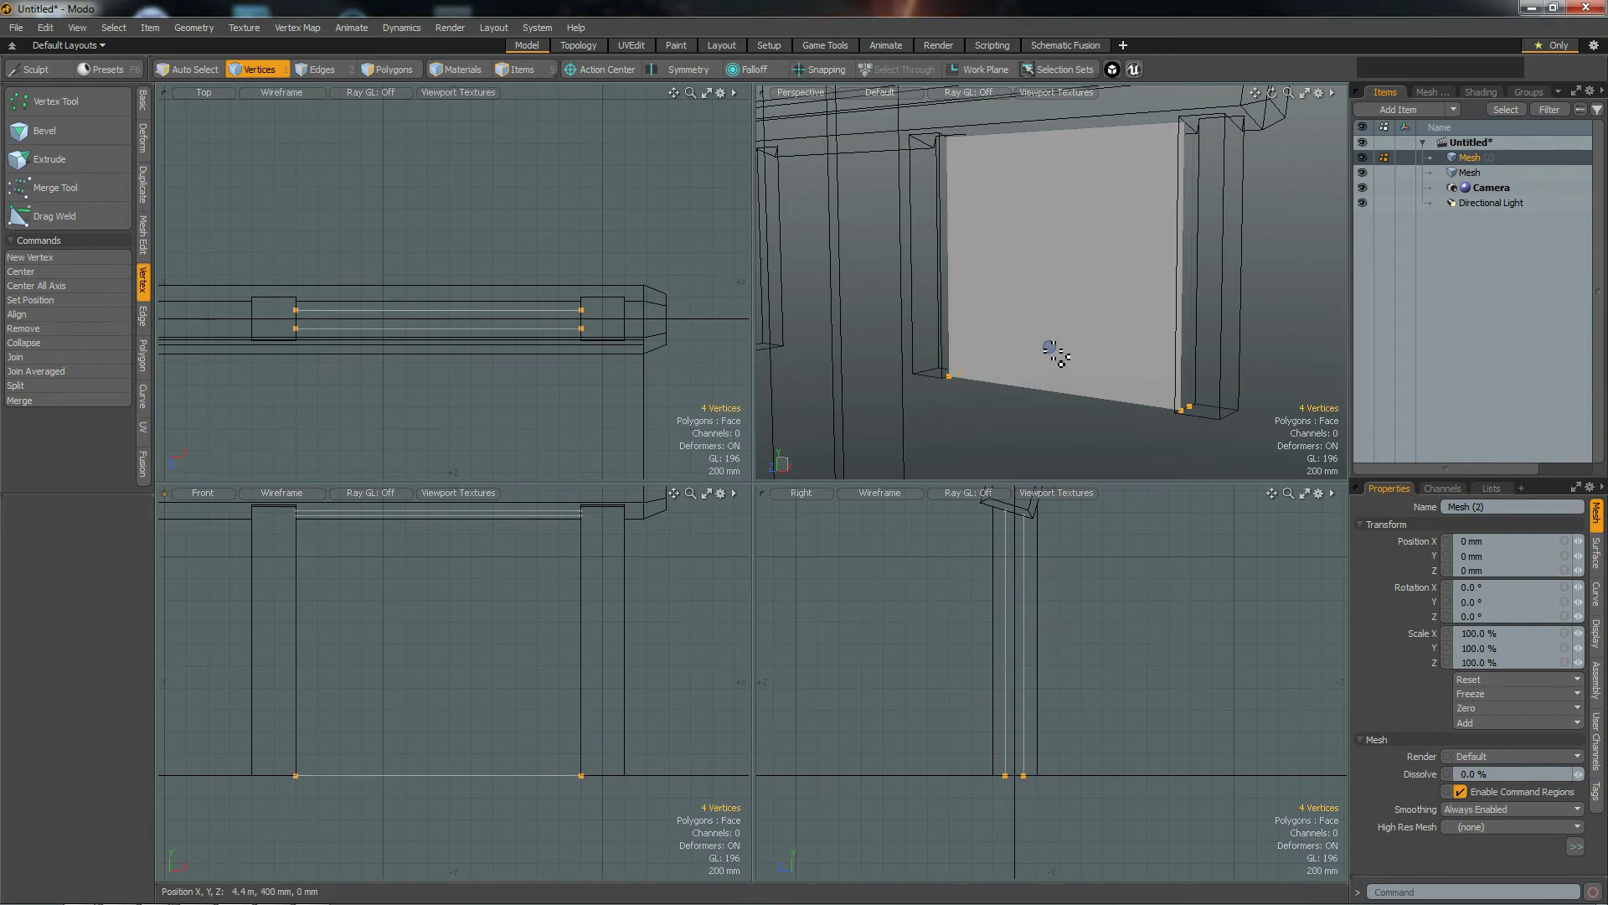
Step: Select the structure mesh together with the side wall panel mesh and view both shaded from the open end
mouse_move(1055, 391)
left_mouse_down("alt")
mouse_move(1134, 370)
mouse_move(1070, 399)
mouse_move(1064, 349)
mouse_move(1040, 404)
left_mouse_up("alt")
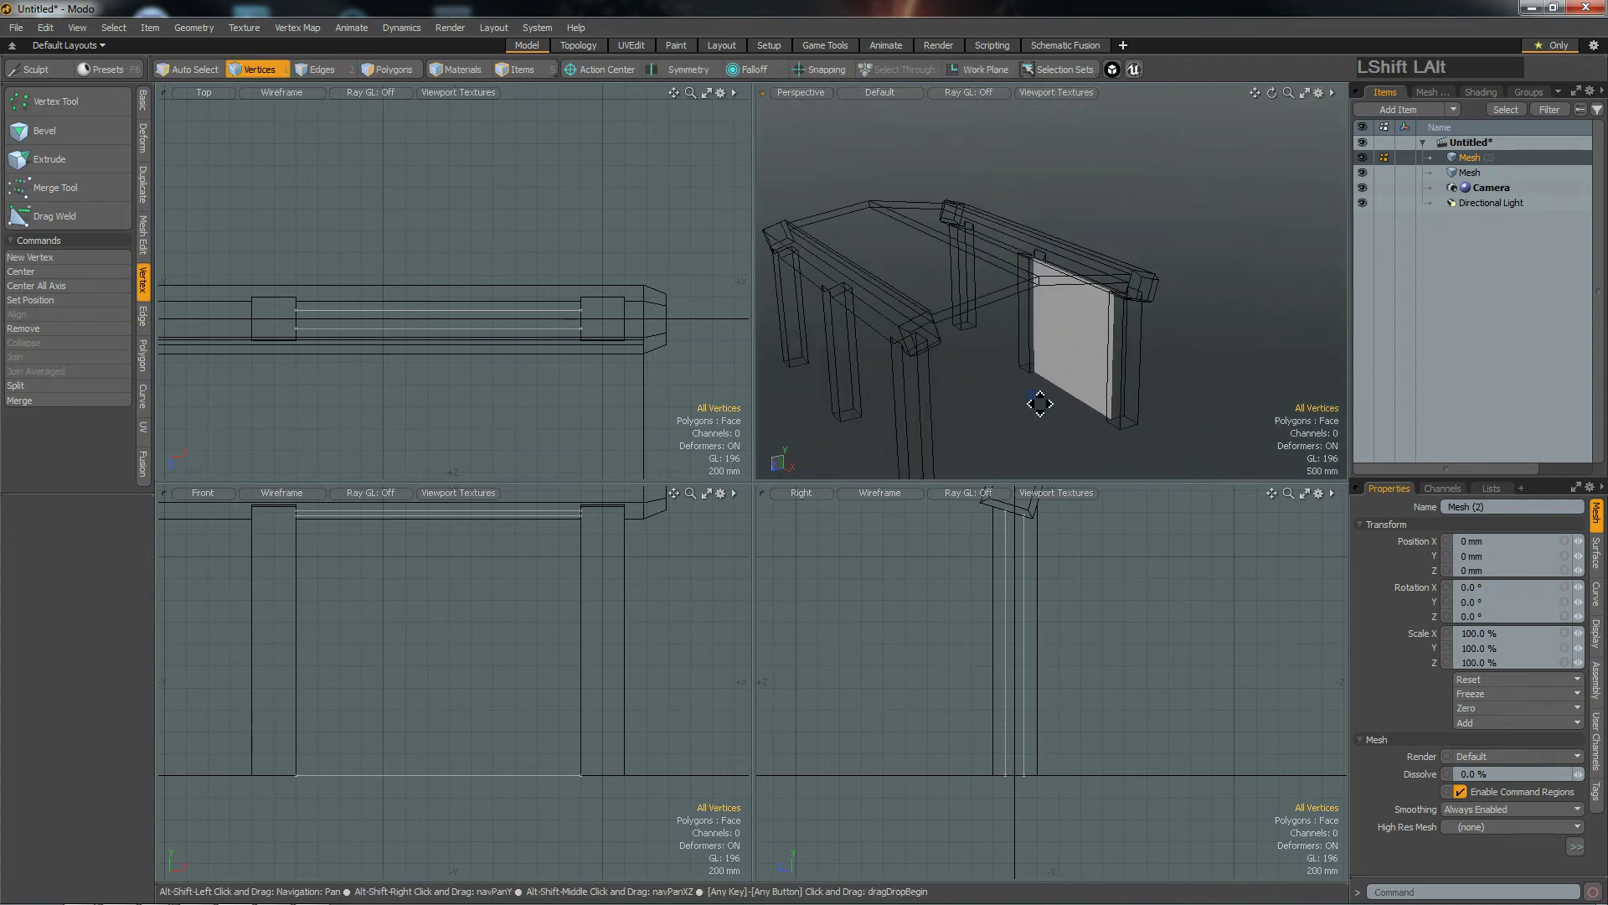
left_click(1477, 173)
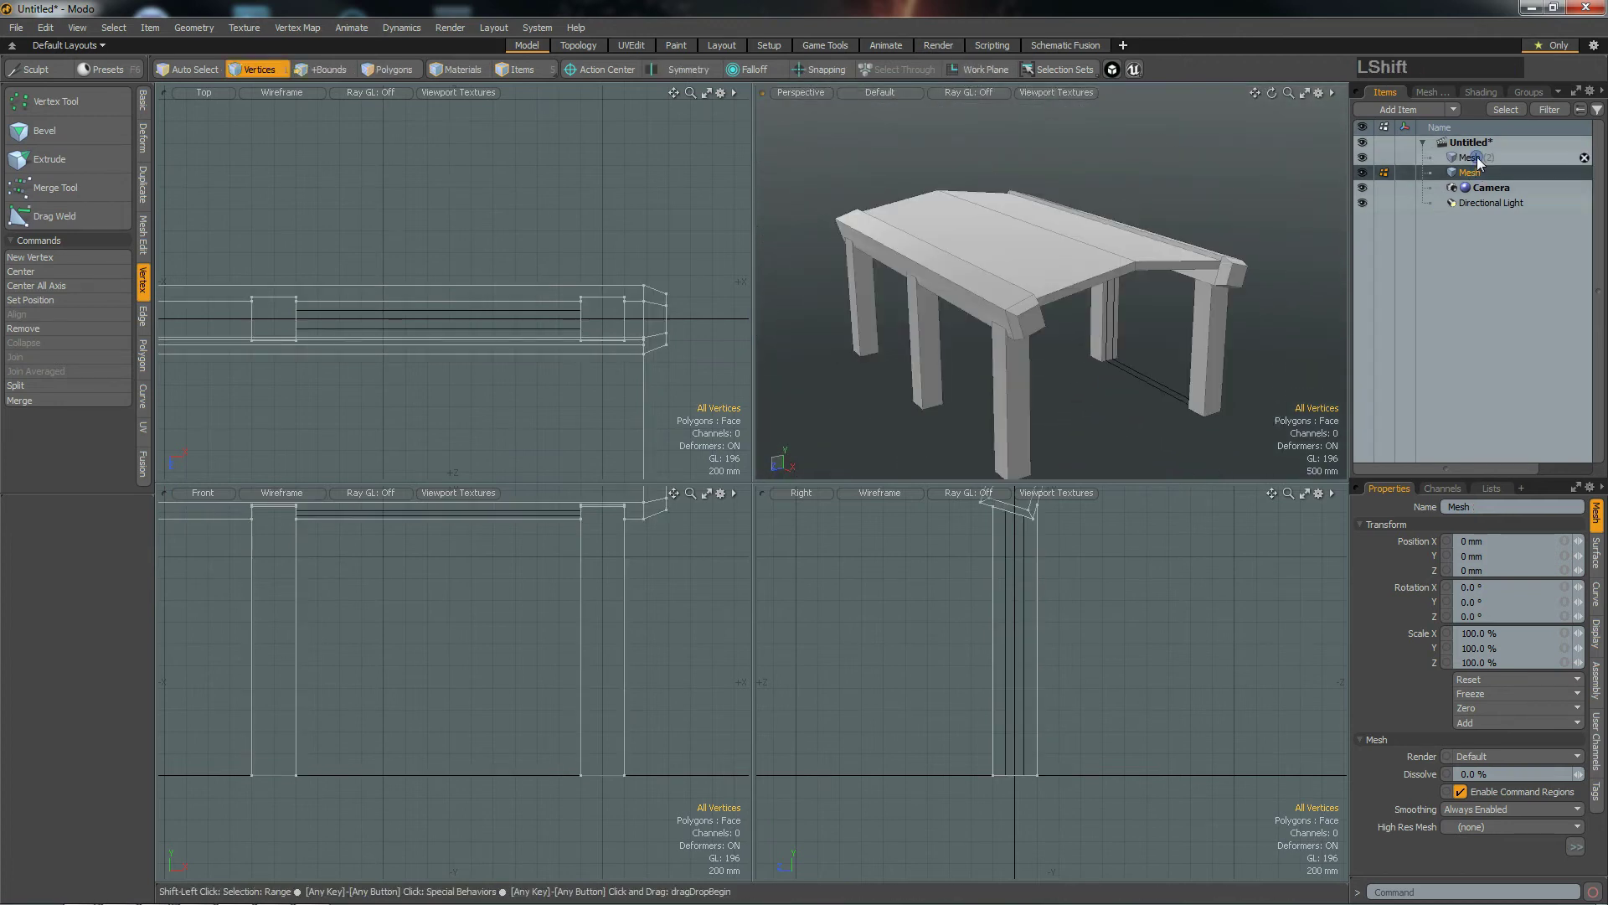
left_click(1477, 159, "shift")
left_click_drag(1246, 327, 1167, 325, "alt")
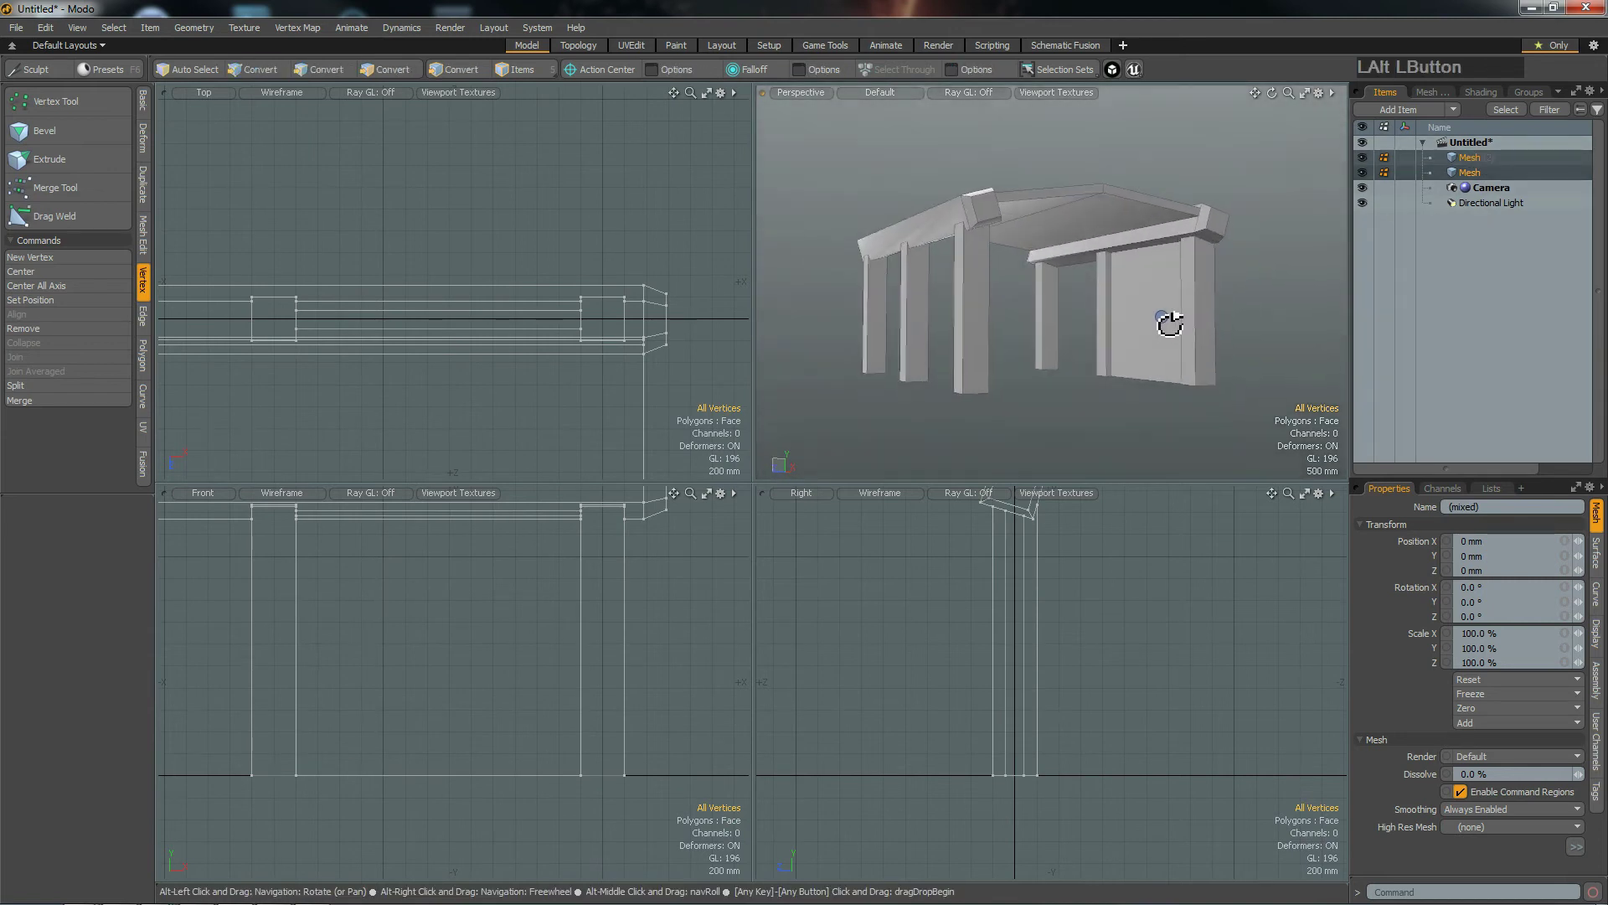
Step: Copy the facing inner polygons of the two end posts and paste them into a new mesh item
left_click_drag(1072, 319, 1026, 294, "alt")
left_click(1026, 293, "shift")
left_click_drag(1059, 380, 1024, 449, "alt")
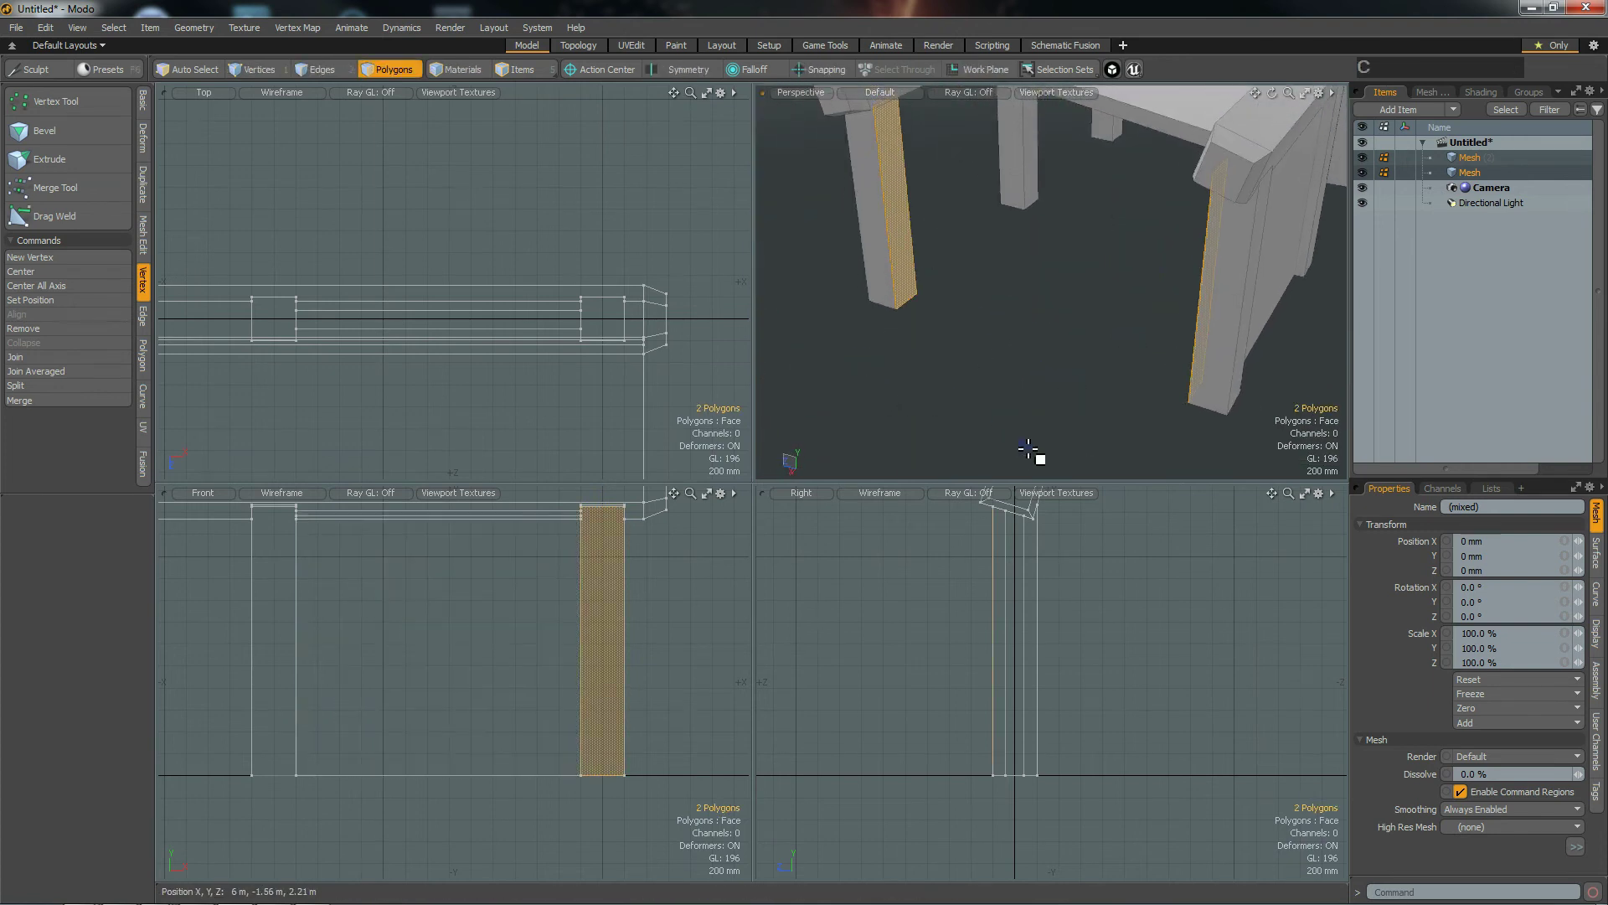
key("n")
key("ctrl+v")
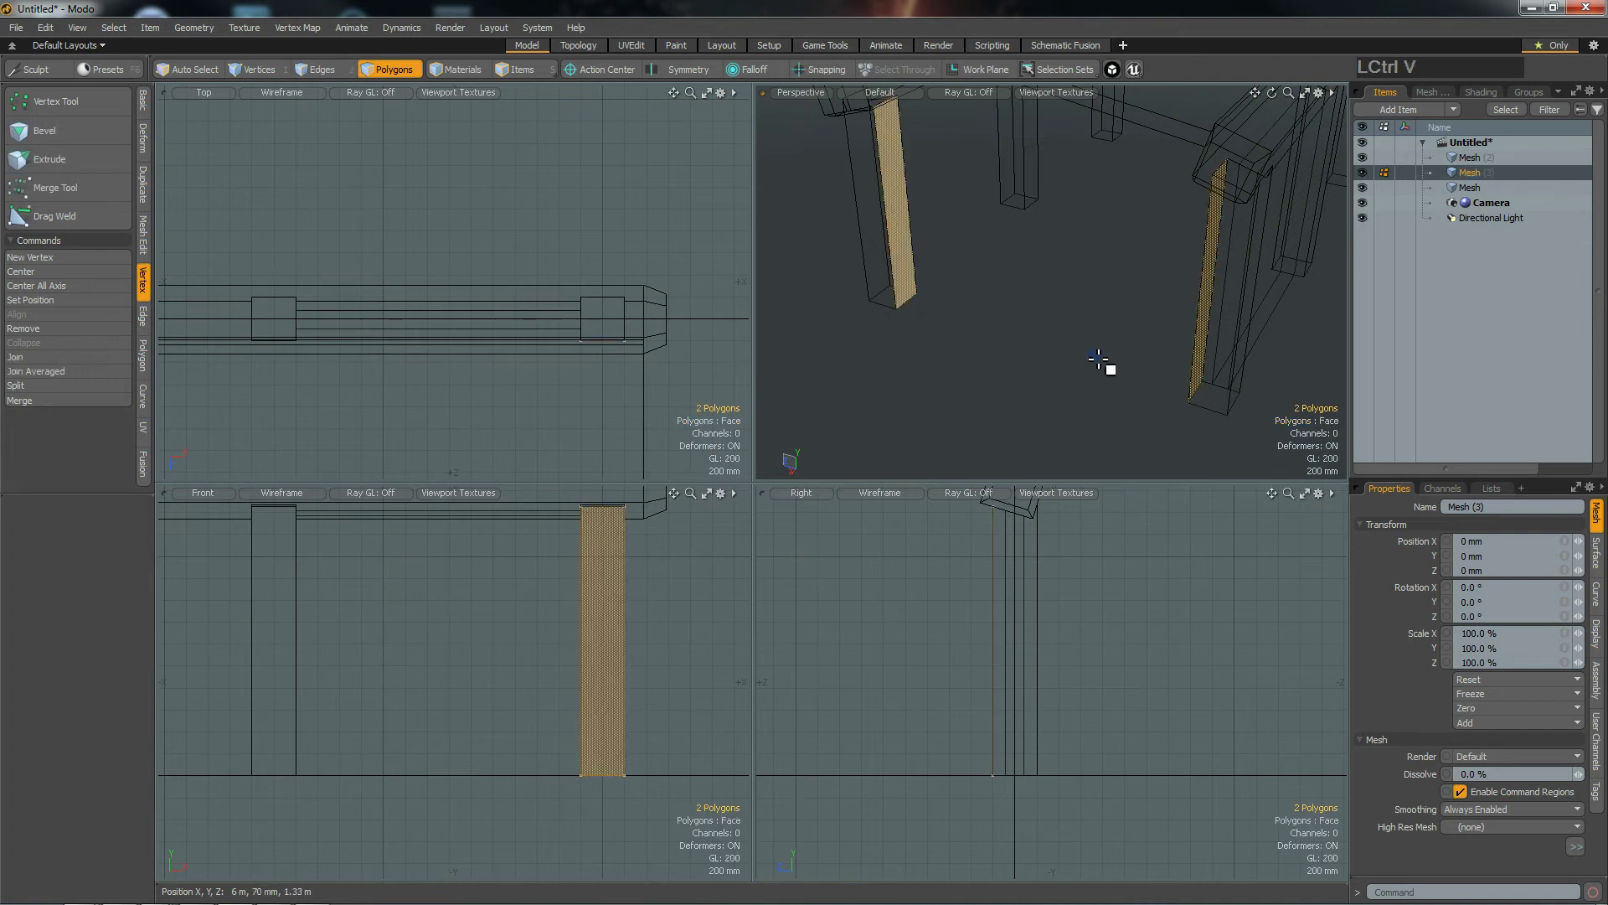
Step: Bridge the border edges of the two pasted post polygons to form a panel across the structure's end
left_click(1099, 360)
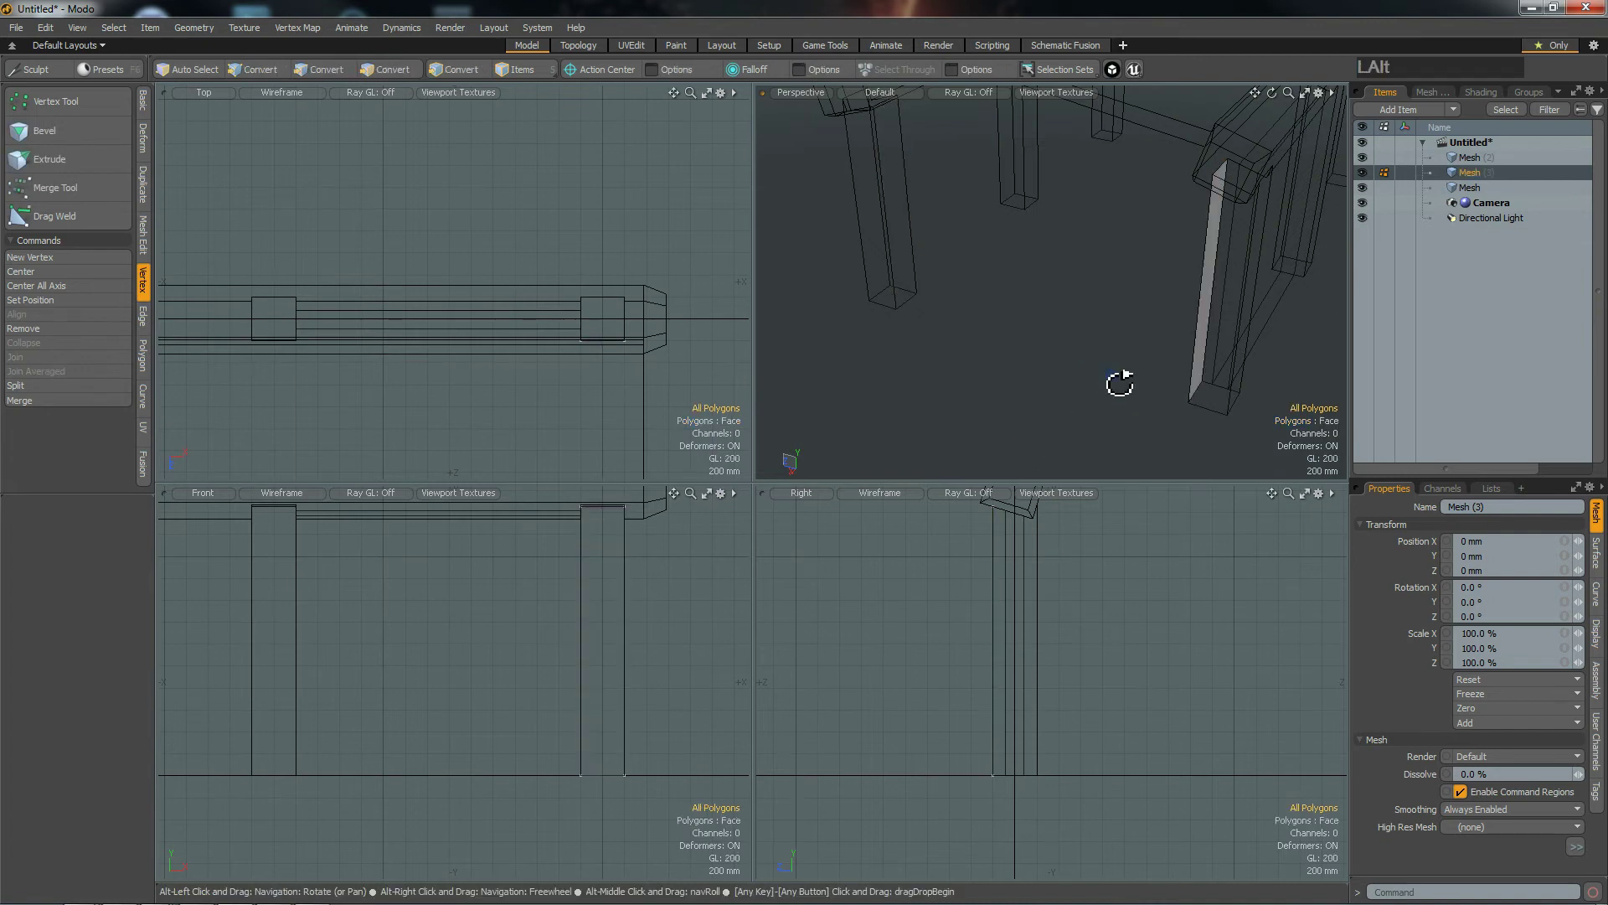
left_click_drag(1120, 381, 1159, 380, "alt")
key("2")
left_click_drag(1237, 311, 1175, 353, "alt")
double_click(1191, 349)
left_click_drag(1022, 352, 1270, 323, "alt")
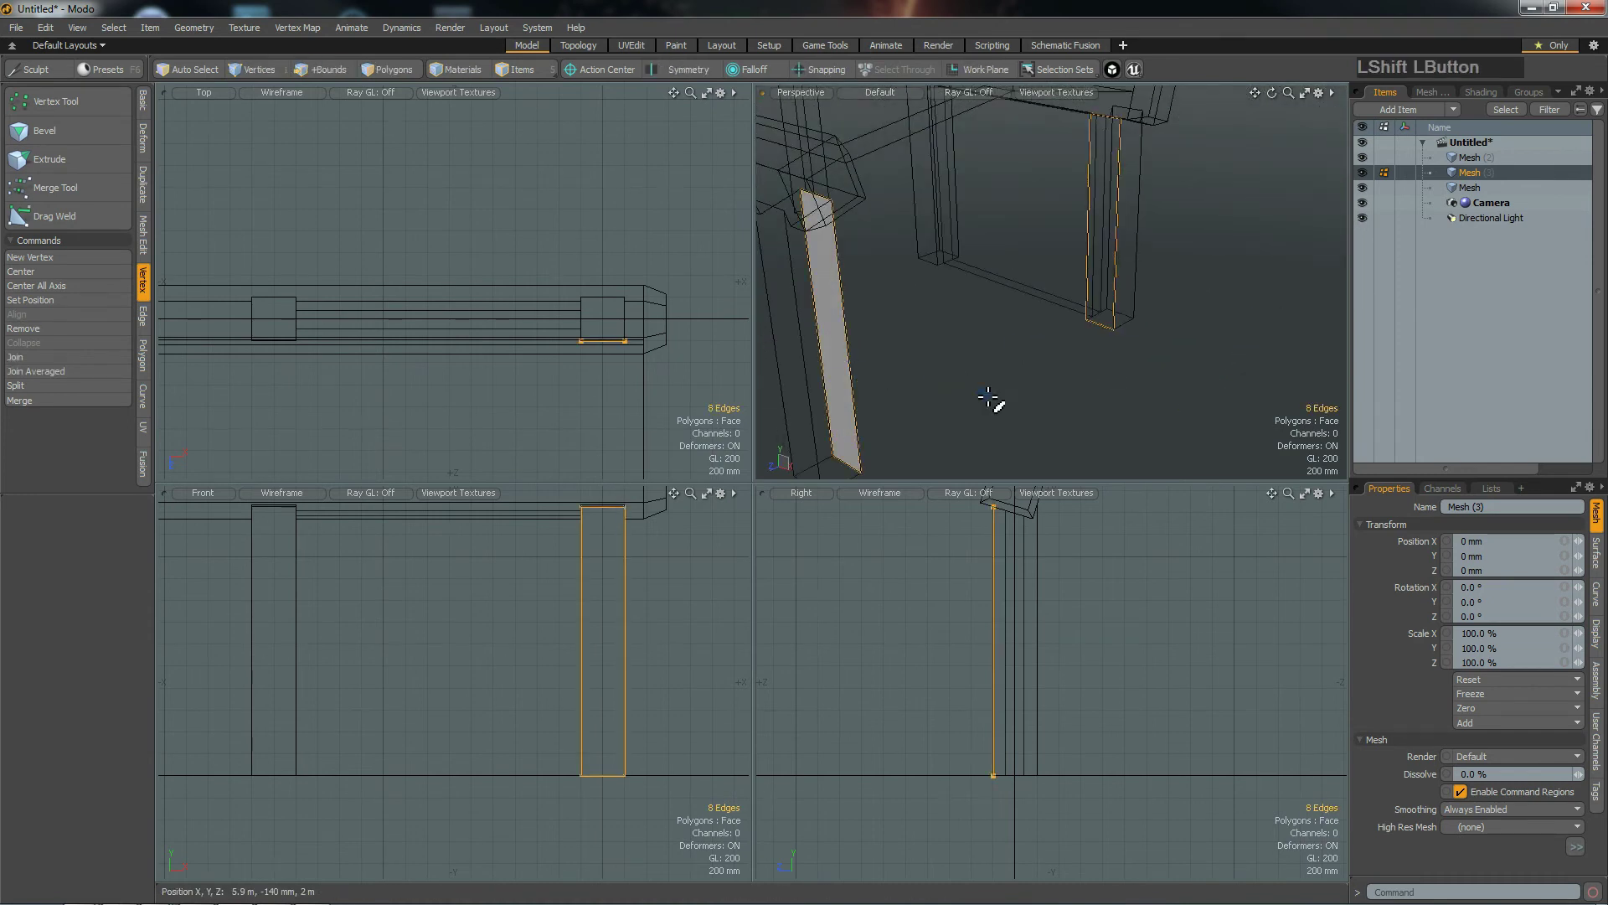
left_click(143, 104)
left_click(36, 373)
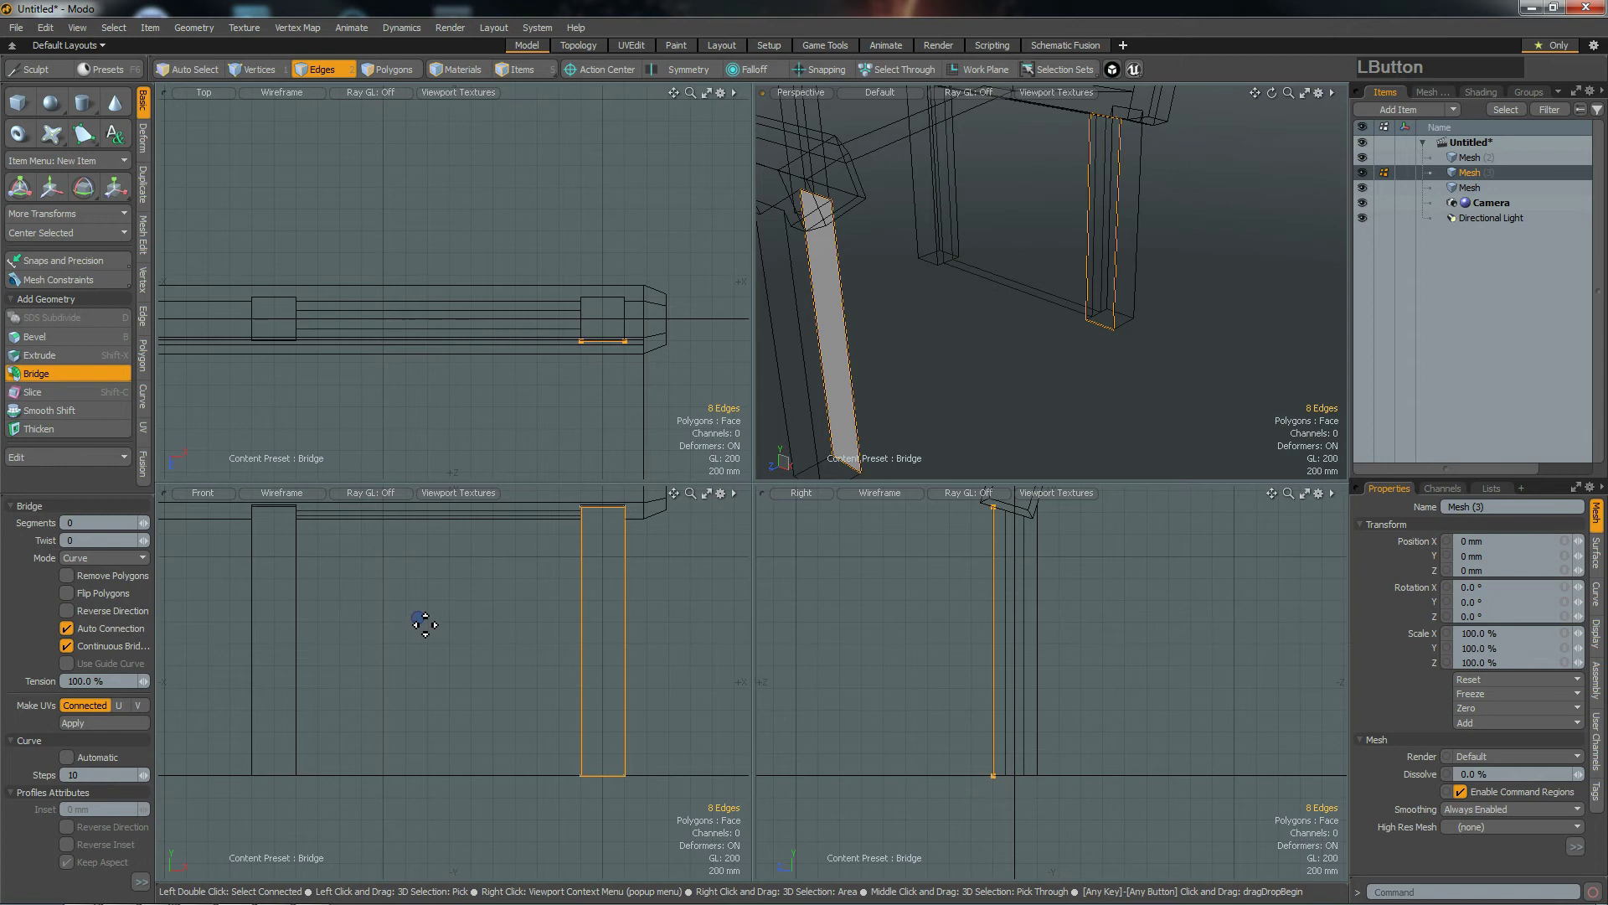
left_click(925, 584)
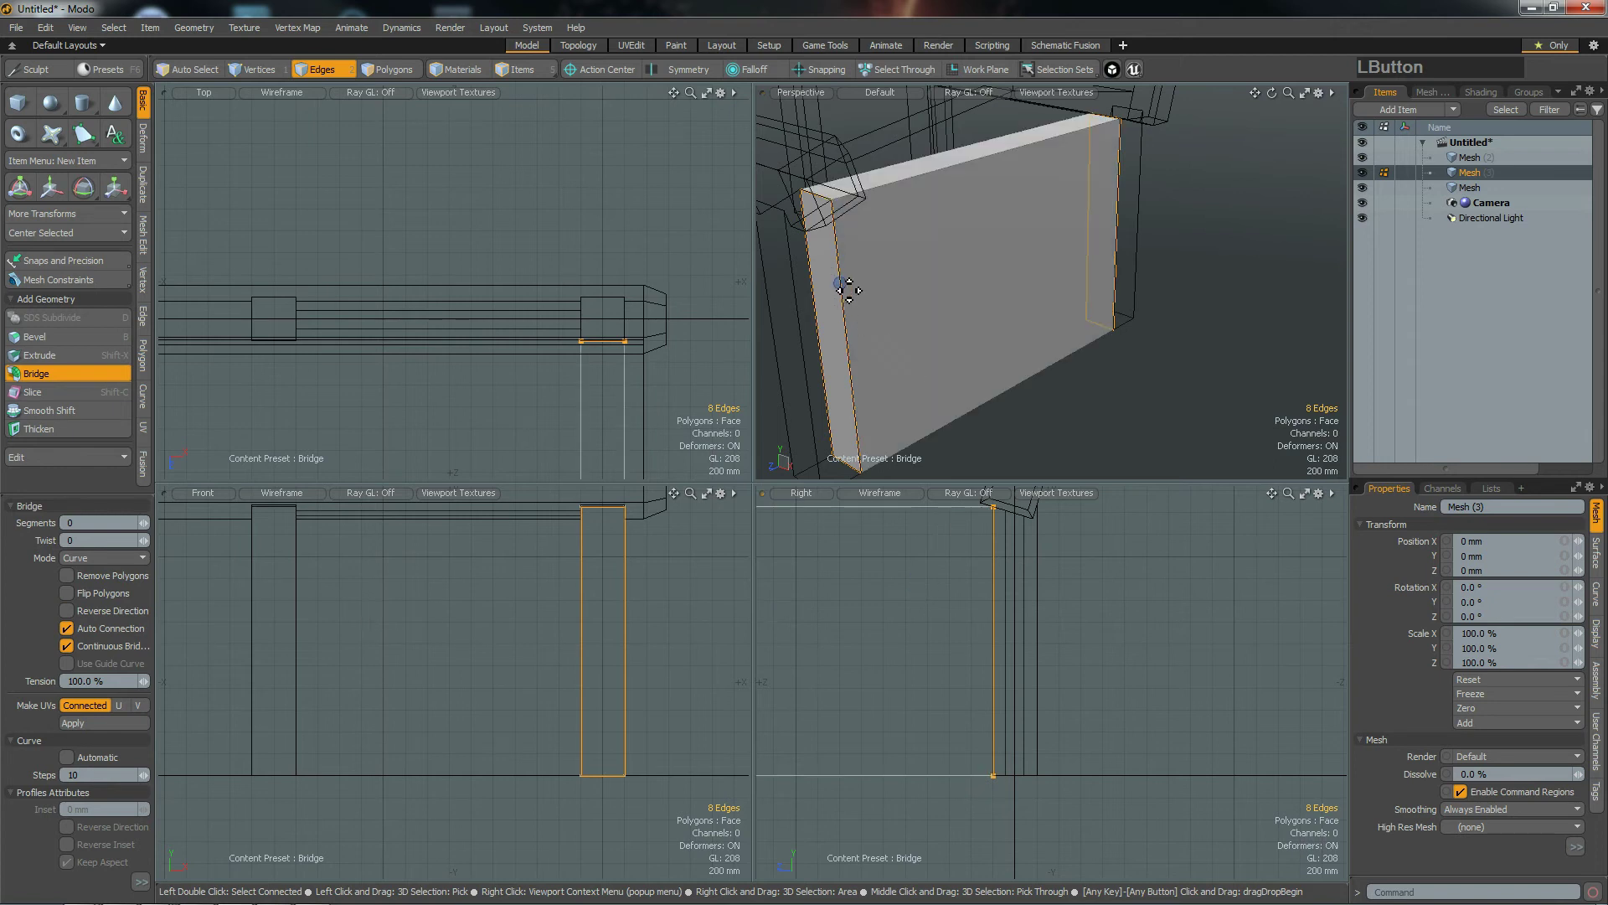
key("space")
Step: Examine where the end panel's upper corner meets the sloping roof beam, viewing the panel mesh and the structure mesh in turn
left_click_drag(1012, 302, 955, 366, "alt")
left_click_drag(917, 563, 1076, 537, "alt")
left_click_drag(1116, 369, 1073, 425, "alt")
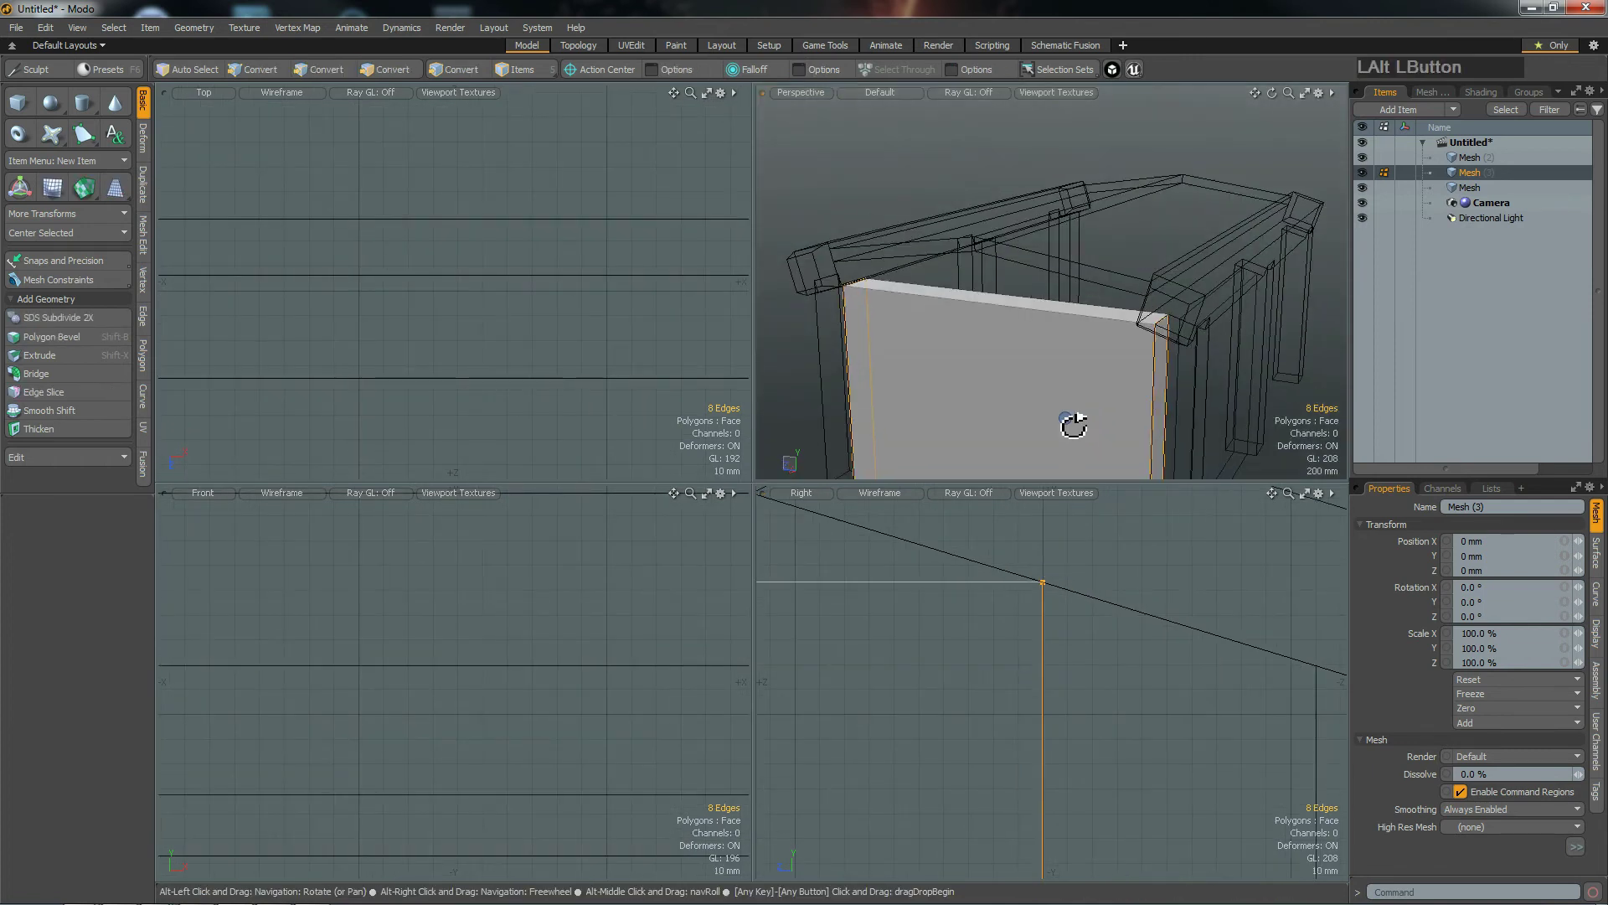
left_click_drag(1146, 339, 1220, 369, "alt")
left_click_drag(1070, 638, 991, 621, "alt")
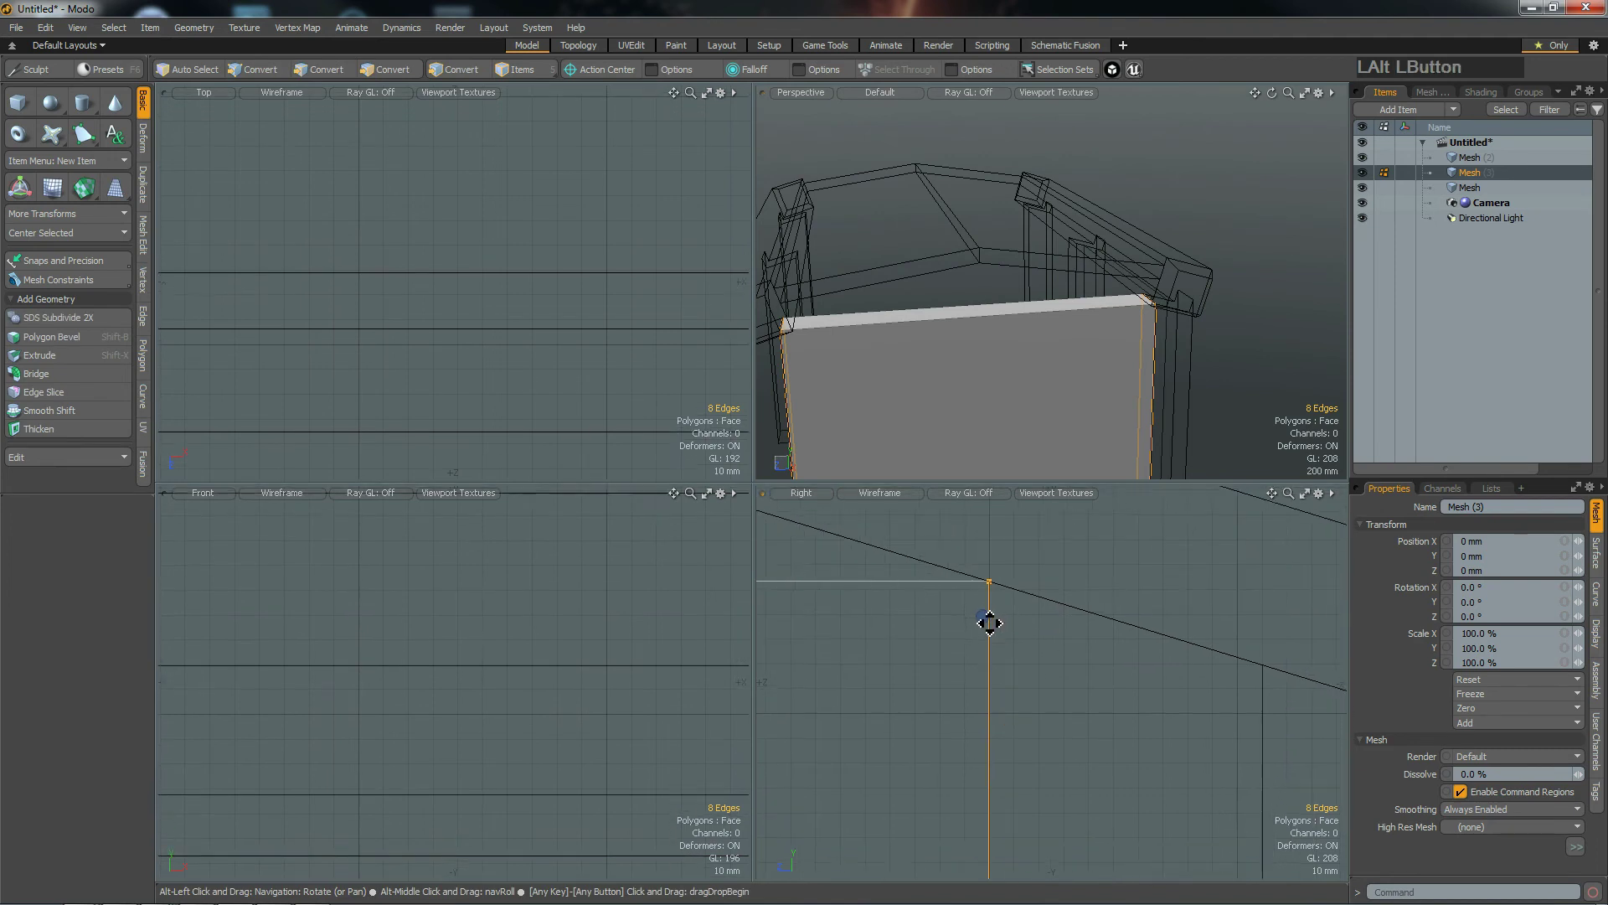
left_click(1460, 162)
left_click(1467, 189)
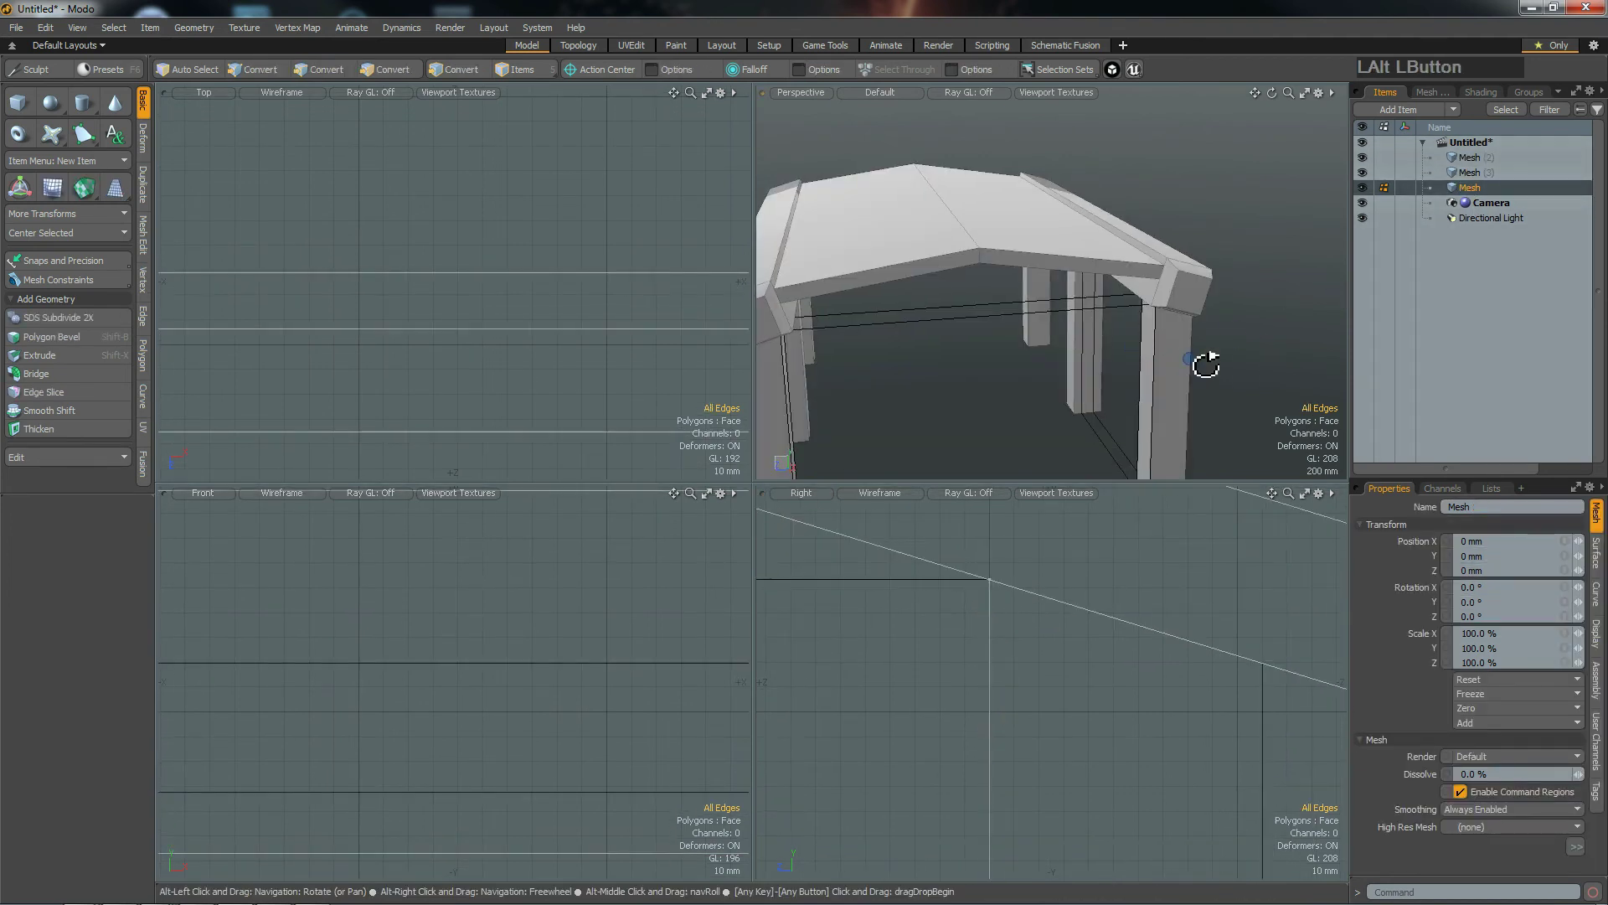
left_click_drag(1206, 362, 1140, 337, "alt")
left_click_drag(957, 664, 1034, 674, "alt")
left_click_drag(1156, 344, 1012, 328, "alt")
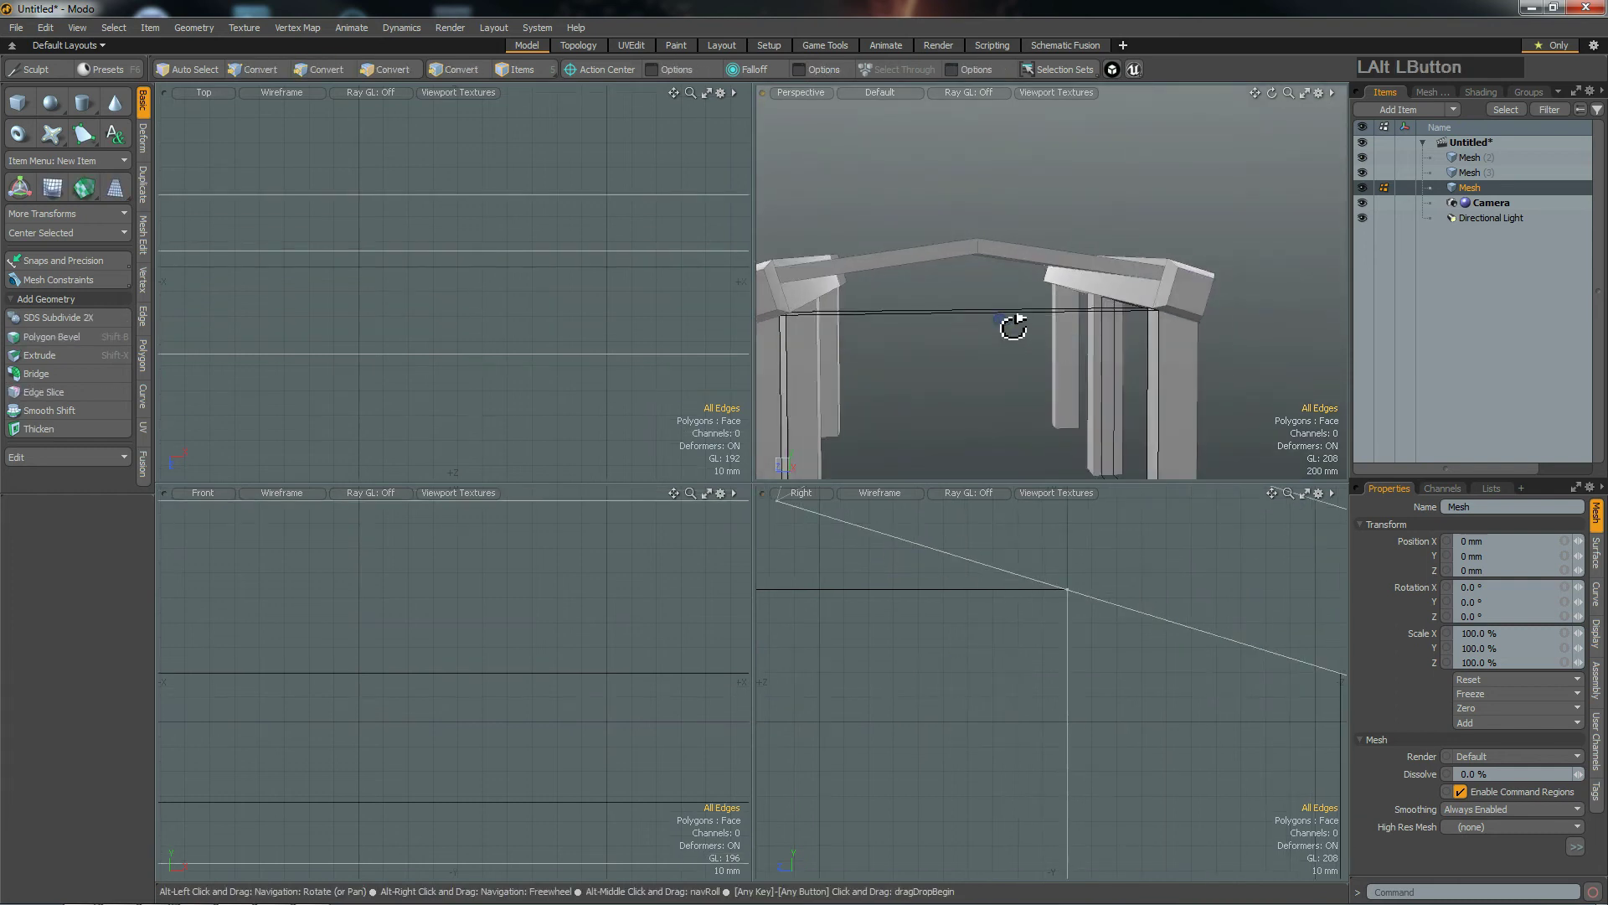
Step: Reselect the end panel mesh and examine its upper edge against the roof and beams from several angles
left_click(1481, 159)
left_click(1485, 174)
left_click_drag(1203, 298, 883, 374, "alt")
scroll(908, 362, "up", 5, "alt")
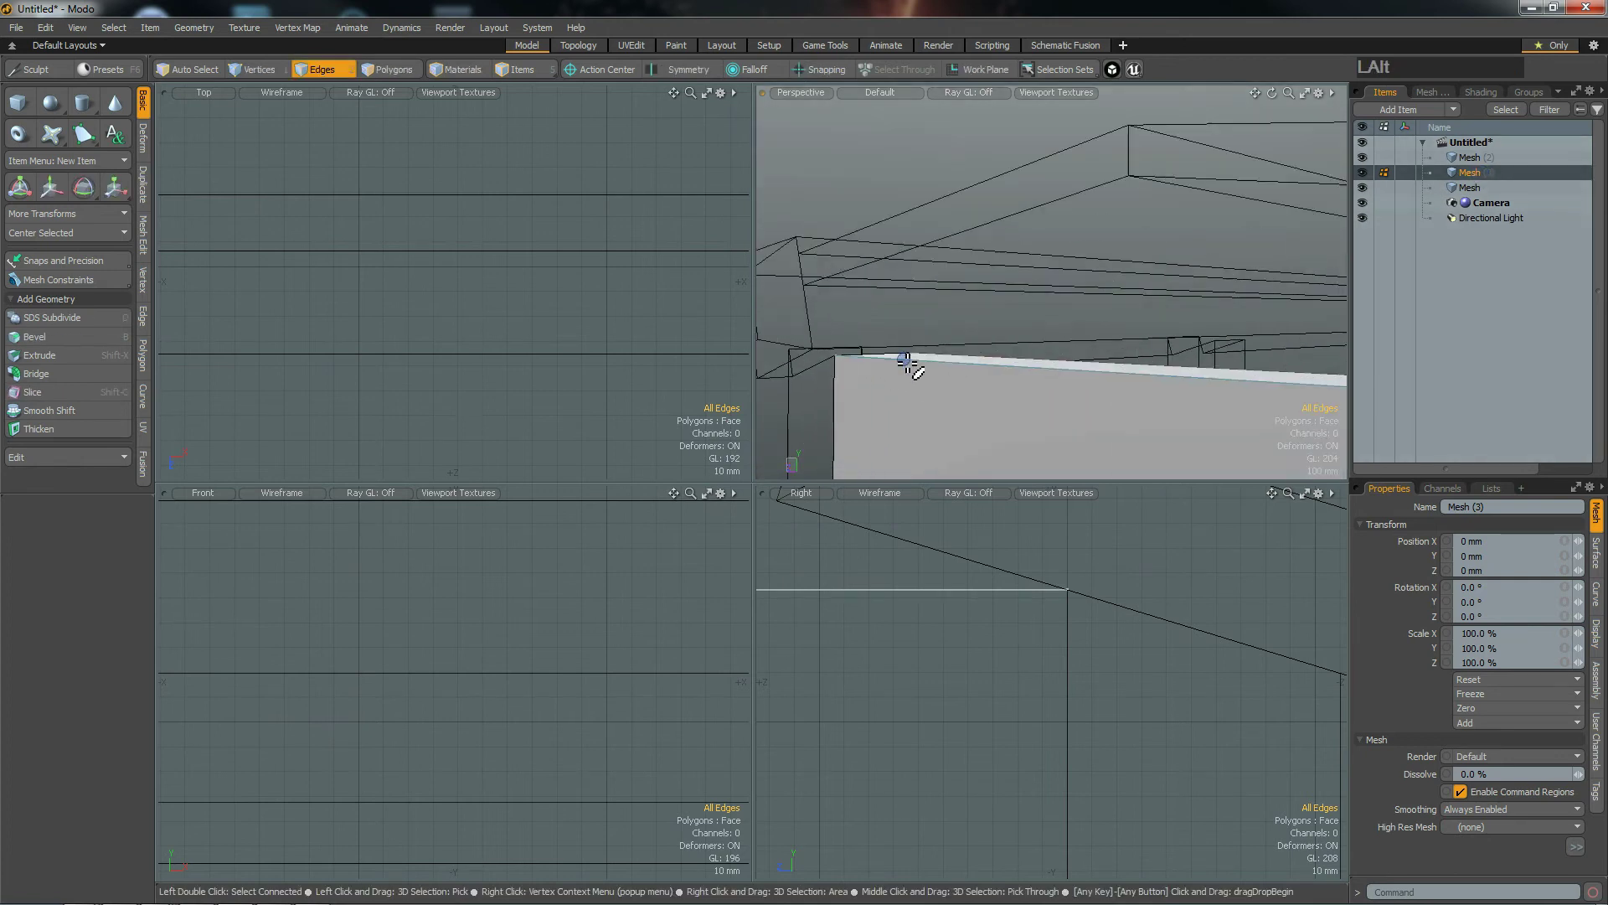
left_click_drag(961, 609, 1221, 700, "alt")
key("a")
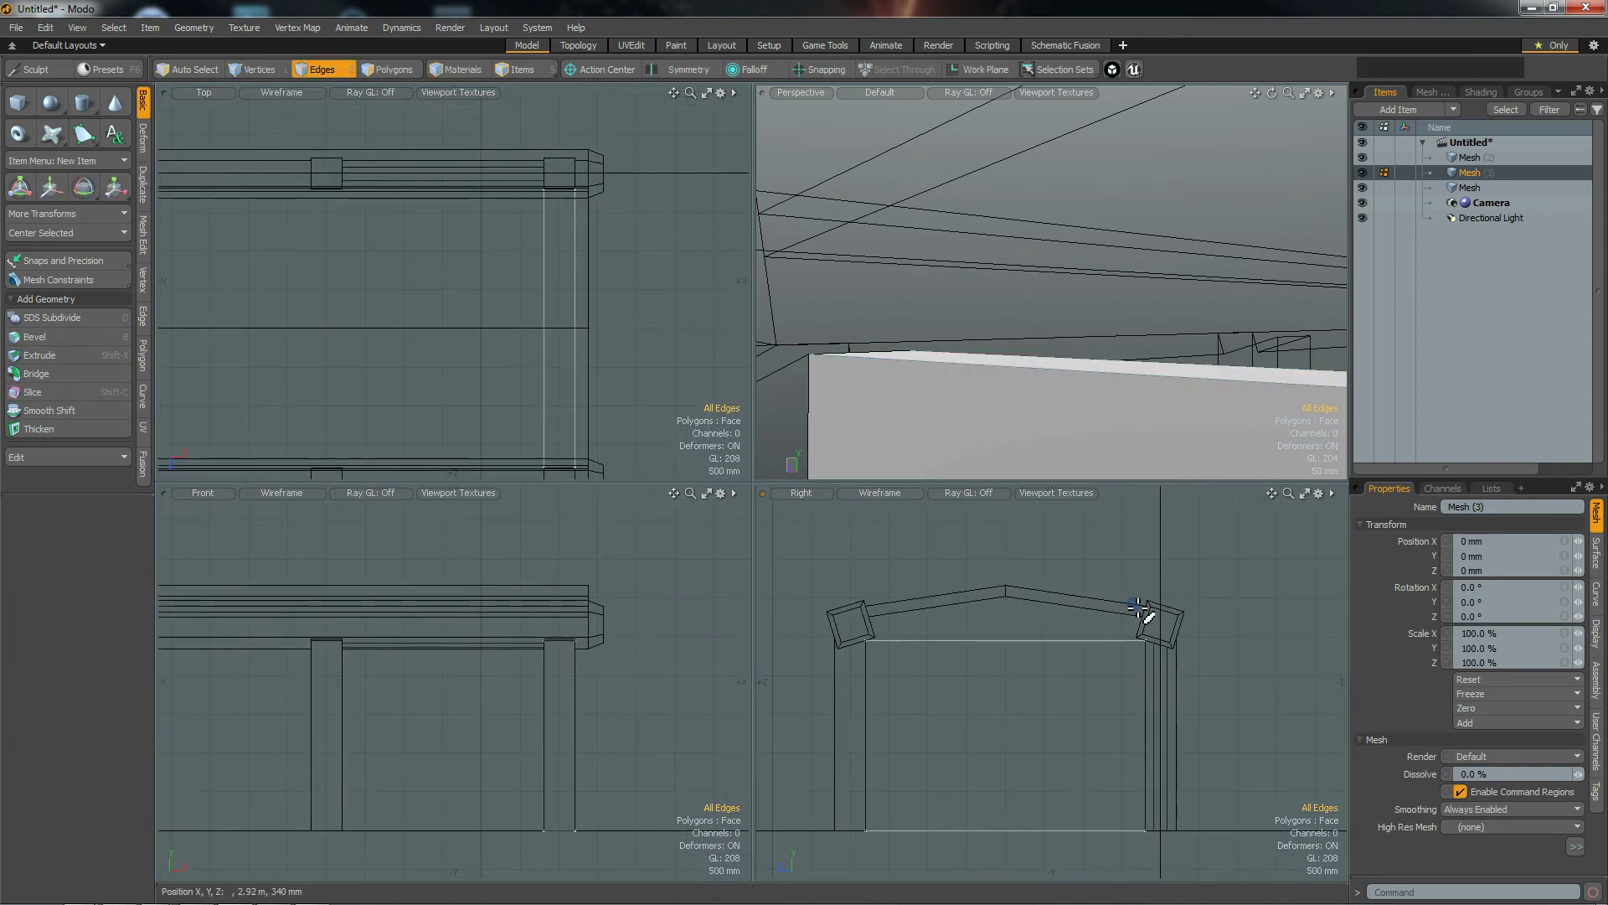
left_click_drag(976, 439, 1114, 469, "alt")
left_click_drag(1030, 654, 1023, 617, "alt+shift")
left_click_drag(1081, 348, 993, 340, "alt")
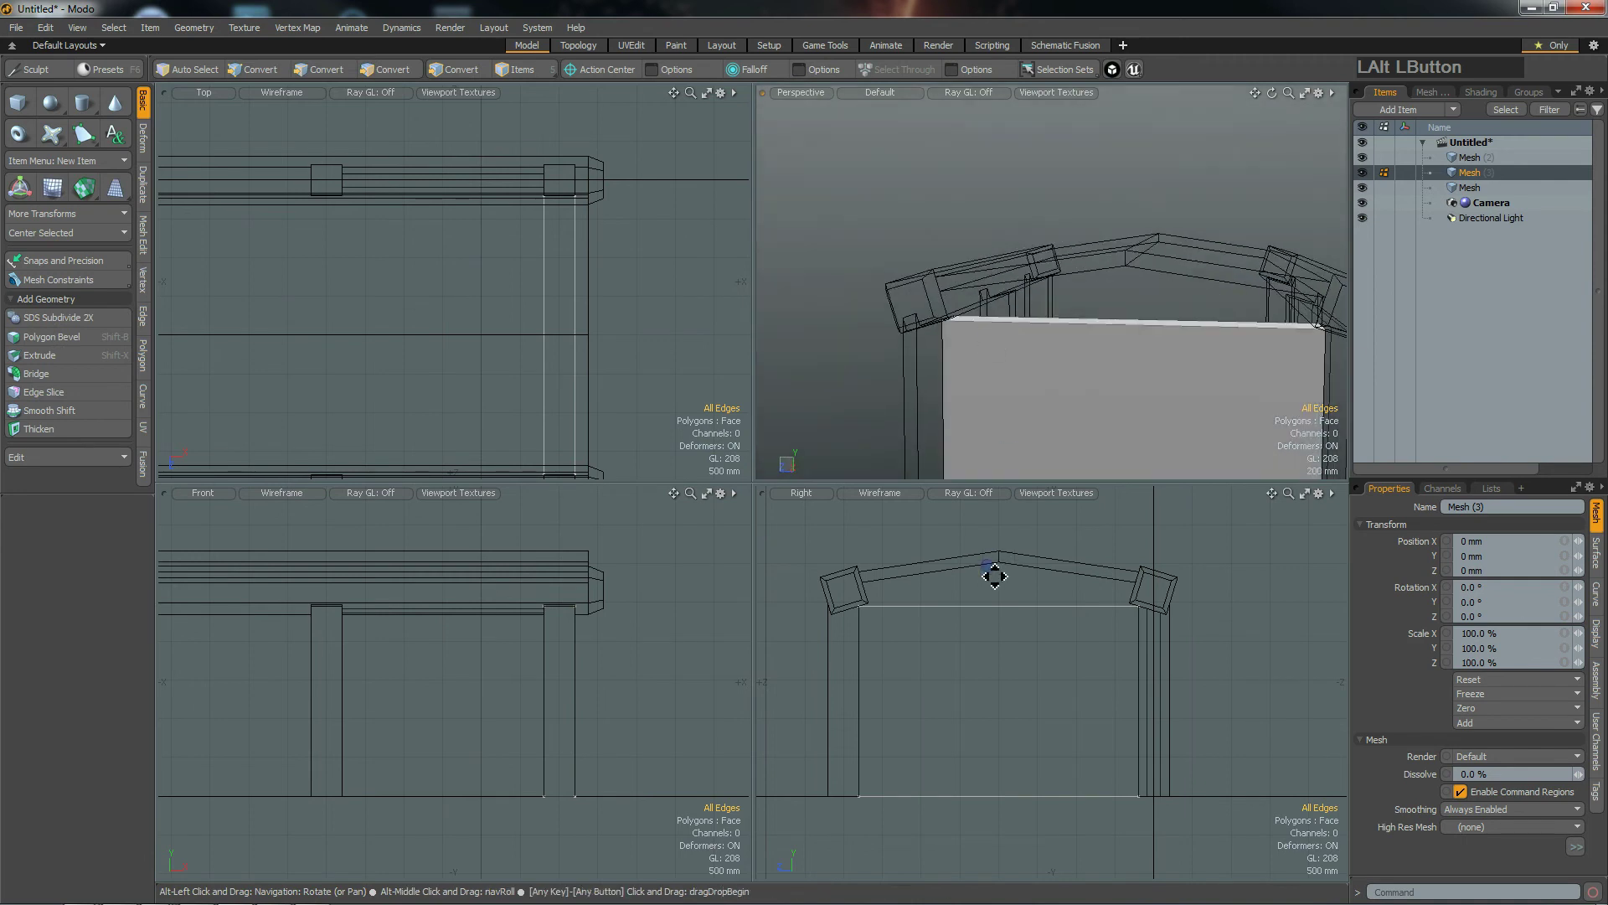
left_click_drag(1126, 387, 1106, 206, "alt")
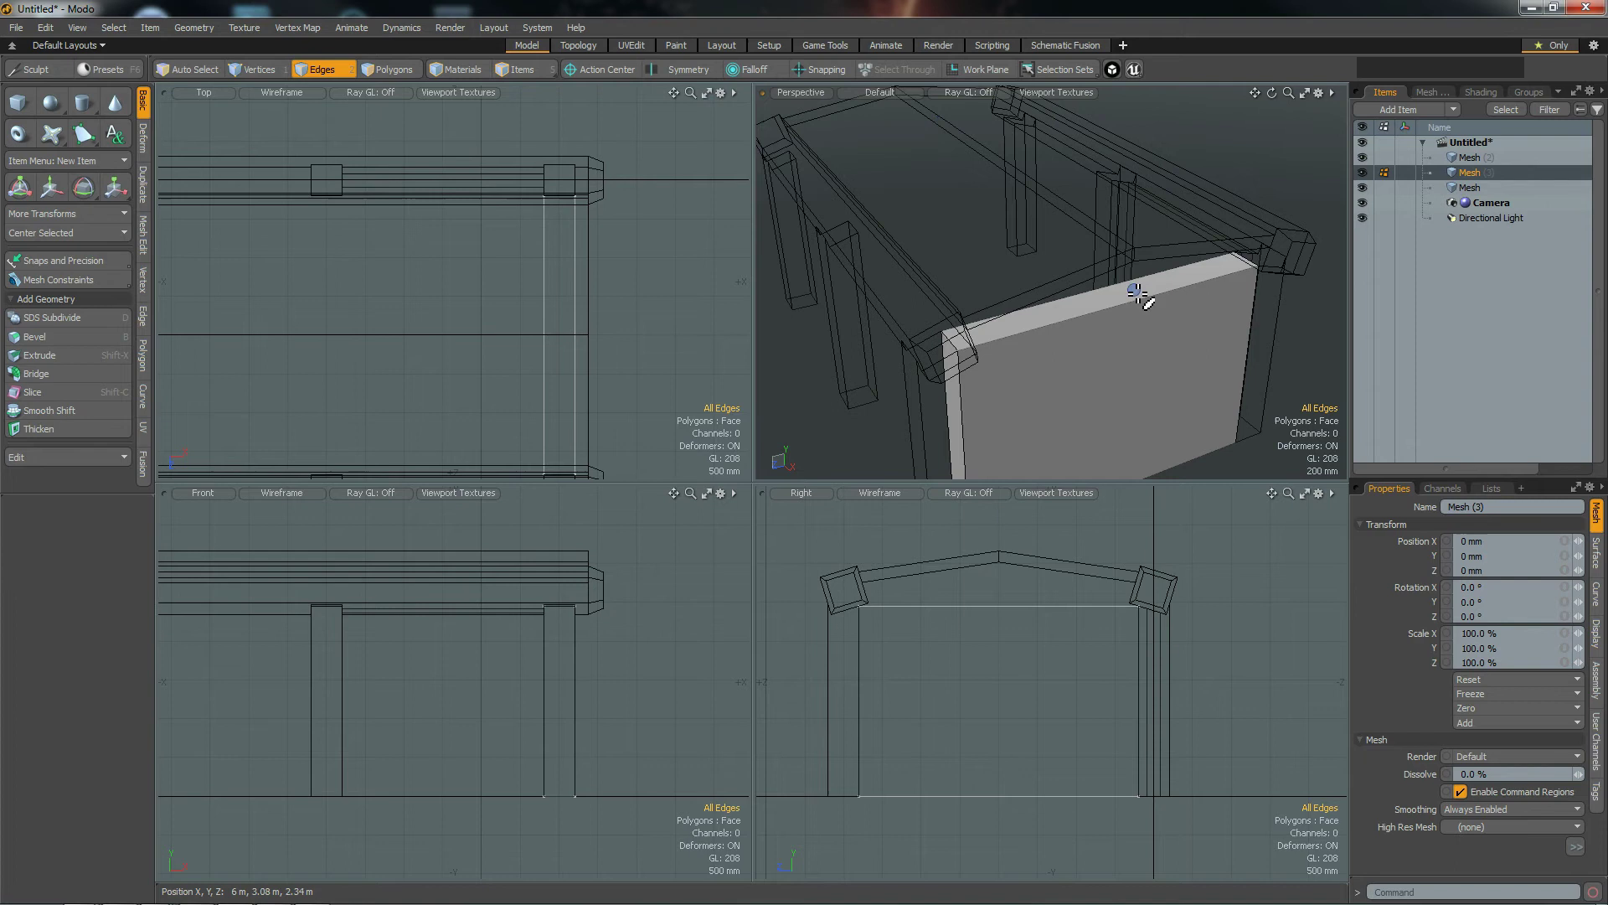
left_click_drag(1227, 333, 1083, 349, "alt")
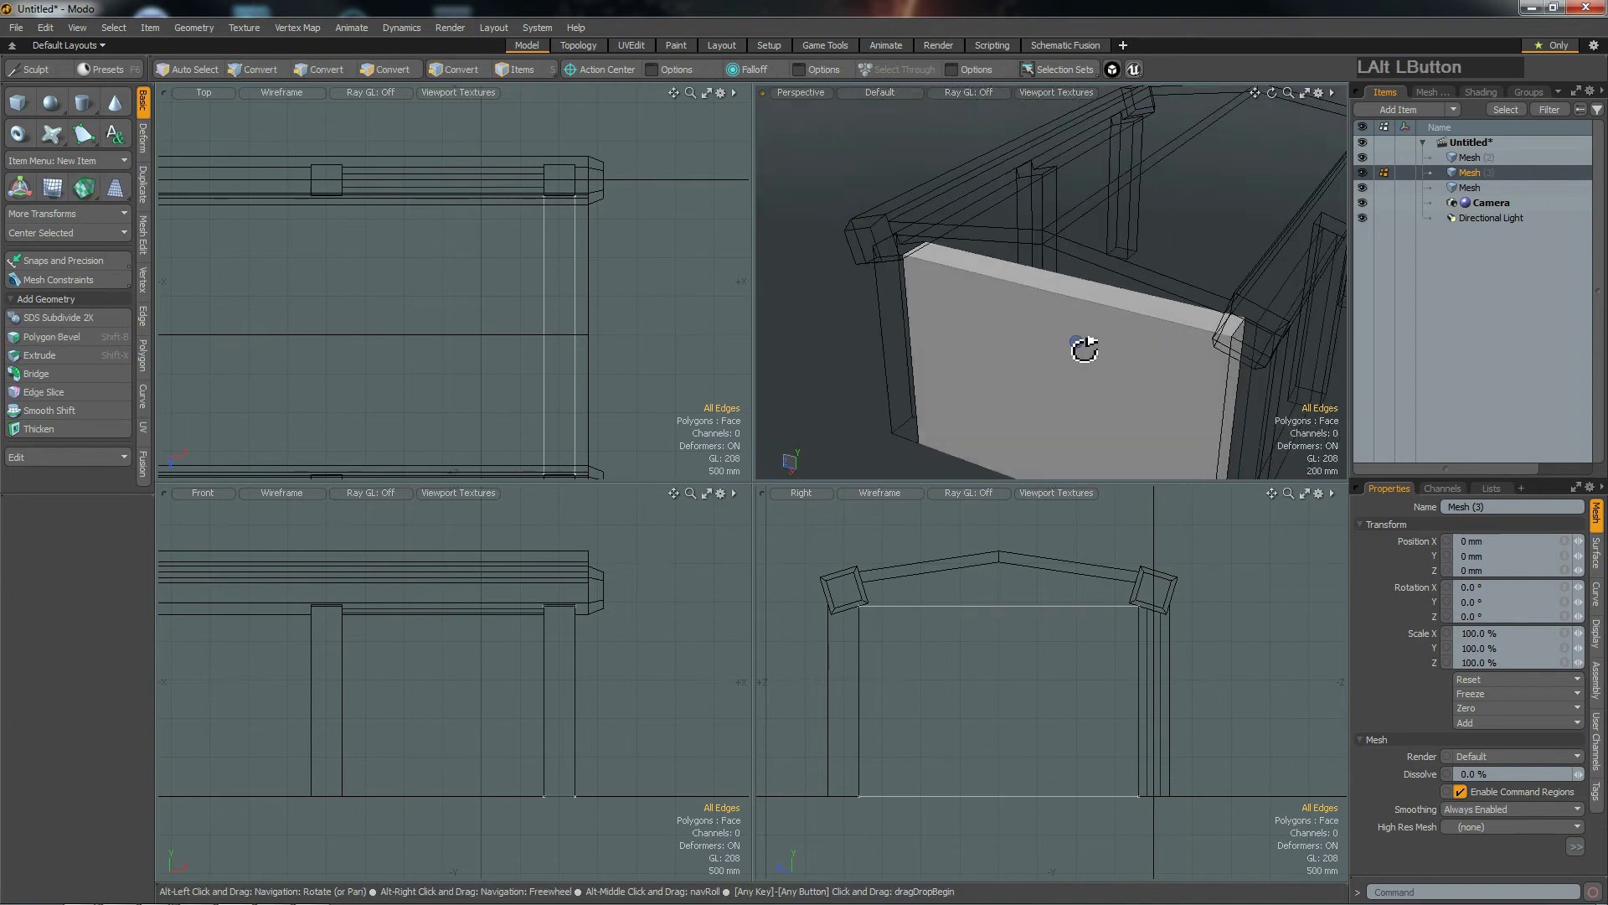
Step: Scale the end panel's polygons to 45% along X to make the wall thinner than the posts
key("3")
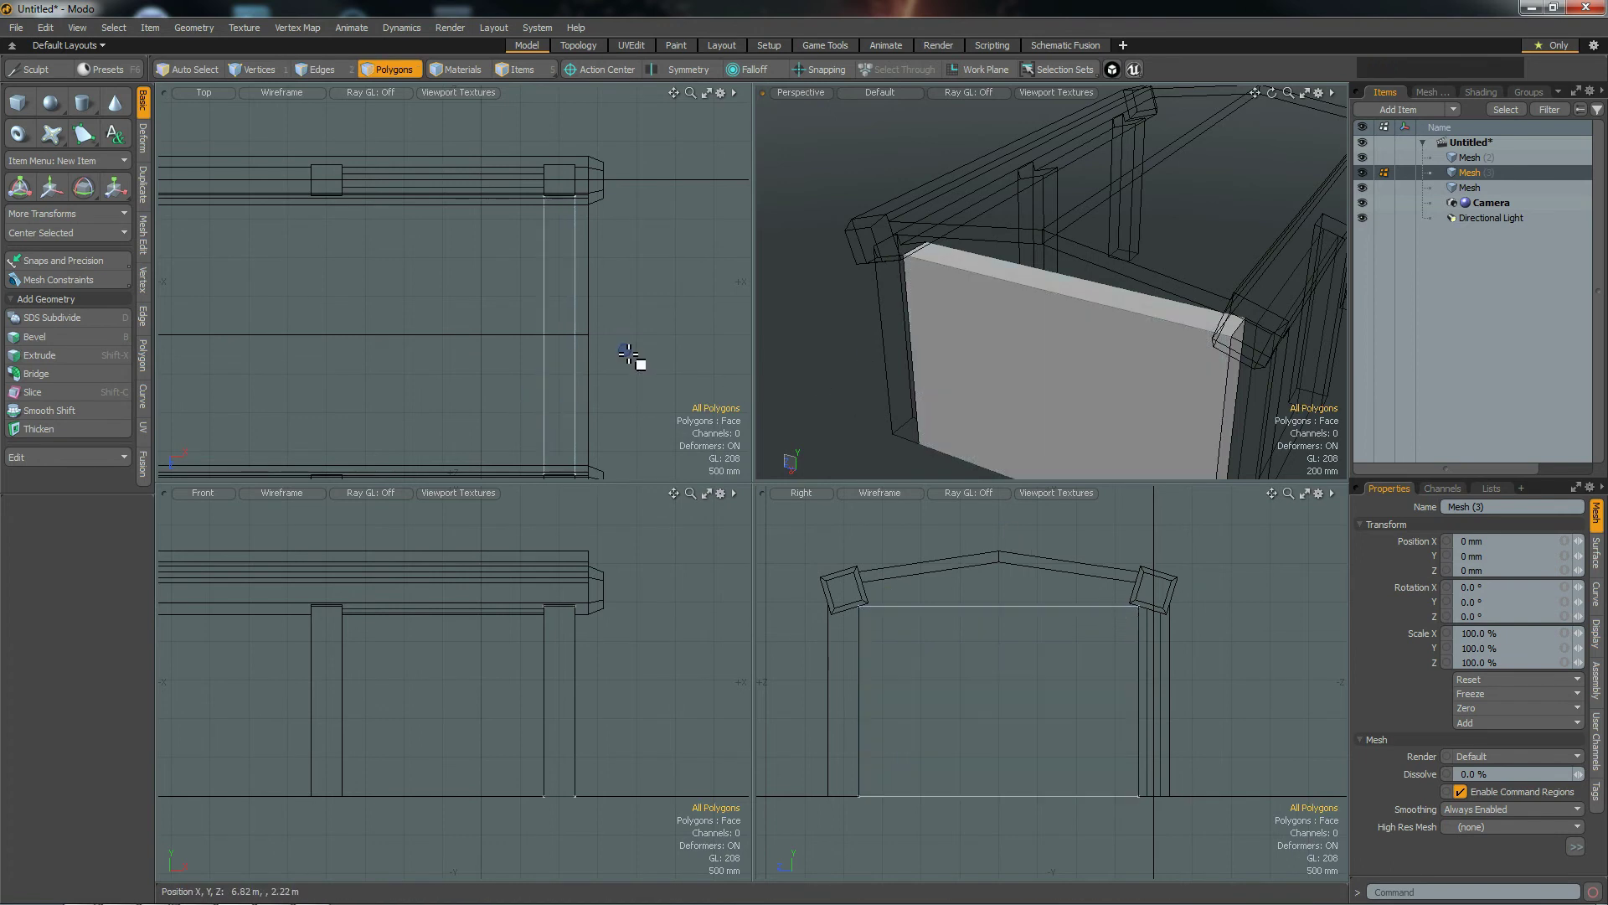
left_click_drag(1094, 348, 1047, 335, "alt")
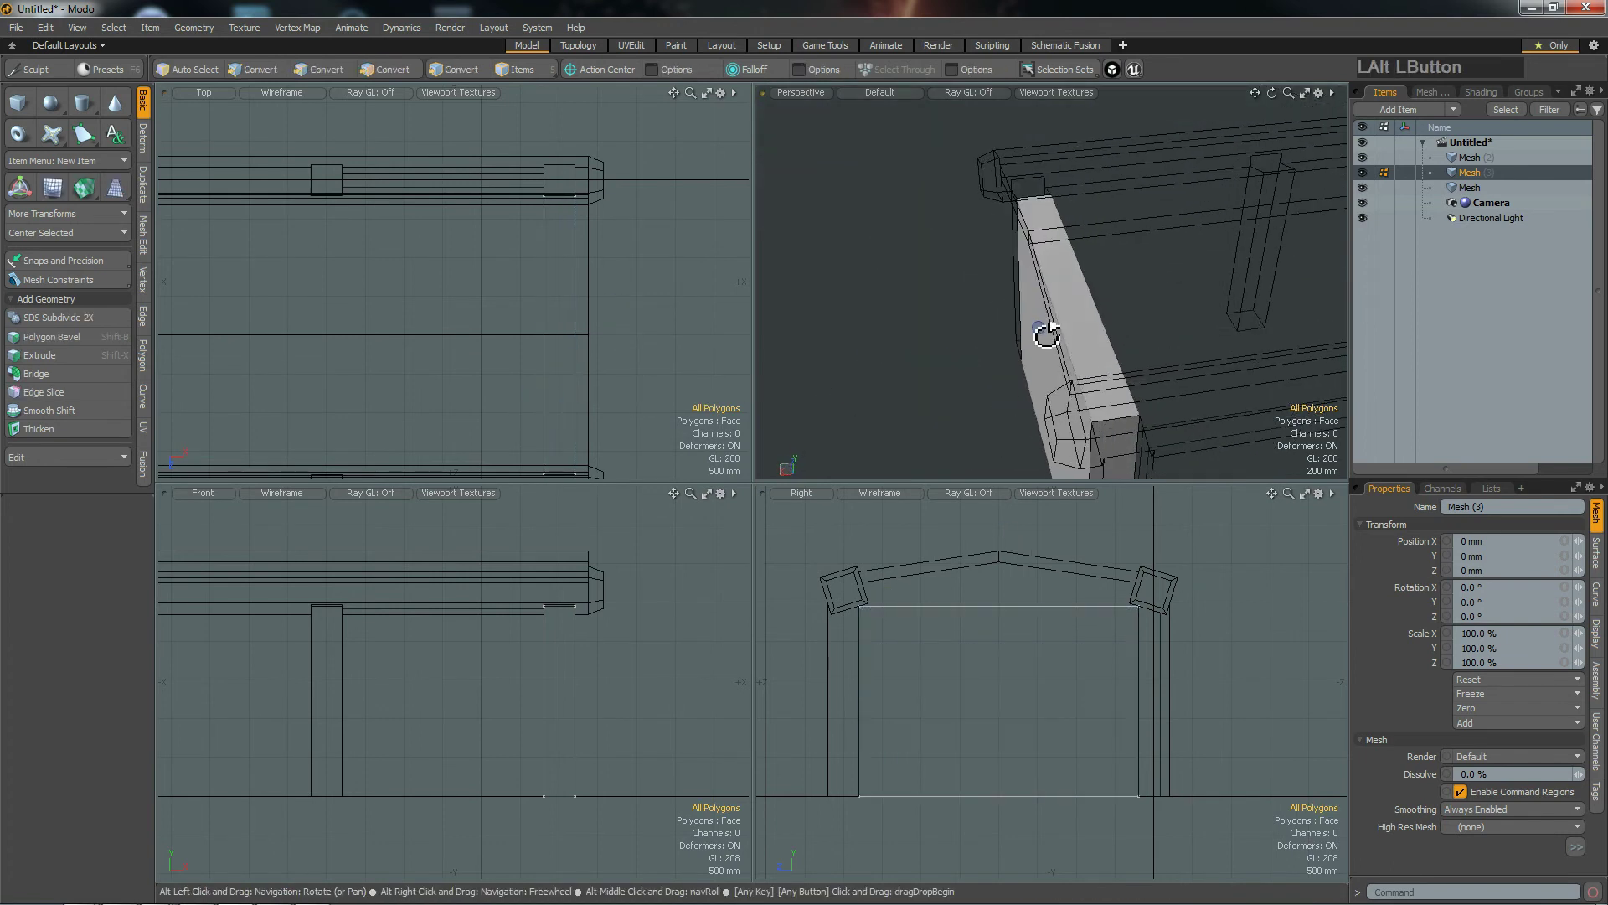
key("r")
scroll(647, 321, "up", 3)
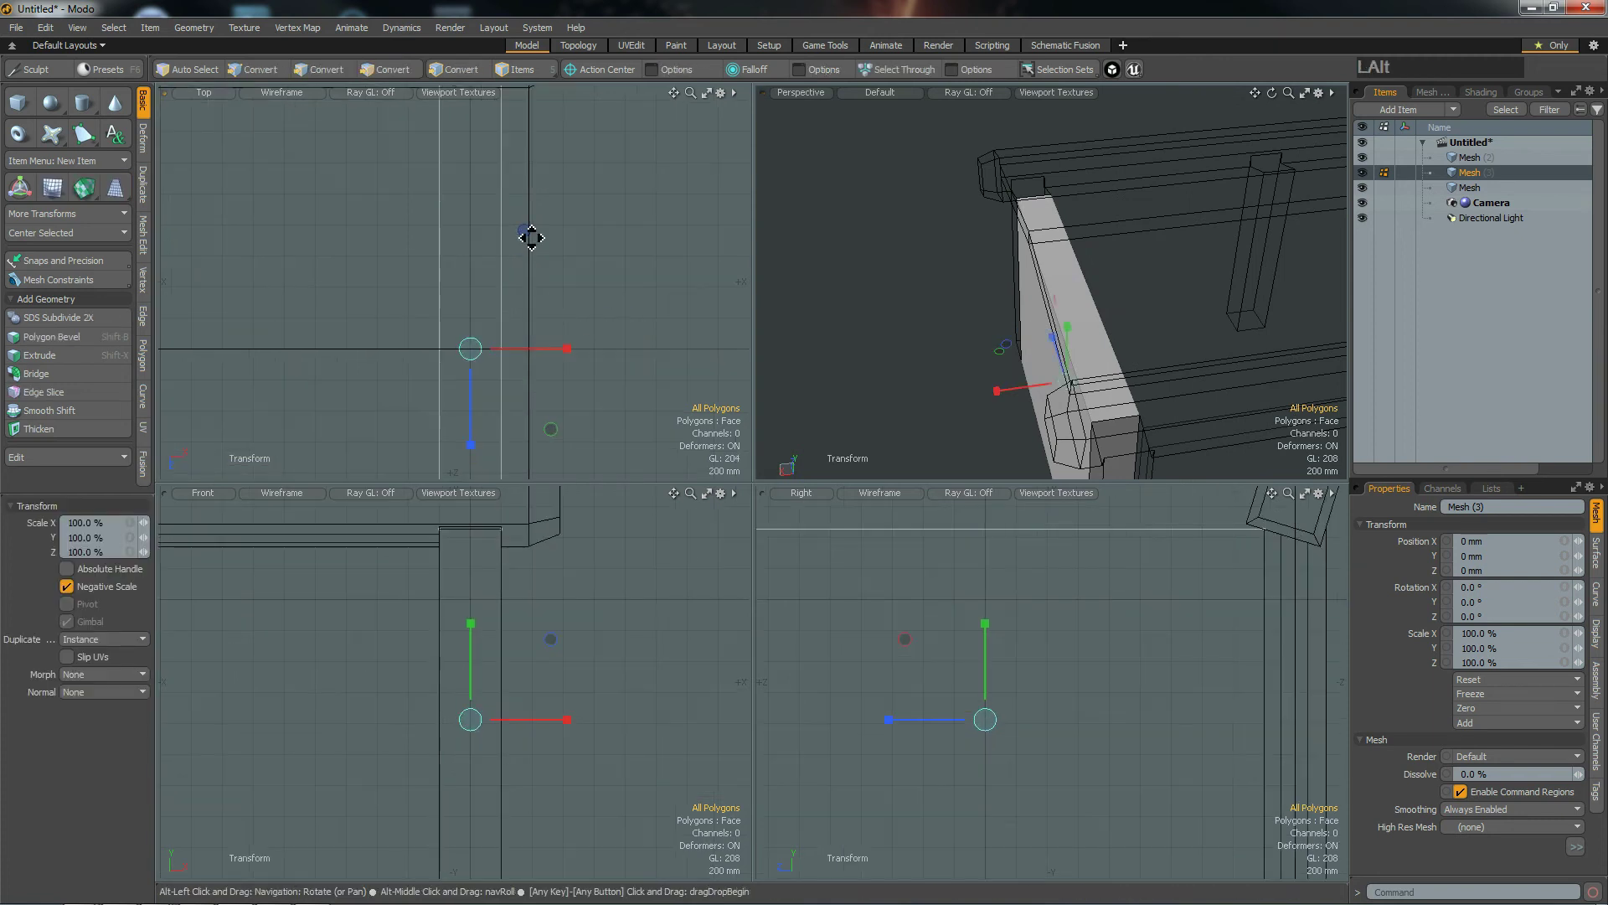
left_click_drag(531, 237, 626, 351, "alt")
left_click_drag(659, 463, 608, 463)
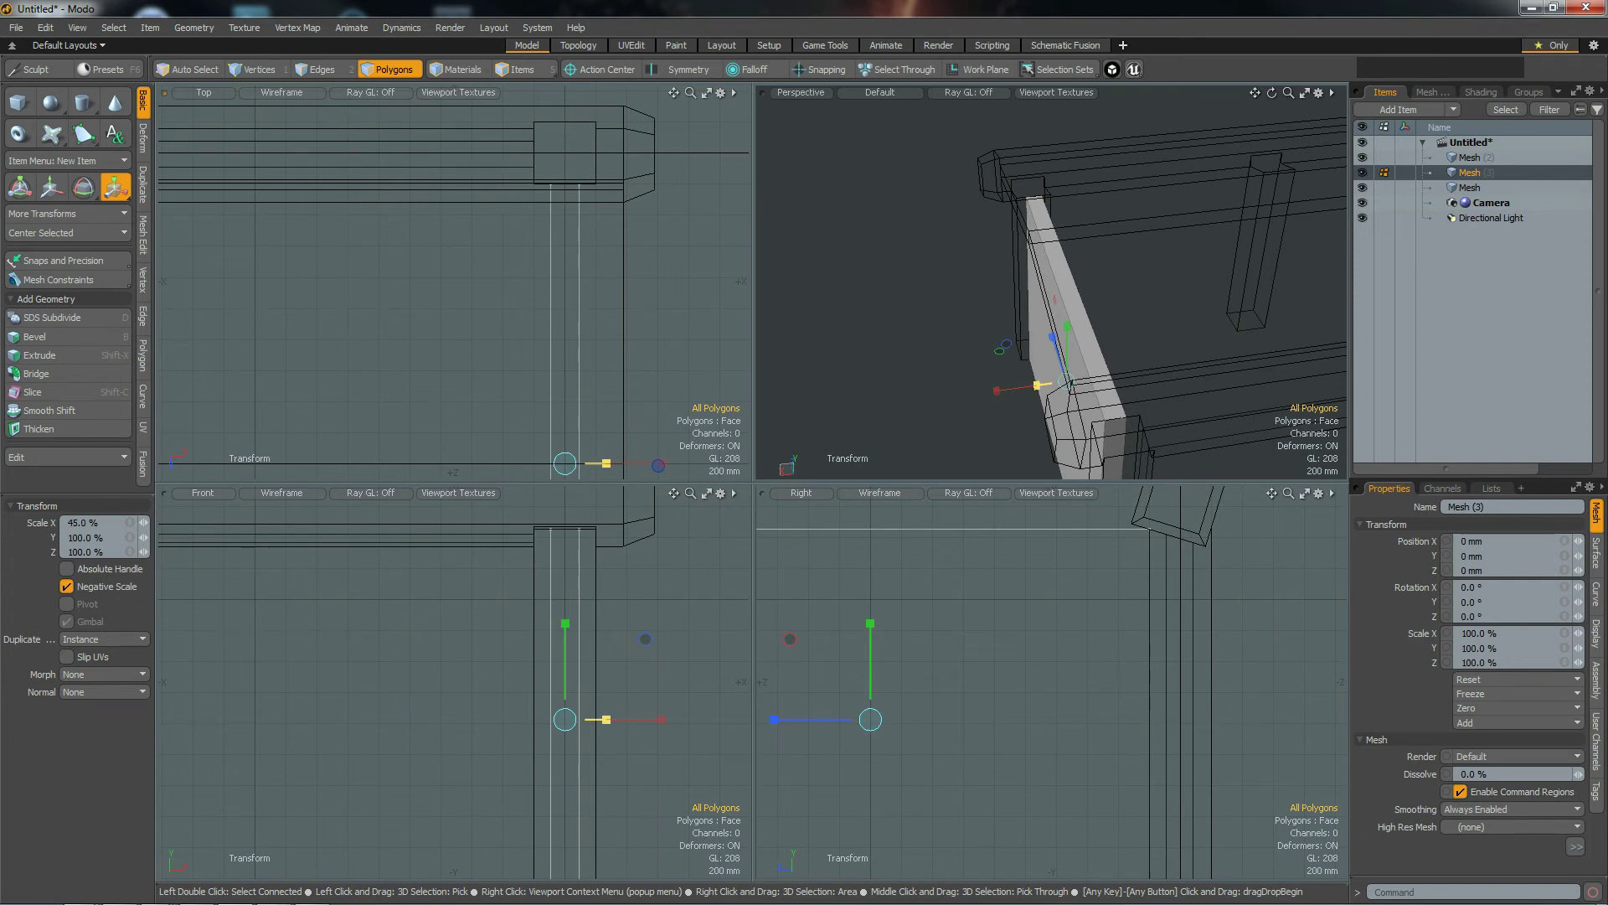
left_click_drag(1030, 384, 1171, 335, "alt")
key("space")
Step: Select the structure and both wall panel meshes together and view the whole building shaded
left_click(1471, 158)
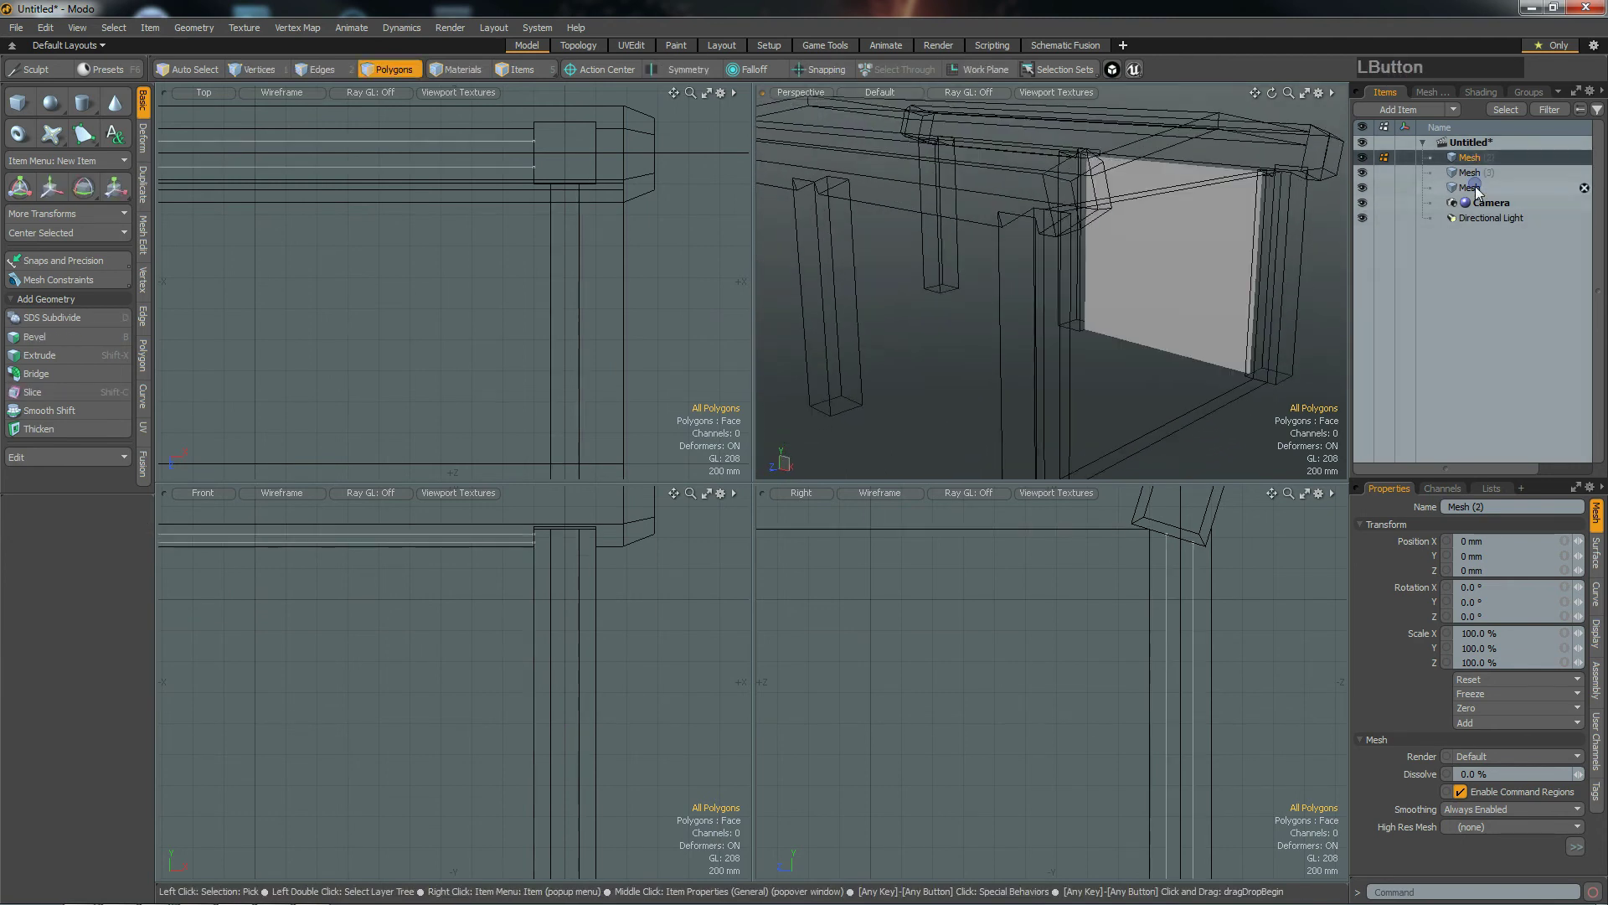
left_click(1474, 188, "shift")
left_click_drag(1268, 243, 1159, 398, "alt")
scroll(1159, 299, "down", 4)
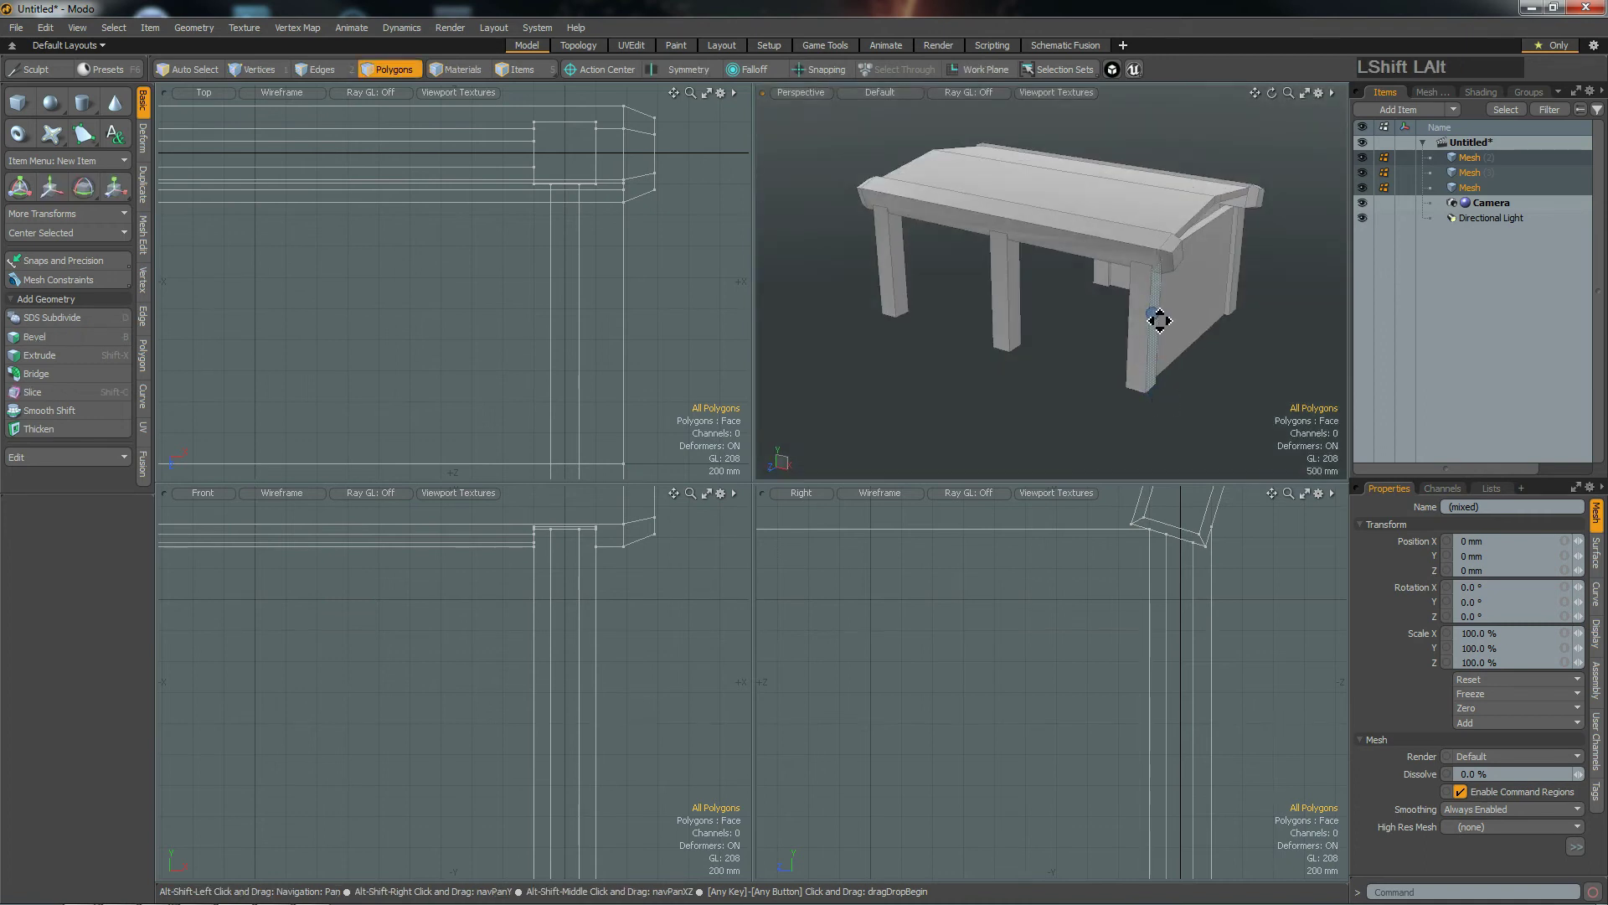
left_click_drag(1159, 327, 1149, 376, "alt+shift")
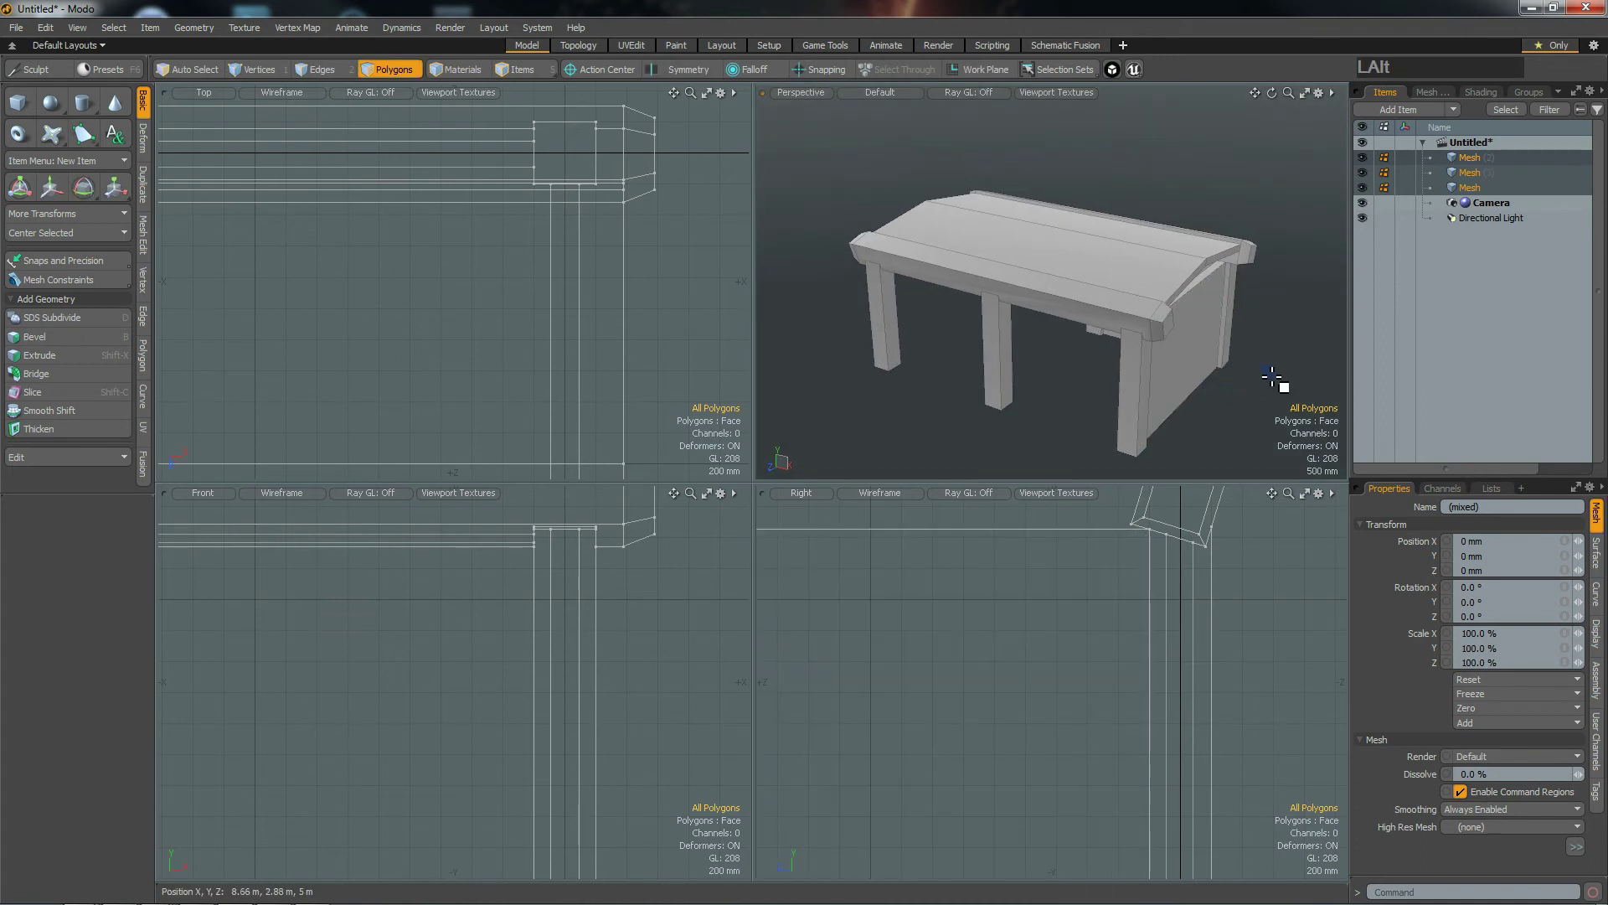
Step: Select the structure and the two panel meshes one by one to compare them, ending with the structure mesh
left_click(1467, 188)
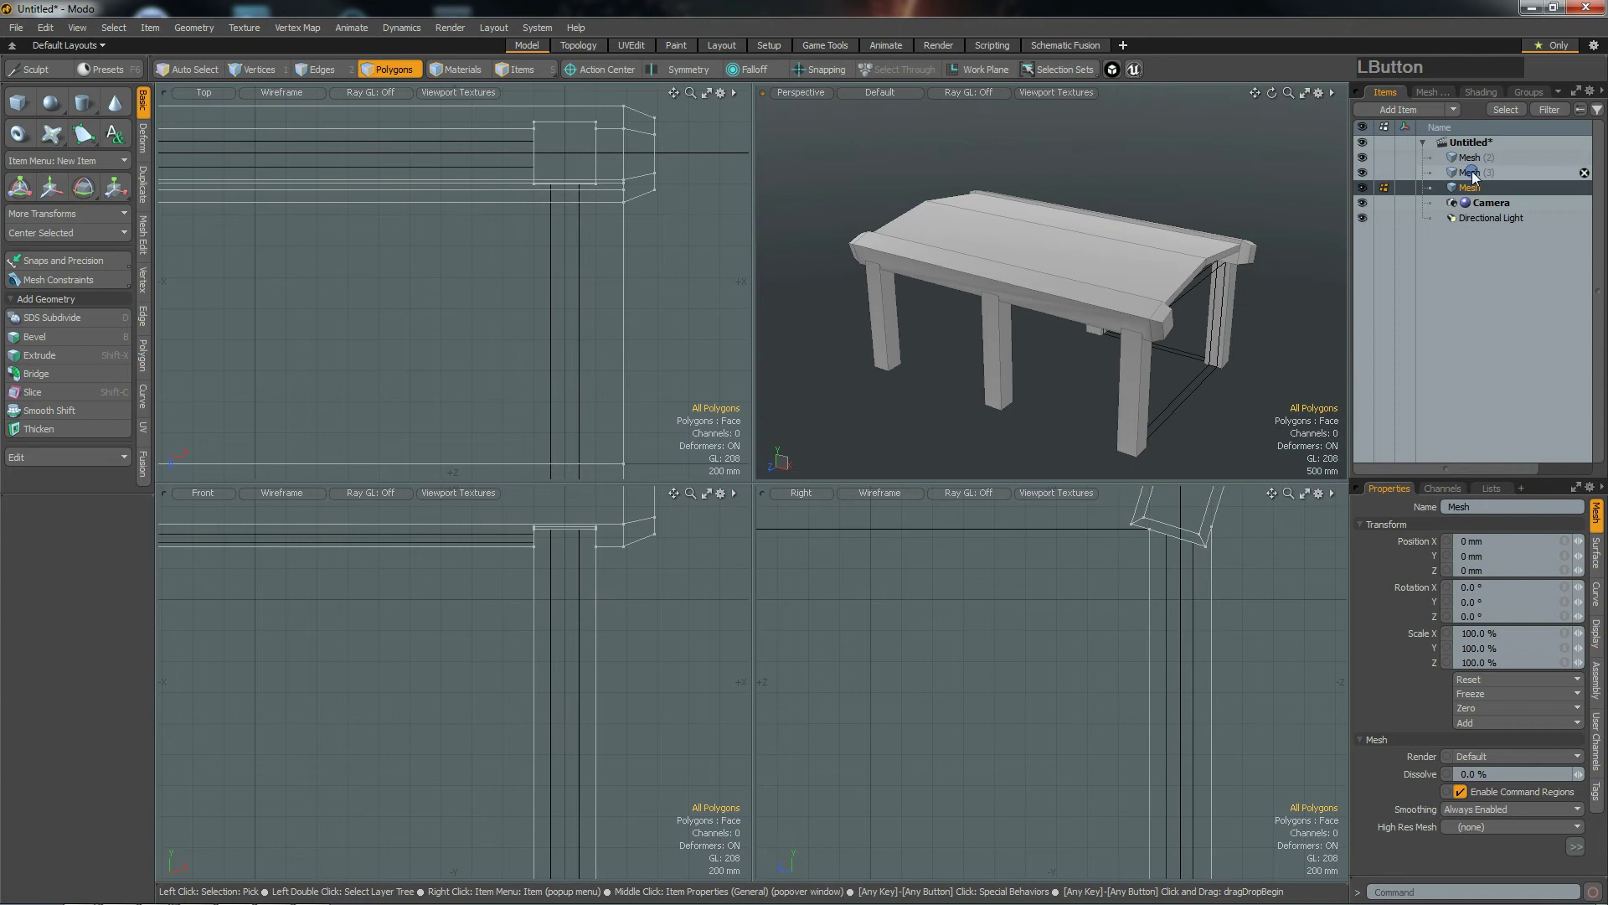
left_click(1470, 172)
left_click(1470, 157)
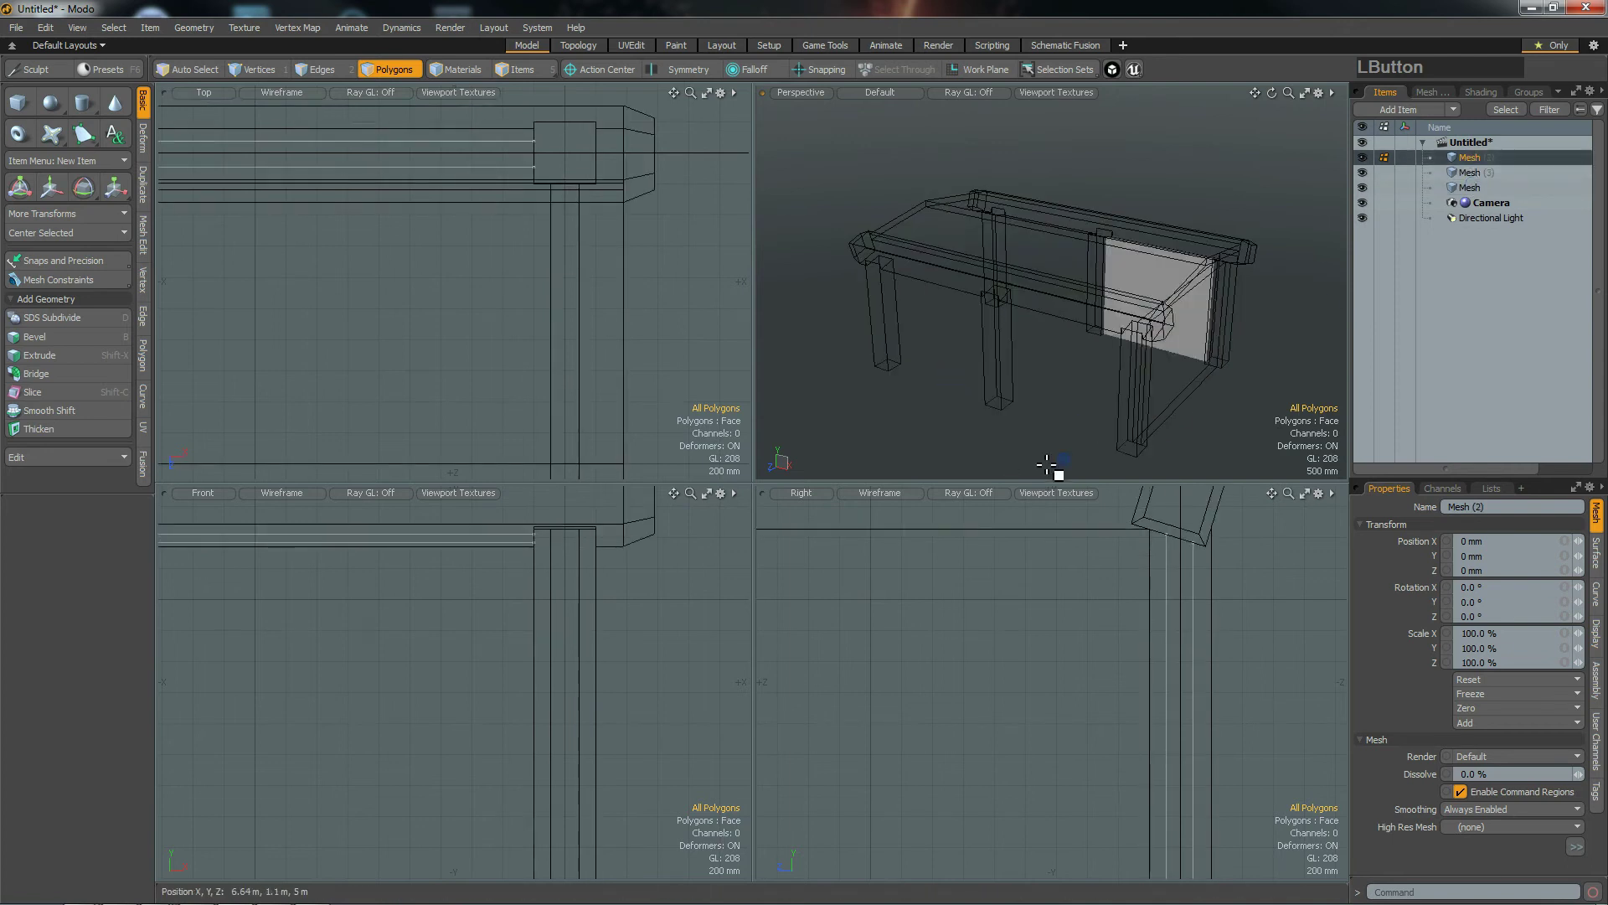
left_click(1472, 189)
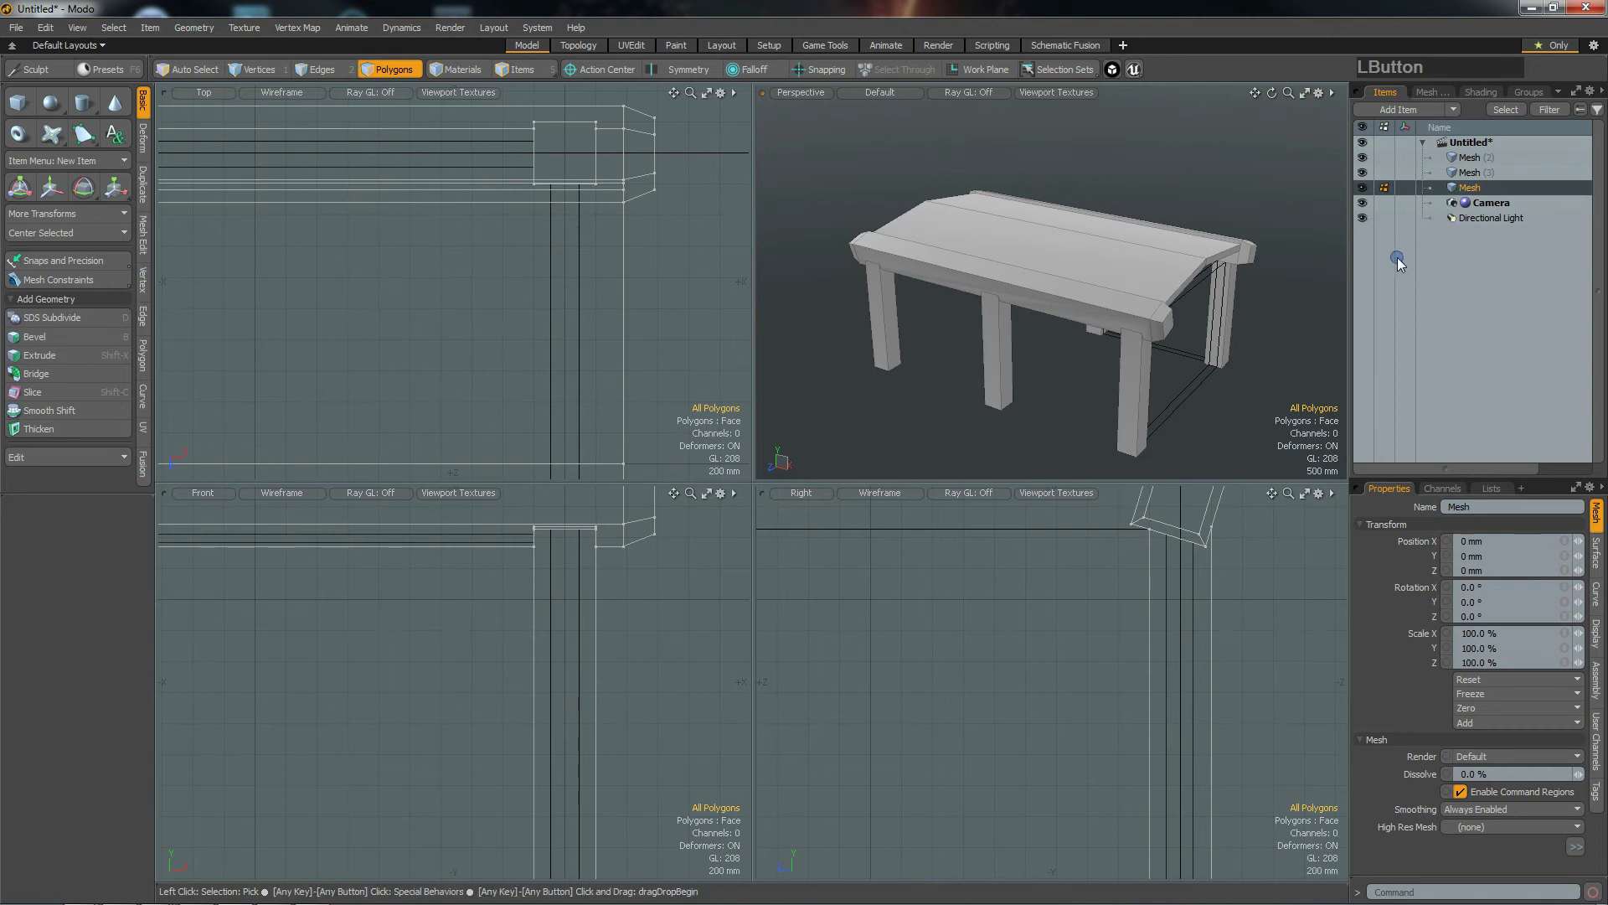
Step: Inset the outer face of the structure's long side beam by 24 mm with a polygon bevel
left_click_drag(1087, 402, 991, 327, "alt")
scroll(976, 315, "up", 5)
left_click_drag(1076, 381, 1002, 341, "alt")
left_click(971, 336)
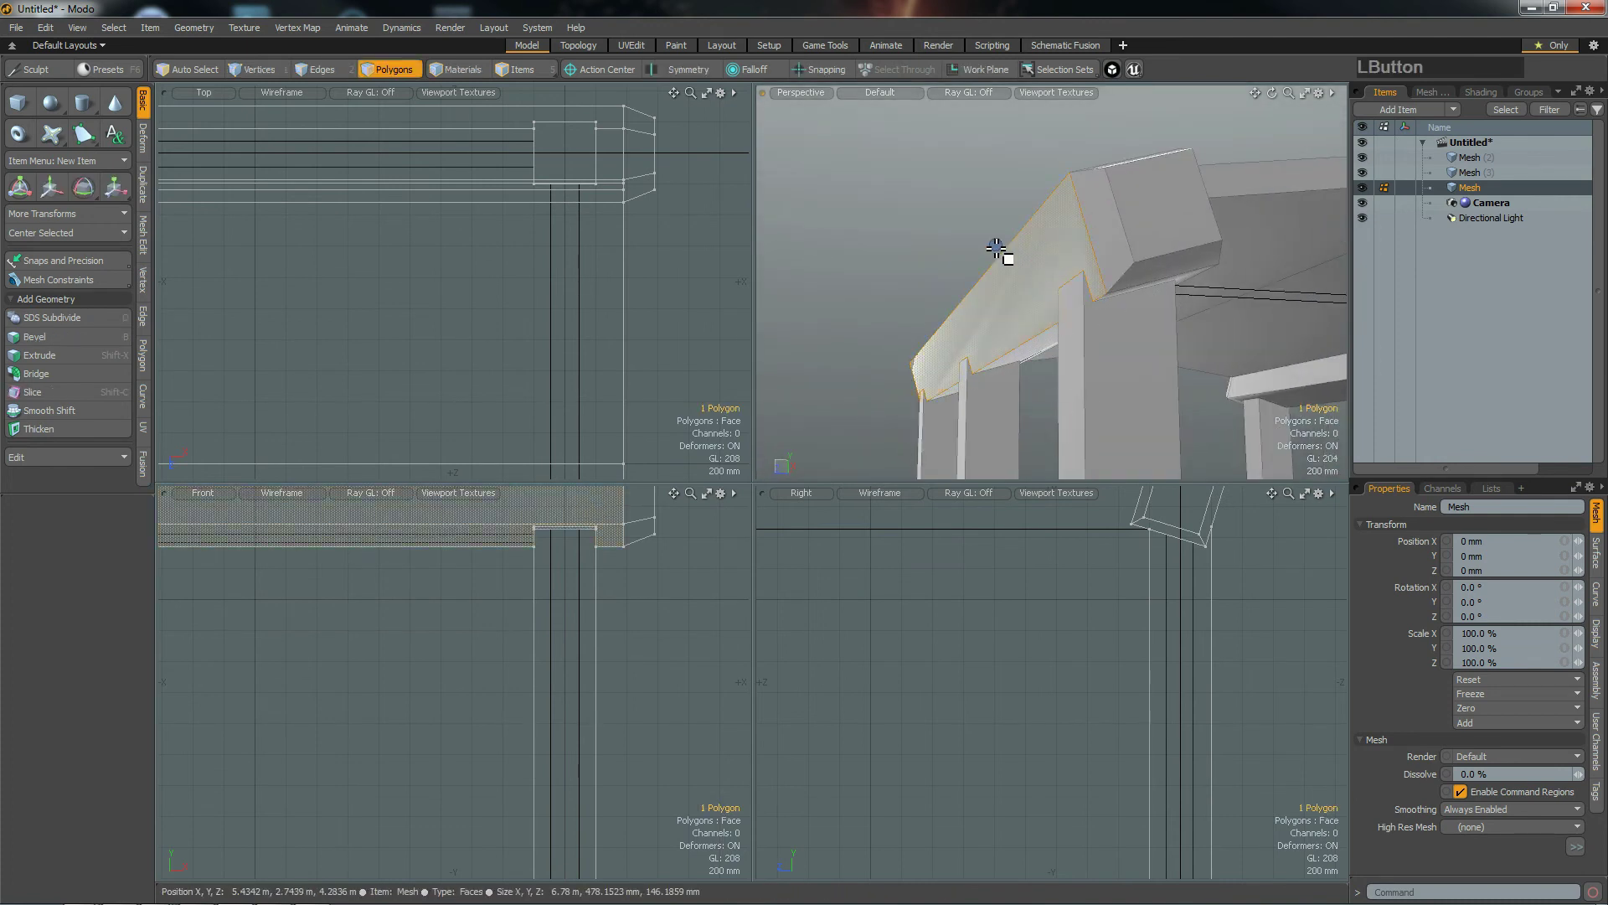
left_click_drag(997, 197, 1019, 309, "alt")
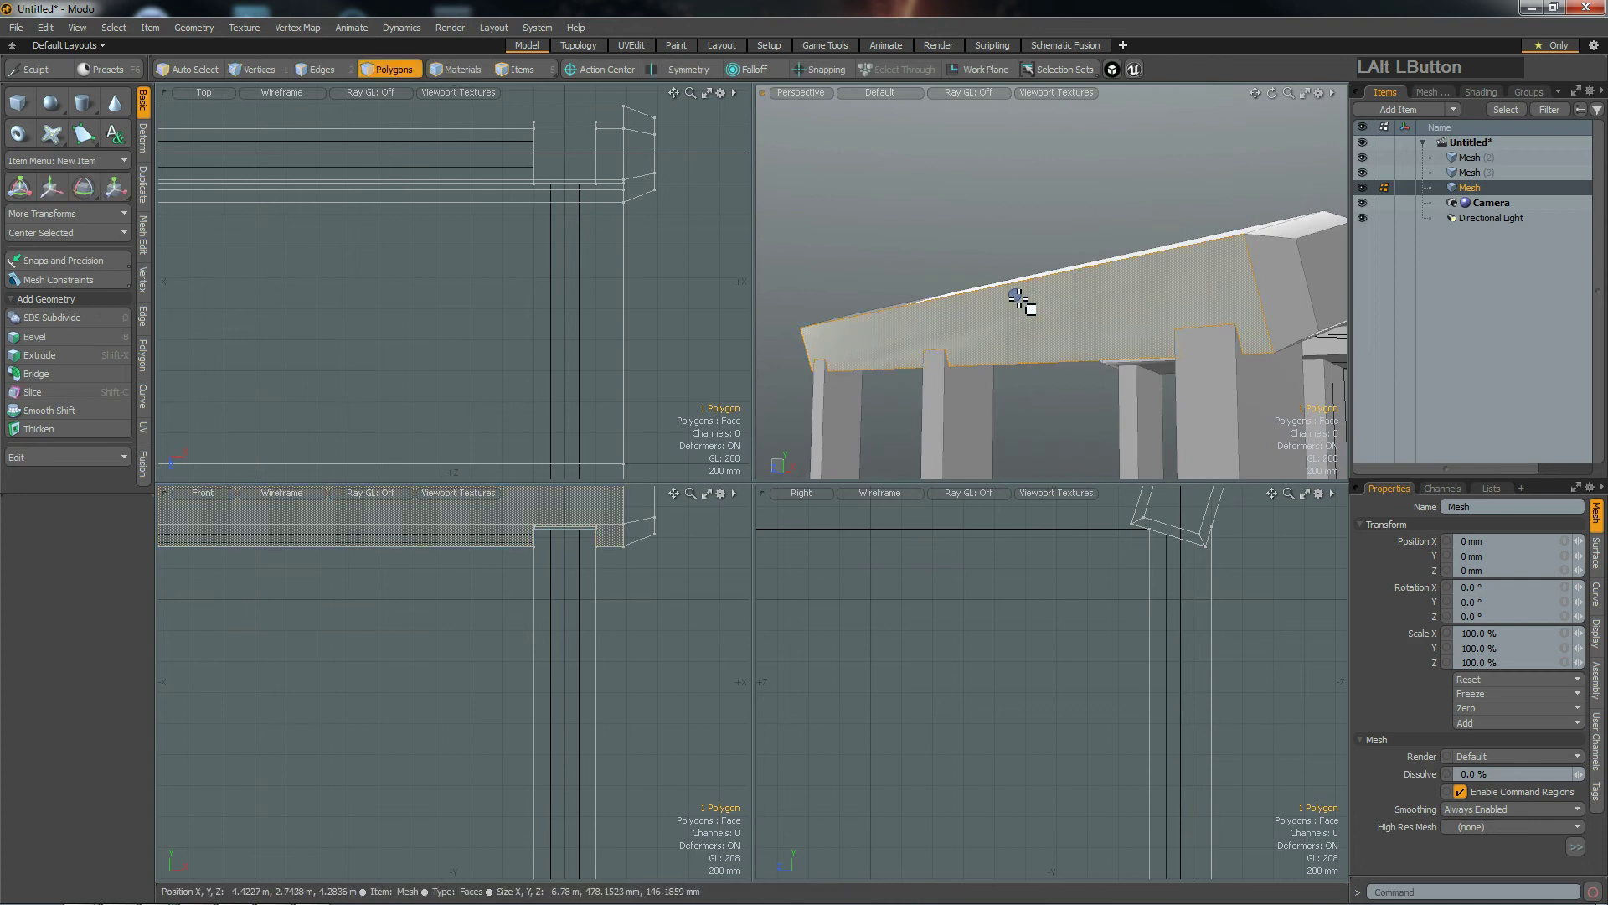
key("b")
left_click_drag(1043, 436, 997, 443, "alt")
left_click_drag(501, 698, 648, 808, "alt")
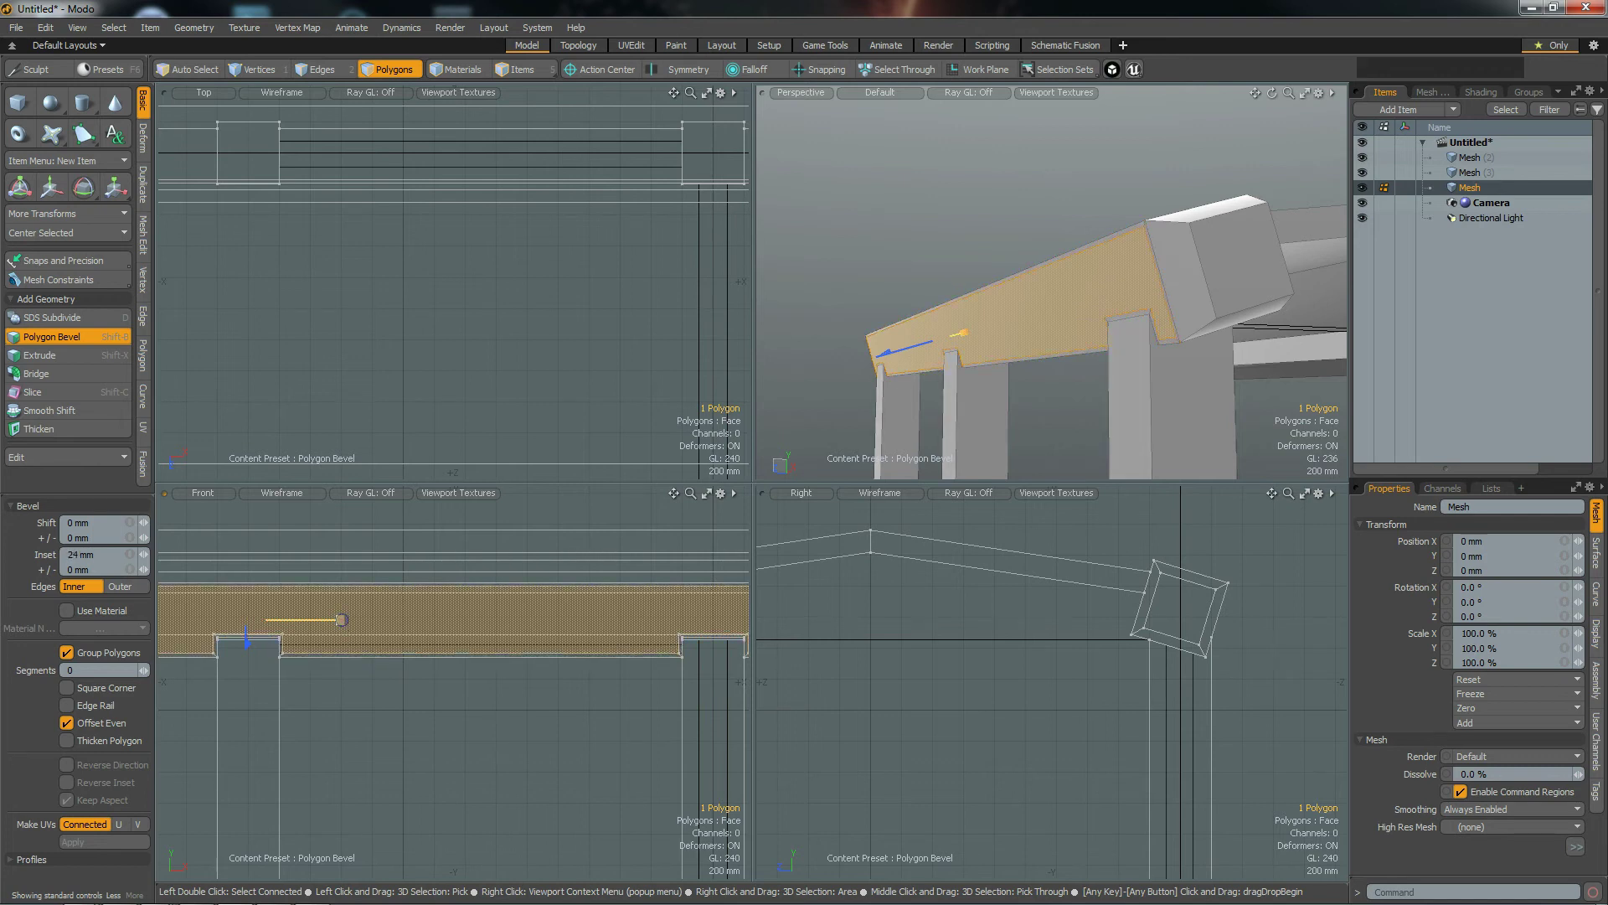
key("space")
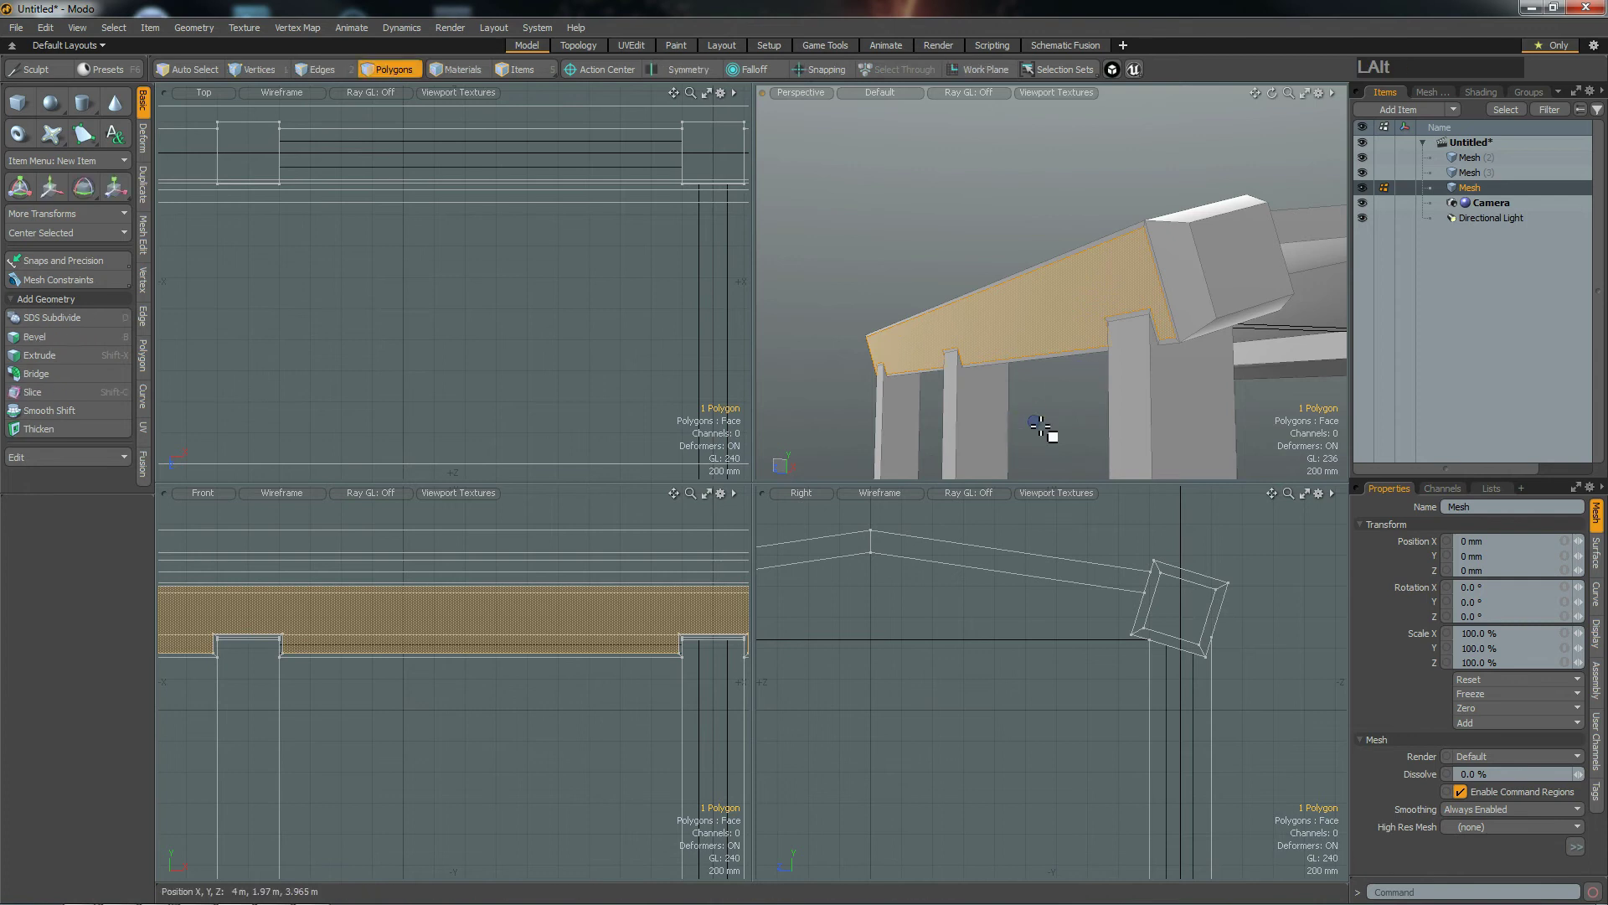
Step: Inset the outer face of the opposite long side beam by 18 mm with a polygon bevel
left_click_drag(1079, 588, 1087, 546)
left_click_drag(1092, 392, 1196, 398, "alt")
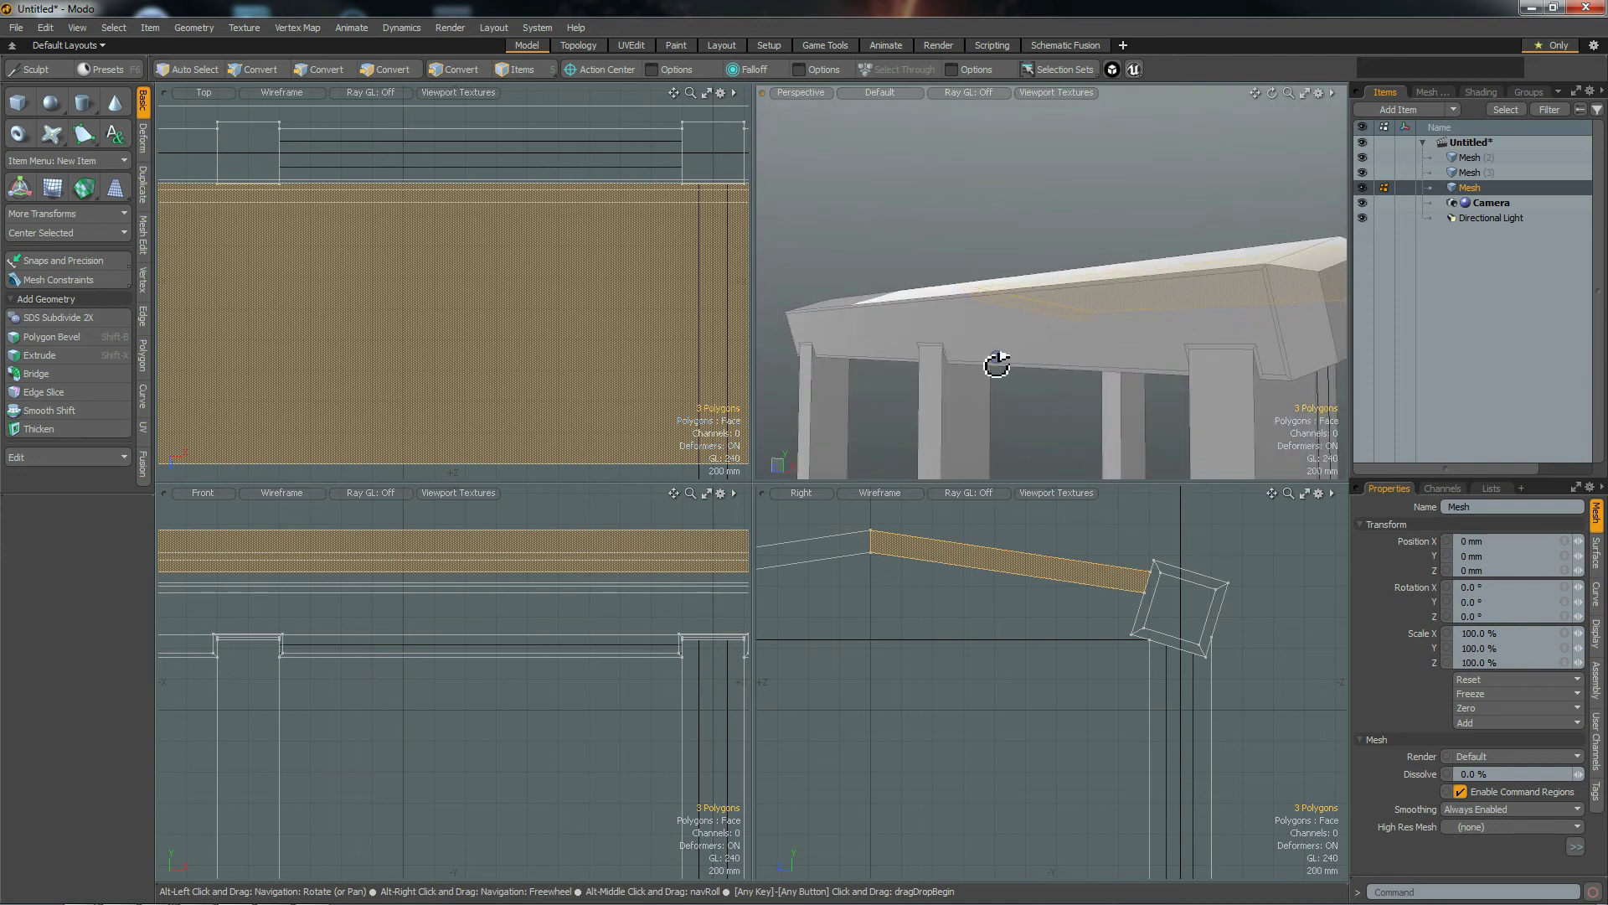
scroll(934, 343, "up", 6)
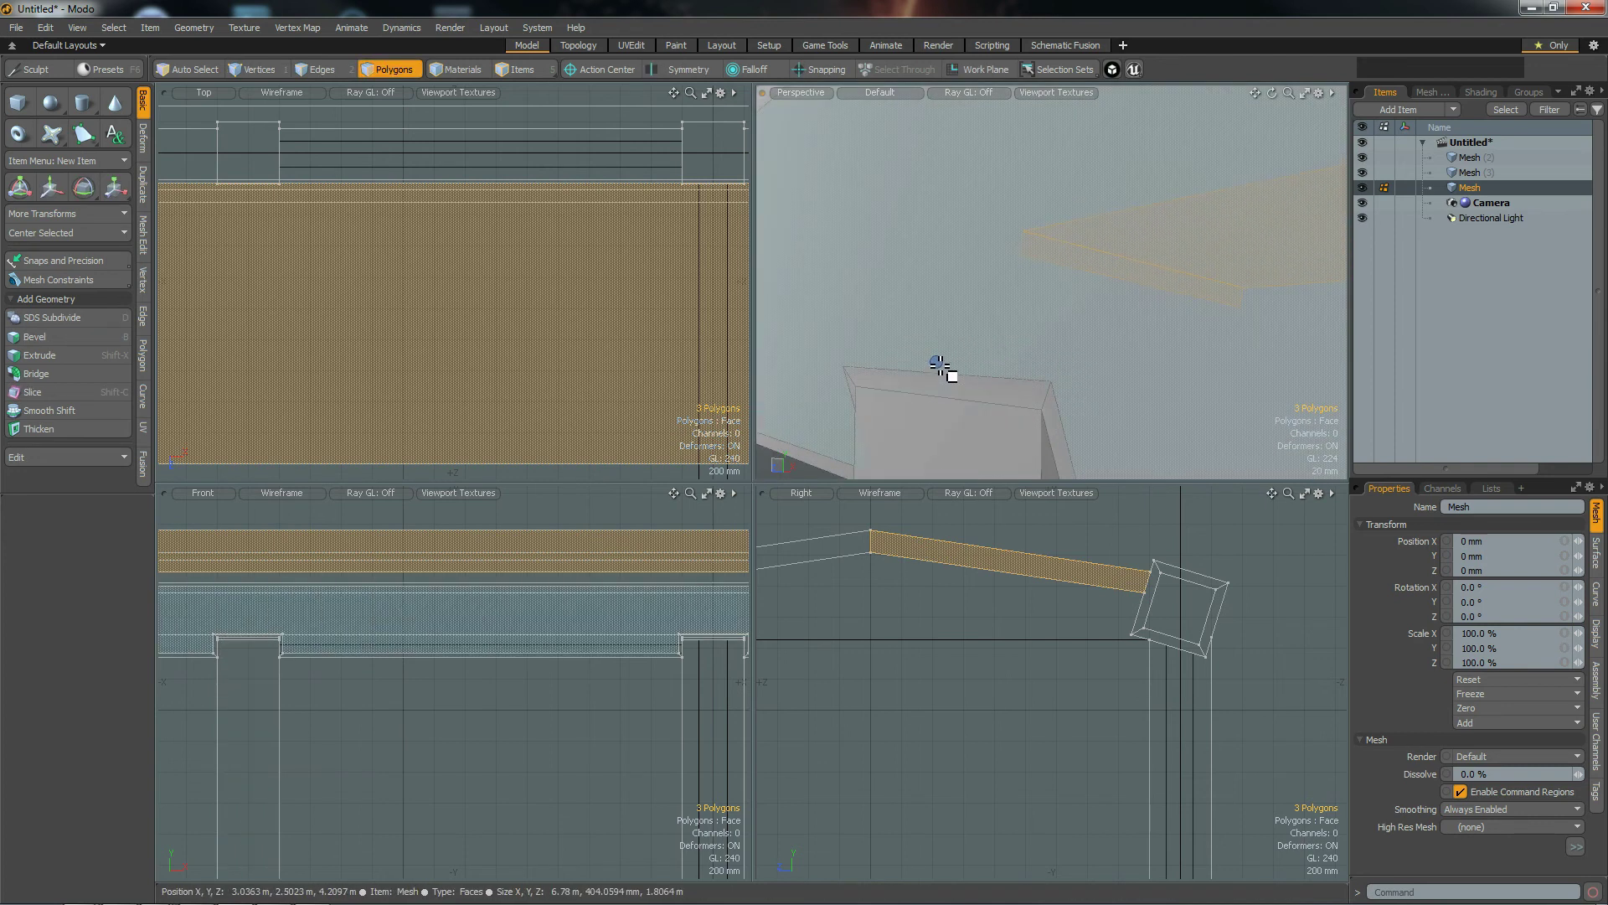
scroll(971, 341, "down", 2)
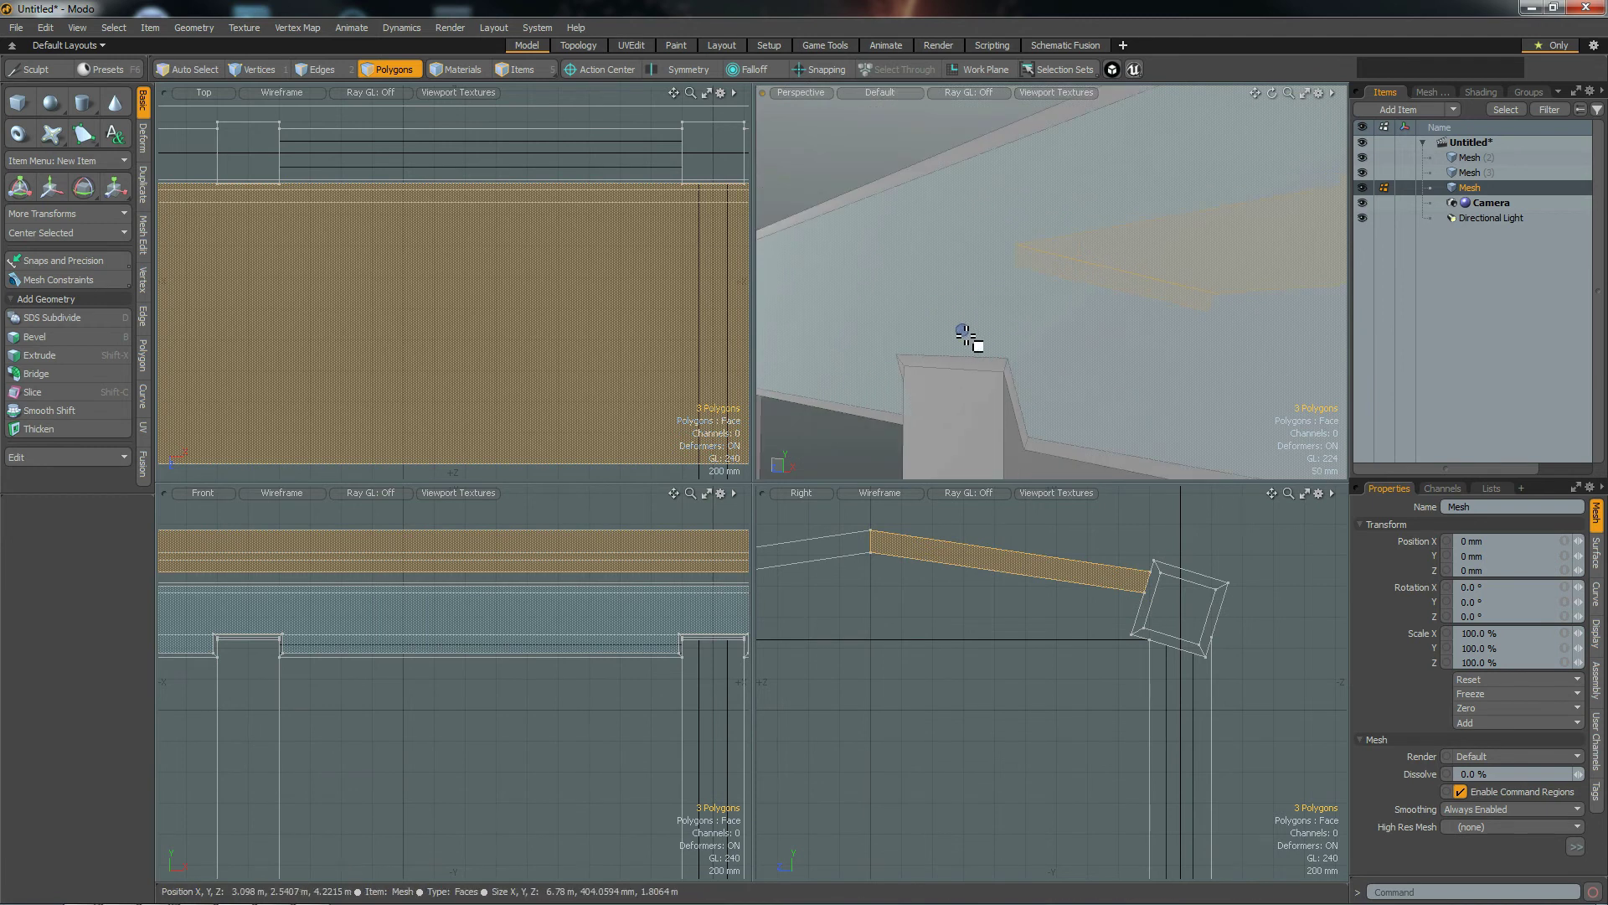
left_click_drag(965, 381, 1016, 377, "alt")
left_click_drag(1041, 430, 1027, 293, "alt")
left_click(1016, 270)
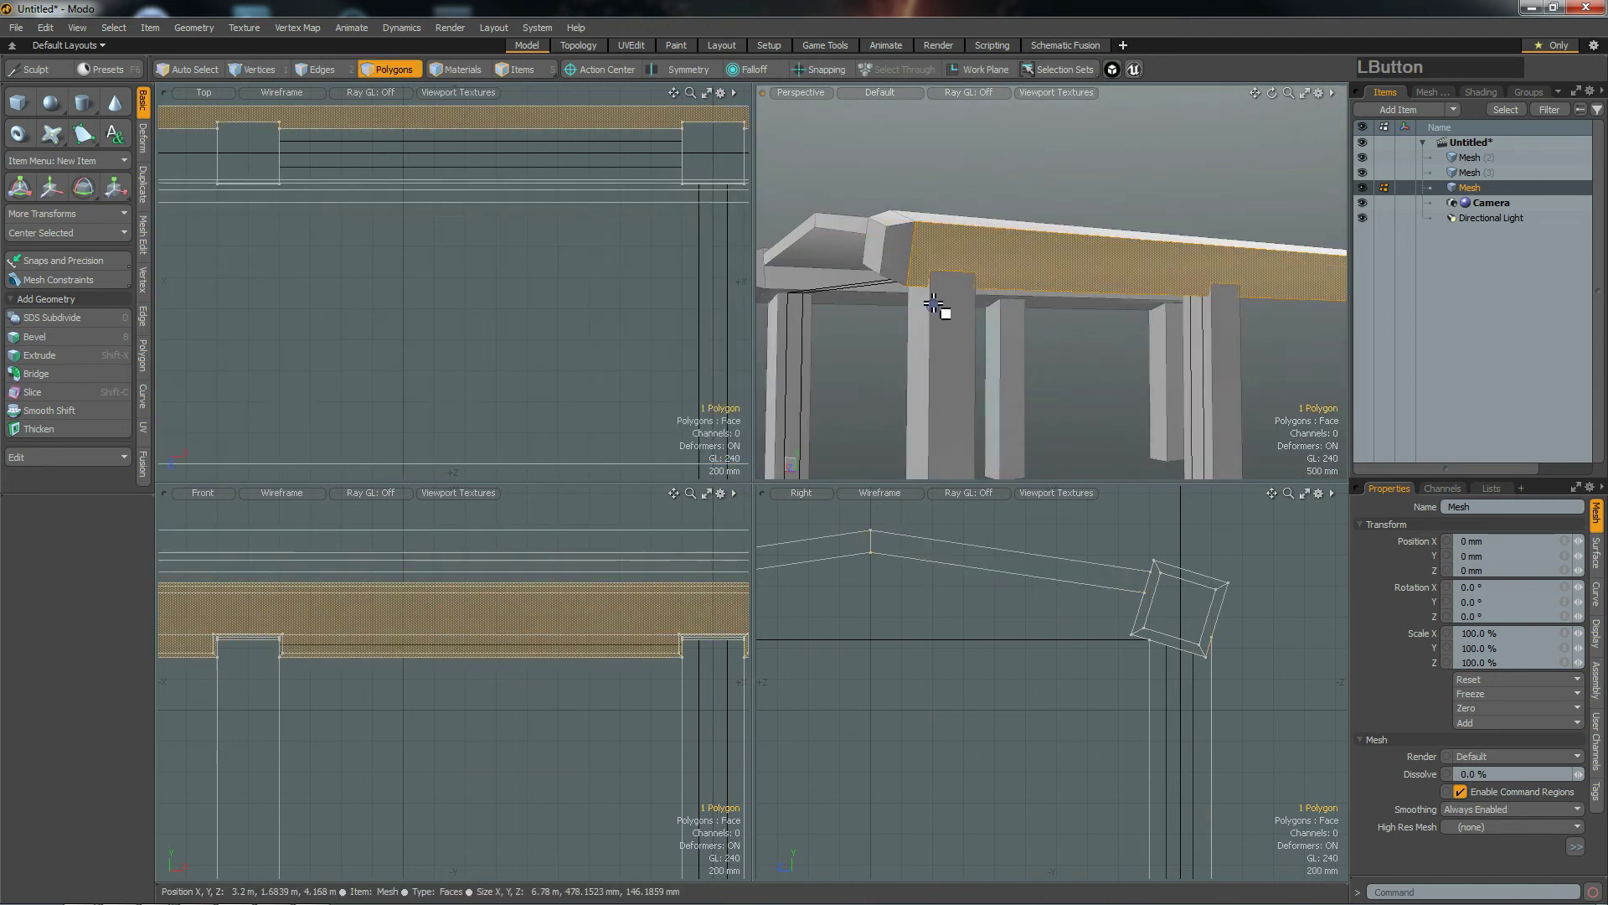
scroll(933, 283, "up", 4)
key("b")
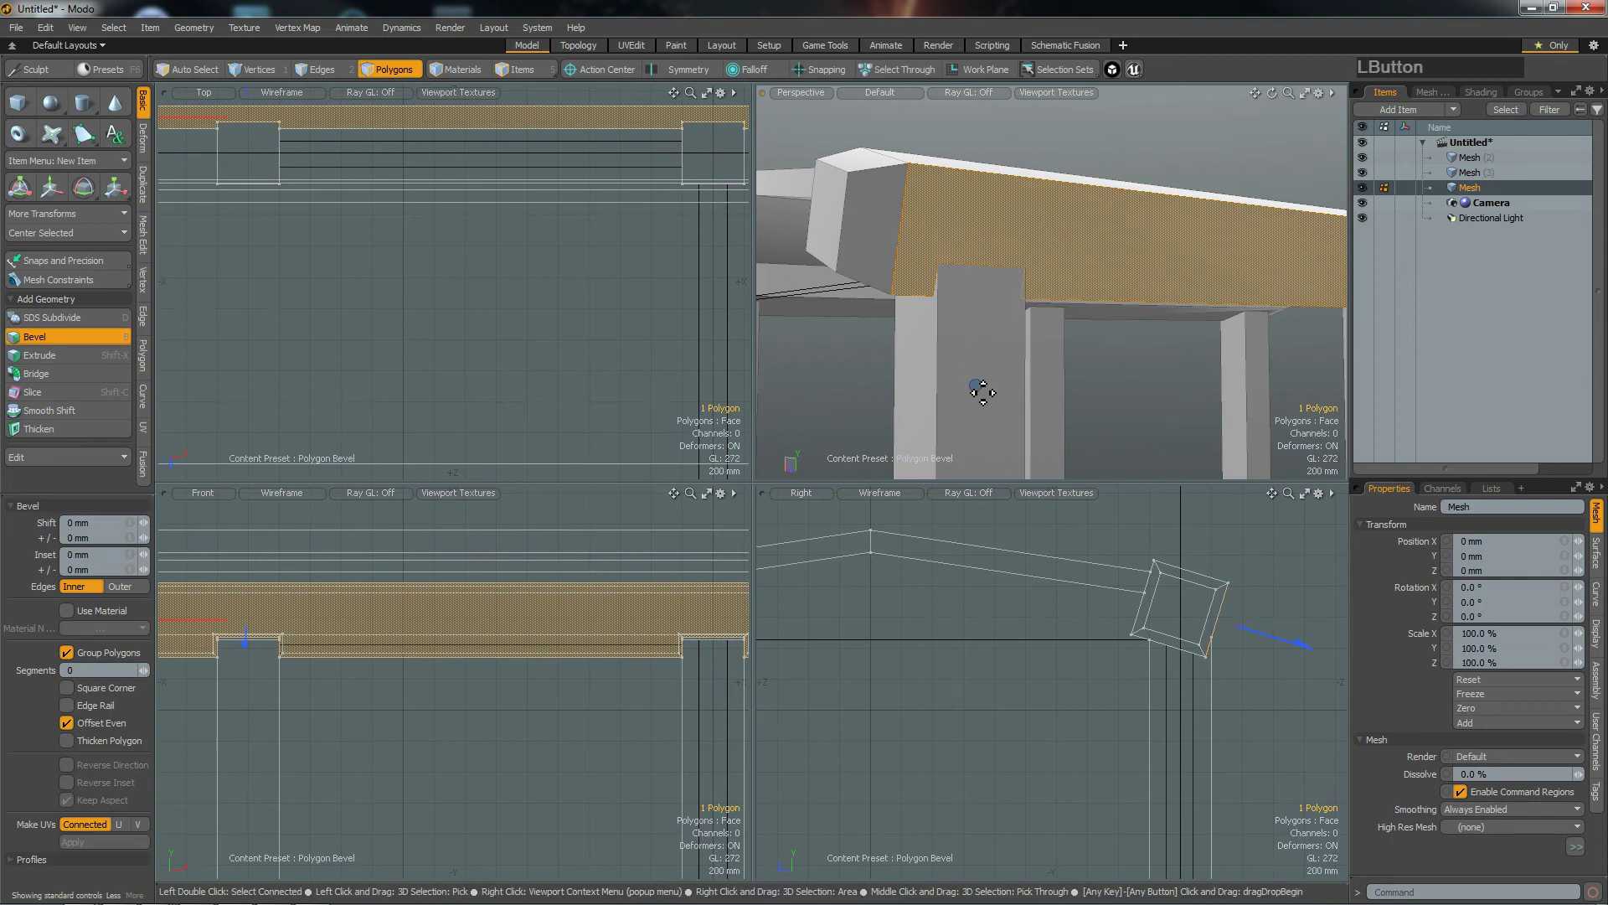
left_click_drag(447, 770, 302, 630, "alt")
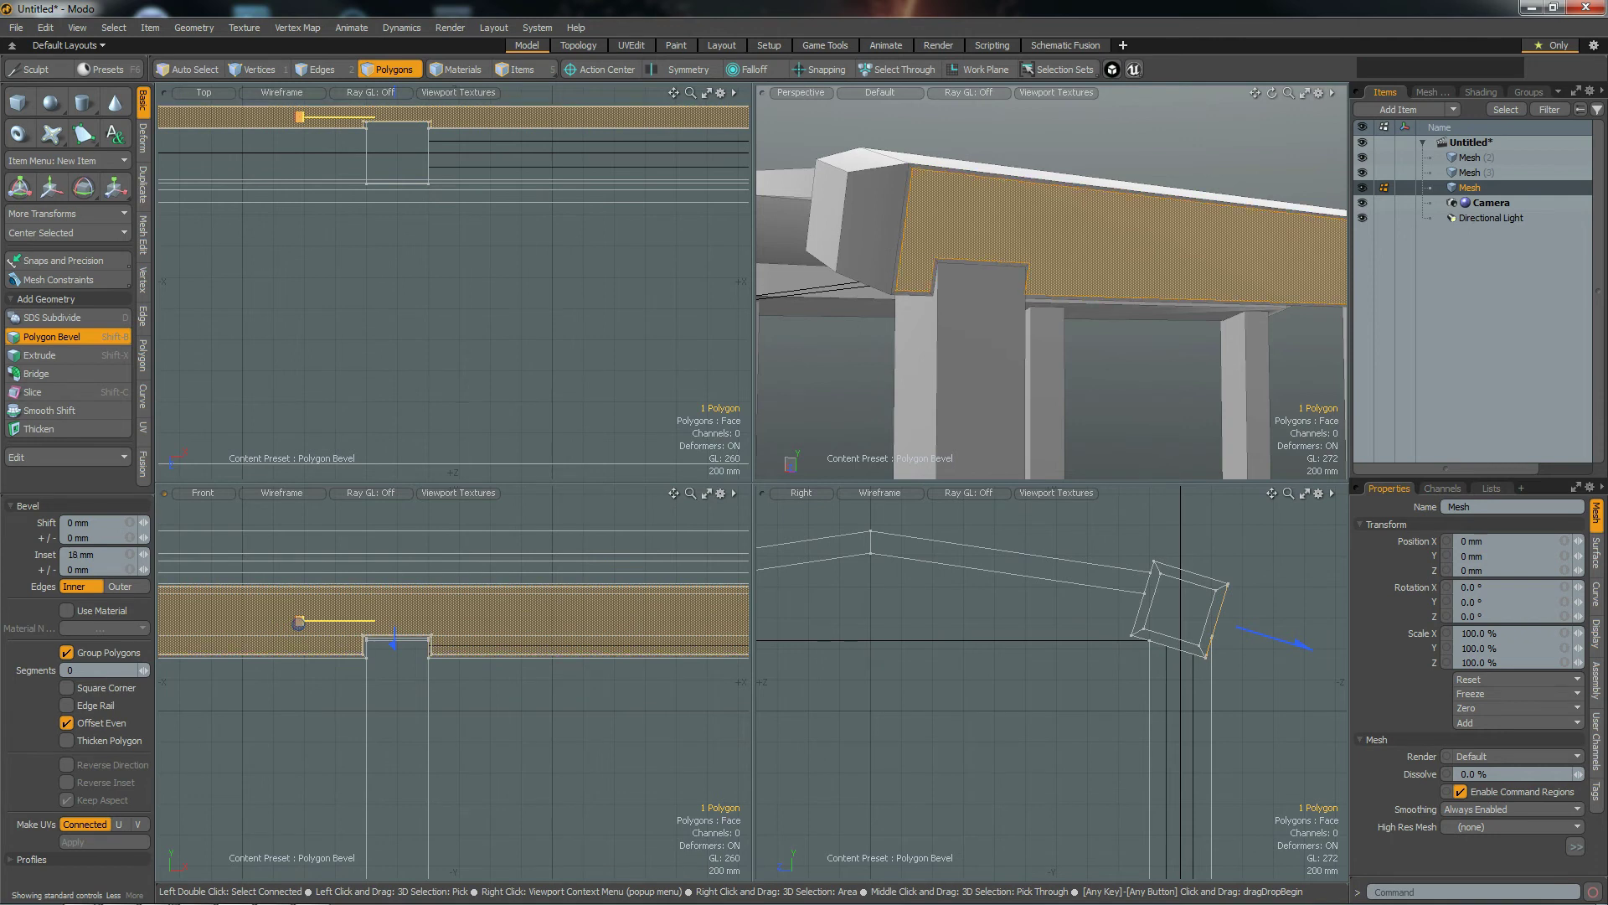
key("space")
left_click(872, 680)
Step: Run Mesh Cleanup on the structure mesh with no polygons selected
left_click_drag(934, 339, 1051, 316, "alt")
scroll(1051, 315, "down", 5)
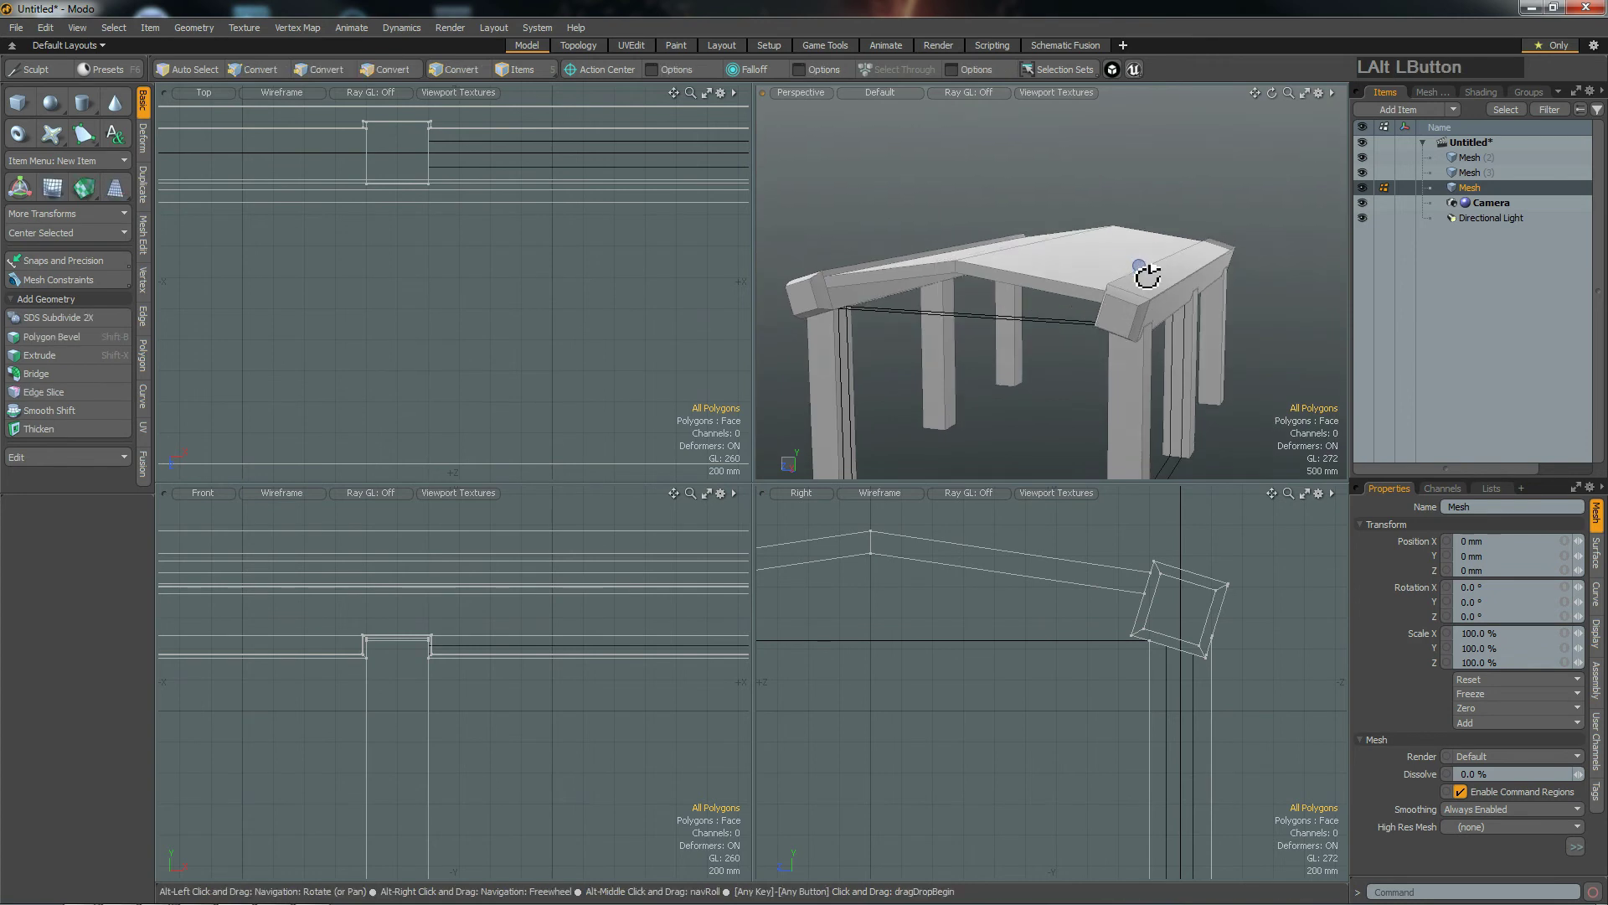
left_click_drag(1146, 273, 1131, 339, "alt")
left_click(144, 238)
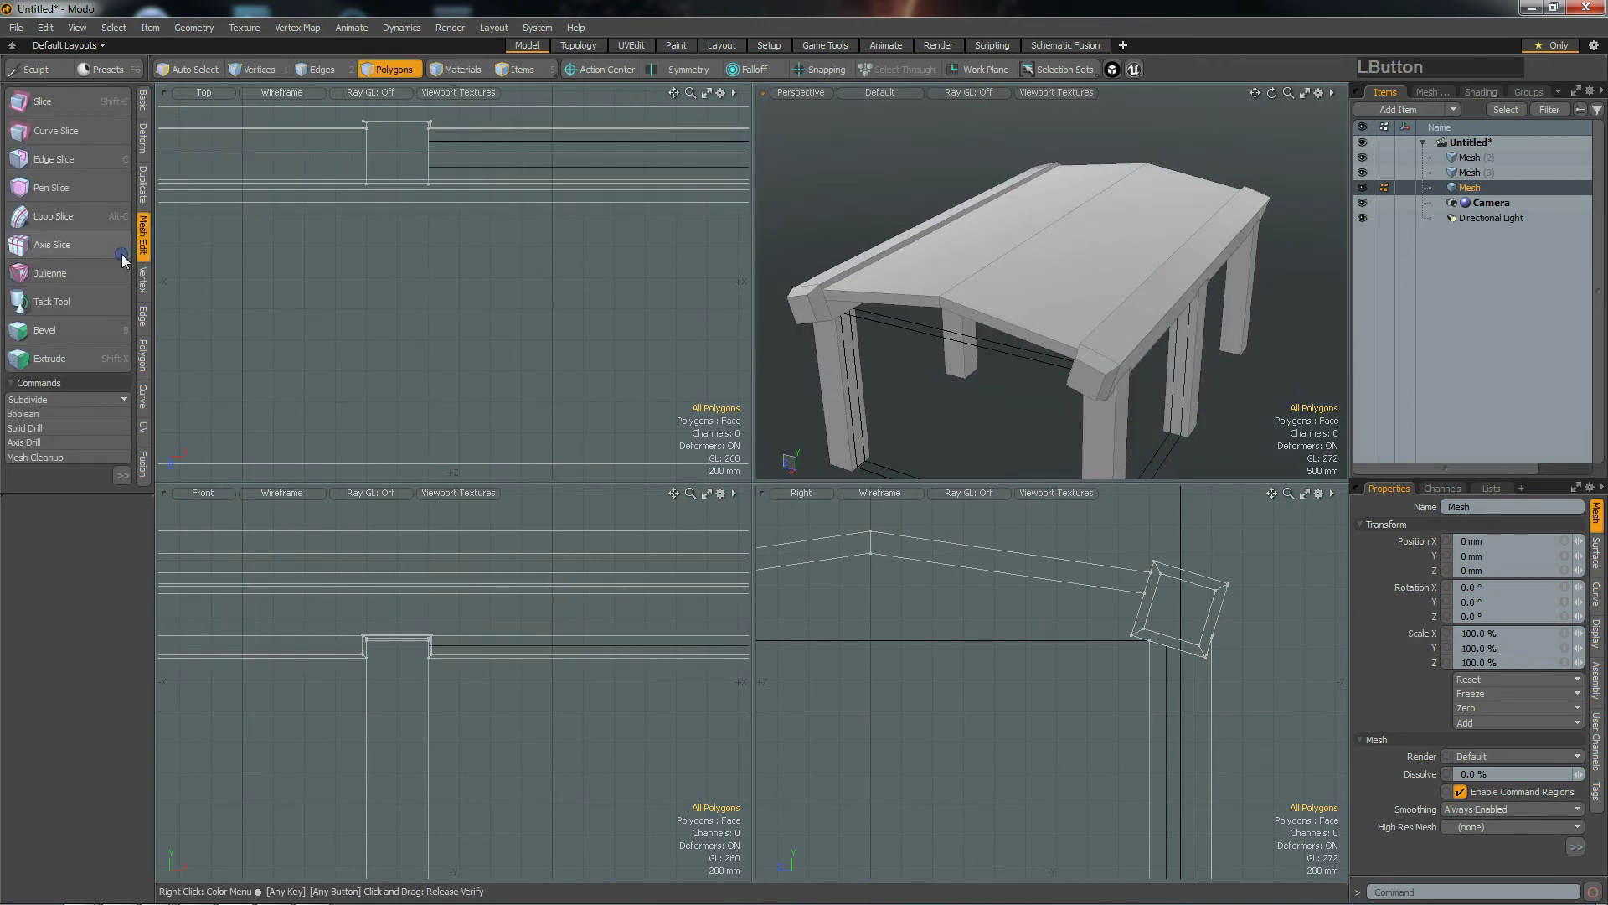
left_click(59, 456)
left_click(1122, 548)
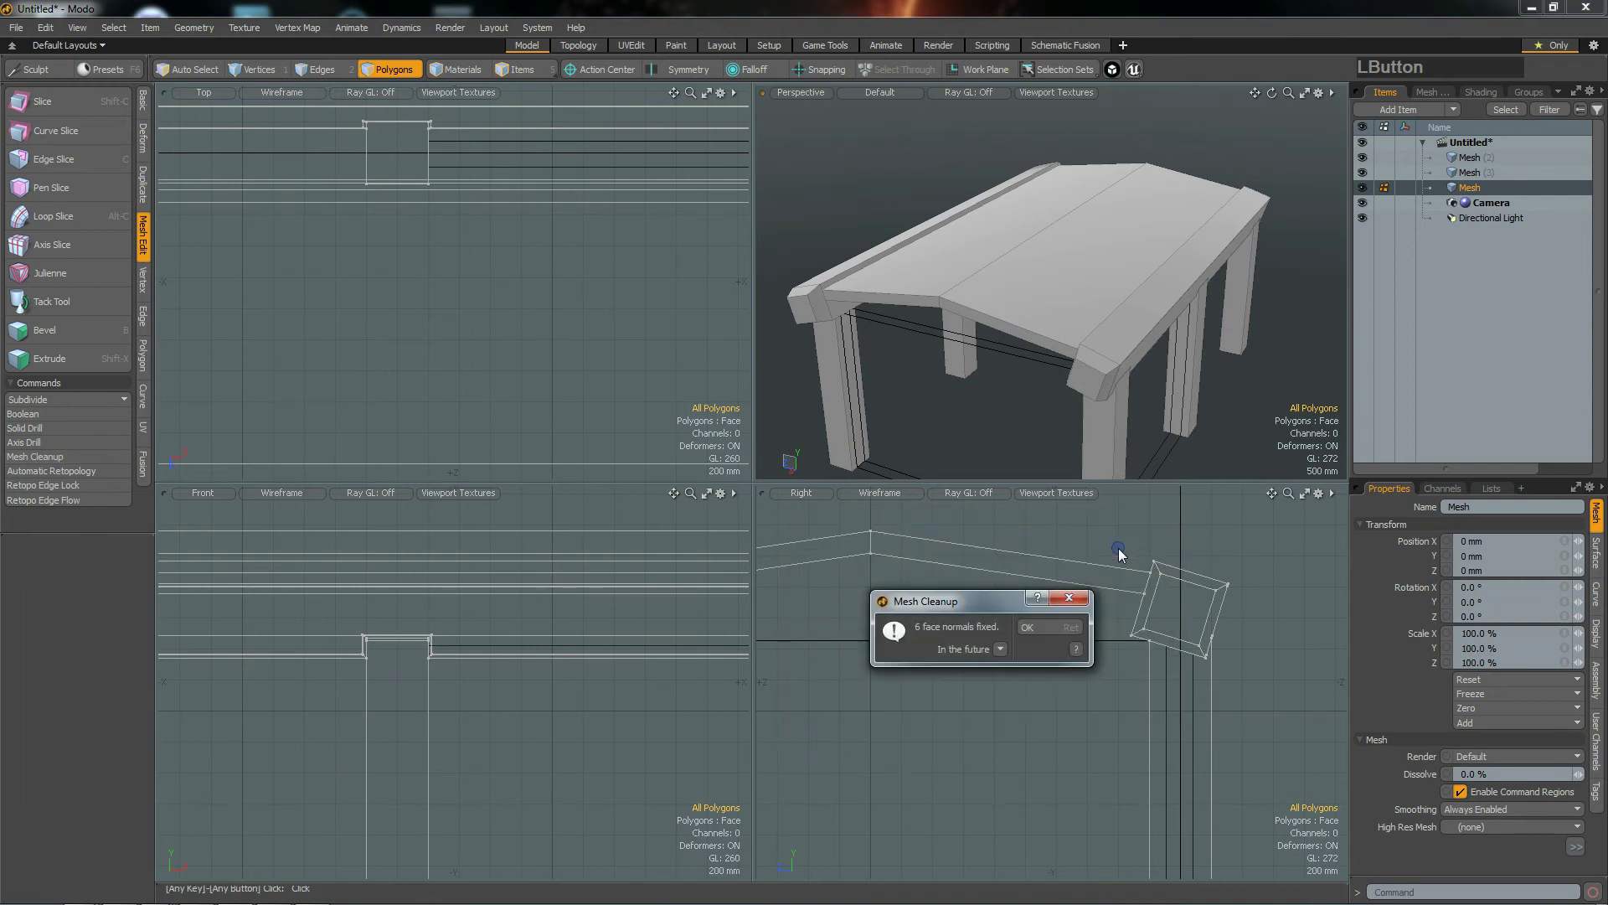
Step: Hide both wall panel meshes so that only the structure mesh is displayed
left_click_drag(1124, 313, 1052, 276, "alt")
left_click_drag(646, 284, 506, 427, "alt+shift")
key("a")
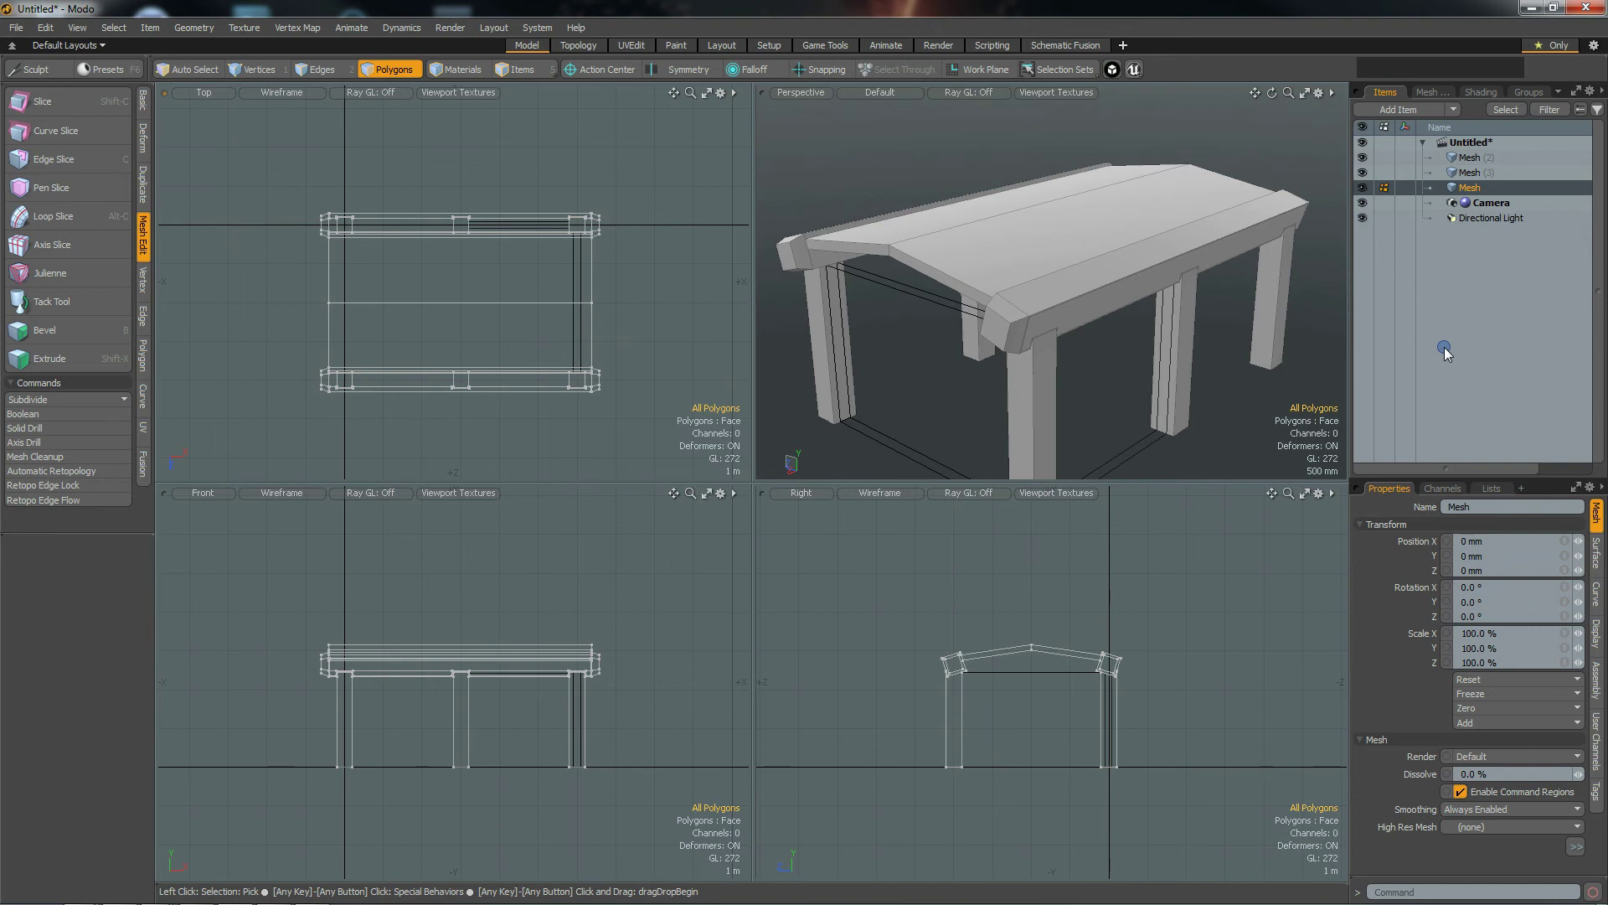
left_click(1365, 173)
left_click(1366, 159)
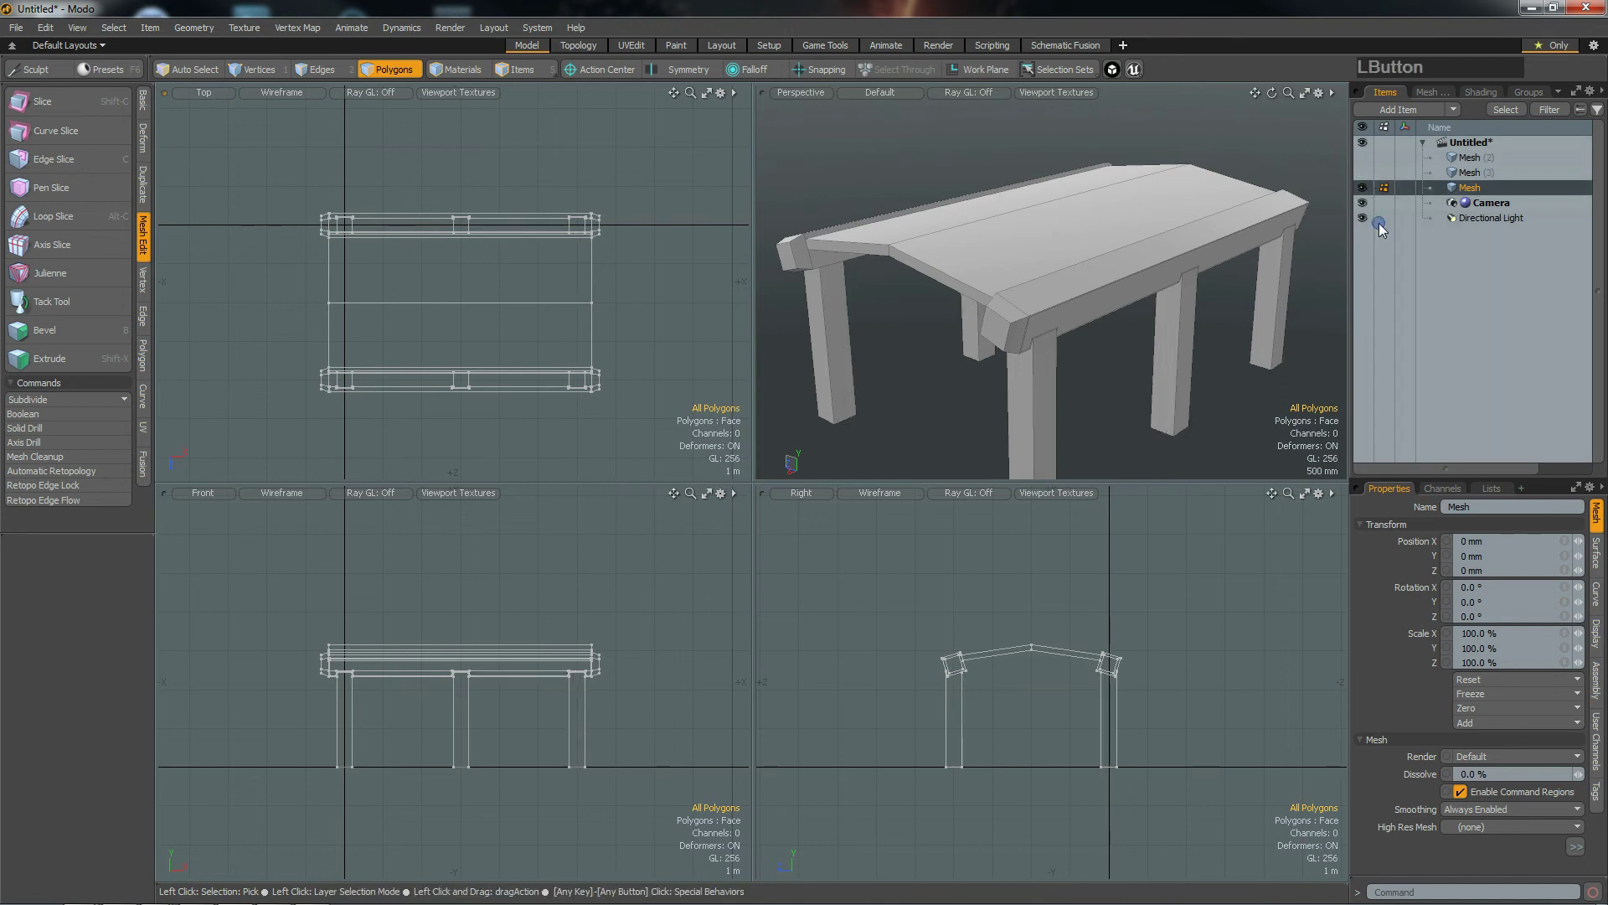
left_click_drag(1033, 309, 1069, 312, "alt")
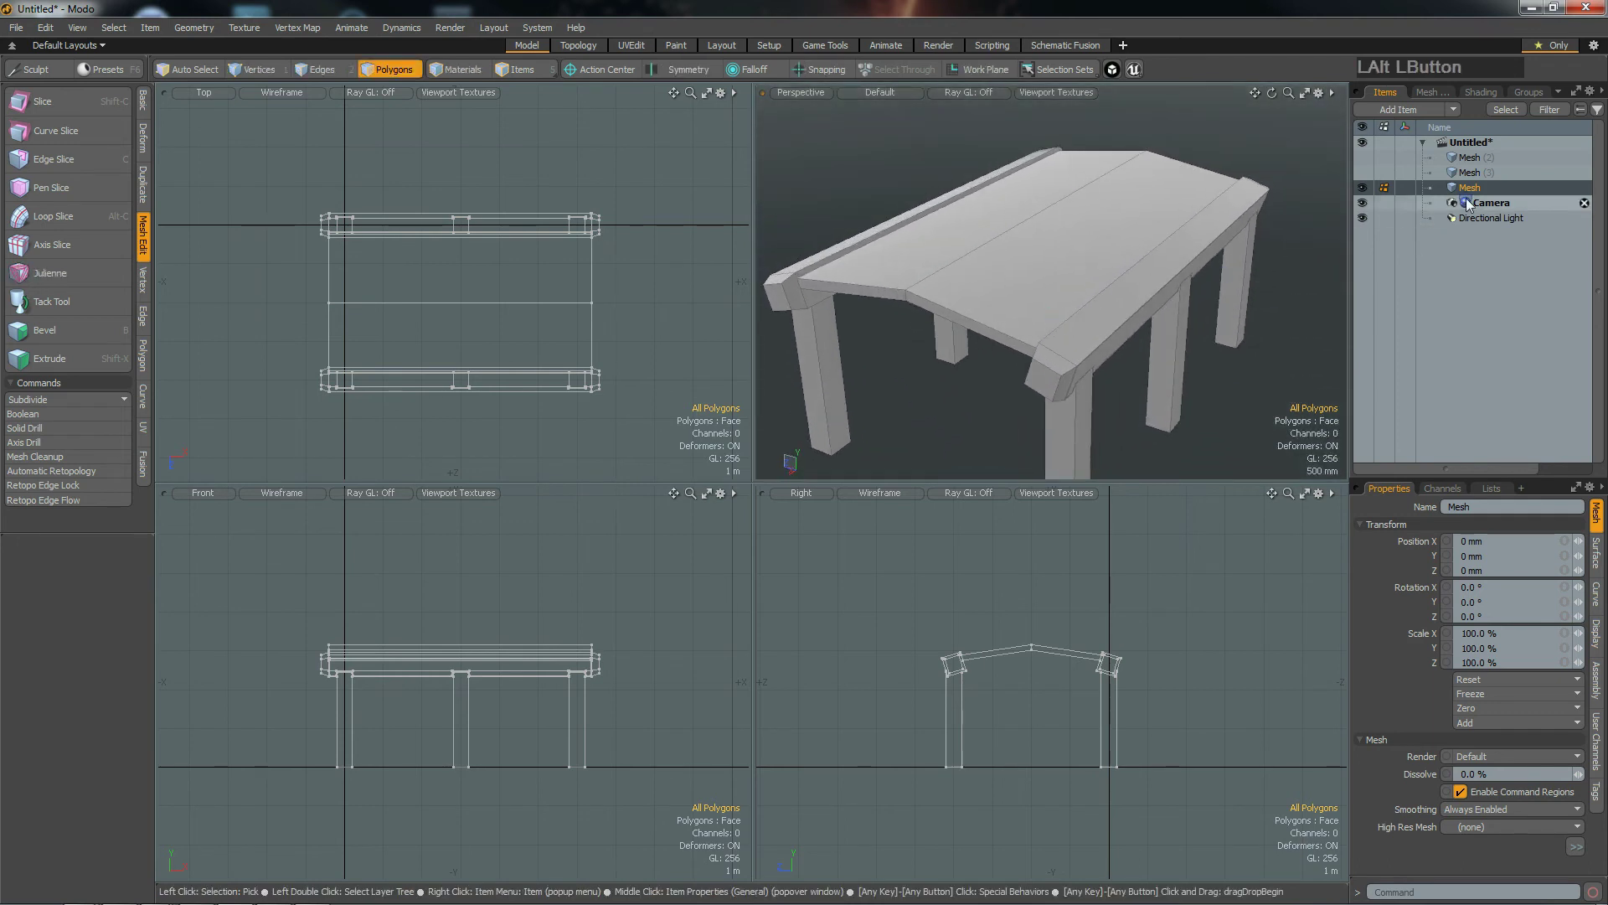
Step: Switch to the UV editing layout and frame the structure's UV map and model
left_click(618, 48)
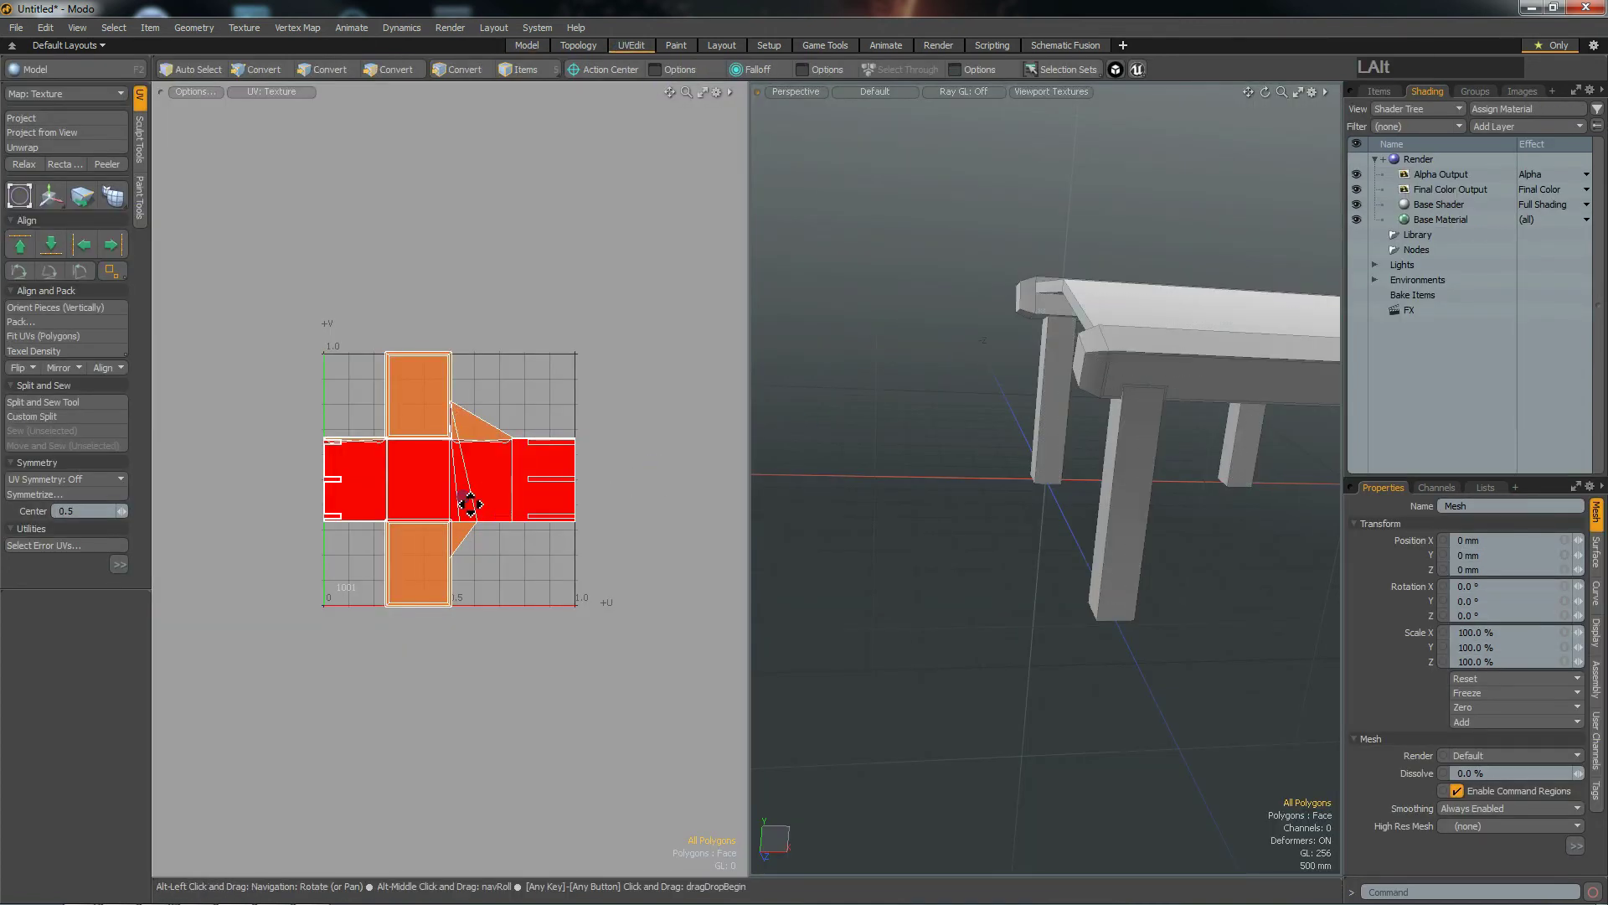
mouse_move(470, 504)
left_mouse_down("alt")
mouse_move(492, 513)
mouse_move(460, 495)
mouse_move(489, 492)
left_mouse_up("alt")
left_click_drag(922, 410, 1094, 456, "alt")
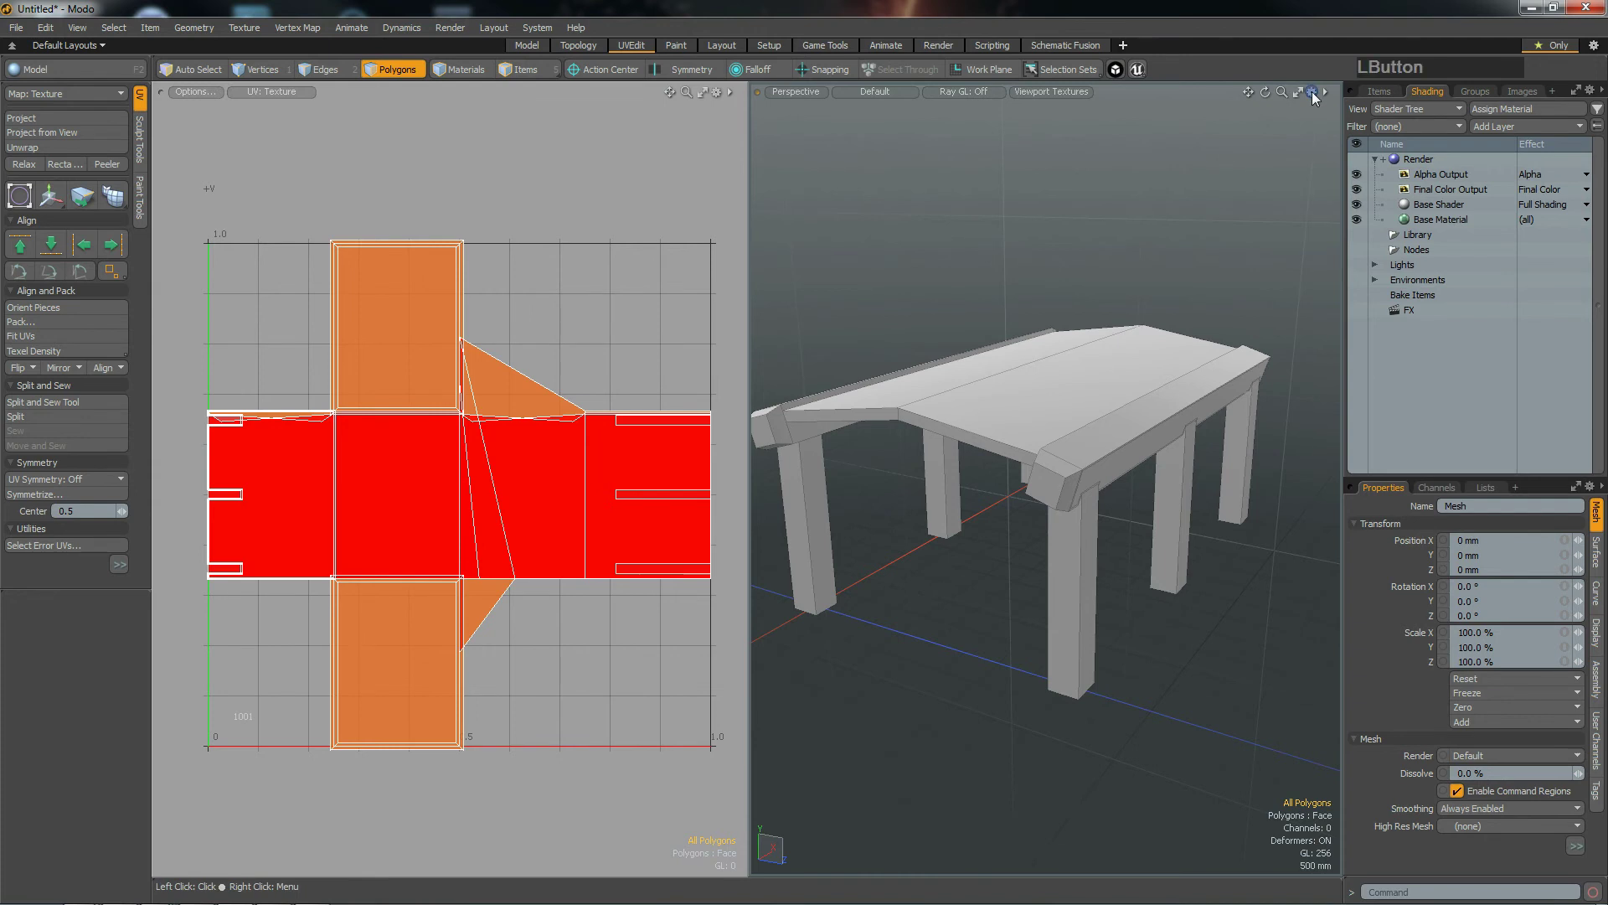
Step: Set the 3D viewport's work plane and grid to Never, and disable the faded grid and its color axes
left_click(1313, 93)
left_click(1311, 326)
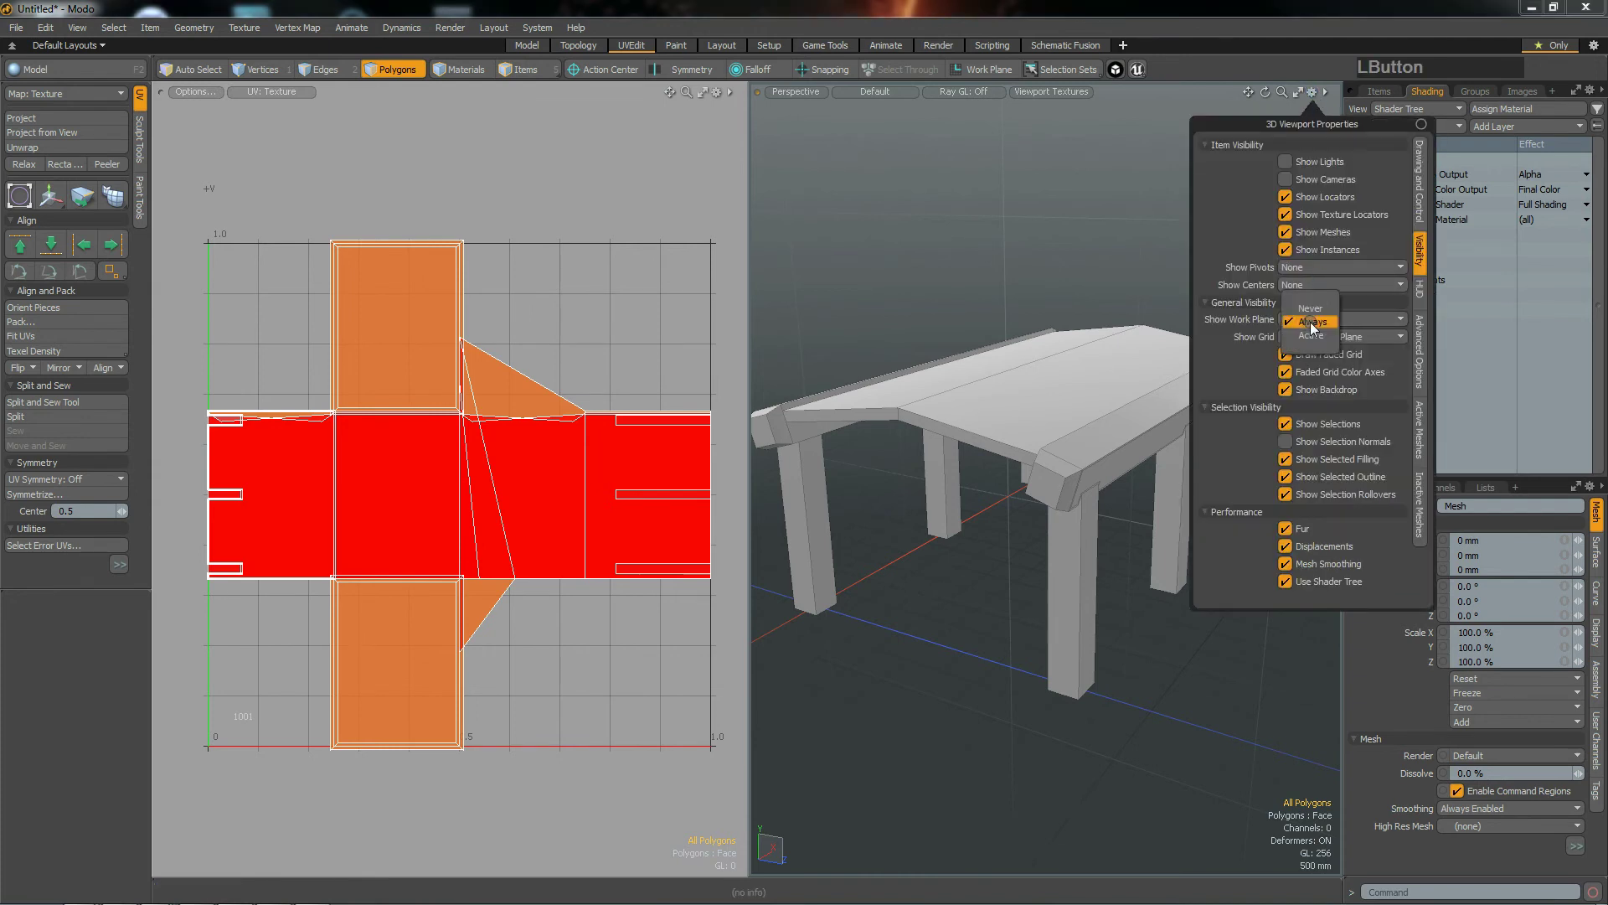
left_click(1314, 311)
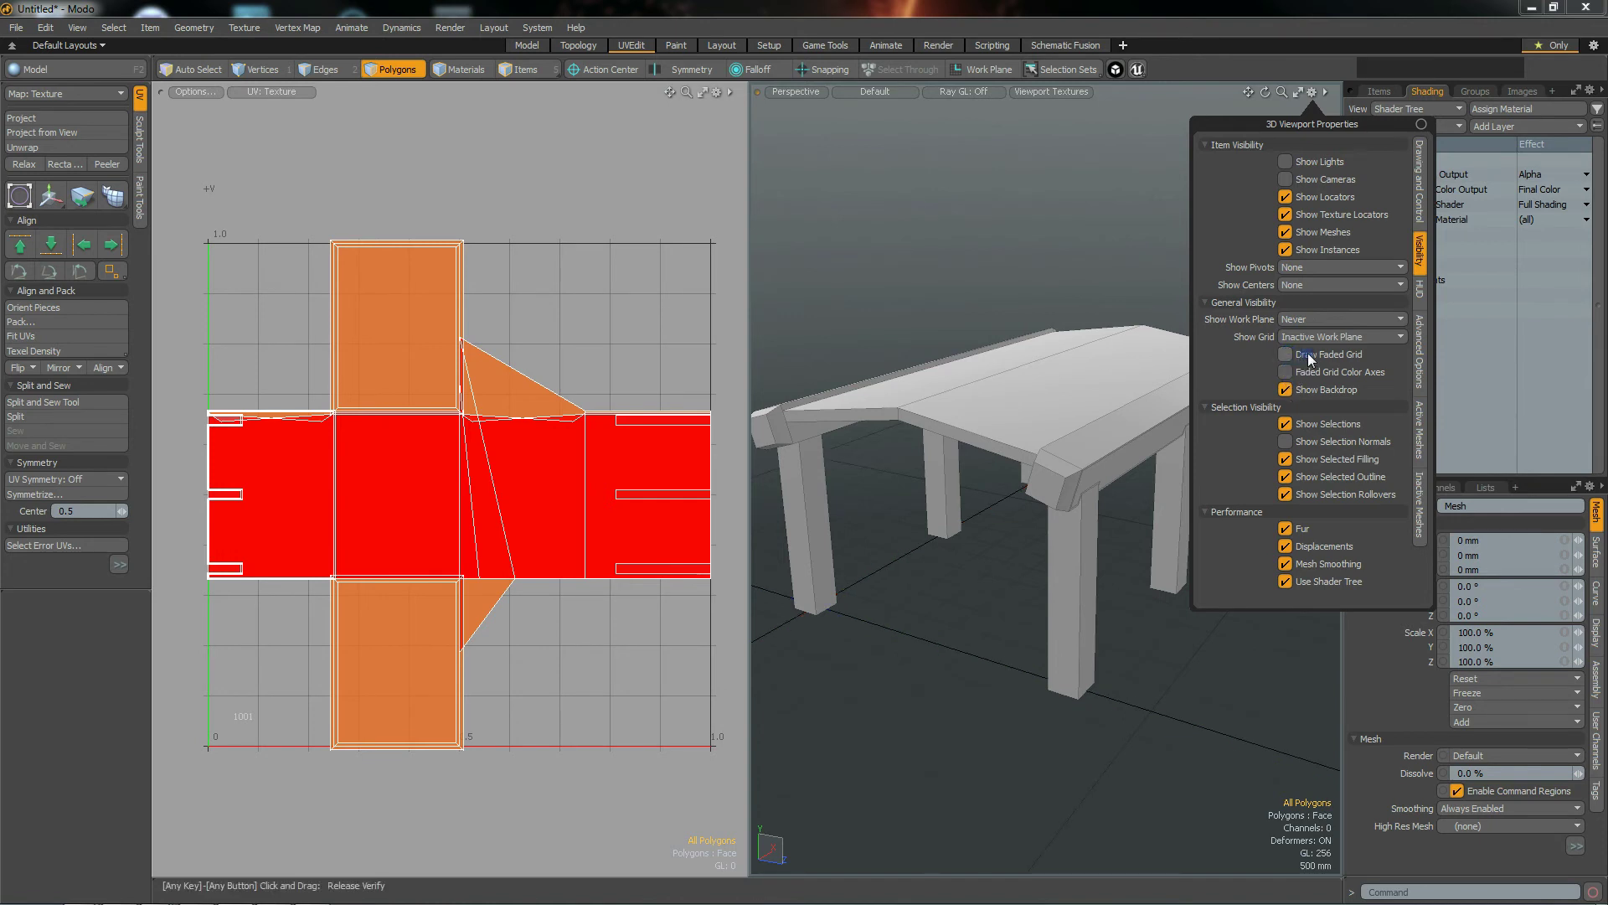
left_click(1316, 344)
left_click(1312, 319)
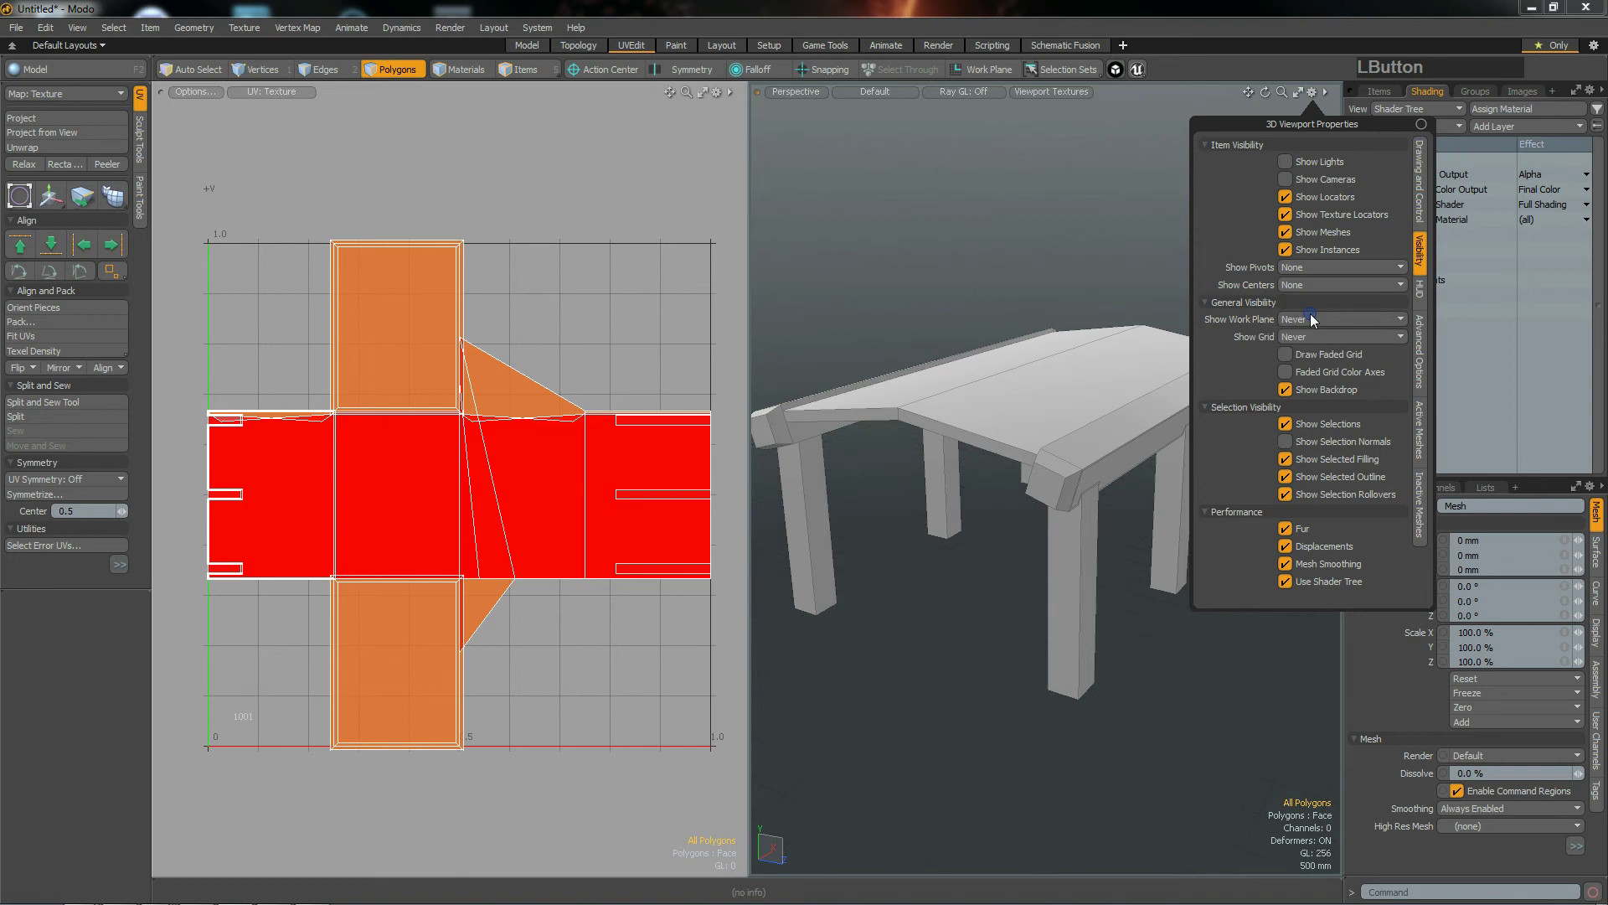
left_click(1421, 125)
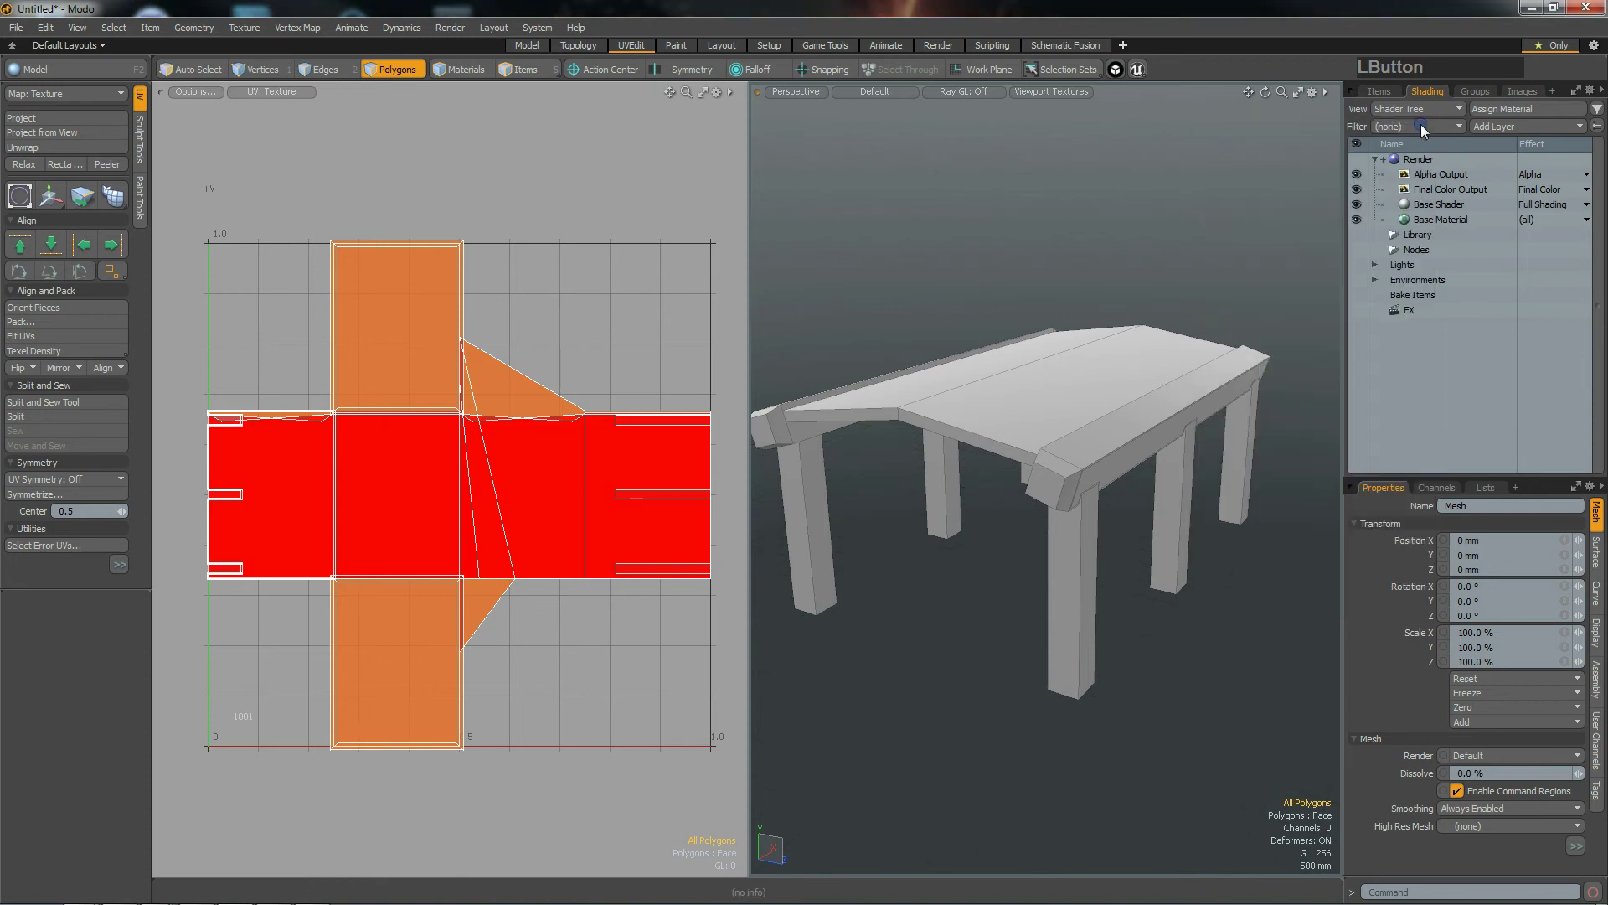
Step: Assign the grid512.png UV checker as the viewport texture and examine its distortion on the structure
left_click_drag(1052, 446, 1084, 435, "alt")
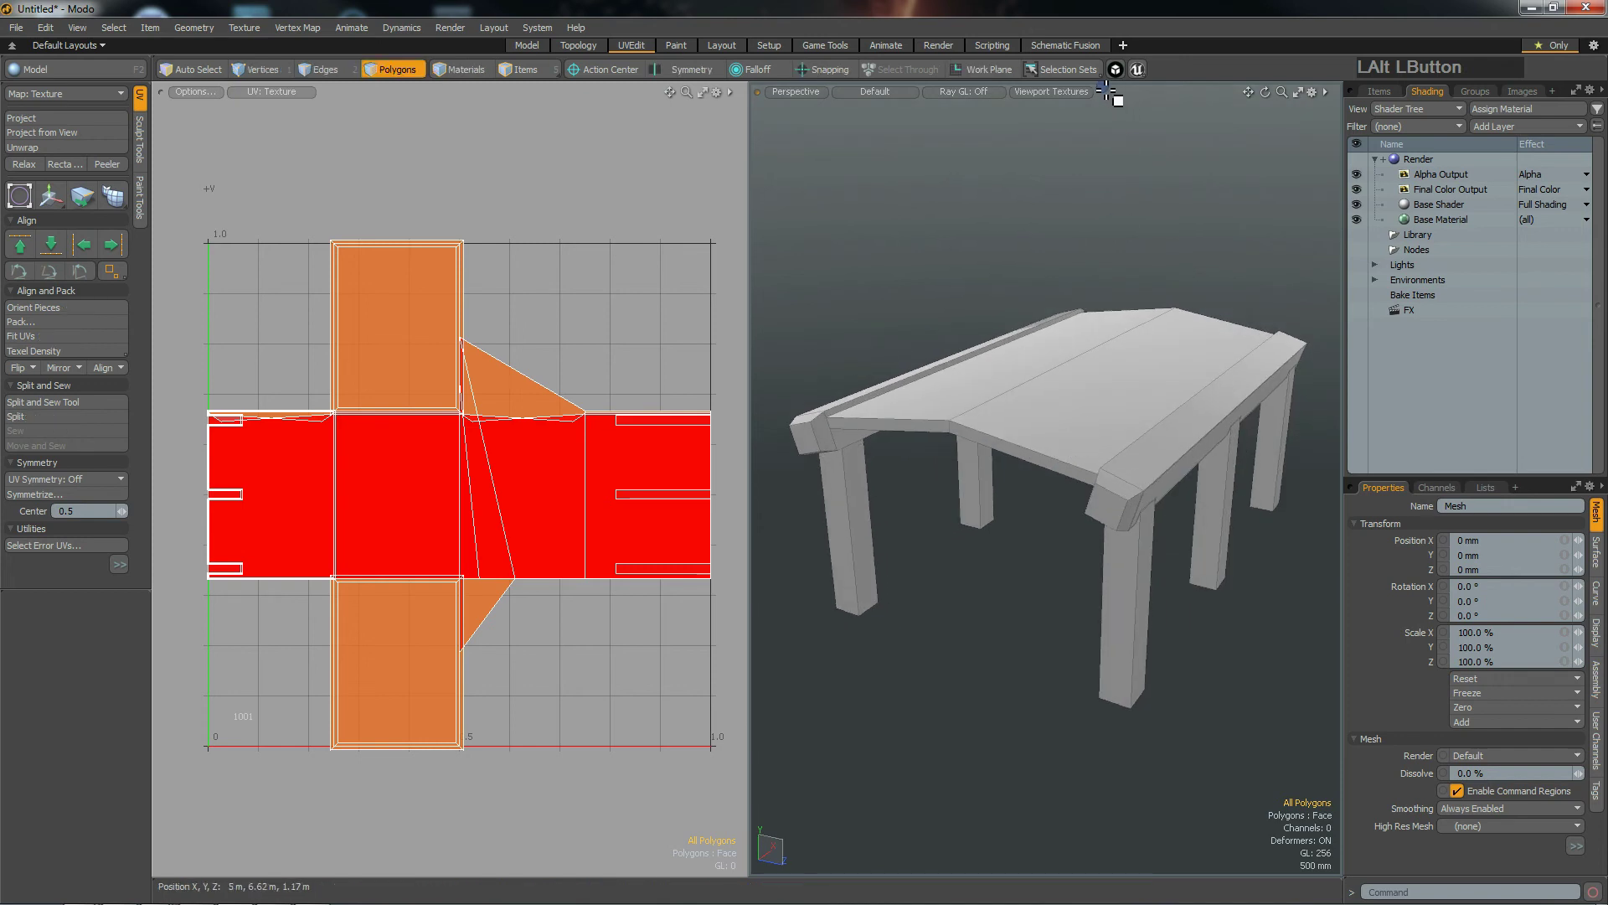
left_click(1063, 90)
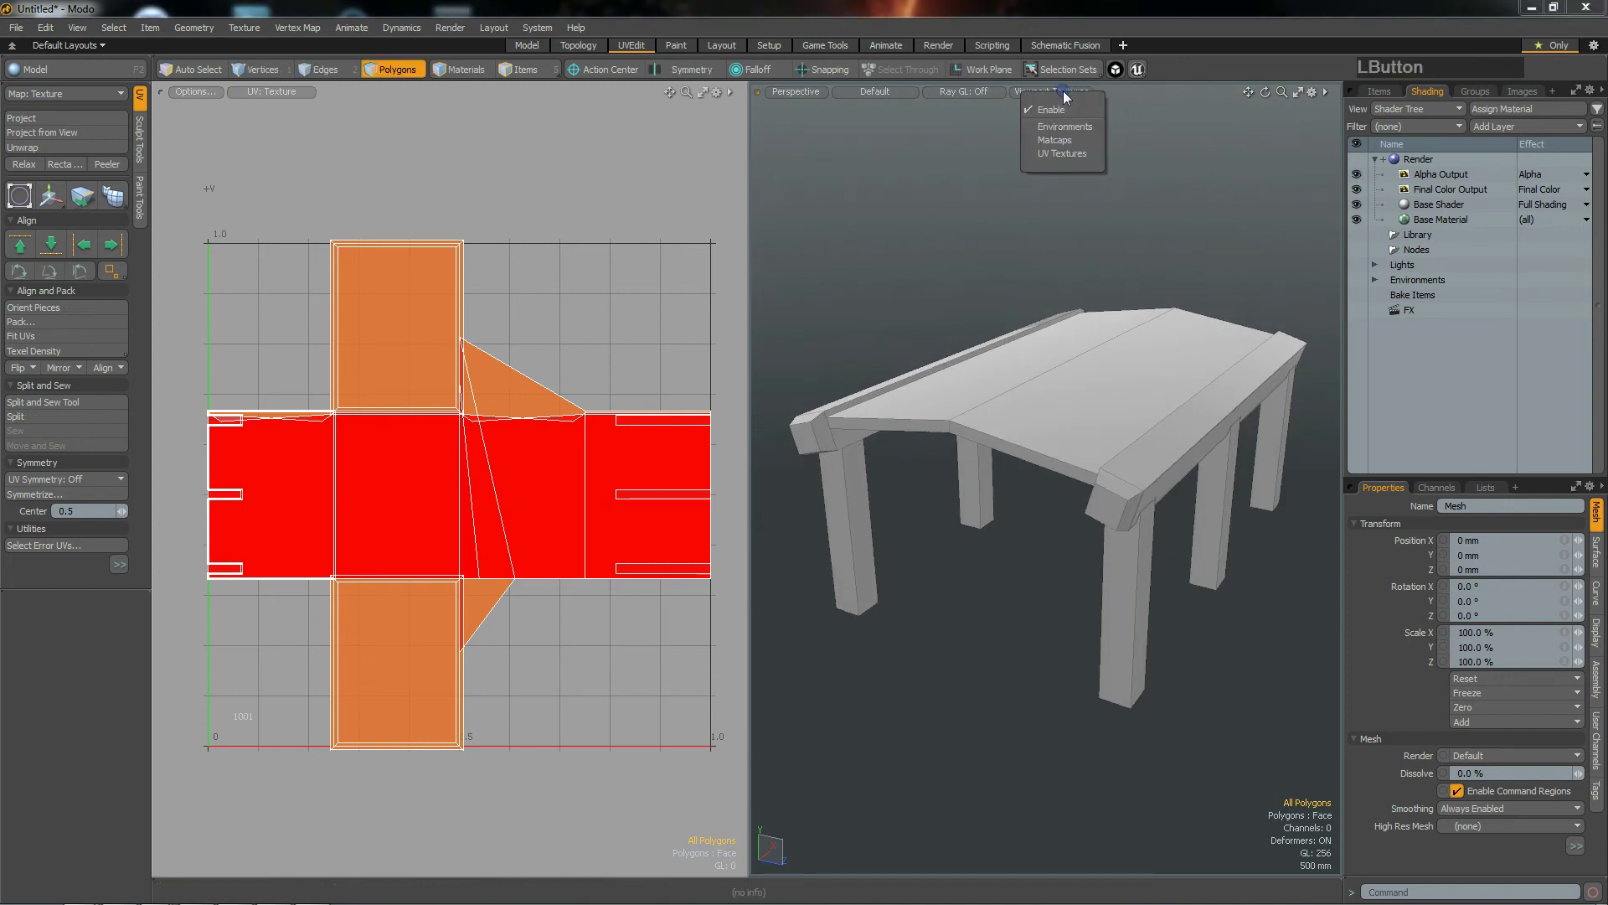
left_click(1058, 155)
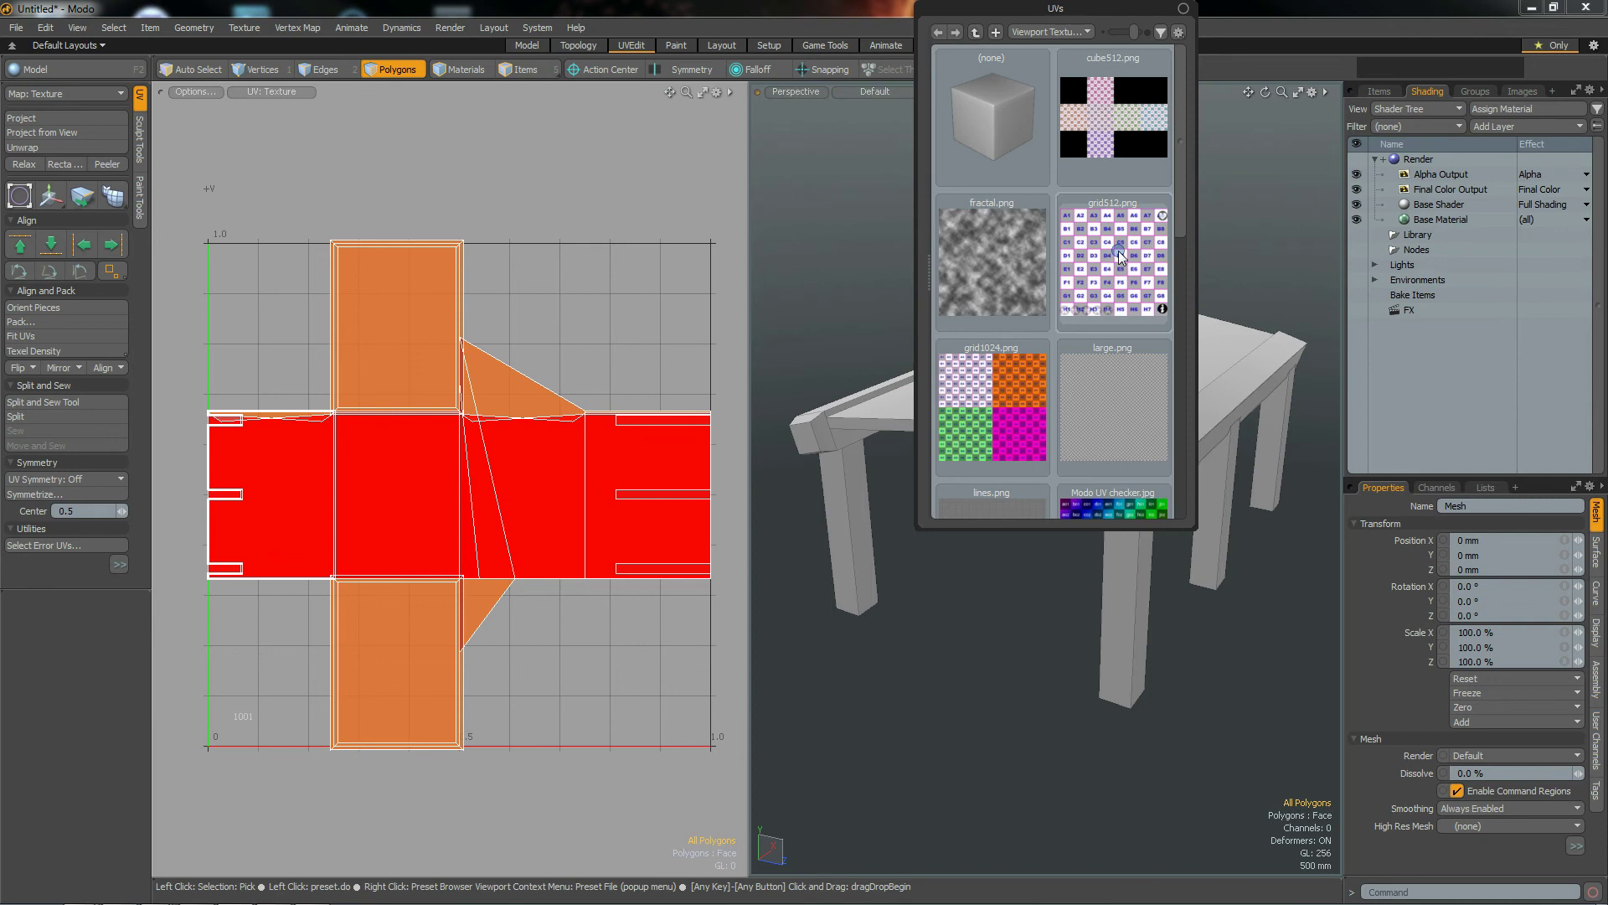
left_click(1119, 256)
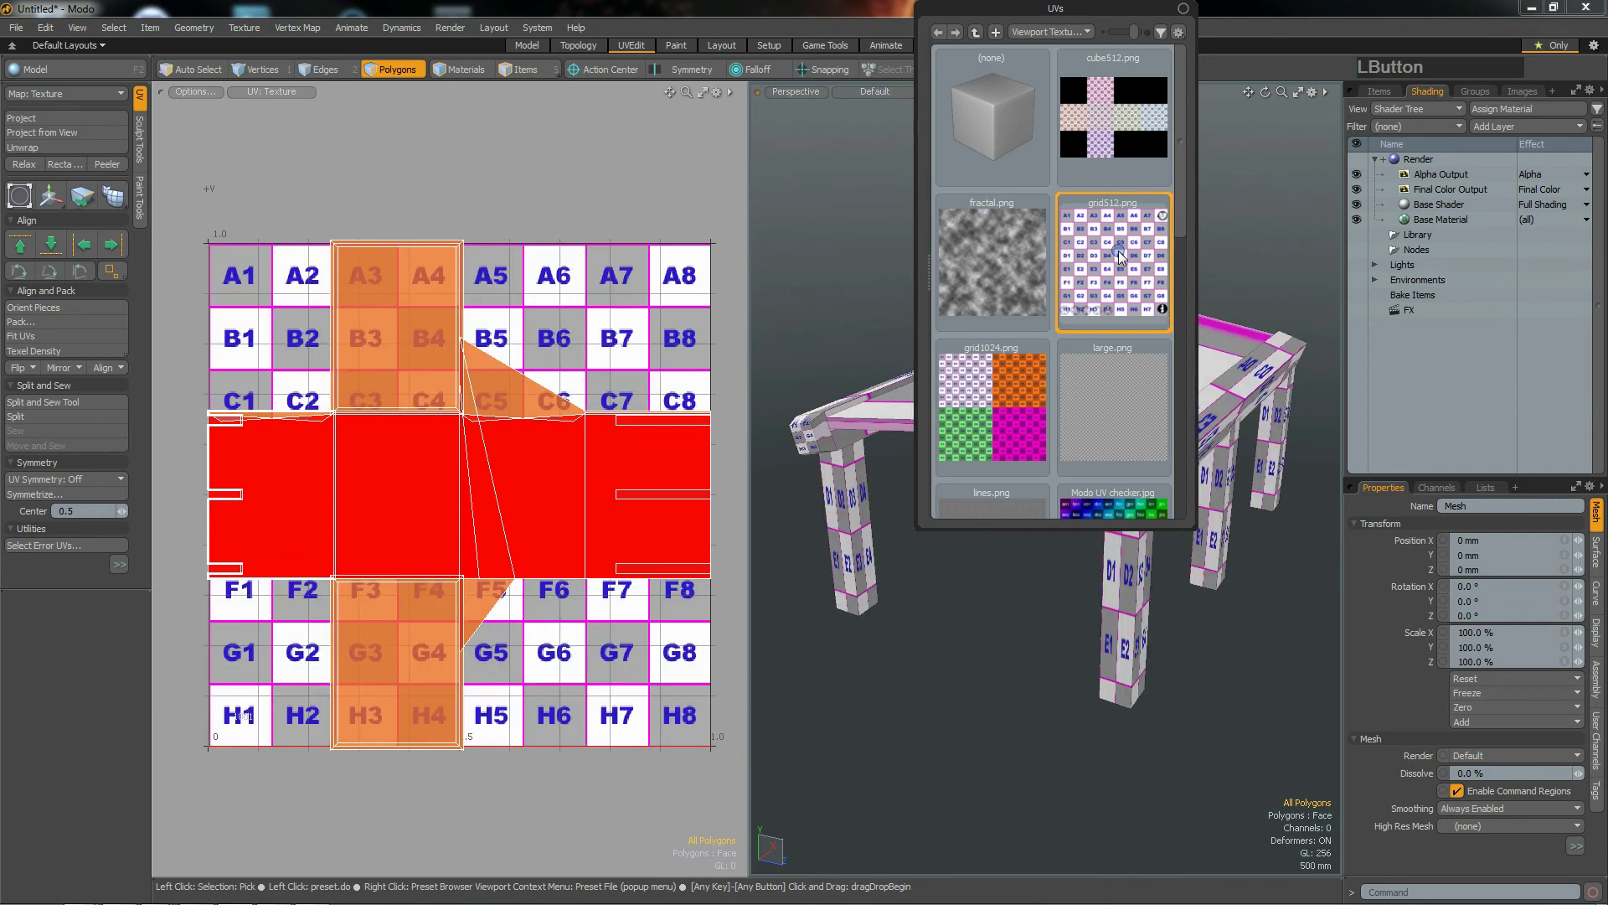
left_click(1184, 9)
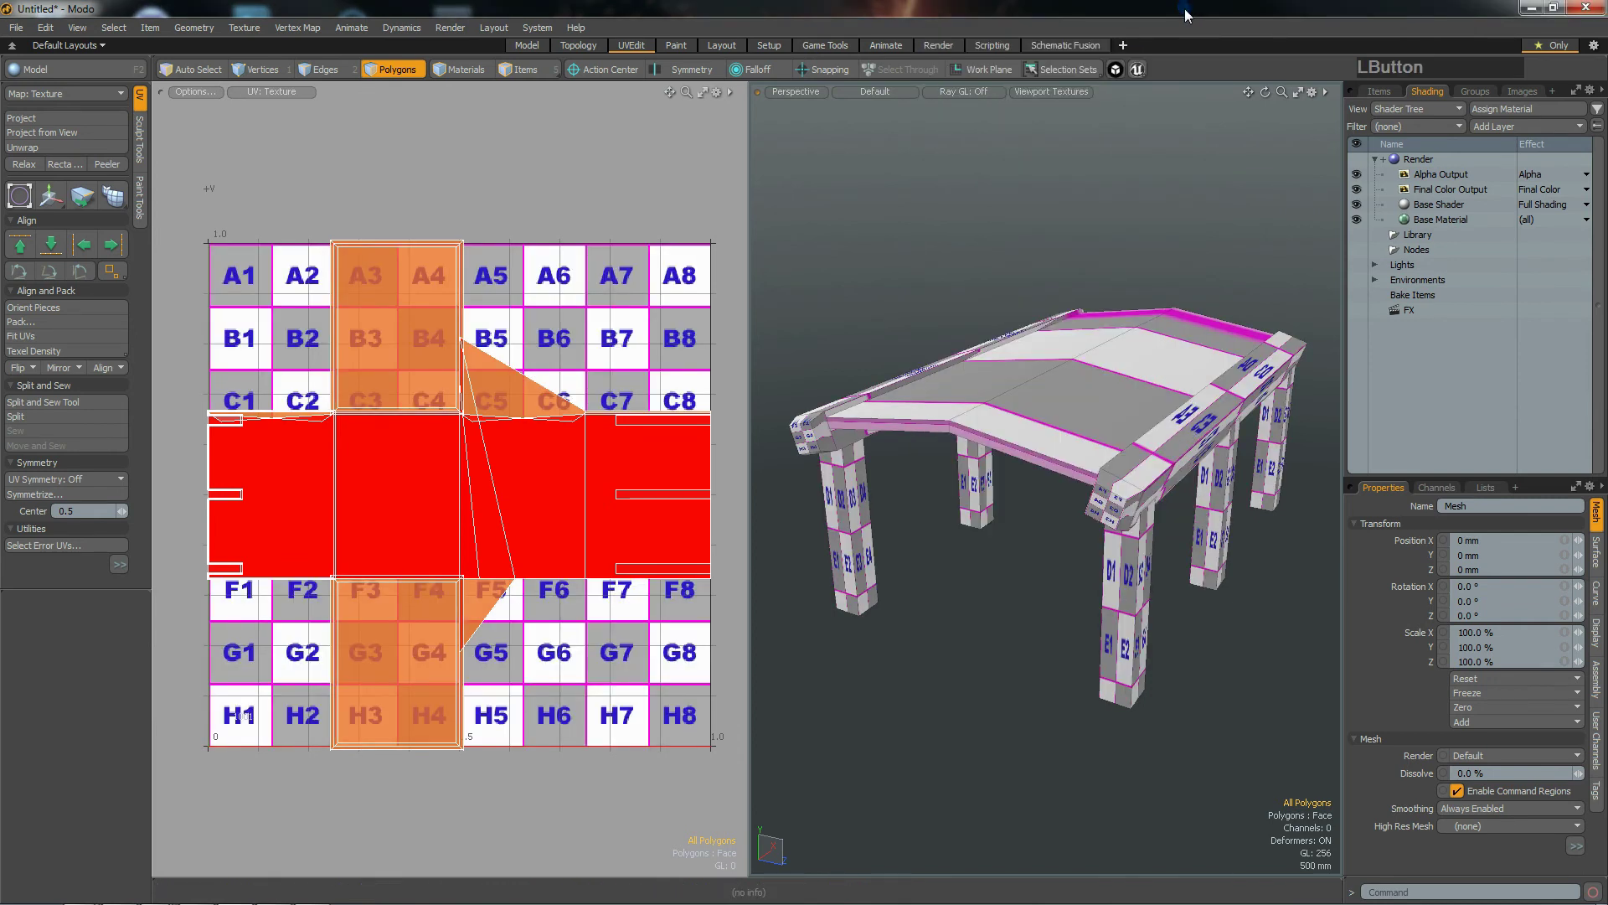
left_click_drag(1105, 374, 634, 441, "alt")
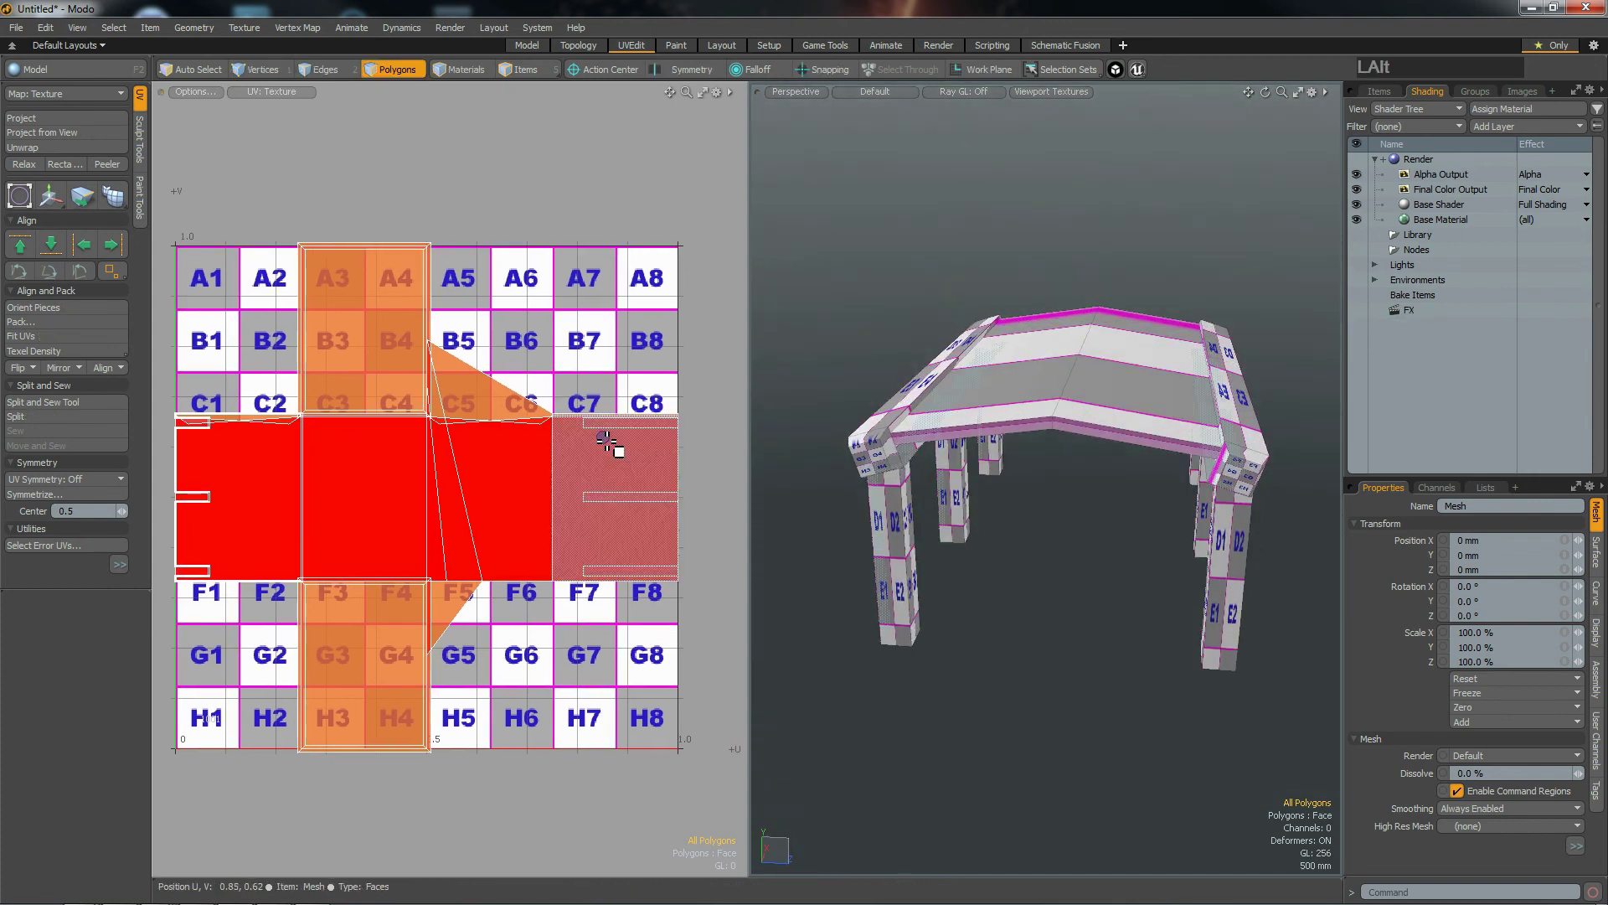
scroll(645, 437, "down", 3)
left_click_drag(1078, 406, 1080, 467, "alt")
scroll(1122, 464, "up", 3)
left_click_drag(597, 273, 512, 283, "alt")
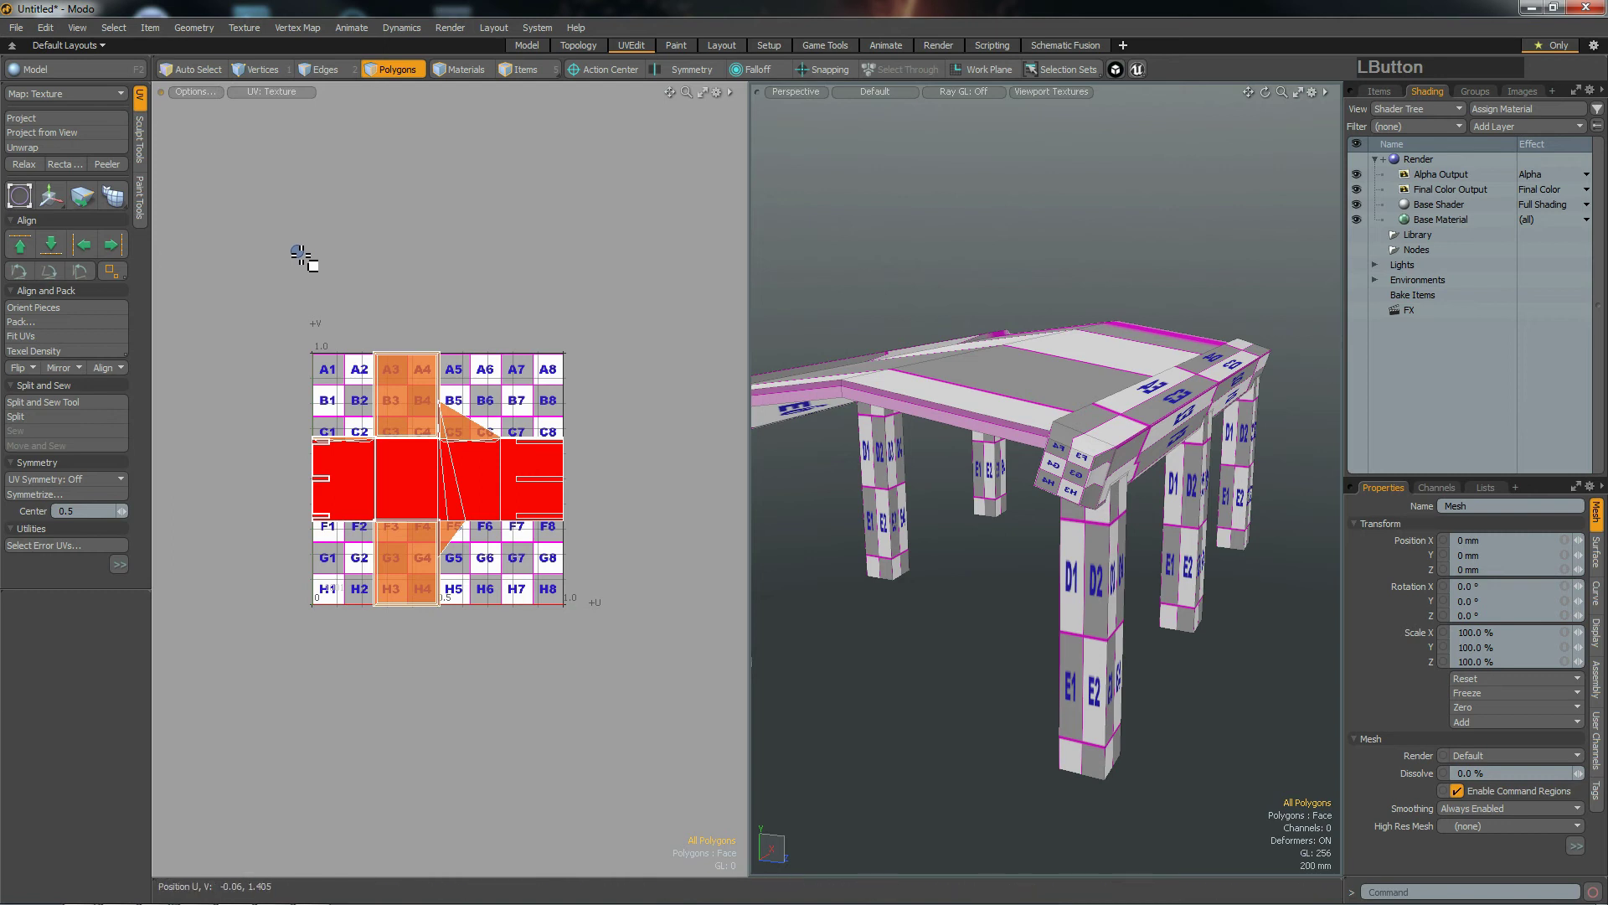
Step: Project the structure's UVs with a planar projection along the Y axis and examine the checker from several sides
left_click_drag(72, 593, 88, 664)
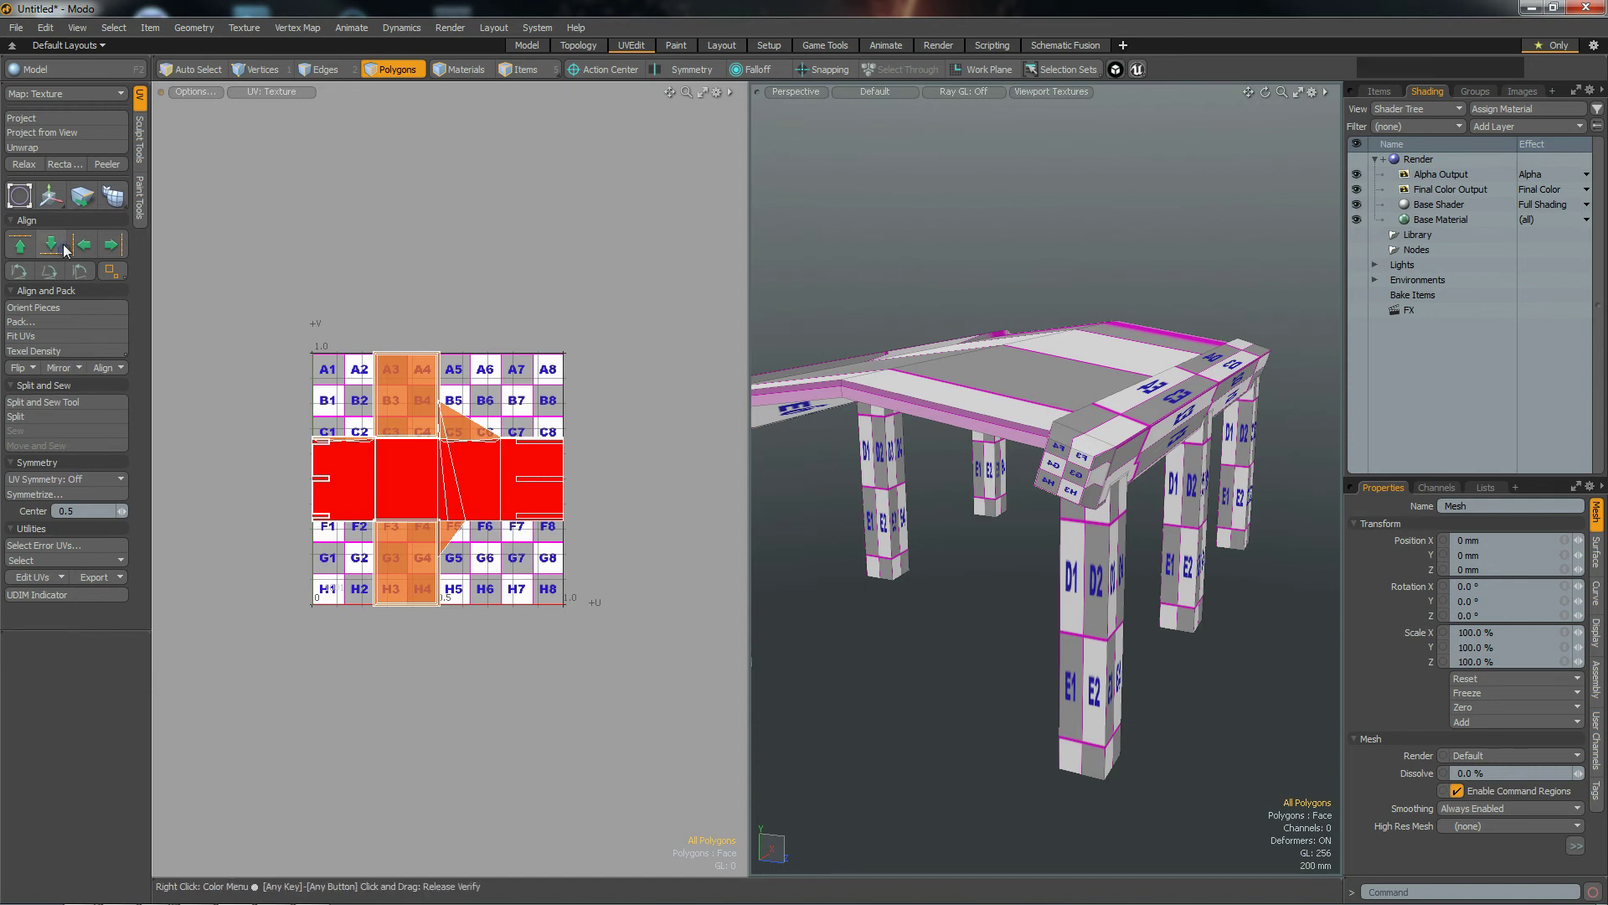
left_click(48, 119)
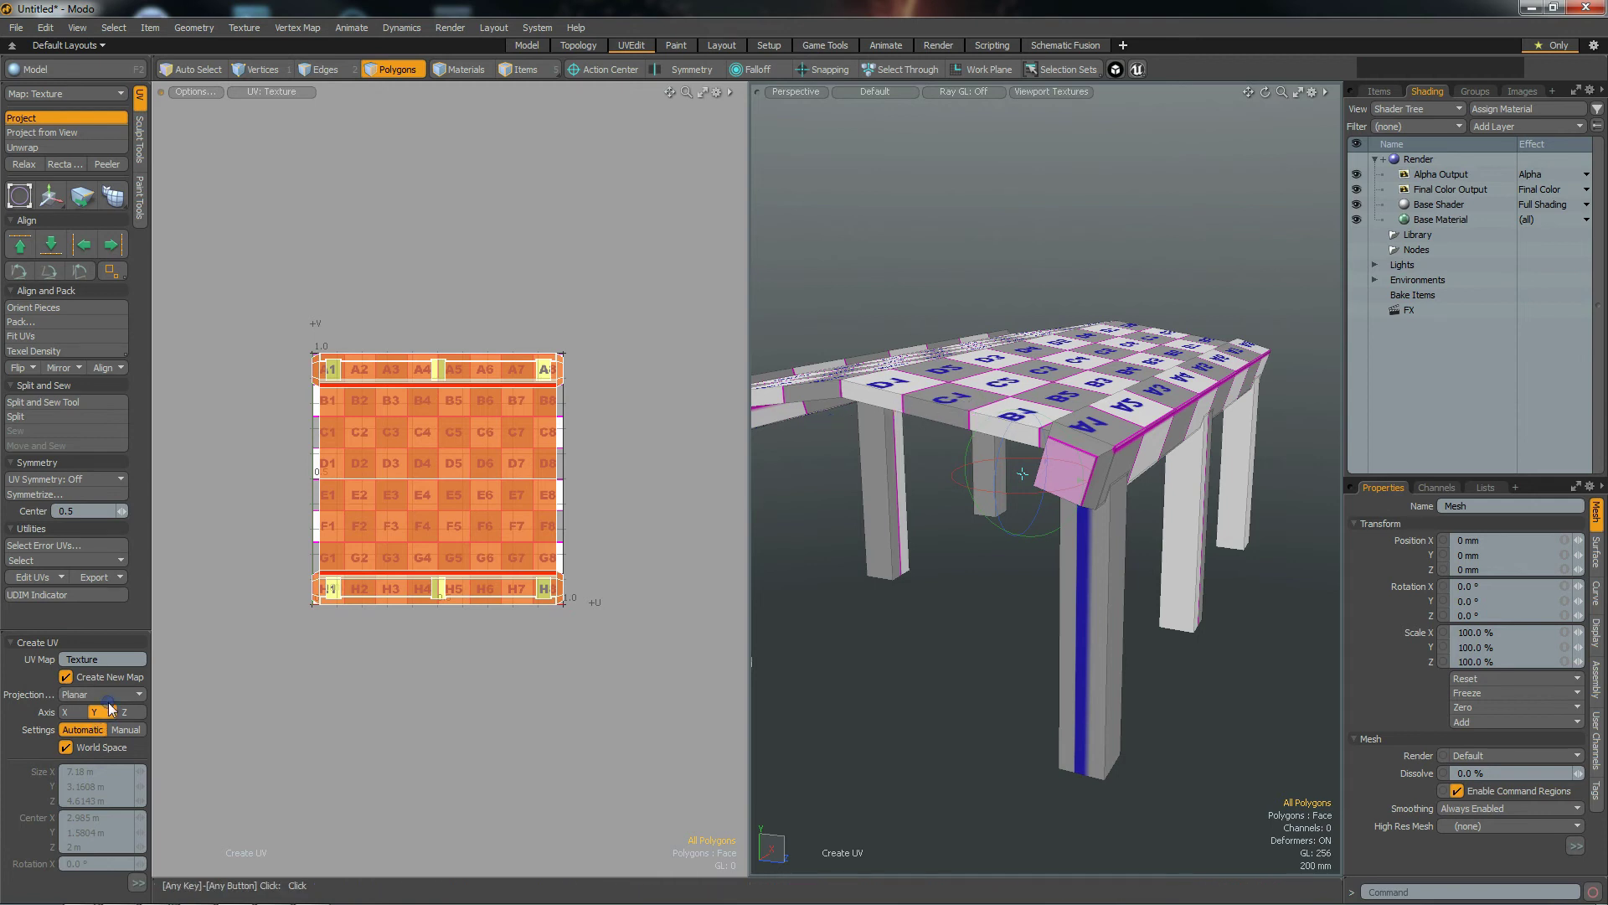
left_click_drag(934, 453, 846, 428, "alt")
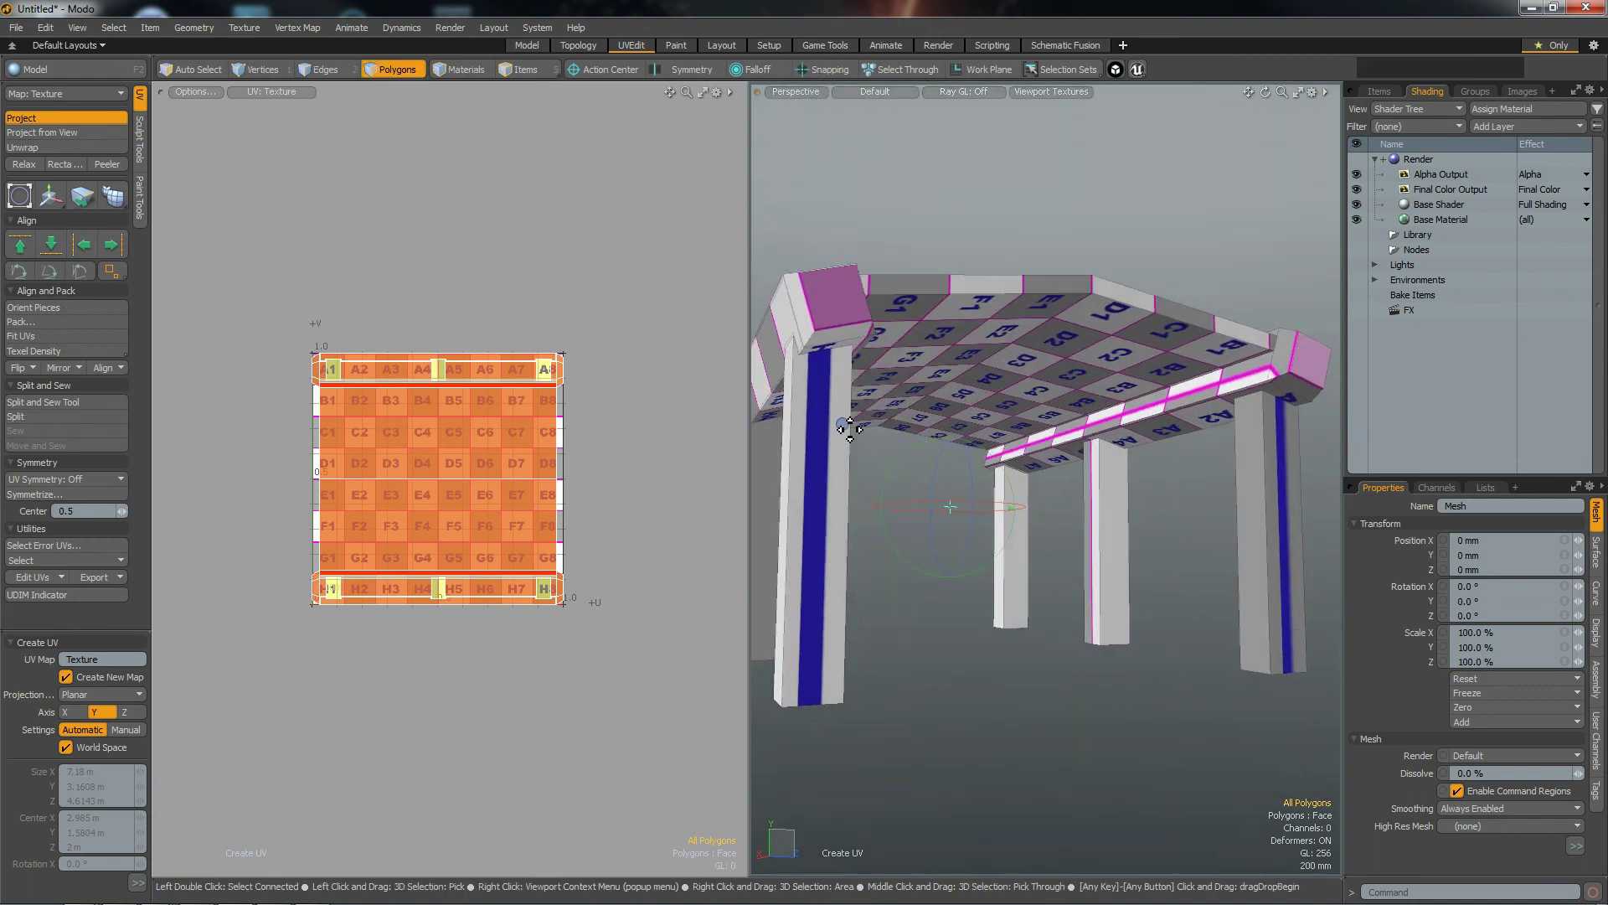
left_click_drag(885, 575, 651, 605, "alt")
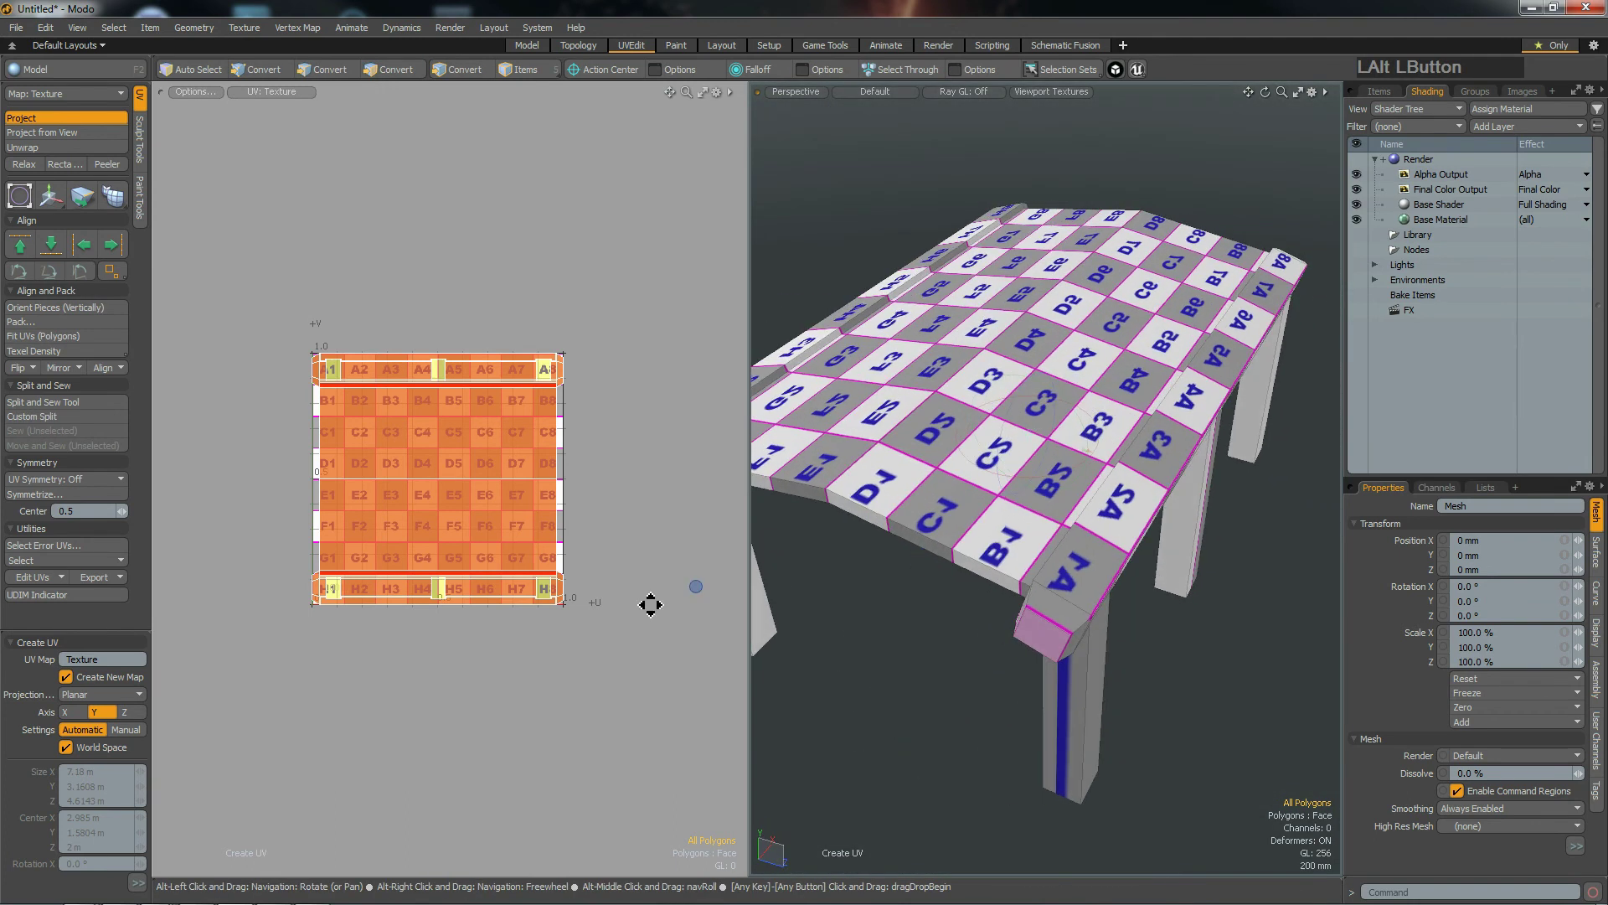
Step: Change the structure's UV projection type to Atlas and examine the checker on the beams and posts
left_click(120, 694)
left_click(120, 731)
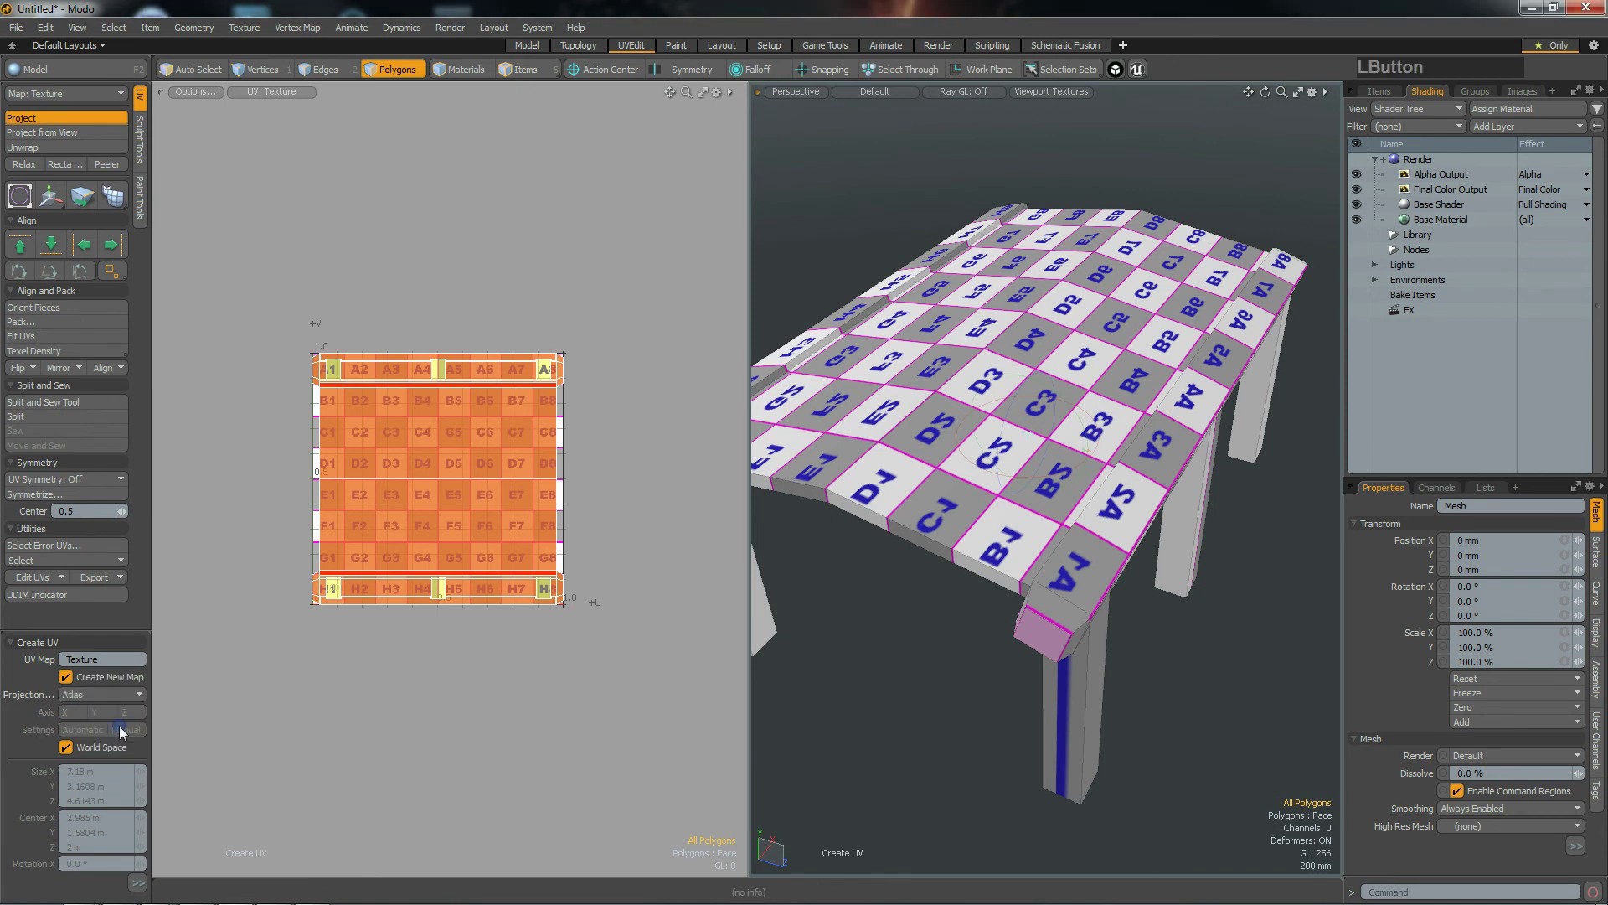
left_click_drag(927, 491, 1190, 368, "alt")
scroll(271, 610, "up", 2)
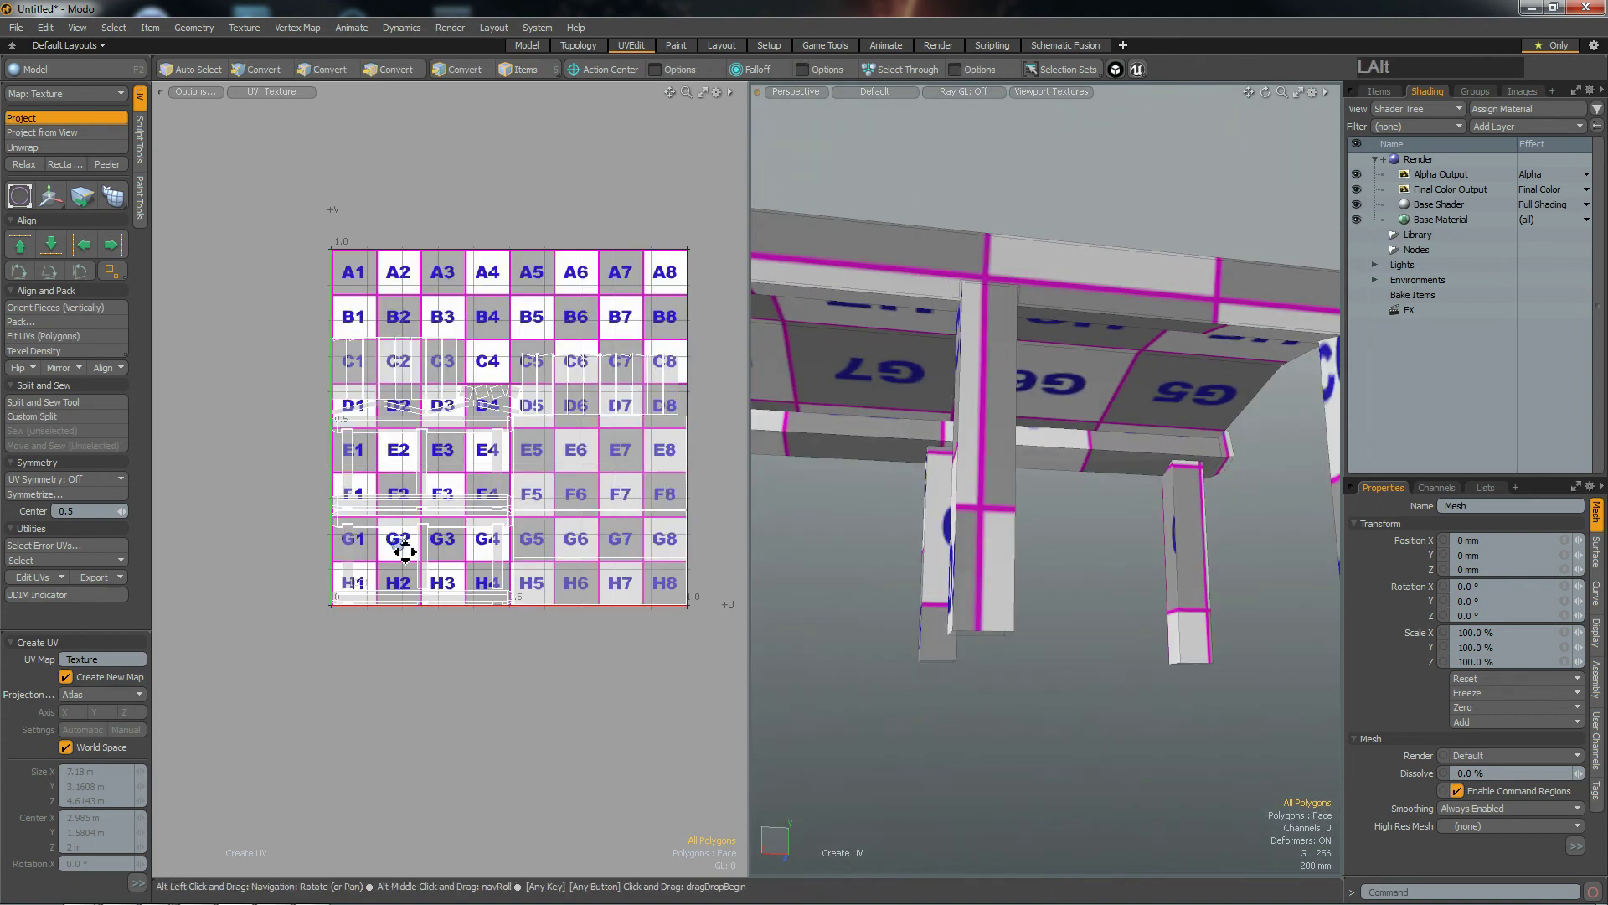
Step: Select all of the structure's UV islands and examine their coverage of the checker alongside the beams and posts
left_click_drag(402, 540, 352, 555, "alt")
key("3")
right_click_drag(226, 256, 707, 704)
scroll(501, 492, "up", 2)
scroll(501, 492, "down", 2)
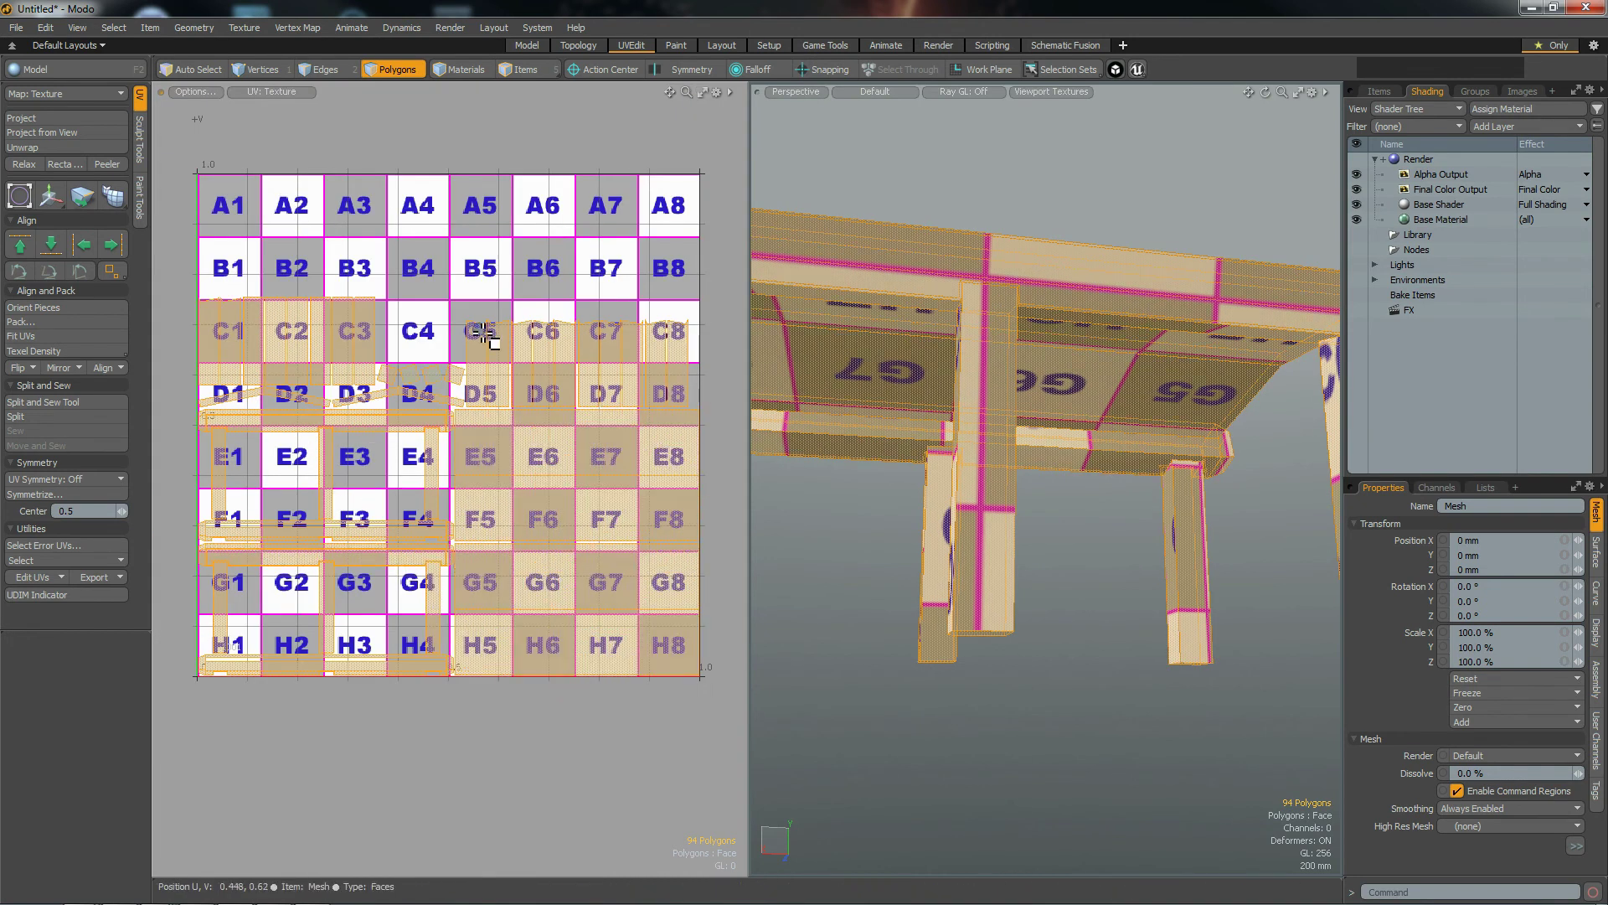
left_click_drag(1109, 531, 821, 657, "alt")
scroll(1141, 672, "up", 3)
left_click_drag(1141, 672, 1267, 664, "alt")
left_click_drag(1047, 693, 1152, 671, "alt")
scroll(1173, 659, "down", 3)
left_click(1147, 682)
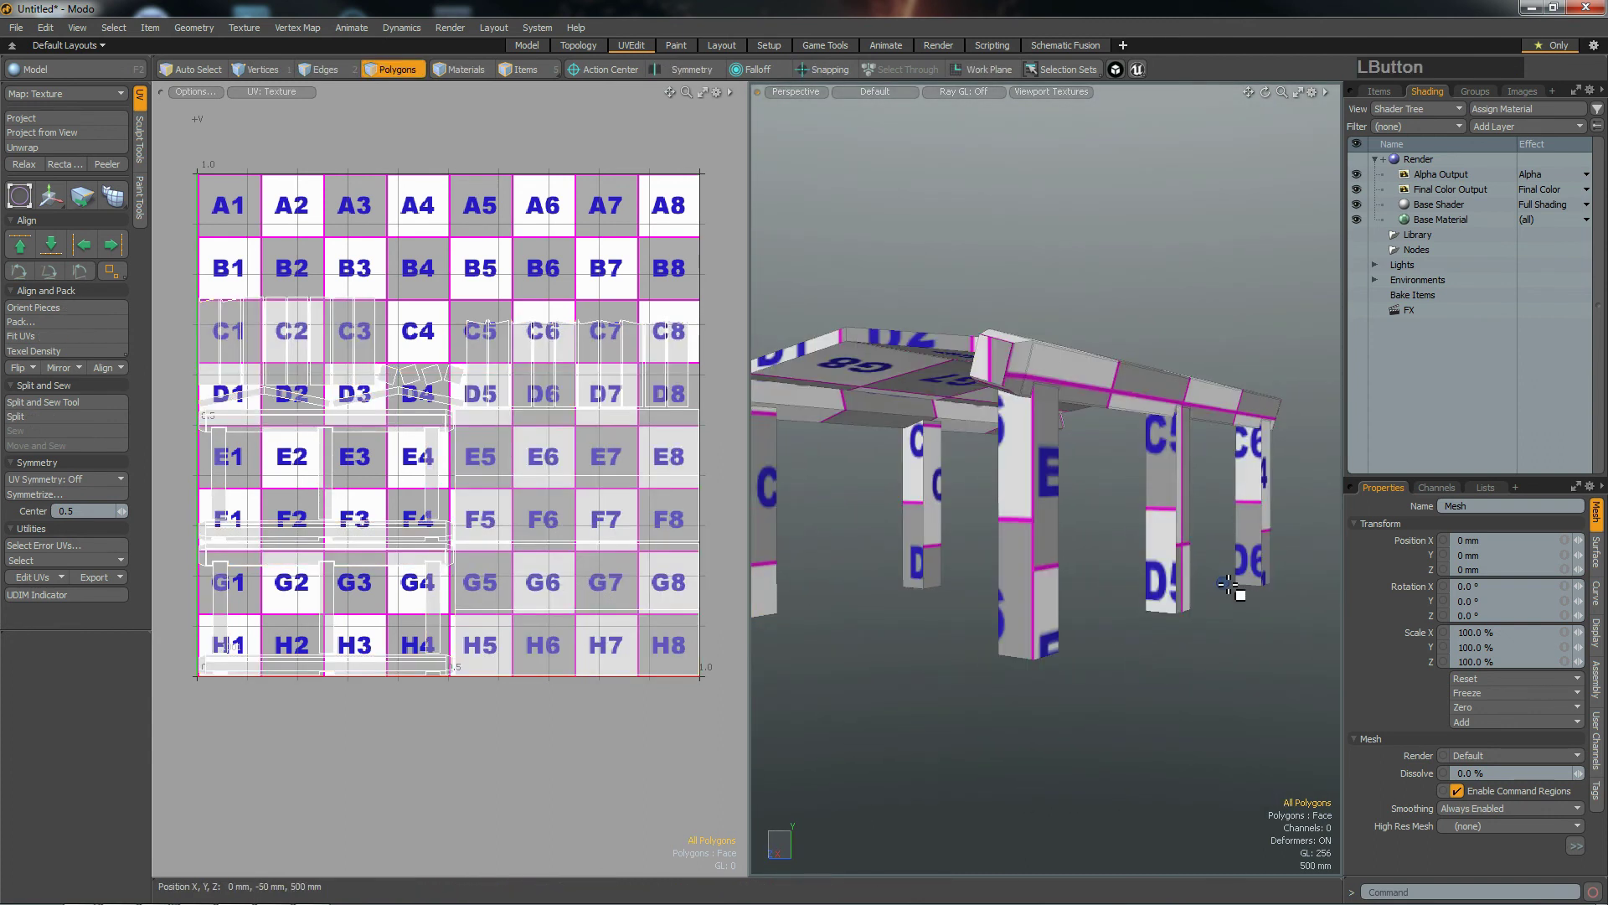
Step: Select two adjacent side faces of a middle post, locate their UV islands, and clear the selection
left_click_drag(1239, 556, 1080, 578, "alt")
left_click(1080, 578)
scroll(1080, 578, "up", 5)
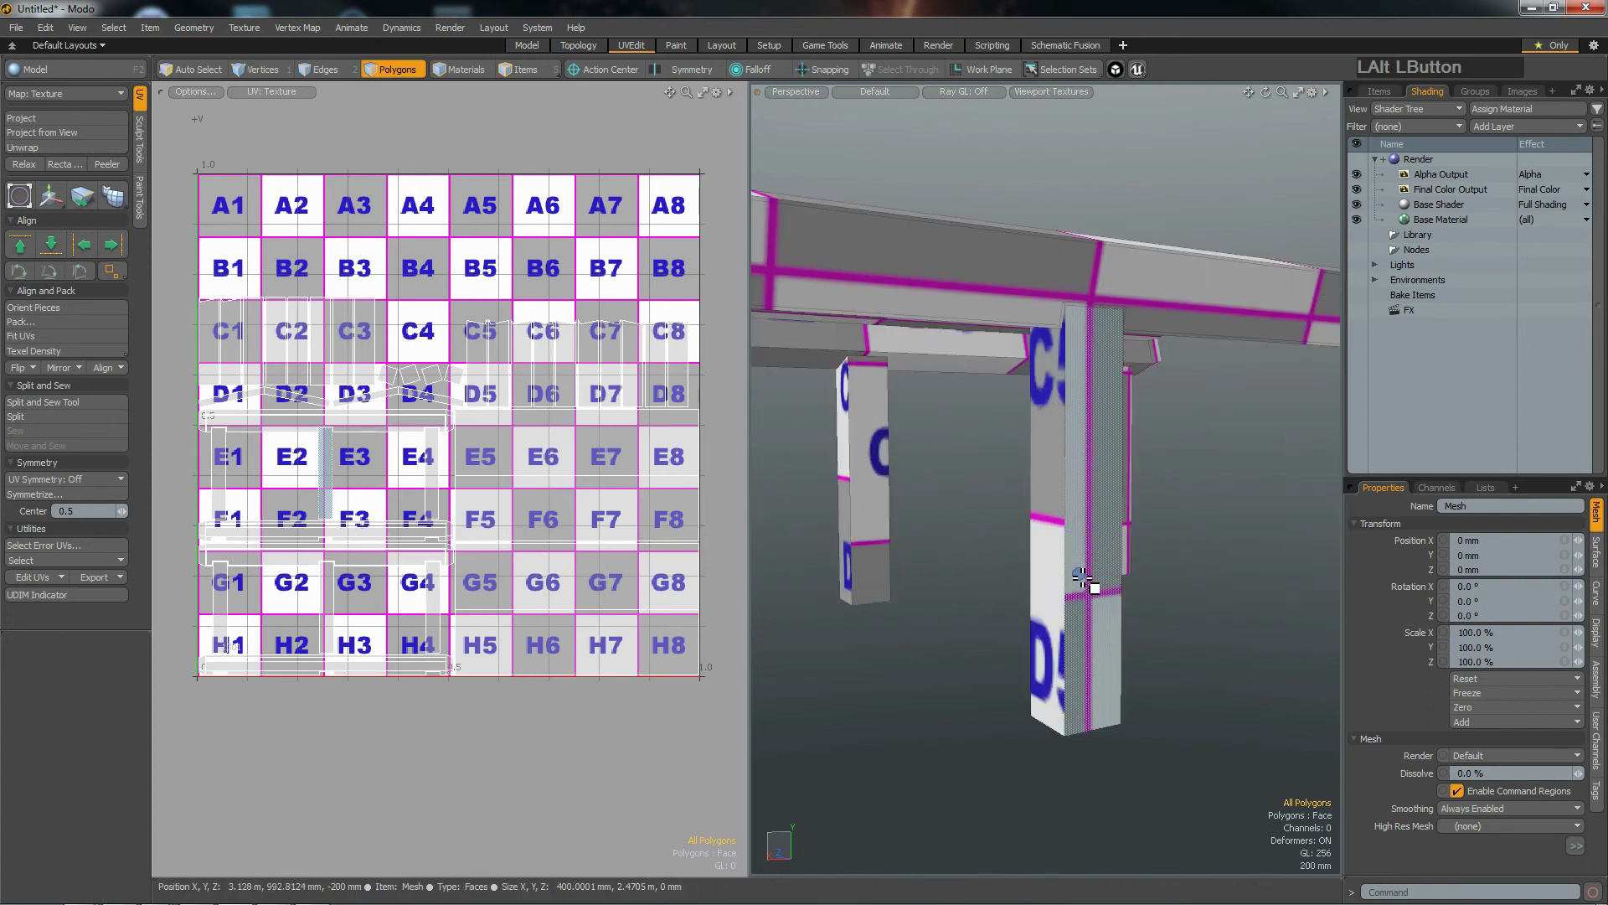
key("2")
left_click_drag(1045, 580, 1083, 567)
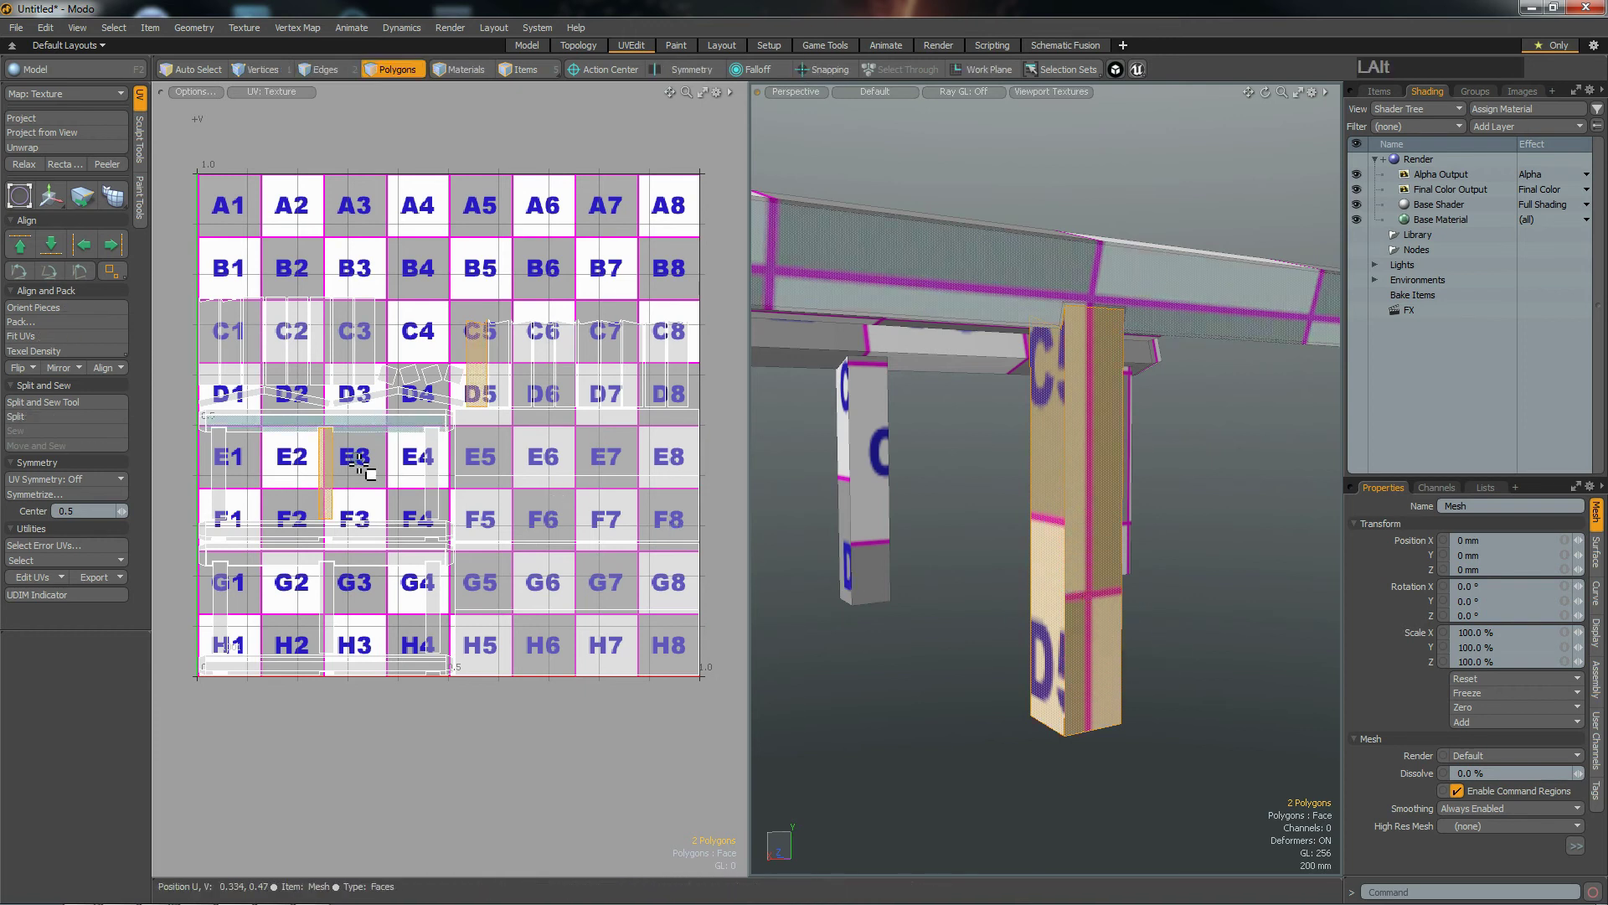
scroll(359, 461, "up", 3)
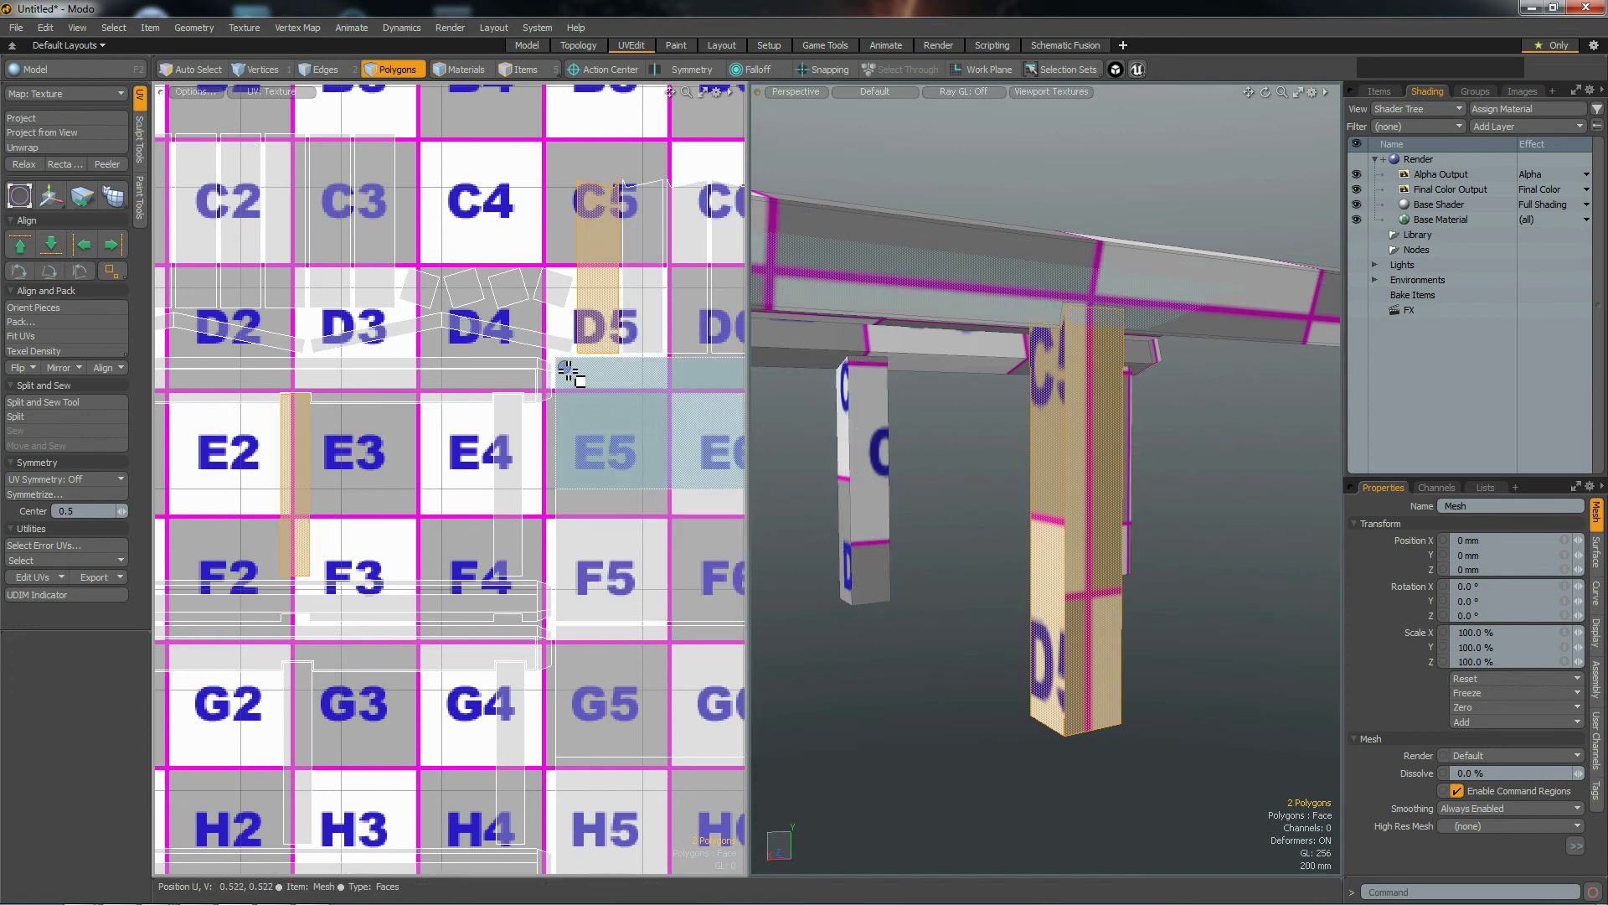
scroll(563, 368, "down", 4)
left_click_drag(584, 436, 462, 537, "alt+shift")
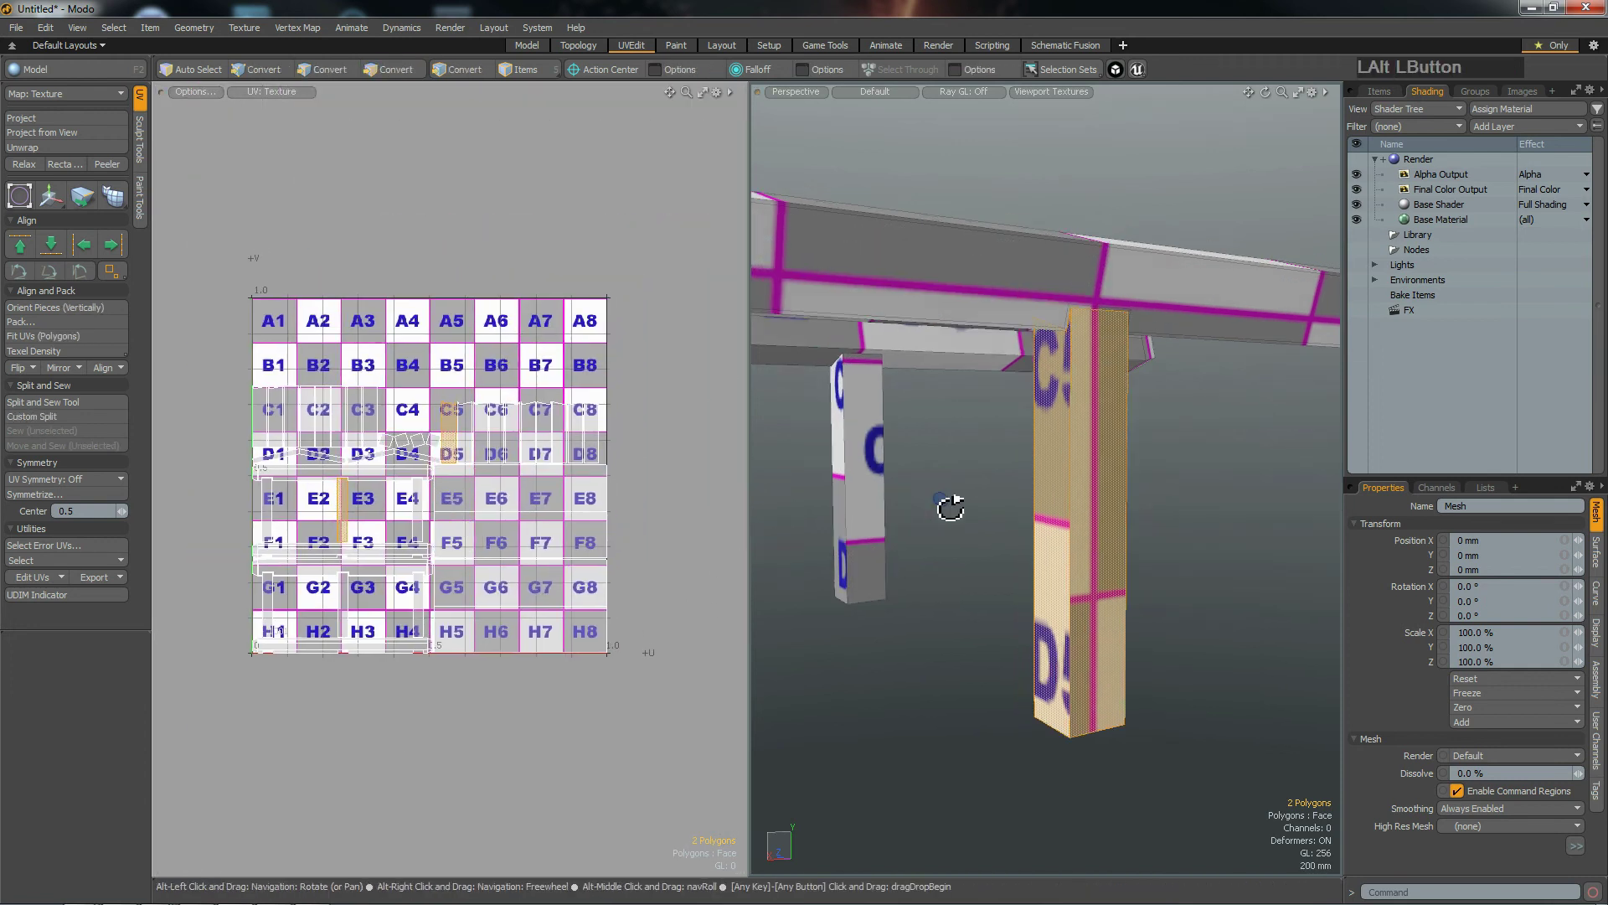
left_click_drag(952, 506, 1087, 539, "alt+shift")
scroll(1089, 539, "down", 5)
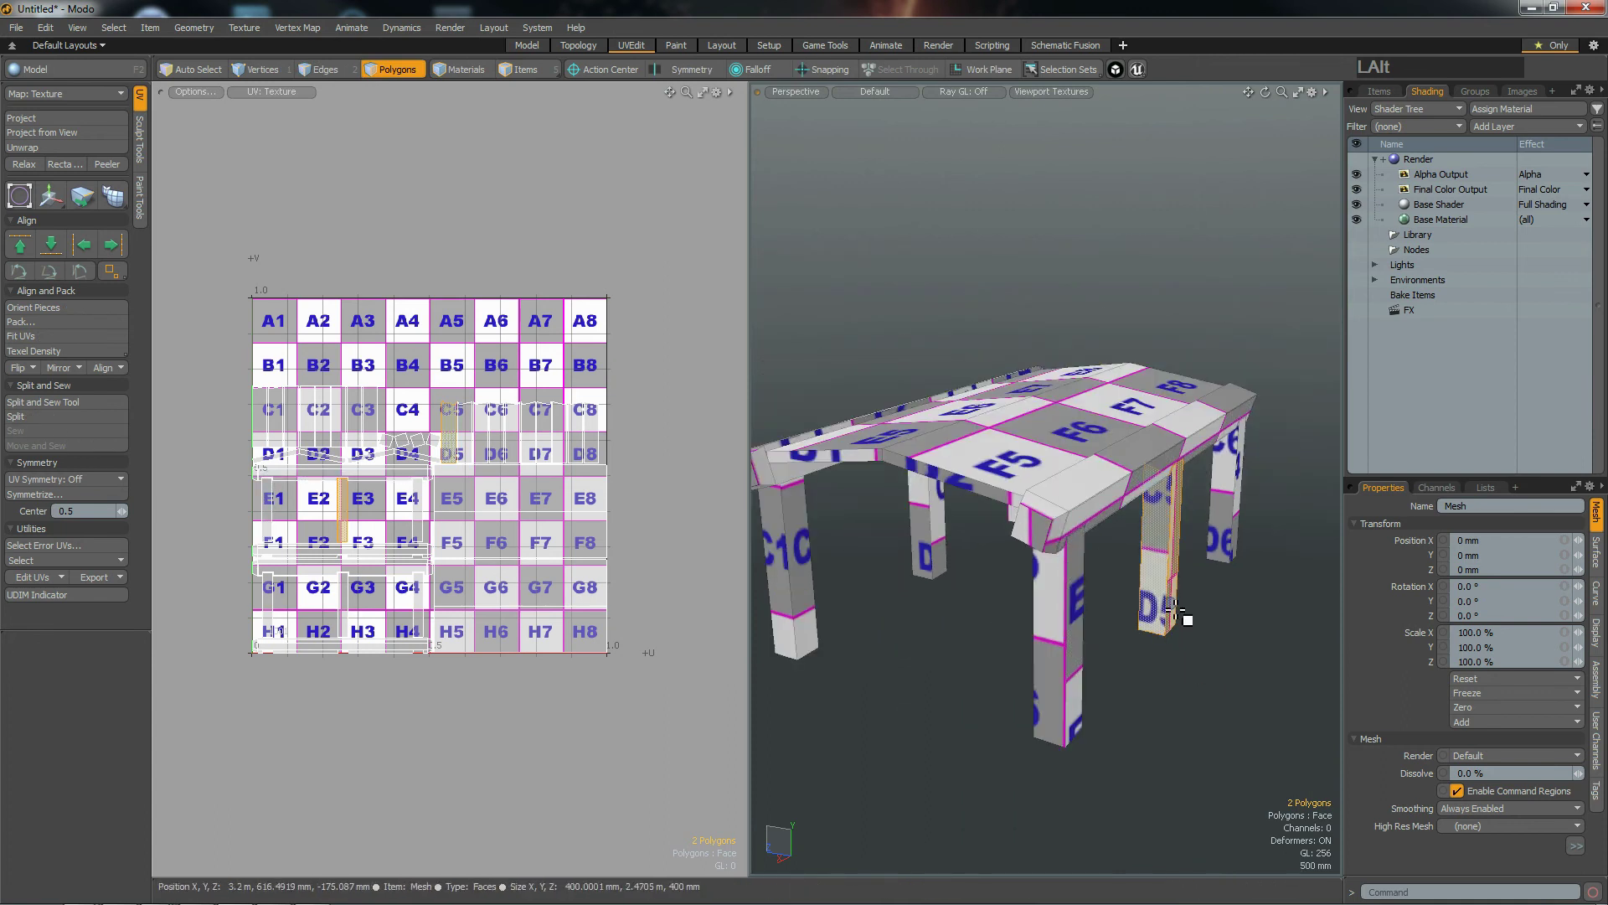
left_click(1194, 658)
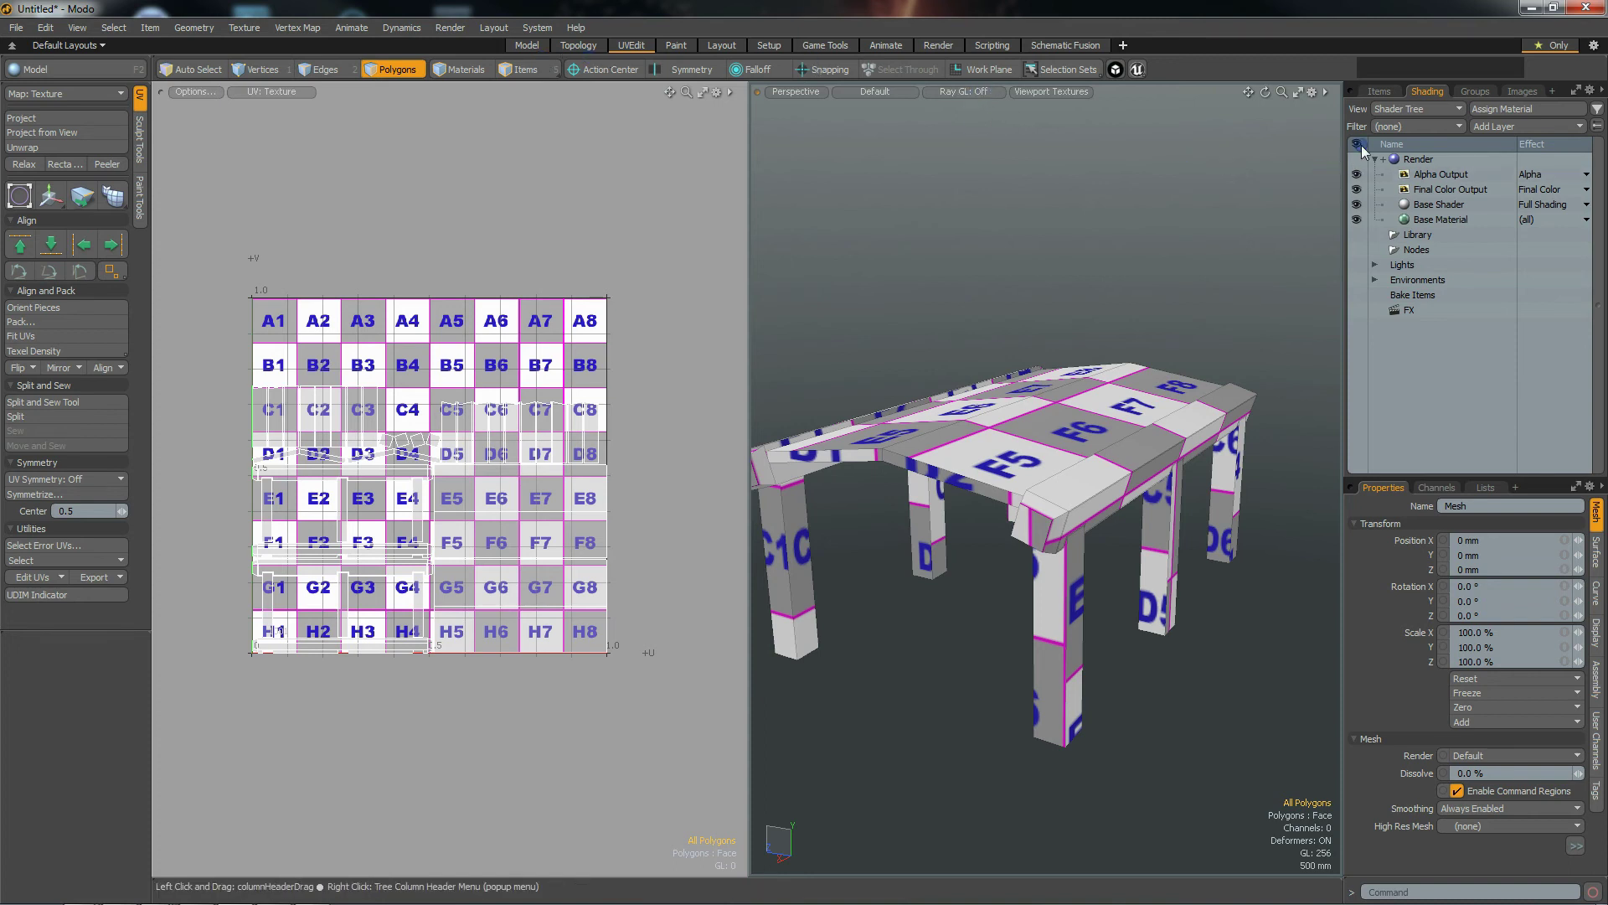
Step: Make the end wall panel Mesh (3) the active mesh and project its UVs with the Atlas projection
left_click(1378, 92)
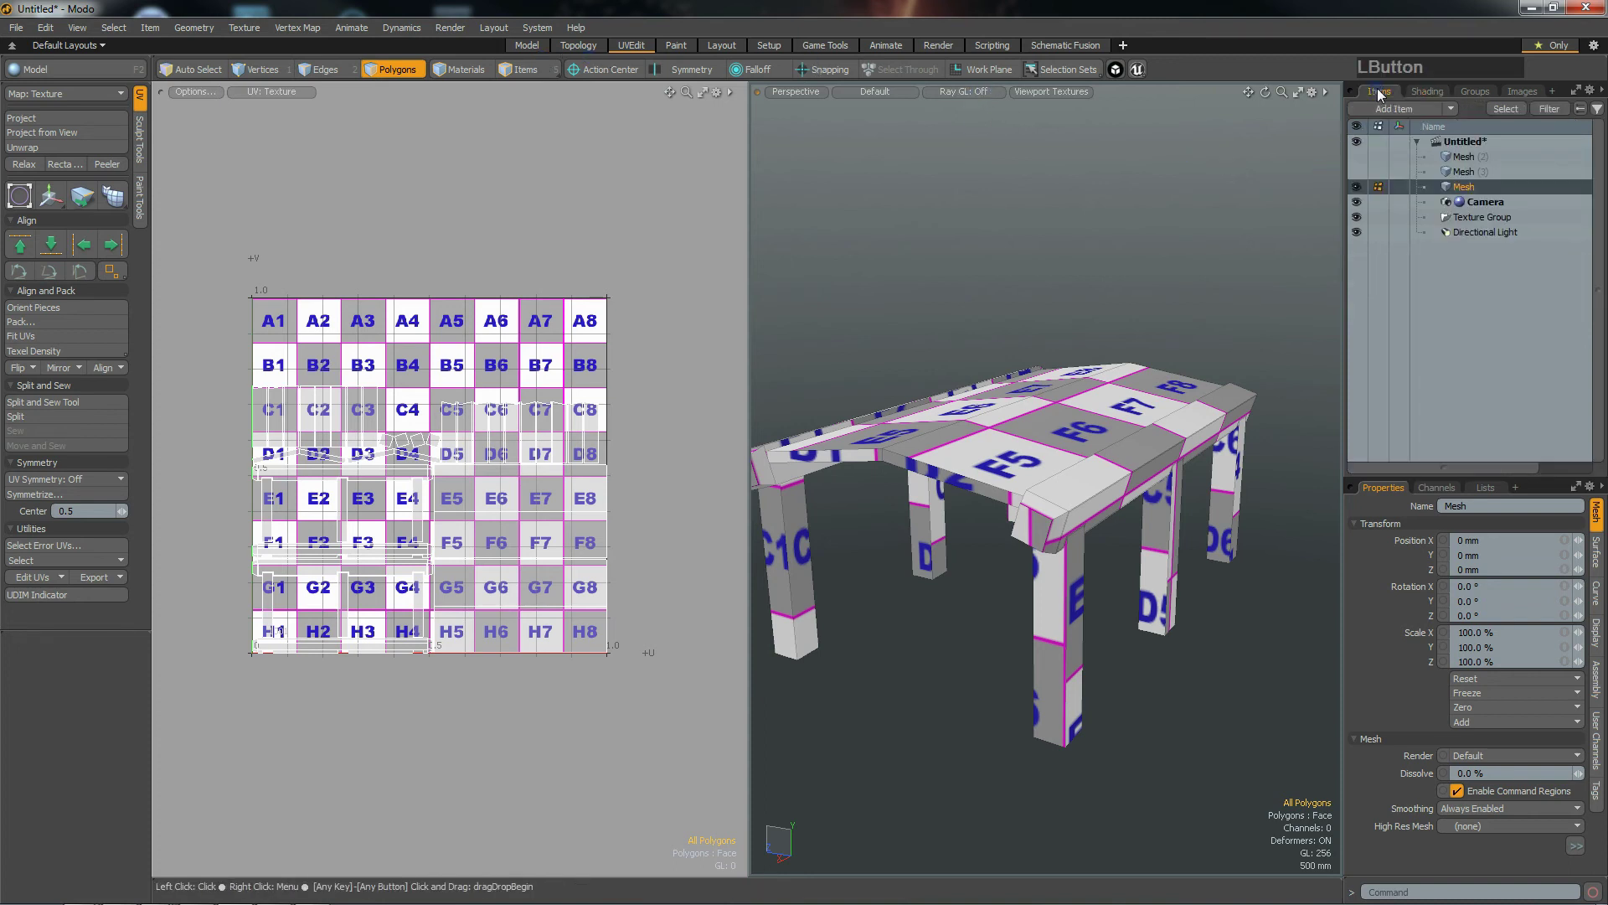
left_click(1464, 172)
key("alt")
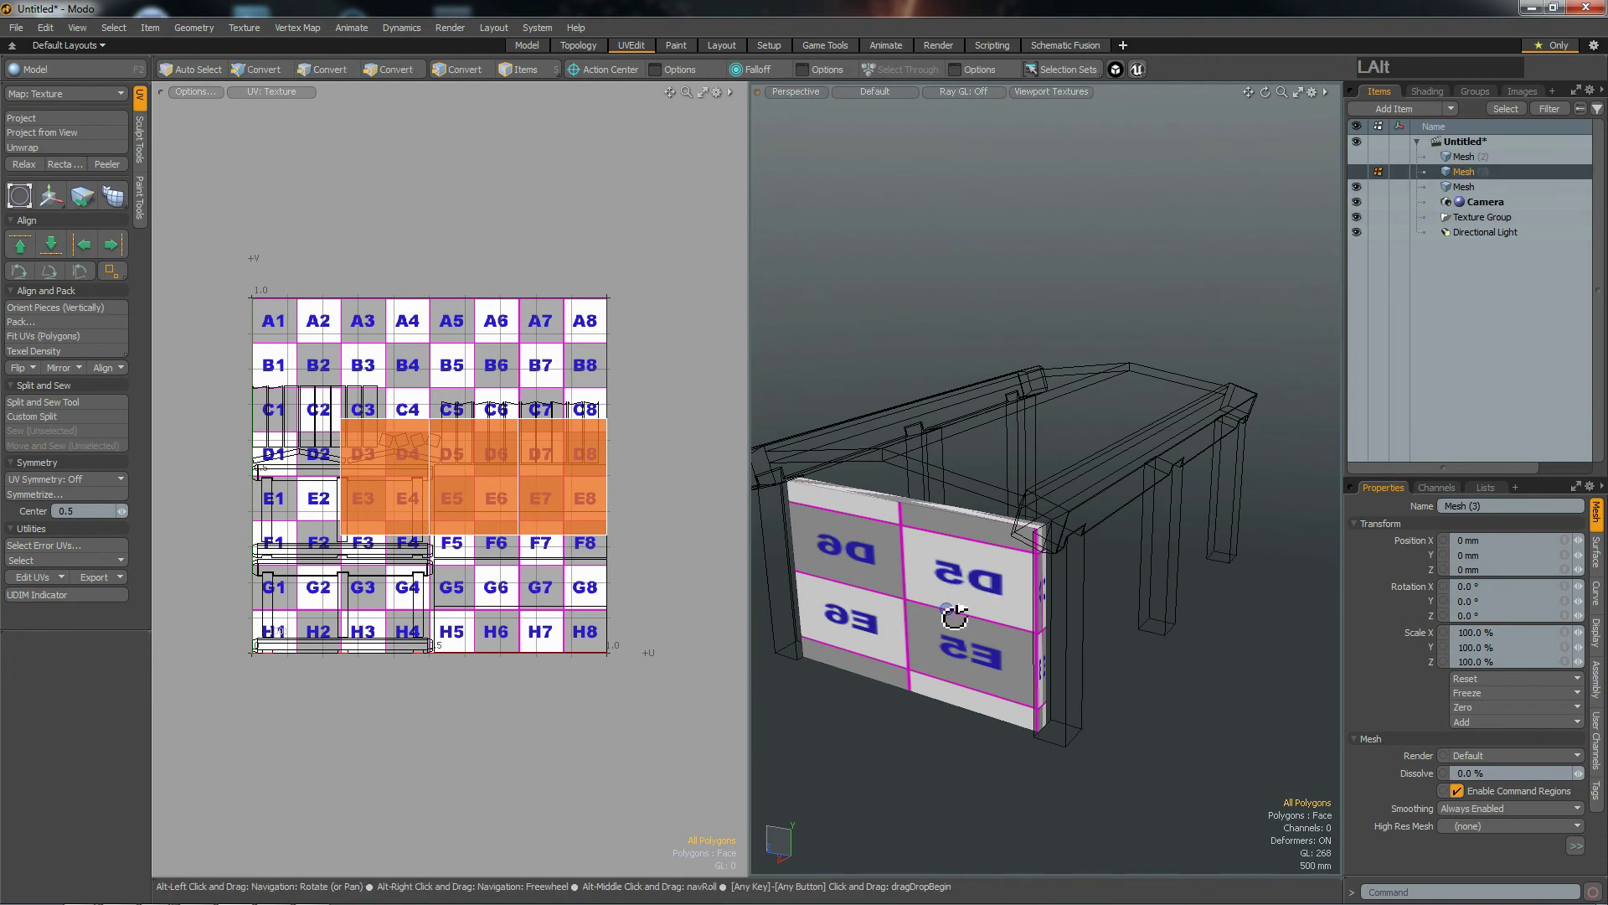
left_click_drag(959, 630, 1047, 545, "alt")
left_click(92, 134)
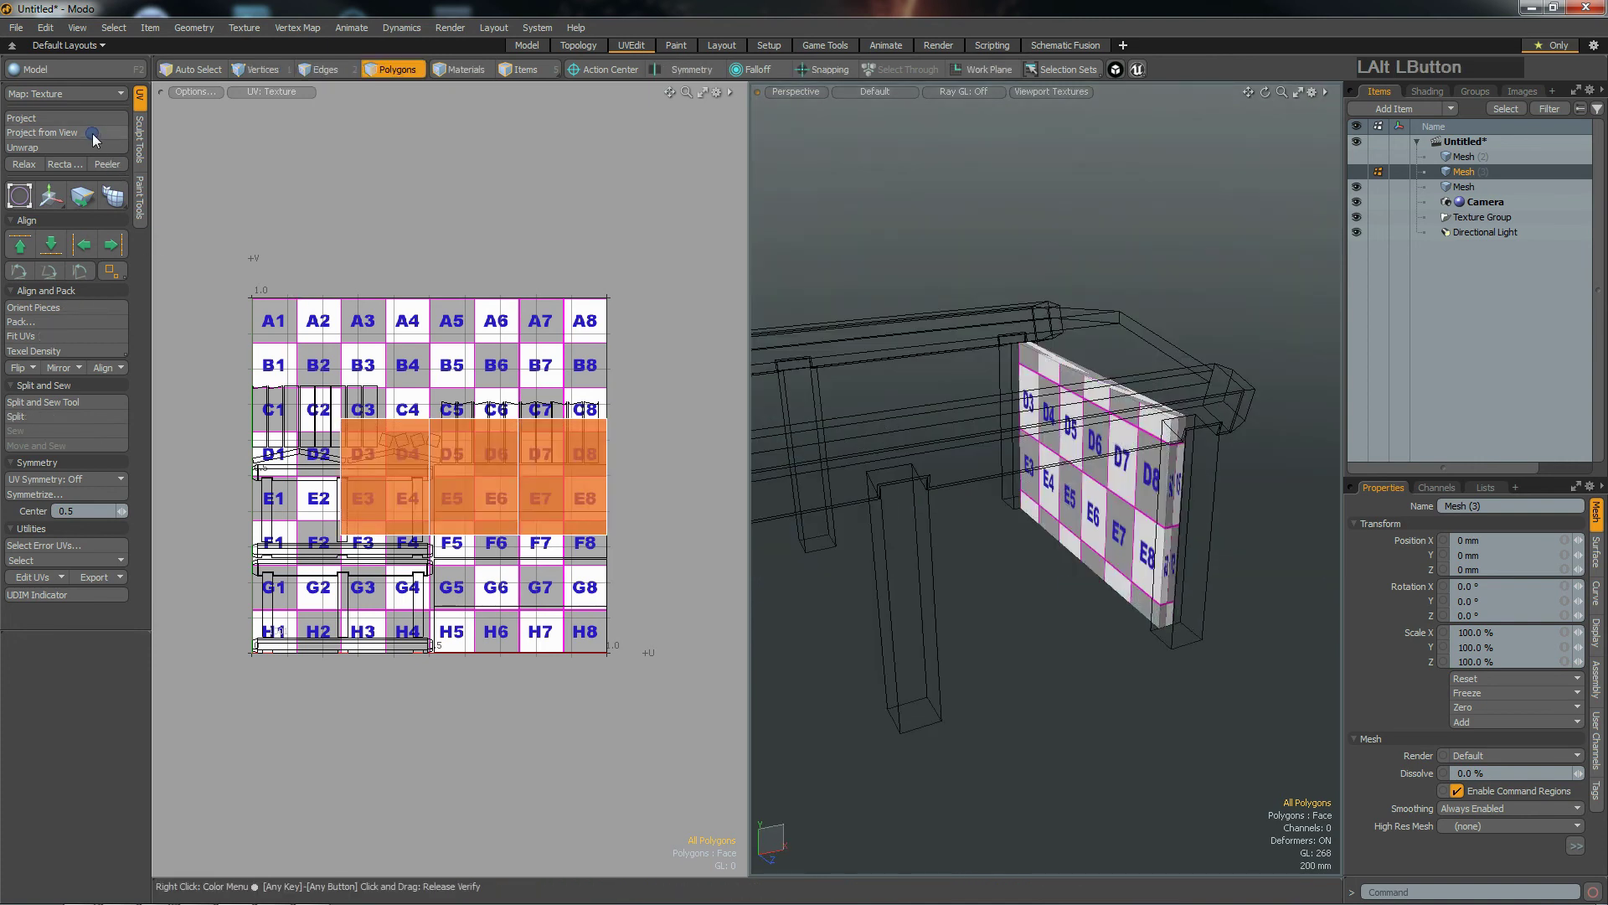
left_click(74, 119)
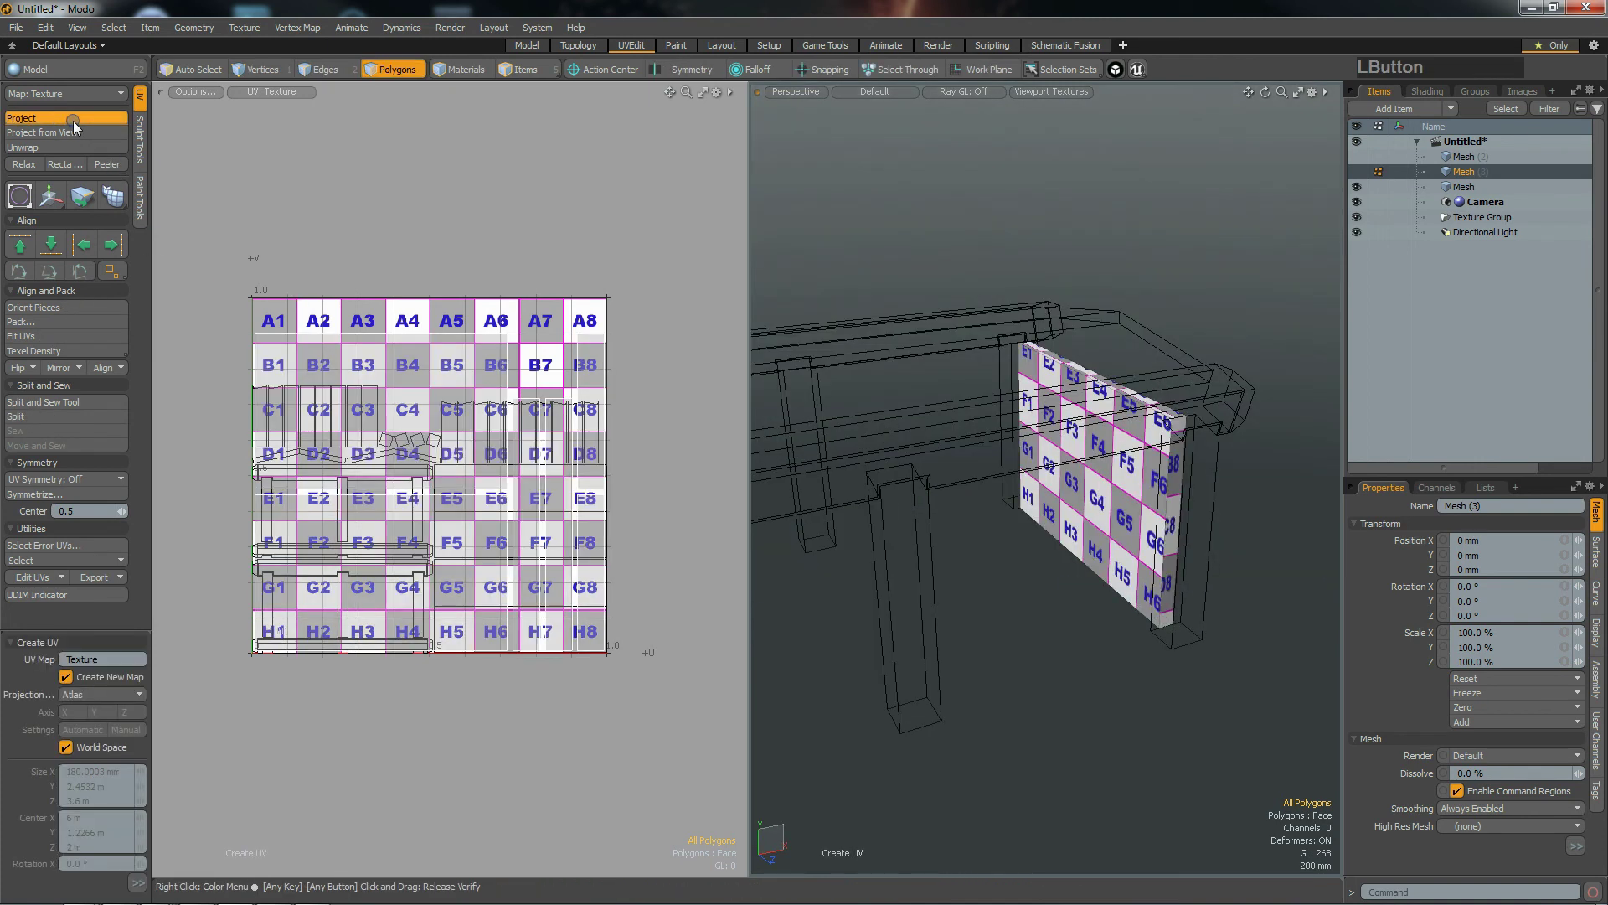
left_click_drag(1166, 395, 1454, 531, "alt")
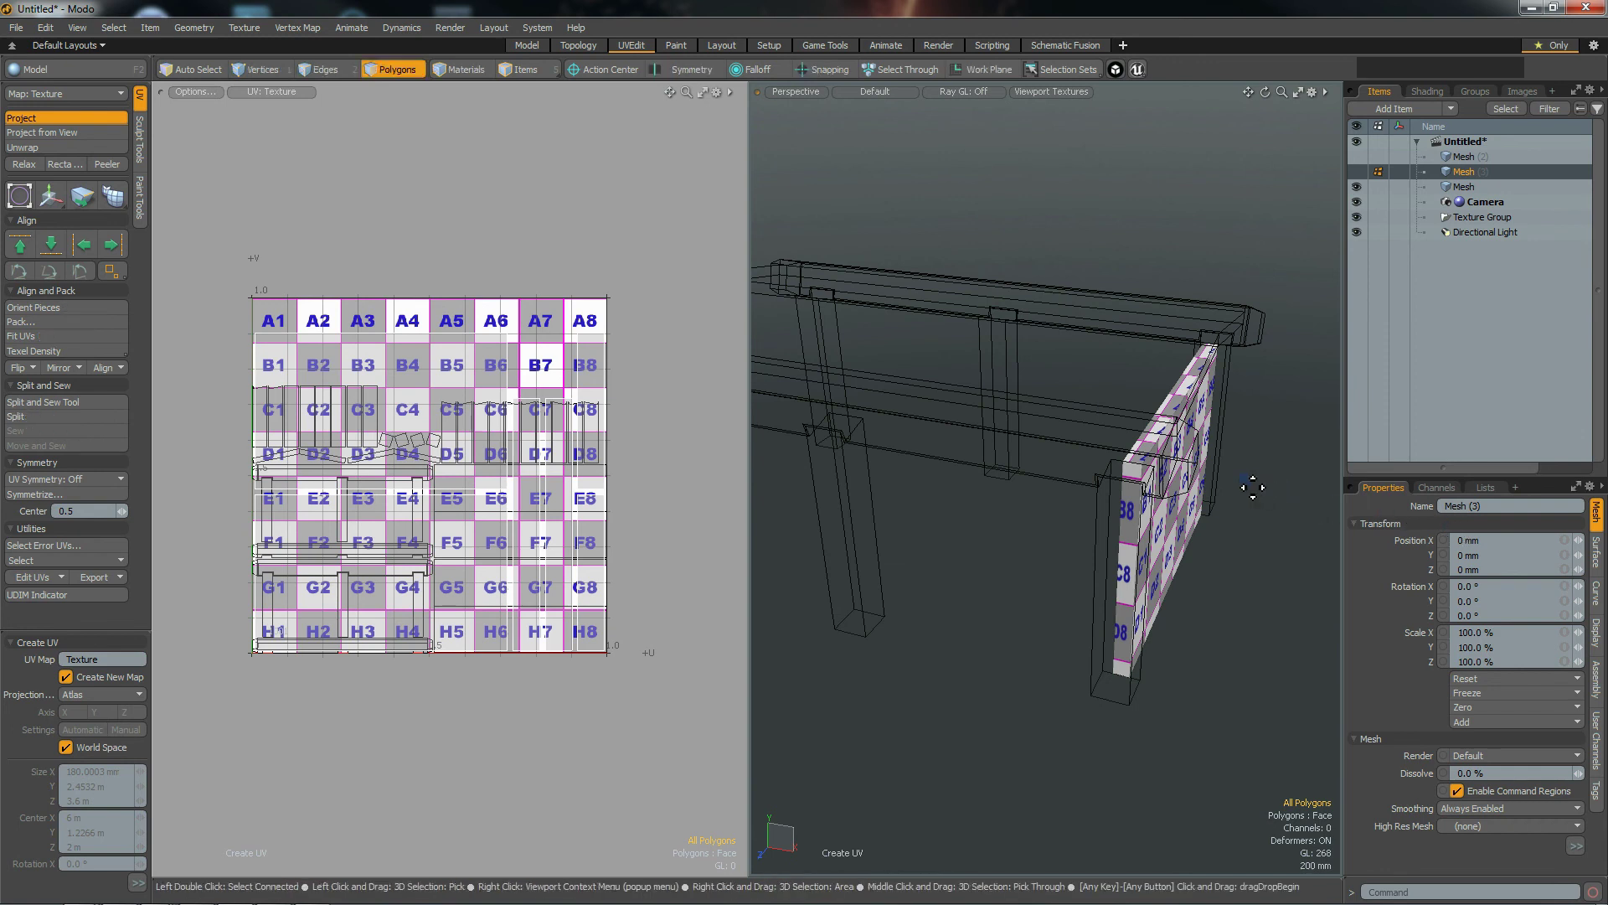
Step: Select the four narrow border faces around the end wall panel and delete them
left_click(1161, 463)
scroll(1161, 463, "up", 2)
left_click(1127, 494, "shift")
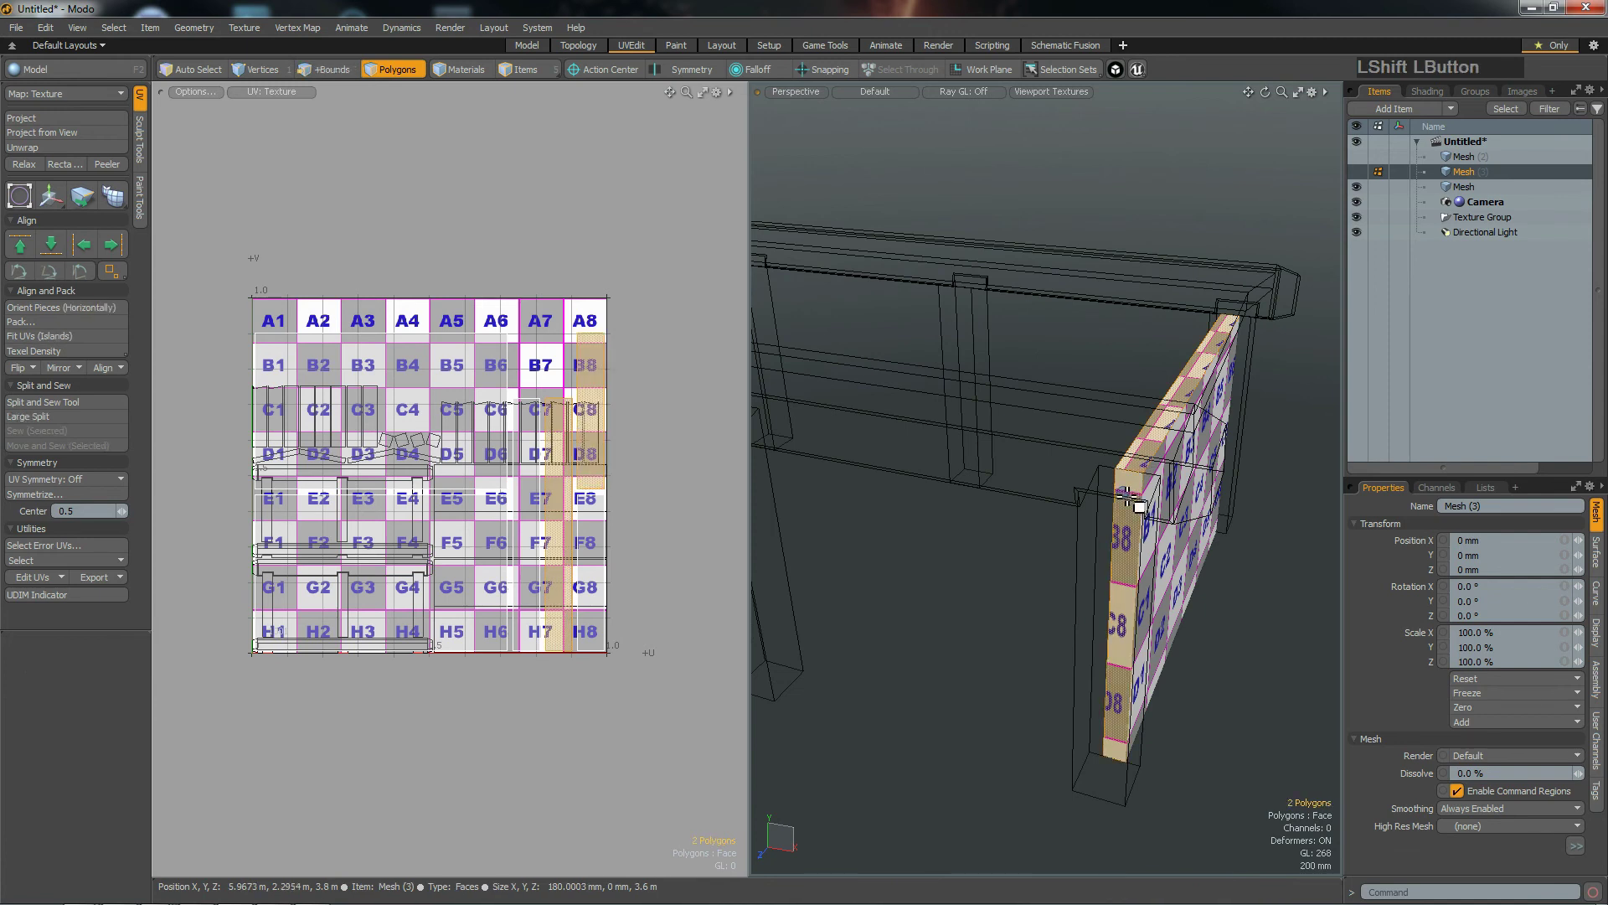
key("Up")
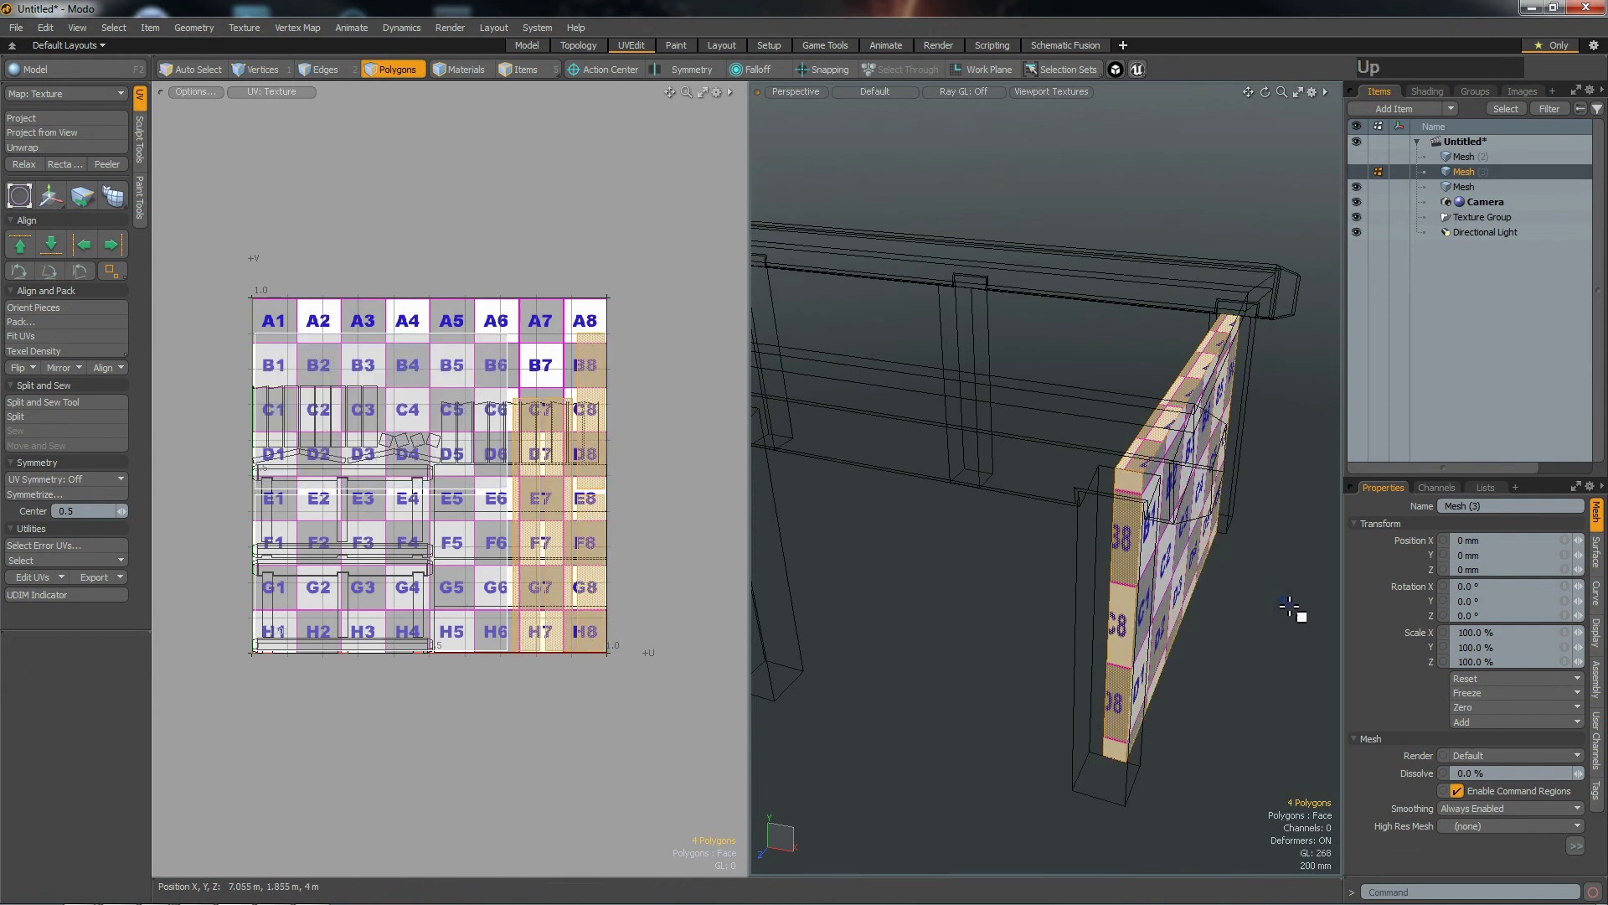
key("Delete")
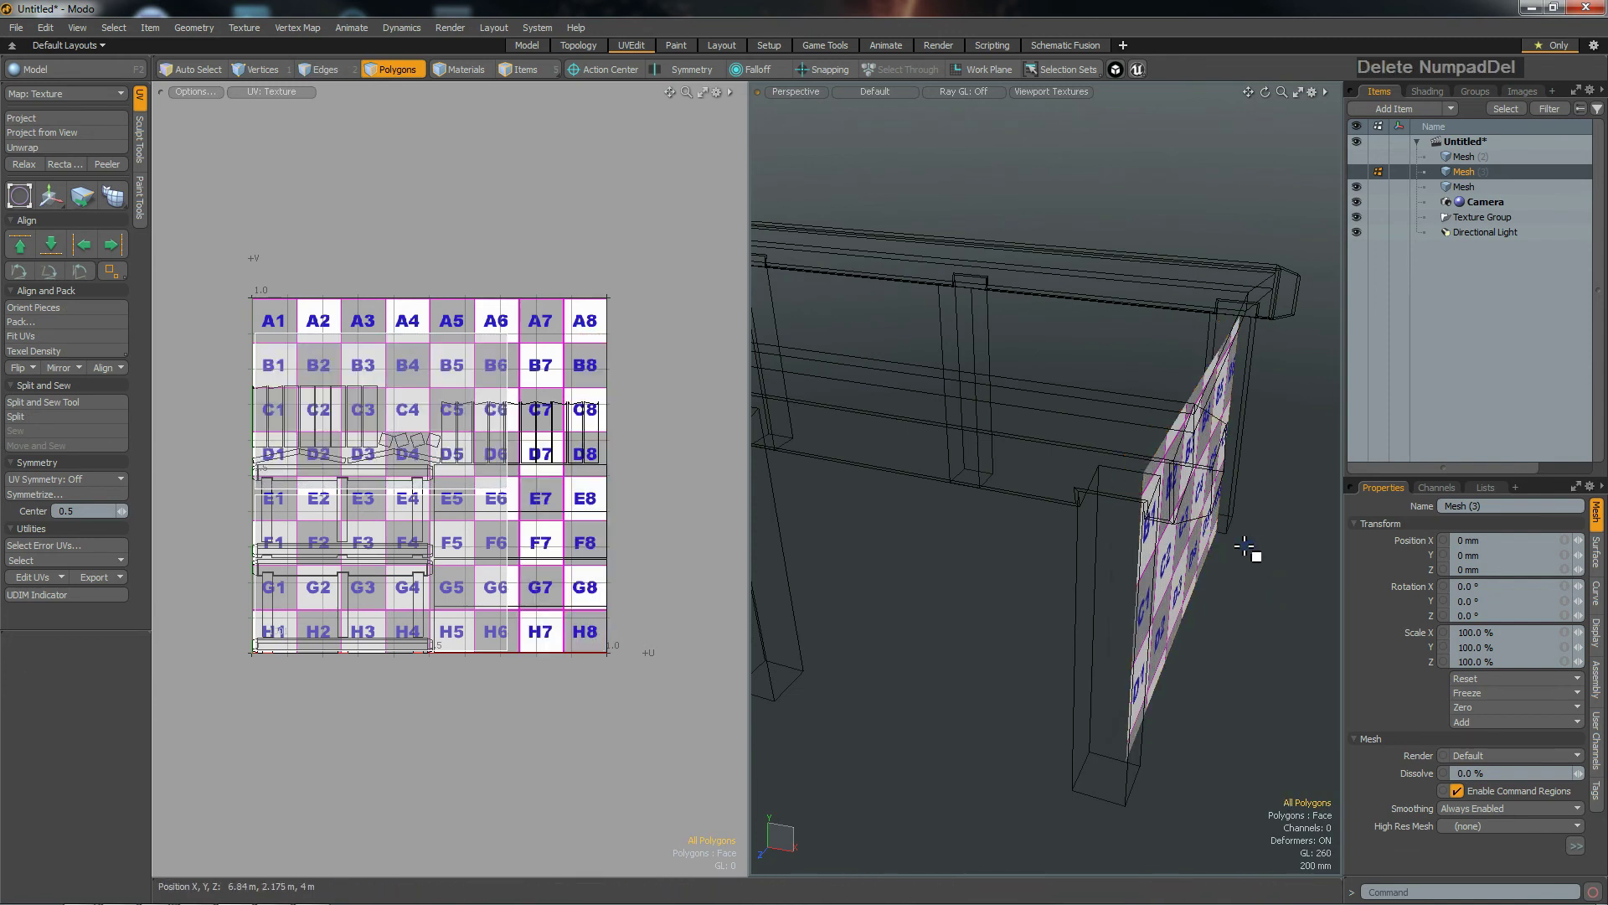
Step: Examine the trimmed end wall panel in the Model and UVEdit layouts
left_click_drag(1185, 492, 1243, 386, "alt")
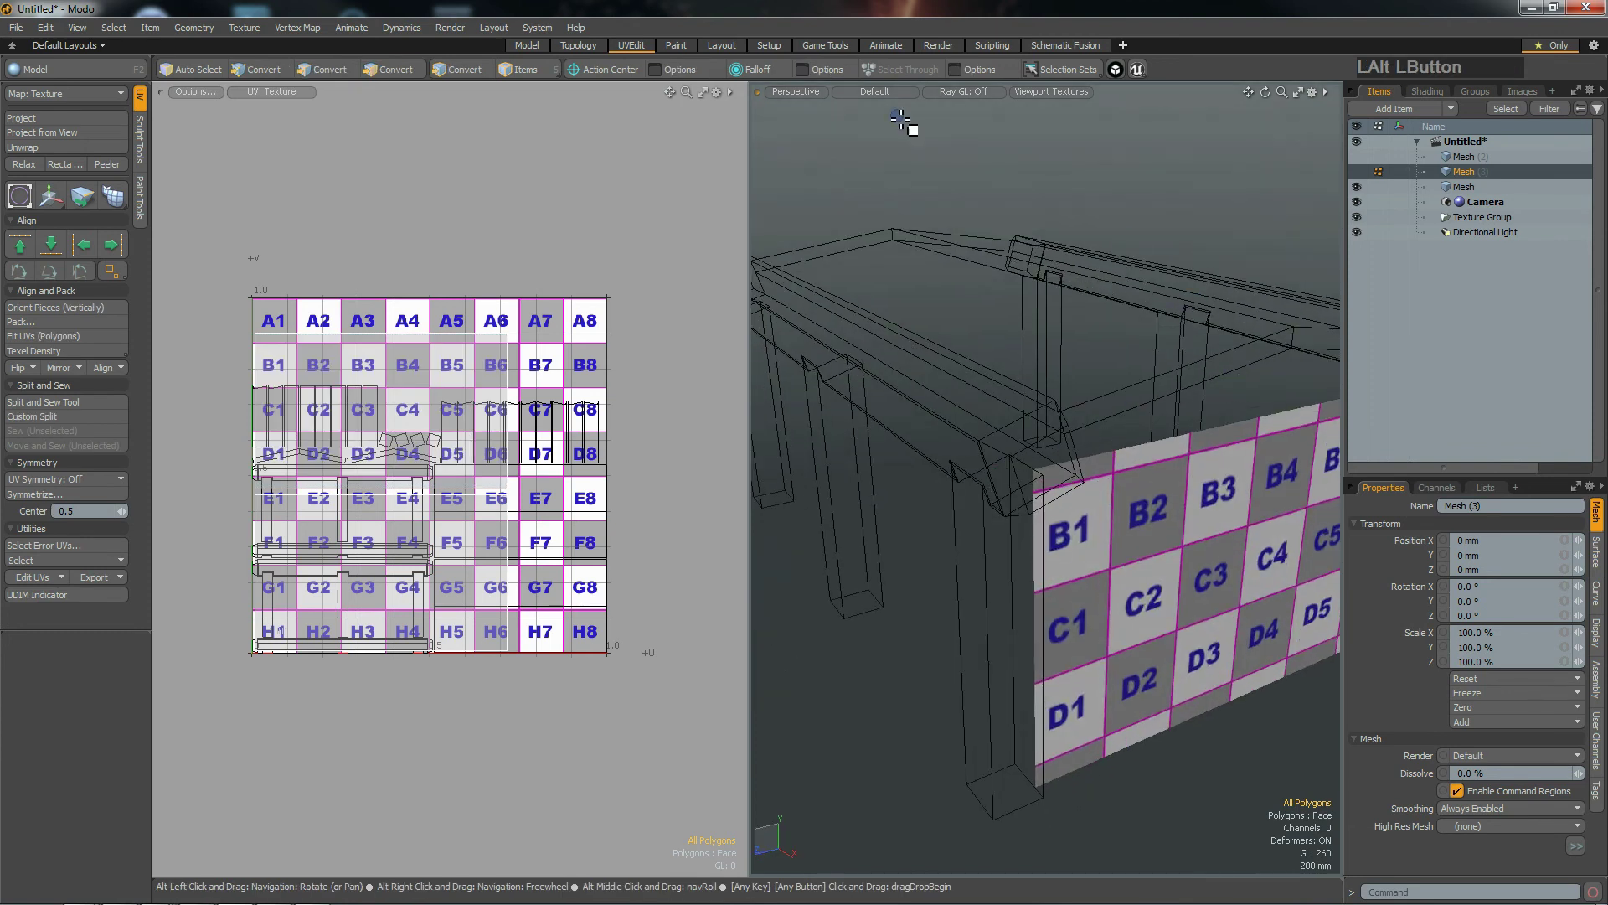
left_click(517, 47)
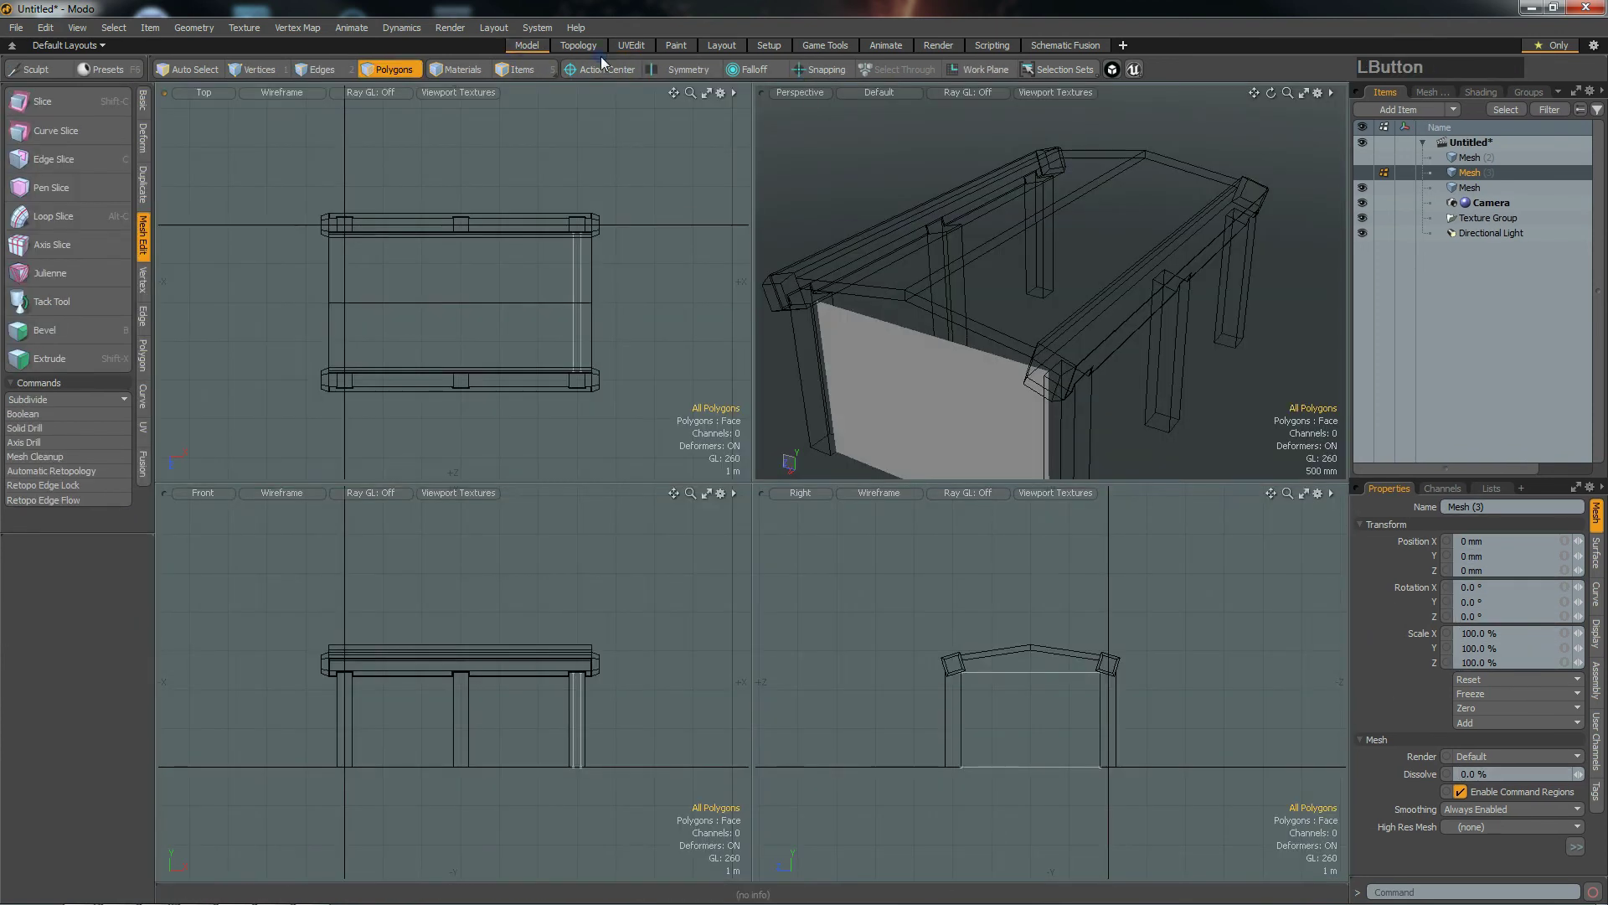
left_click(633, 52)
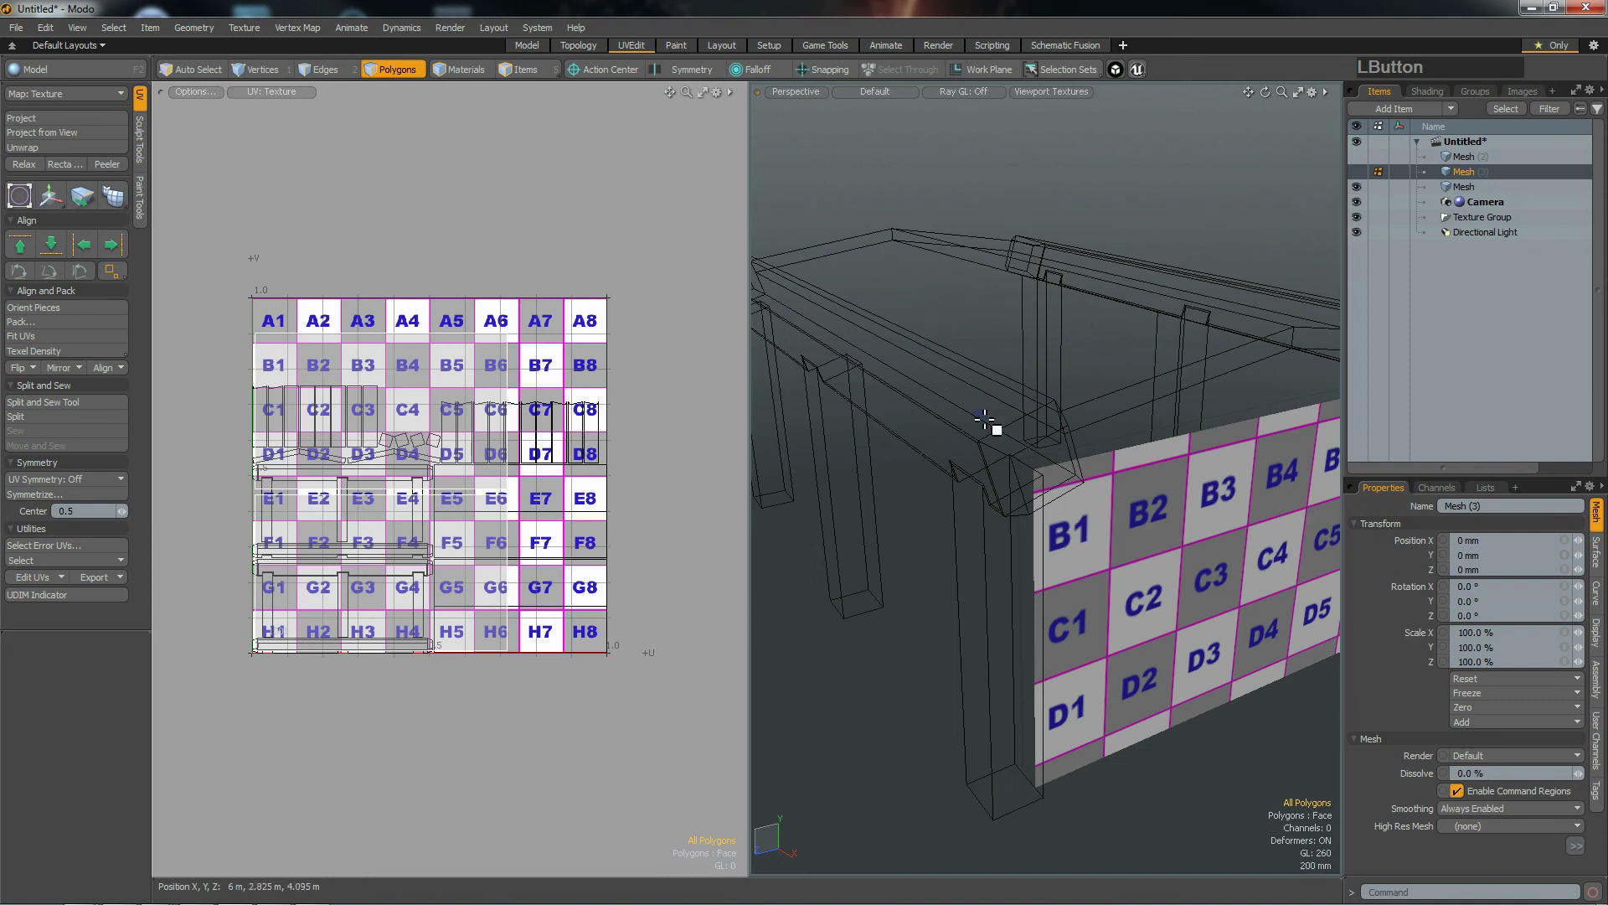
left_click(1051, 402)
left_click(526, 46)
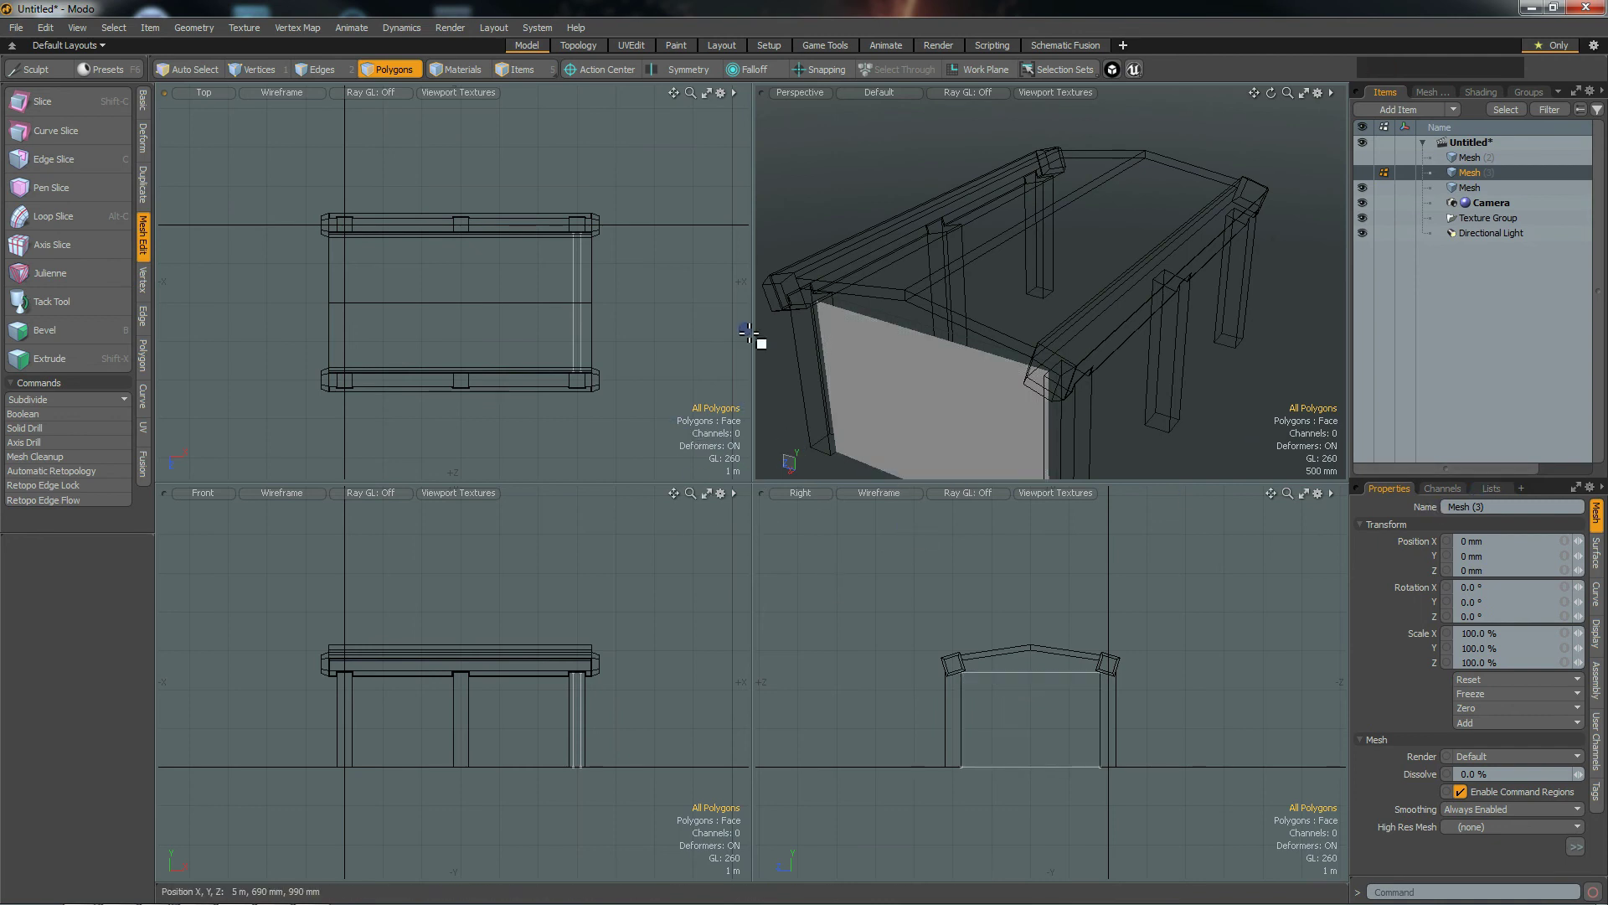
left_click(634, 47)
left_click_drag(1111, 528, 1357, 256, "alt")
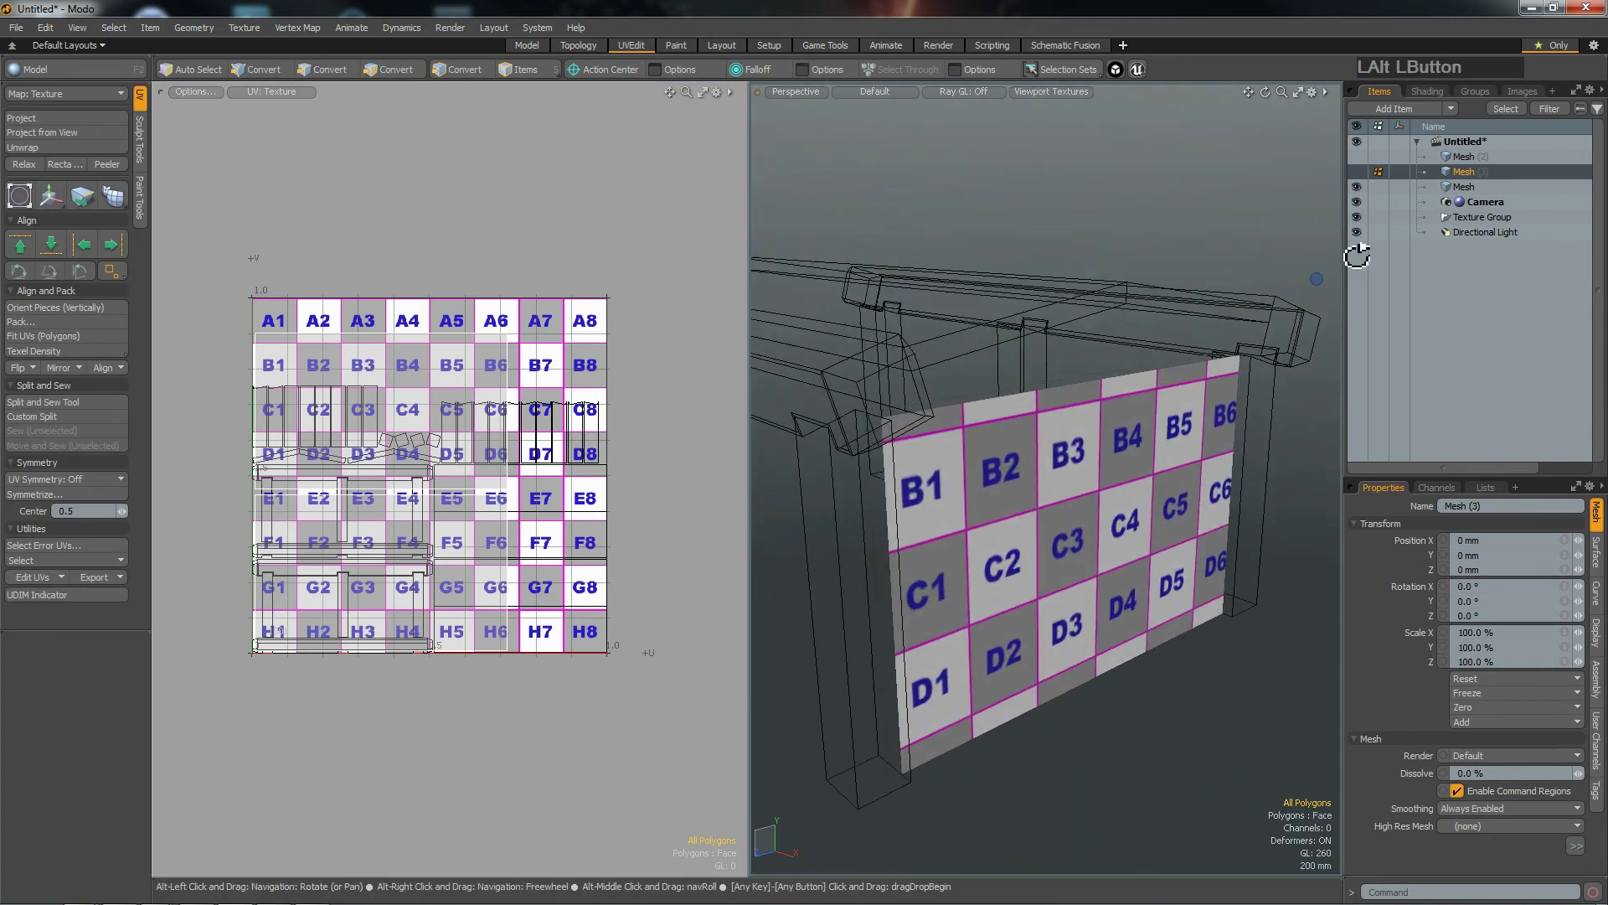
Step: Make the side wall panel Mesh (2) the active mesh and project its UVs with the Atlas projection
left_click(1463, 157)
left_click_drag(1195, 514, 893, 447, "alt+shift")
left_click(26, 119)
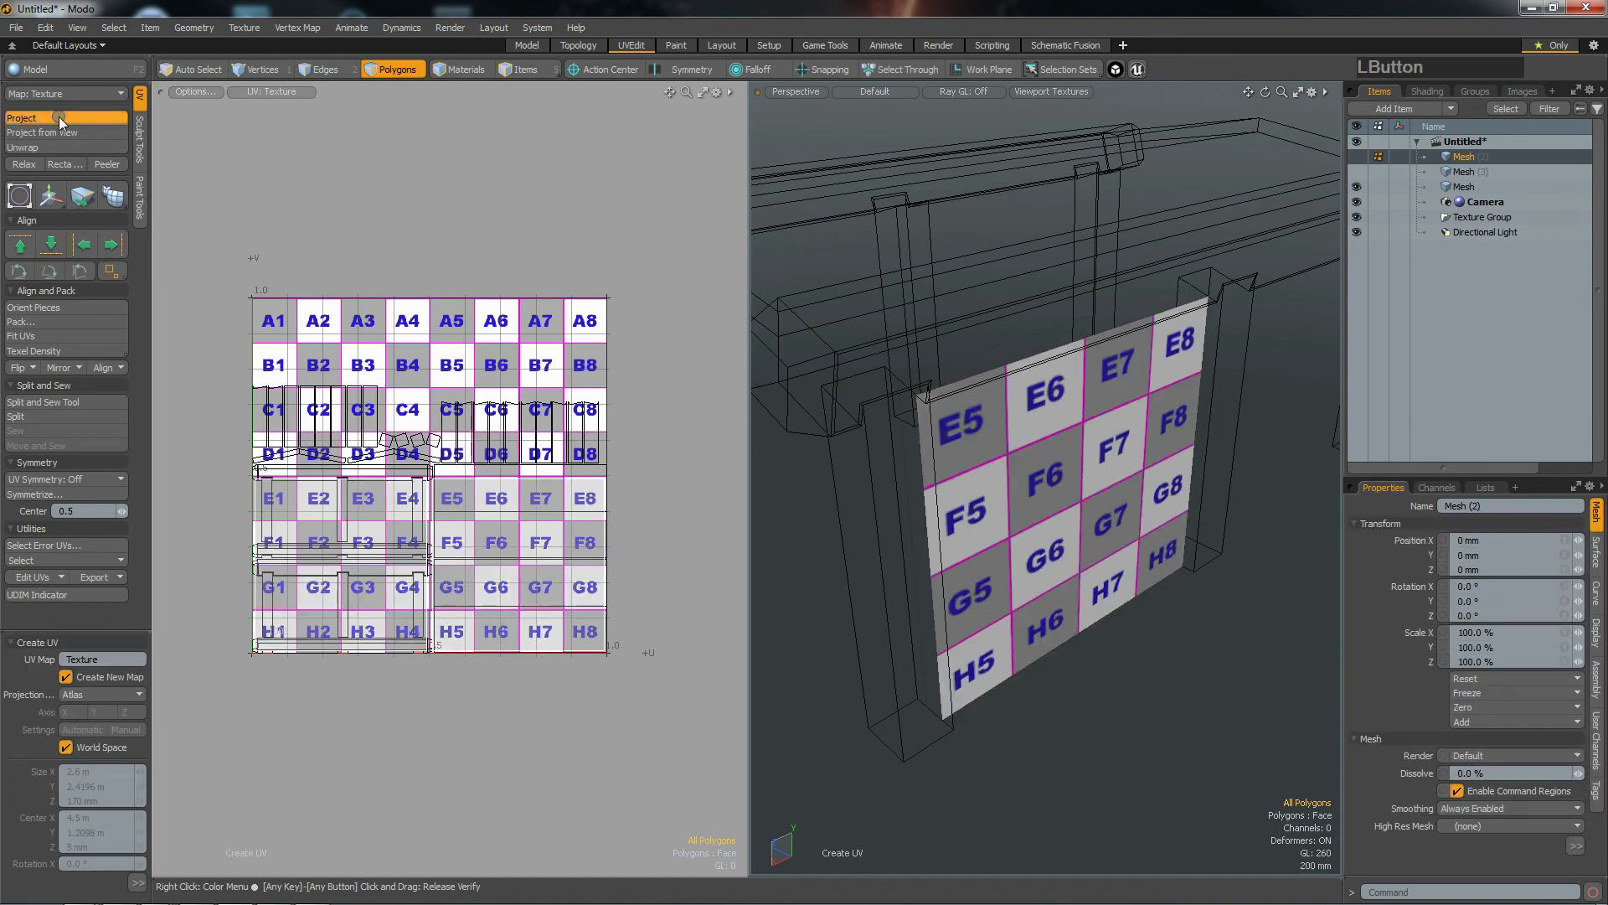
left_click_drag(1051, 569, 1077, 559, "alt")
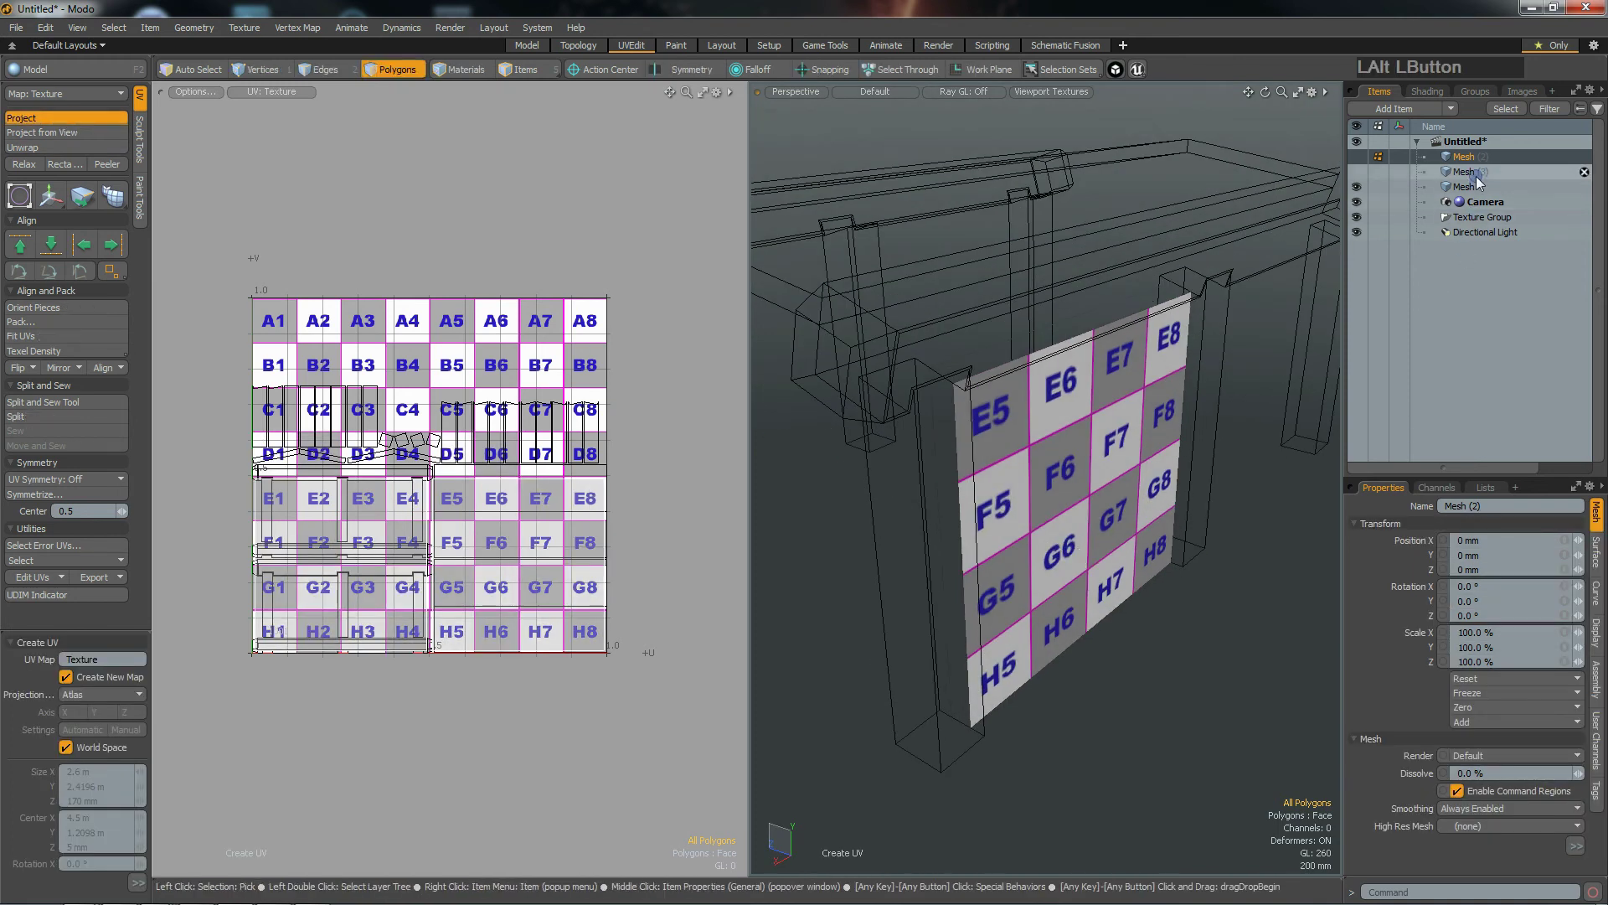
Step: Show both wall panel meshes and select all three meshes together to display the checker on the whole building
left_click(1357, 158)
left_click(1357, 172)
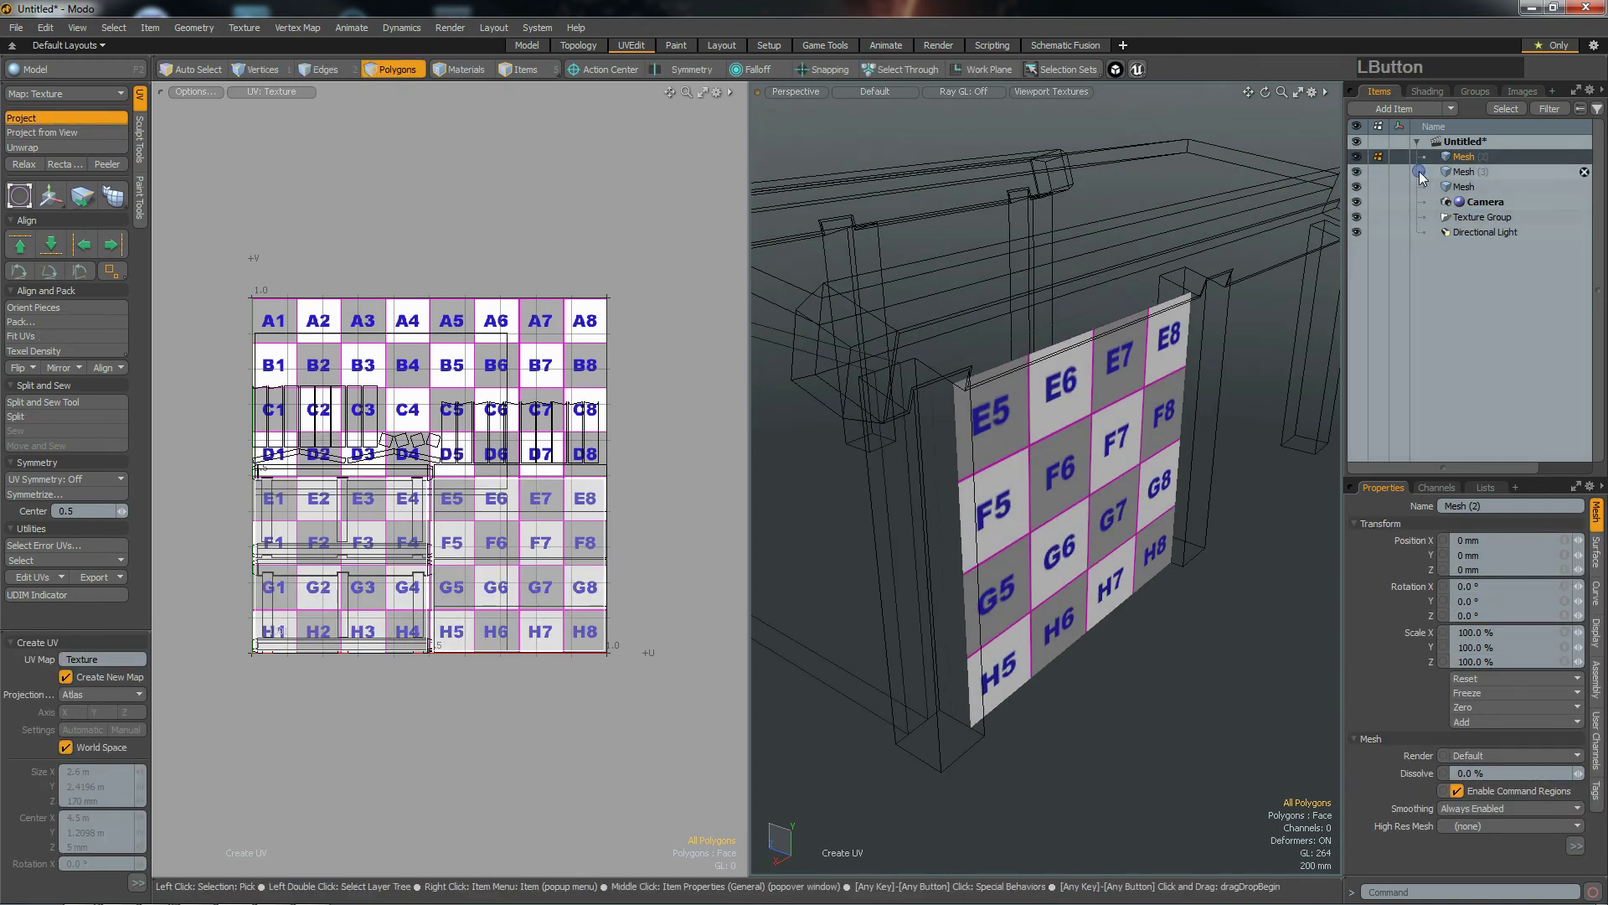
left_click(1462, 187, "shift")
left_click_drag(1028, 469, 1111, 465, "alt")
left_click_drag(919, 432, 1054, 529, "alt")
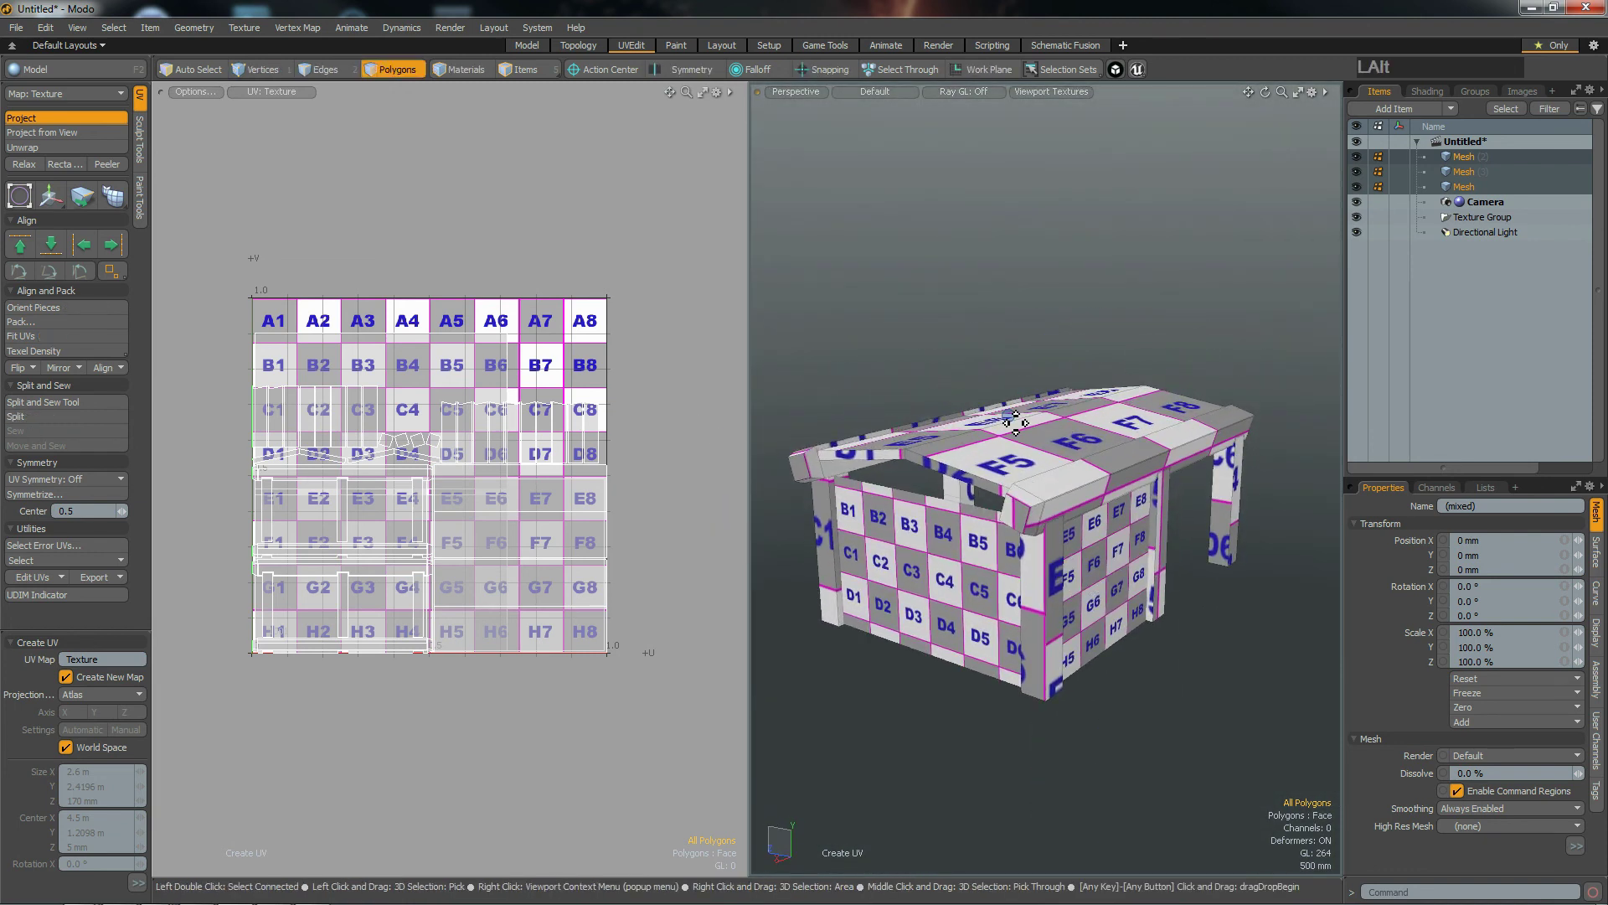
Step: Start the render preview in the Render layout and frame the building from its walled corner with the camera
left_click(937, 47)
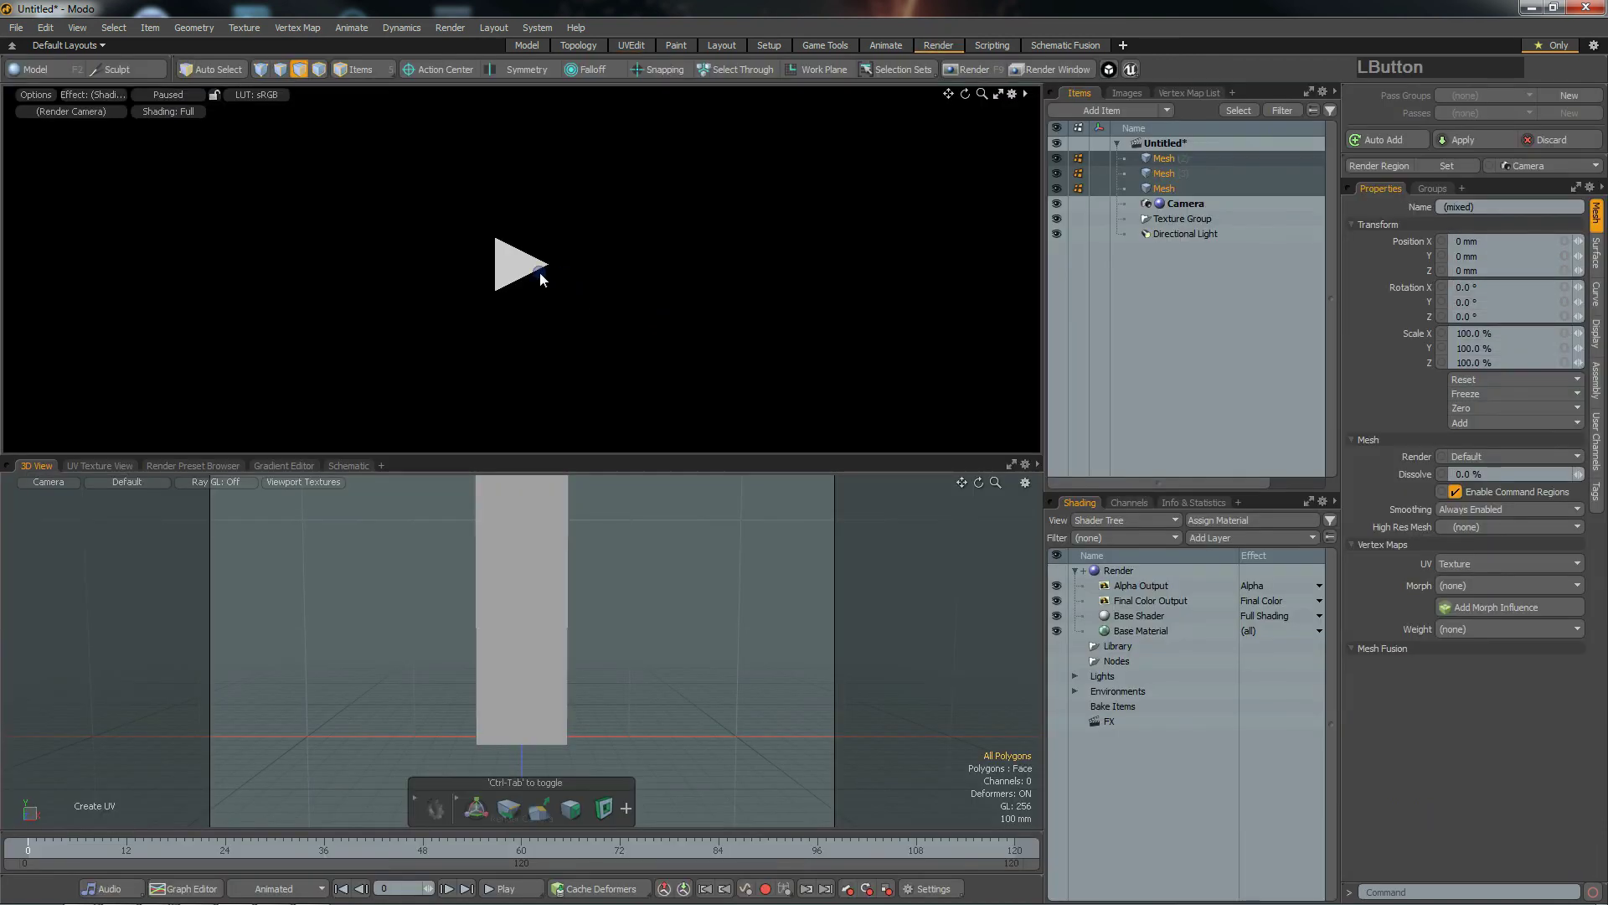
left_click(539, 273)
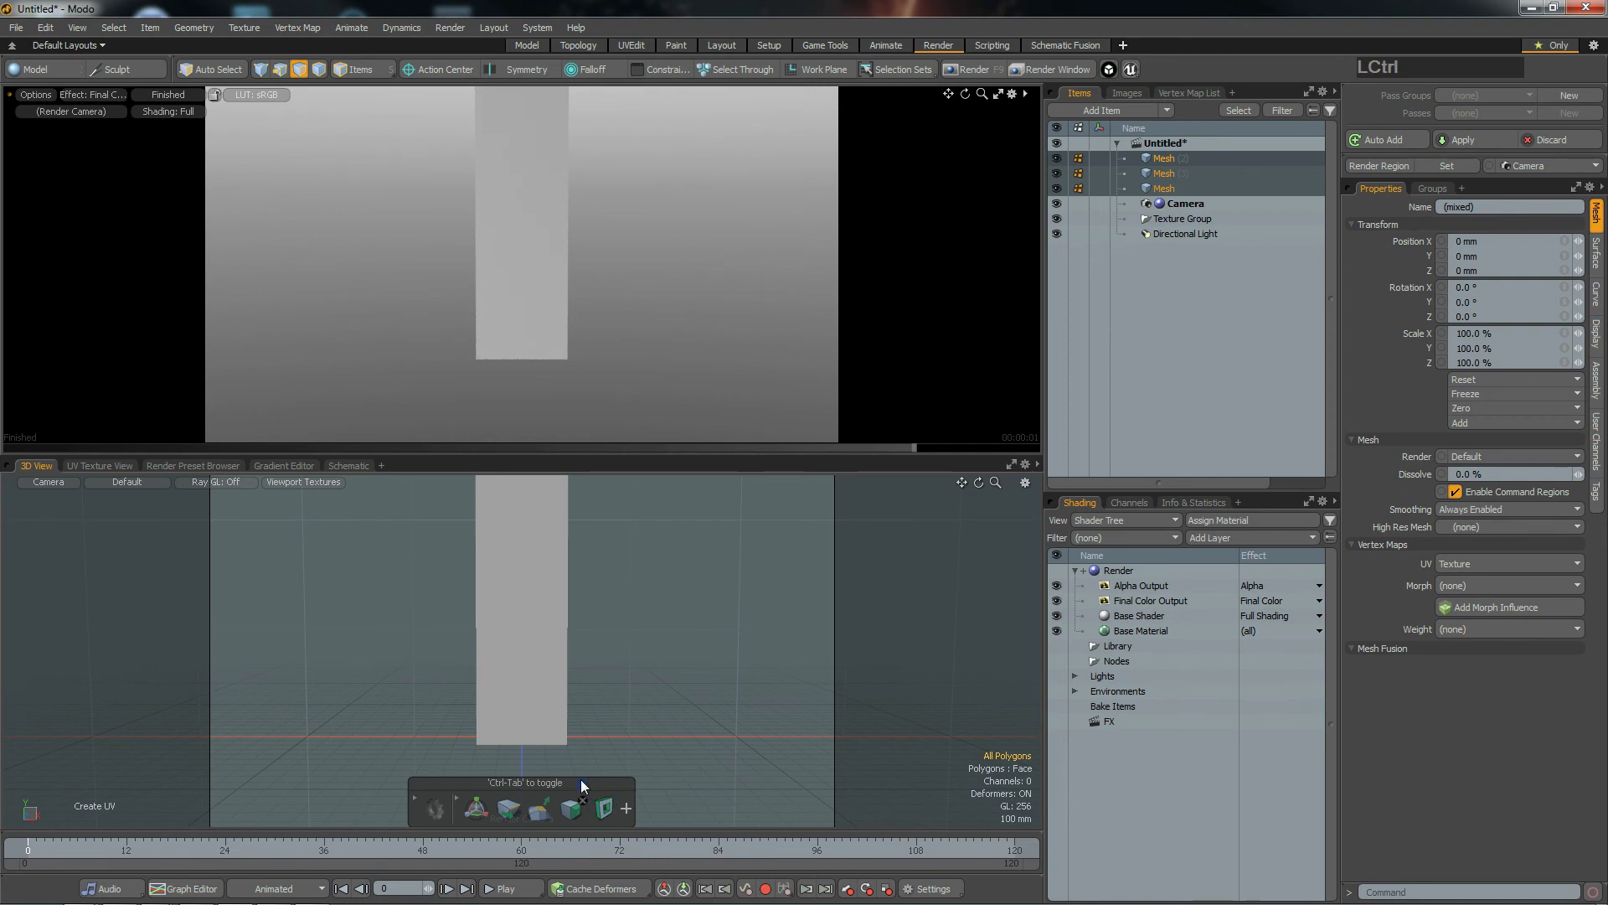
left_click_drag(653, 373, 563, 323, "alt")
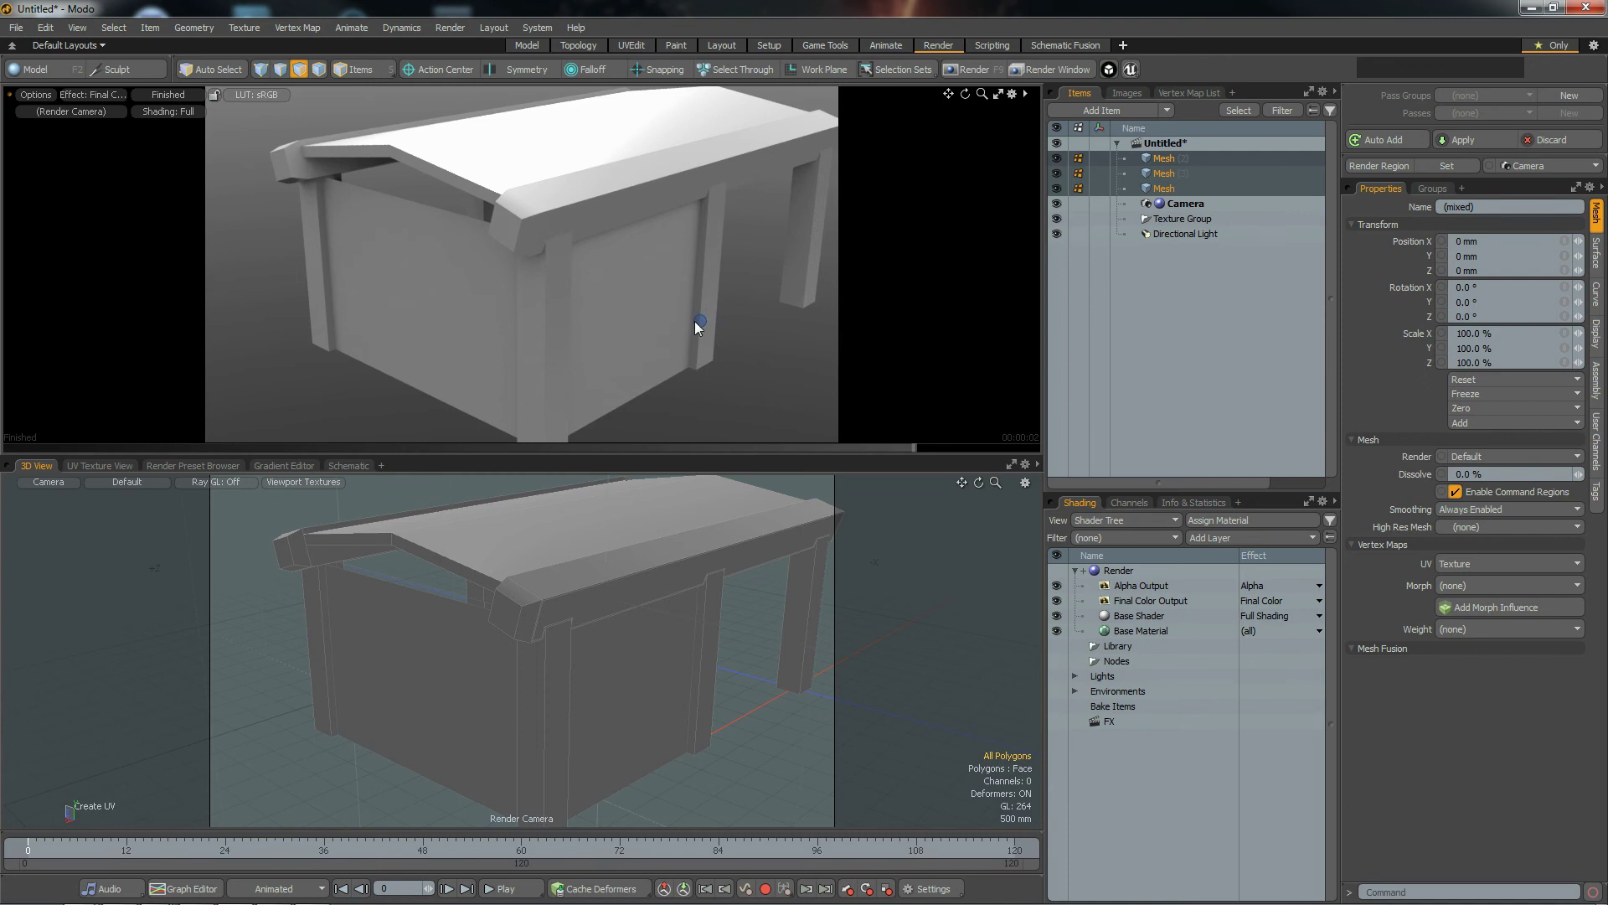
left_click_drag(491, 294, 528, 280, "alt")
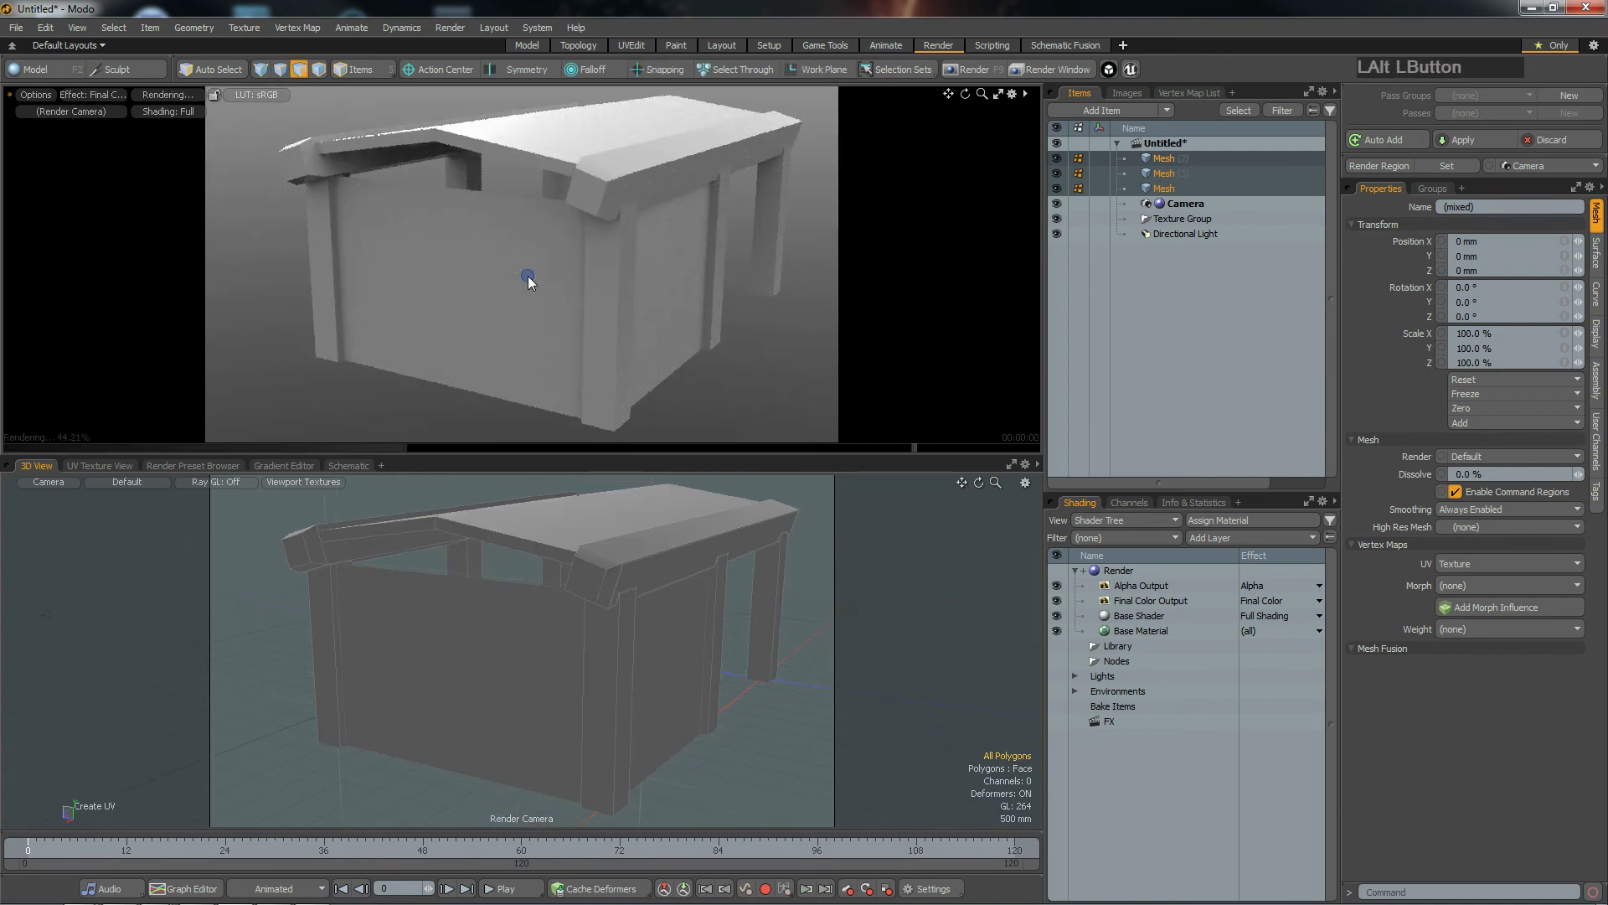
Step: Return to the Model layout and inspect the whole building in perspective and its details in the orthographic views
left_click(527, 45)
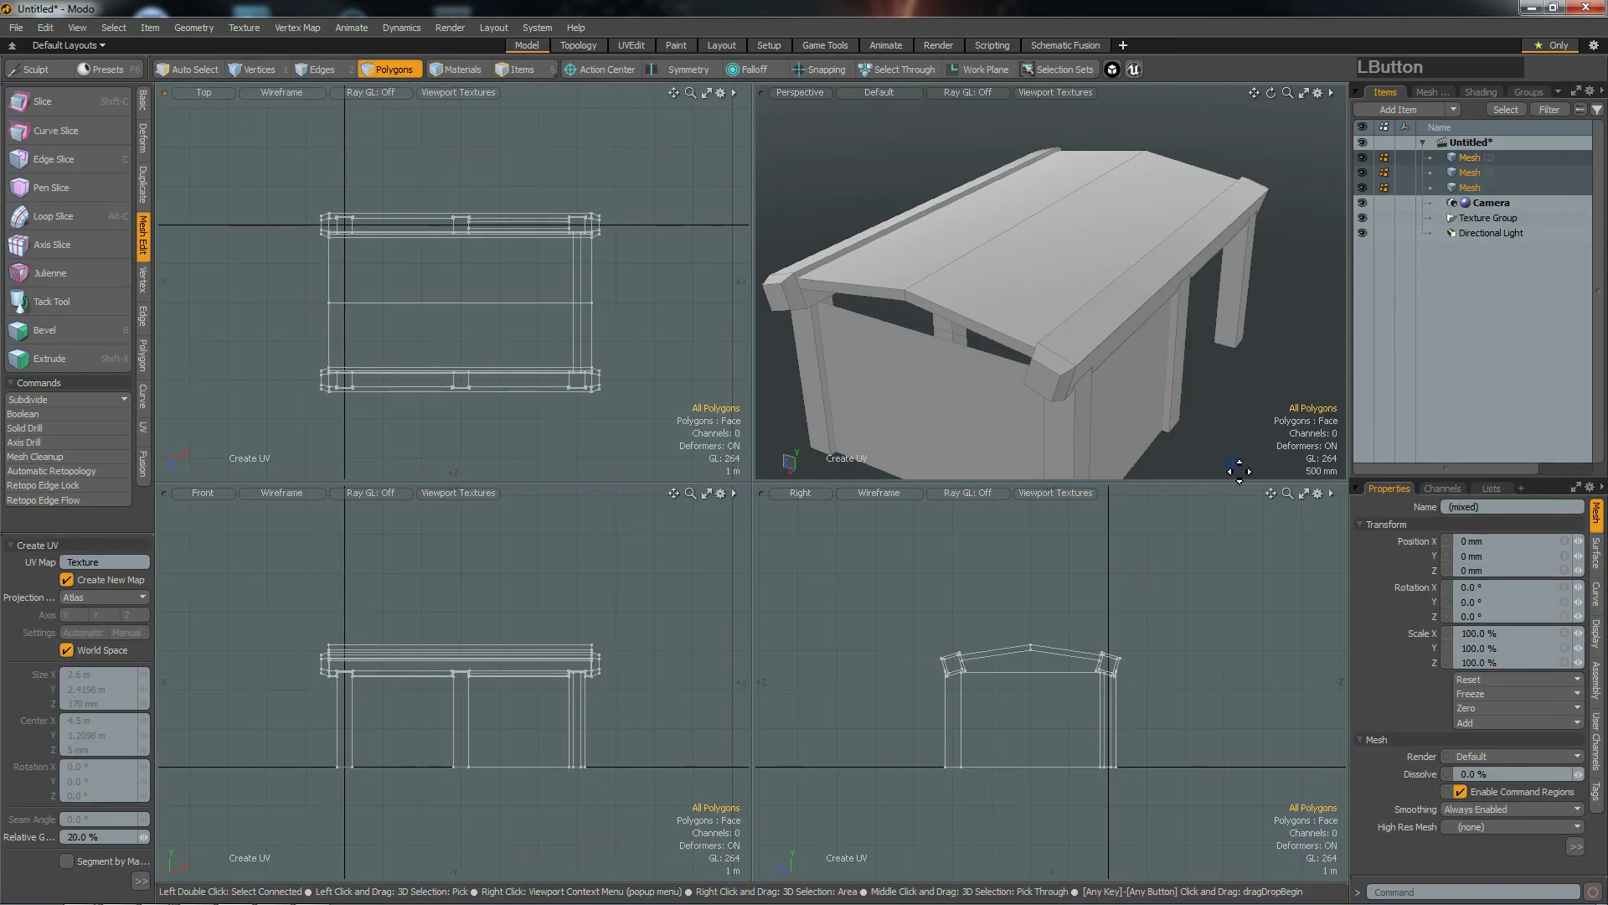
key("alt")
left_click_drag(1203, 406, 1068, 307, "alt")
scroll(1068, 307, "down", 3)
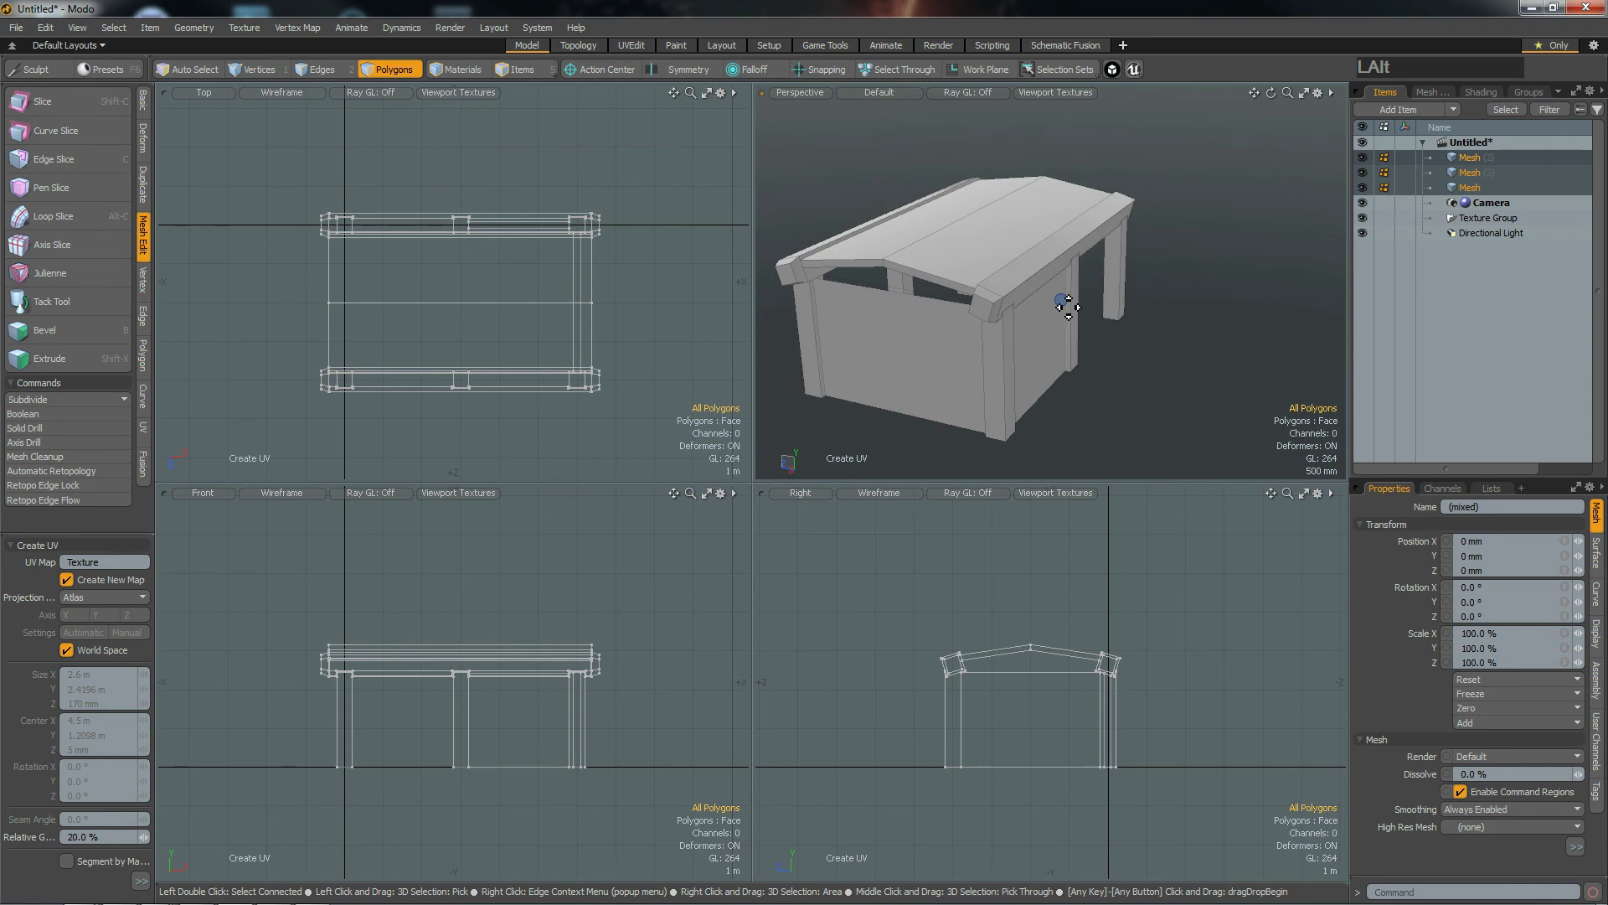
scroll(1032, 657, "up", 5)
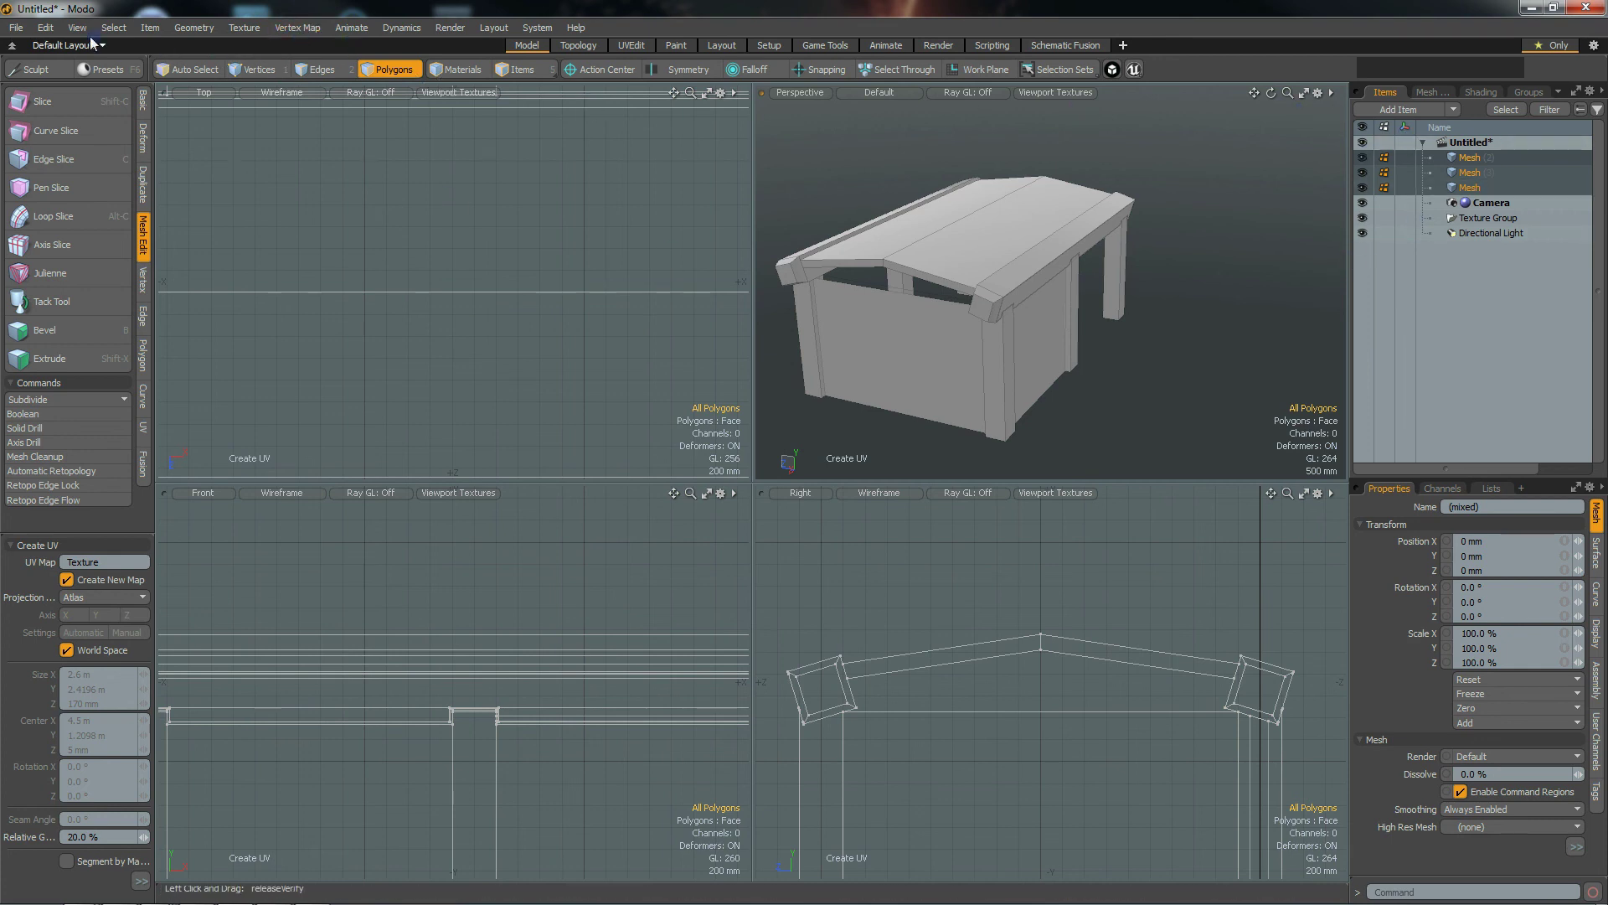
Step: Start saving the scene and browse to the Survive folder inside UE4Assets on drive D
left_click(16, 27)
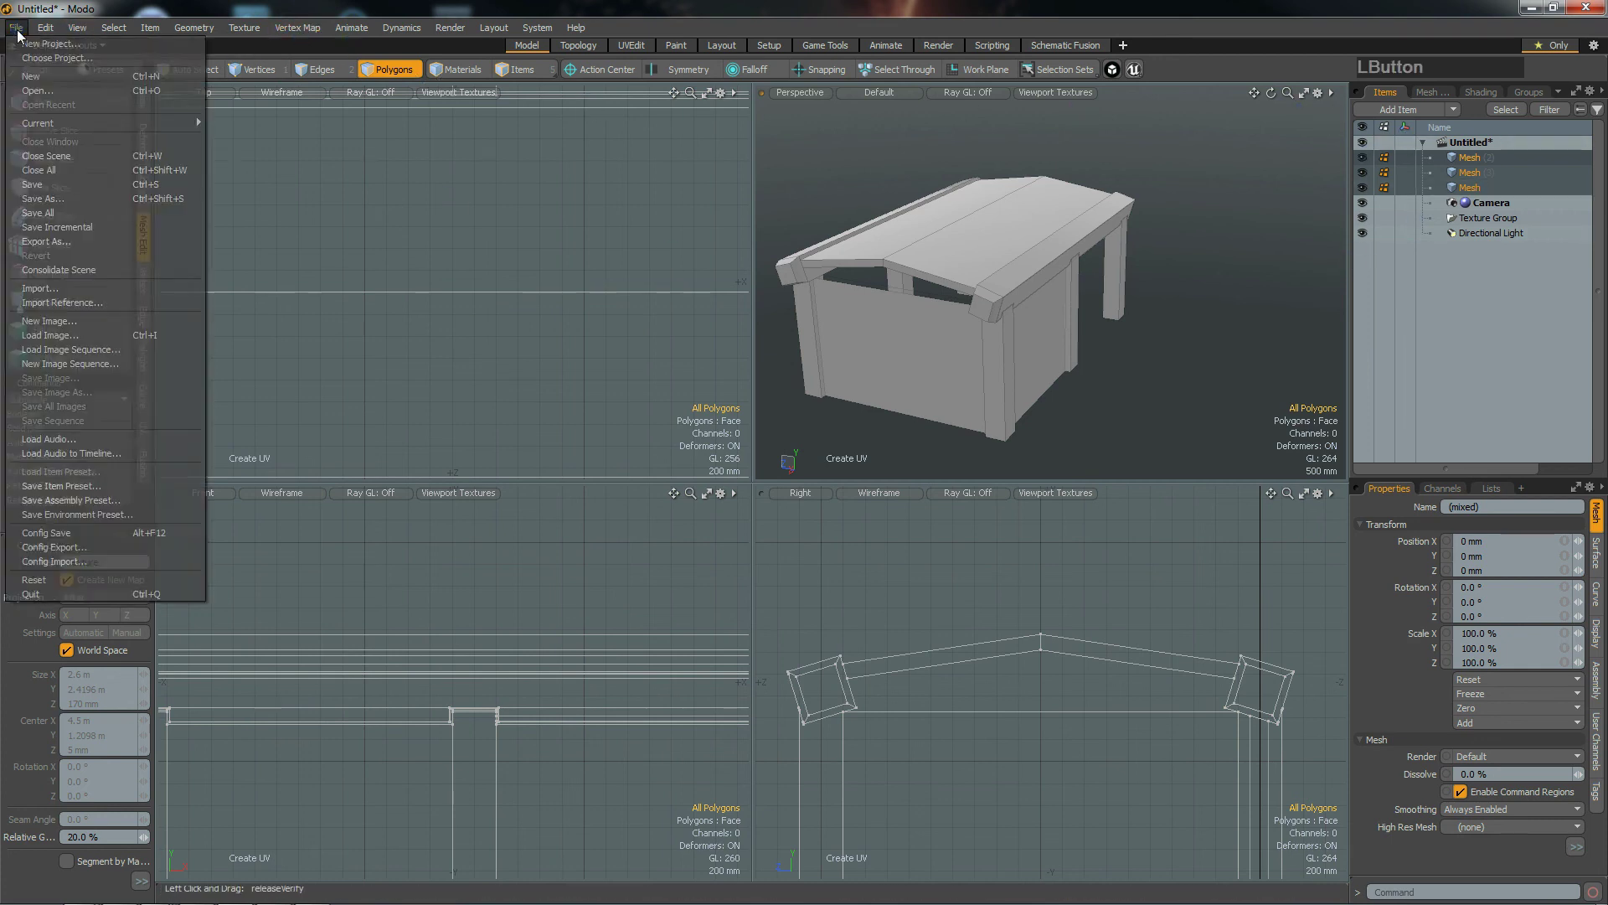
left_click(88, 217)
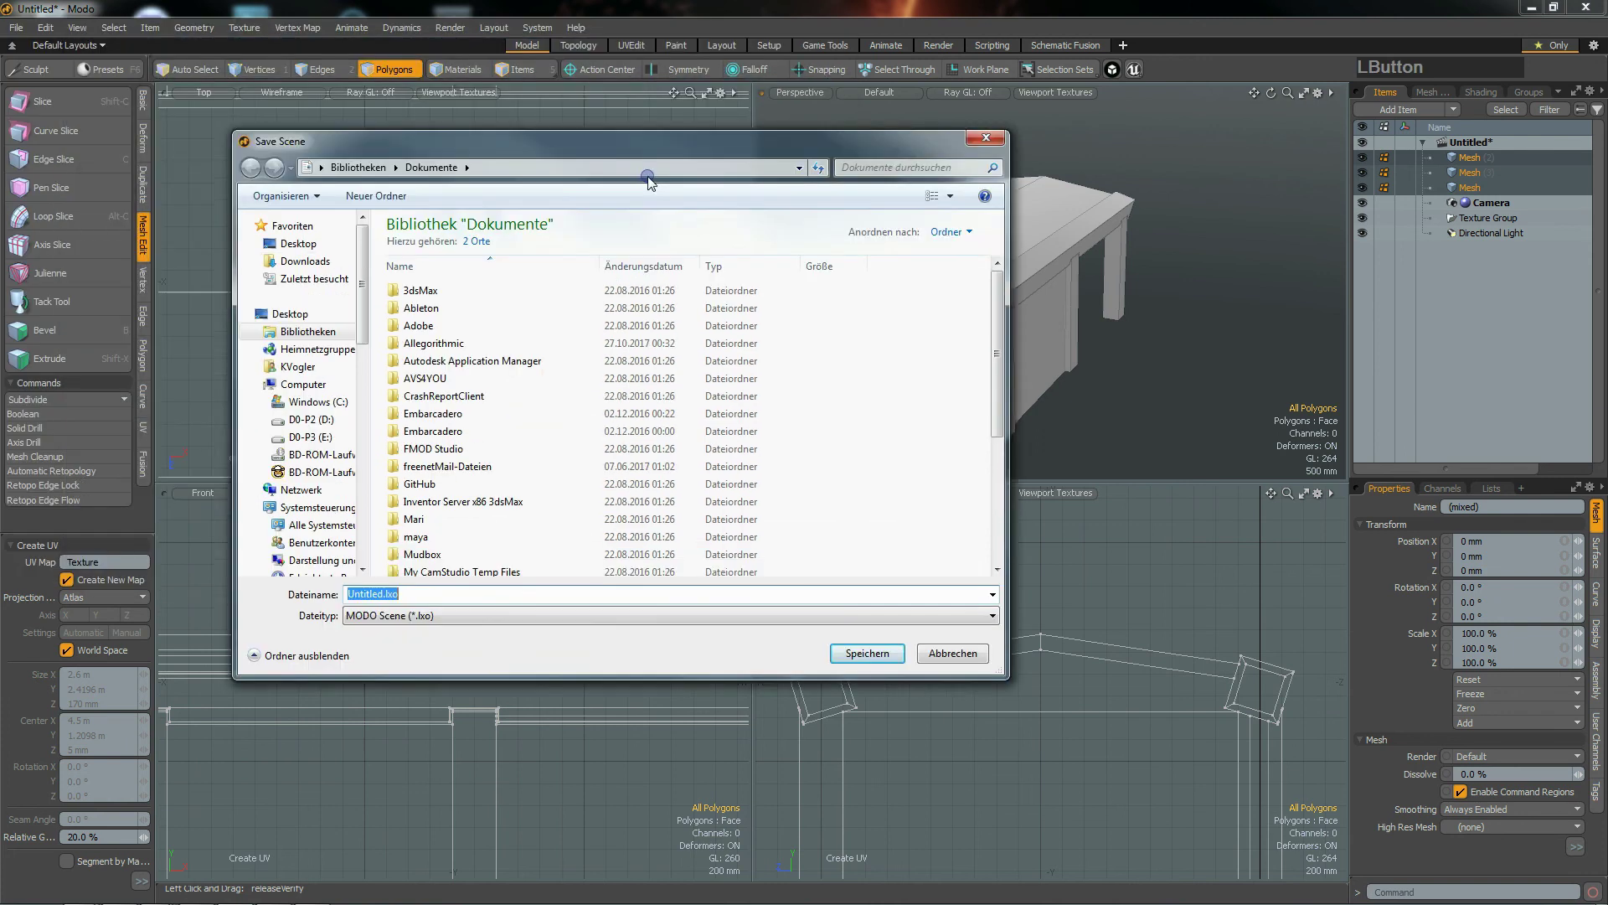
left_click_drag(649, 180, 700, 207)
left_click(361, 446)
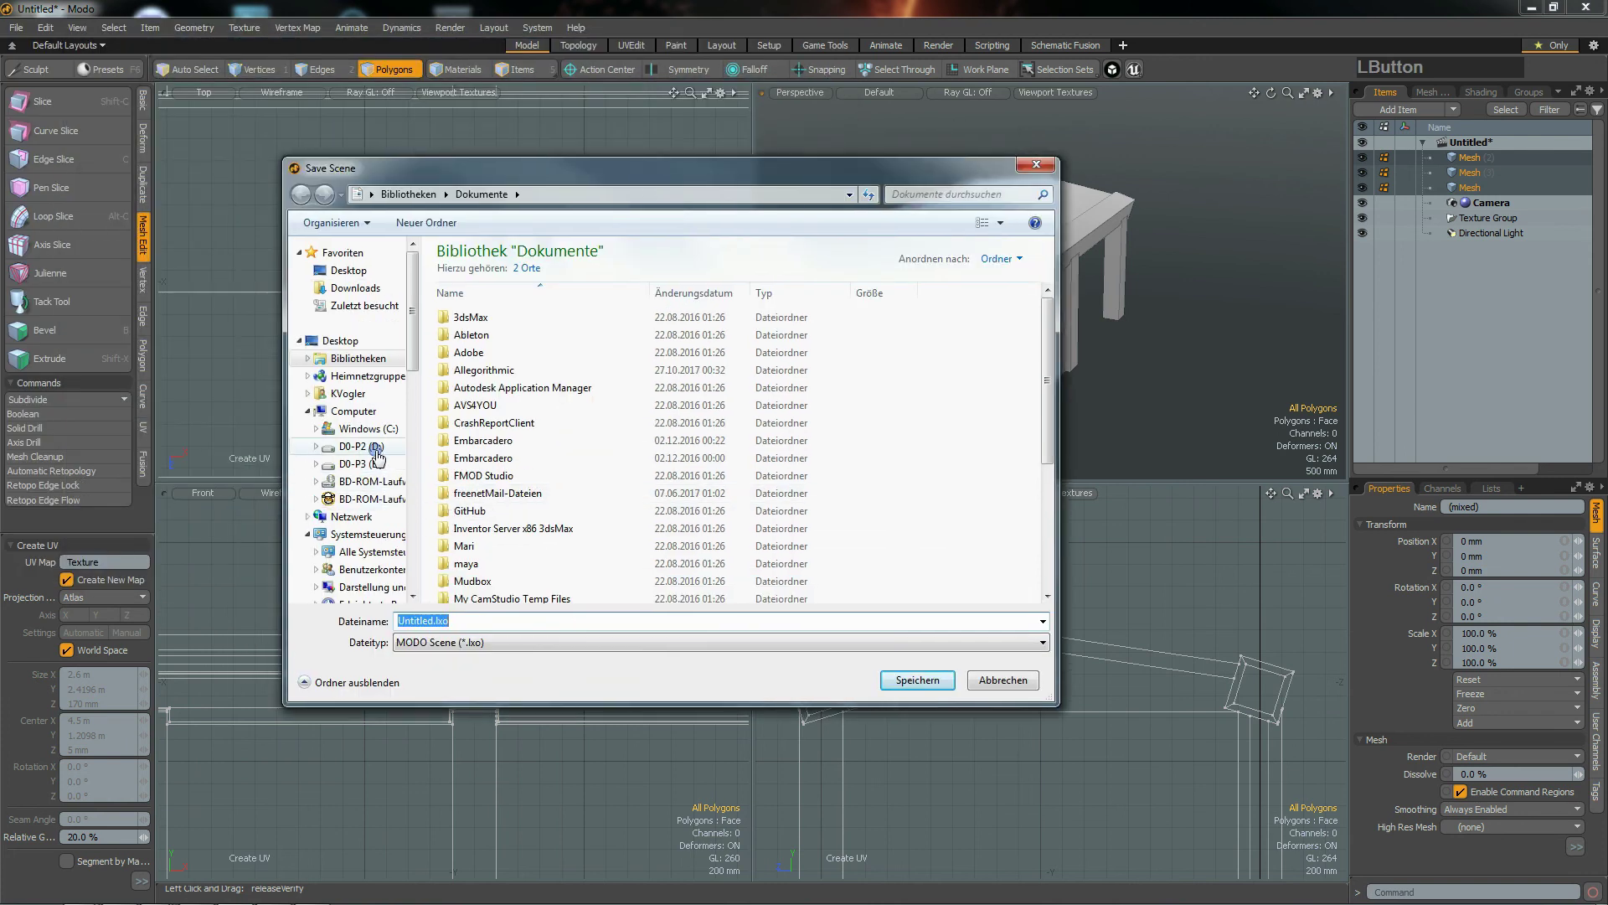
left_click(502, 536)
double_click(502, 536)
scroll(649, 528, "down", 5)
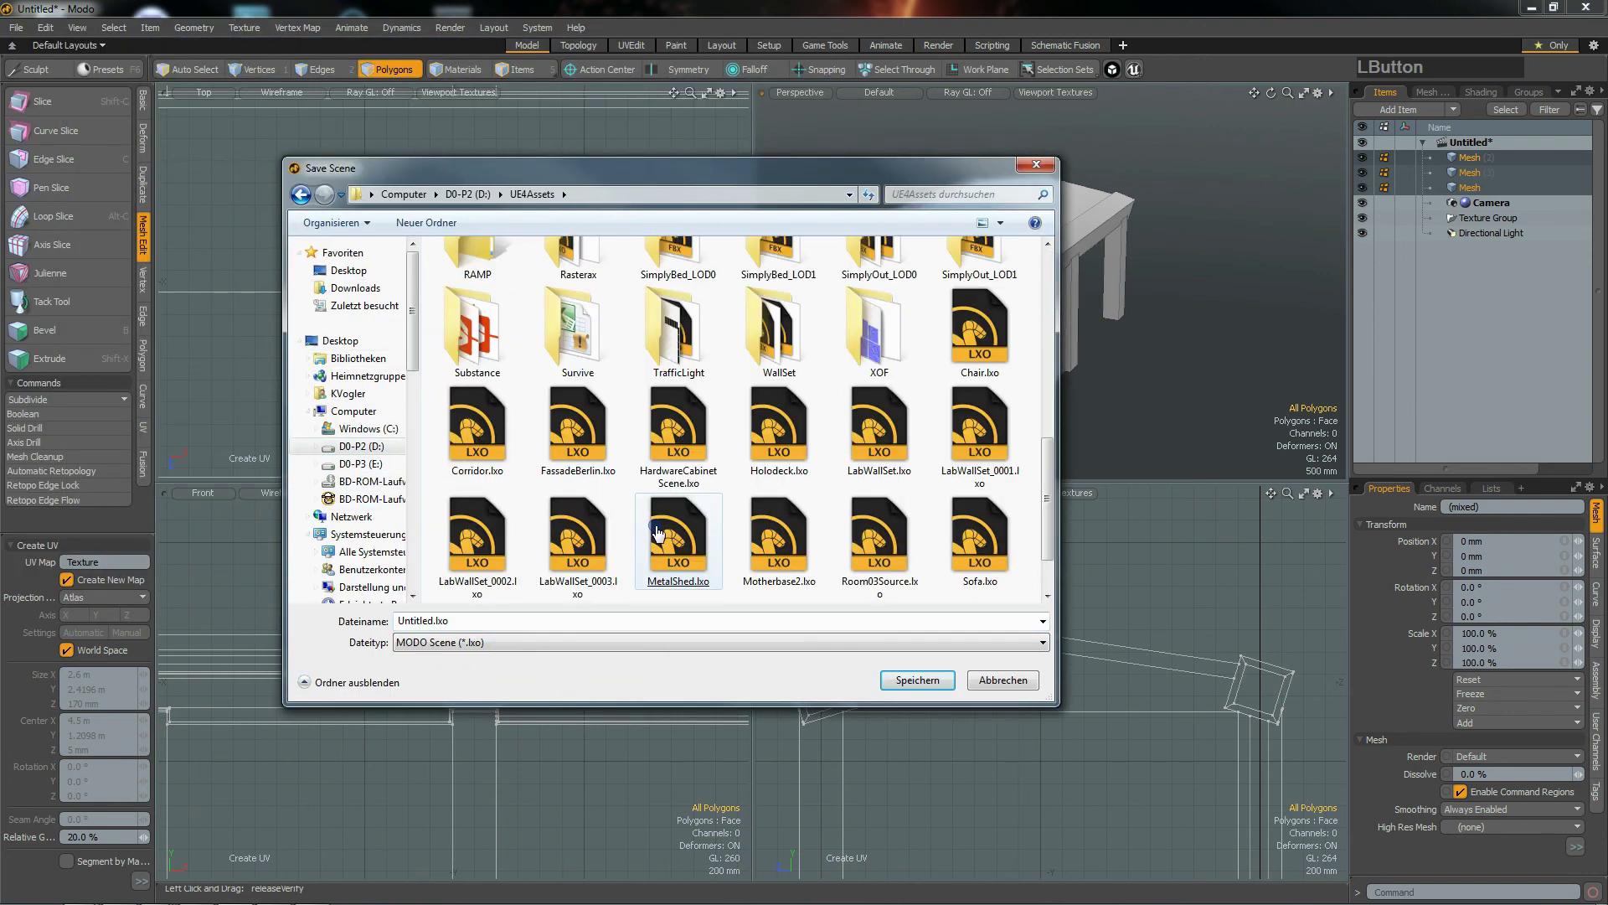
double_click(576, 339)
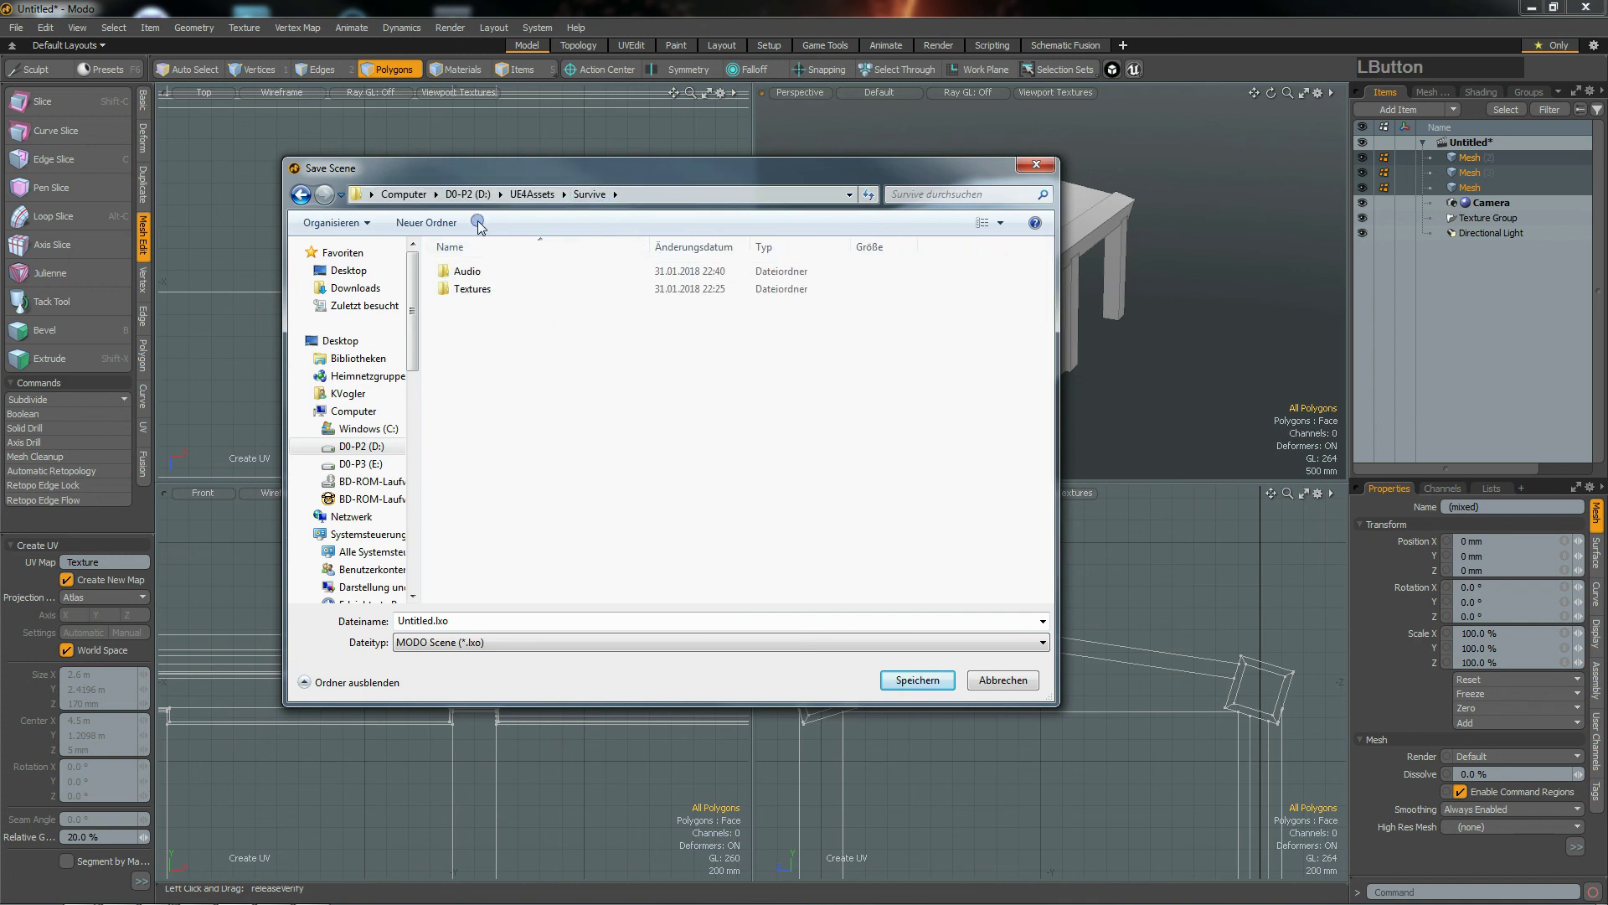
Step: Create a folder named Meshes inside Survive and open it
left_click(427, 223)
type("Meshes")
key("Return")
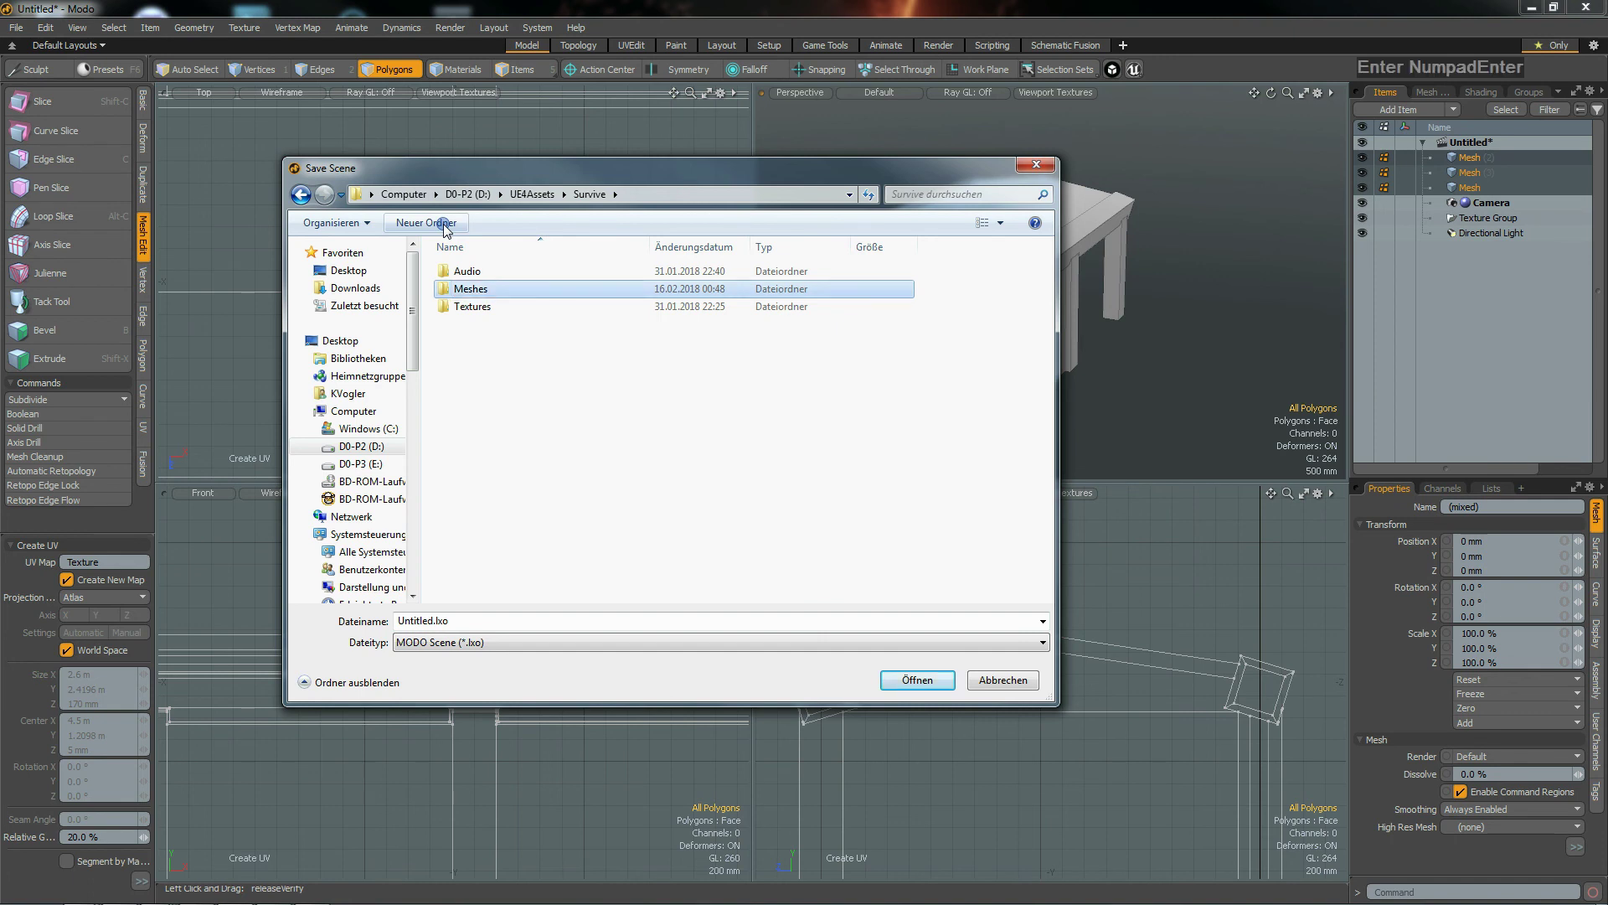
double_click(467, 290)
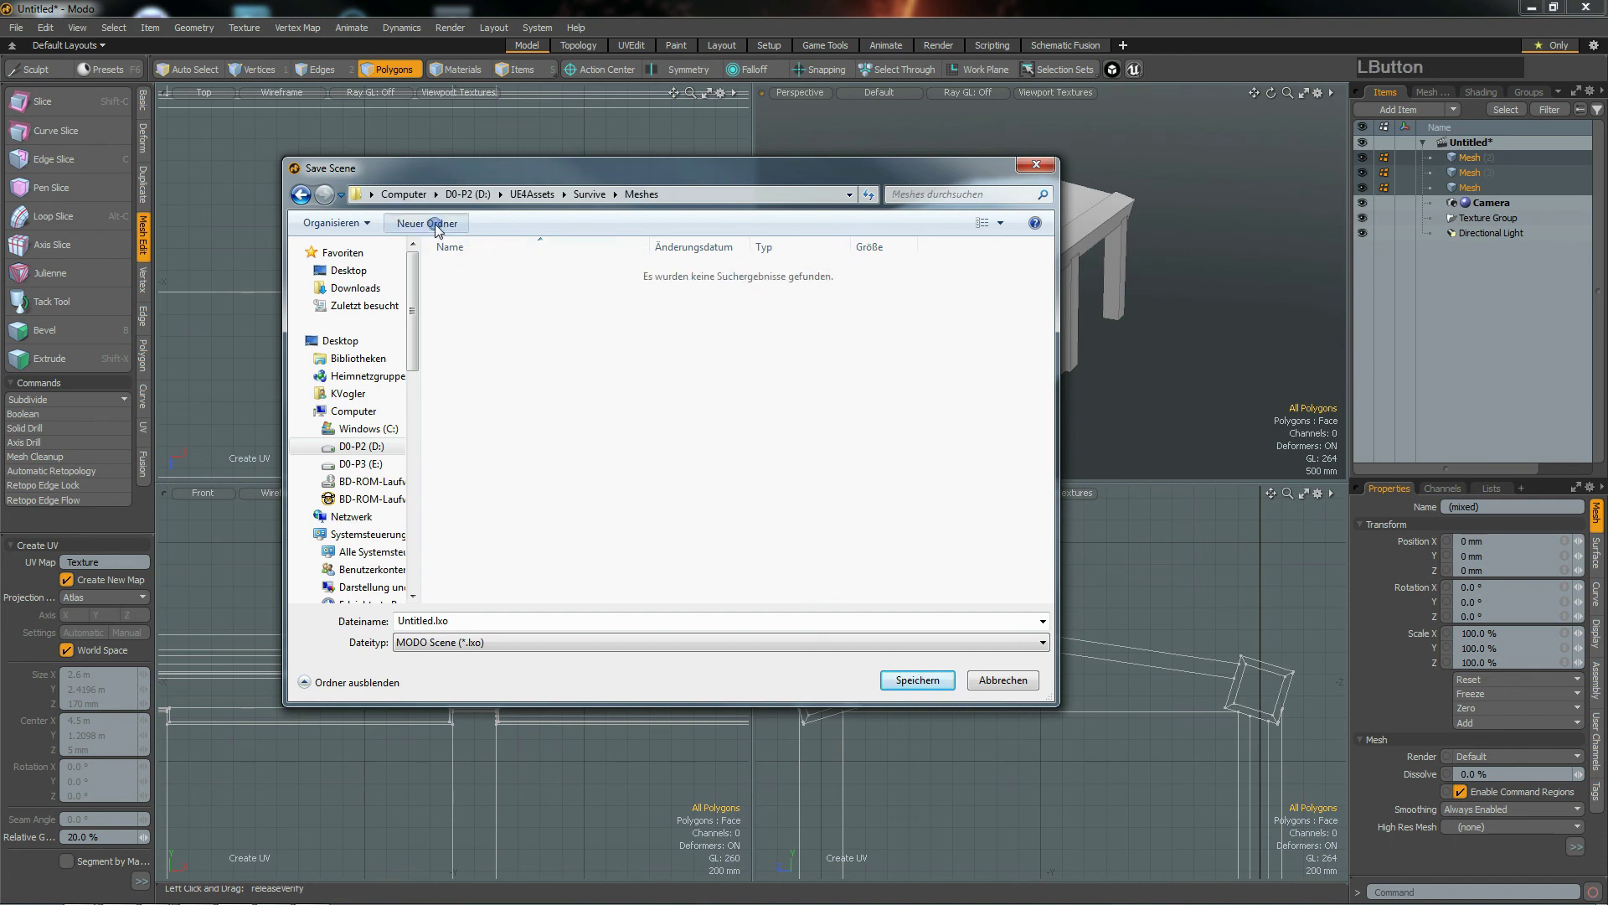
Step: Create a folder named Source inside Meshes and open it
left_click(436, 228)
type("Source")
left_click(469, 327)
double_click(479, 282)
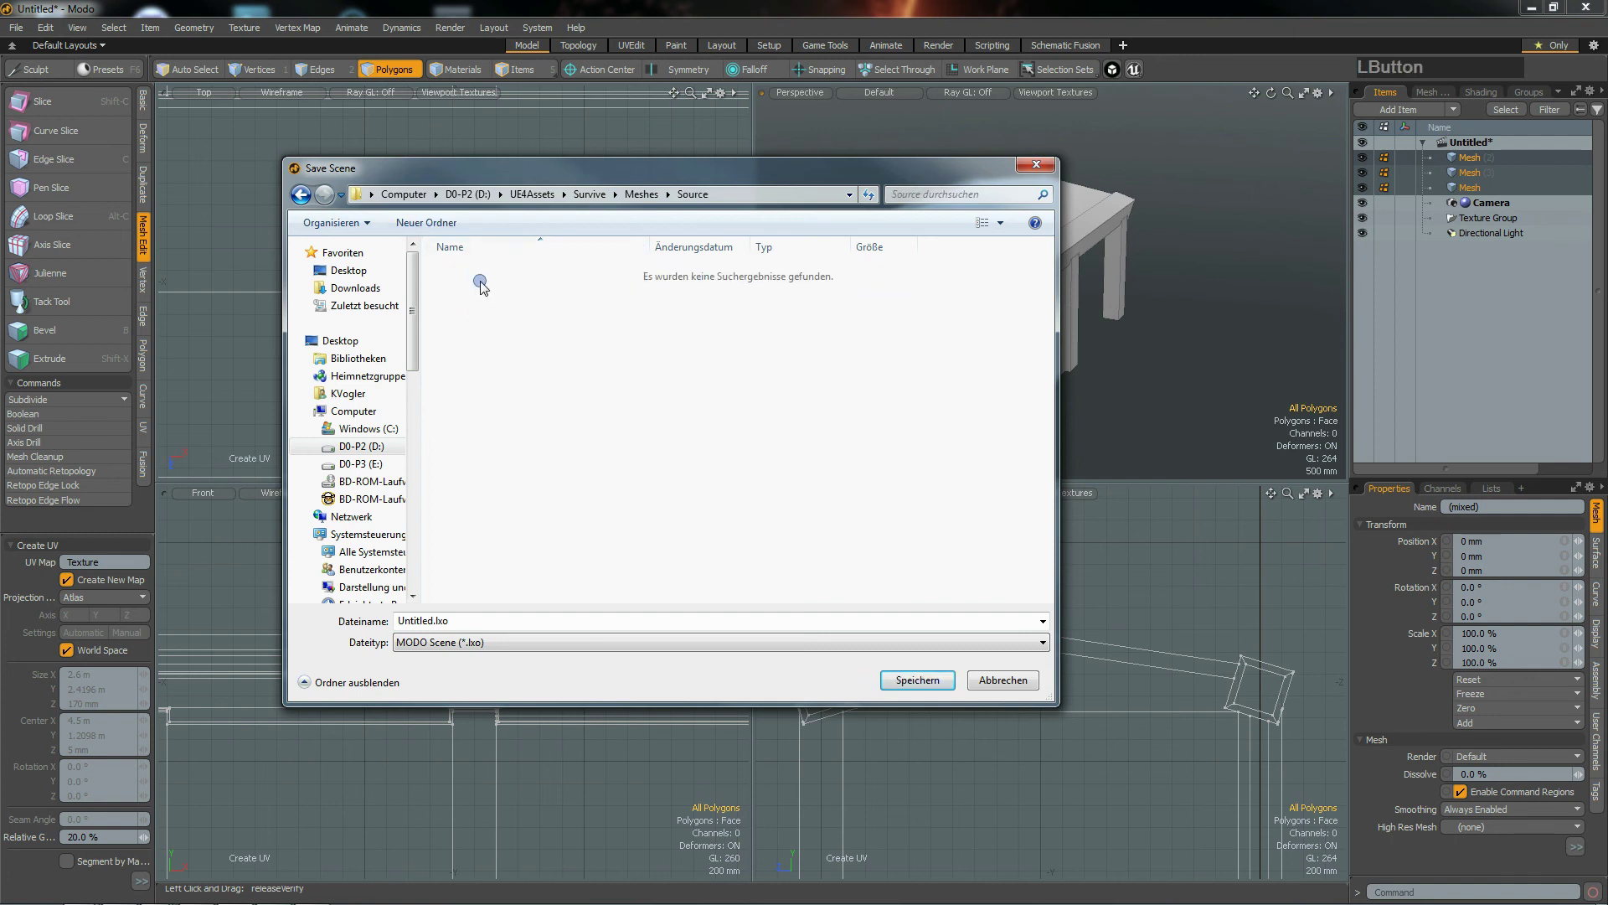
Step: Save the scene in the Source folder as a MODO Scene named HutMesh
left_click(498, 621)
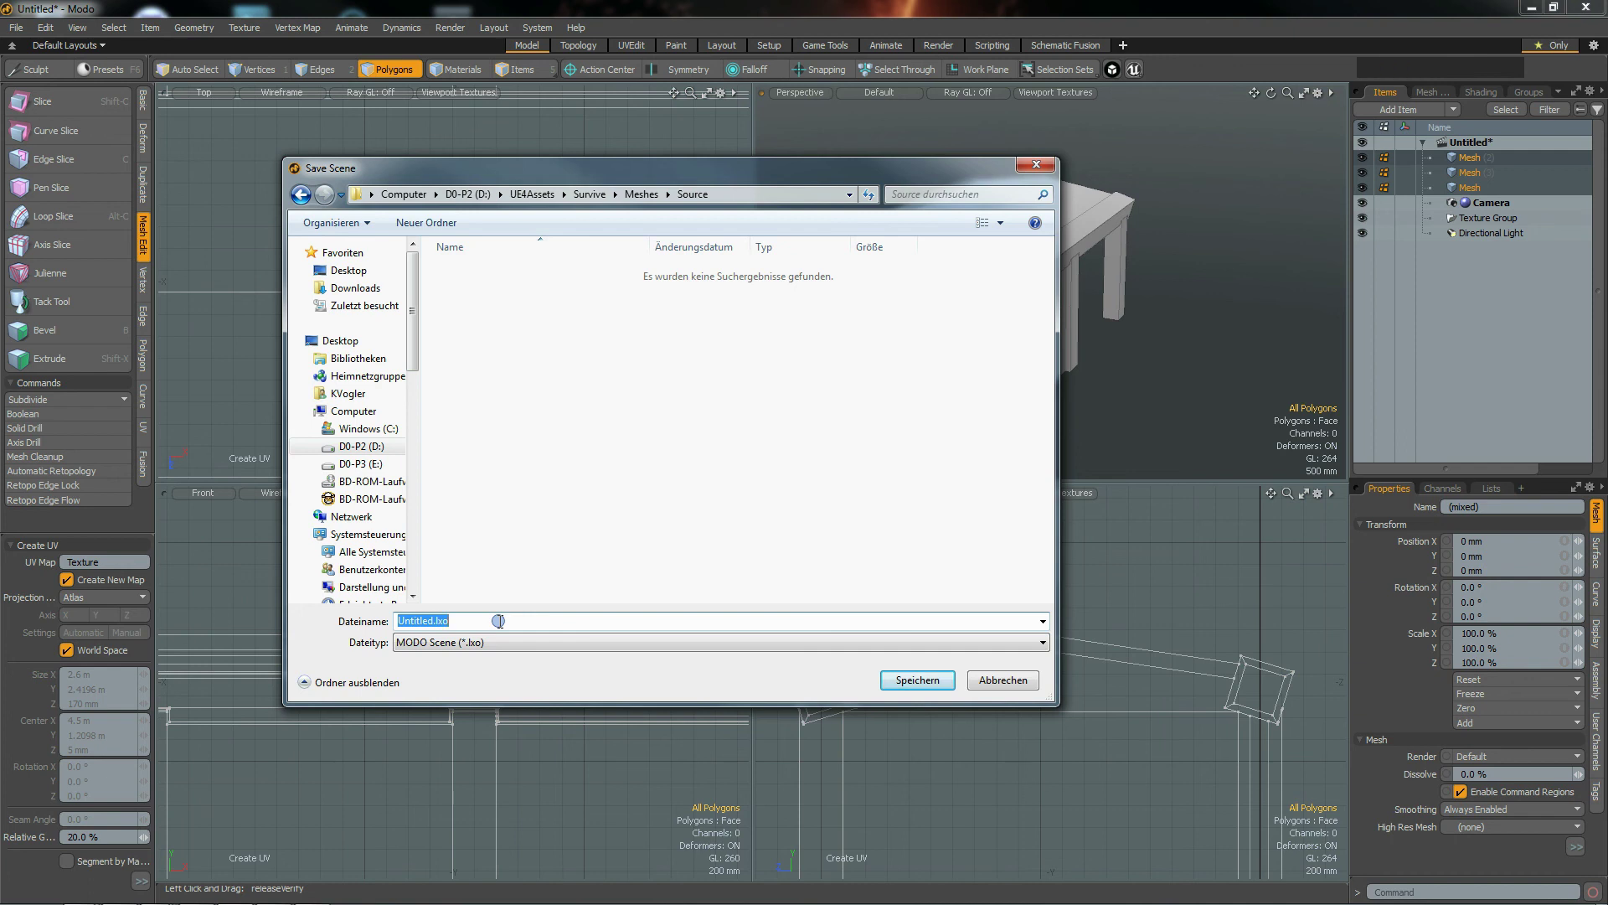
key("shift")
type("HutMesh")
left_click(894, 681)
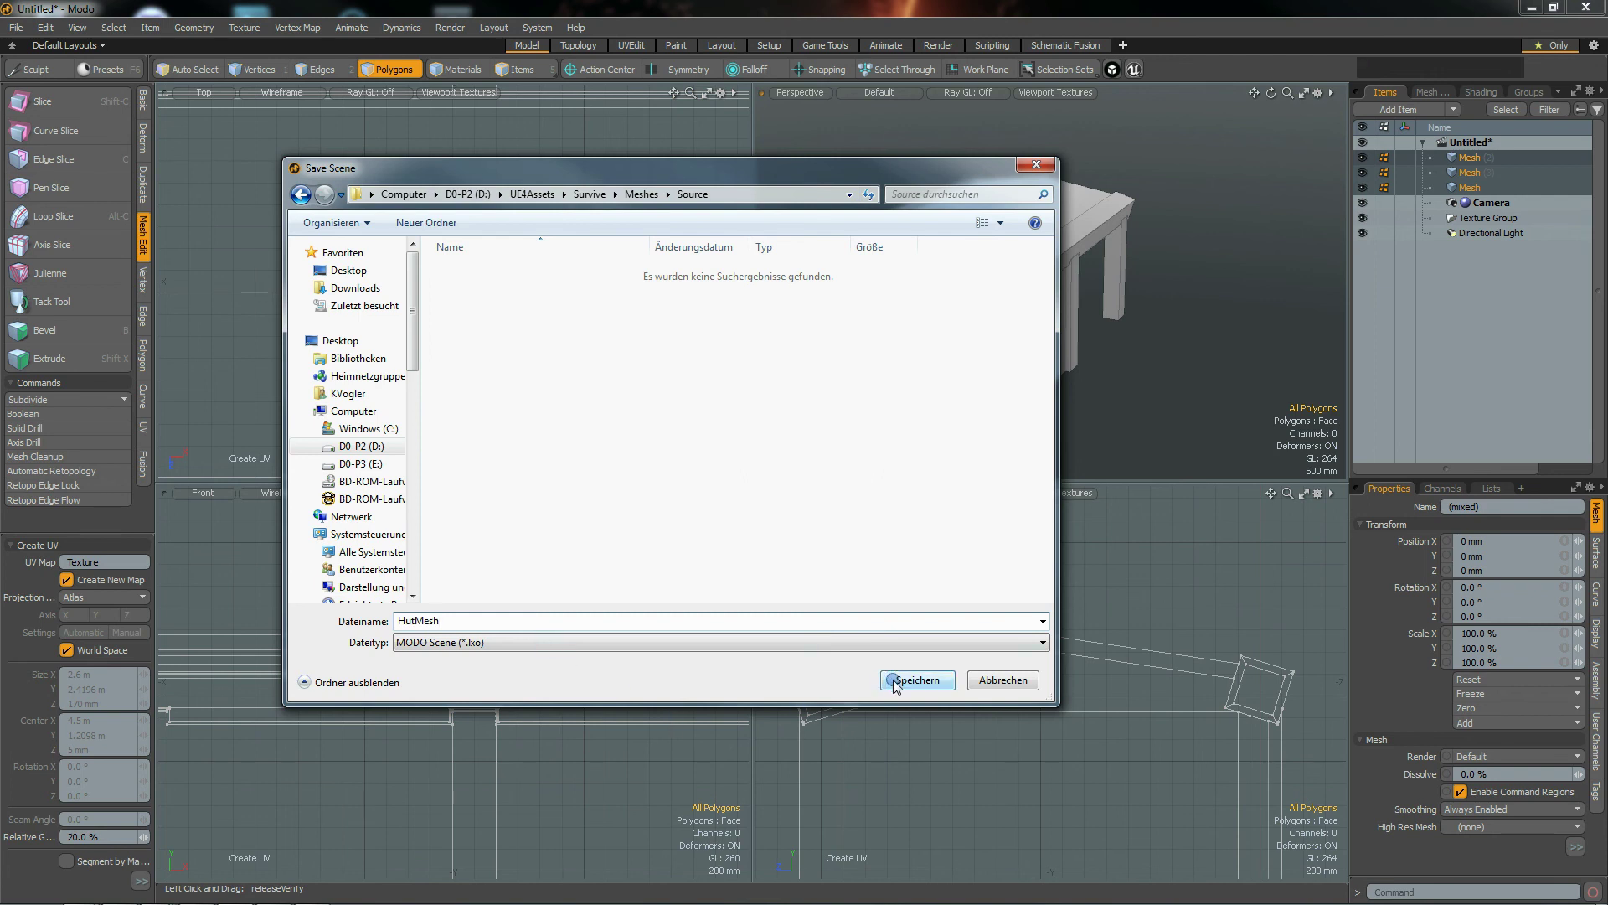
left_click(894, 682)
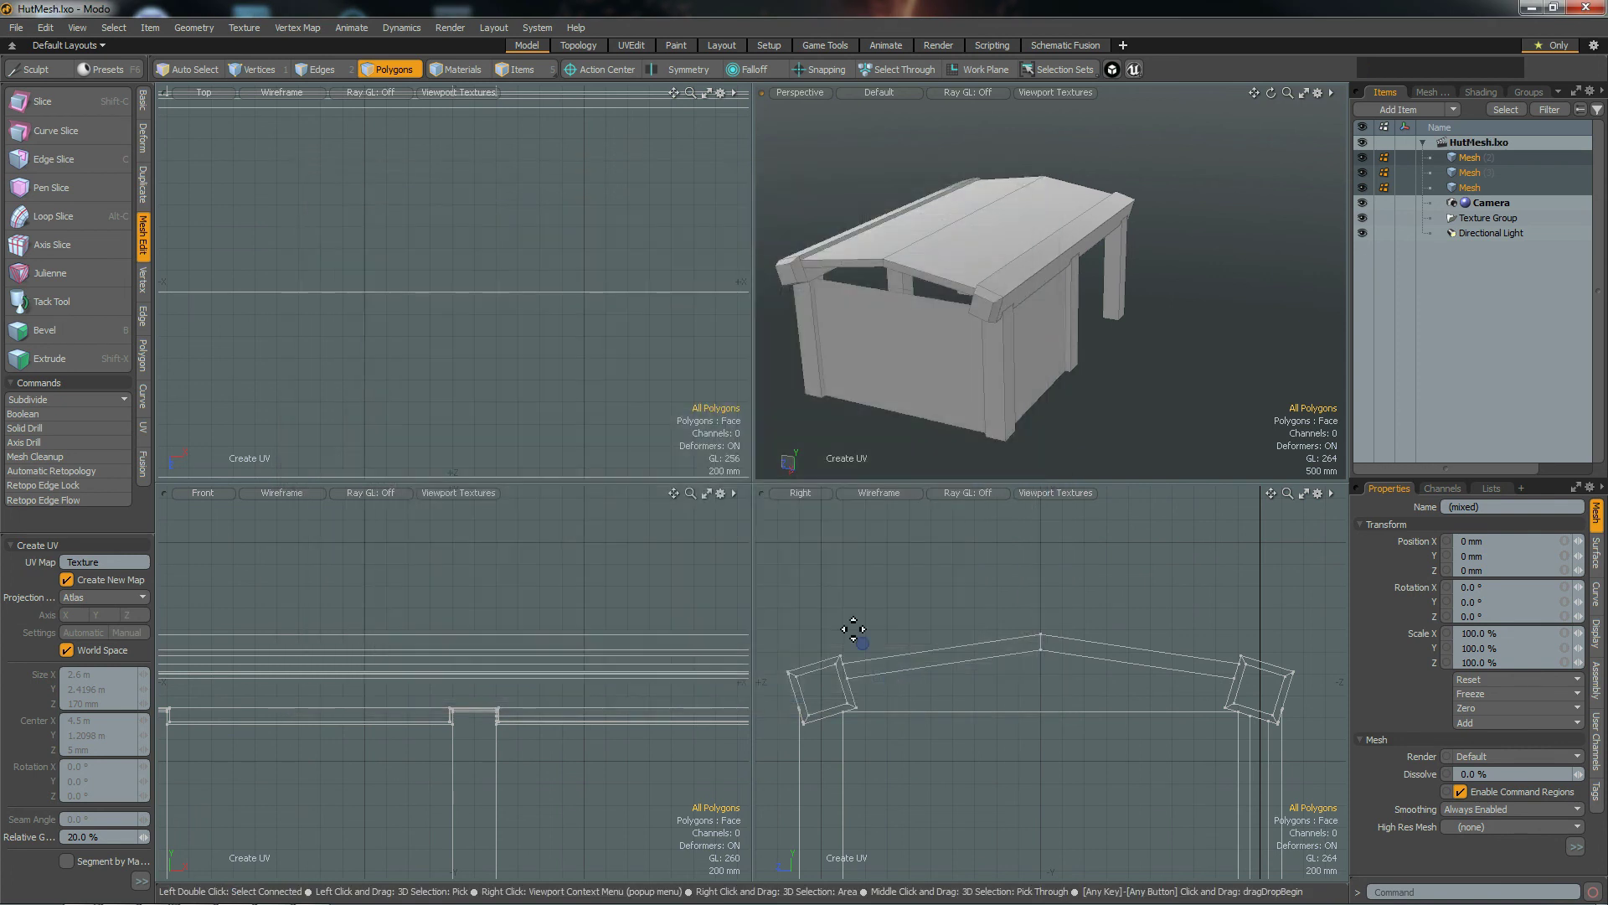
Step: Rename the mesh with the posts, beams and roof as HutFrameMesh
left_click(1472, 186)
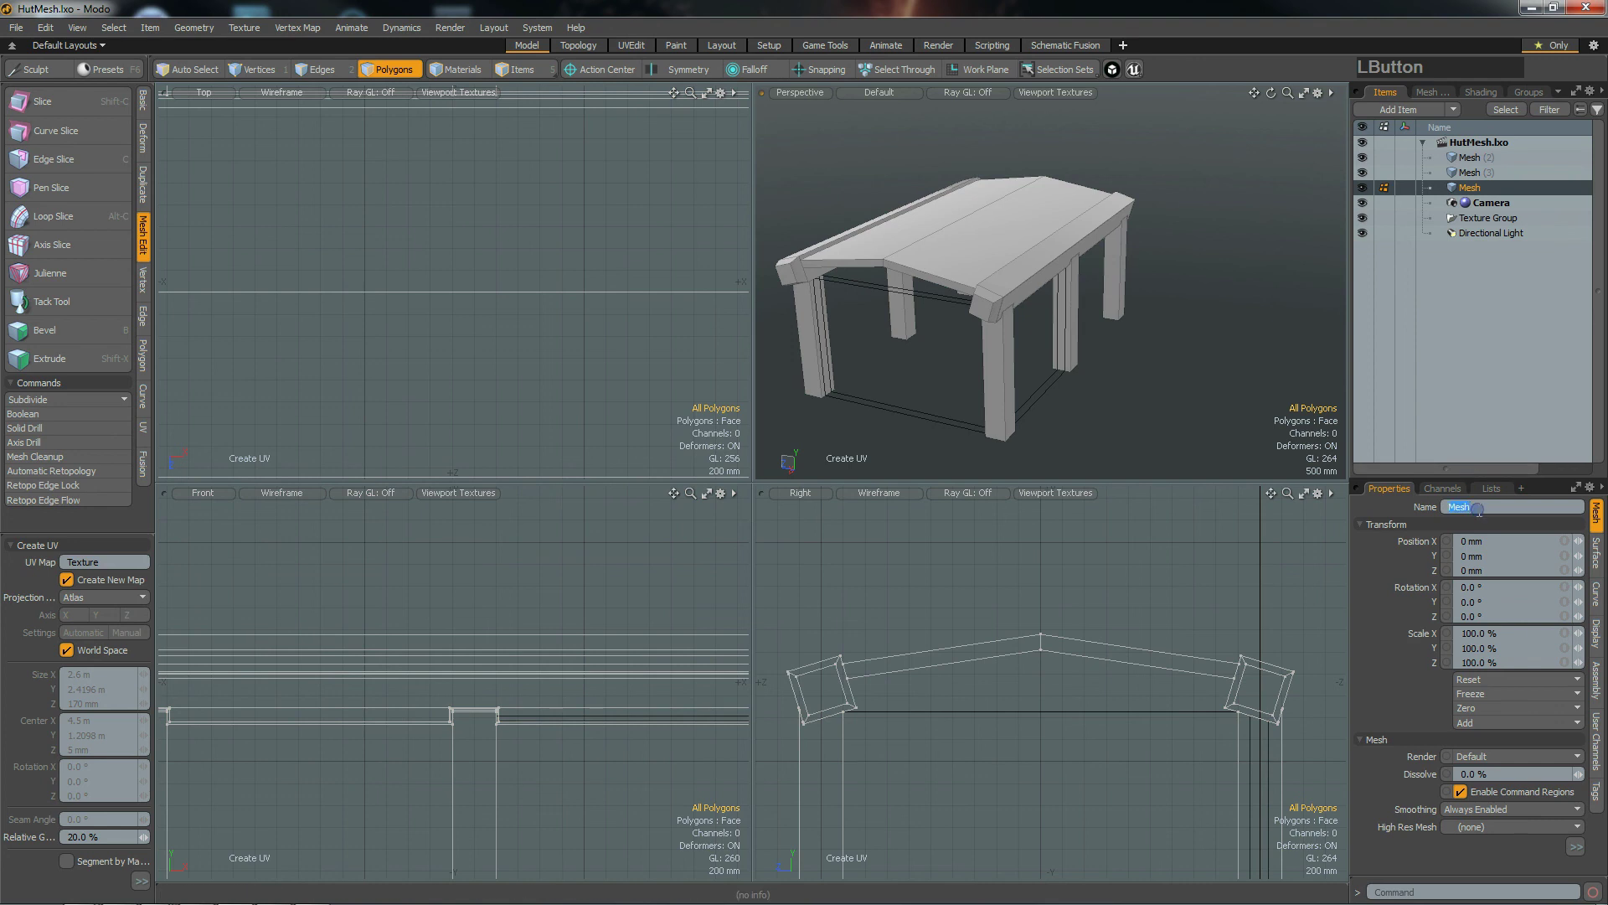
type("HutFrame")
key("BackSpace")
type("me")
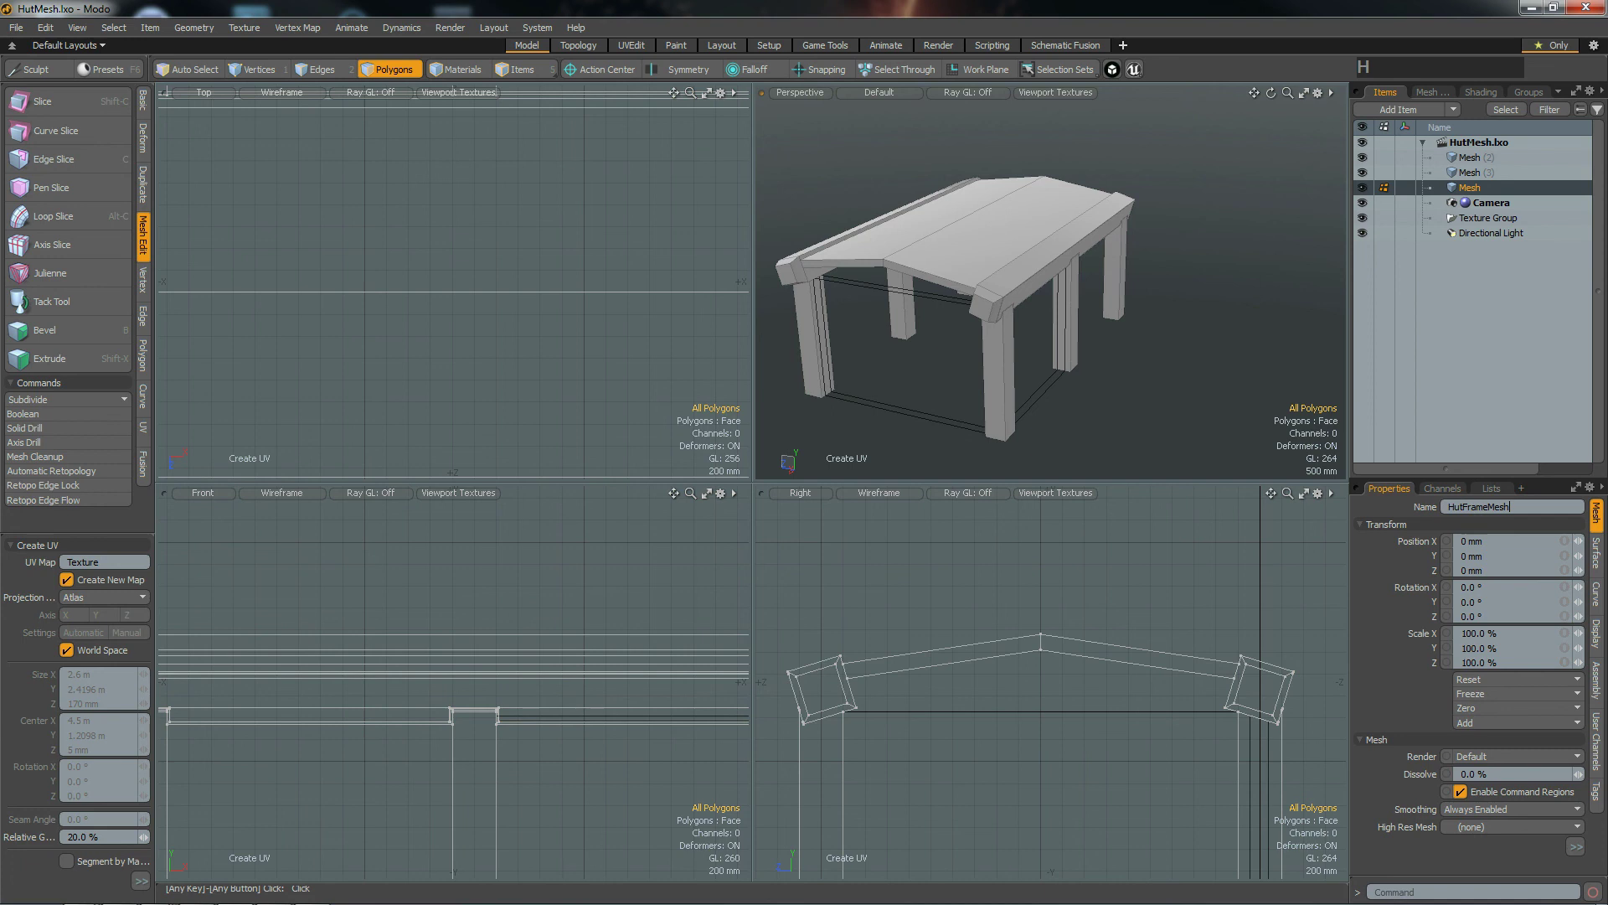
key("Return")
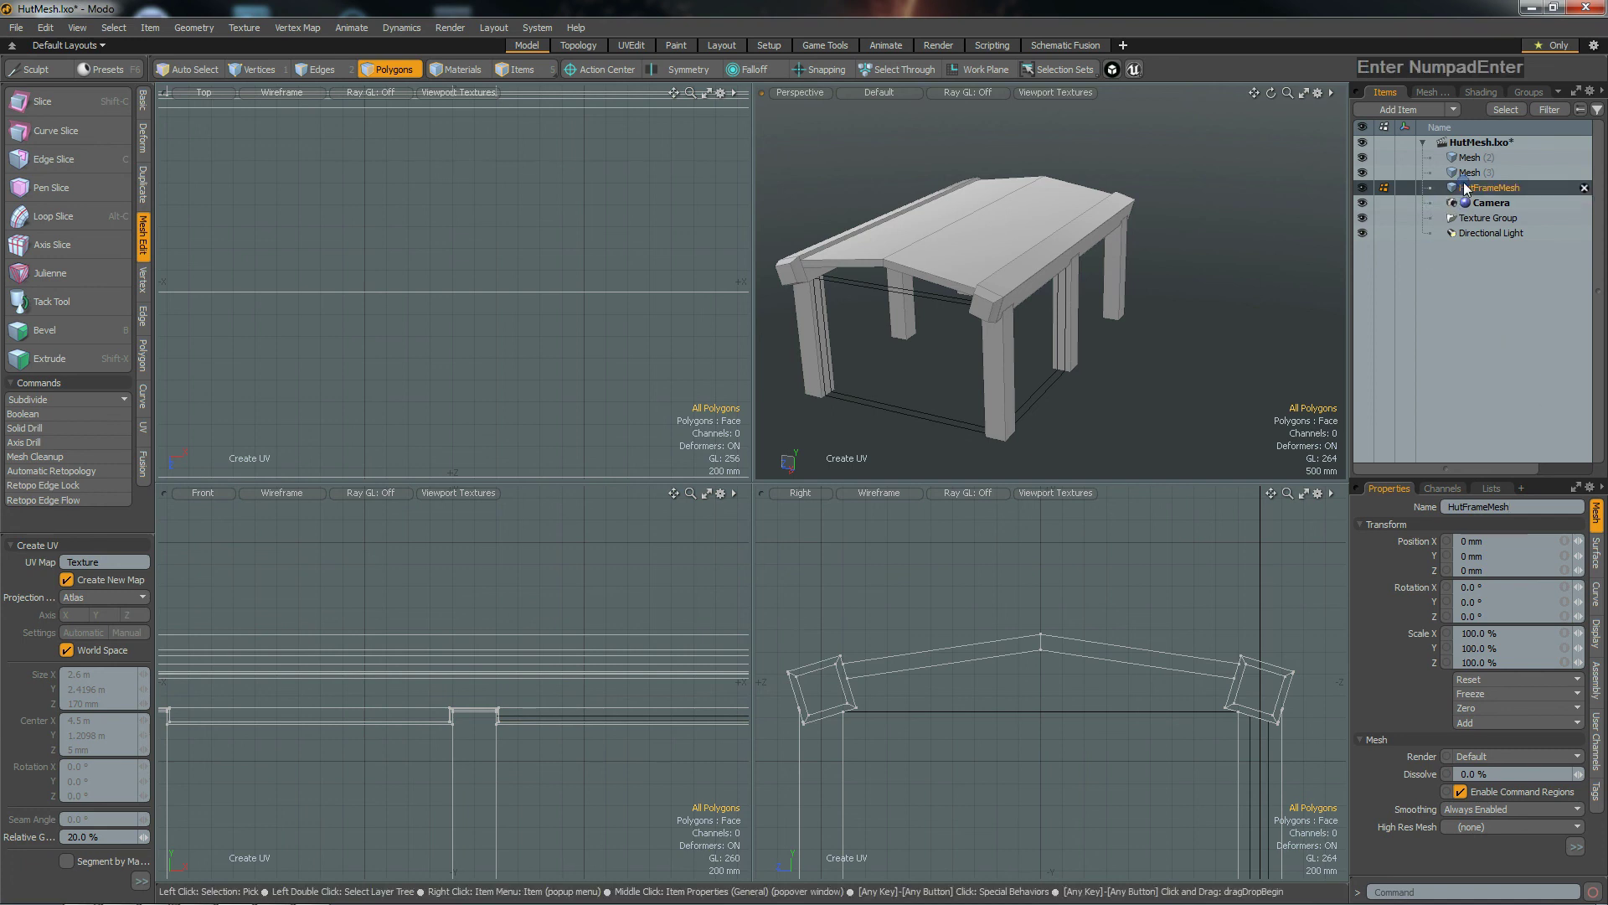
Step: Rename the wide end wall panel mesh, Mesh (3), as LongPanel
left_click(1466, 173)
left_click(1478, 507)
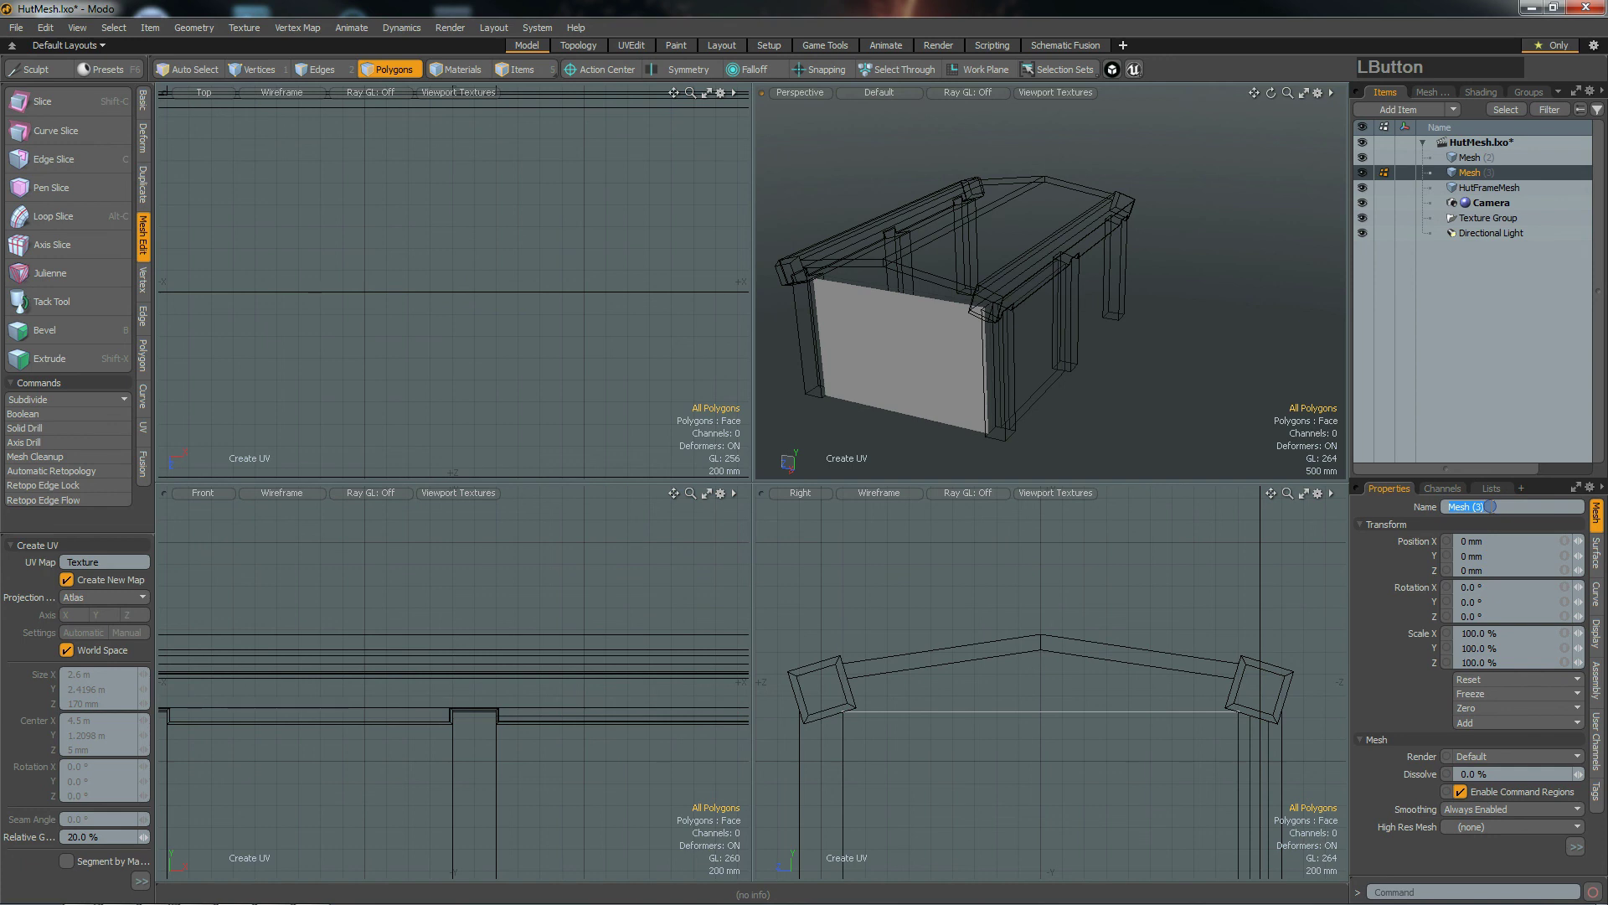
key("shift")
type("Long")
key("Return")
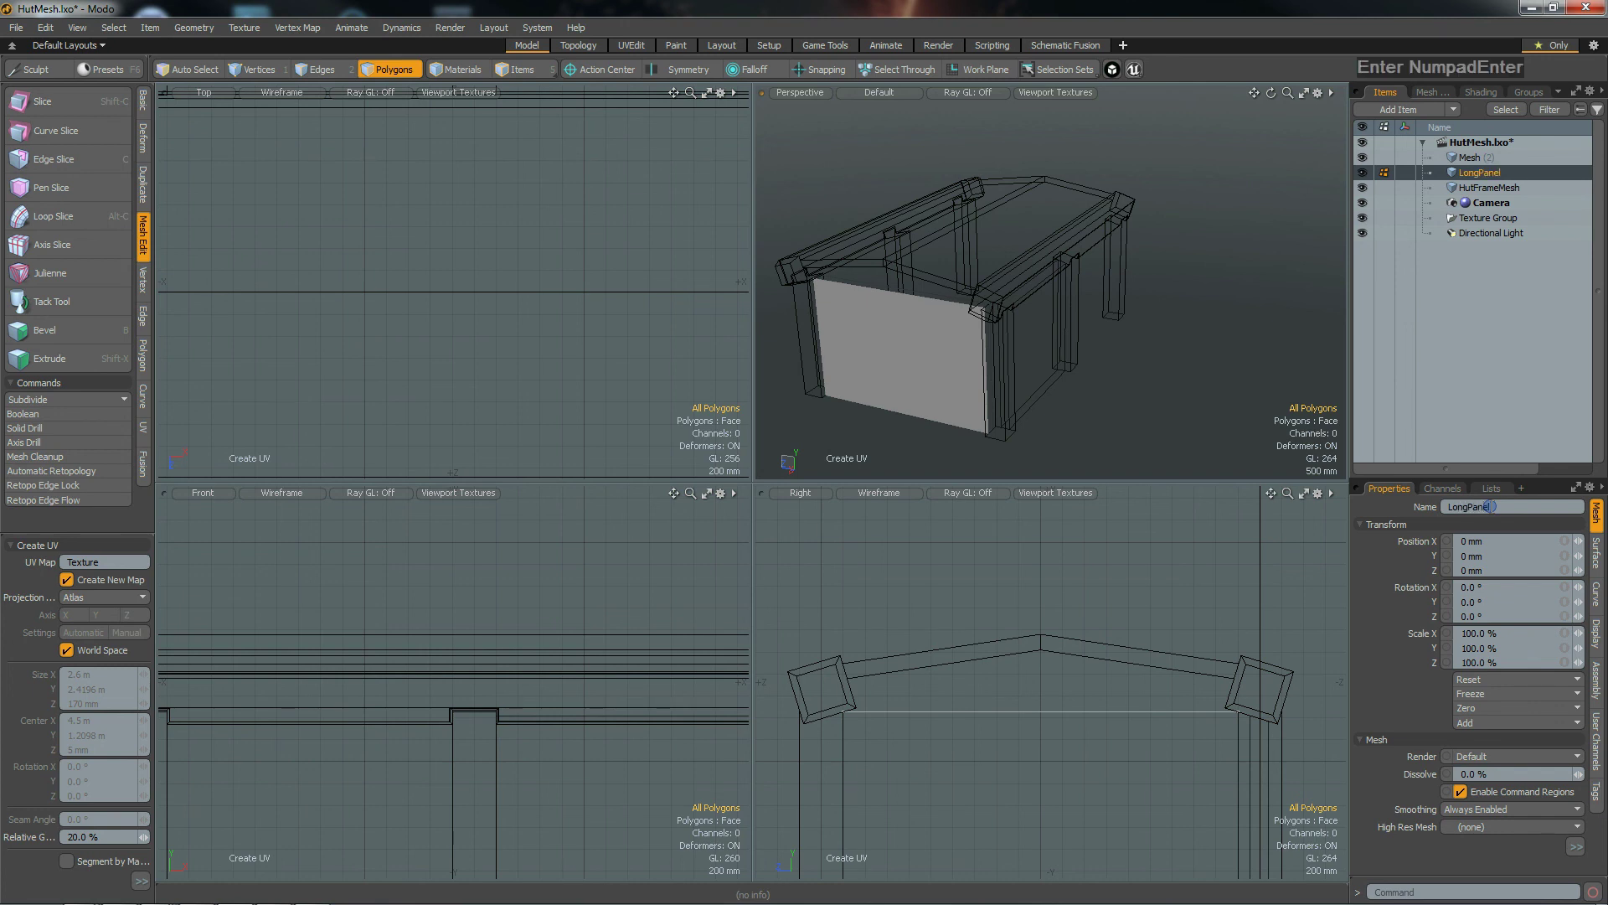
Step: Rename the narrower side wall panel mesh, Mesh (2), as ShortPanel
left_click(1469, 159)
left_click_drag(1113, 313, 1214, 316, "alt")
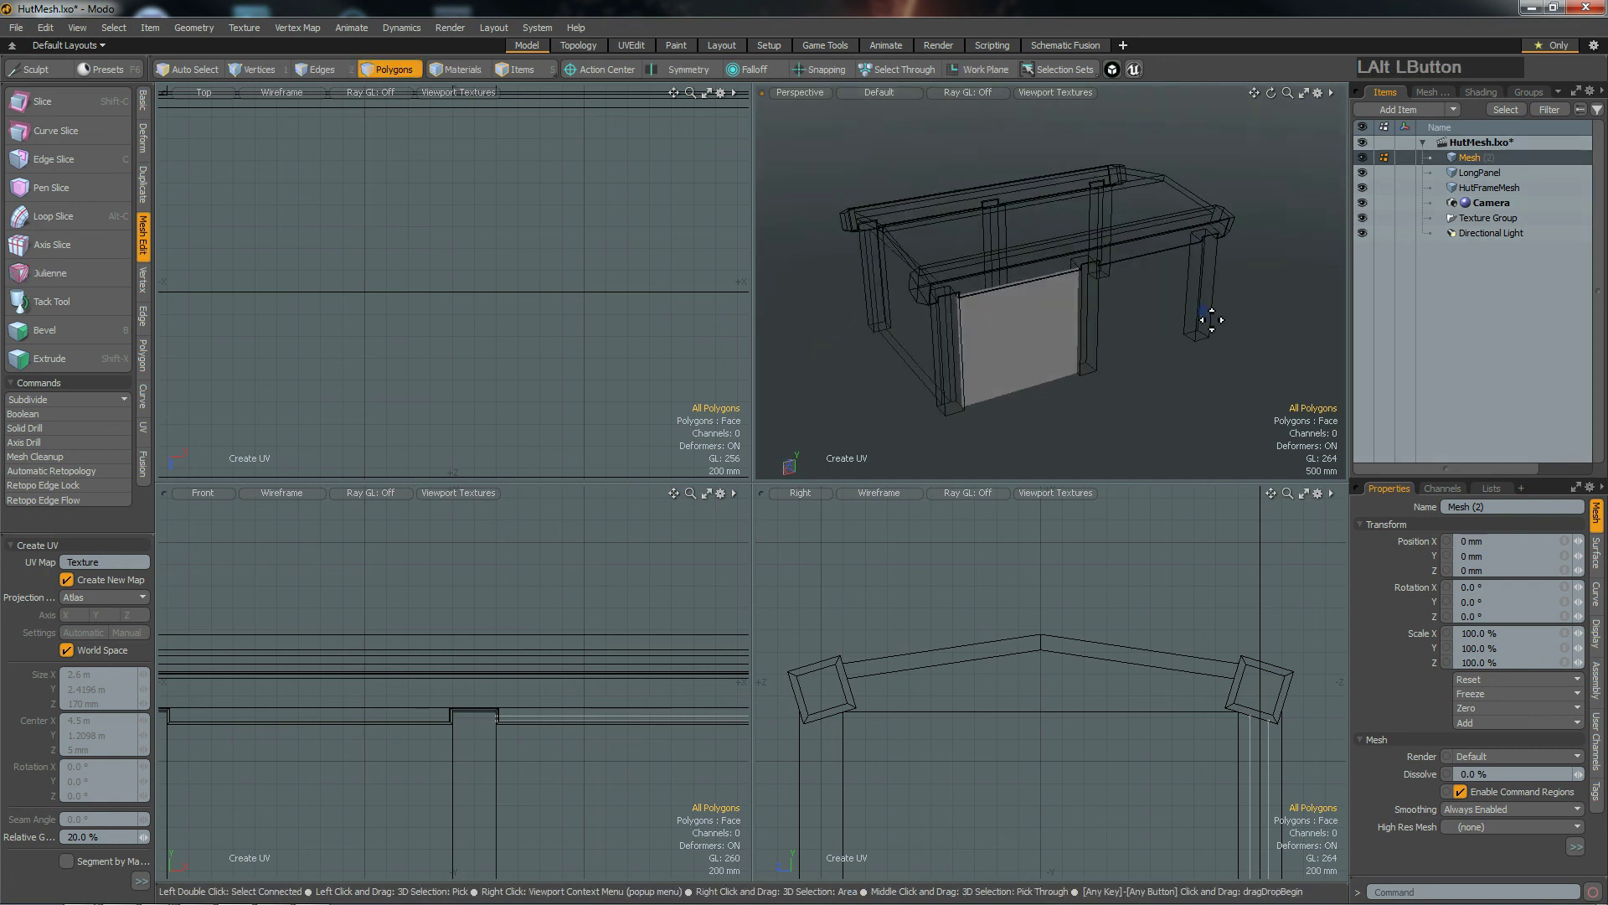
left_click(1492, 506)
type("ShortPanel")
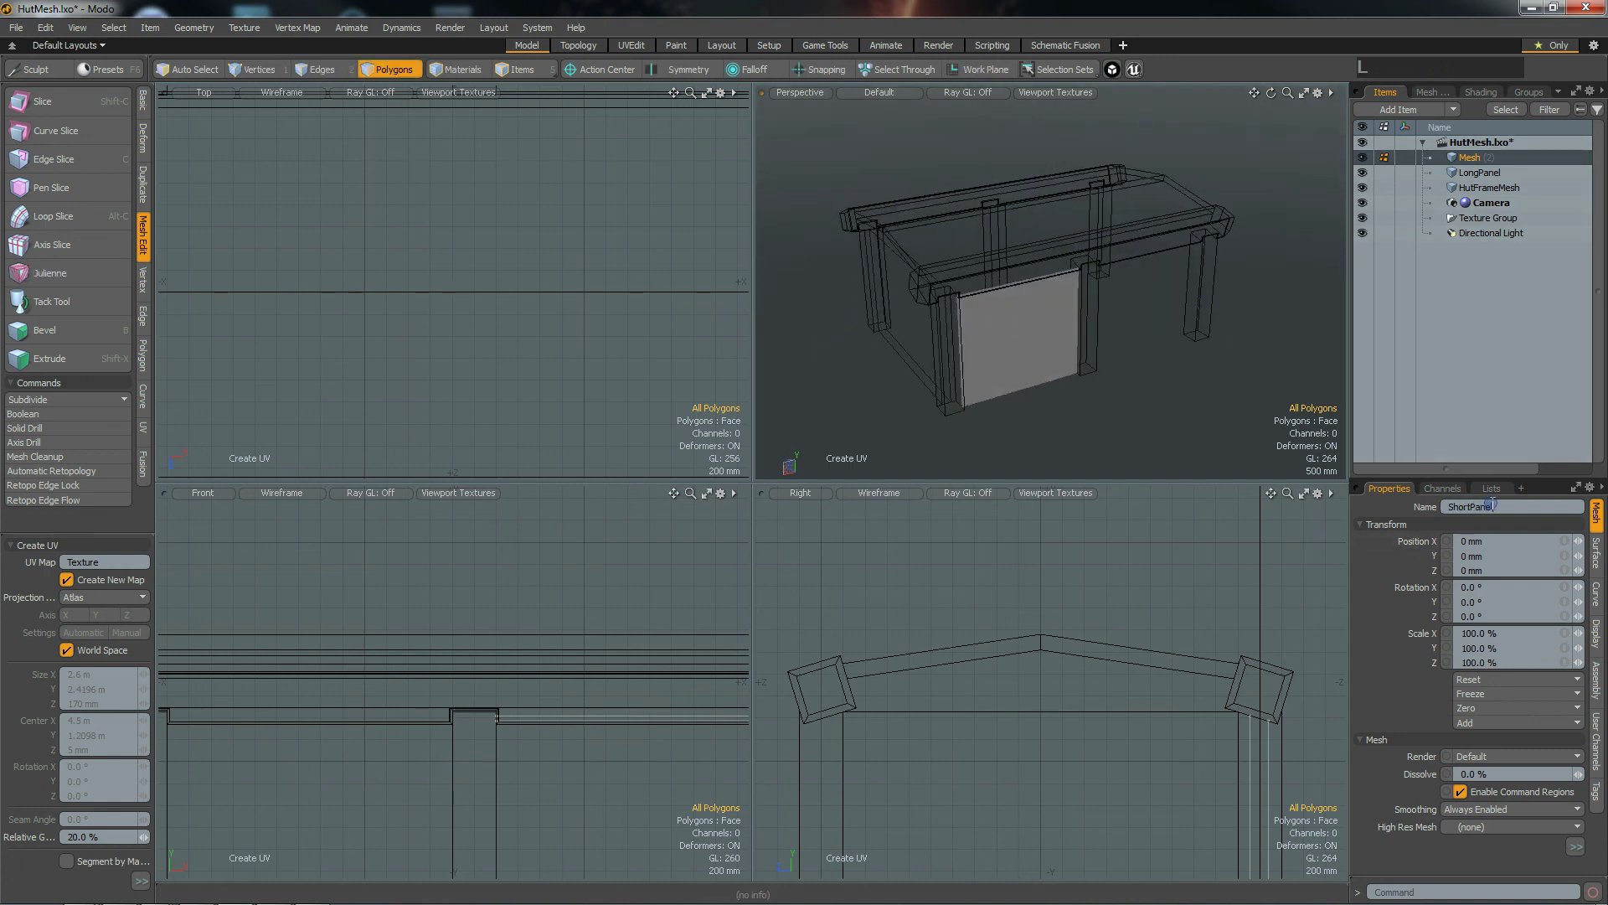
key("Return")
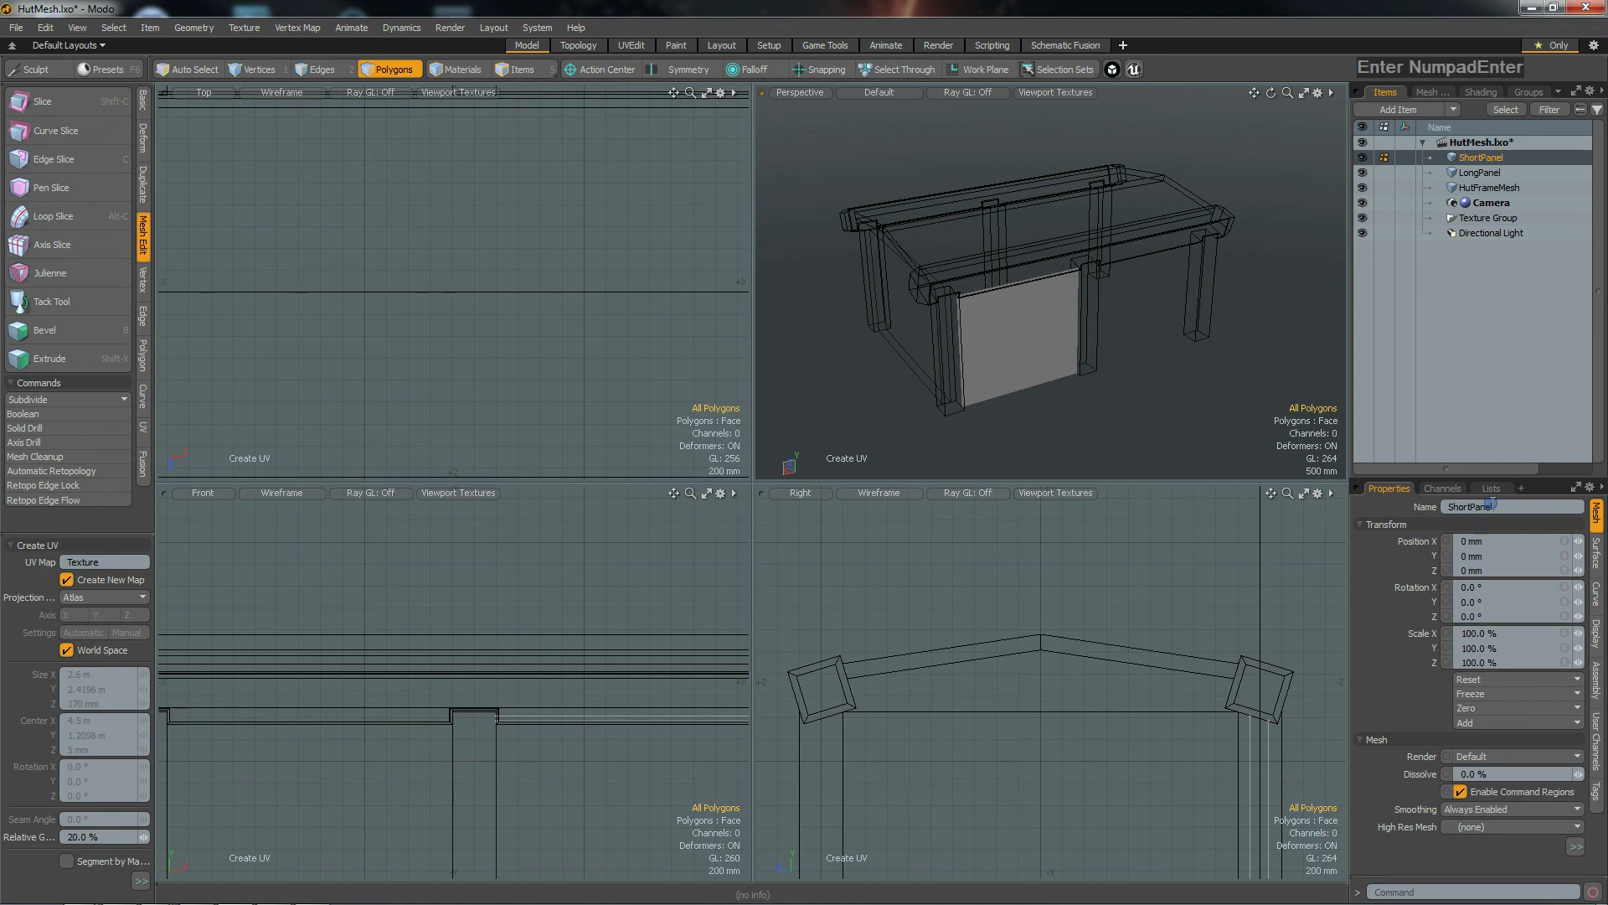
Step: Fit the building in the views and move the Camera above the three meshes in the item order
left_click_drag(963, 348, 1018, 350, "alt")
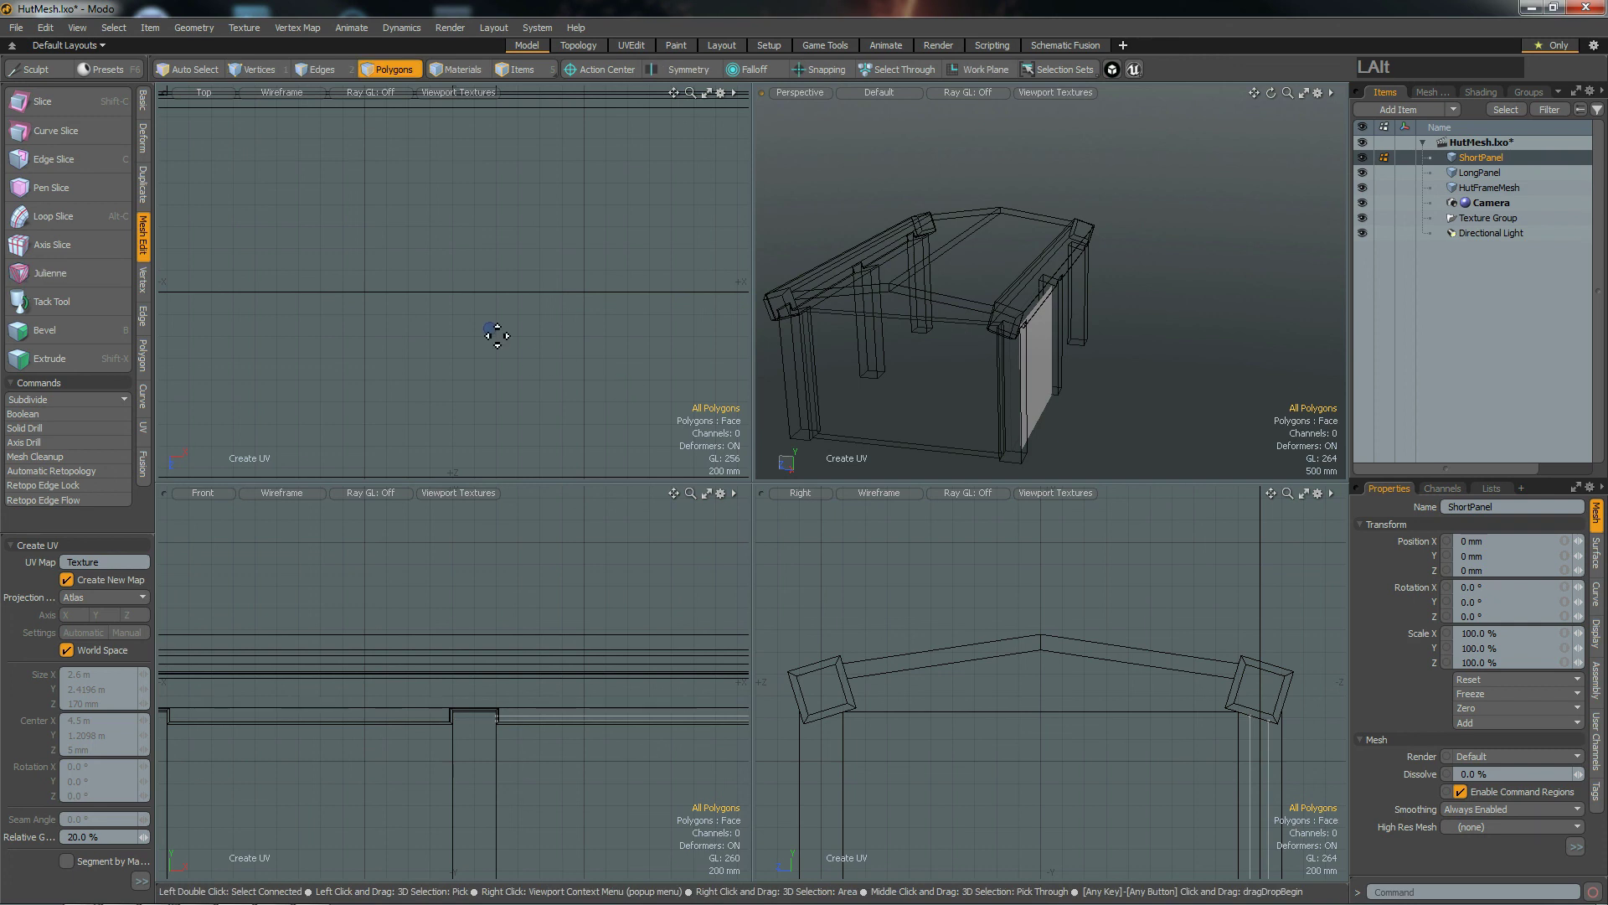
key("a")
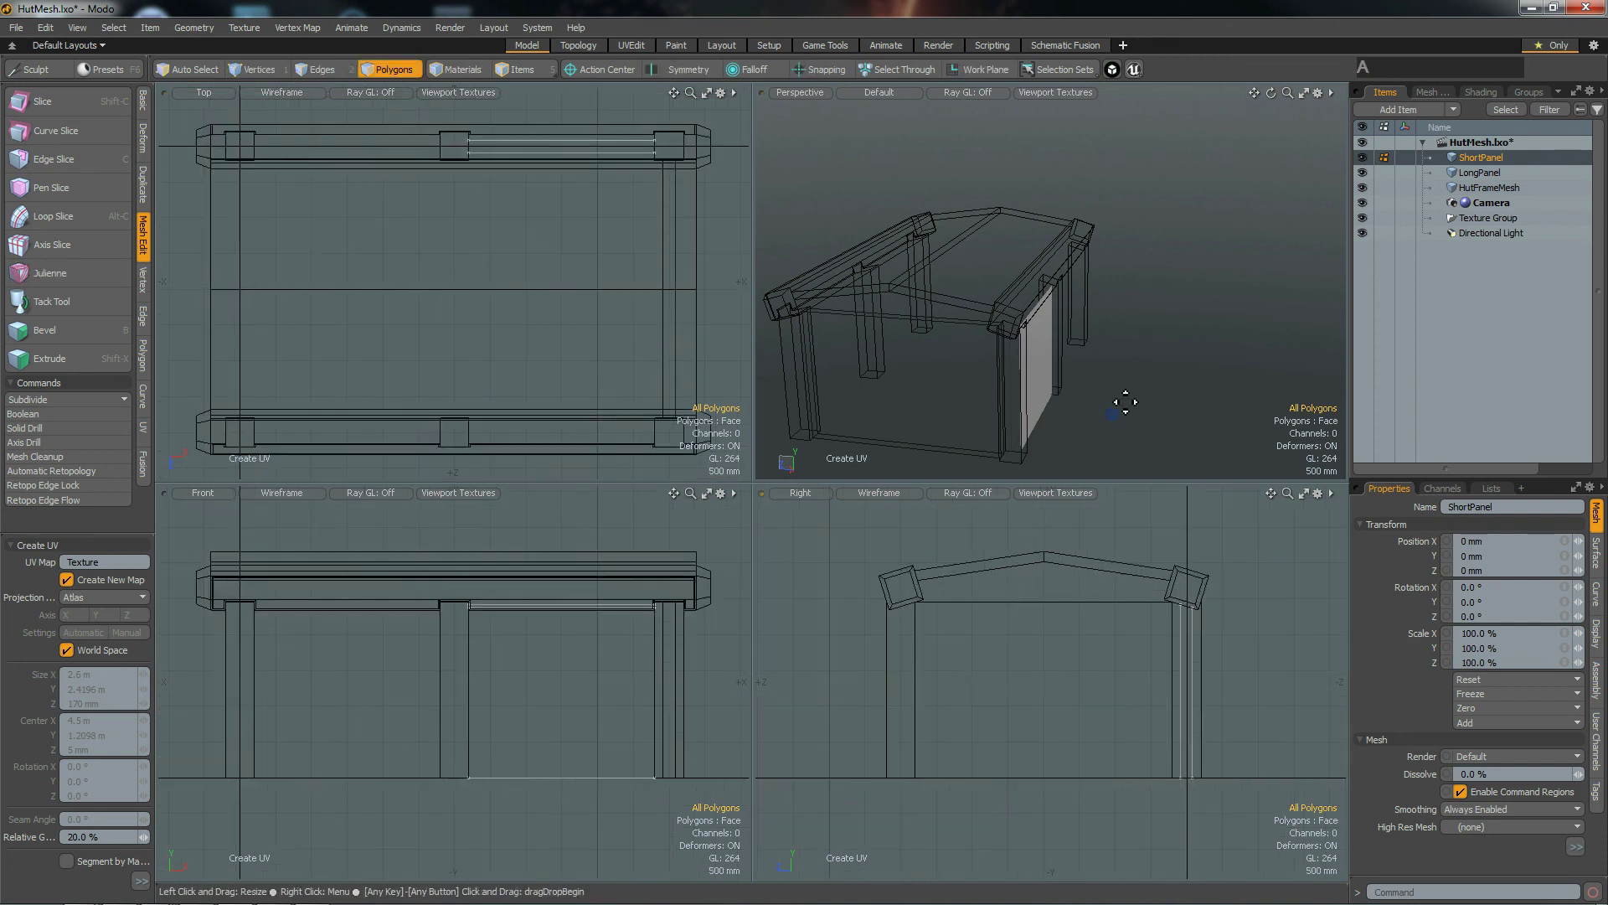
left_click(1492, 203, "alt")
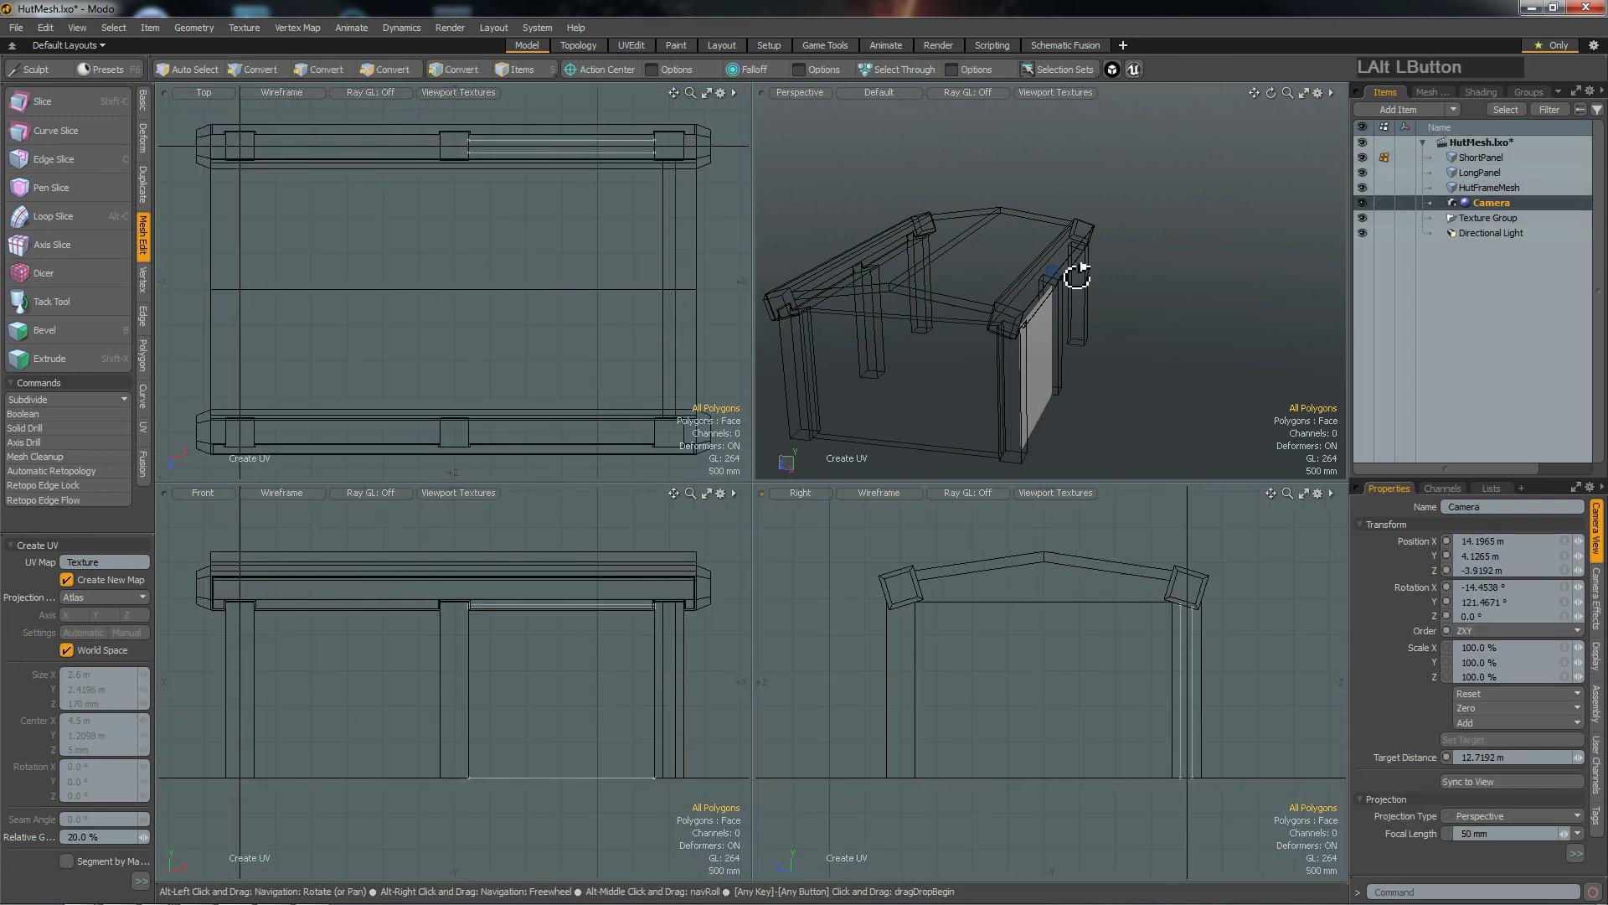
left_click_drag(1485, 207, 1483, 155)
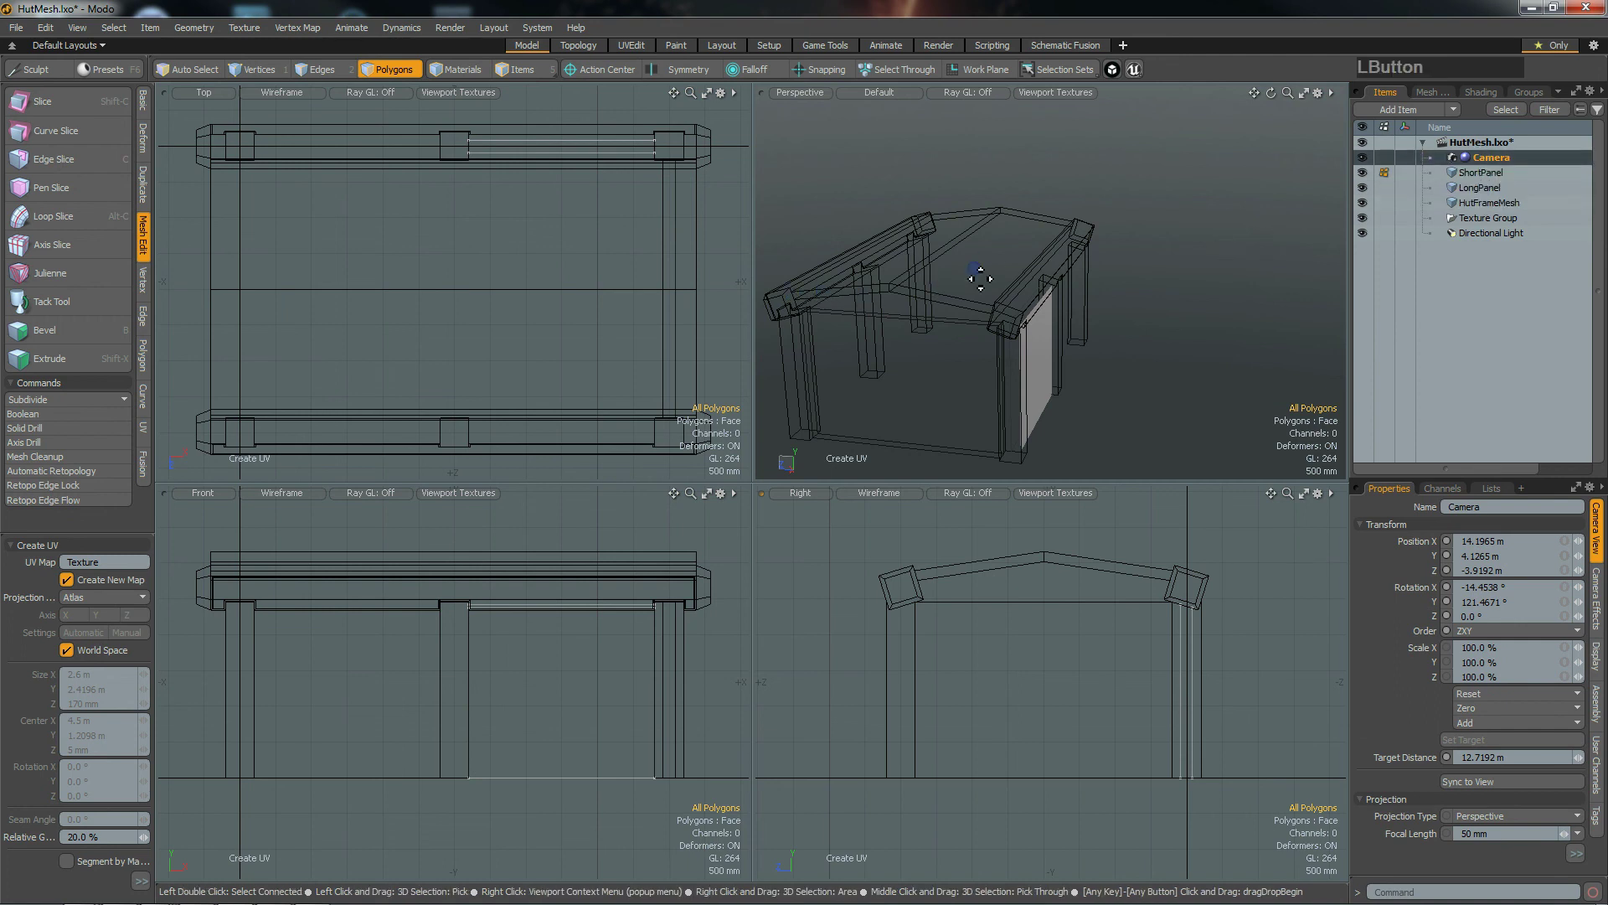
left_click_drag(1113, 371, 818, 330, "alt")
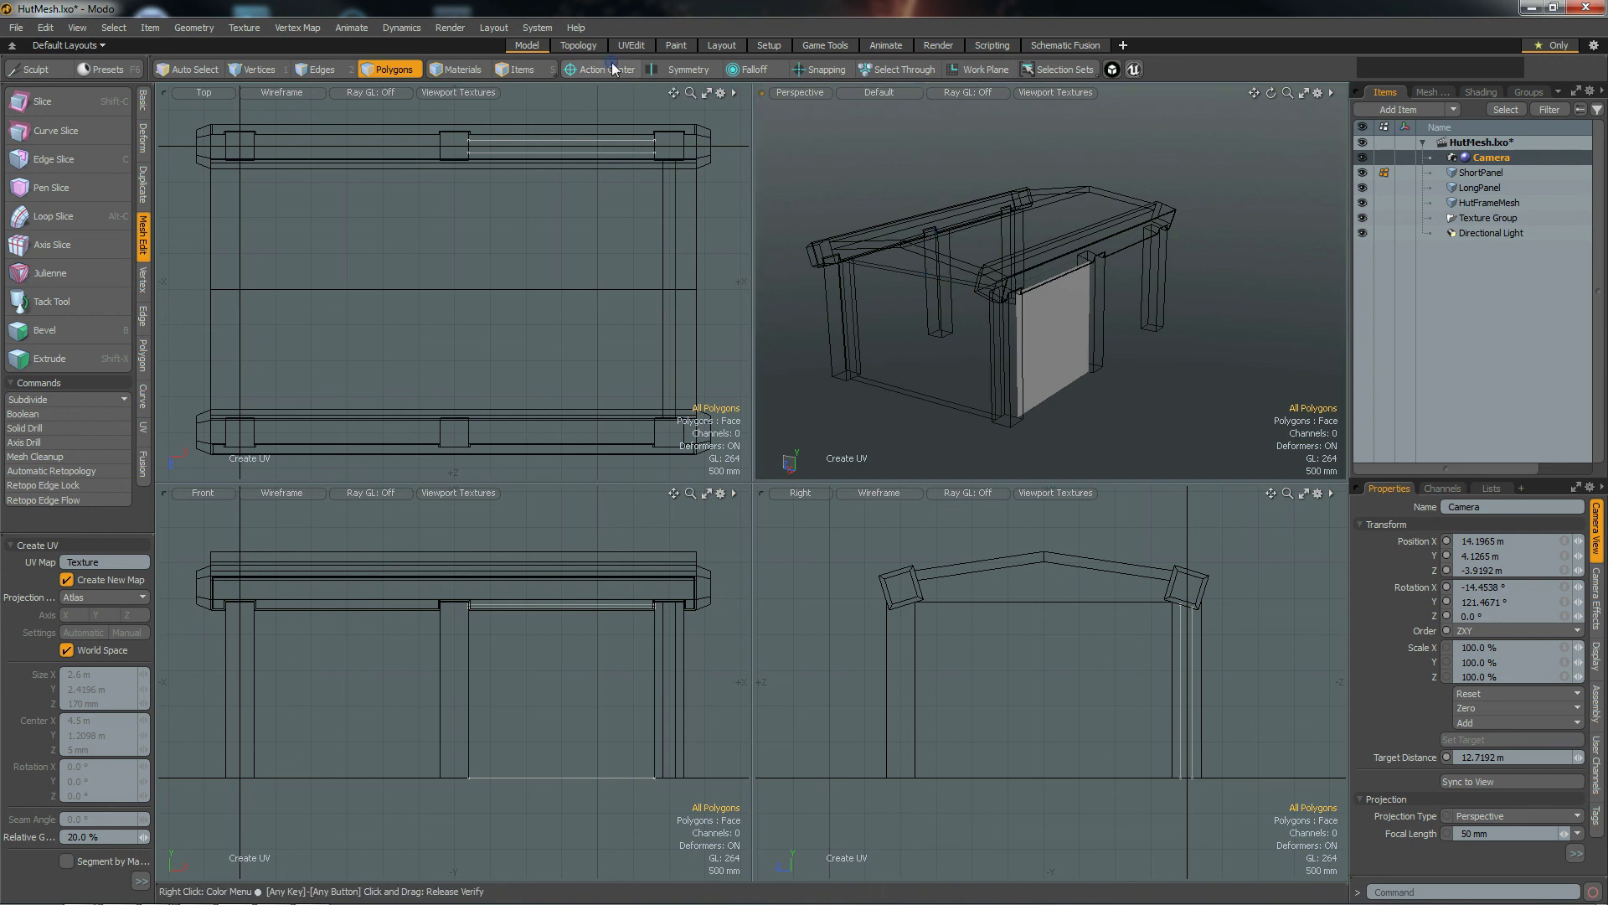
Step: Select ShortPanel, LongPanel and HutFrameMesh together to display the whole building
left_click(1481, 174)
left_click(1484, 205, "shift")
left_click_drag(1131, 305, 1033, 334, "alt")
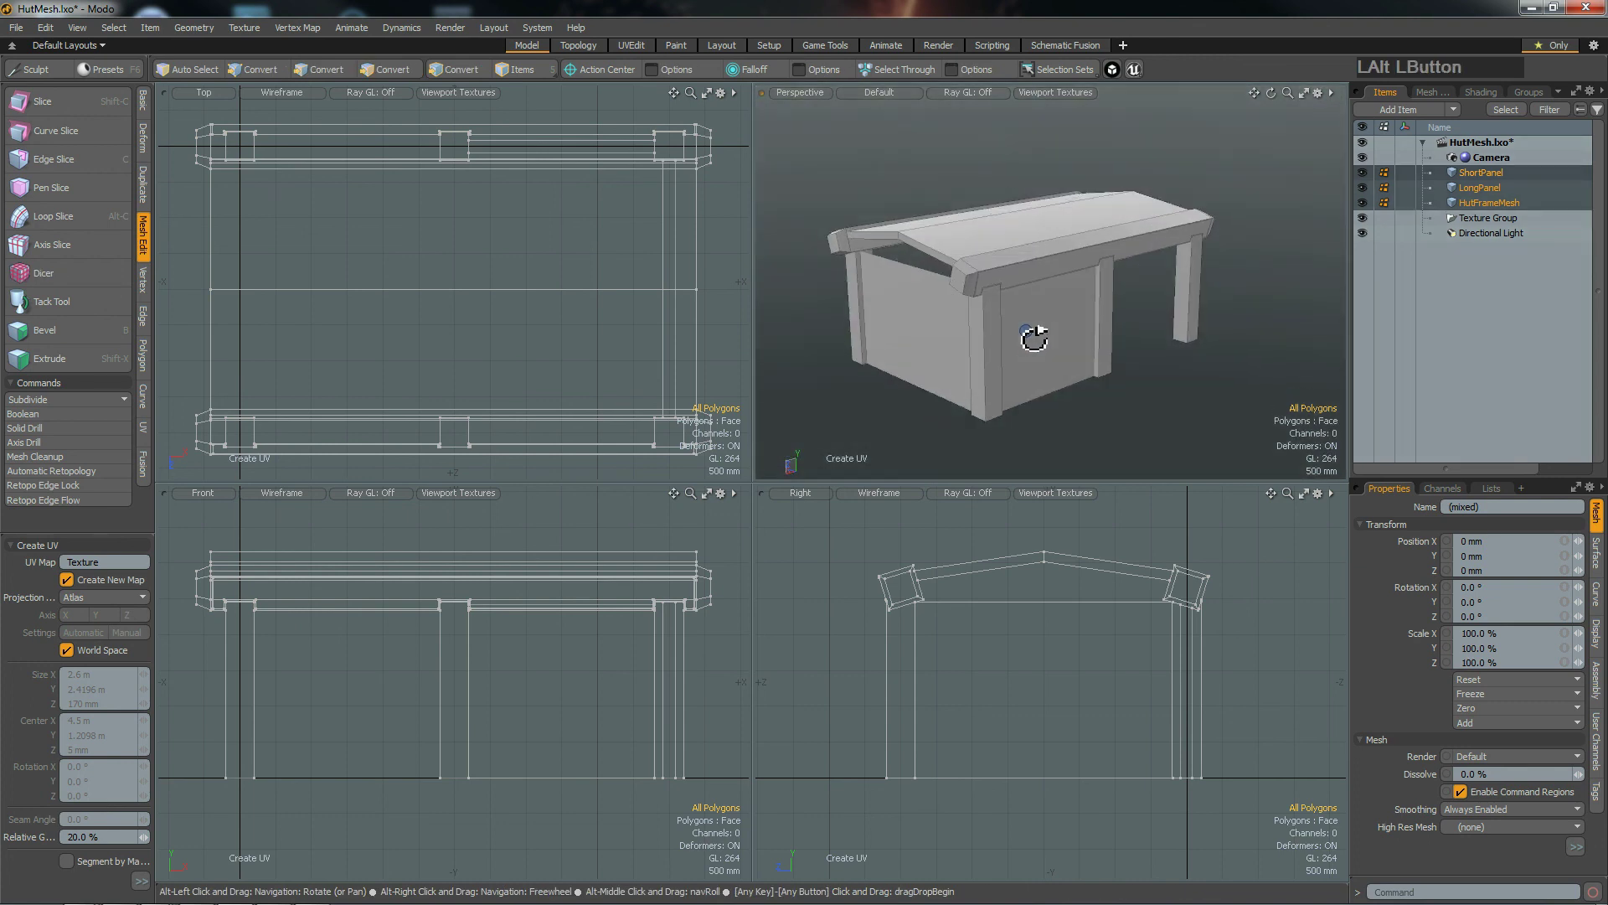
Step: Rename the frame mesh as HutFrame
left_click(1486, 201)
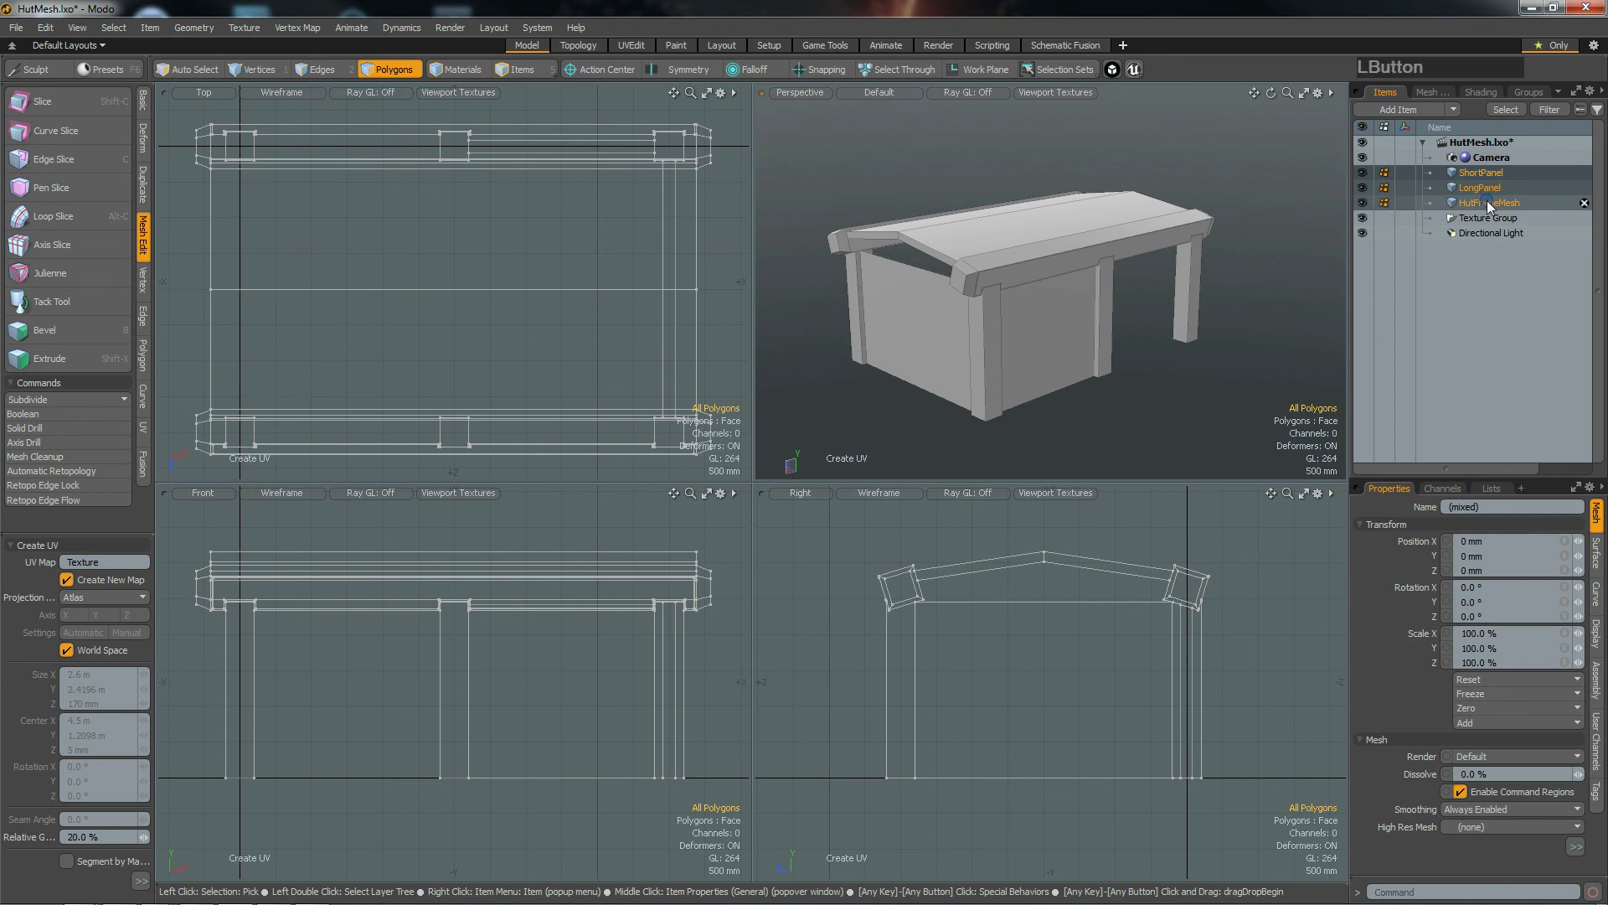
left_click(1520, 505)
key("BackSpace")
key("BackSpace")
key("BackSpace")
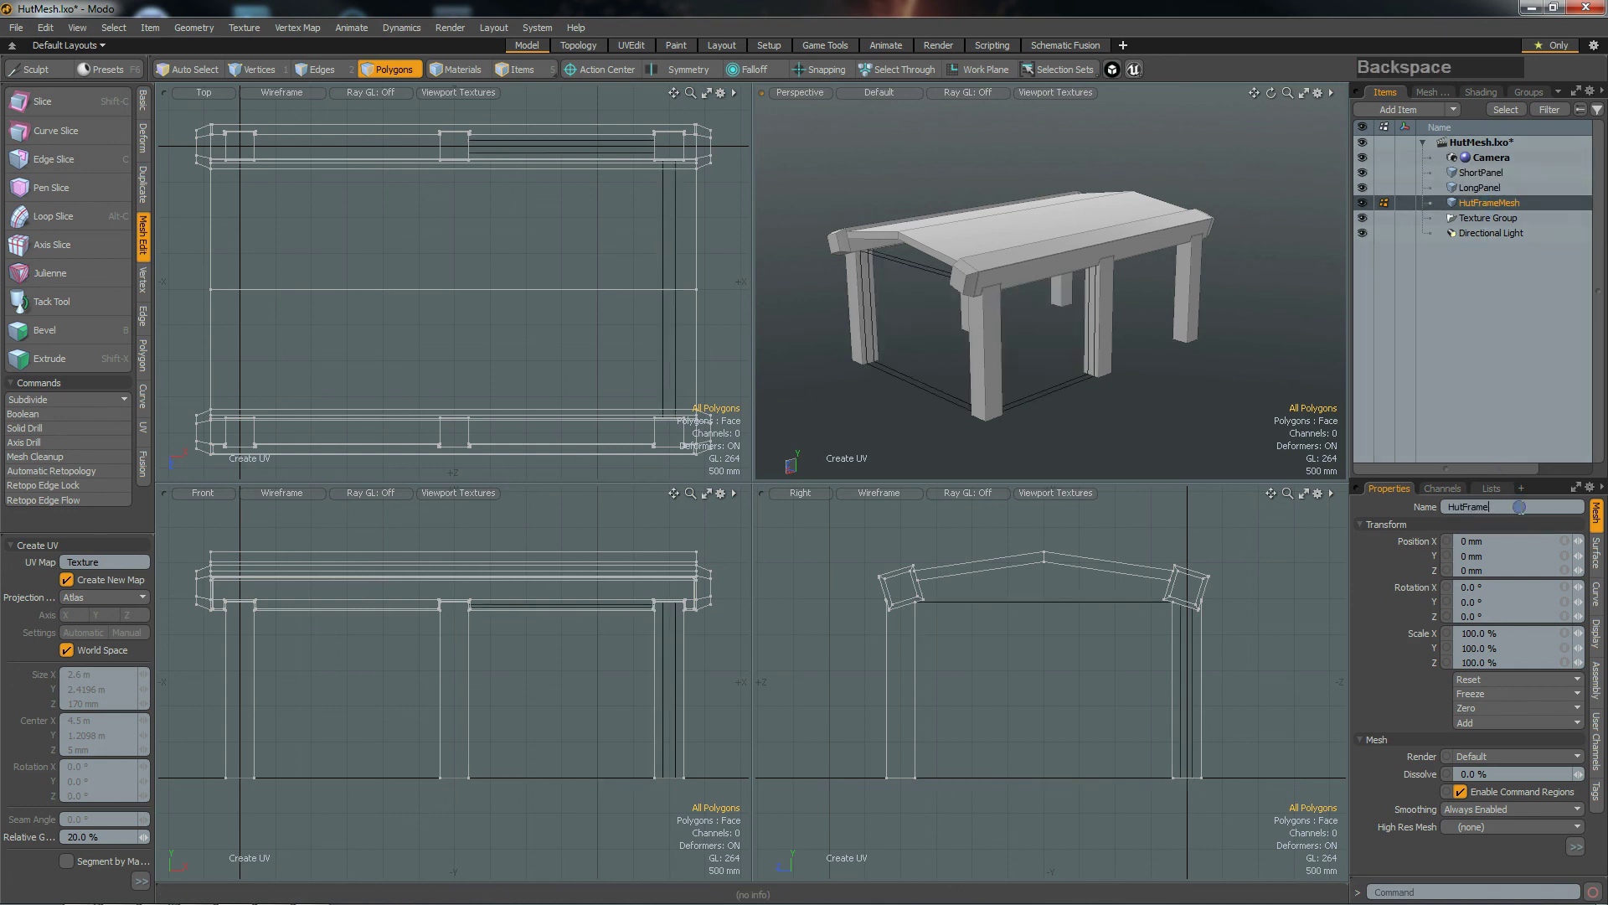
key("KP_Enter")
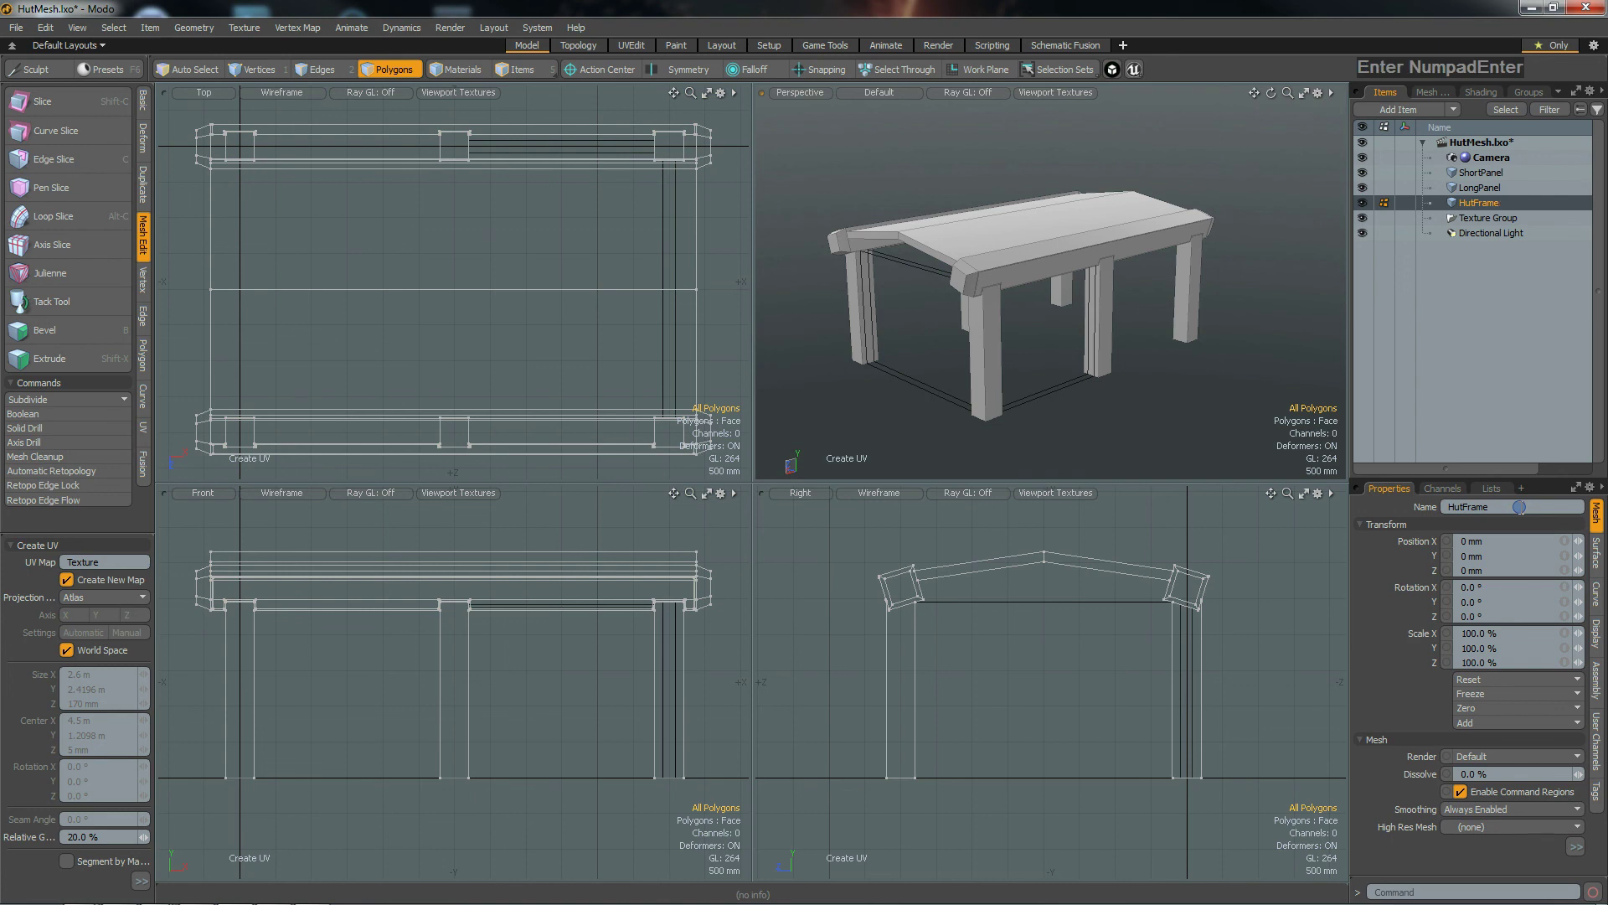
Step: Export the selected ShortPanel, LongPanel and HutFrame meshes in Autodesk FBX 2015 format with Separate Files enabled
left_click(1488, 175, "shift")
right_click(1488, 174)
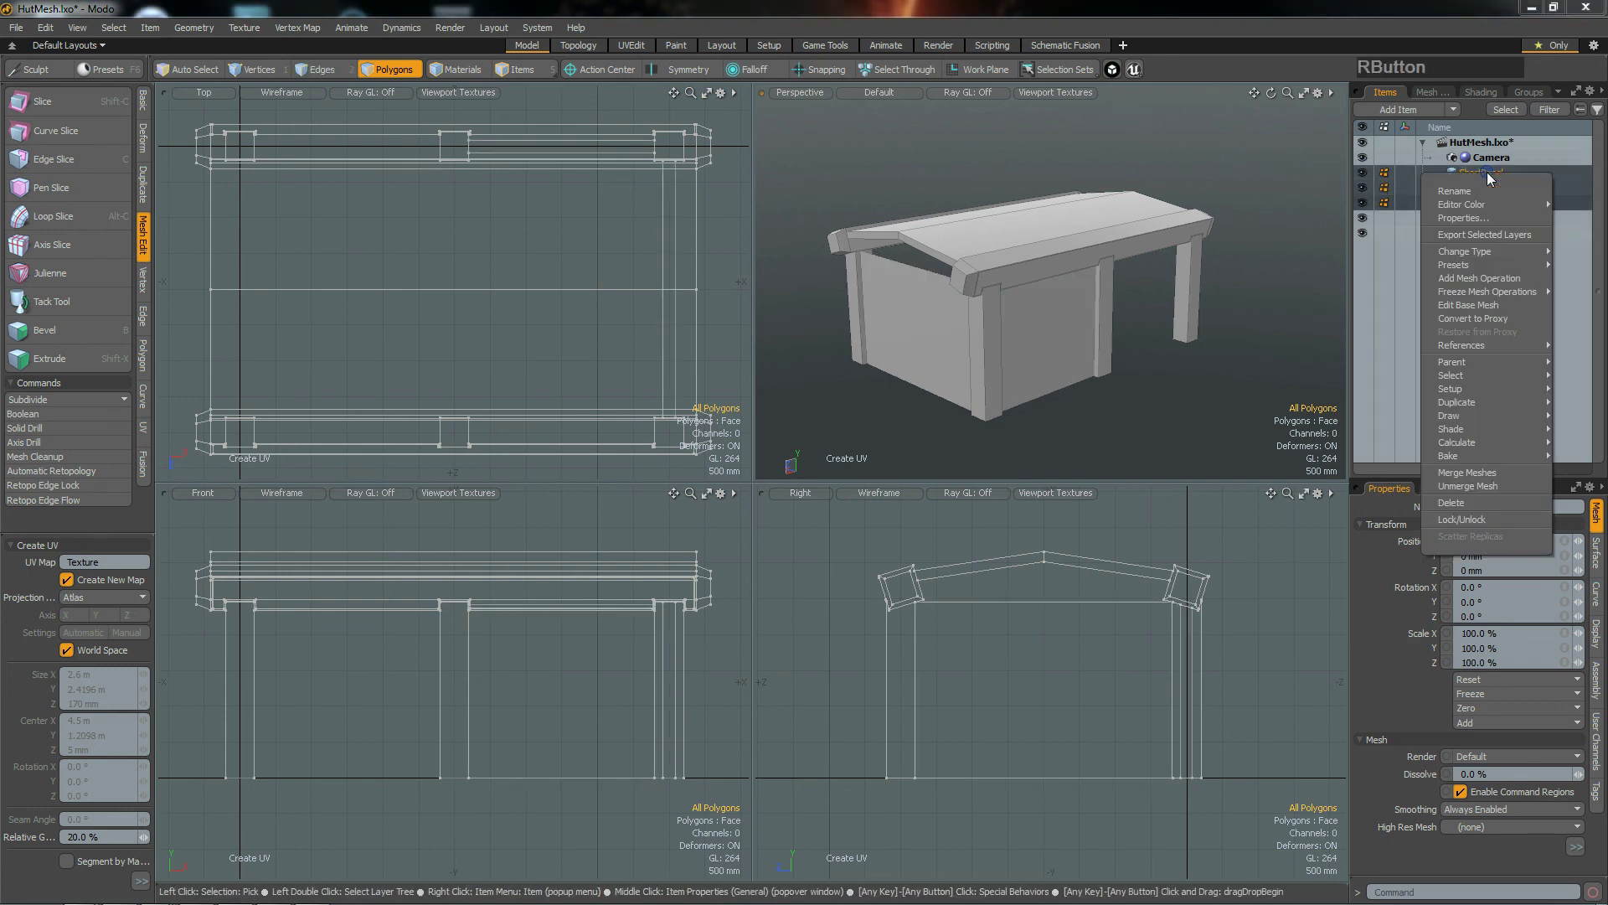
left_click(1479, 235)
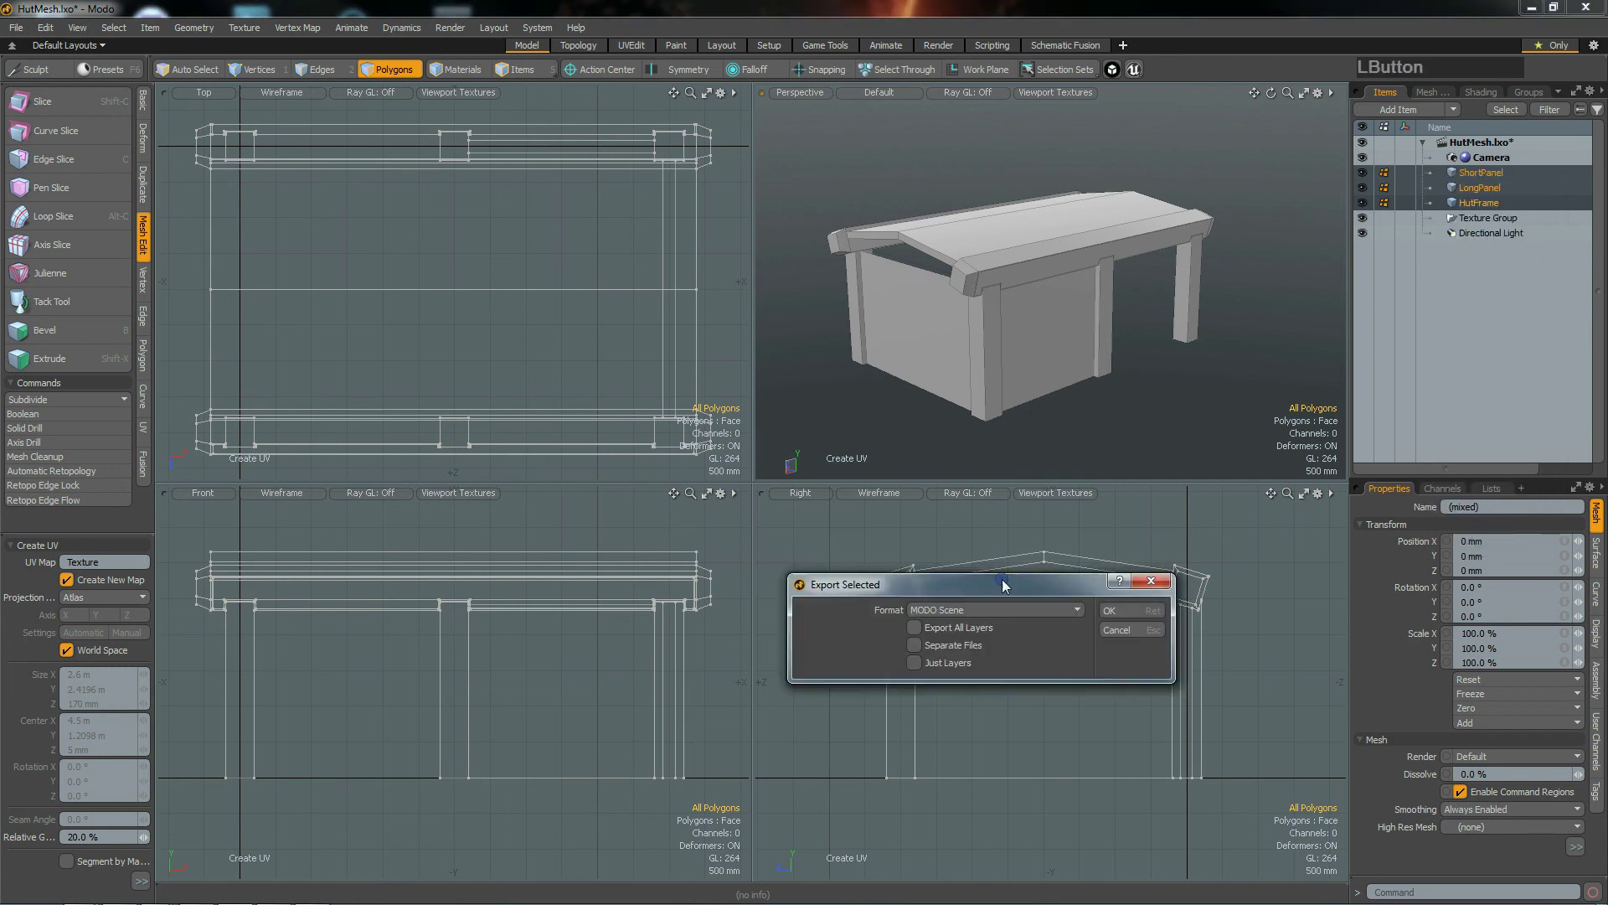
left_click(940, 608)
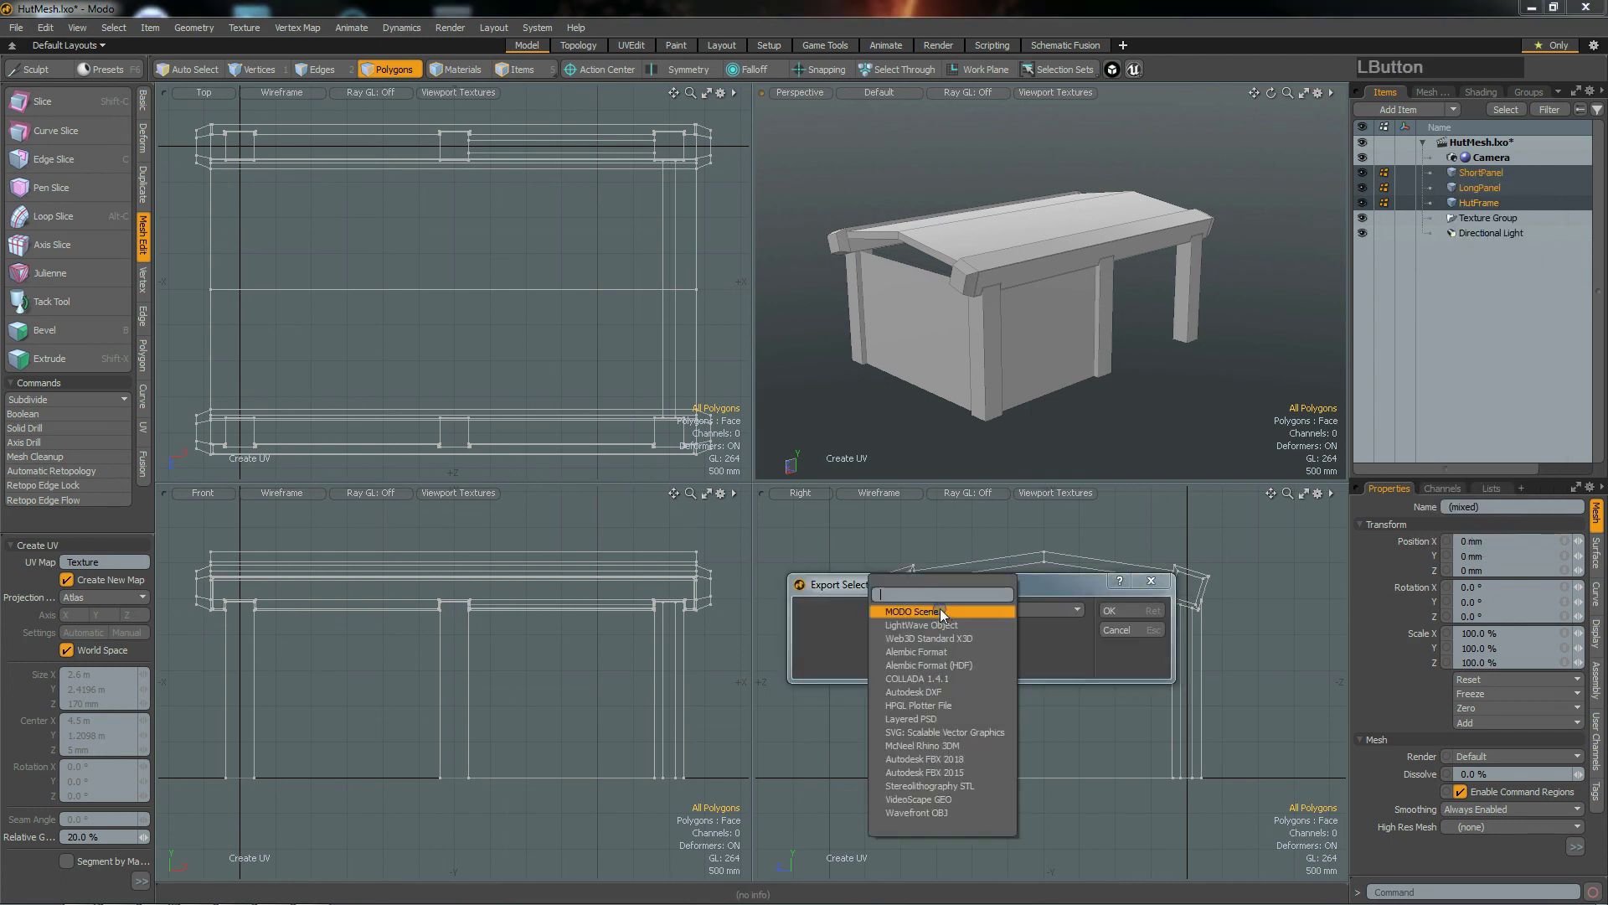
left_click(952, 774)
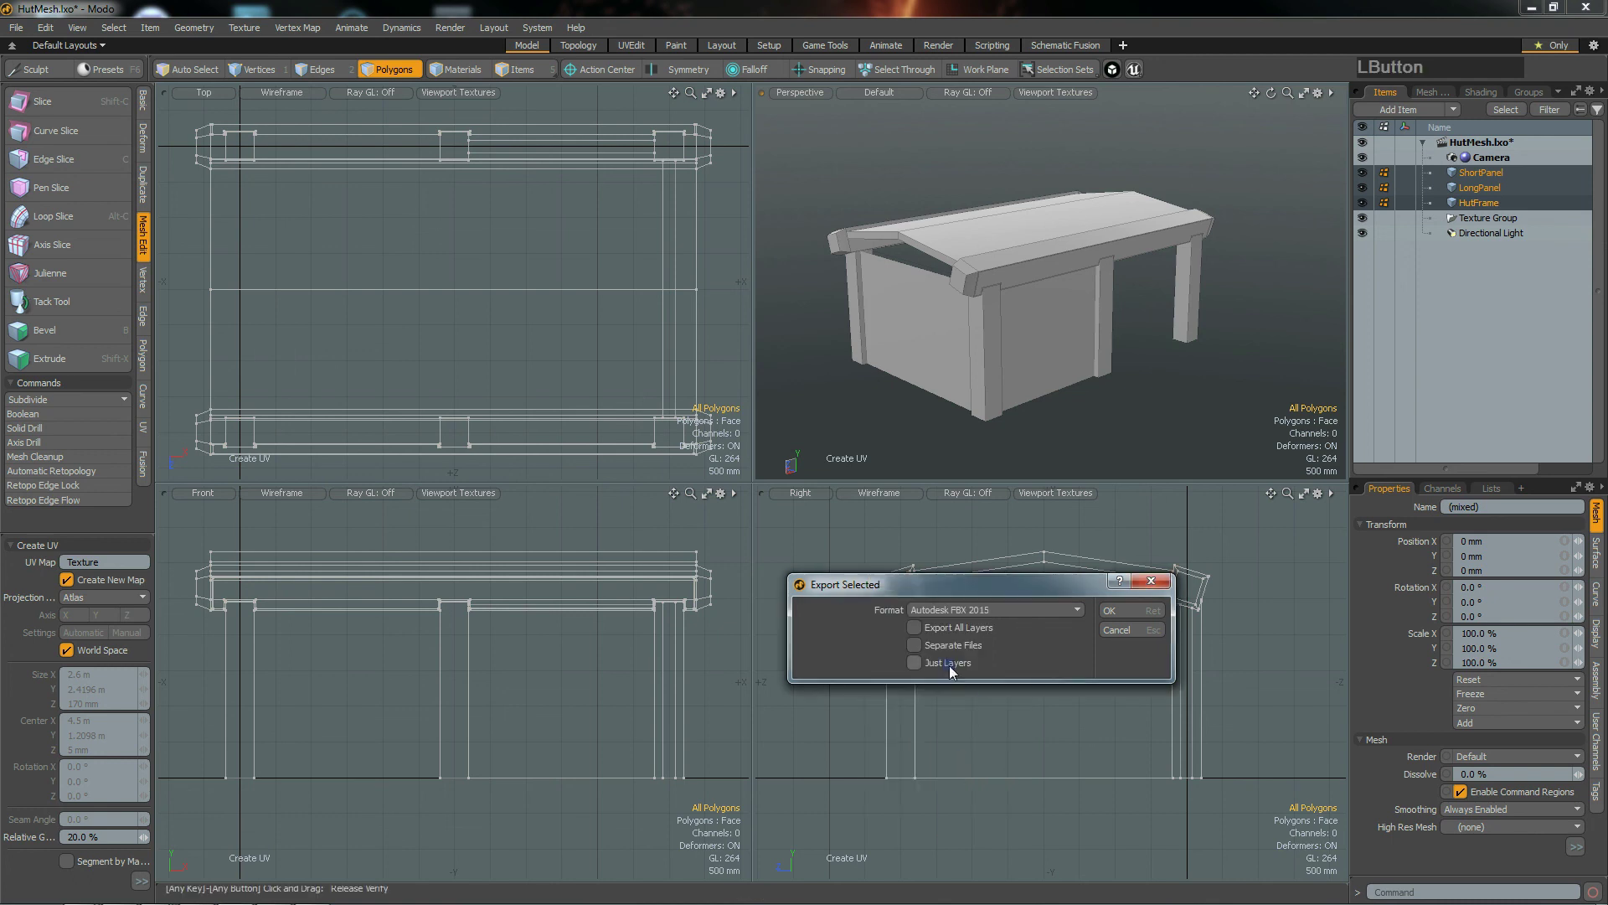
left_click(914, 644)
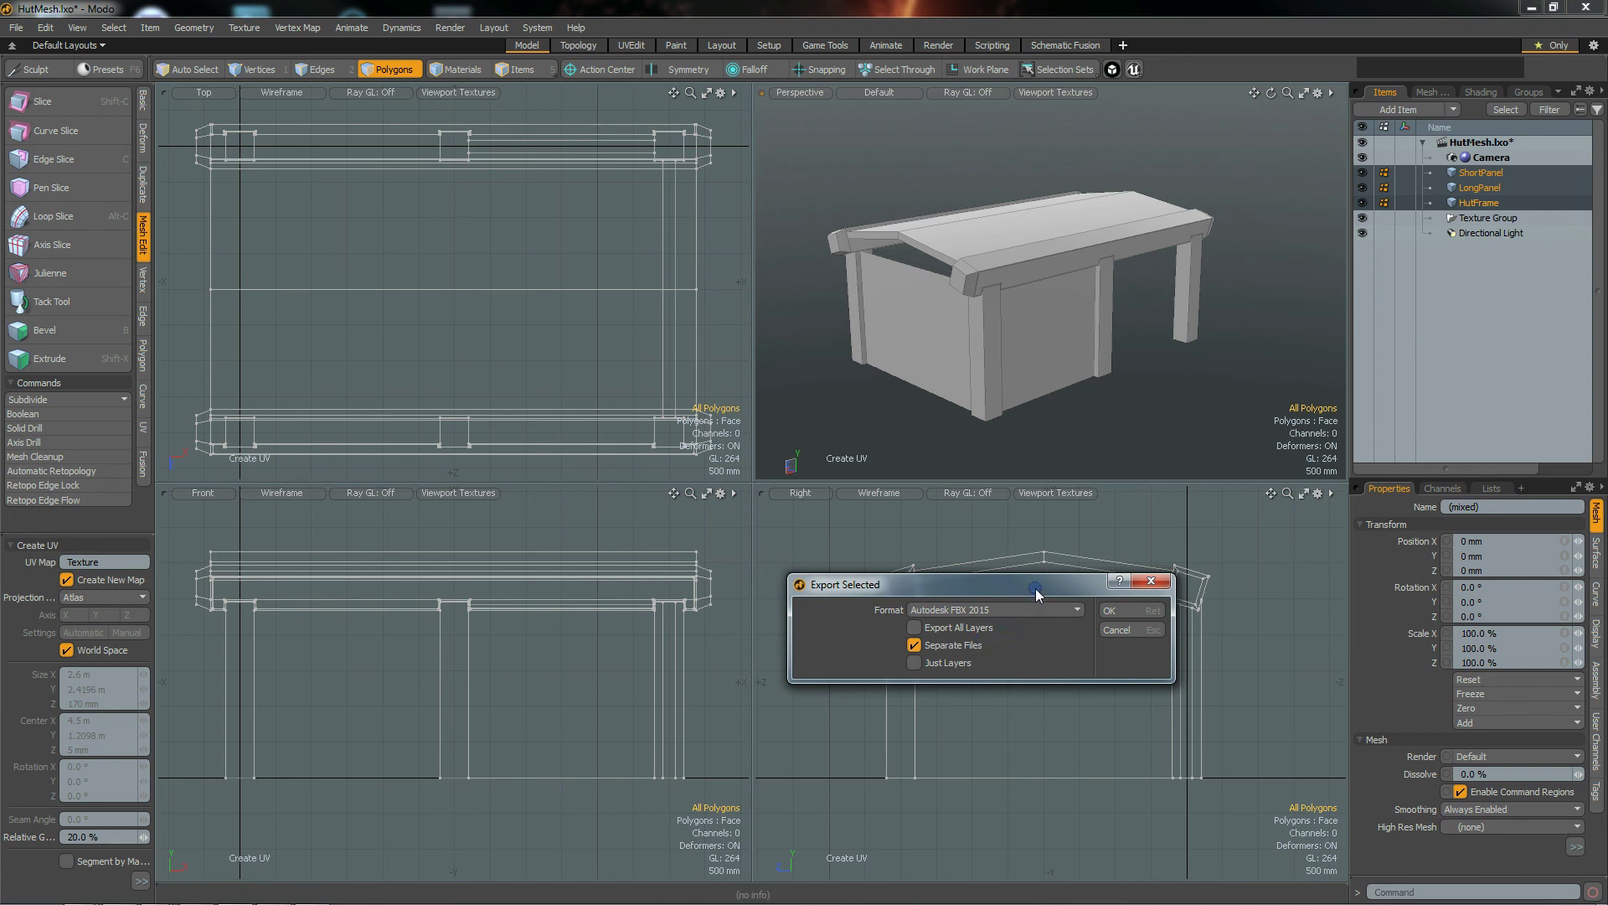
left_click_drag(1036, 588, 1037, 579)
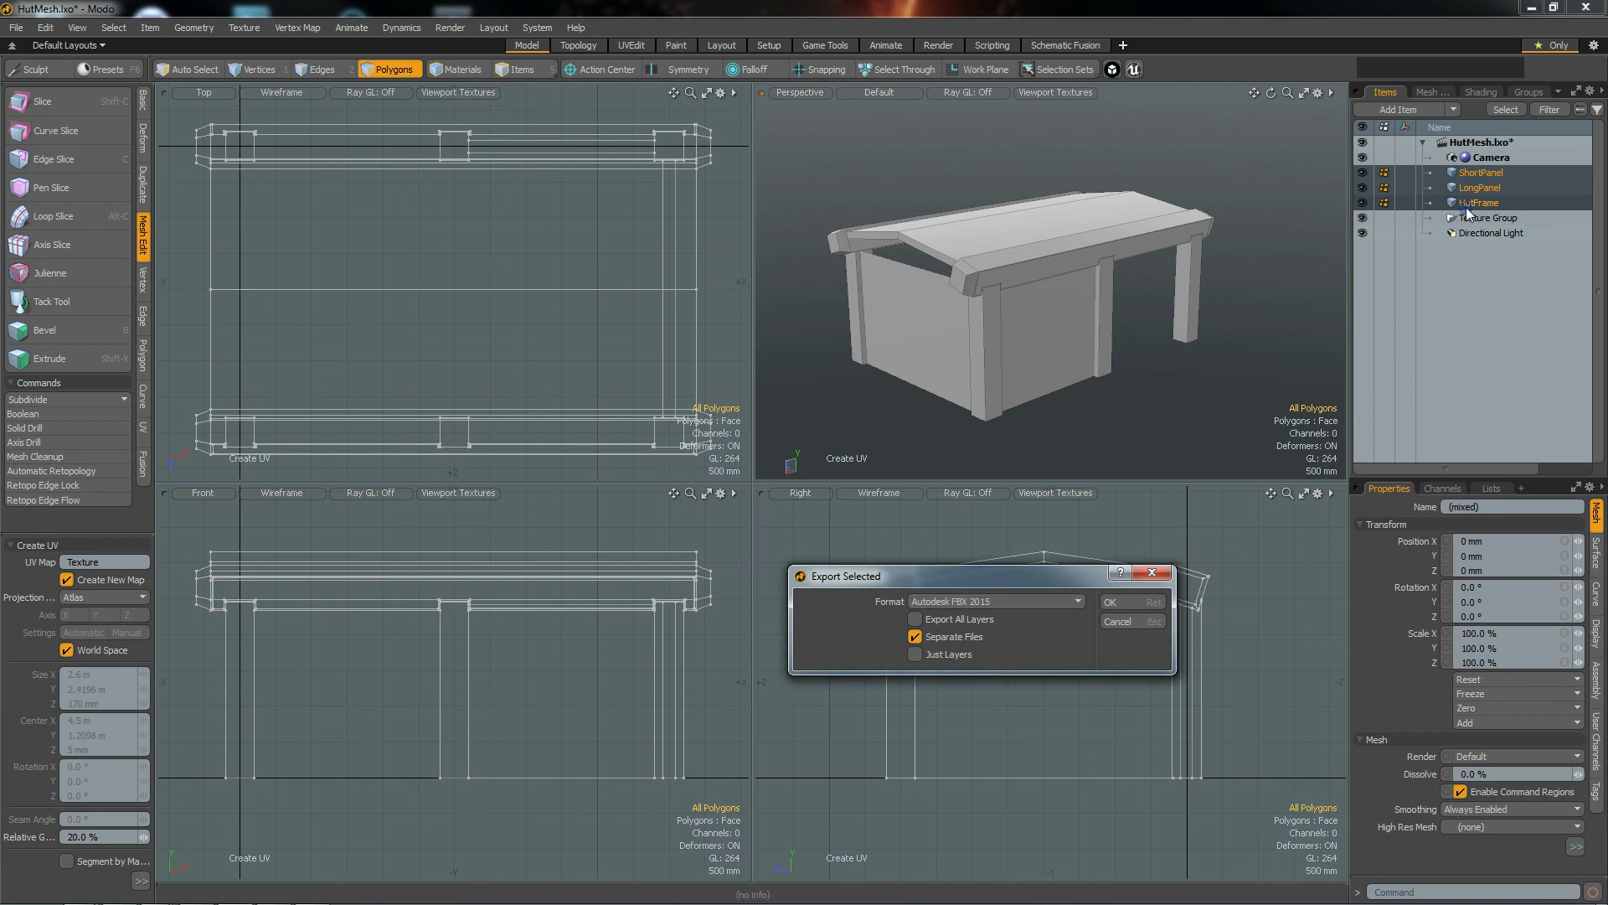
left_click(1416, 290)
left_click(1128, 601)
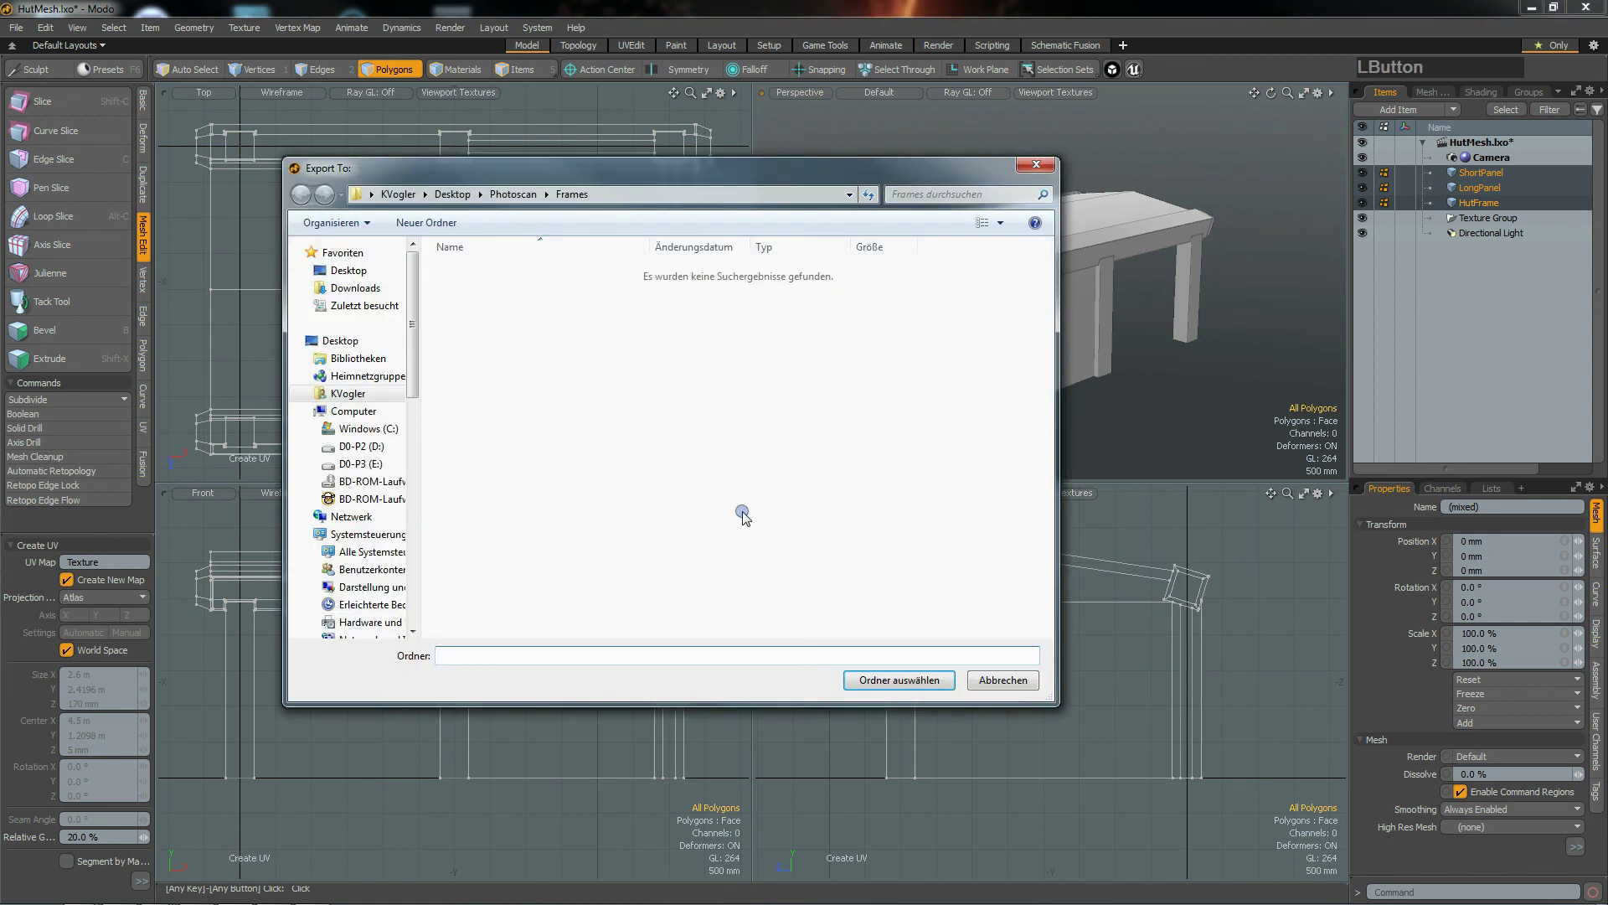
Step: Choose the Meshes folder in D:\UE4Assets\Survive as the export destination and write the files there
left_click(373, 445)
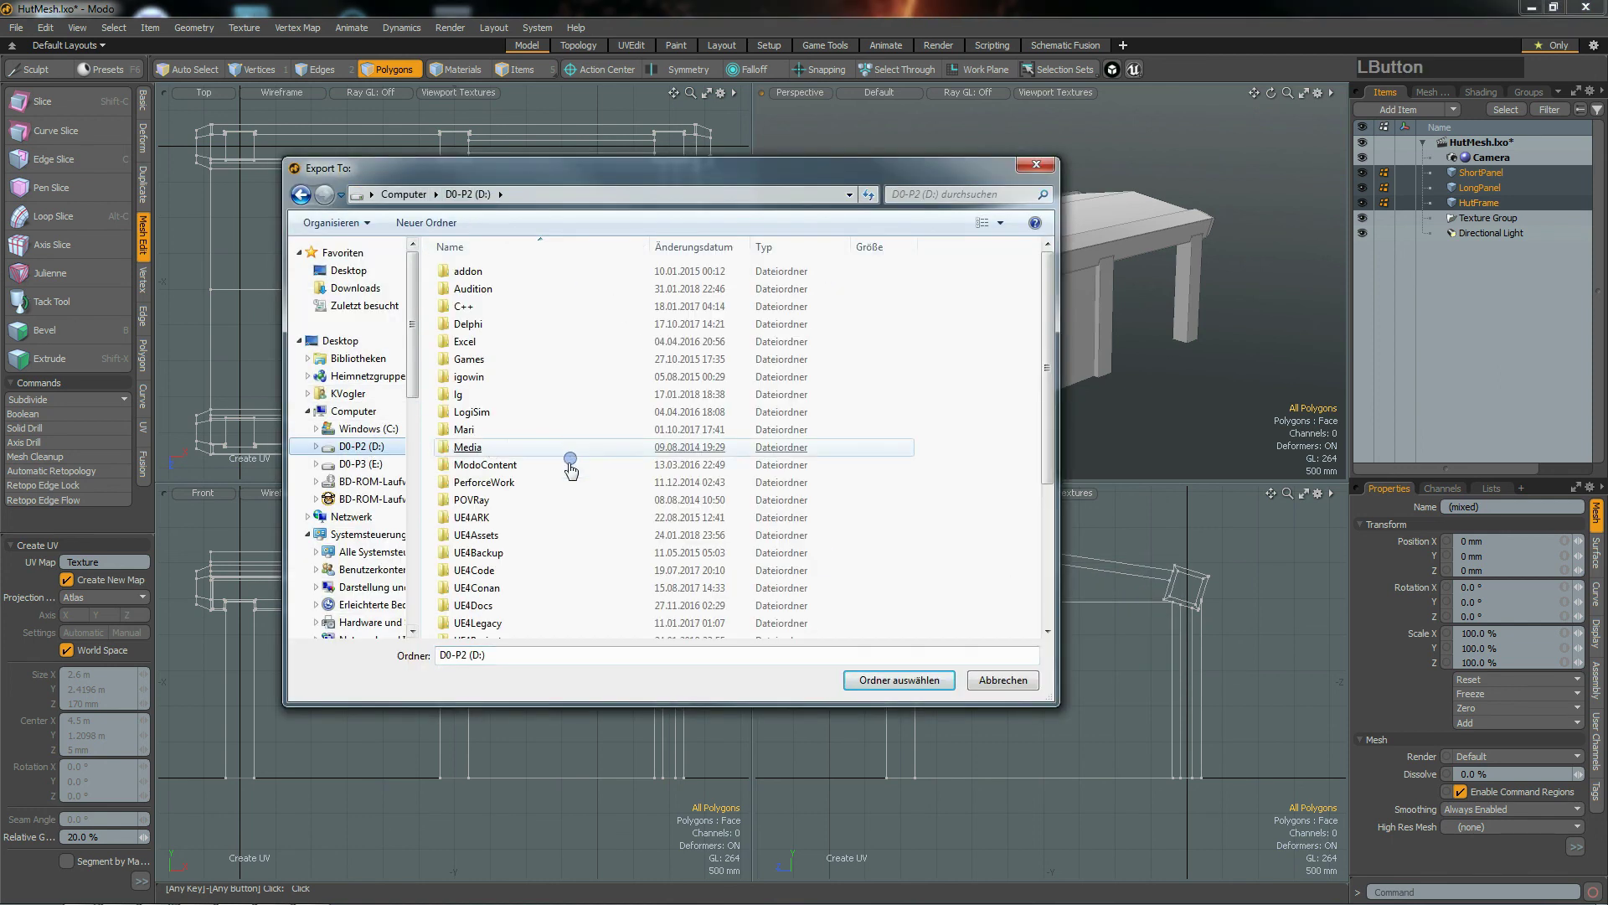
left_click(532, 590)
left_click_drag(1045, 362, 1045, 493)
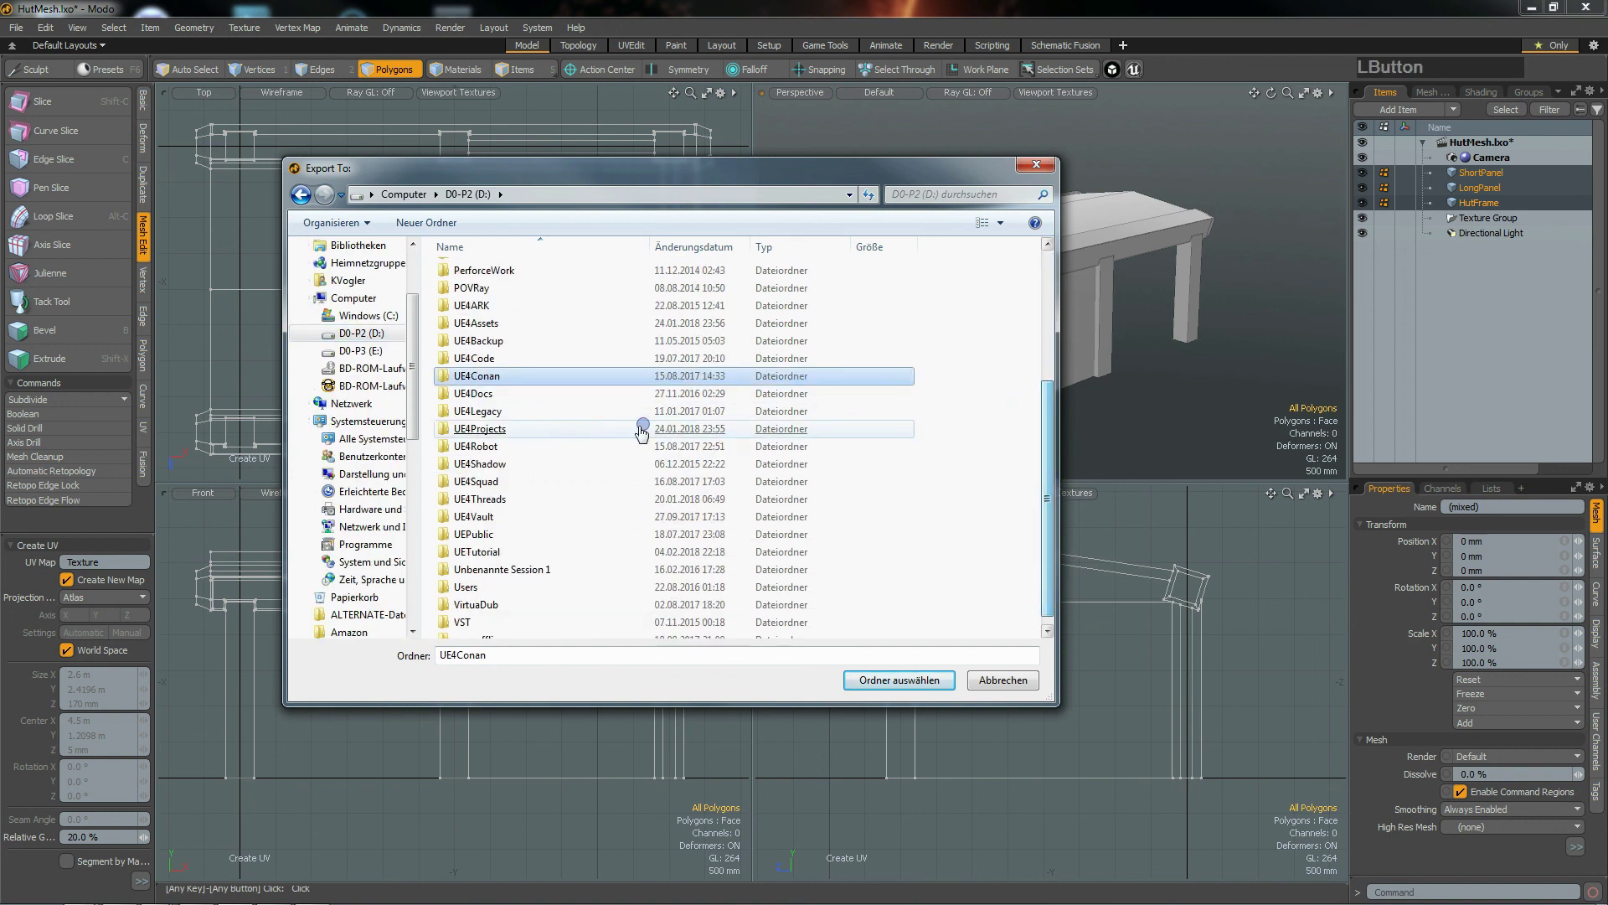
double_click(477, 323)
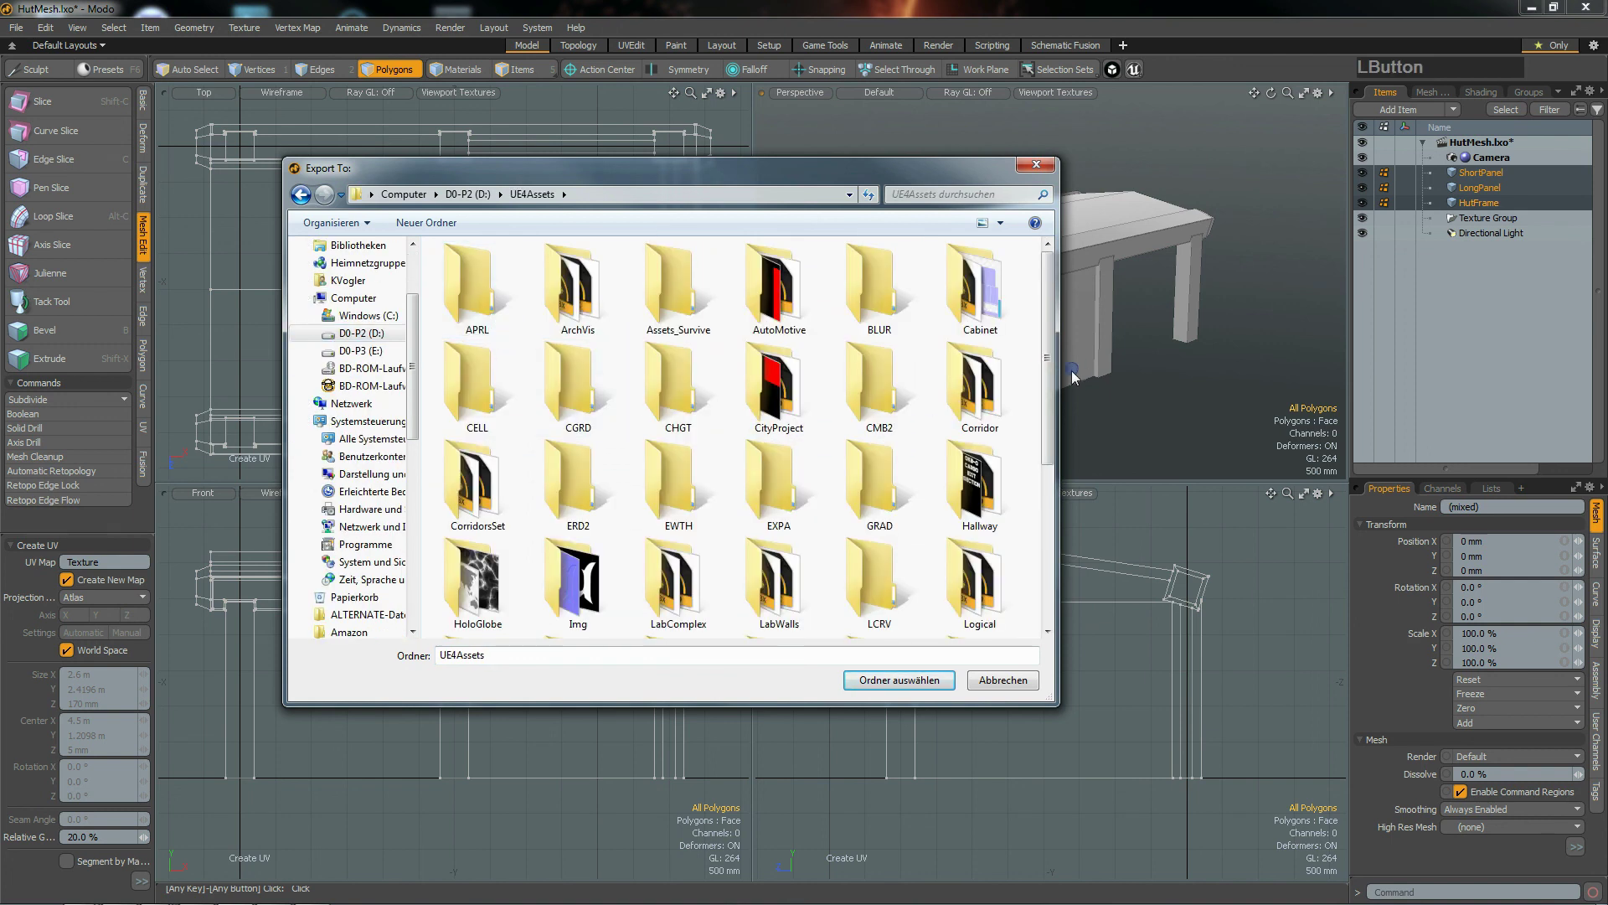
left_click_drag(1048, 400, 962, 600)
double_click(582, 586)
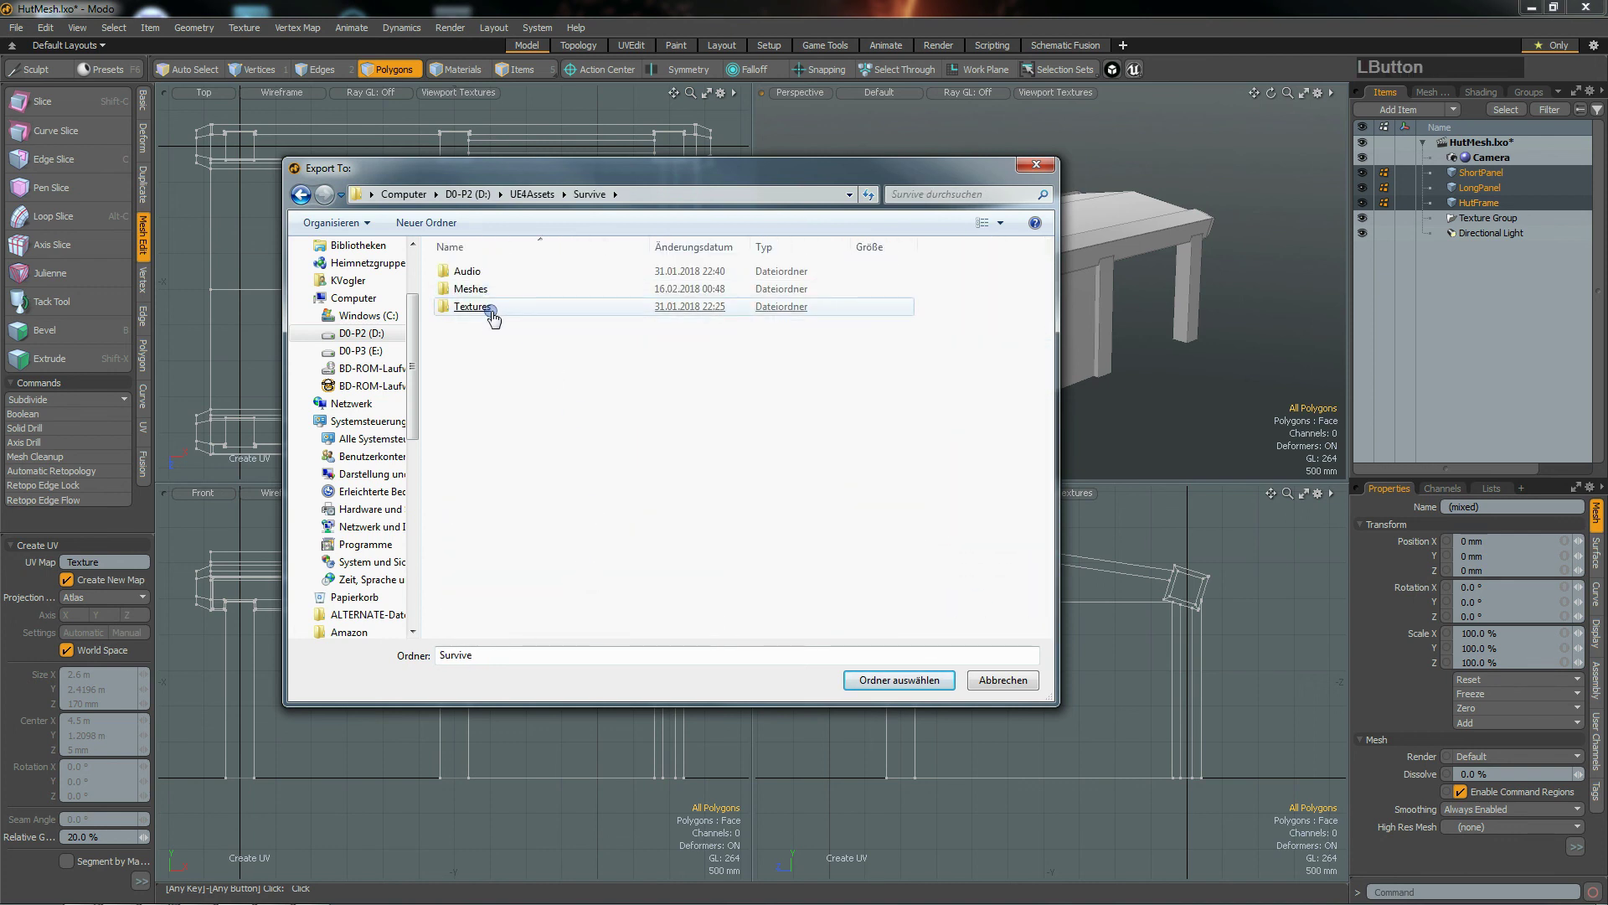
double_click(474, 291)
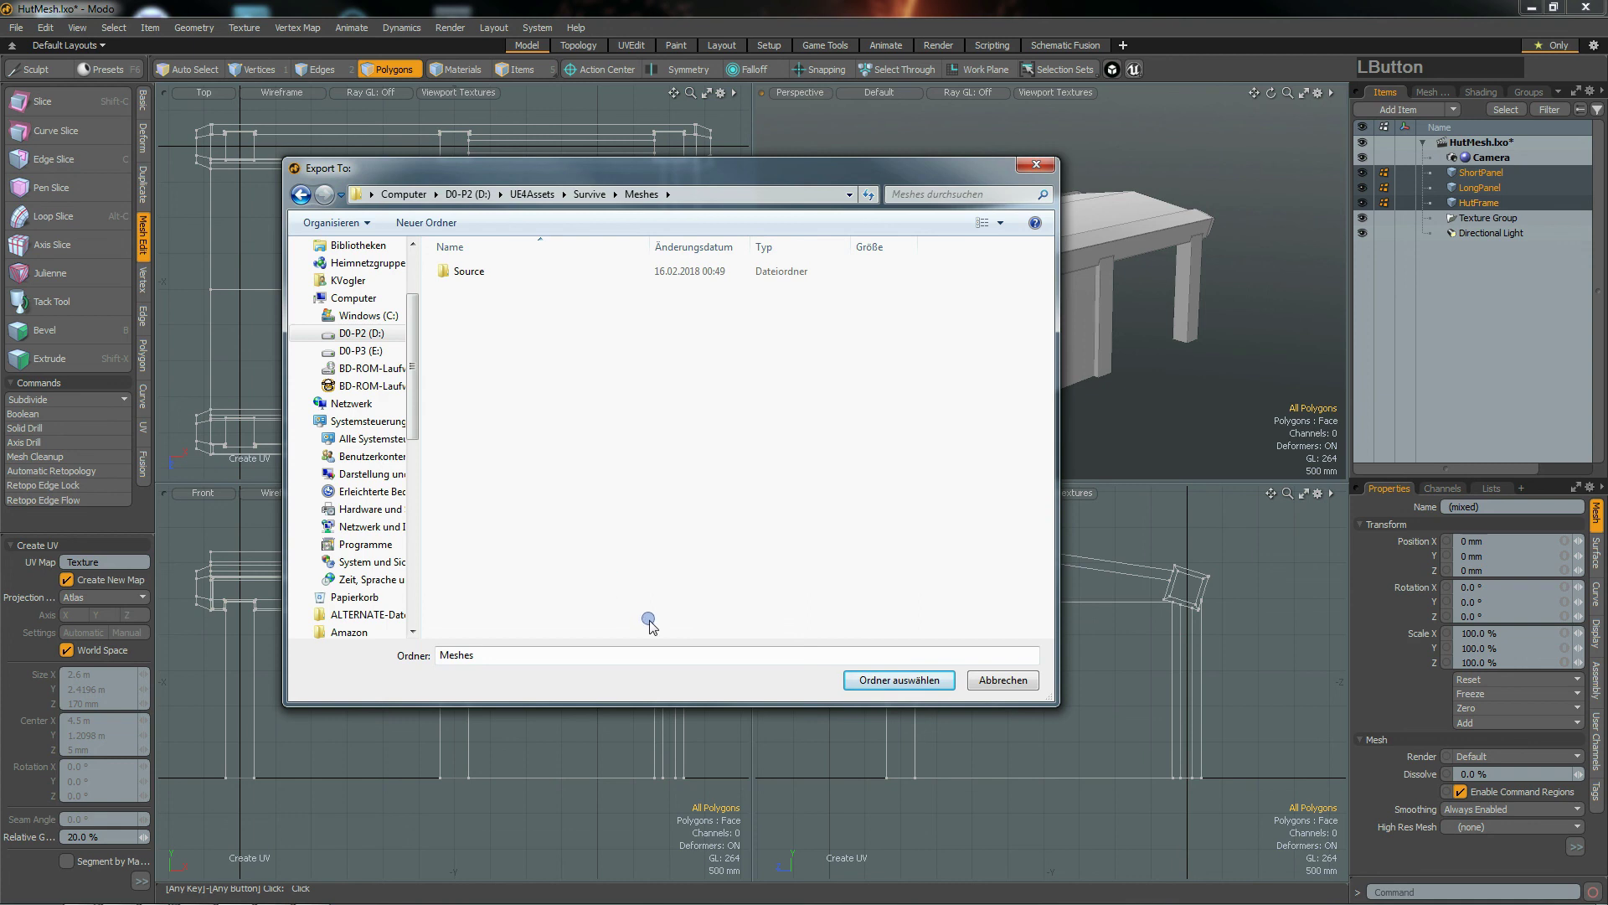
left_click(921, 679)
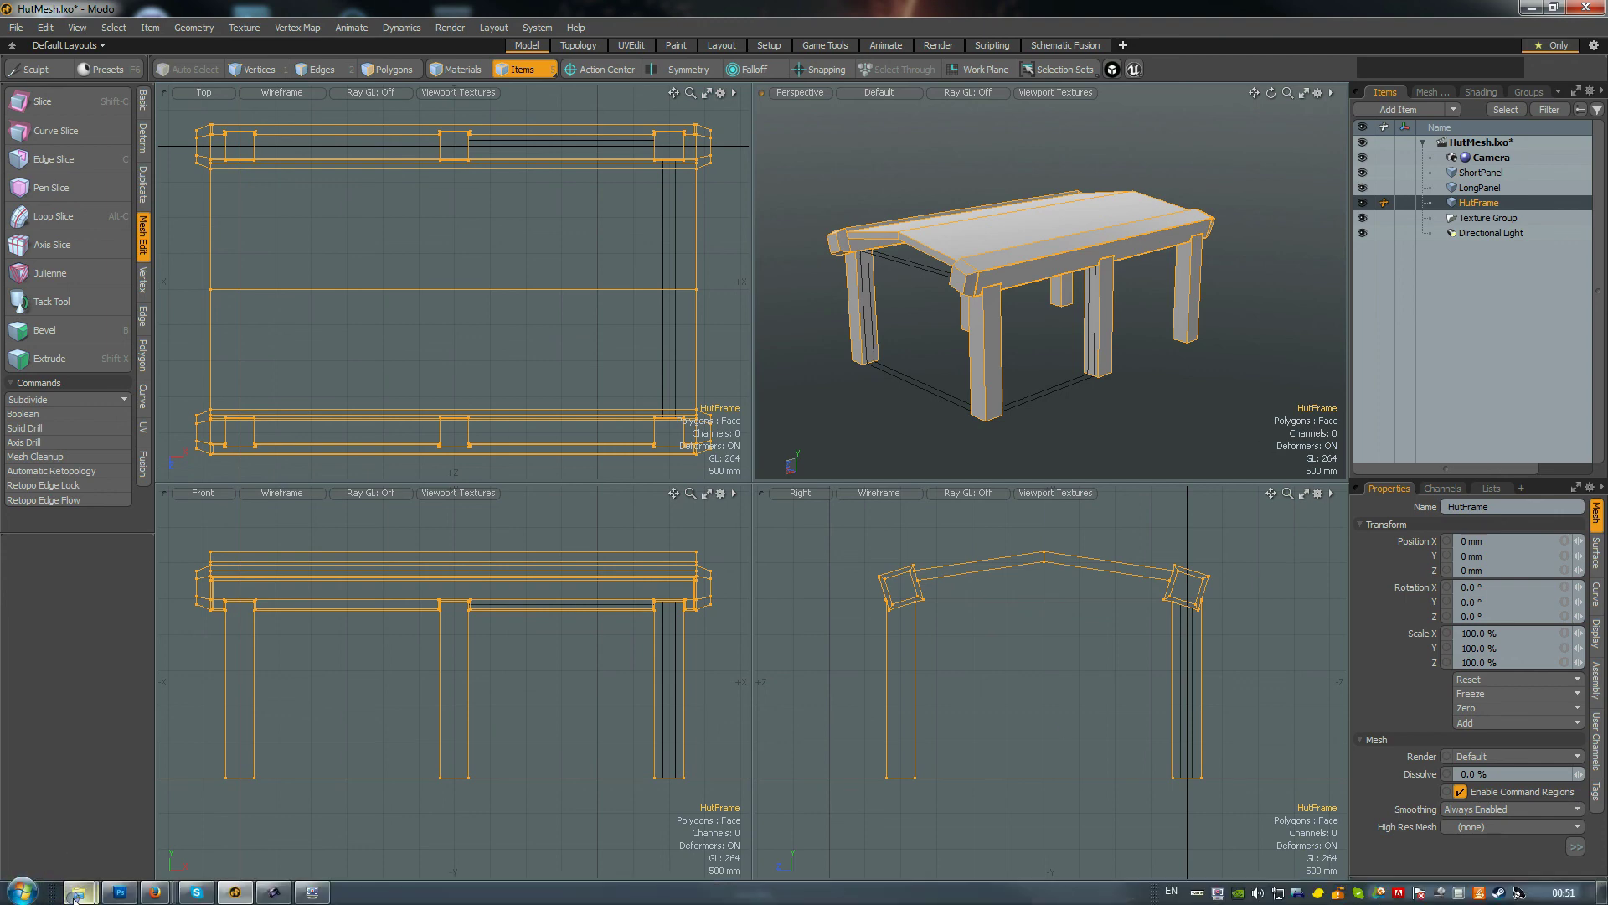
Step: Switch to Windows Explorer and open Survive's Meshes folder to check the exported FBX files, then clear the window away
mouse_move(78, 892)
mouse_move(281, 816)
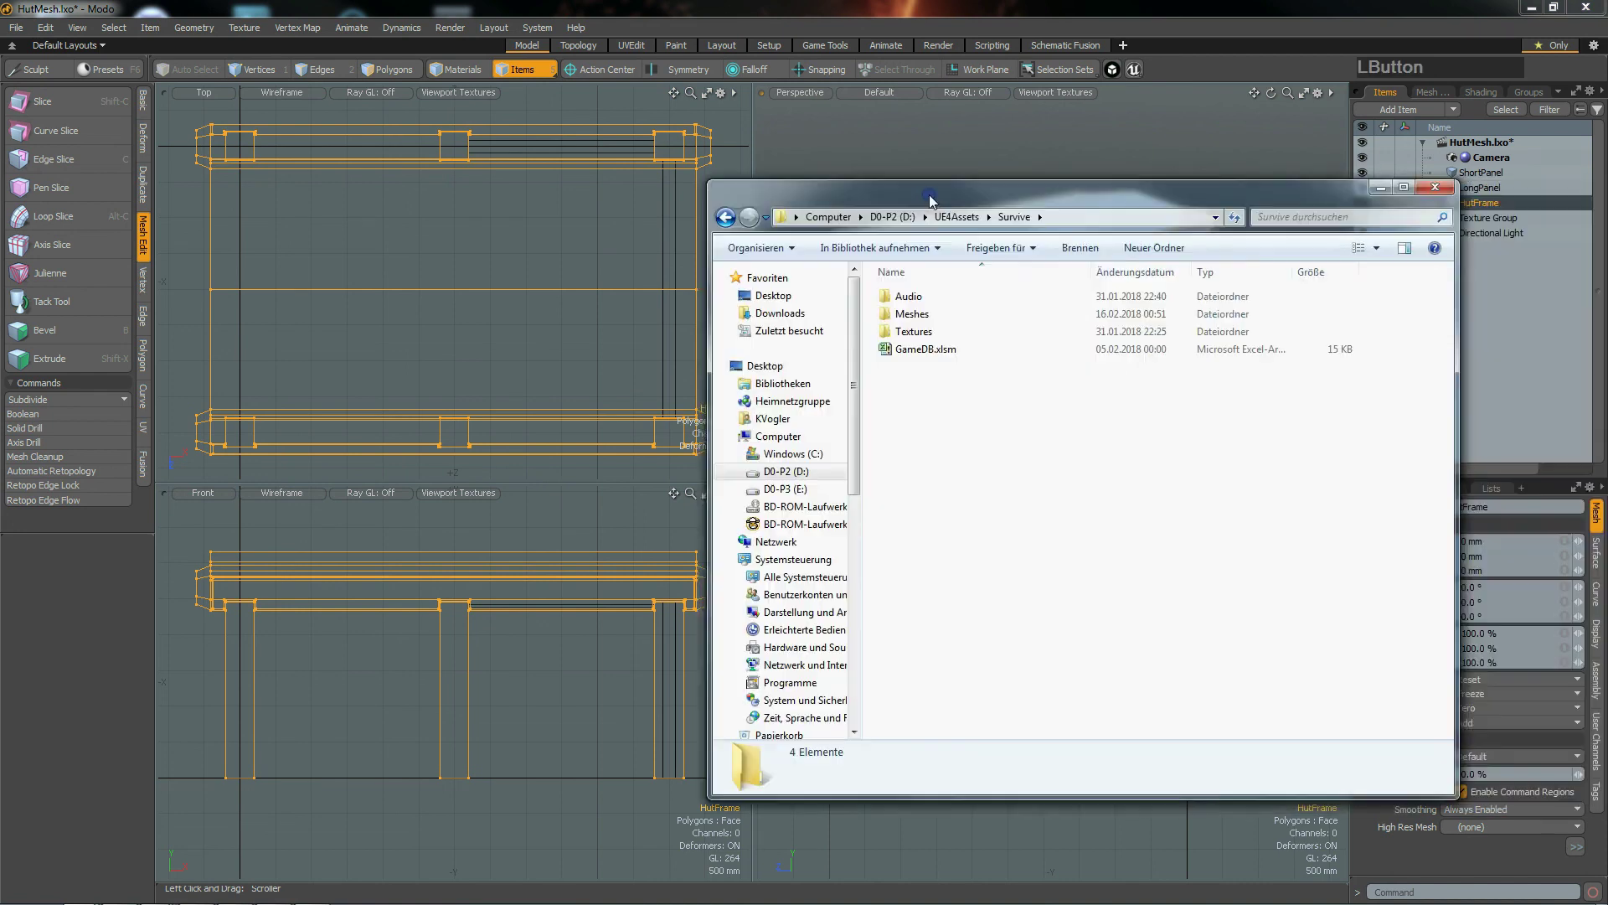
left_click_drag(930, 198, 744, 206)
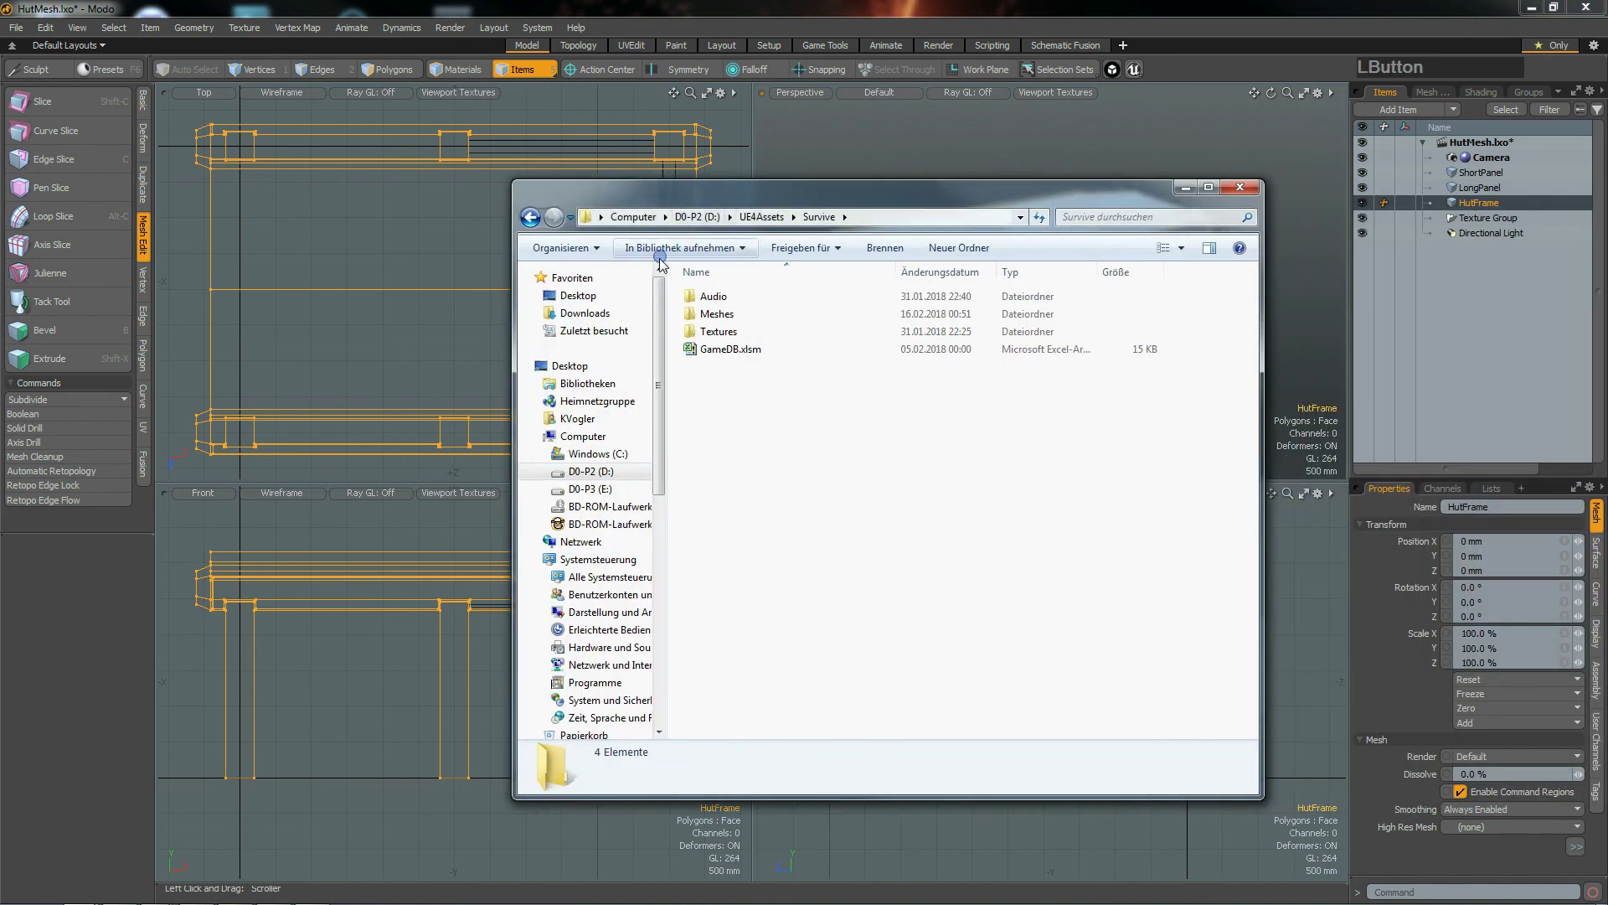
double_click(718, 314)
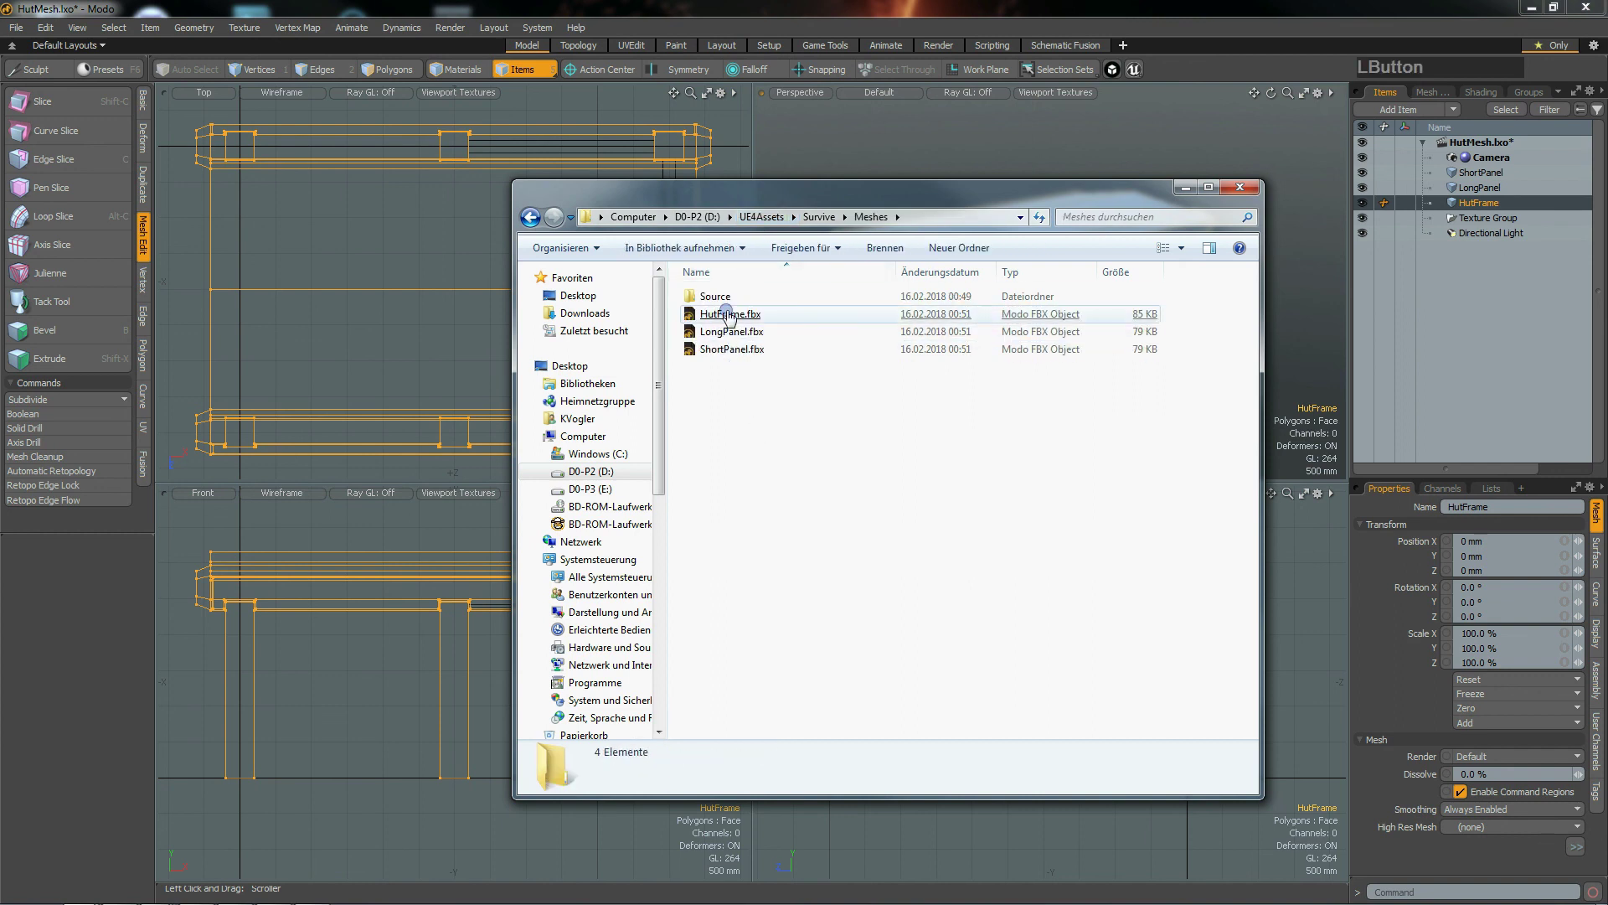
left_click_drag(826, 193, 1607, 251)
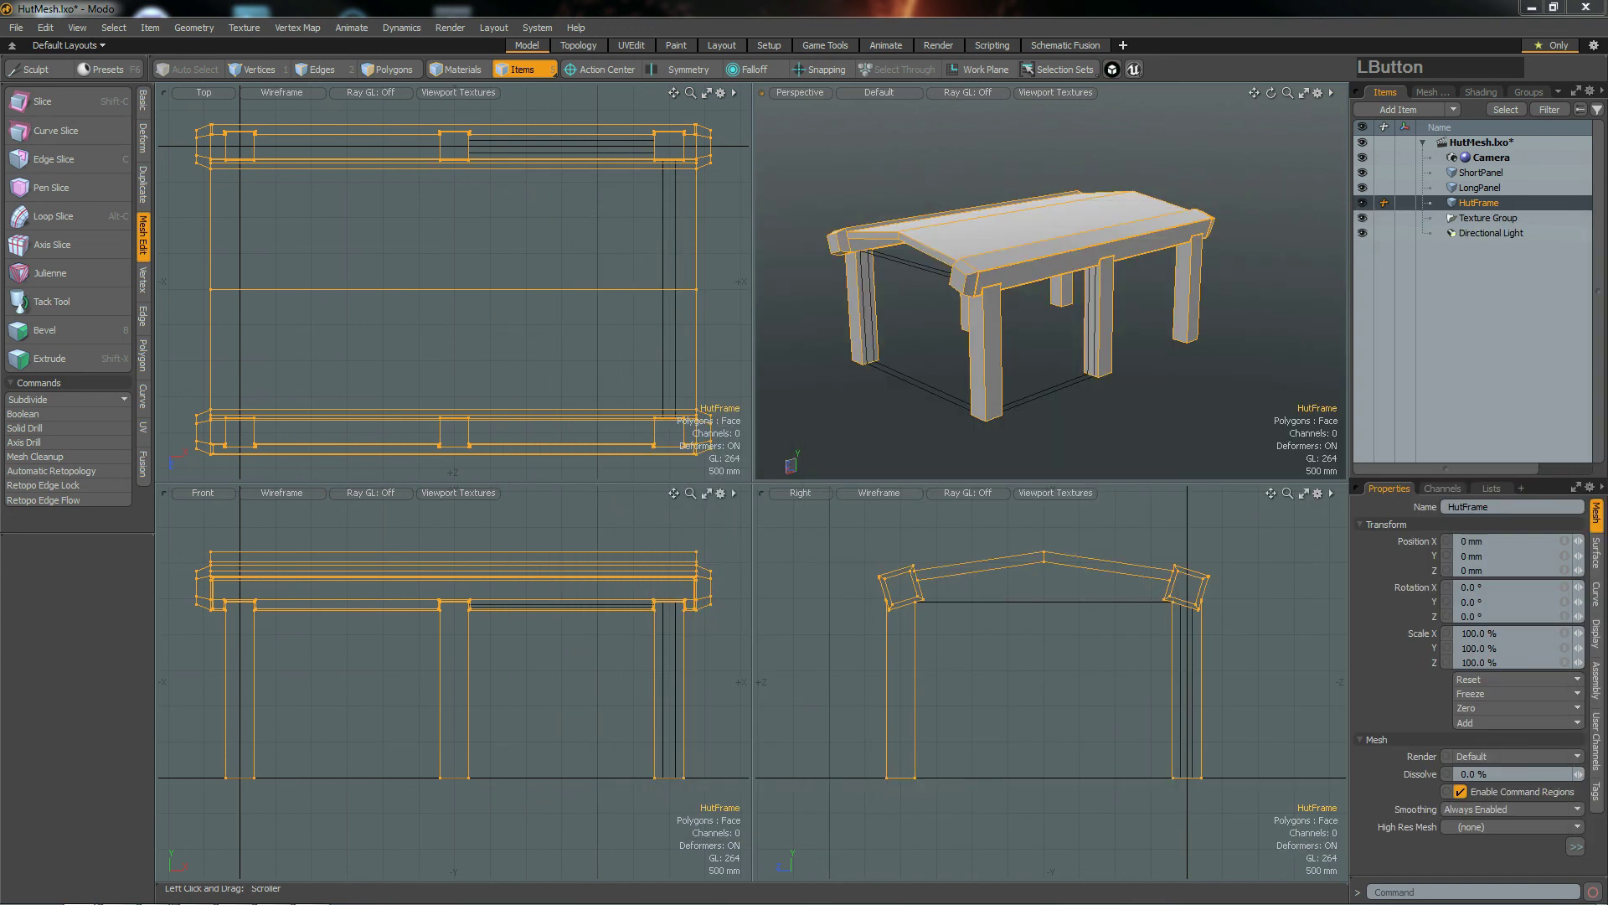
Step: Examine HutFrame, LongPanel and ShortPanel individually by selecting each mesh in the item list, ending on ShortPanel
left_click(1476, 188)
left_click(1488, 174)
left_click(1486, 188)
left_click(1486, 202)
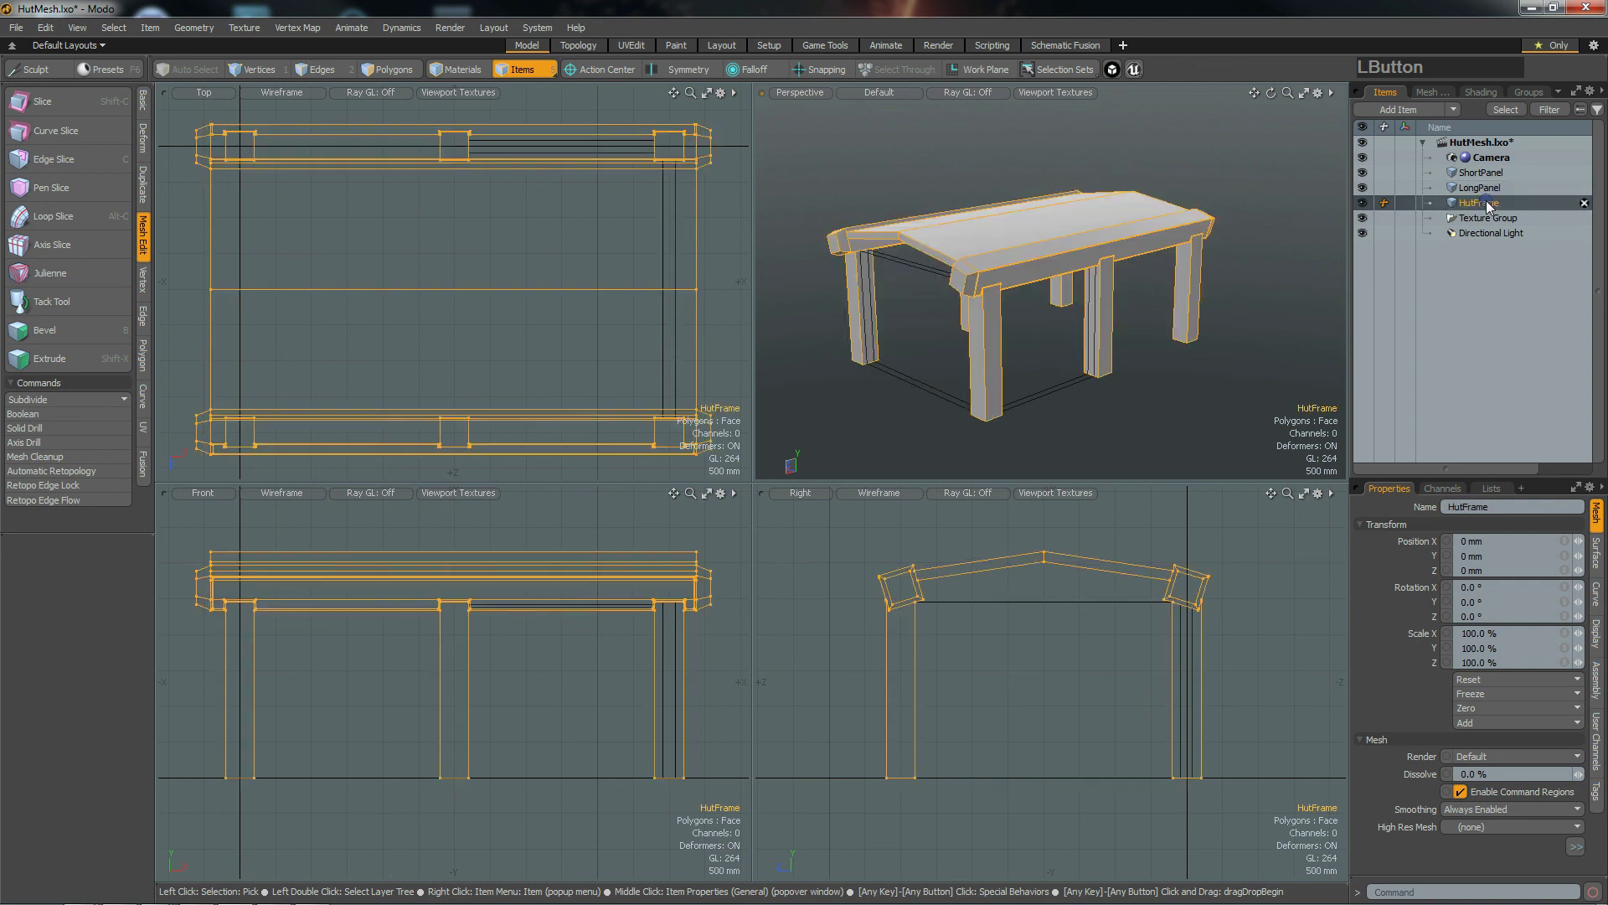
left_click(1486, 188)
left_click(1491, 174)
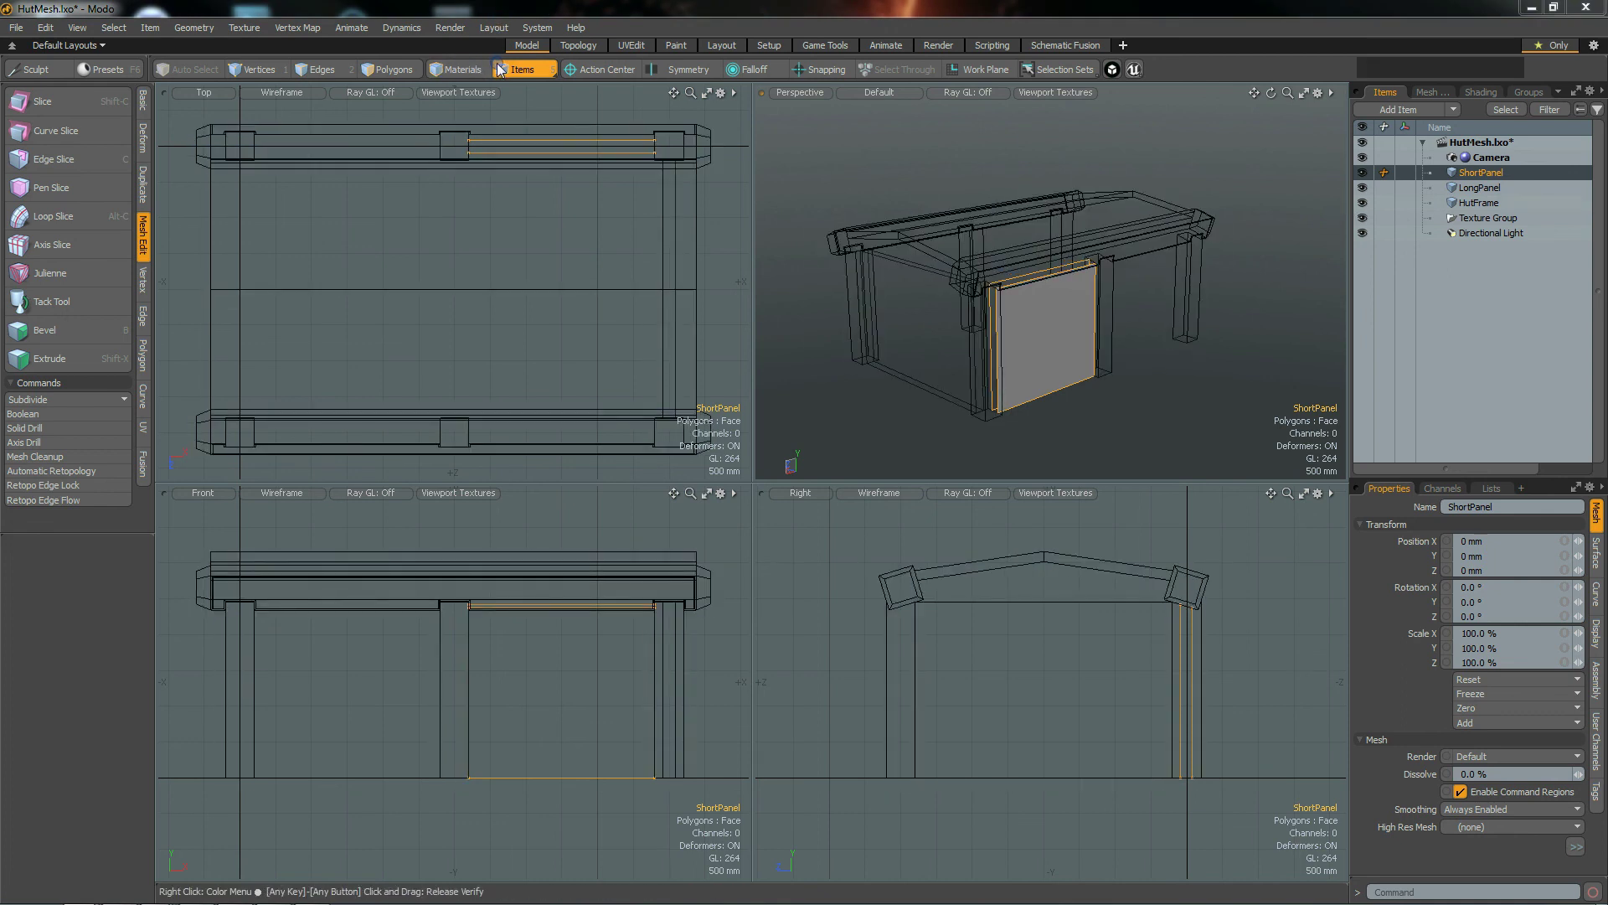
Step: In polygon mode, display all three meshes together, then show HutFrame alone and inspect its posts and roof up close
left_click(399, 75)
mouse_move(1001, 355)
left_mouse_down("alt")
mouse_move(1142, 369)
mouse_move(1052, 355)
left_mouse_up("alt")
left_click(1479, 203, "shift")
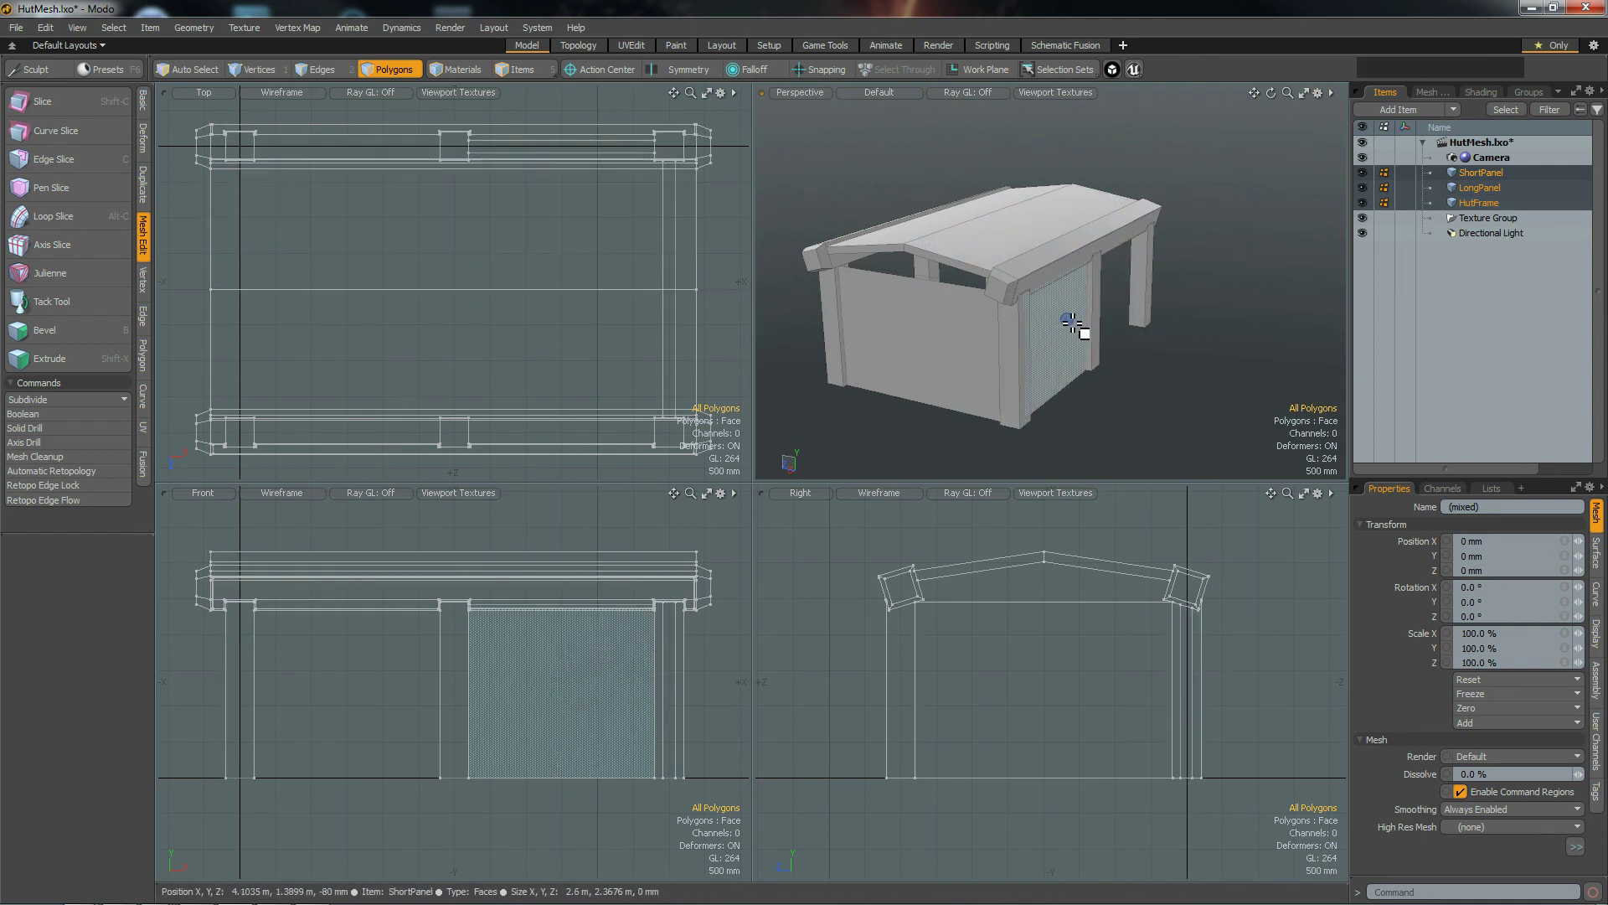
left_click(1476, 208)
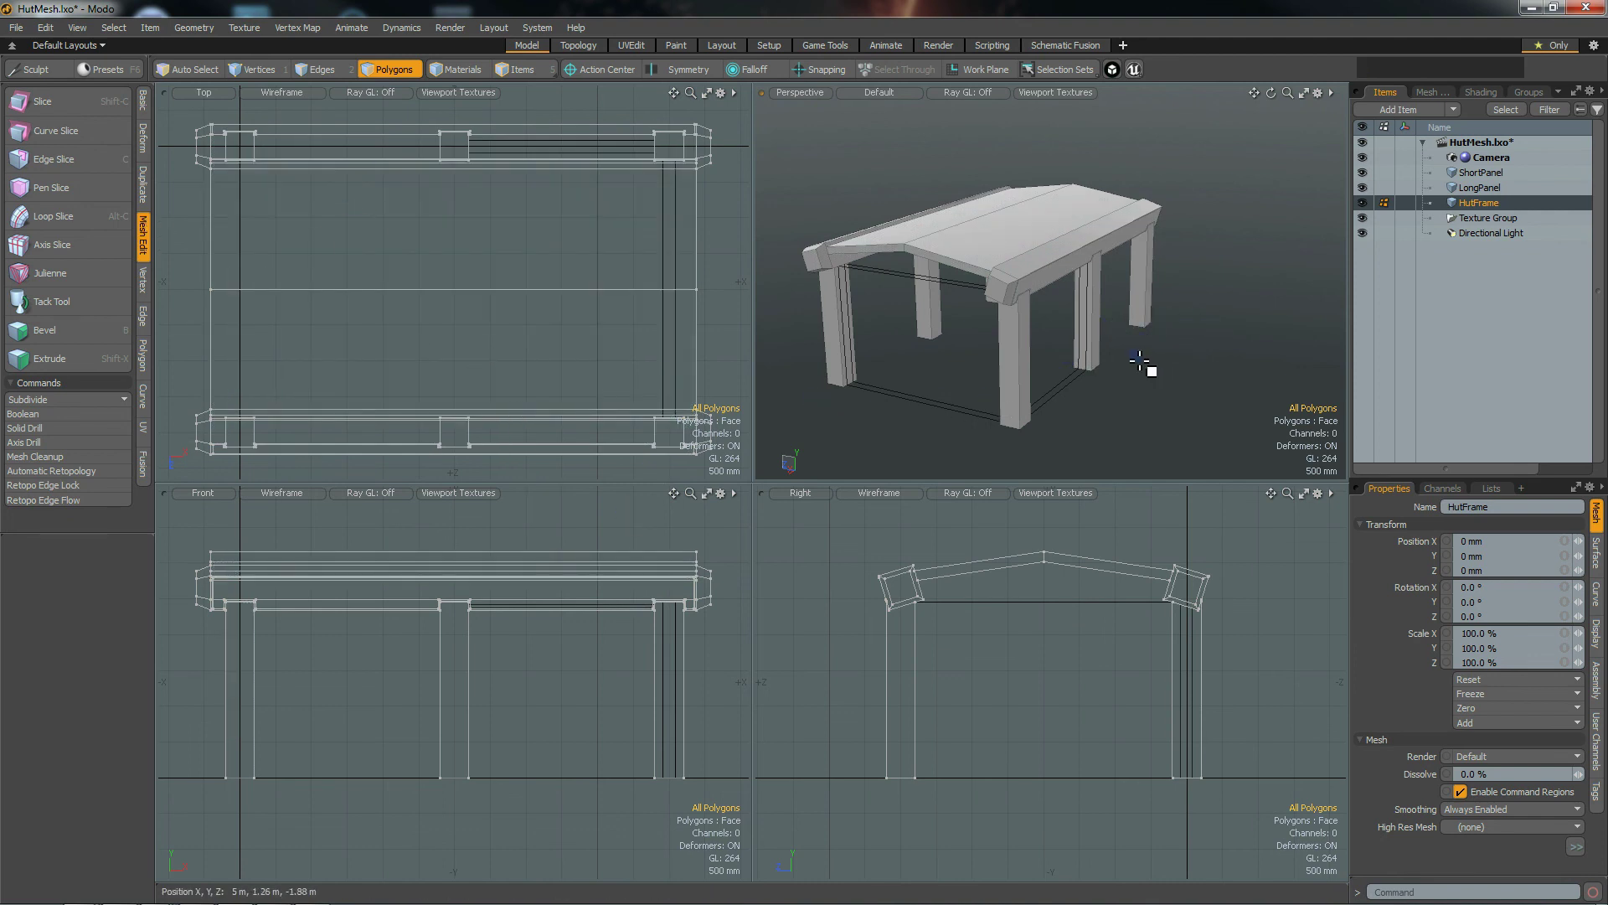
left_click_drag(926, 370, 987, 270, "alt")
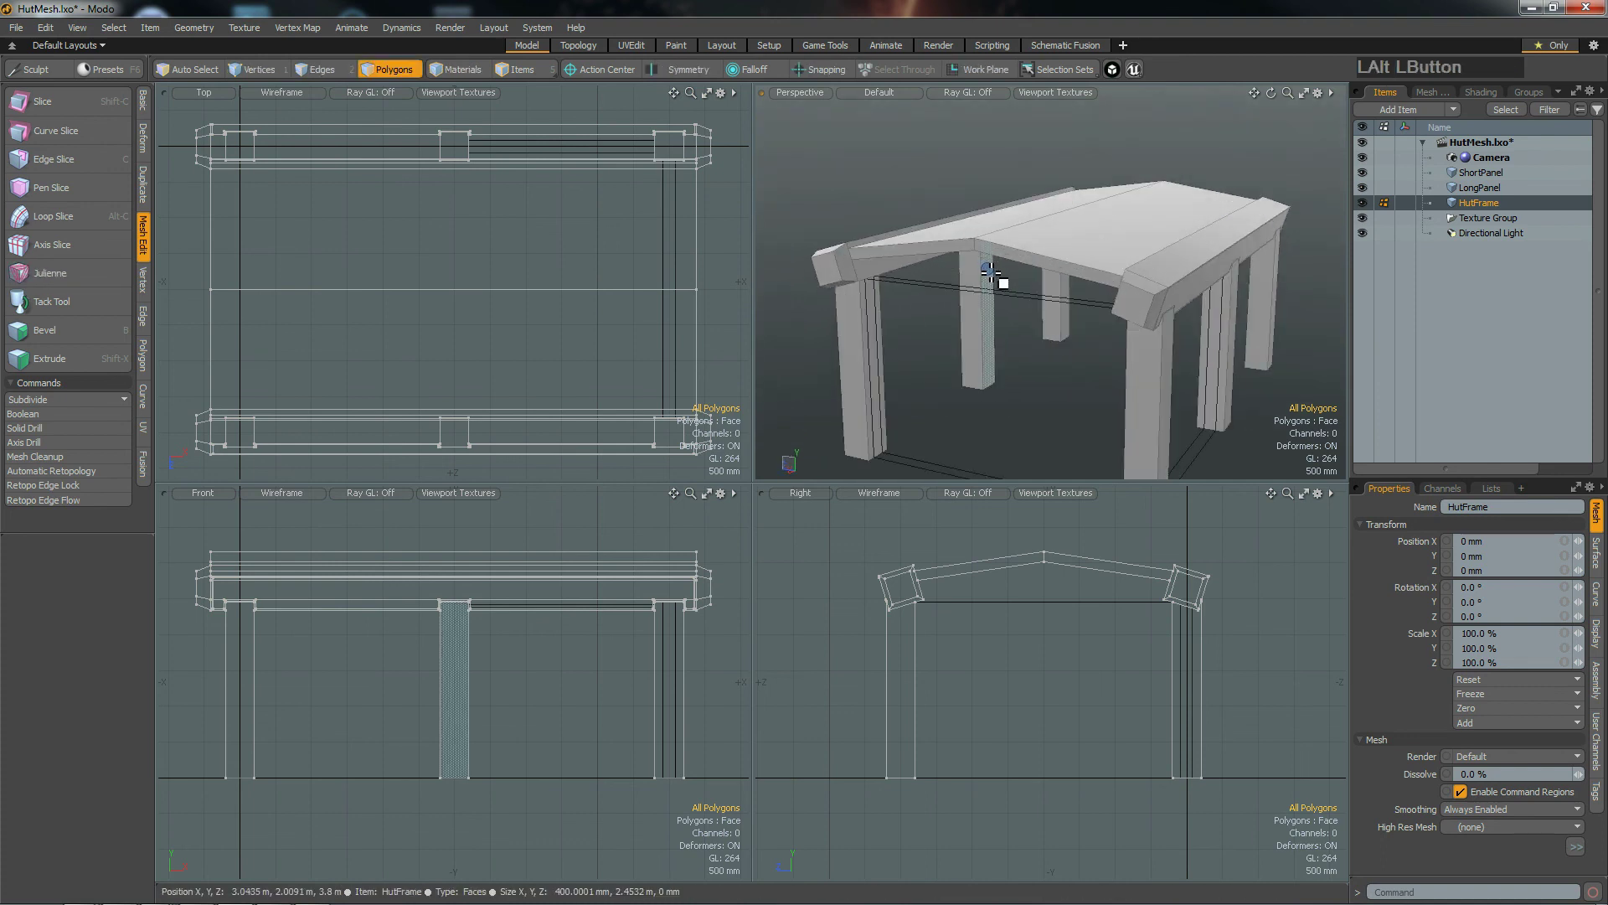